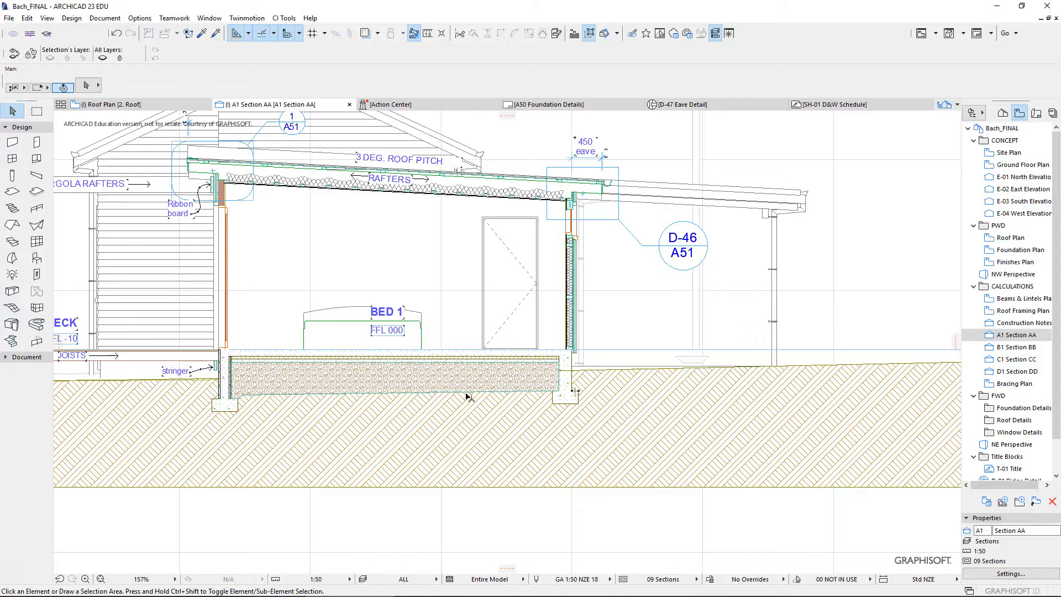
Step: Open and review the settings of the concrete block section in the foundation wall beside the deck
{"action": "scroll", "coordinate": [221, 386], "scroll_direction": "up", "scroll_amount": 10}
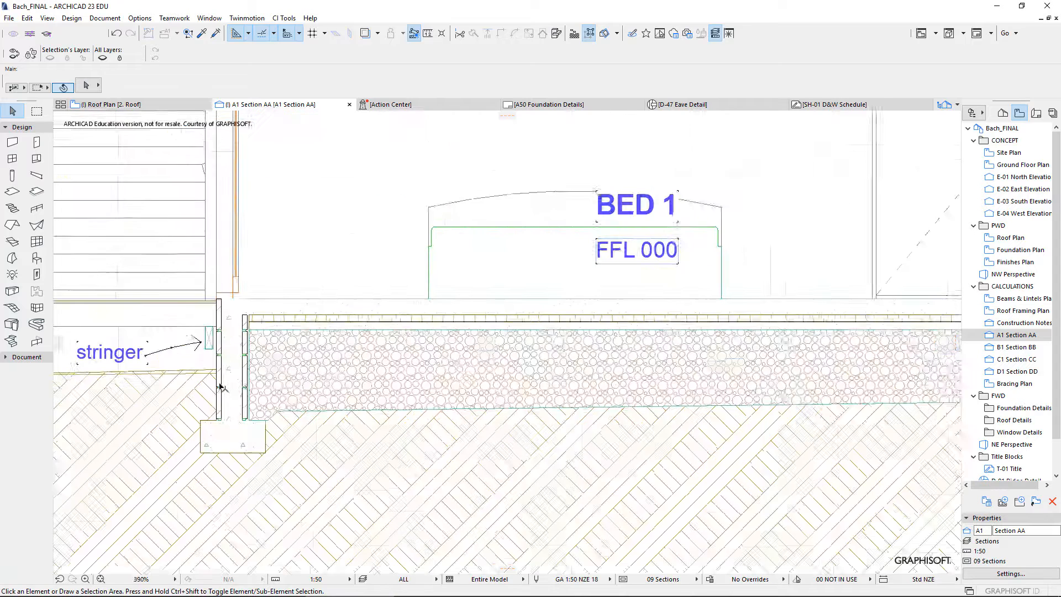
{"action": "left_click", "coordinate": [222, 388]}
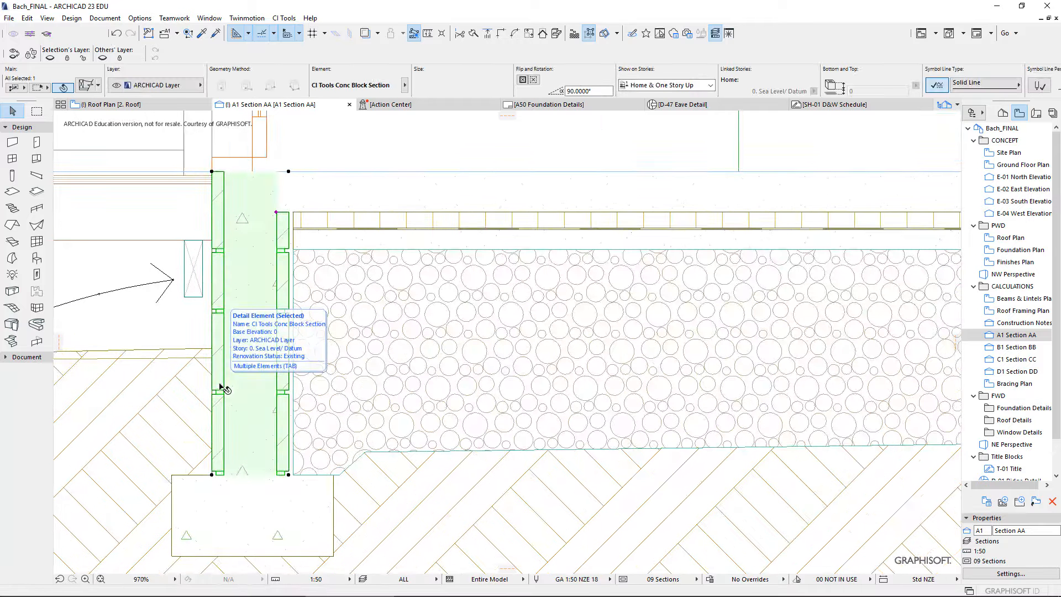
{"action": "double_click", "coordinate": [222, 388]}
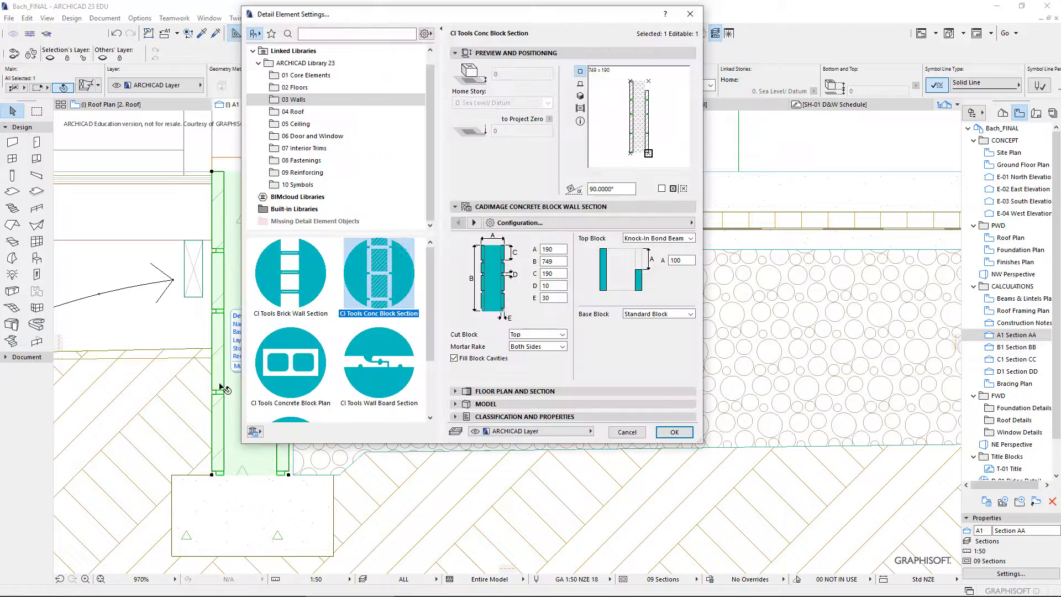
{"action": "double_click", "coordinate": [377, 272]}
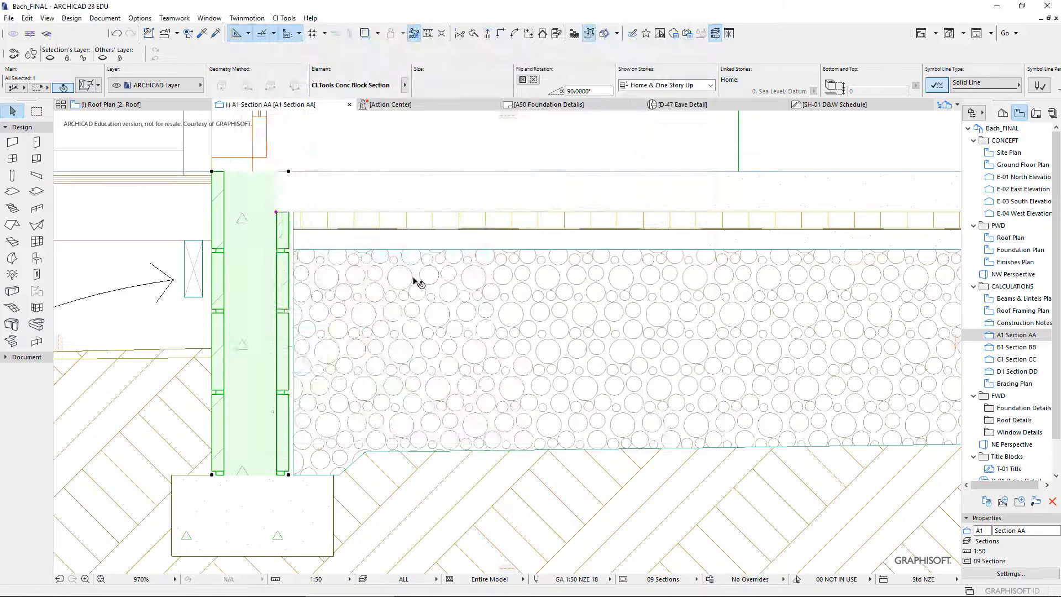
Step: Activate the Detail Element tool for the opposite foundation wall and open its settings
{"action": "scroll", "coordinate": [413, 284], "scroll_direction": "down", "scroll_amount": 10}
{"action": "middle_click_drag", "start_coordinate": [476, 282], "coordinate": [241, 281]}
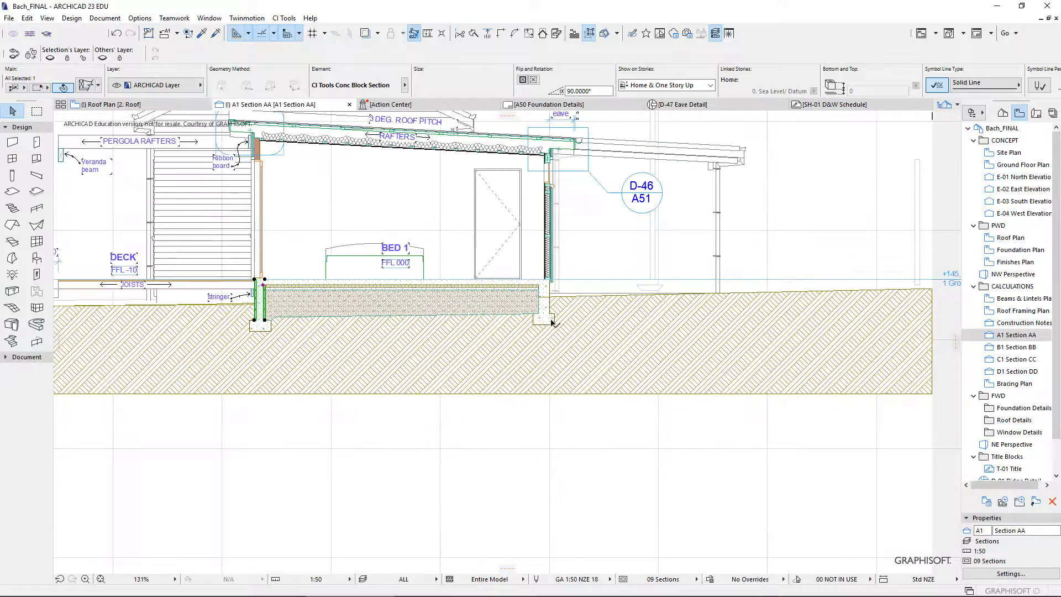
{"action": "scroll", "coordinate": [232, 287], "scroll_direction": "up", "scroll_amount": 5}
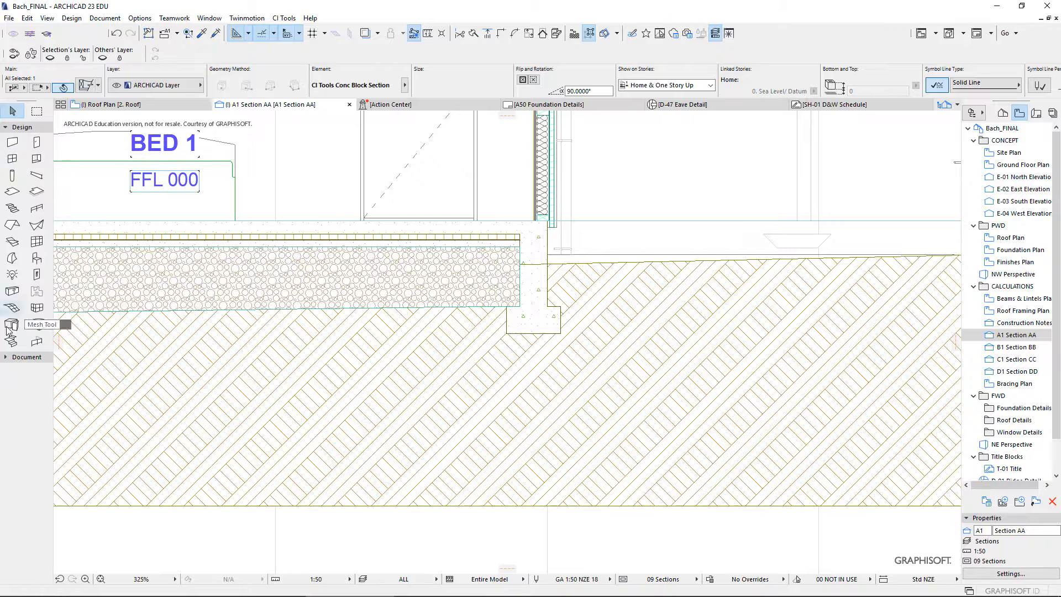
{"action": "left_click", "coordinate": [10, 358]}
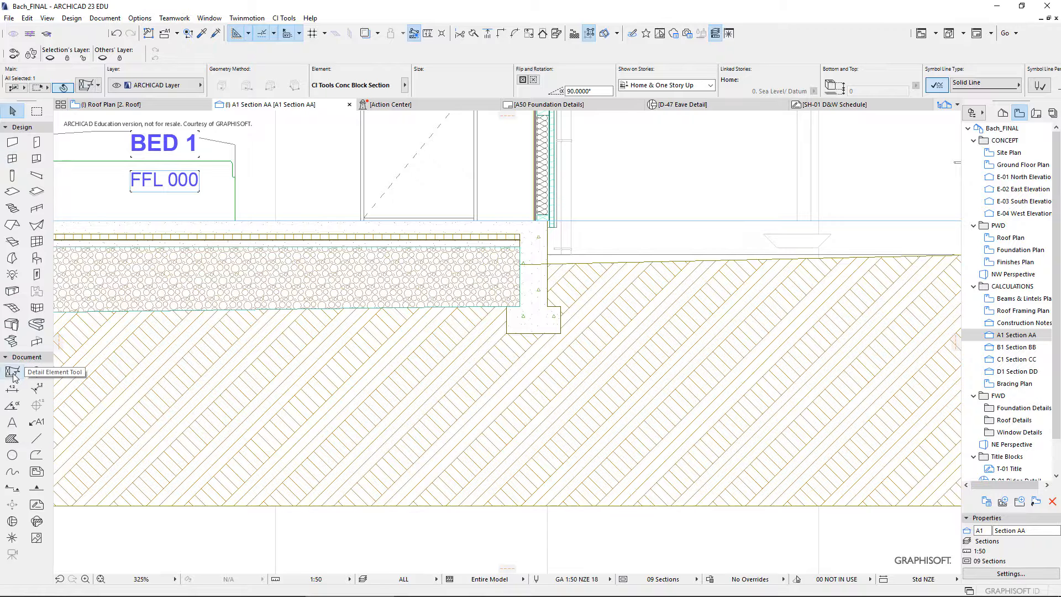
{"action": "left_click", "coordinate": [12, 372]}
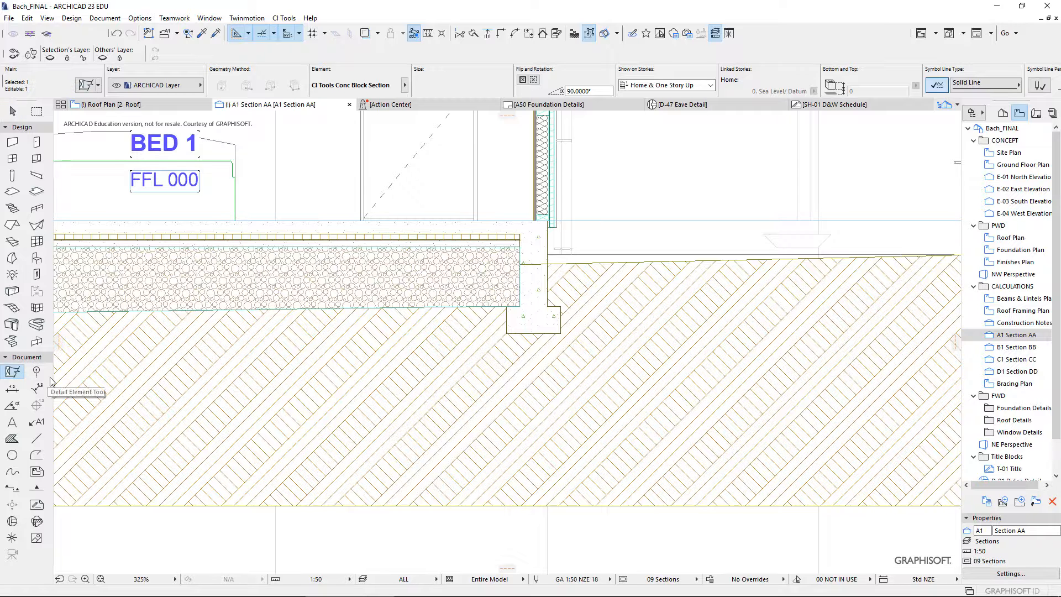
{"action": "double_click", "coordinate": [19, 373]}
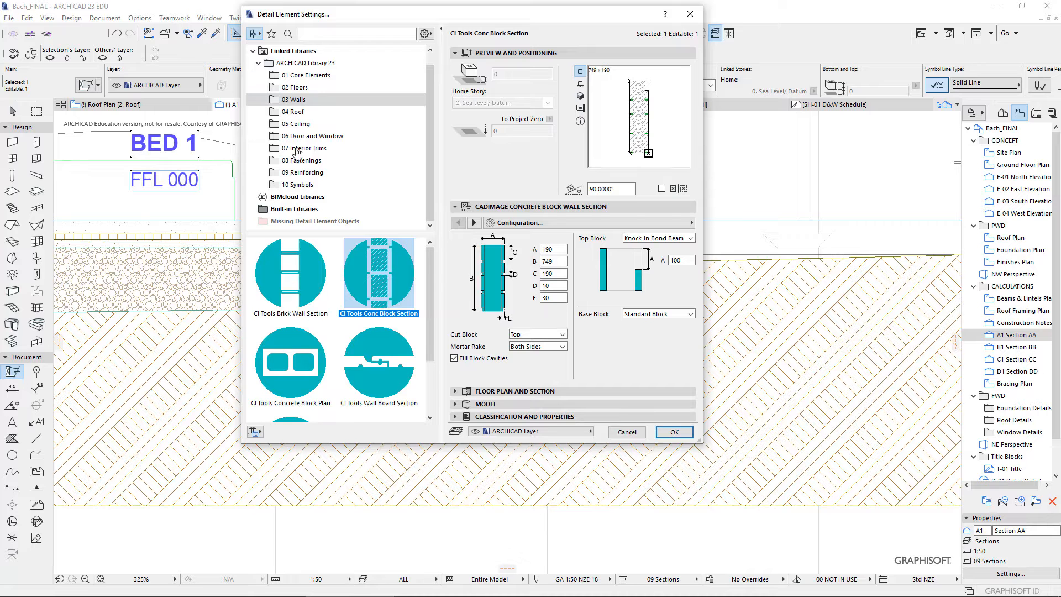
Step: Look through the 03 Walls detail components and choose CI Tools Conc Block Section with its default settings
{"action": "scroll", "coordinate": [311, 297], "scroll_direction": "down", "scroll_amount": 2}
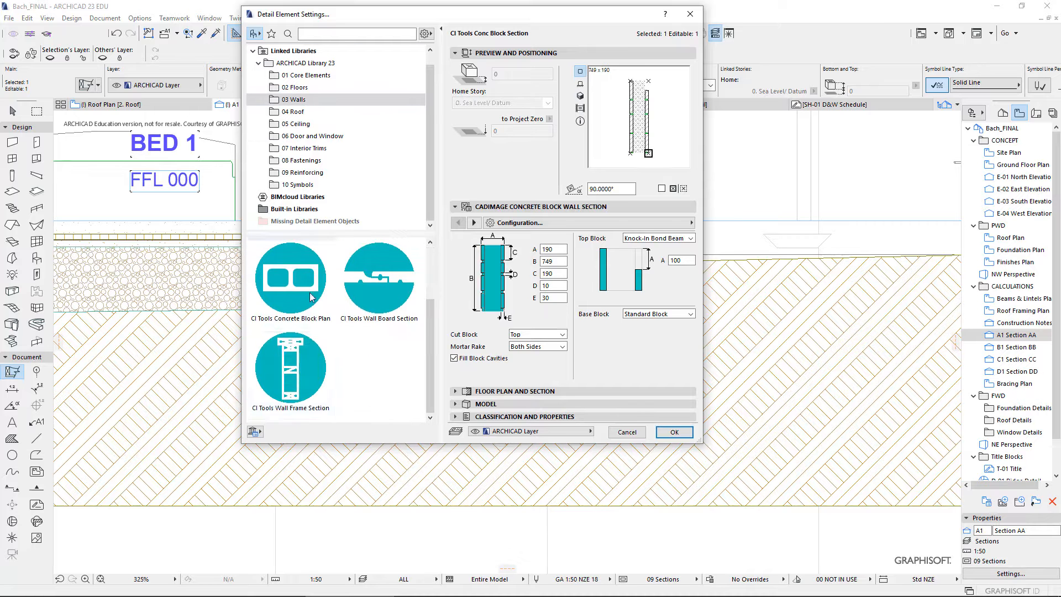
{"action": "left_click", "coordinate": [299, 383]}
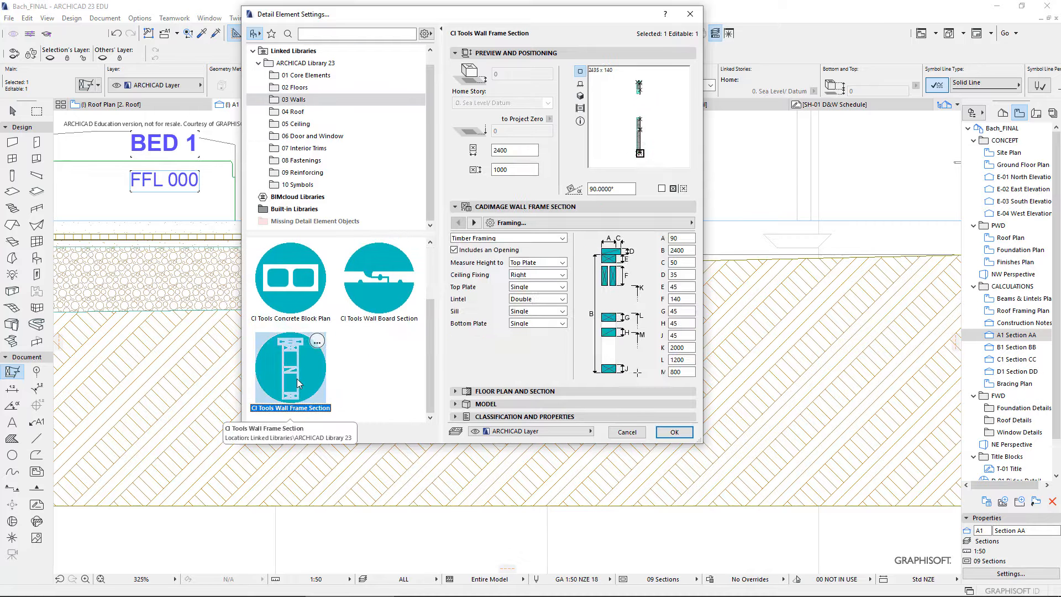
{"action": "left_click", "coordinate": [287, 287]}
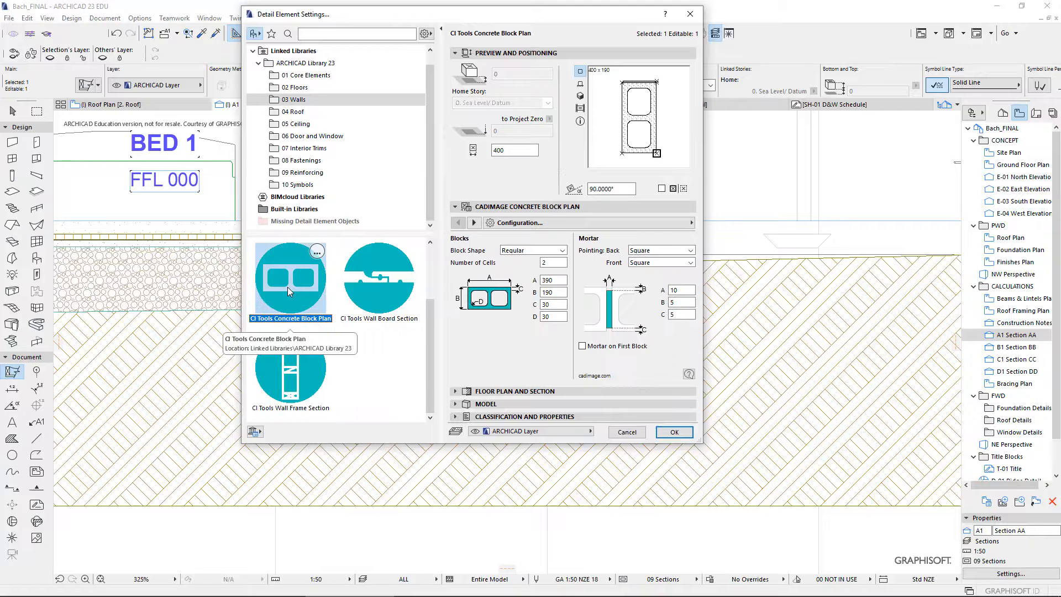
{"action": "scroll", "coordinate": [287, 287], "scroll_direction": "up", "scroll_amount": 2}
{"action": "scroll", "coordinate": [288, 290], "scroll_direction": "up", "scroll_amount": 1}
{"action": "left_click", "coordinate": [288, 291]}
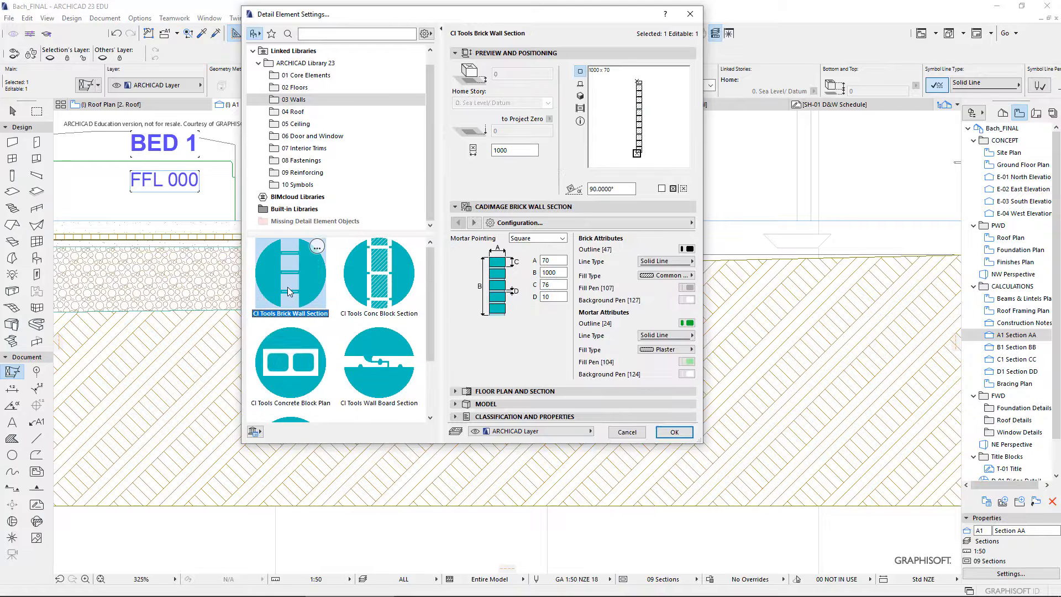
{"action": "left_click", "coordinate": [387, 293]}
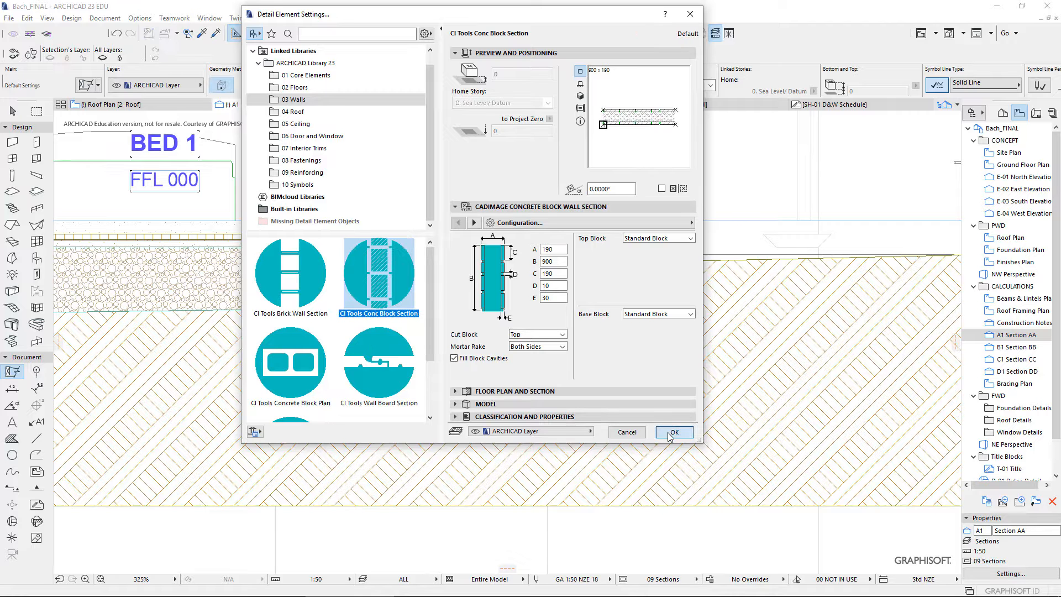
{"action": "left_click", "coordinate": [674, 431]}
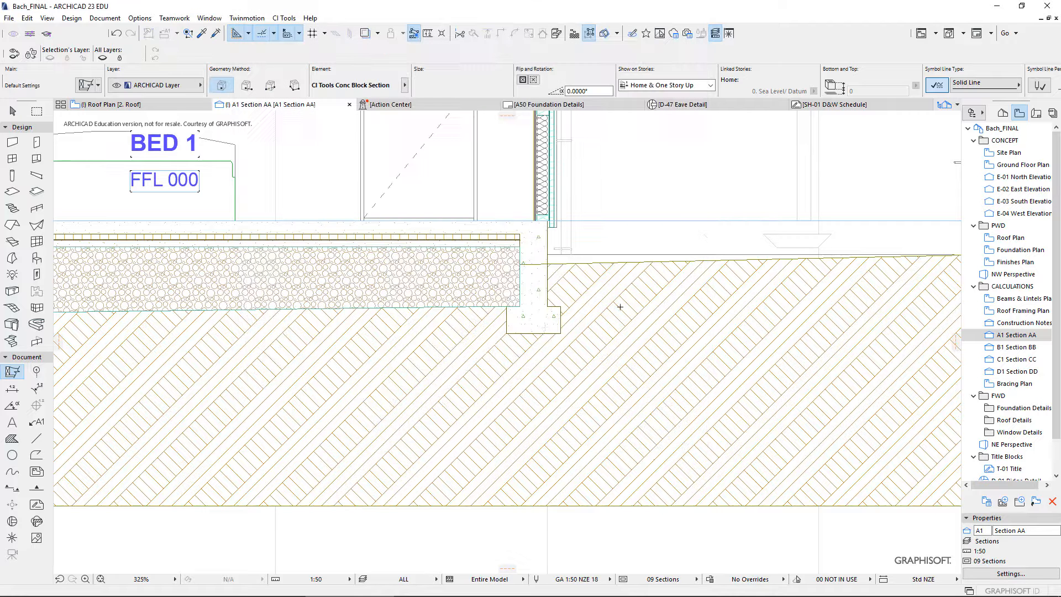
Step: Place the concrete block section at the corner where the foundation wall's outer face meets the footing
{"action": "left_click", "coordinate": [547, 306]}
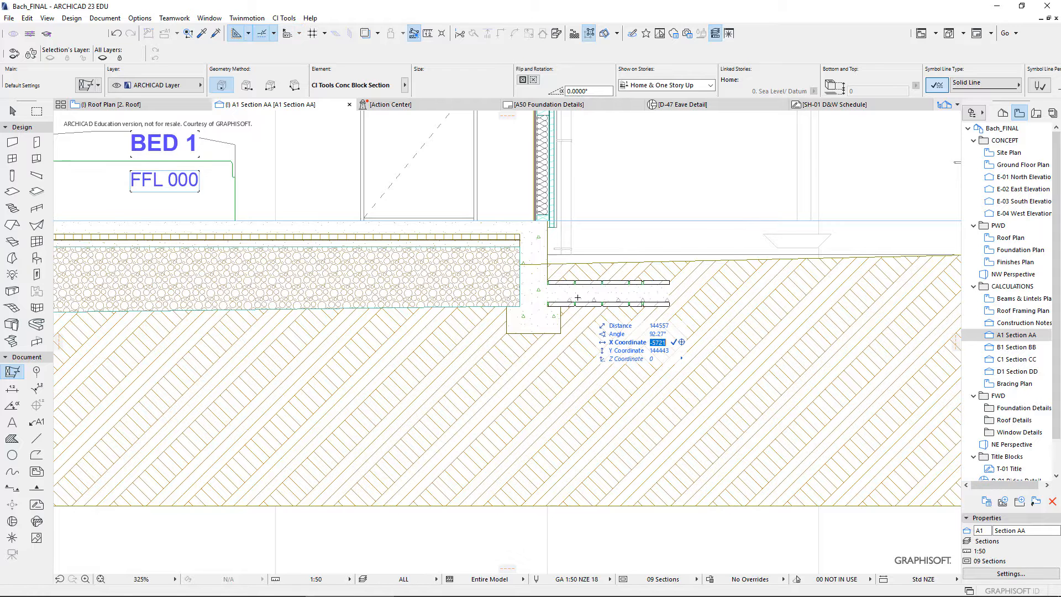
{"action": "scroll", "coordinate": [577, 286], "scroll_direction": "up", "scroll_amount": 5}
{"action": "key", "text": "Escape"}
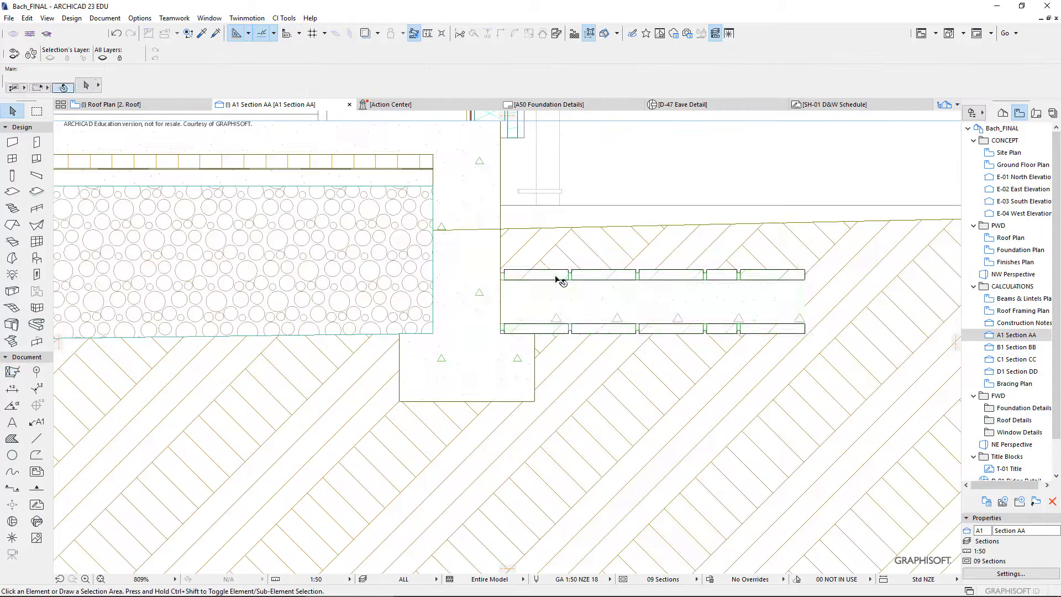
Step: Rotate the placed block section 90° so it stands vertically
{"action": "left_click", "coordinate": [557, 279]}
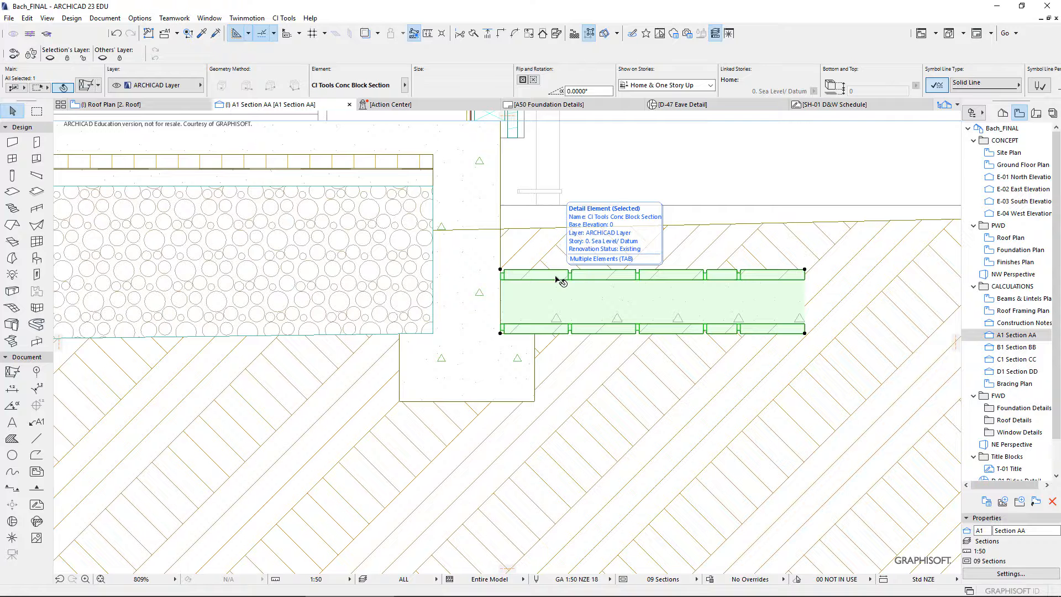
{"action": "left_click", "coordinate": [502, 333]}
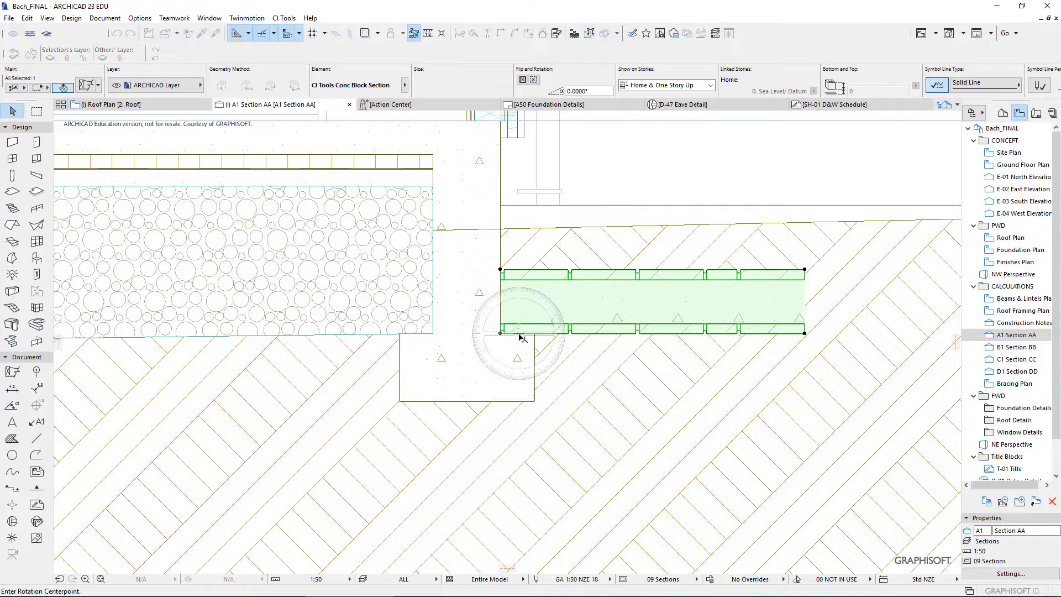
{"action": "left_click", "coordinate": [517, 334]}
{"action": "left_click", "coordinate": [560, 336]}
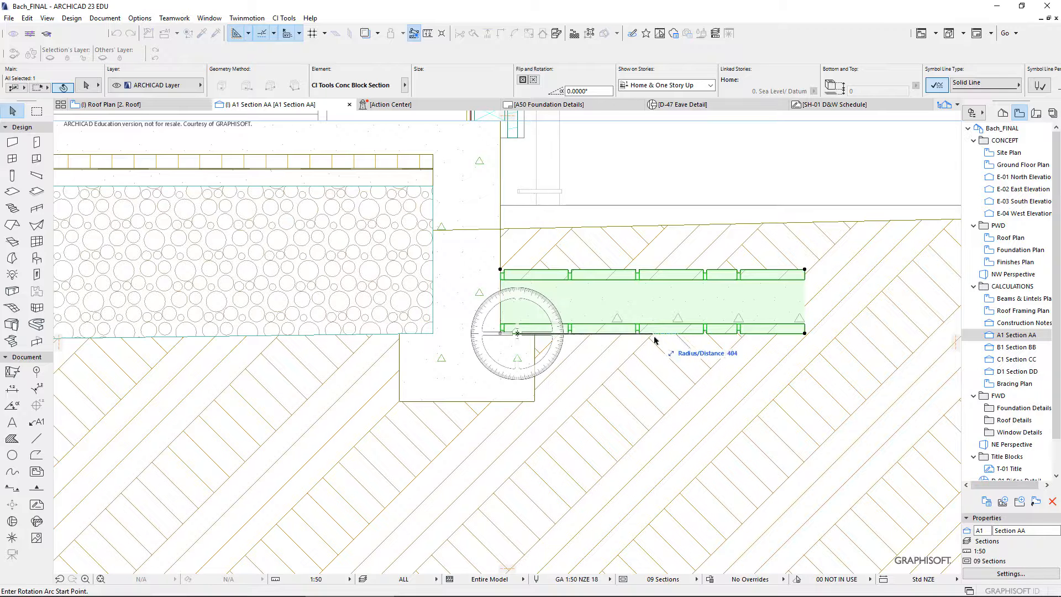
{"action": "left_click", "coordinate": [522, 221]}
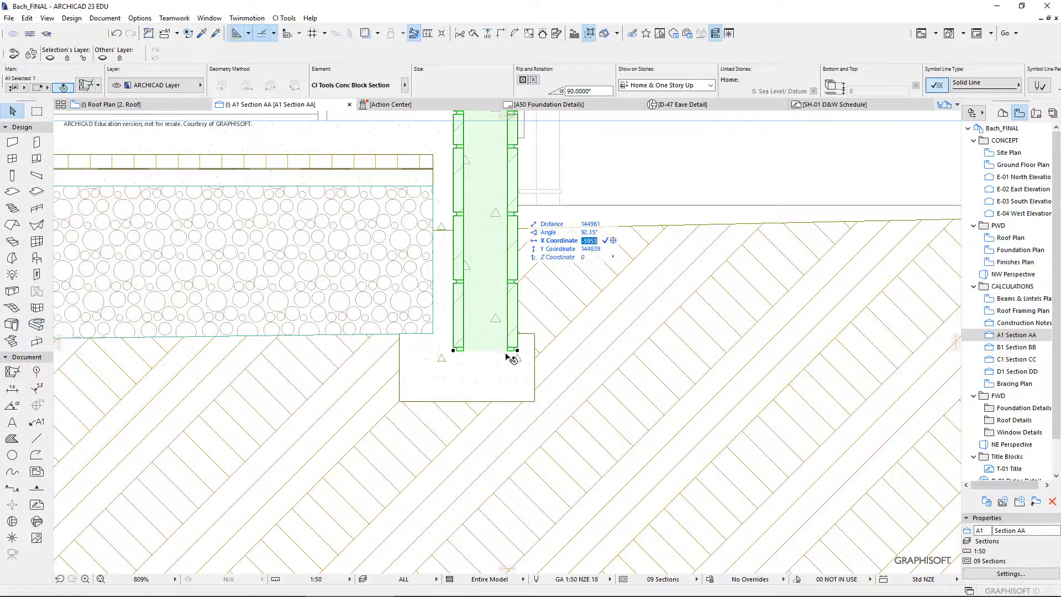
Step: Try to move the upright block section by its lower outer corner into the foundation wall
{"action": "left_click", "coordinate": [517, 350]}
{"action": "left_click", "coordinate": [508, 342]}
{"action": "left_click", "coordinate": [454, 298]}
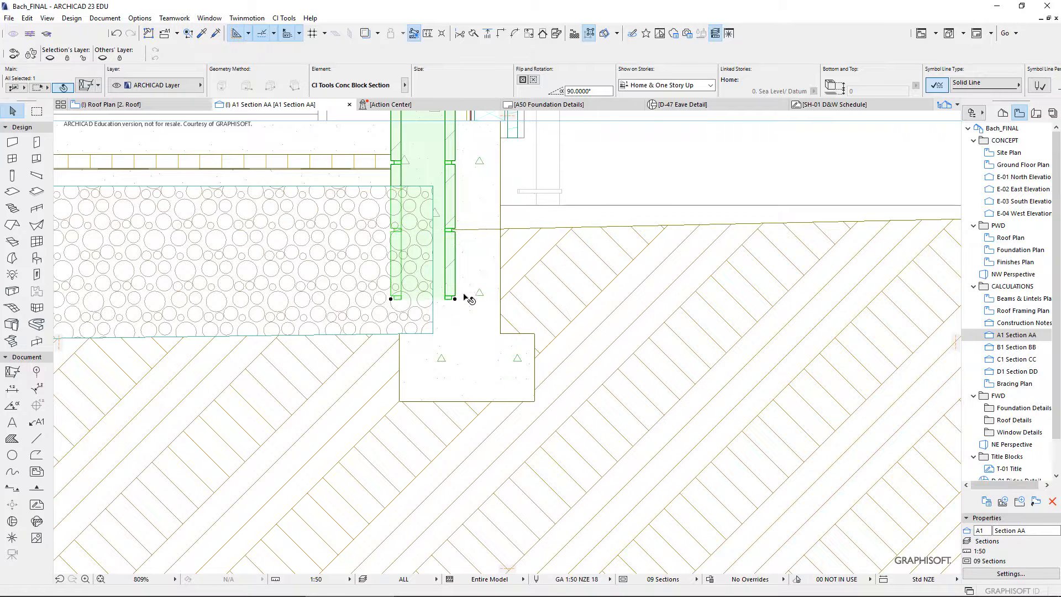
{"action": "scroll", "coordinate": [457, 313], "scroll_direction": "up", "scroll_amount": 5}
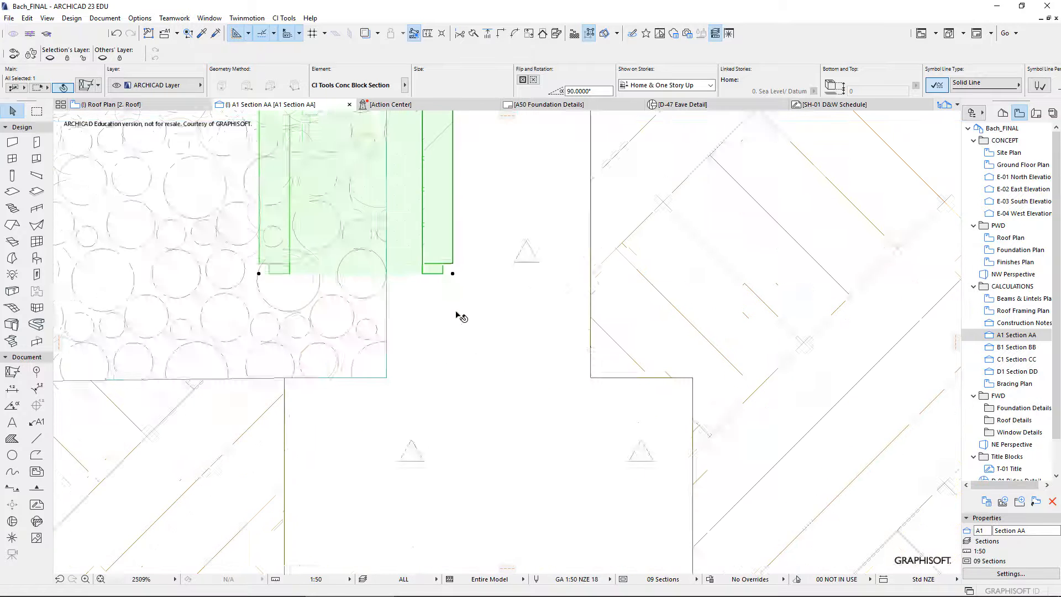
{"action": "left_click", "coordinate": [438, 267]}
{"action": "left_click_drag", "start_coordinate": [438, 267], "coordinate": [511, 318]}
{"action": "key", "text": "x"}
{"action": "key", "text": "Escape"}
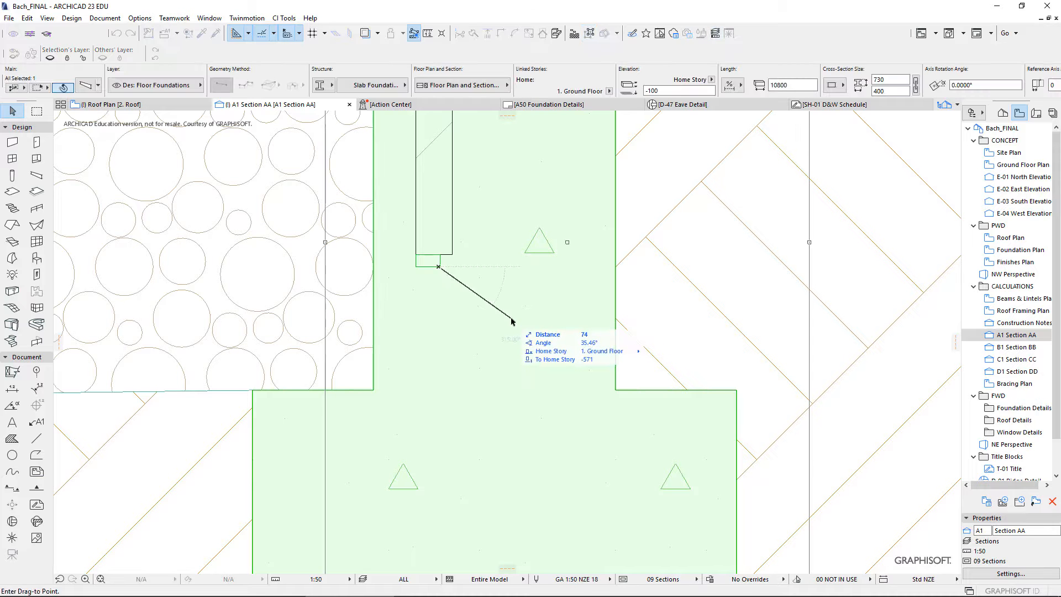
{"action": "key", "text": "Escape"}
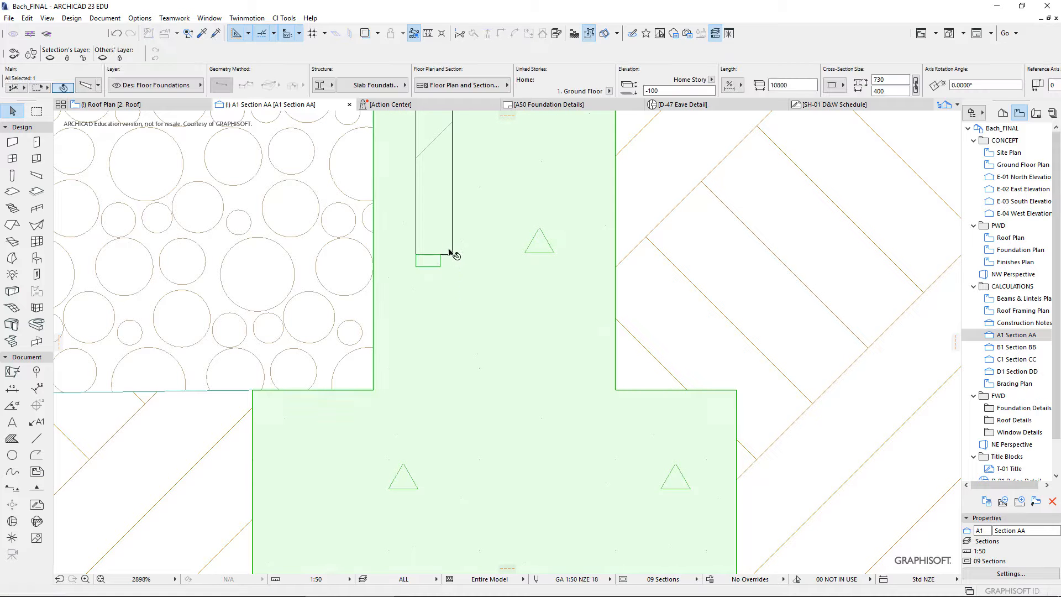
{"action": "left_click", "coordinate": [453, 254]}
{"action": "key", "text": "Escape"}
{"action": "key", "text": "Escape"}
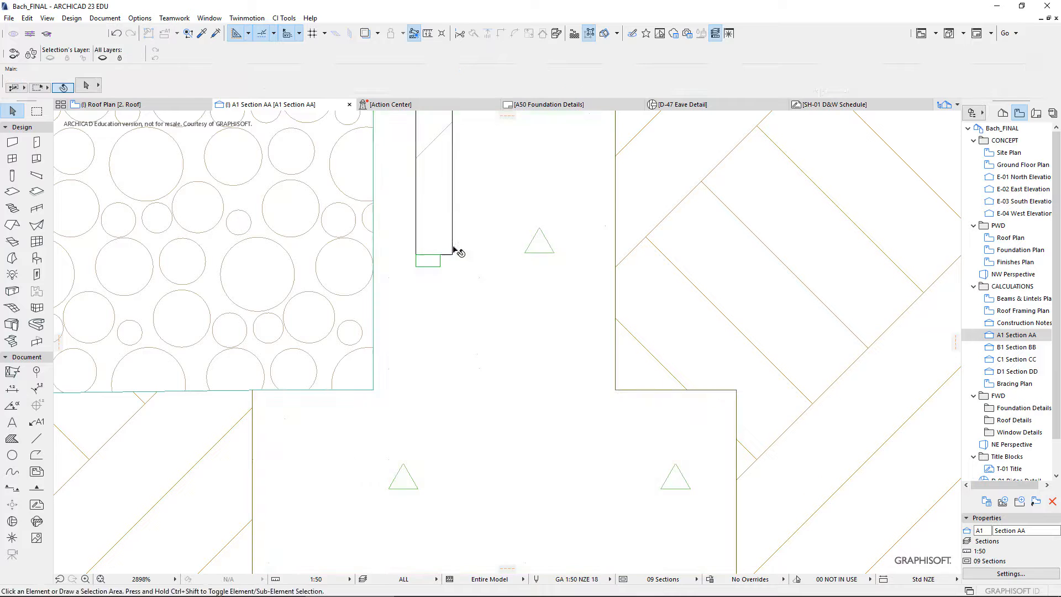
Step: Move the block section down so its base sits on top of the footing
{"action": "scroll", "coordinate": [423, 243], "scroll_direction": "down", "scroll_amount": 5}
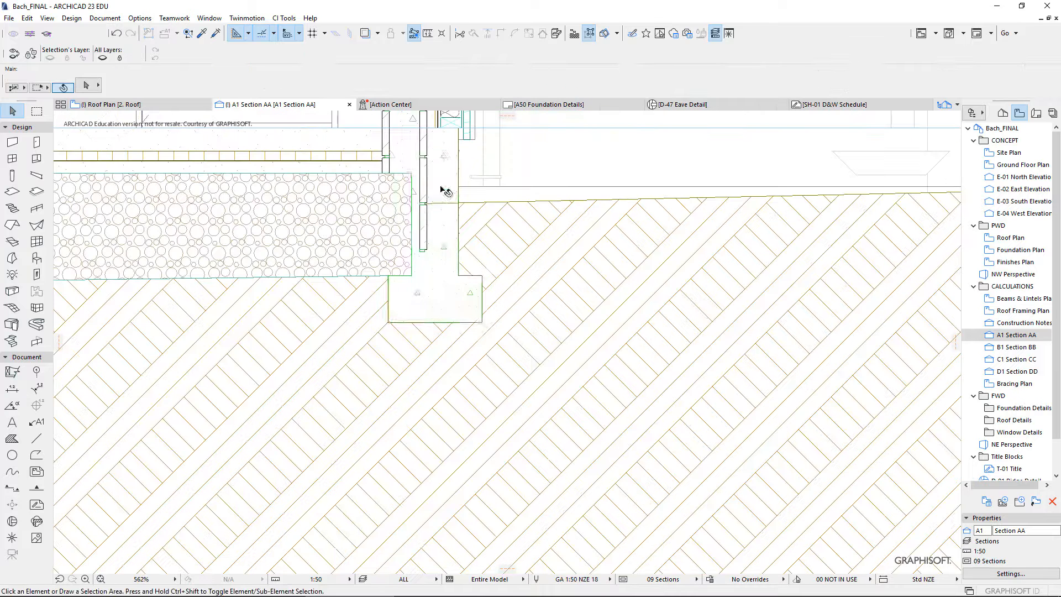
{"action": "left_click", "coordinate": [427, 163]}
{"action": "left_click", "coordinate": [391, 140]}
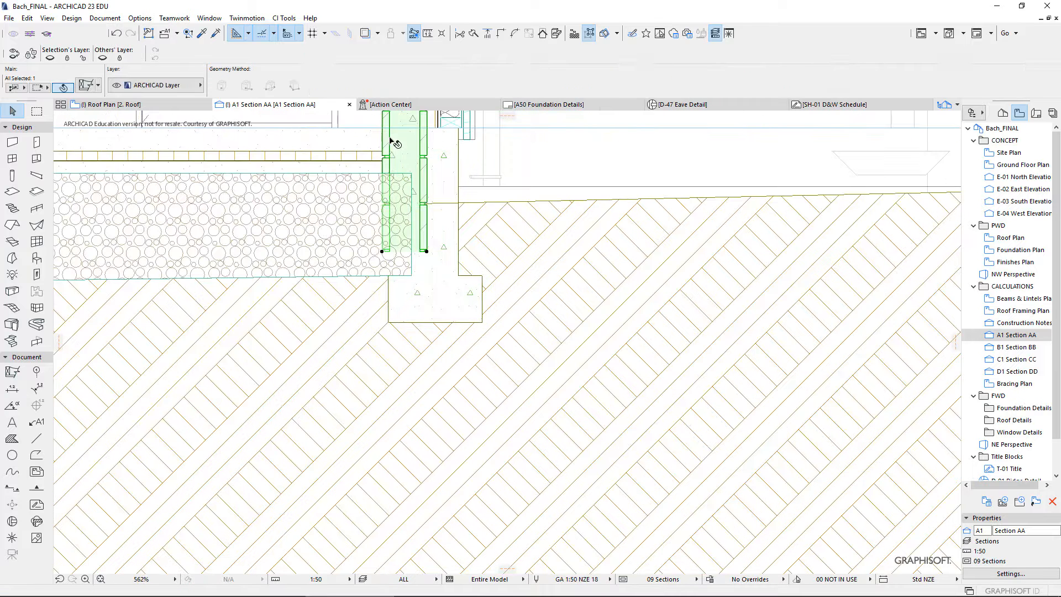
{"action": "key", "text": "ctrl+d"}
{"action": "scroll", "coordinate": [428, 254], "scroll_direction": "up", "scroll_amount": 3}
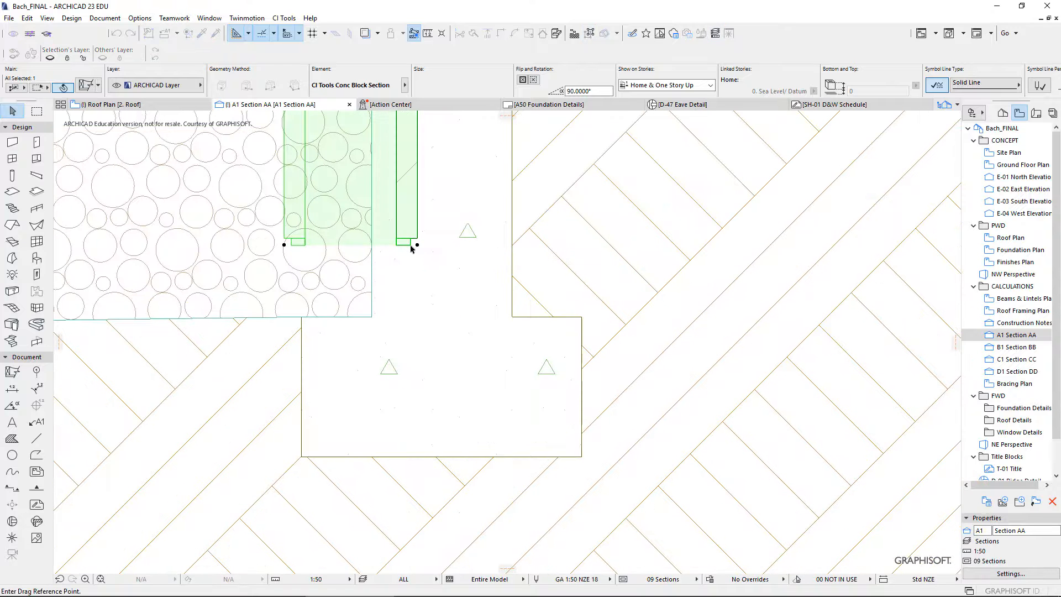
{"action": "left_click", "coordinate": [410, 246]}
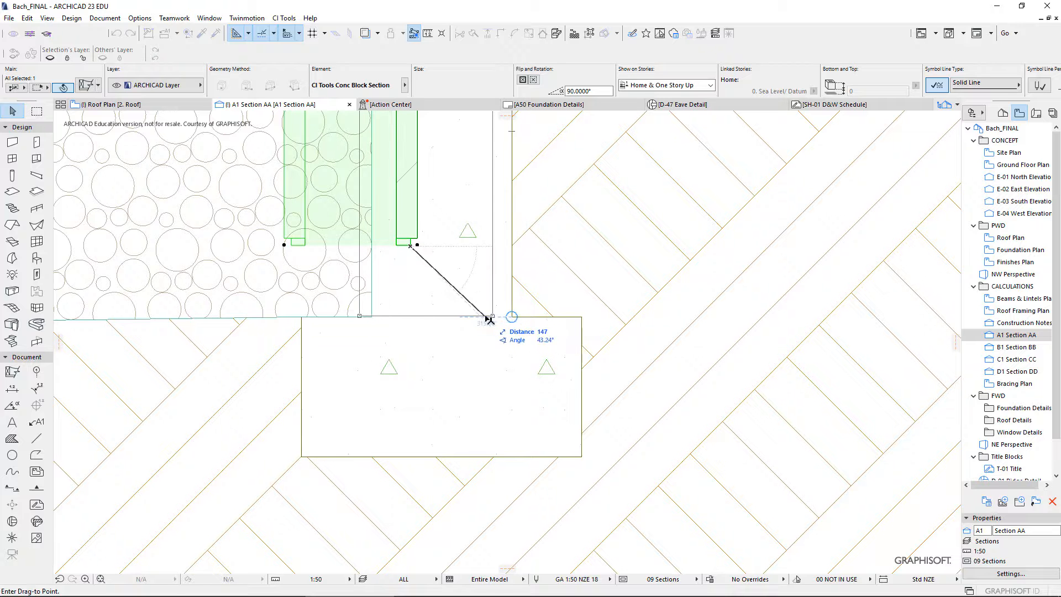
{"action": "left_click", "coordinate": [491, 317]}
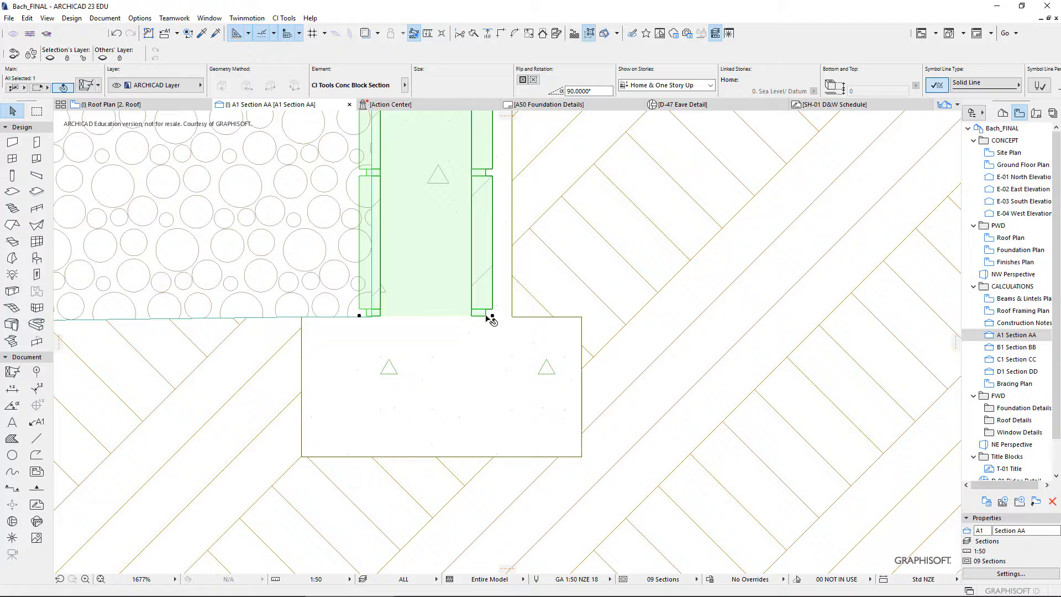
Step: Shift the block section horizontally until its outer face aligns with the foundation wall's outer edge
{"action": "left_click", "coordinate": [493, 287]}
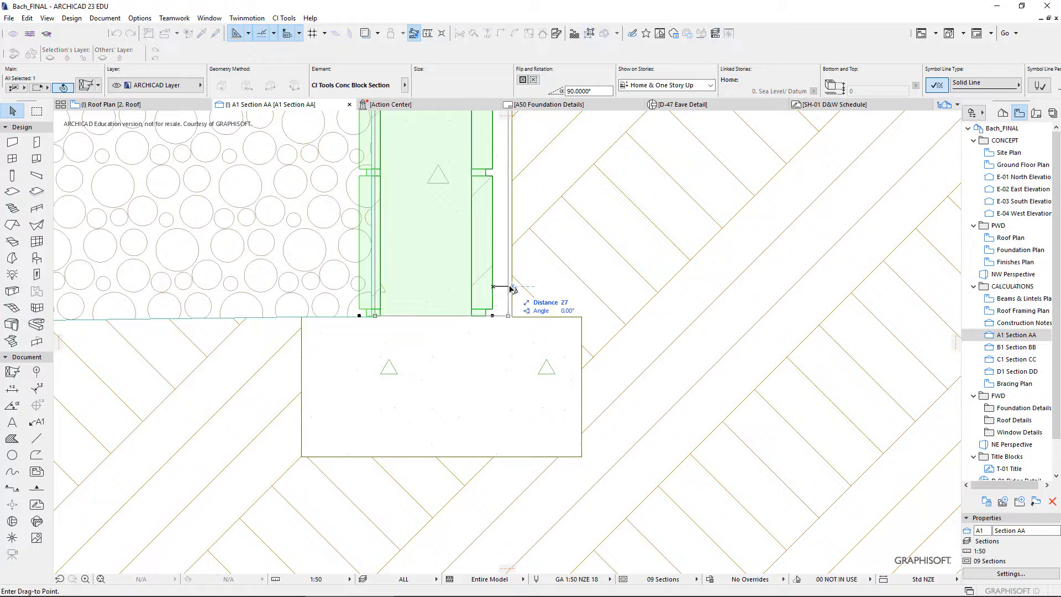
{"action": "left_click", "coordinate": [512, 287]}
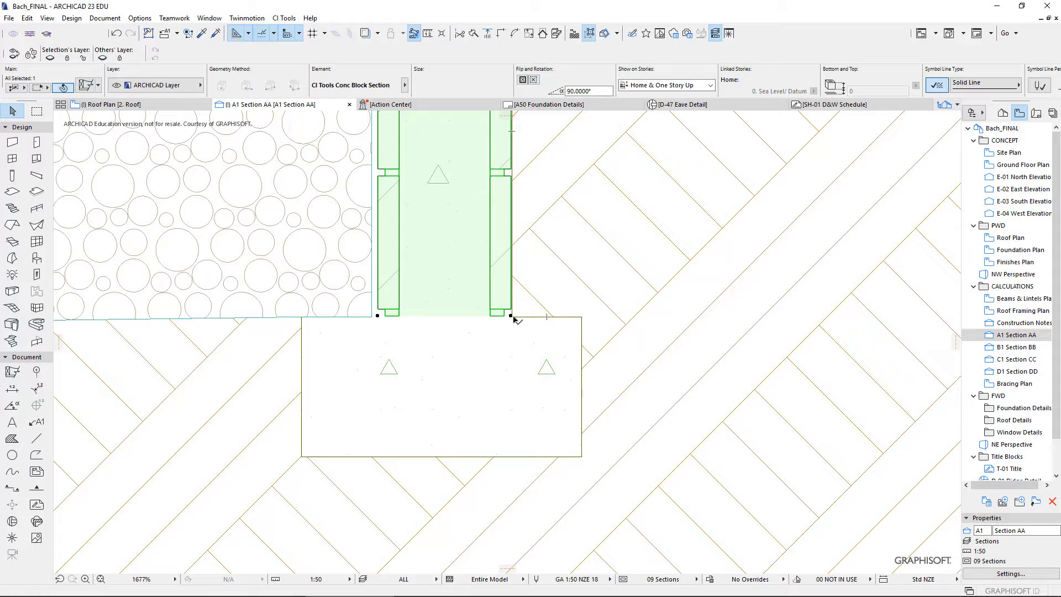
{"action": "scroll", "coordinate": [513, 313], "scroll_direction": "up", "scroll_amount": 4}
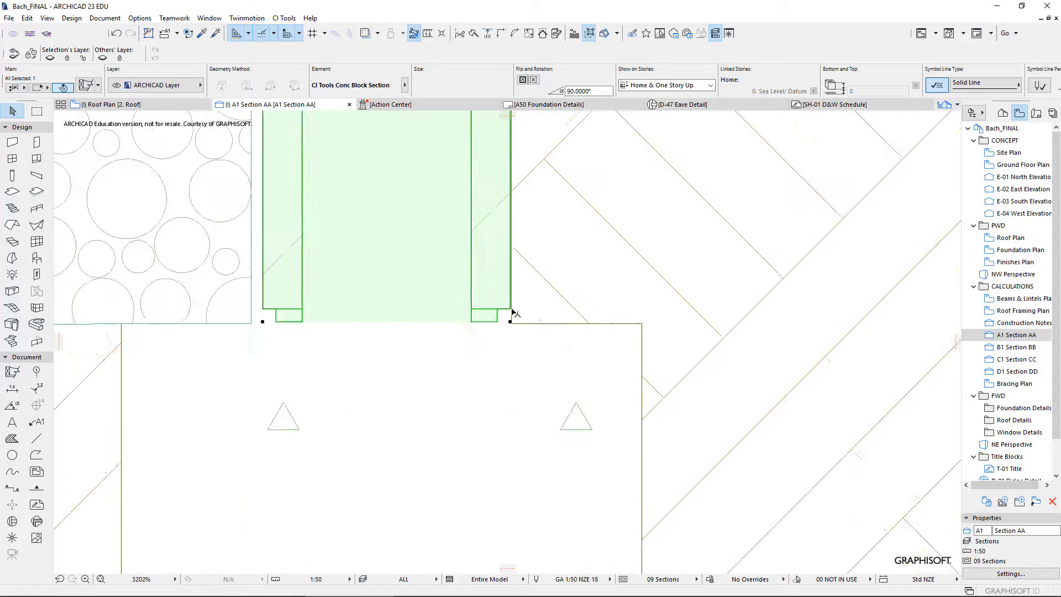
{"action": "scroll", "coordinate": [503, 317], "scroll_direction": "down", "scroll_amount": 10}
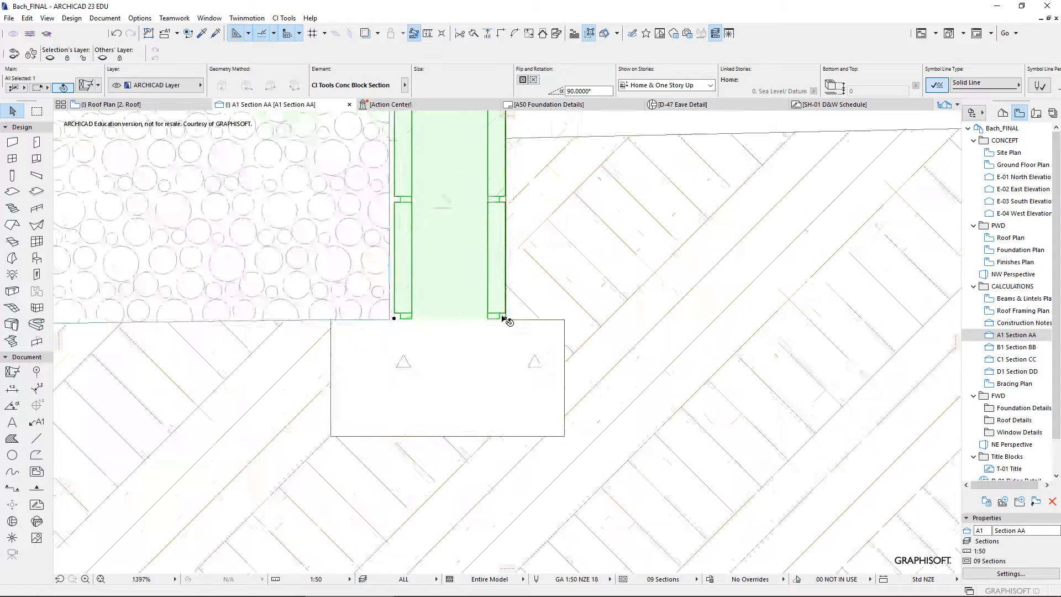
Step: Stretch the top of the block section down to floor level, at the underside of the timber wall
{"action": "scroll", "coordinate": [500, 320], "scroll_direction": "up", "scroll_amount": 4}
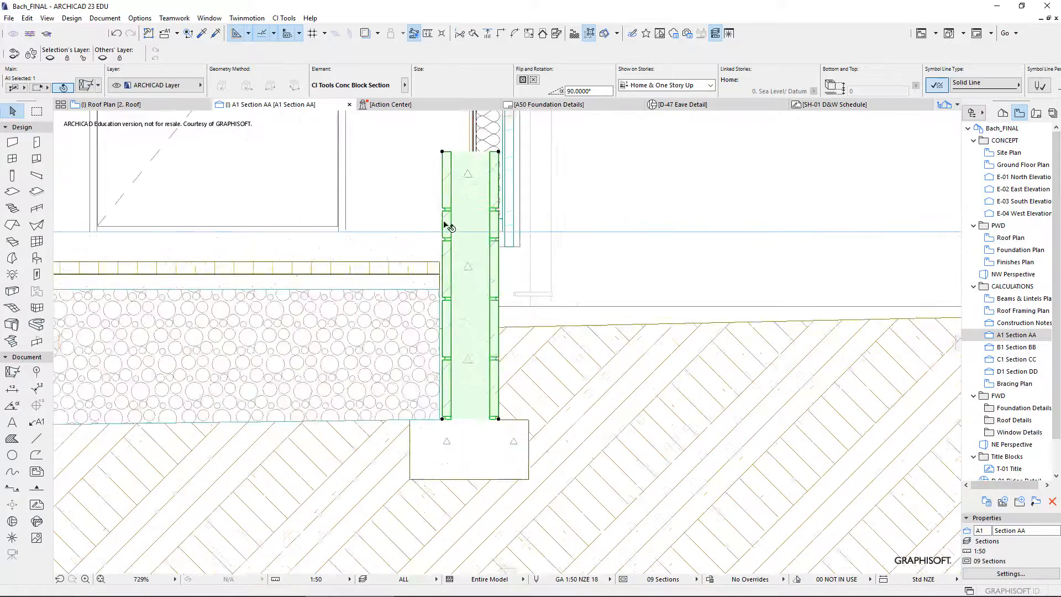
{"action": "left_click", "coordinate": [441, 126]}
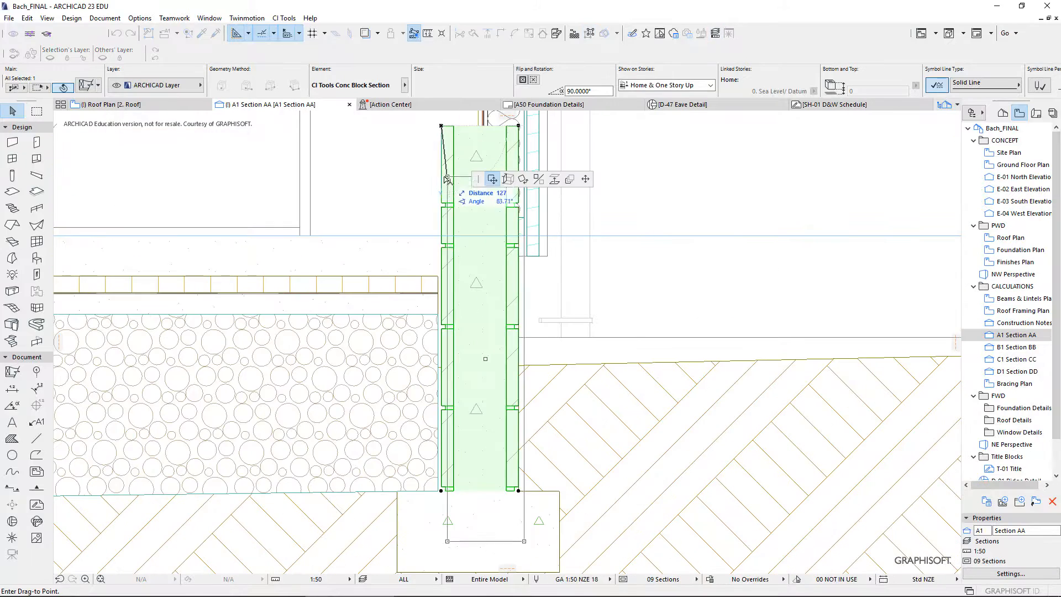
{"action": "left_click", "coordinate": [586, 179]}
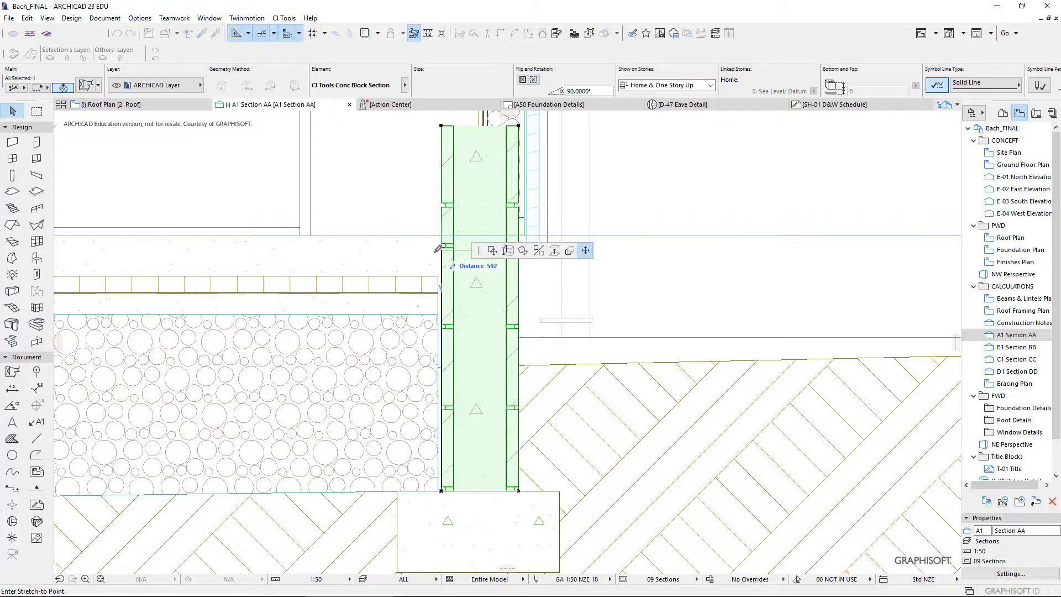
{"action": "left_click", "coordinate": [438, 233]}
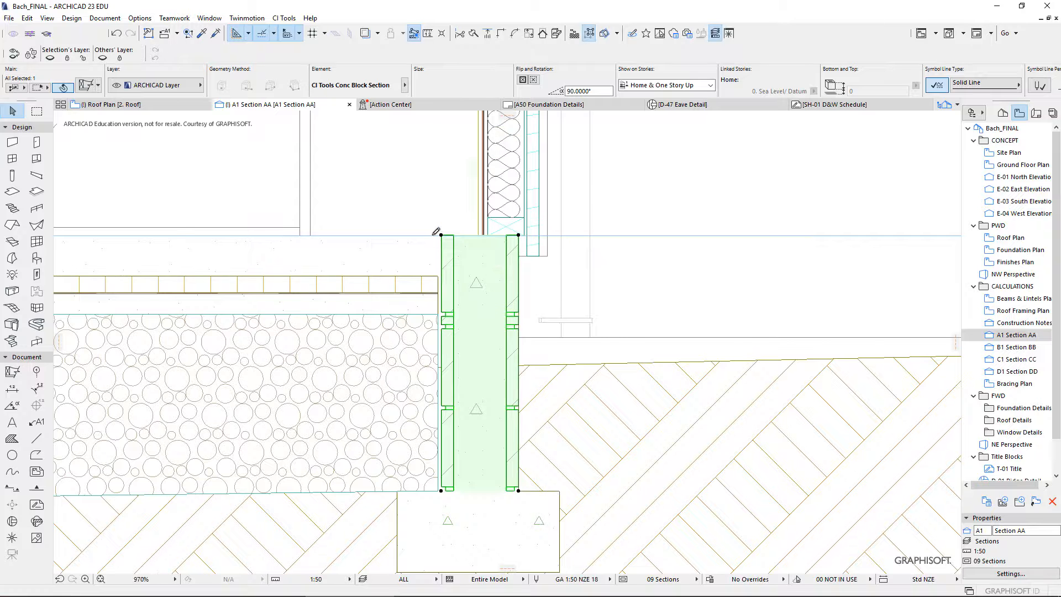
Step: Delete the existing wall frame section detail from the external wall above the block foundation
{"action": "scroll", "coordinate": [611, 260], "scroll_direction": "down", "scroll_amount": 2}
{"action": "left_click", "coordinate": [529, 217]}
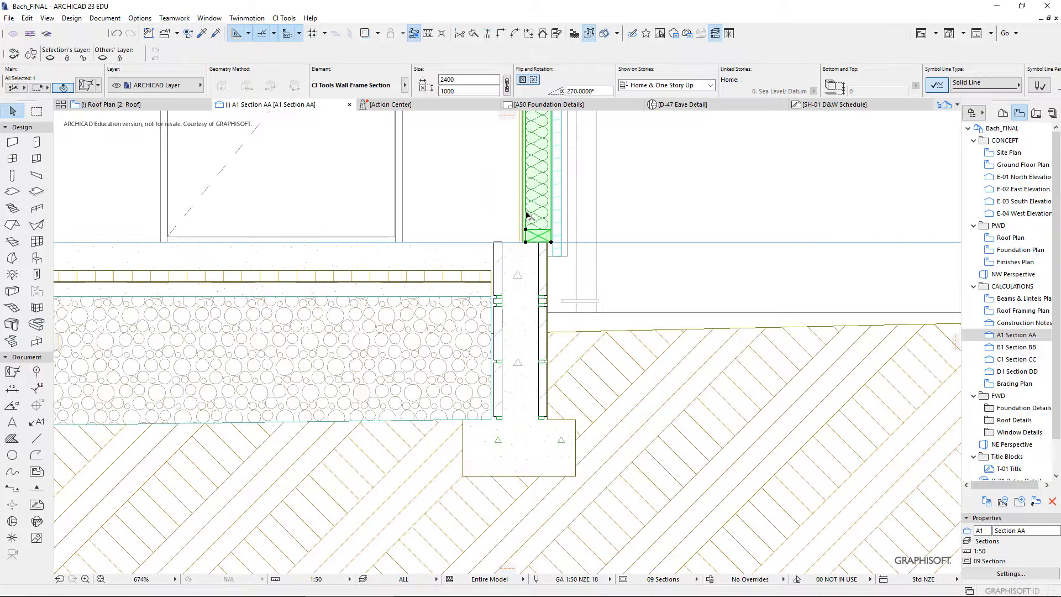
{"action": "key", "text": "Escape"}
{"action": "scroll", "coordinate": [543, 229], "scroll_direction": "up", "scroll_amount": 1}
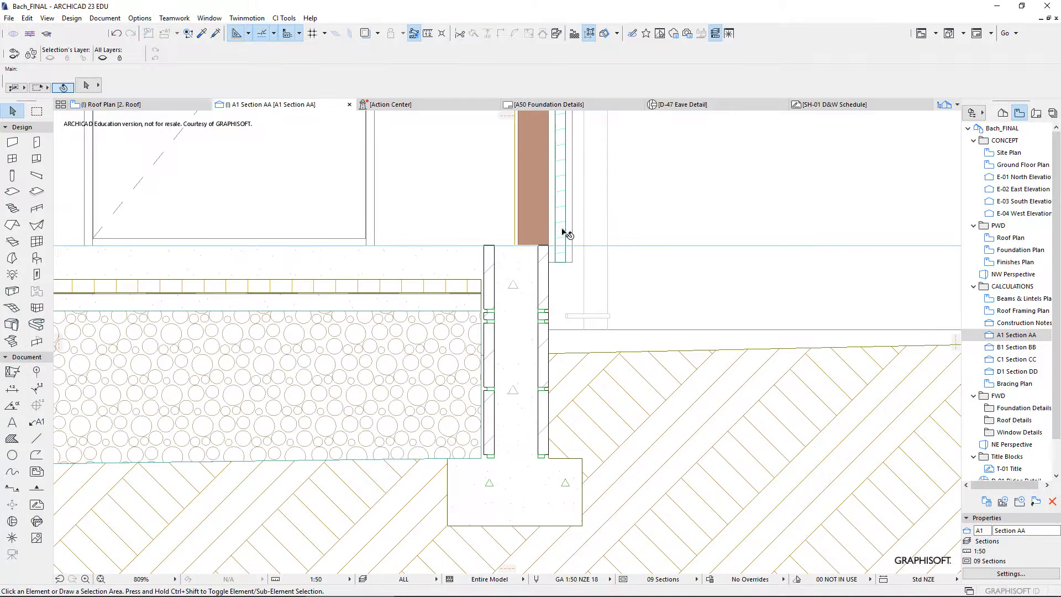
{"action": "left_click", "coordinate": [515, 351]}
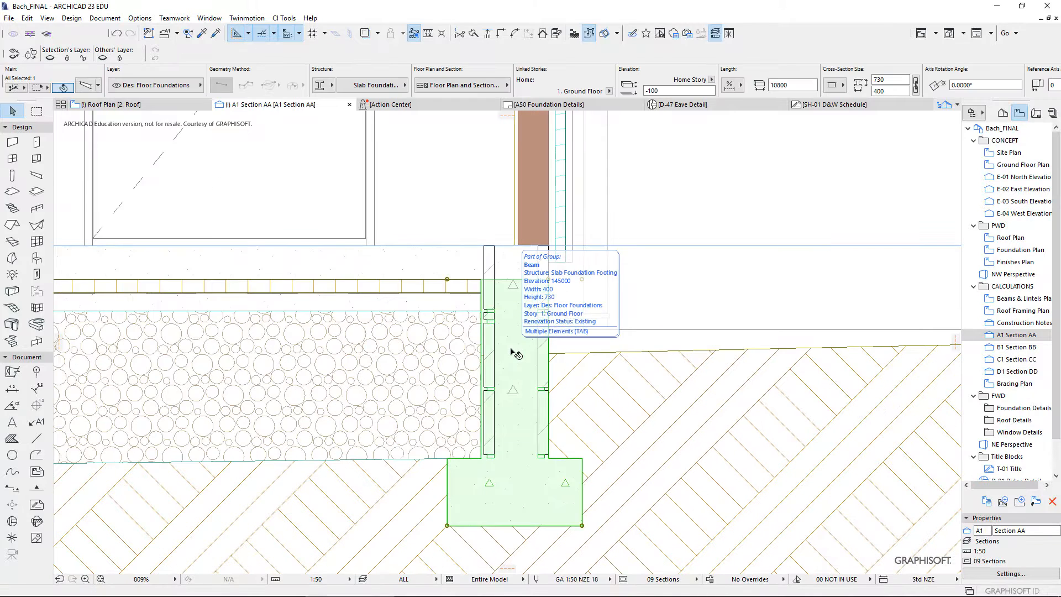
{"action": "scroll", "coordinate": [628, 291], "scroll_direction": "down", "scroll_amount": 4}
{"action": "key", "text": "Escape"}
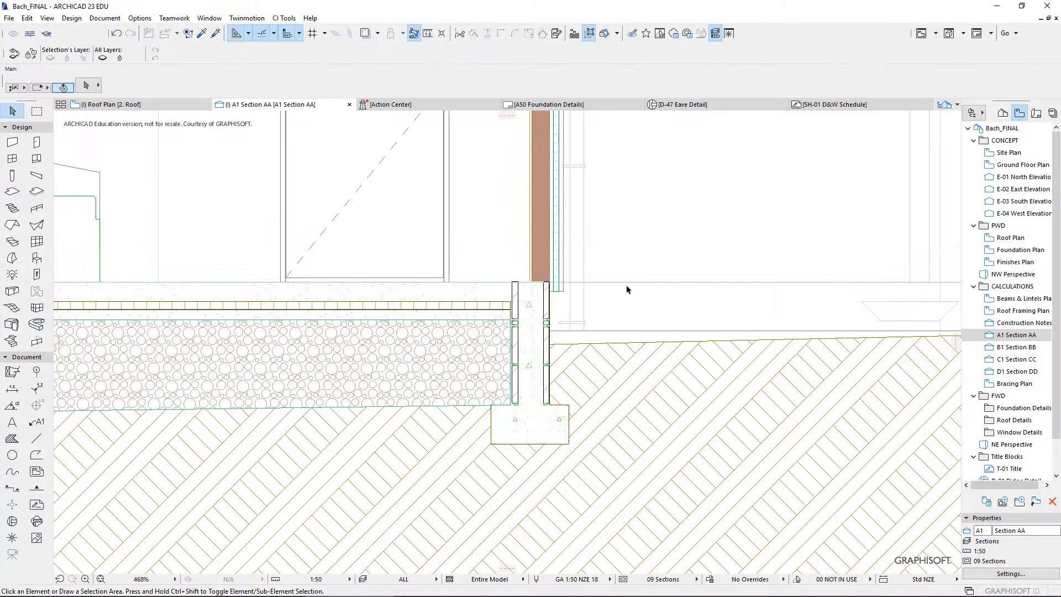
{"action": "scroll", "coordinate": [627, 289], "scroll_direction": "down", "scroll_amount": 2}
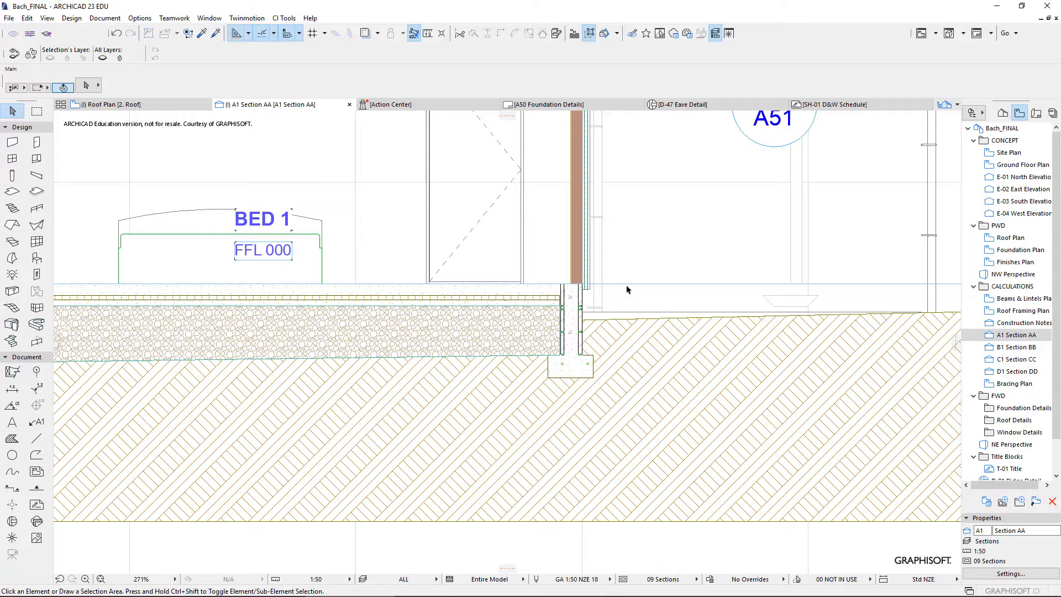
Step: Configure the Detail Element as CI Tools Wall Frame Section with a rotation of 90°
{"action": "right_click", "coordinate": [168, 358]}
{"action": "double_click", "coordinate": [14, 373]}
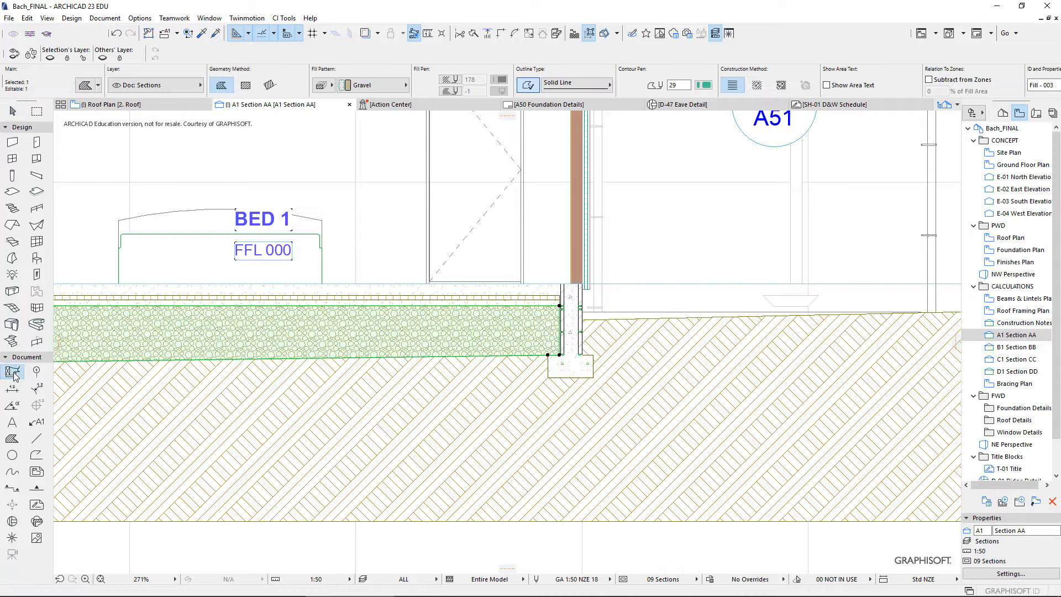
{"action": "scroll", "coordinate": [365, 349], "scroll_direction": "down", "scroll_amount": 2}
{"action": "left_click", "coordinate": [283, 368]}
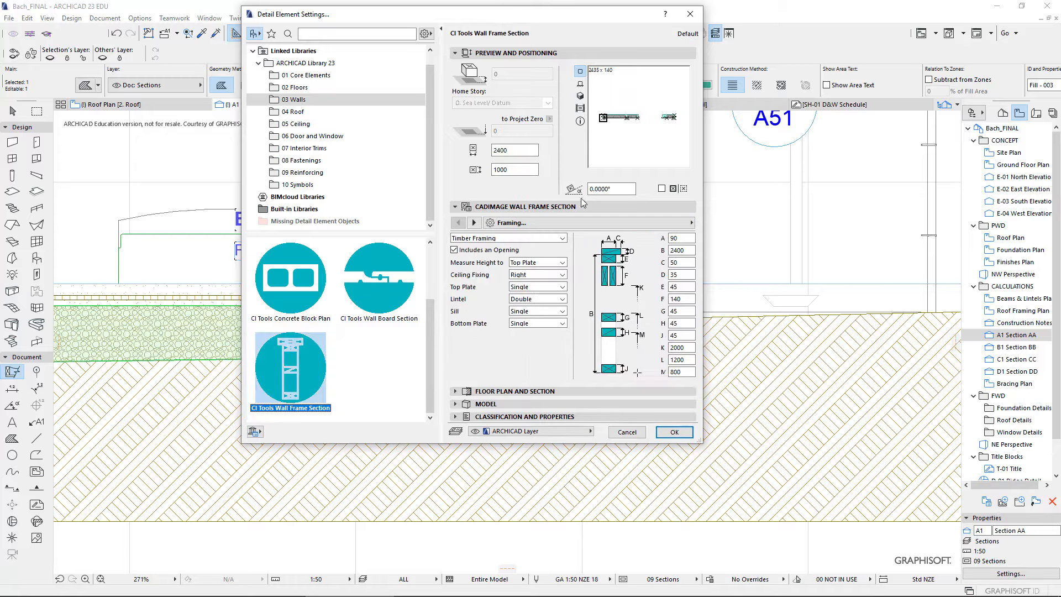
{"action": "double_click", "coordinate": [616, 189]}
{"action": "key", "text": "Tab"}
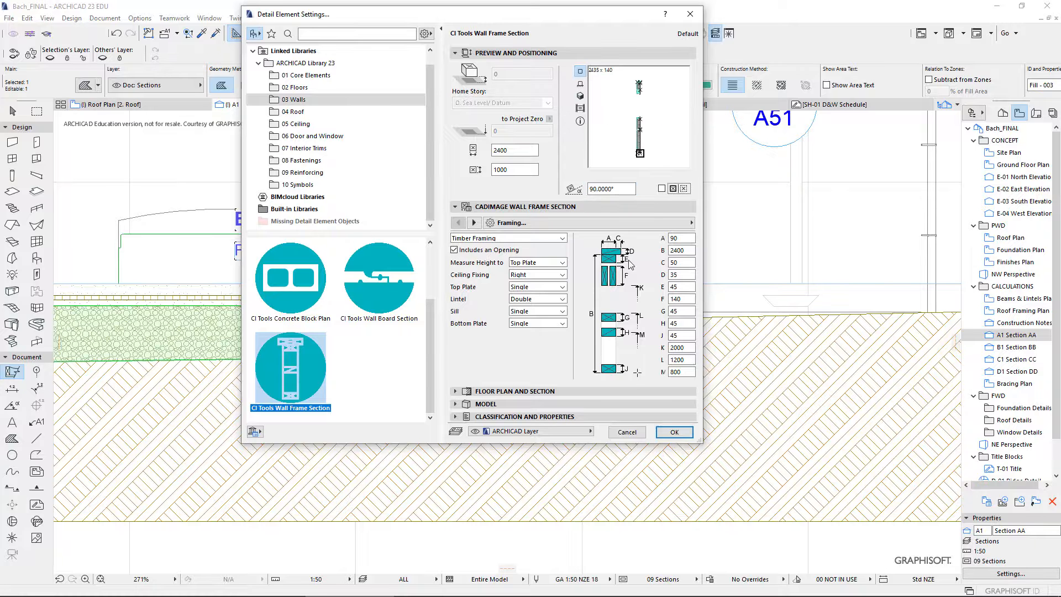
{"action": "left_click", "coordinate": [673, 431]}
Step: Place the wall frame section on the external wall above the block foundation
{"action": "key", "text": "Escape"}
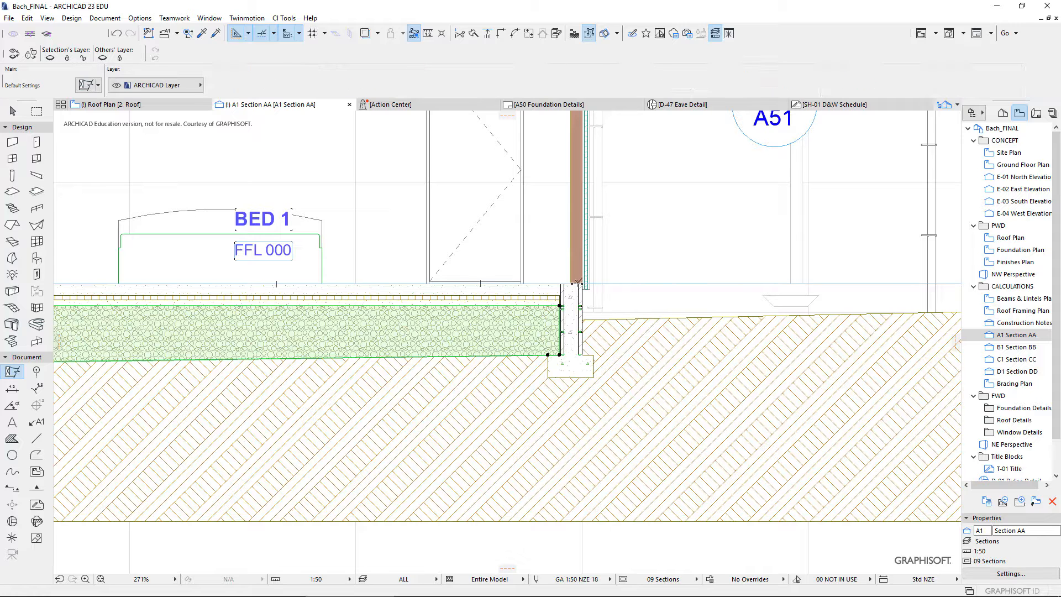
{"action": "left_click", "coordinate": [575, 205]}
{"action": "scroll", "coordinate": [591, 215], "scroll_direction": "up", "scroll_amount": 4}
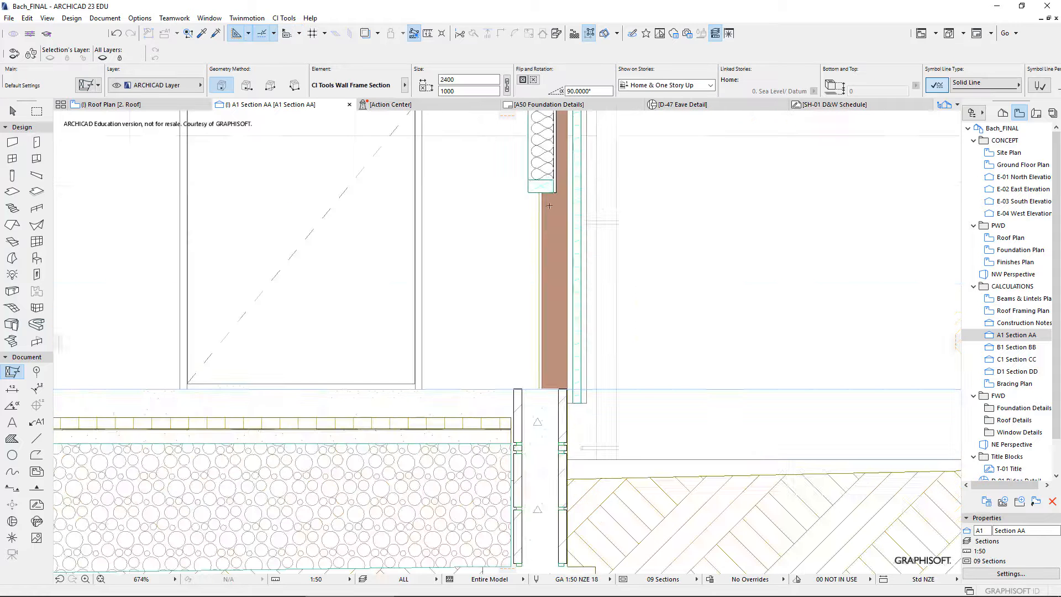
{"action": "key", "text": "Escape"}
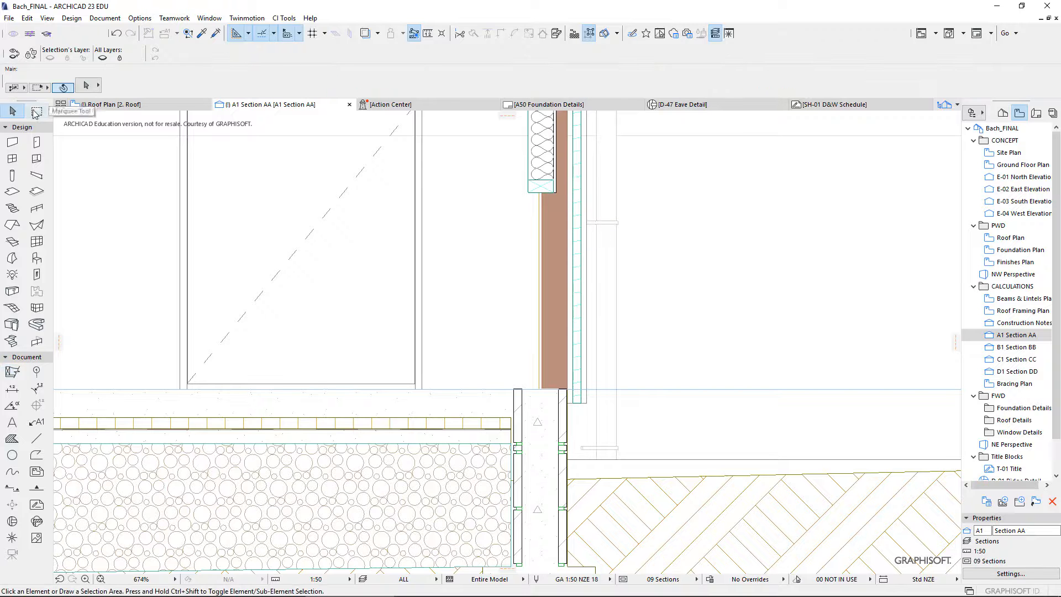
Step: Move the wall frame section by its lower outer framing corner onto the top outer corner of the block wall
{"action": "left_click", "coordinate": [537, 194]}
{"action": "left_click_drag", "start_coordinate": [538, 195], "coordinate": [529, 377]}
{"action": "scroll", "coordinate": [534, 386], "scroll_direction": "up", "scroll_amount": 5}
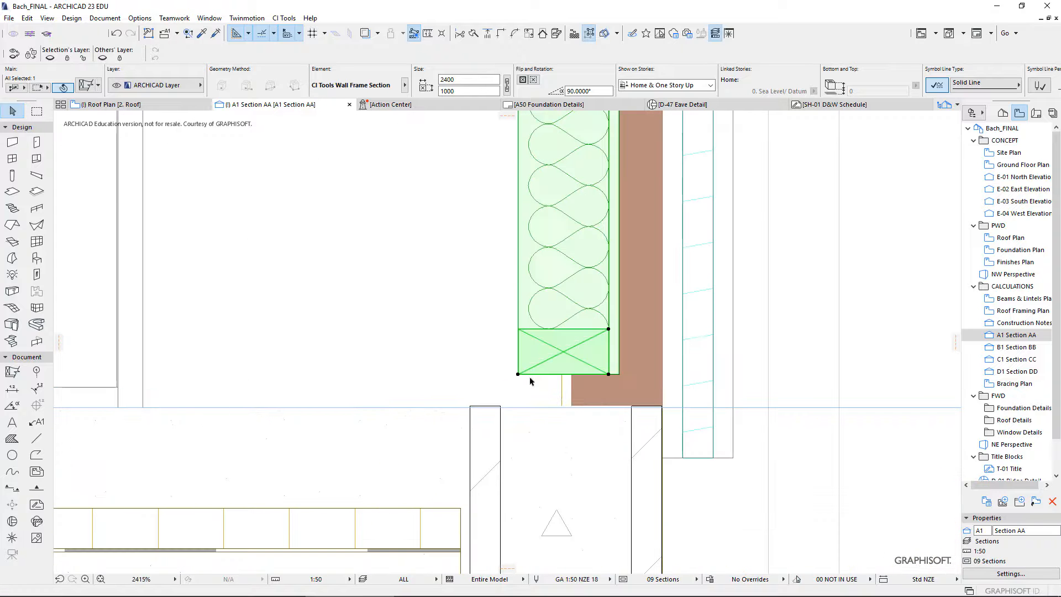
{"action": "key", "text": "ctrl+d"}
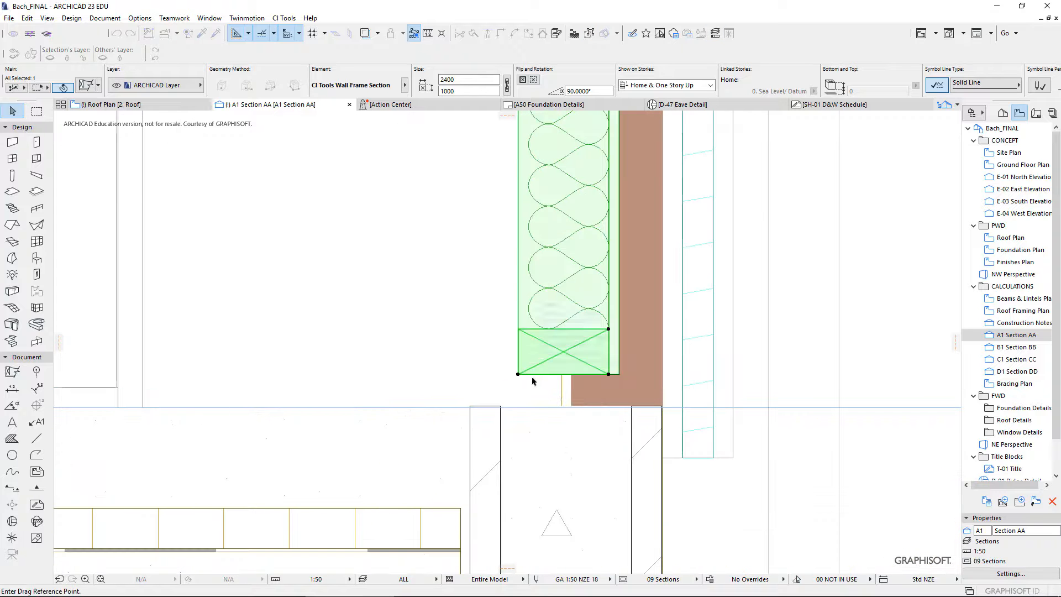
{"action": "left_click", "coordinate": [609, 375]}
{"action": "left_click", "coordinate": [662, 405]}
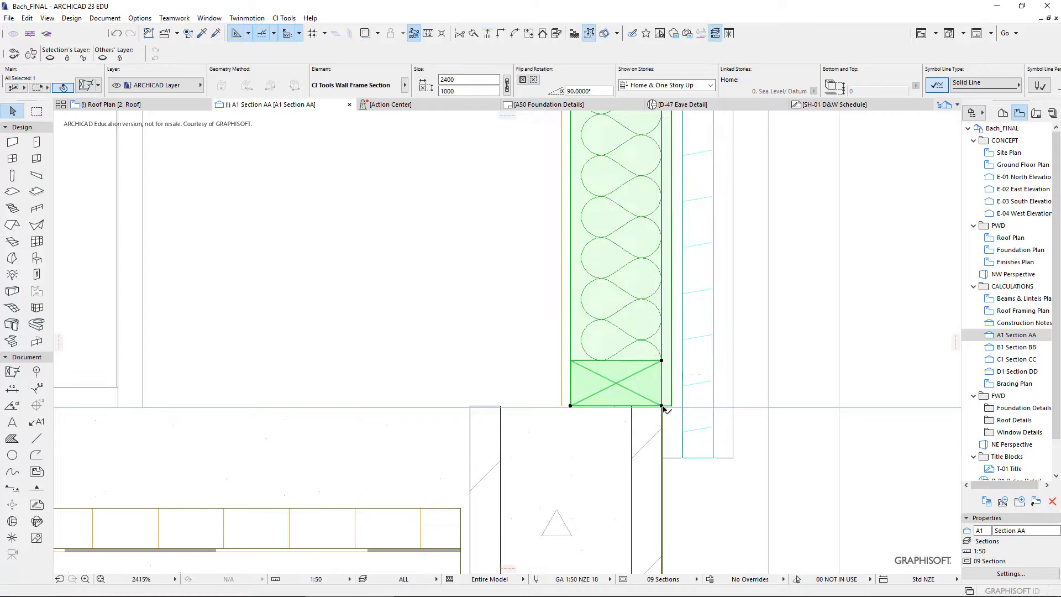
Step: Shift the wall frame section outward by a distance of 12 at an angle of 0°
{"action": "key", "text": "ctrl+d"}
{"action": "left_click", "coordinate": [661, 405]}
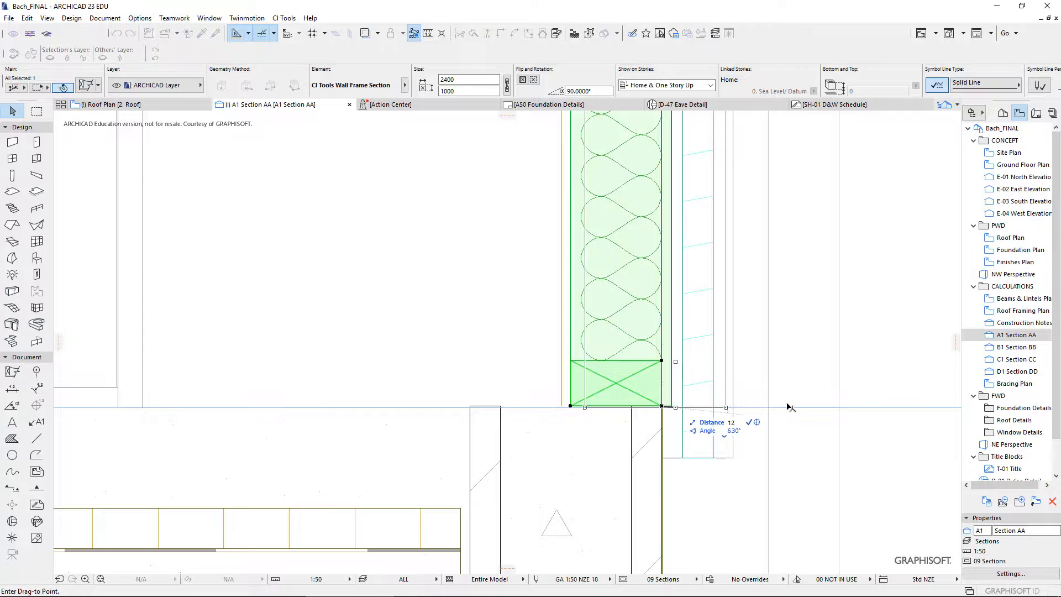
{"action": "key", "text": "Tab"}
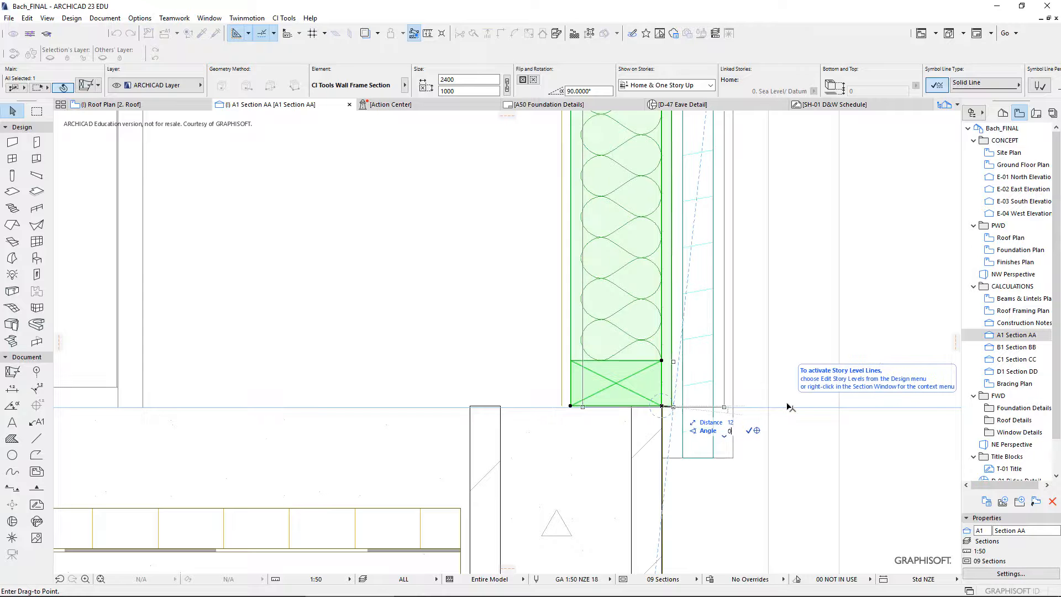
{"action": "key", "text": "Return"}
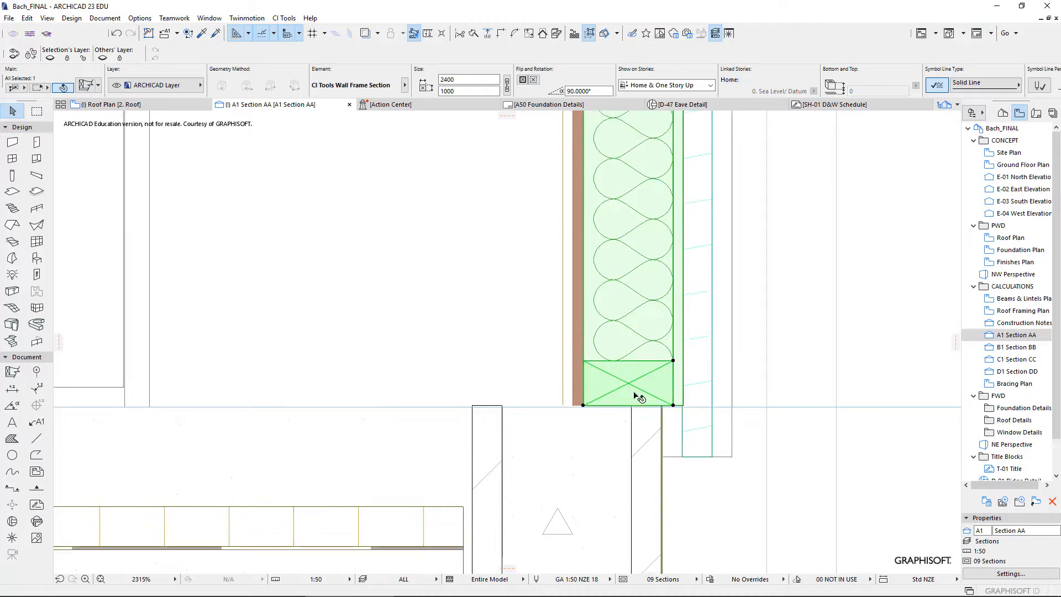
Step: Draw a rectangular detail boundary around the foundation, footing and wall base, and place its marker beside the wall
{"action": "scroll", "coordinate": [633, 397], "scroll_direction": "down", "scroll_amount": 3}
{"action": "scroll", "coordinate": [674, 301], "scroll_direction": "down", "scroll_amount": 4}
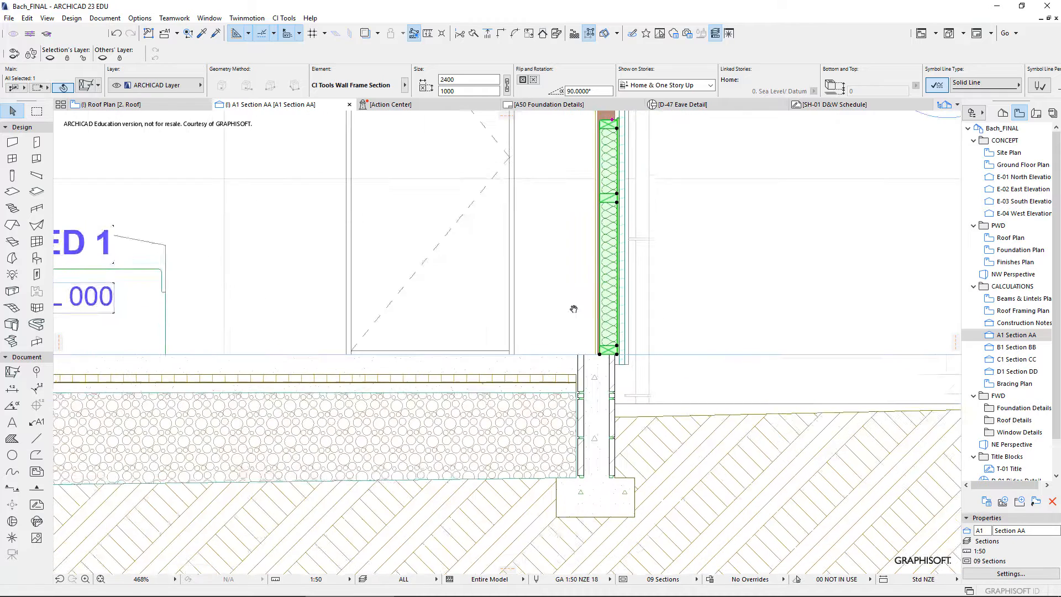
{"action": "scroll", "coordinate": [499, 316], "scroll_direction": "down", "scroll_amount": 4}
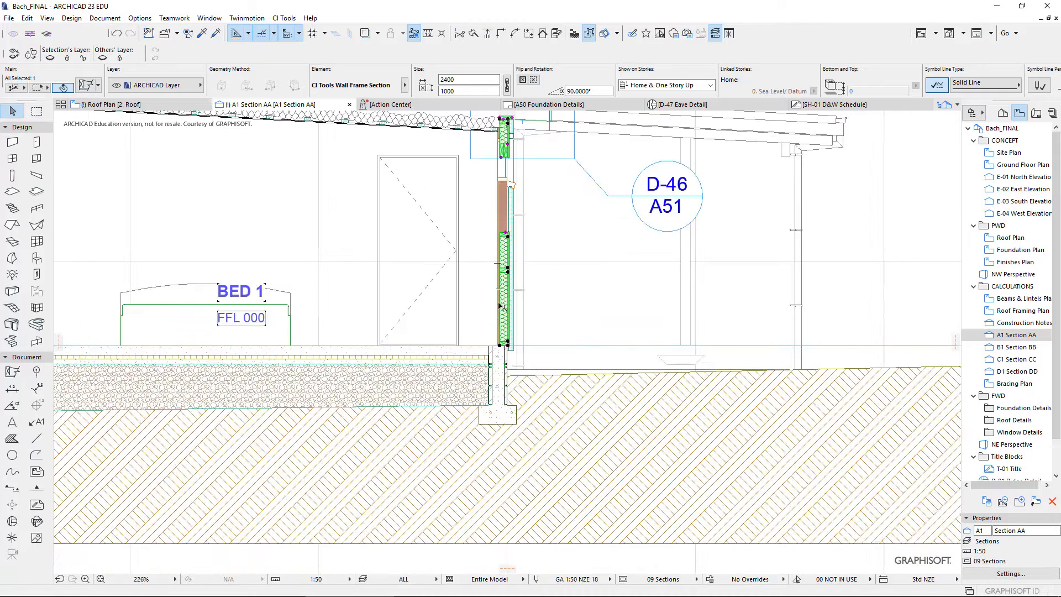
{"action": "left_click", "coordinate": [655, 196]}
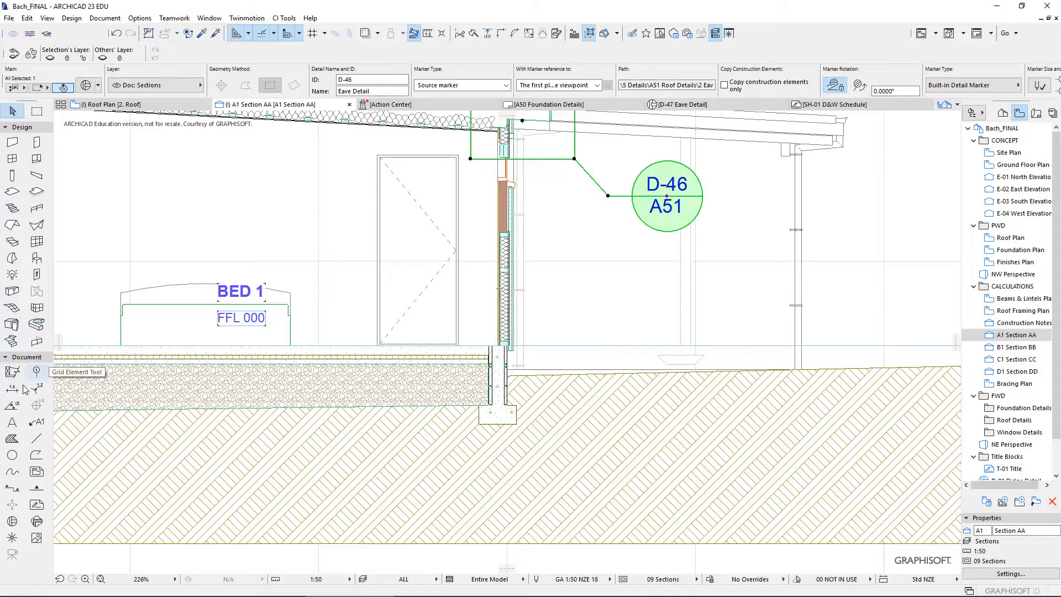
{"action": "left_click", "coordinate": [12, 523]}
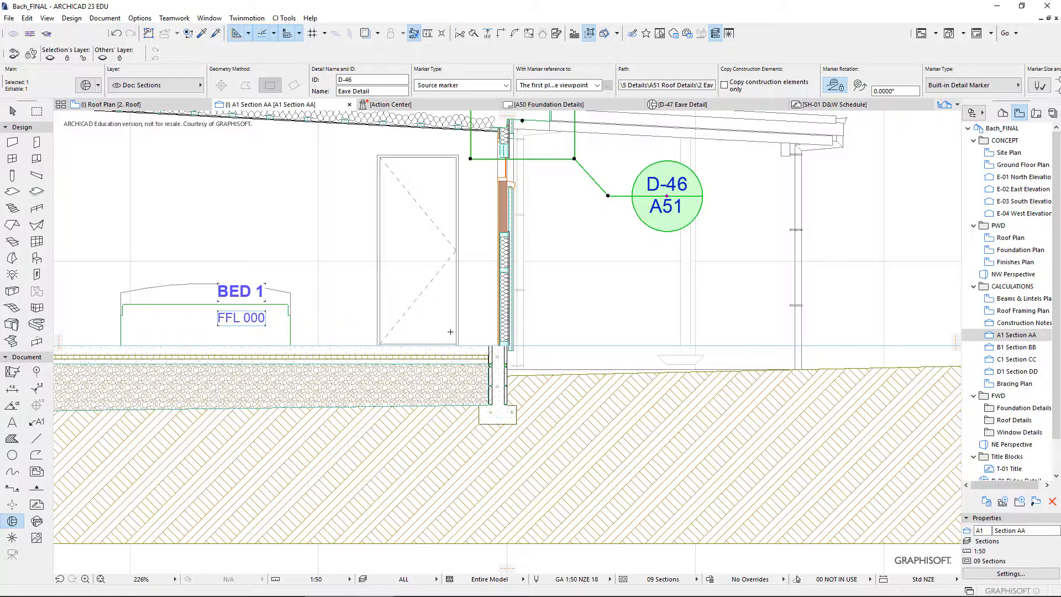
{"action": "key", "text": "Escape"}
{"action": "left_click", "coordinate": [539, 458]}
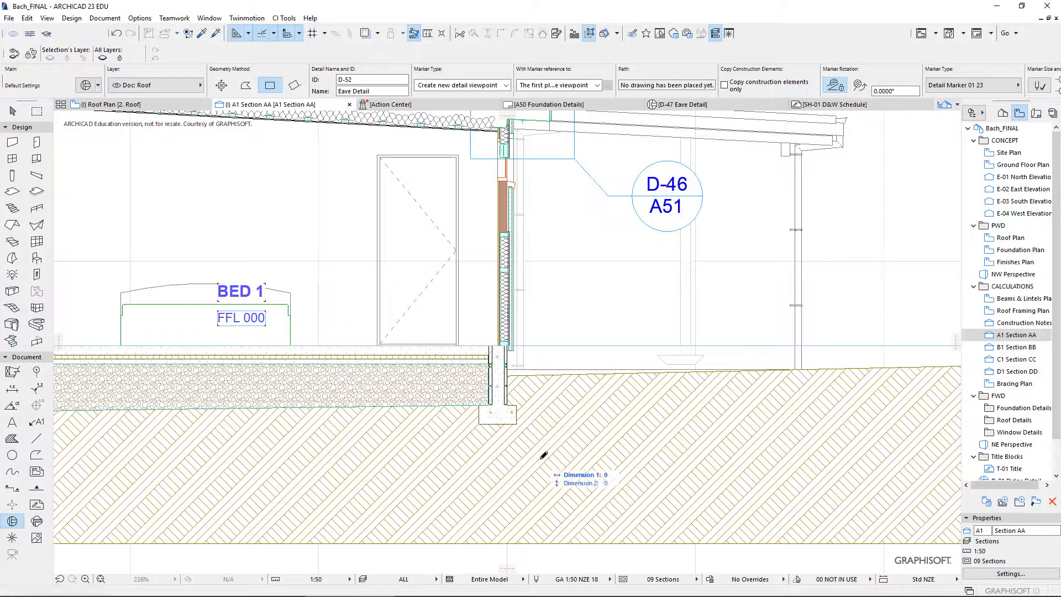
{"action": "left_click", "coordinate": [449, 318]}
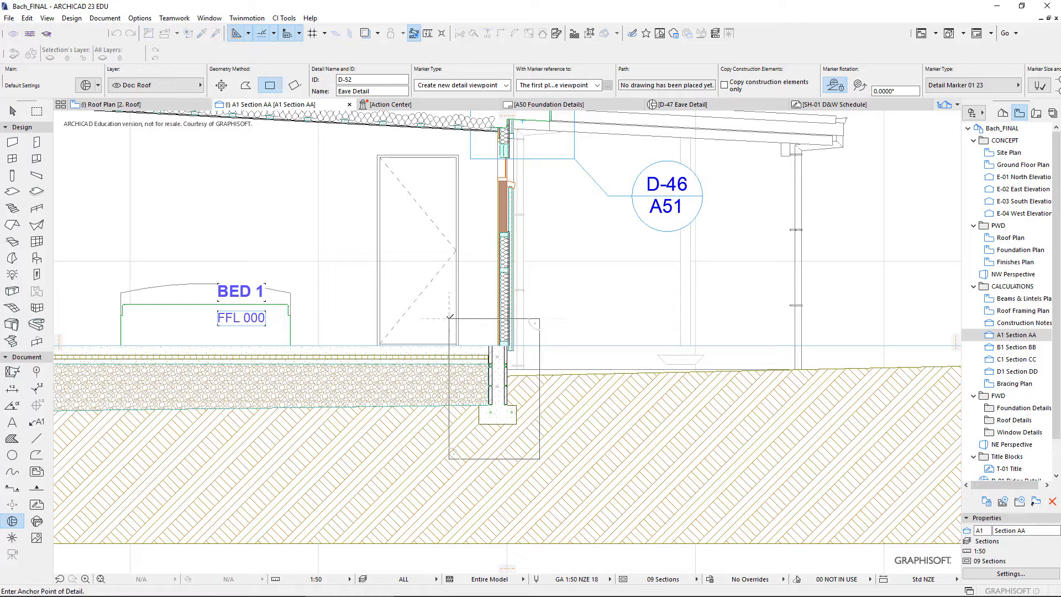
{"action": "left_click", "coordinate": [556, 282]}
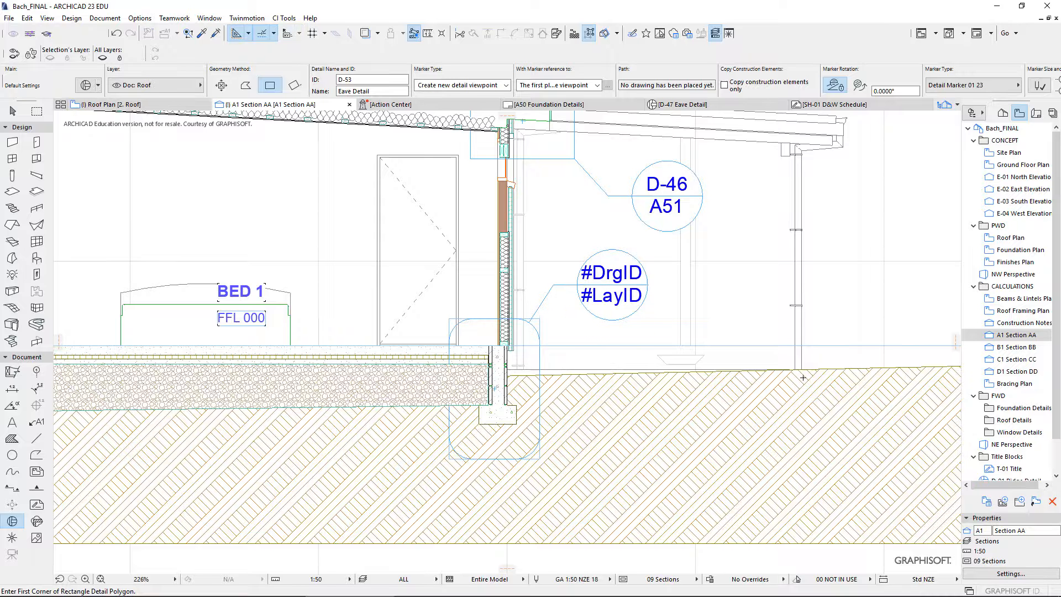
Step: Switch to the Project Map and bring its Details list into view
{"action": "left_click", "coordinate": [1003, 112]}
{"action": "left_click_drag", "start_coordinate": [1056, 246], "coordinate": [1056, 301]}
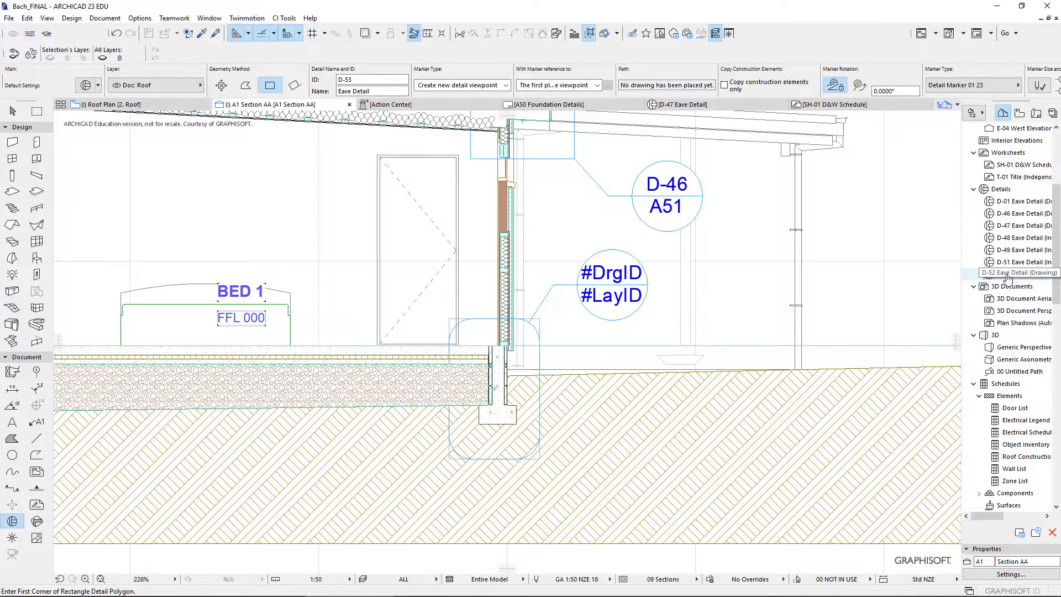
{"action": "right_click", "coordinate": [1000, 189]}
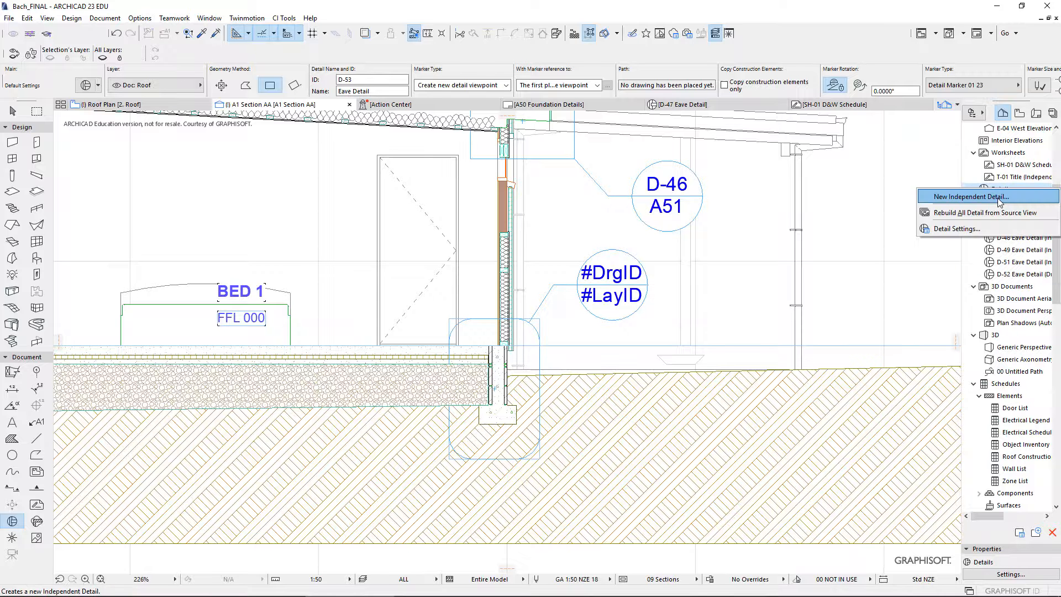
{"action": "left_click", "coordinate": [971, 197]}
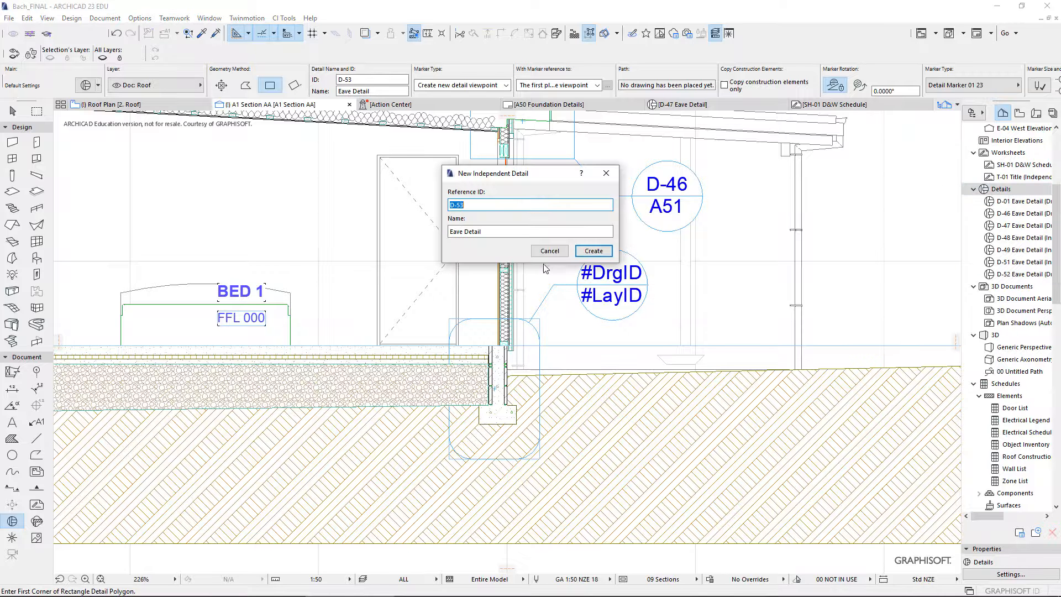
{"action": "left_click", "coordinate": [549, 251]}
Step: Create a new independent detail named Foundation
{"action": "right_click", "coordinate": [1008, 190]}
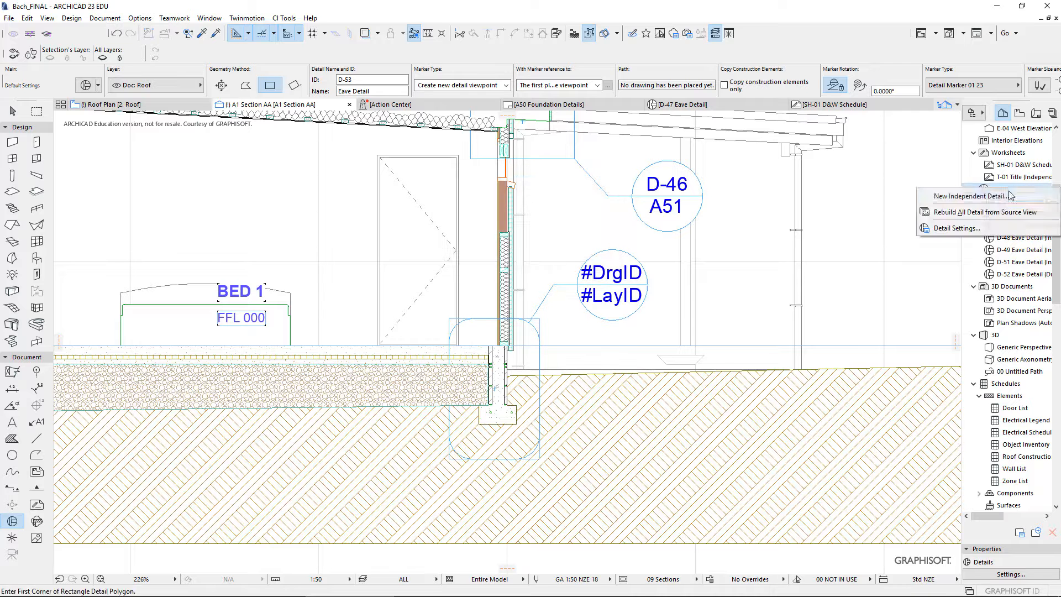
{"action": "left_click", "coordinate": [973, 196]}
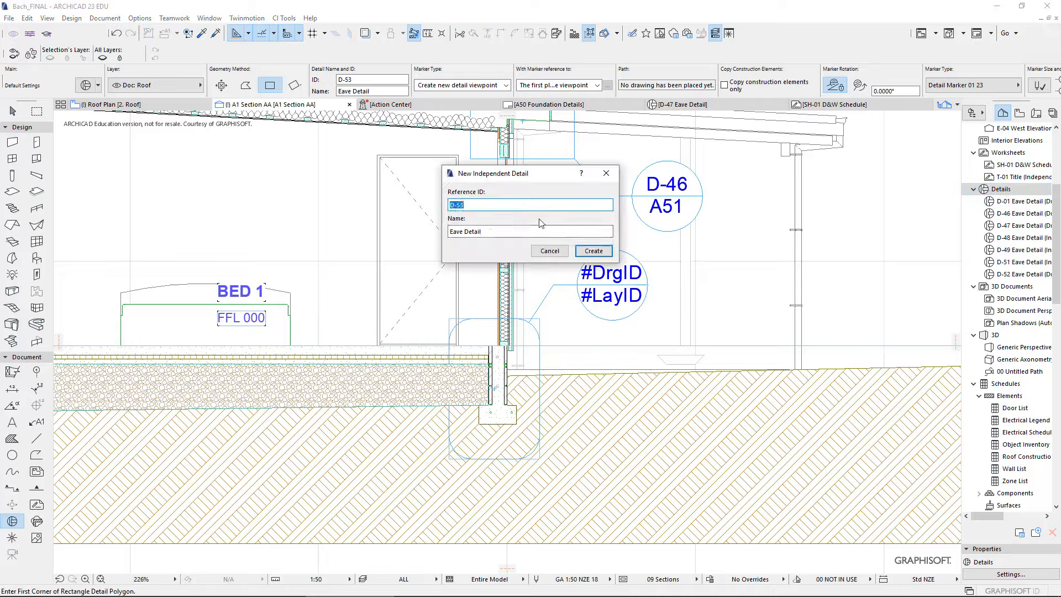
{"action": "key", "text": "Tab"}
{"action": "type", "text": "F"}
{"action": "left_click", "coordinate": [593, 252]}
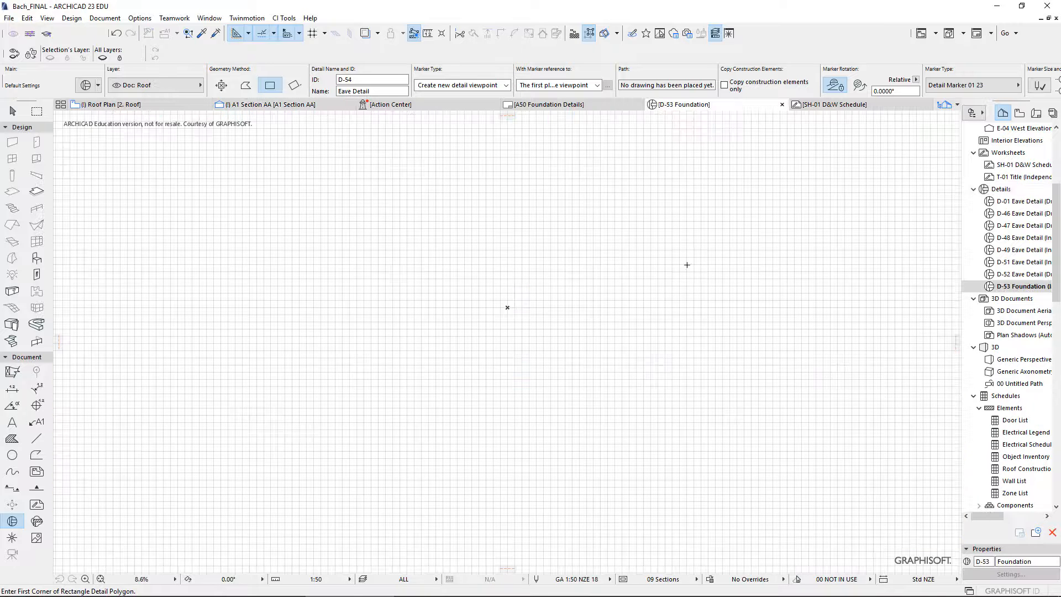
{"action": "scroll", "coordinate": [721, 386], "scroll_direction": "down", "scroll_amount": 3}
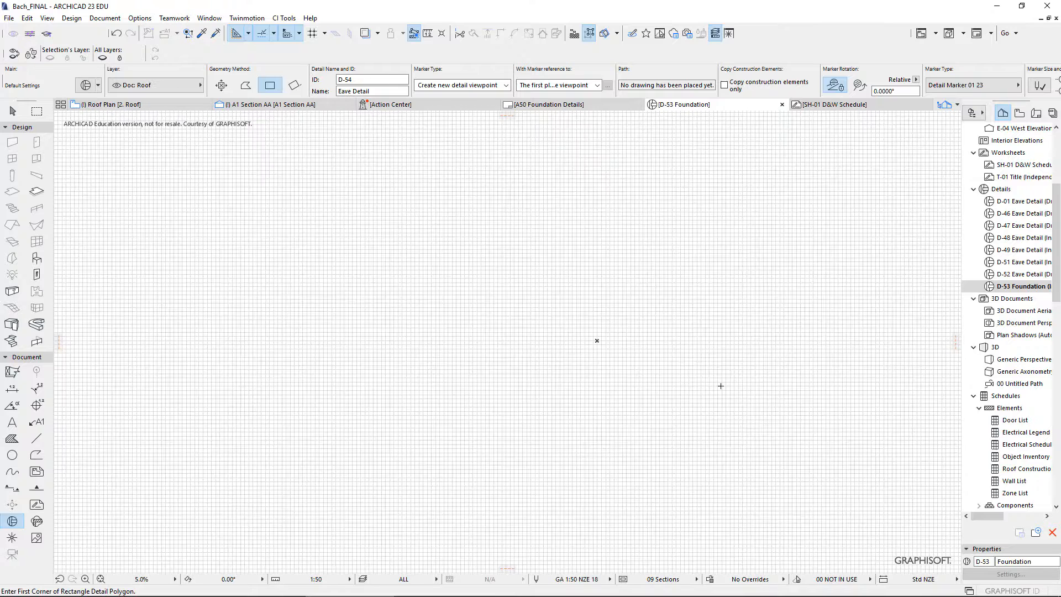
Step: Open the listed details from D-01 through D-53 one after another and examine which one contains the foundation drawing
{"action": "scroll", "coordinate": [721, 386], "scroll_direction": "up", "scroll_amount": 2}
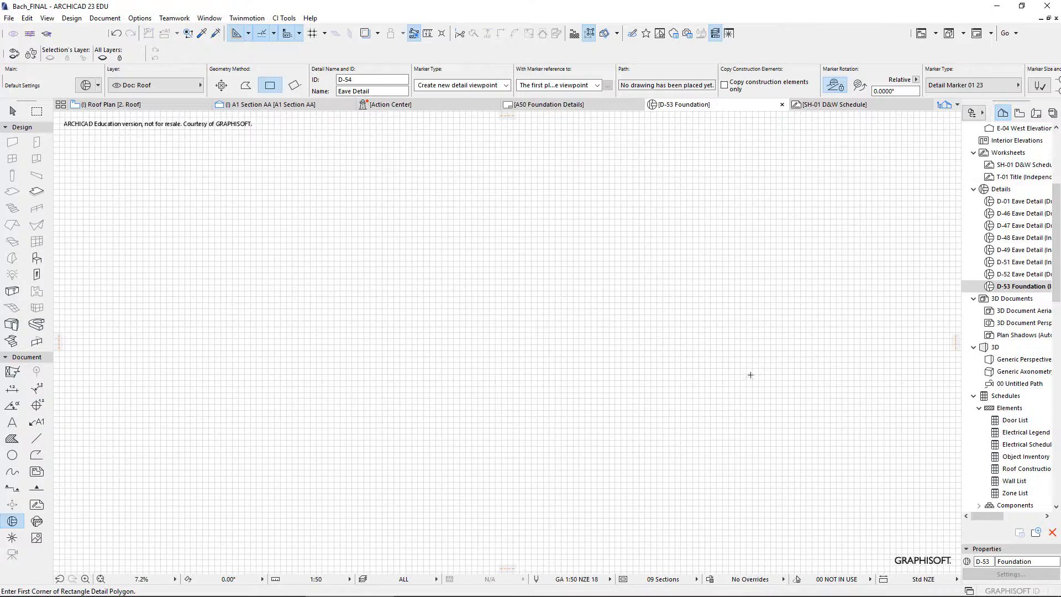
{"action": "double_click", "coordinate": [1013, 201]}
{"action": "scroll", "coordinate": [1004, 221], "scroll_direction": "down", "scroll_amount": 3}
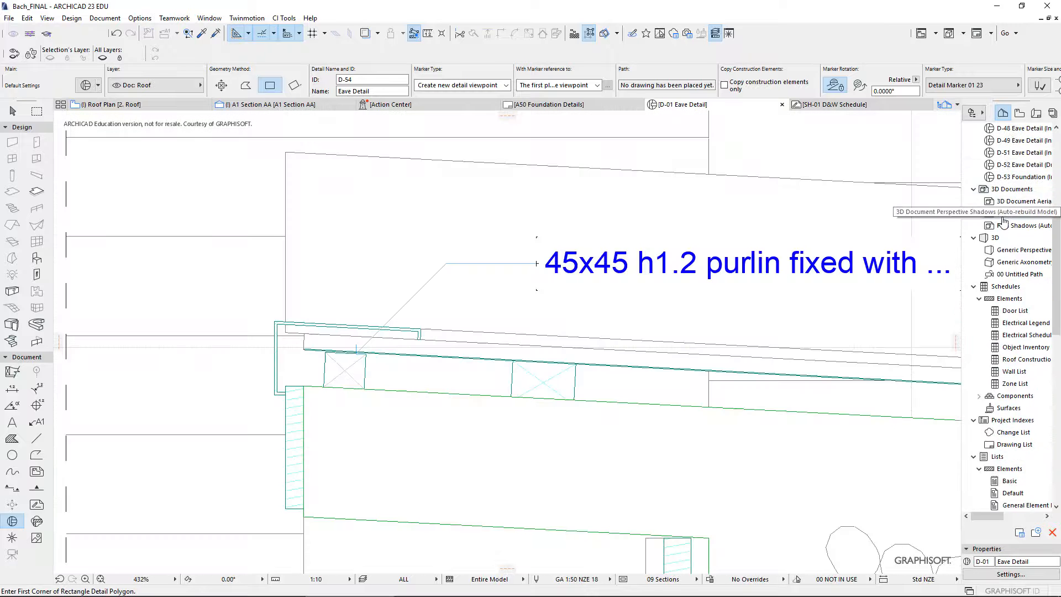
{"action": "scroll", "coordinate": [1004, 221], "scroll_direction": "up", "scroll_amount": 3}
{"action": "left_click", "coordinate": [1014, 177]}
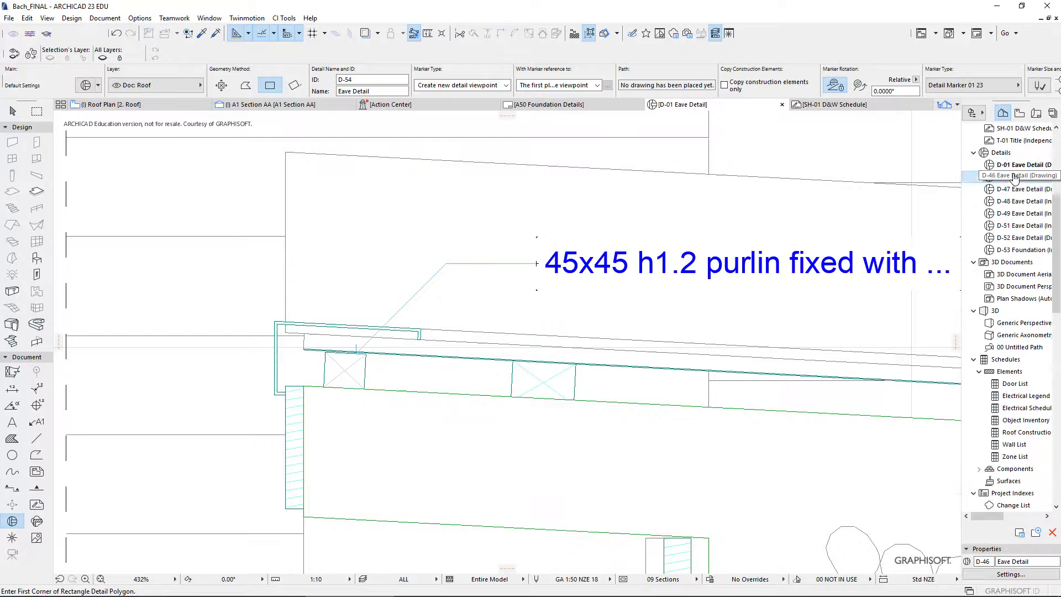
{"action": "double_click", "coordinate": [1014, 177]}
{"action": "double_click", "coordinate": [1013, 190]}
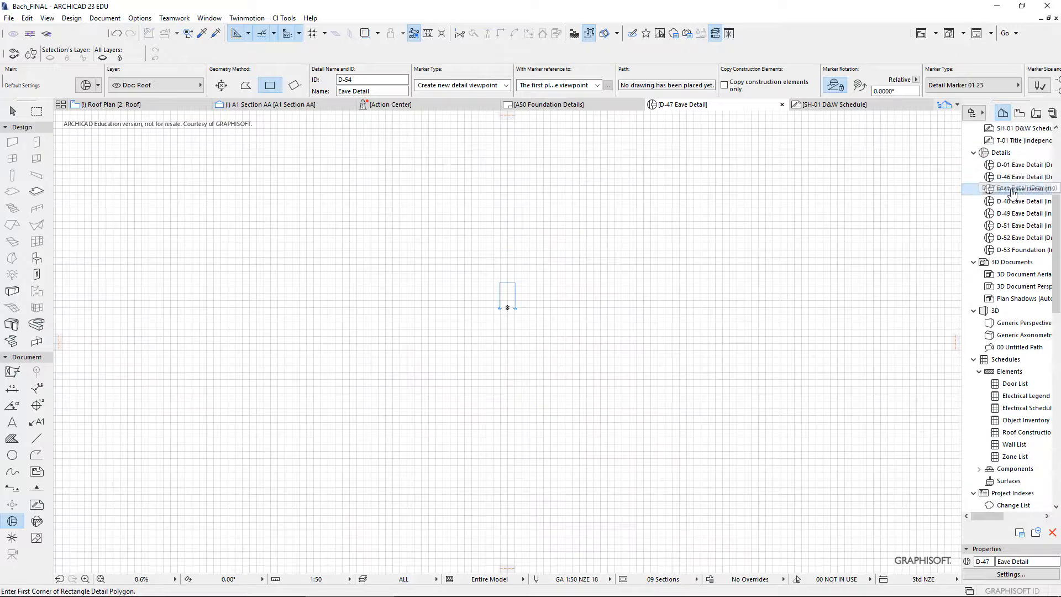
{"action": "double_click", "coordinate": [1012, 202]}
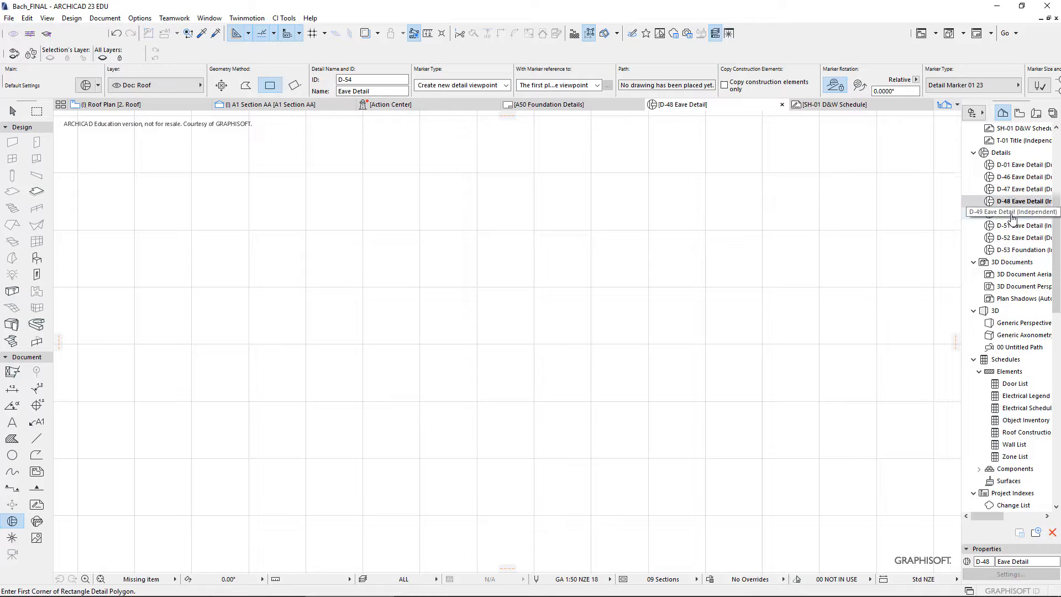
{"action": "double_click", "coordinate": [1012, 213]}
{"action": "left_click", "coordinate": [1013, 226]}
{"action": "double_click", "coordinate": [1013, 225]}
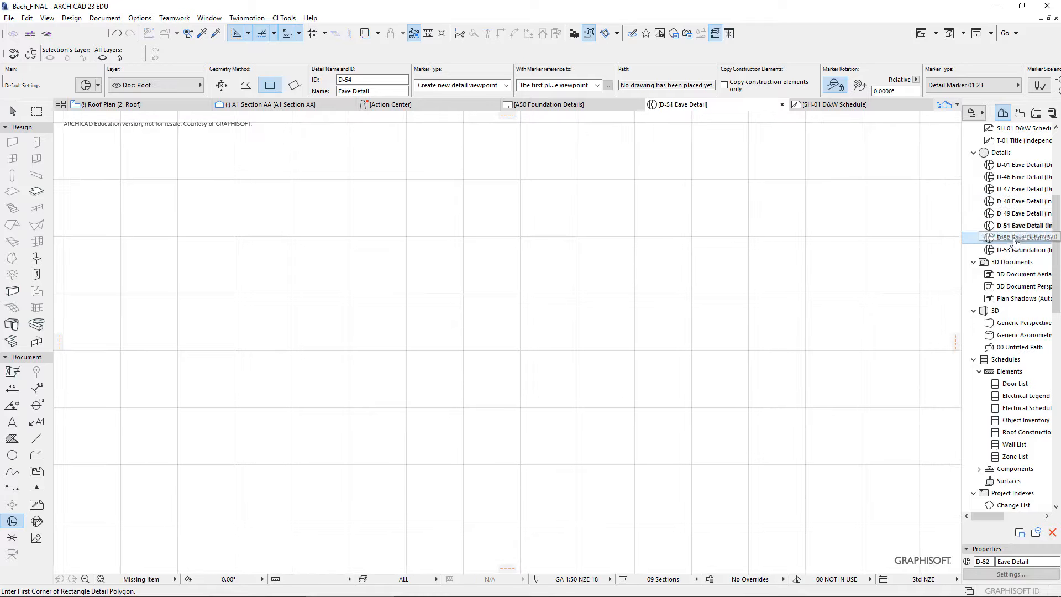
{"action": "double_click", "coordinate": [1014, 238]}
{"action": "left_click", "coordinate": [1015, 249]}
{"action": "double_click", "coordinate": [1016, 250]}
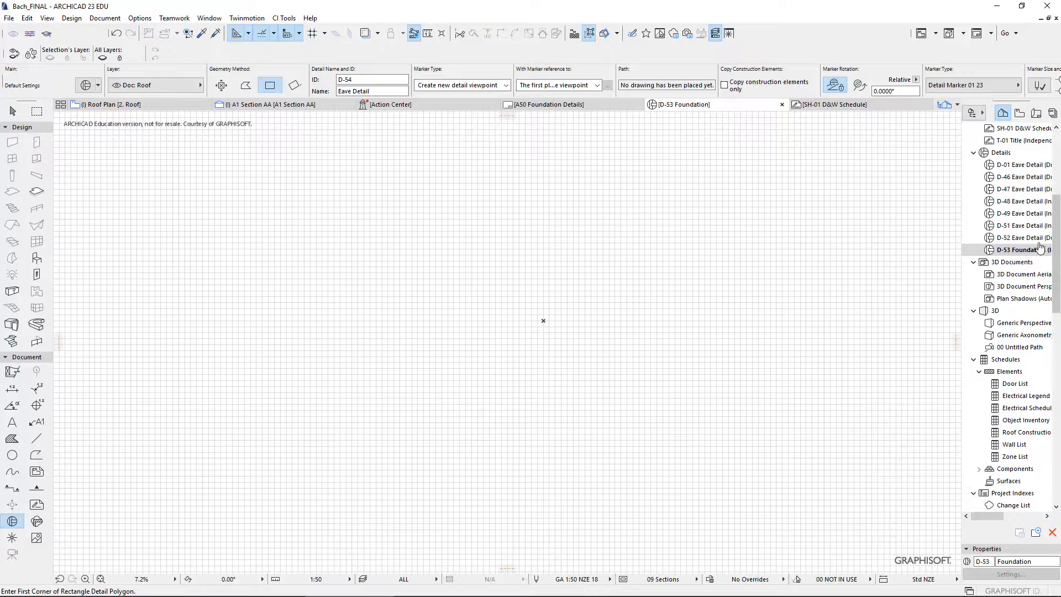
Step: Open detail D-52 and rename it Foundation Detail in its detail settings
{"action": "left_click", "coordinate": [1010, 238]}
{"action": "double_click", "coordinate": [1010, 238]}
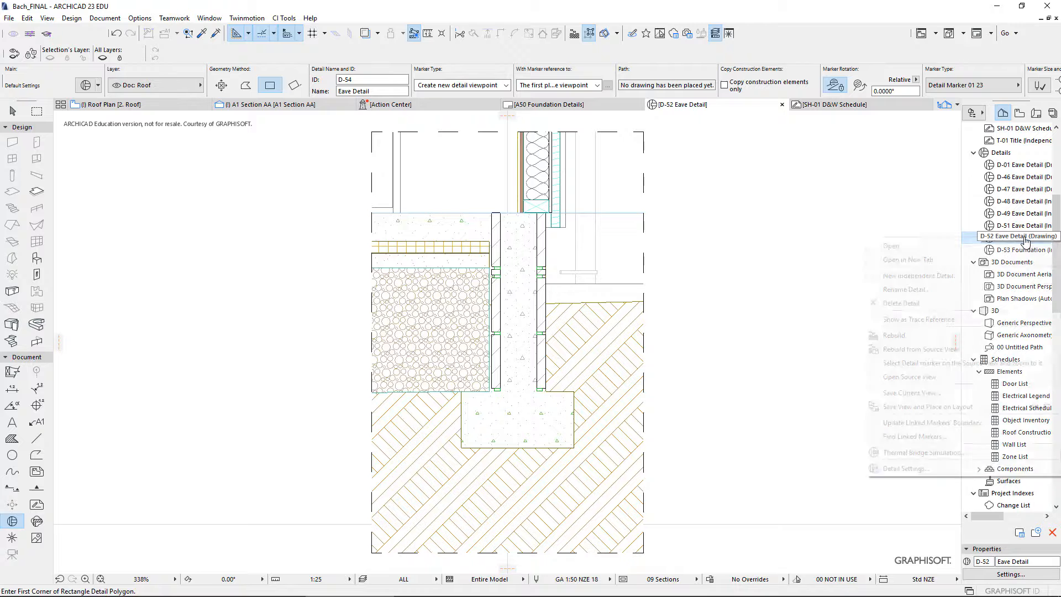
{"action": "right_click", "coordinate": [1027, 244]}
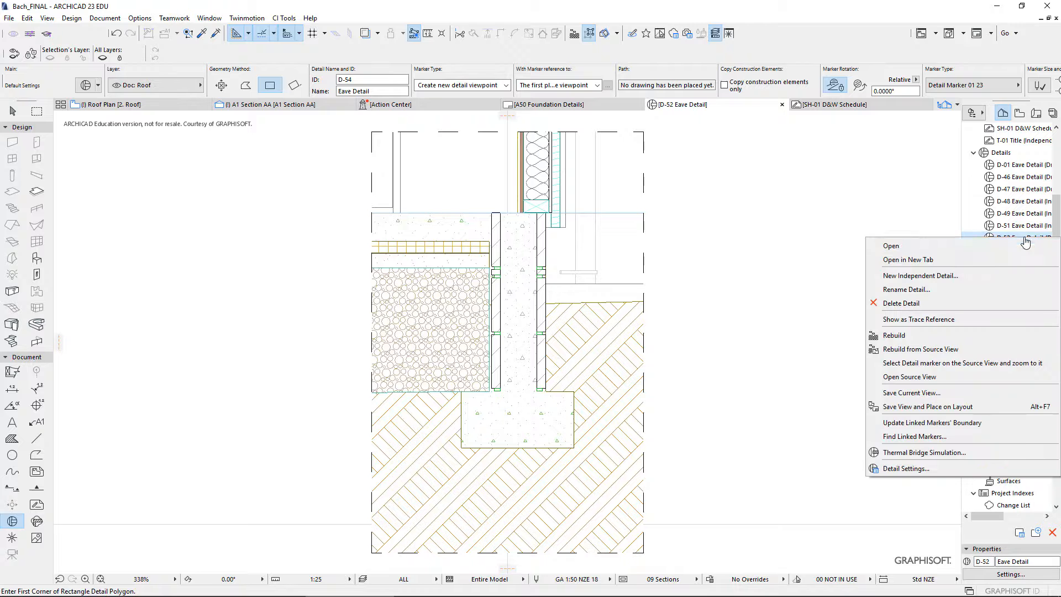
{"action": "left_click", "coordinate": [906, 468]}
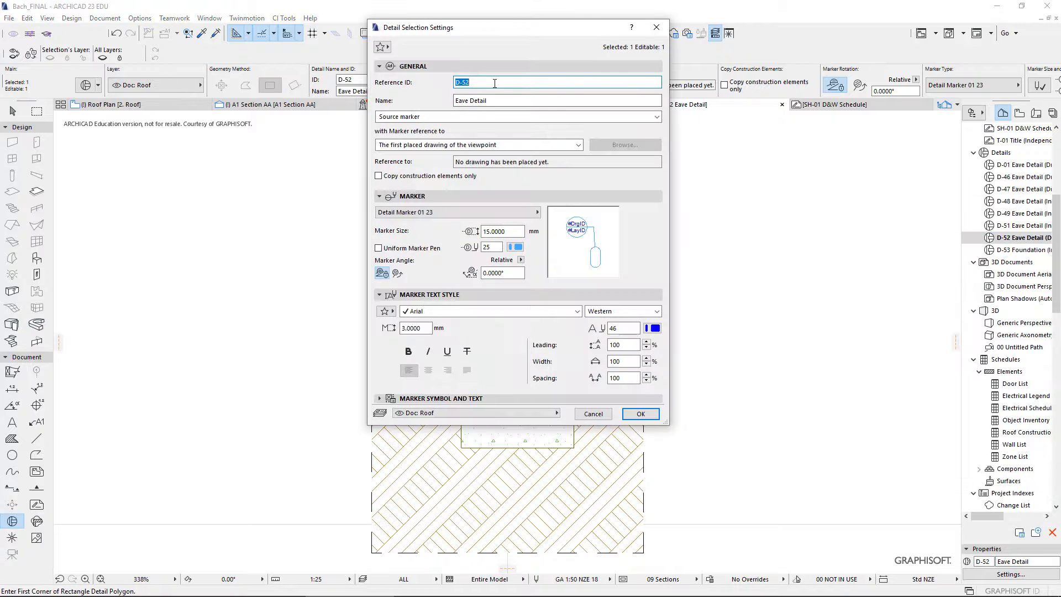
{"action": "key", "text": "Tab"}
{"action": "type", "text": "F"}
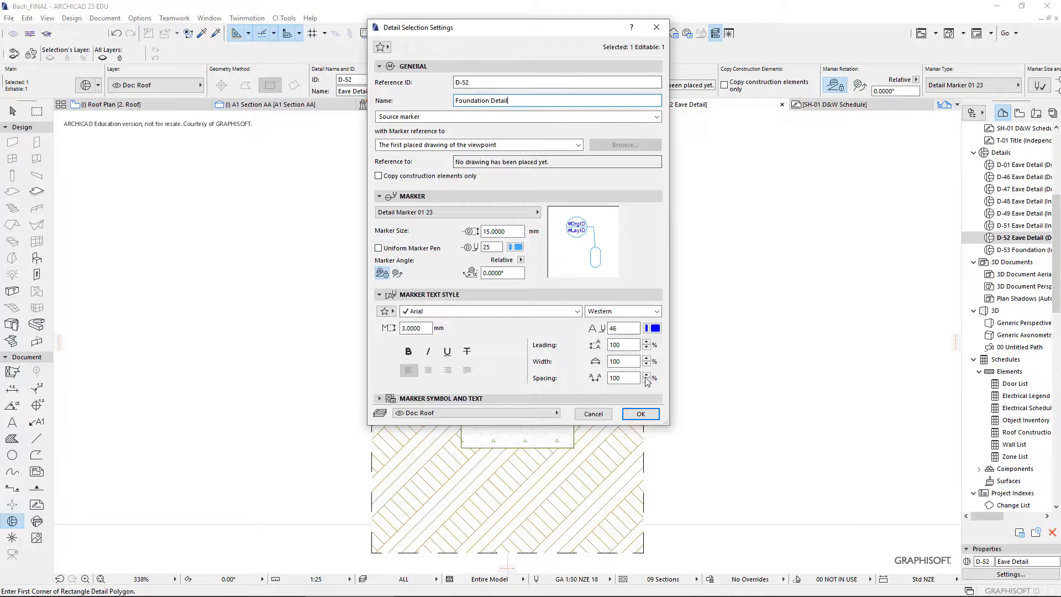
{"action": "left_click", "coordinate": [641, 414]}
Step: Select all drawing elements of the Foundation Detail and move them horizontally to the right, clear of their original position
{"action": "scroll", "coordinate": [532, 257], "scroll_direction": "down", "scroll_amount": 2}
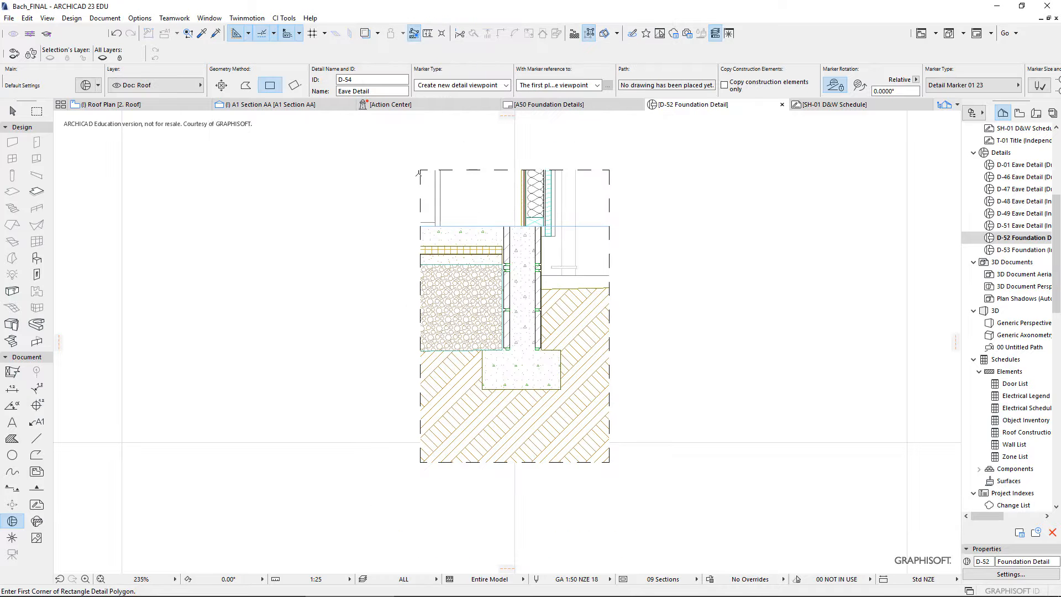
{"action": "left_click", "coordinate": [13, 111]}
{"action": "left_click_drag", "start_coordinate": [405, 166], "coordinate": [691, 503]}
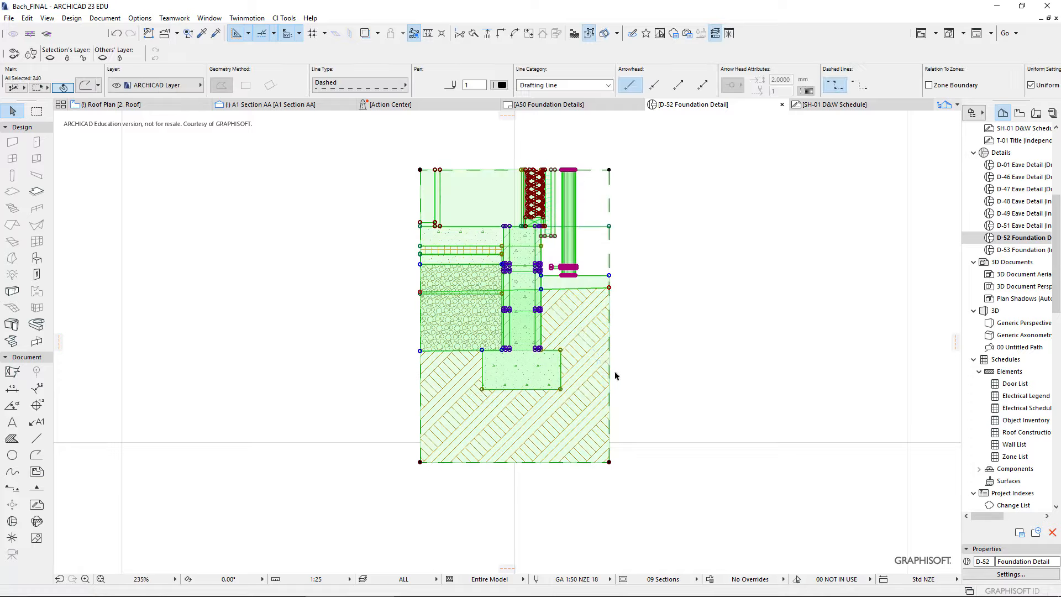
{"action": "left_click_drag", "start_coordinate": [609, 362], "coordinate": [915, 362]}
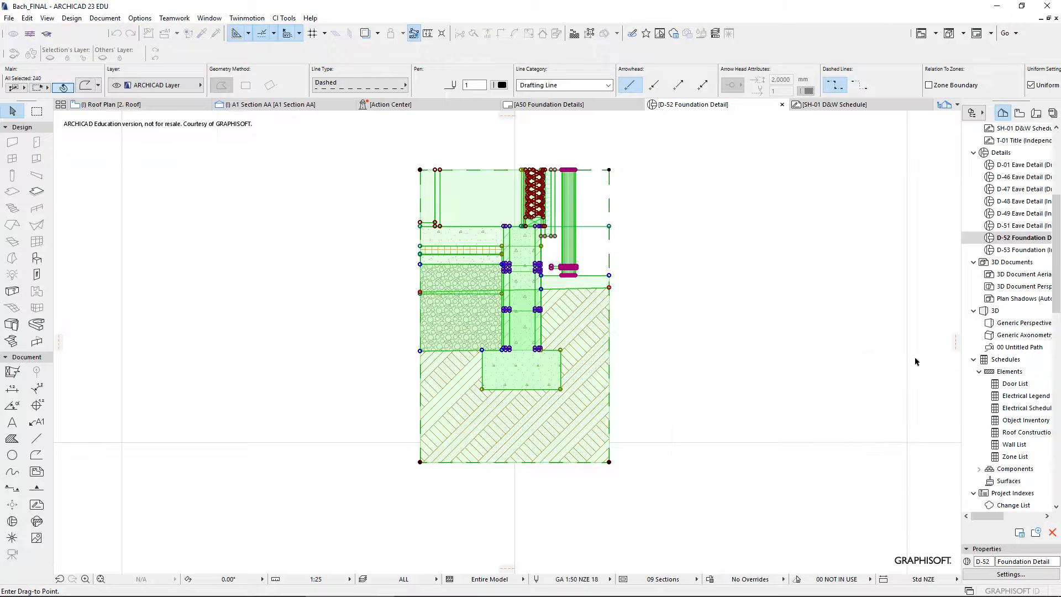
{"action": "middle_click_drag", "start_coordinate": [921, 361], "coordinate": [623, 373]}
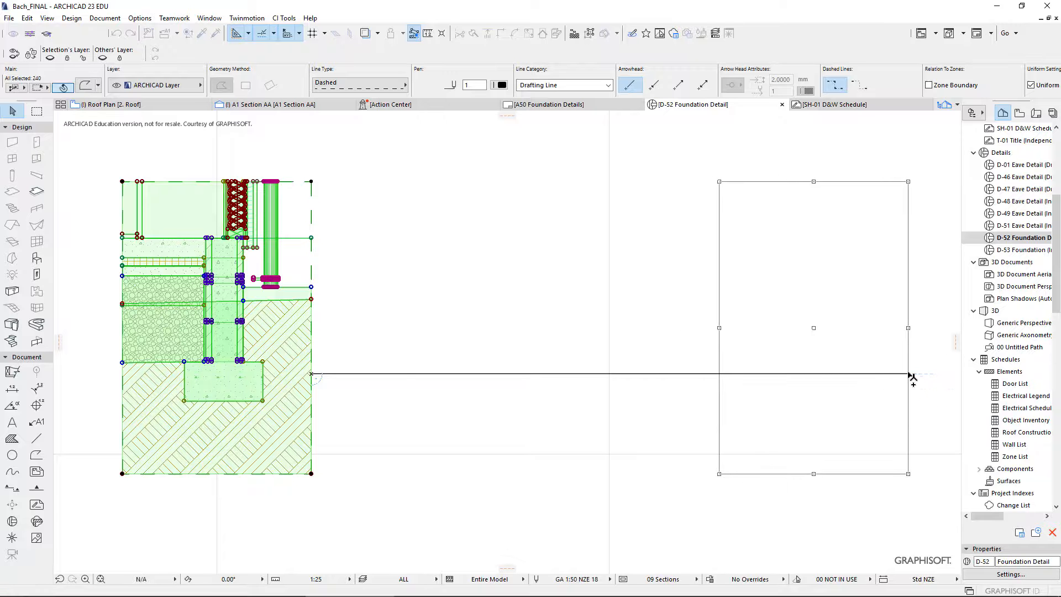
{"action": "left_click", "coordinate": [908, 374]}
{"action": "scroll", "coordinate": [746, 347], "scroll_direction": "up", "scroll_amount": 3}
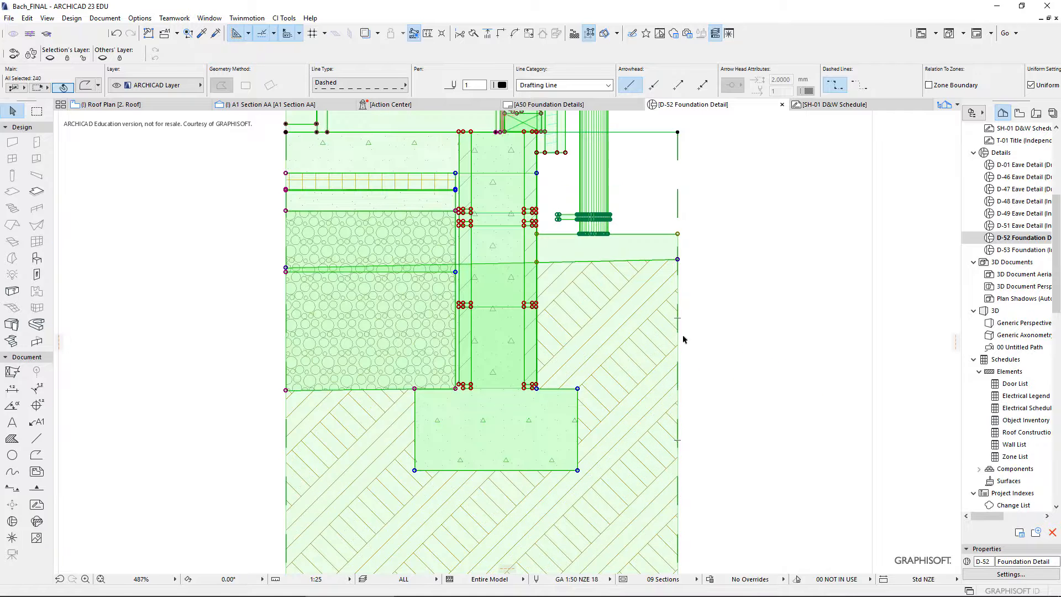
{"action": "left_click", "coordinate": [751, 298]}
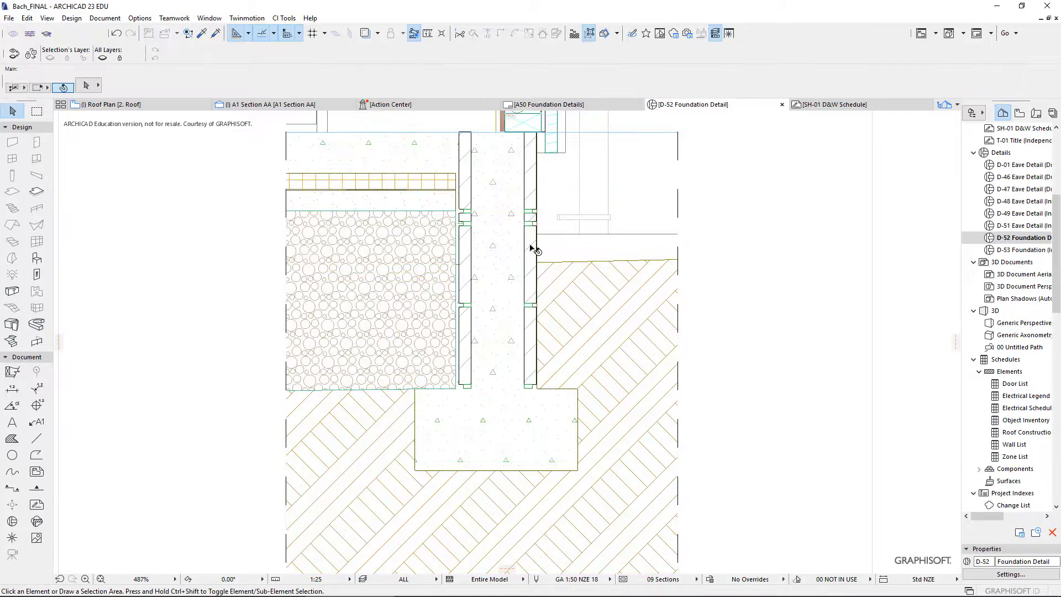
Step: Examine the detail's individual parts: the masonry block, ground line, soil, gravel, sand, insulation and the wall base
{"action": "left_click", "coordinate": [532, 278]}
{"action": "scroll", "coordinate": [544, 202], "scroll_direction": "up", "scroll_amount": 4}
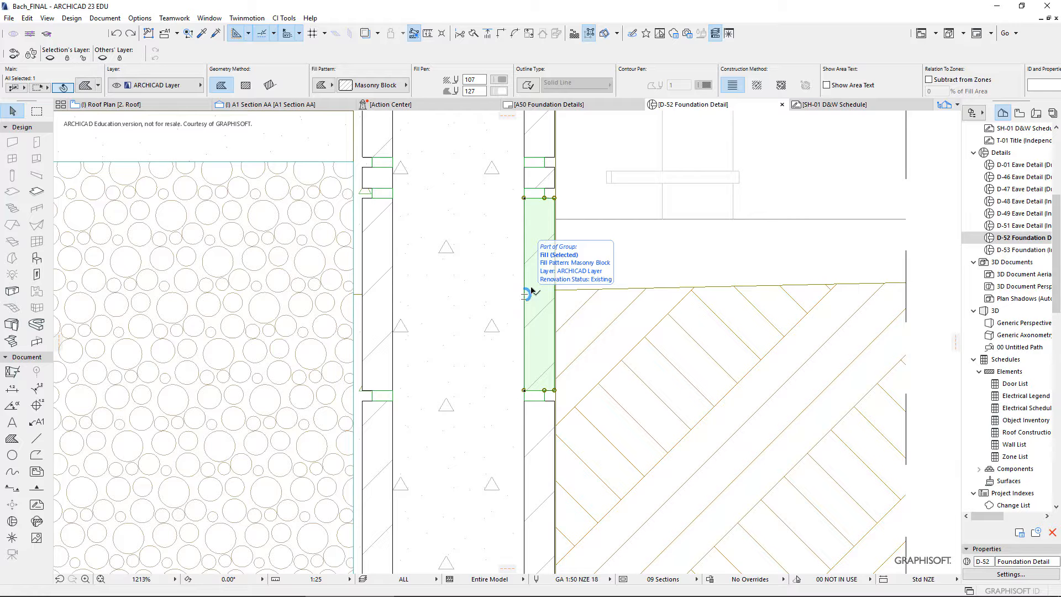
{"action": "scroll", "coordinate": [532, 292], "scroll_direction": "down", "scroll_amount": 3}
{"action": "left_click", "coordinate": [447, 293]}
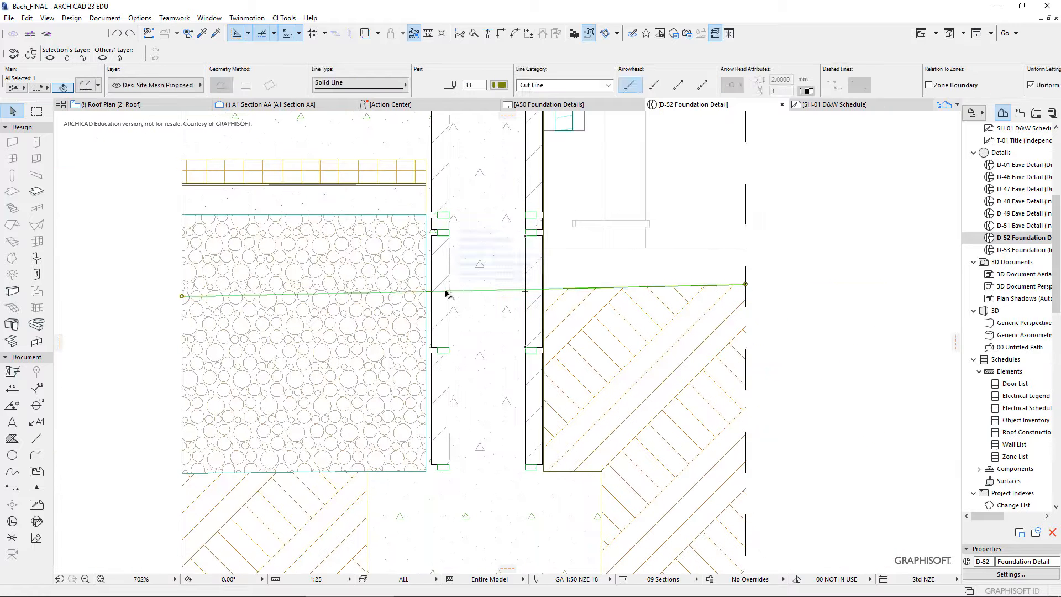
{"action": "left_click", "coordinate": [446, 281]}
{"action": "left_click", "coordinate": [615, 314]}
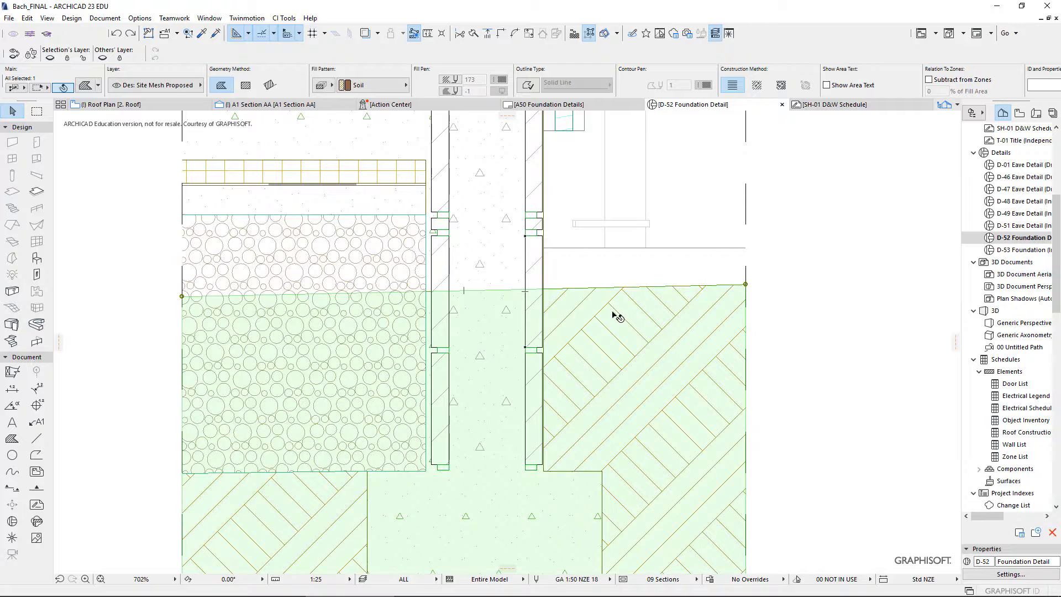
{"action": "scroll", "coordinate": [615, 314], "scroll_direction": "down", "scroll_amount": 3}
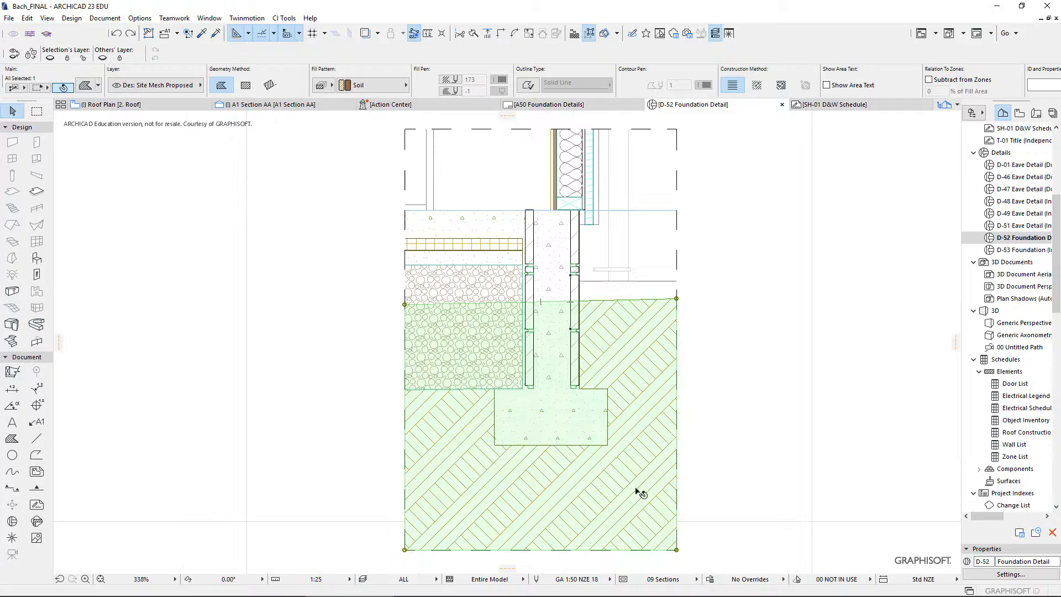
{"action": "left_click", "coordinate": [458, 283]}
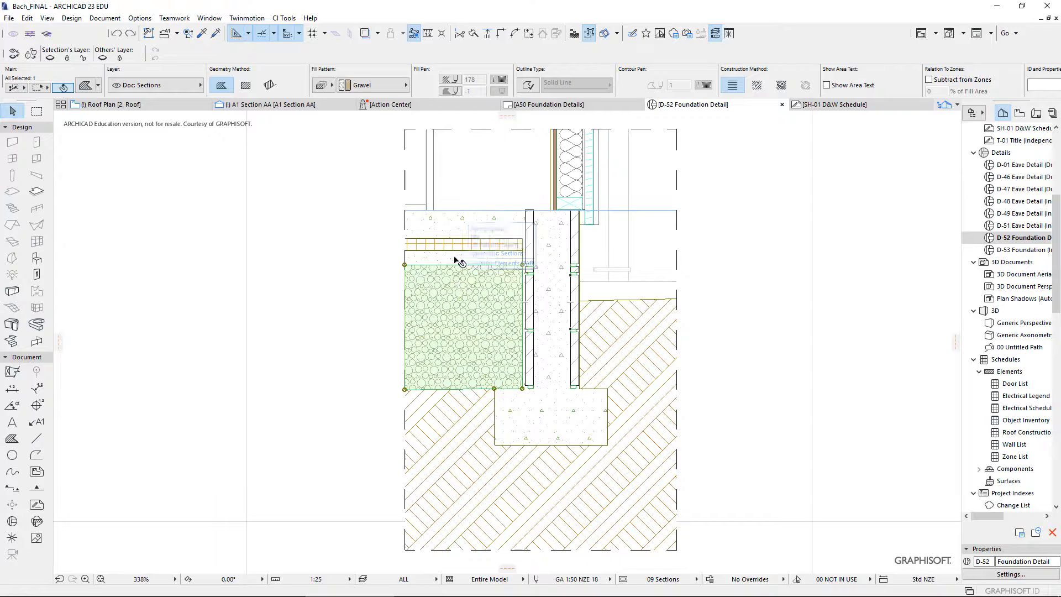
{"action": "left_click", "coordinate": [456, 260]}
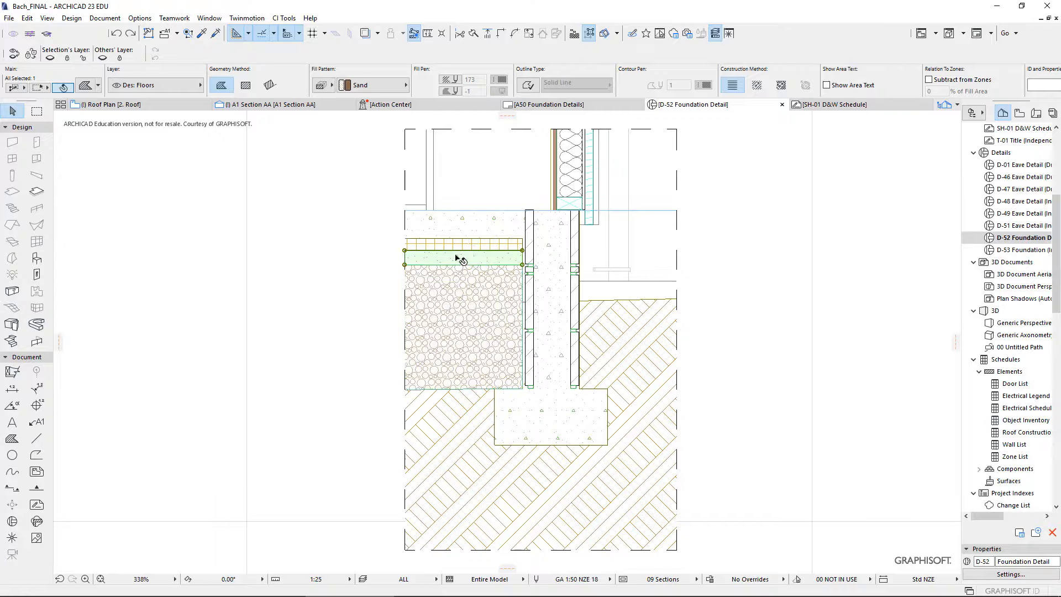
{"action": "left_click", "coordinate": [456, 246]}
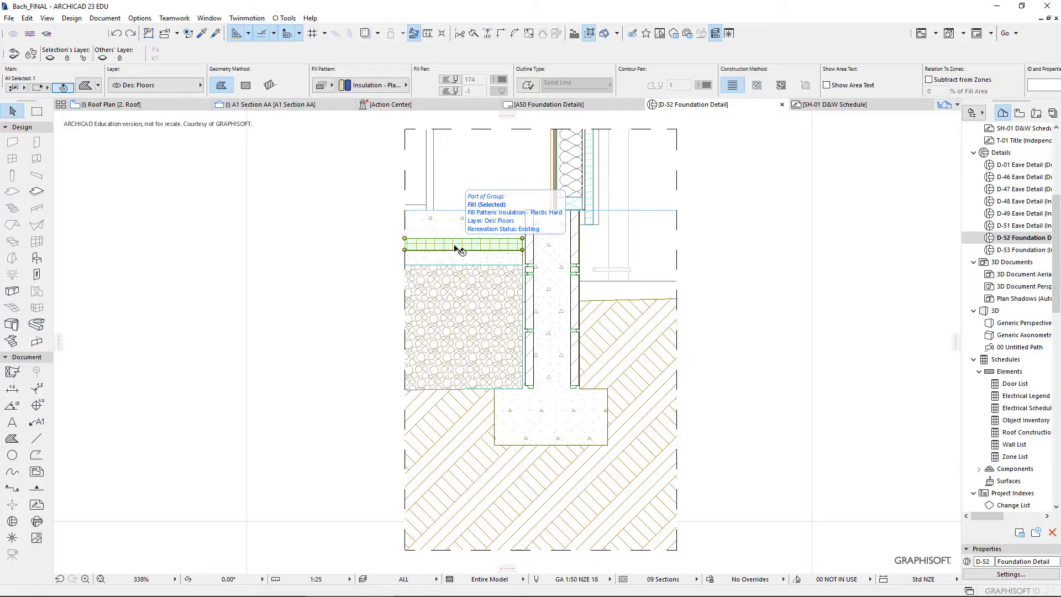
{"action": "scroll", "coordinate": [587, 219], "scroll_direction": "up", "scroll_amount": 6}
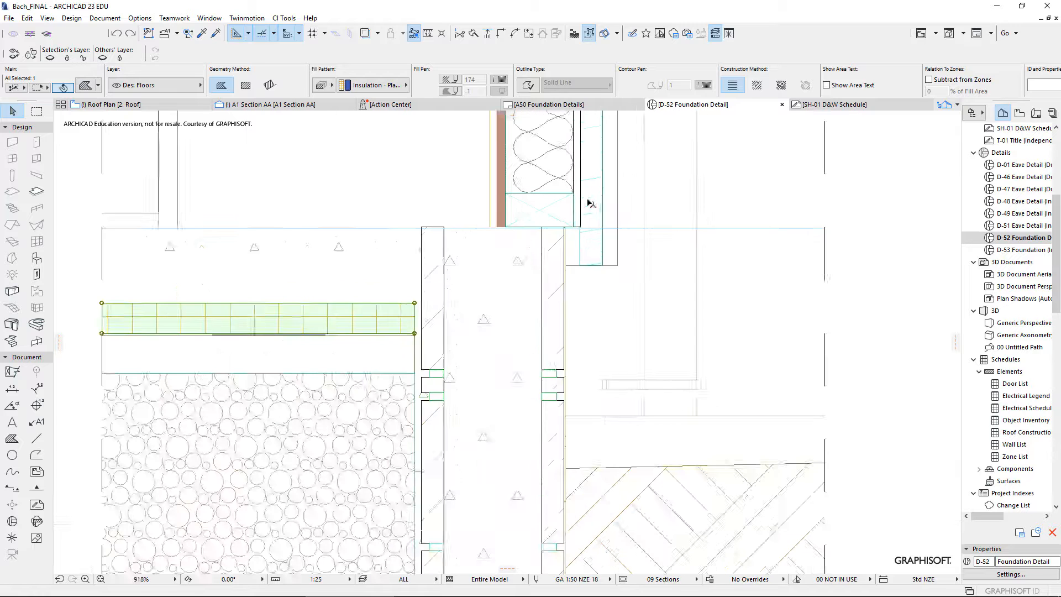
{"action": "scroll", "coordinate": [587, 219], "scroll_direction": "down", "scroll_amount": 7}
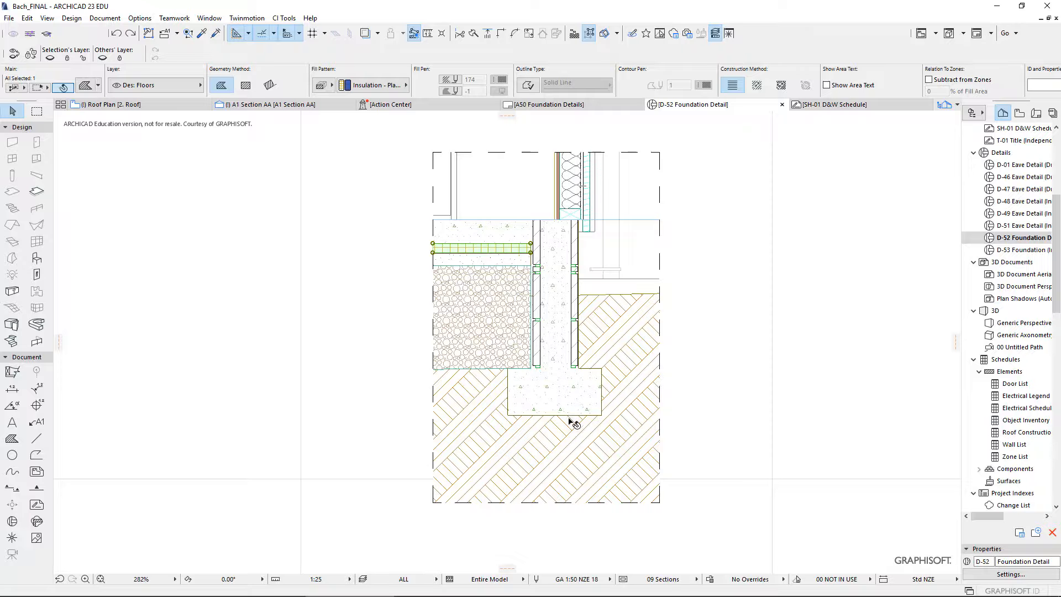
Step: Try deleting the soil fill around the footing, and undo the deletion
{"action": "left_click", "coordinate": [575, 428]}
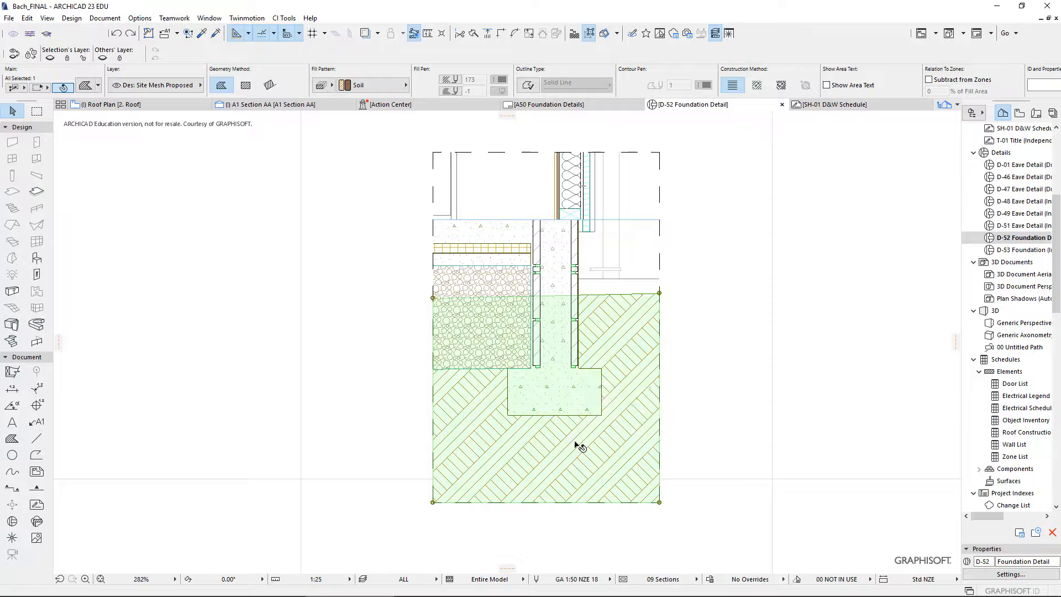
{"action": "key", "text": "Delete"}
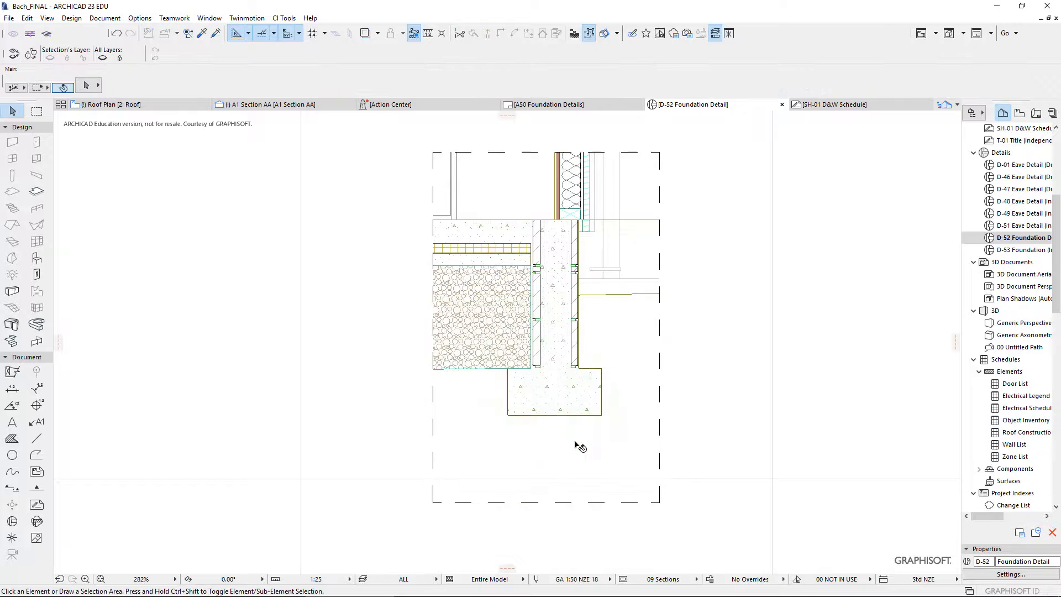
{"action": "key", "text": "ctrl+z"}
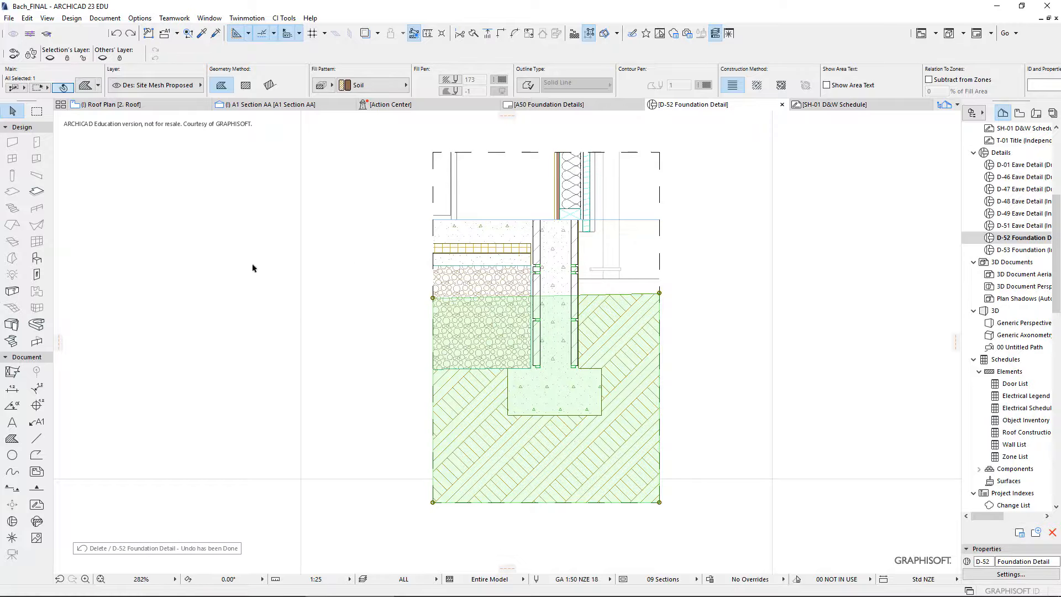
Step: Subtract the outline of the footing and foundation wall from the soil fill, tracing it from the wall's outer face around to its inner face
{"action": "left_click", "coordinate": [608, 294]}
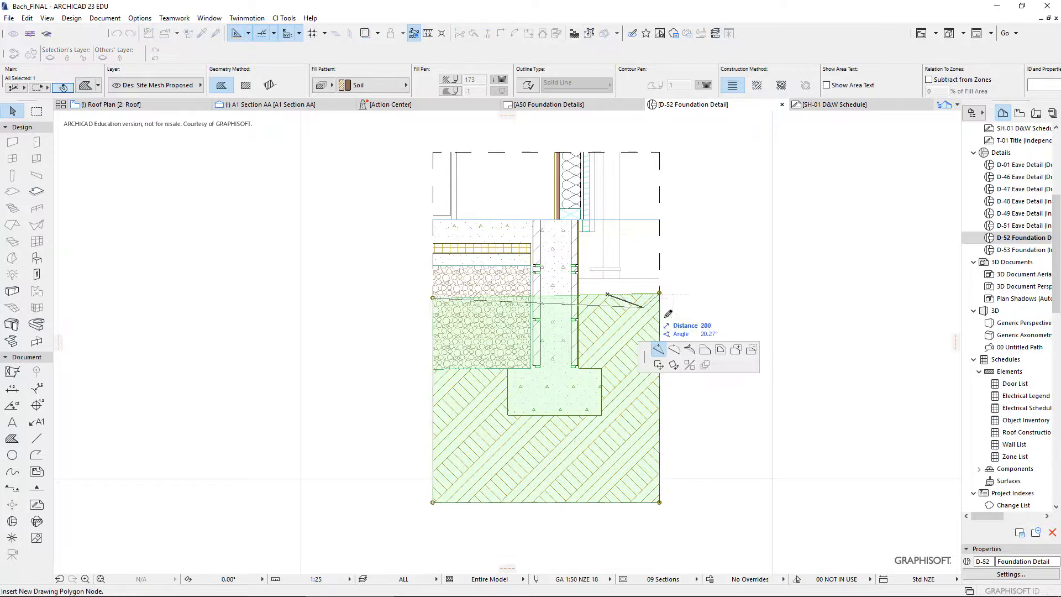
{"action": "left_click", "coordinate": [751, 349]}
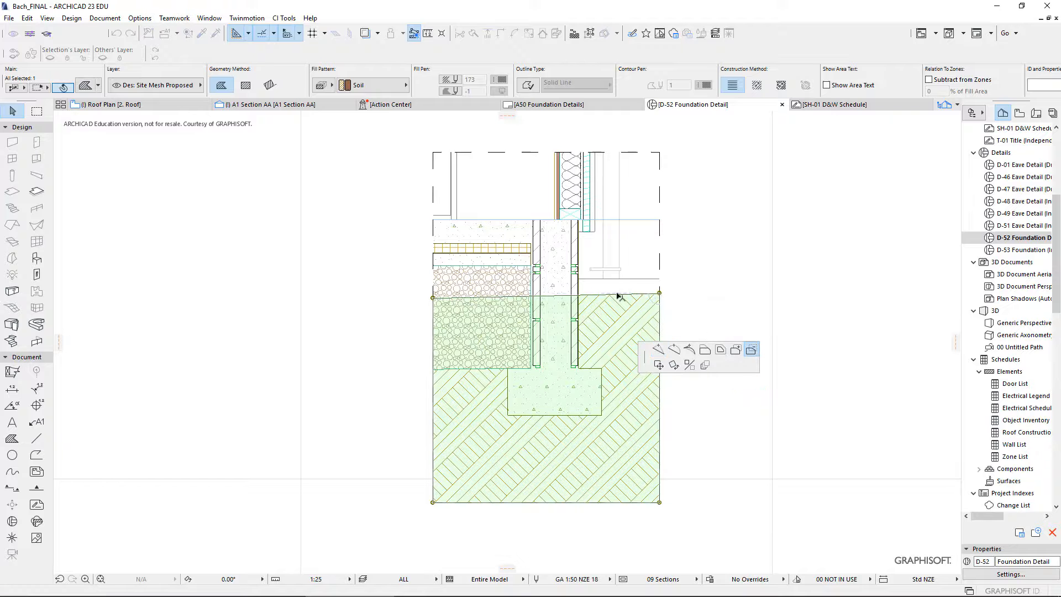
{"action": "left_click", "coordinate": [578, 296]}
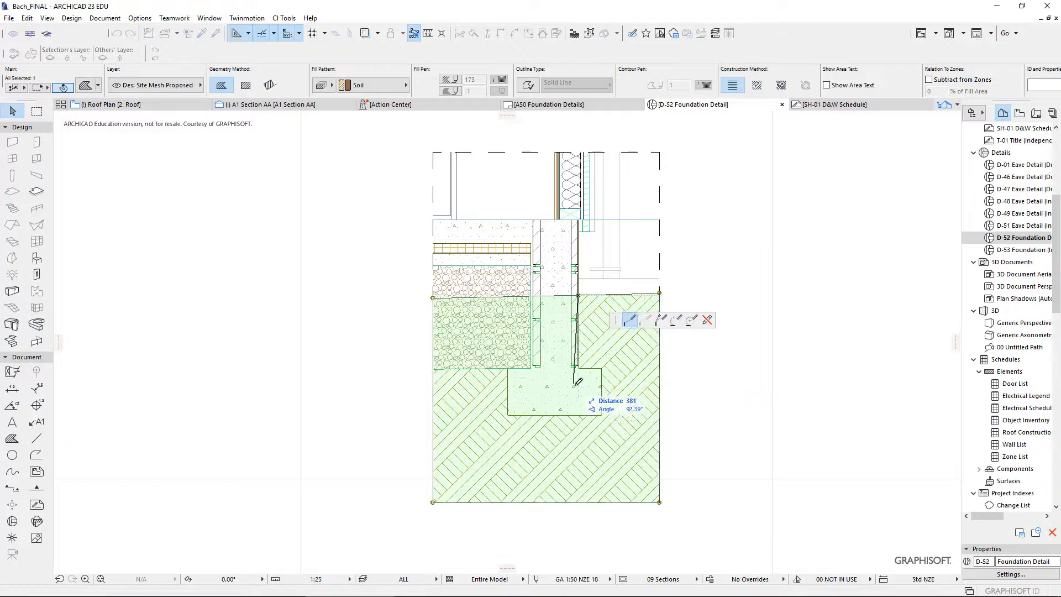
{"action": "left_click", "coordinate": [579, 366]}
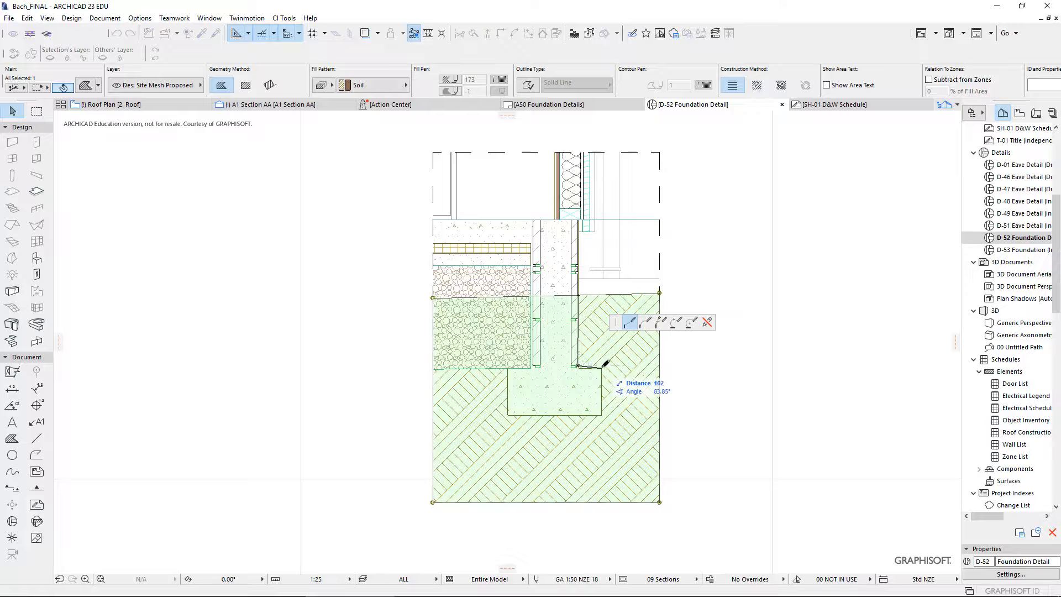
{"action": "left_click", "coordinate": [601, 368]}
{"action": "left_click", "coordinate": [602, 415]}
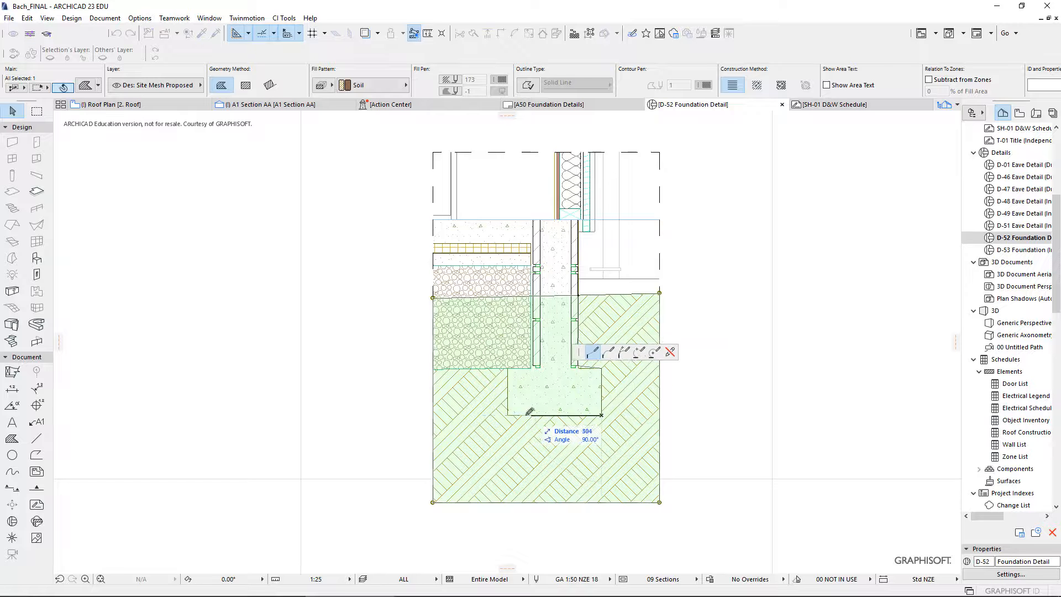
{"action": "left_click", "coordinate": [507, 415]}
{"action": "left_click", "coordinate": [507, 368]}
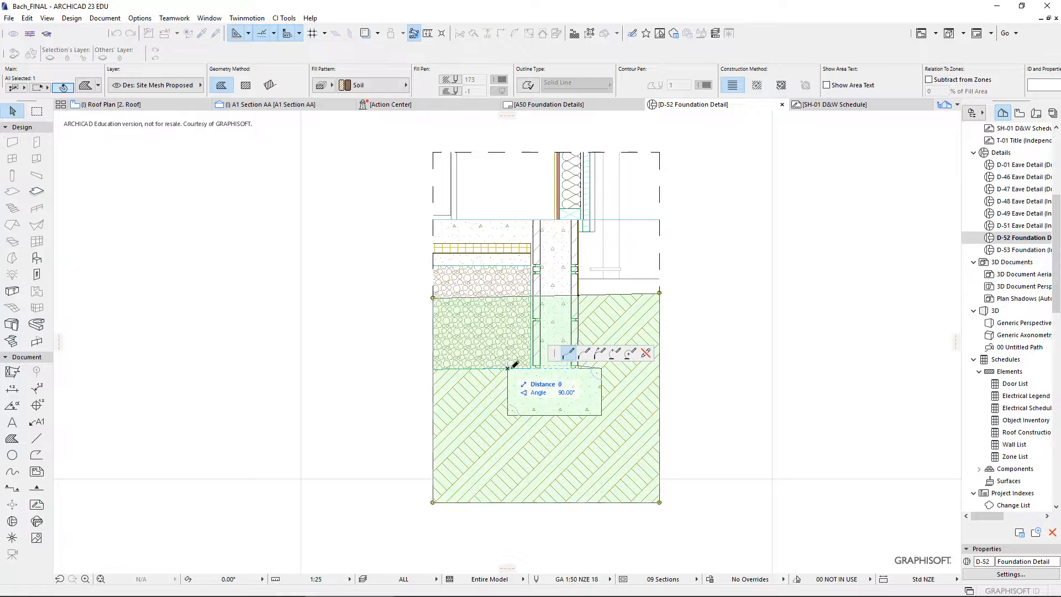
{"action": "left_click", "coordinate": [535, 367]}
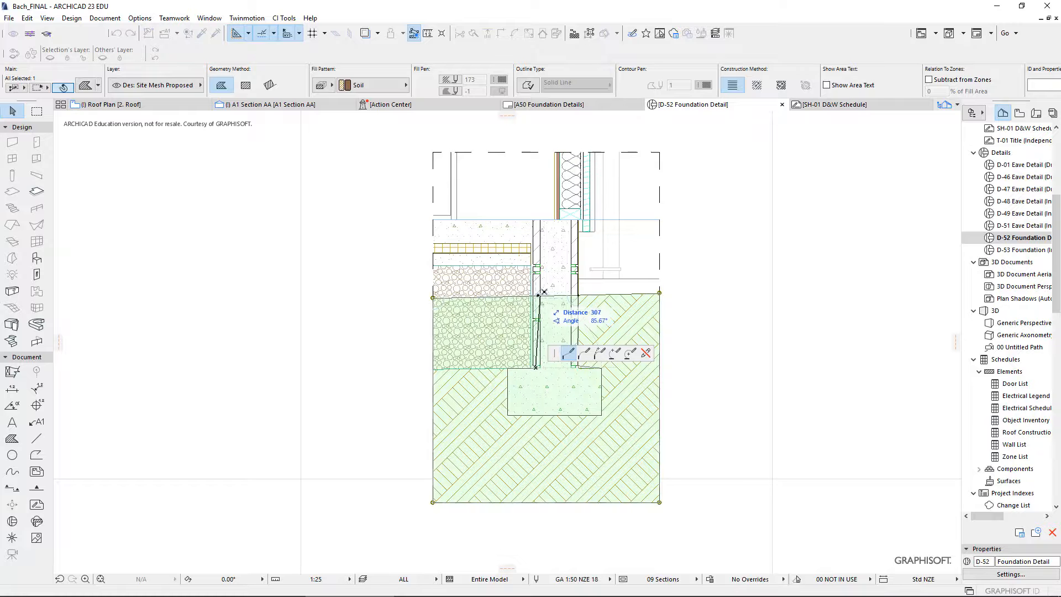
{"action": "double_click", "coordinate": [535, 296]}
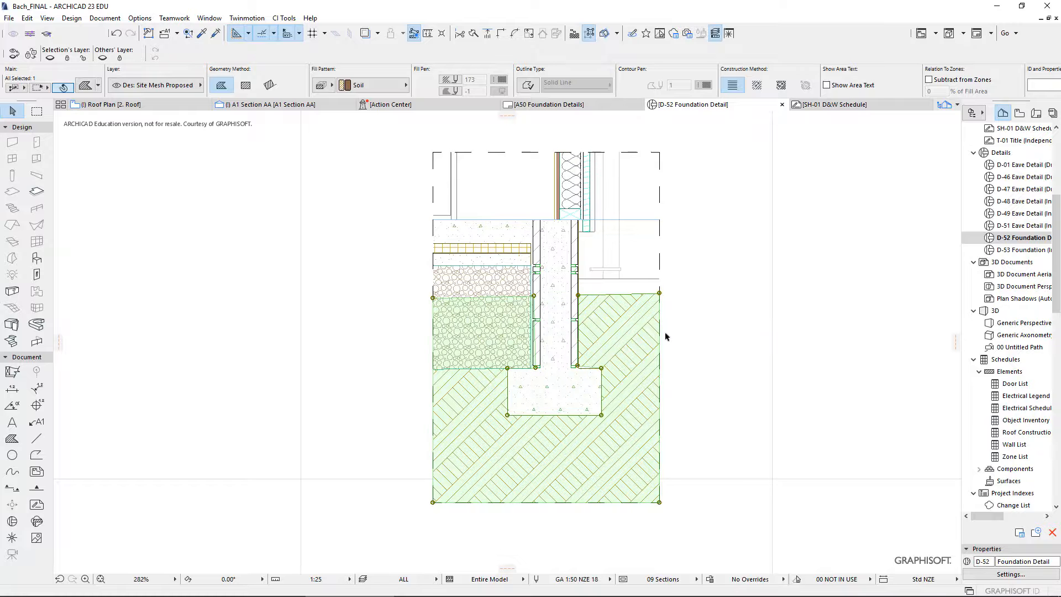
Step: Offset the soil fill's upper edge on the gravel side down to the underside of the gravel layer
{"action": "left_click", "coordinate": [472, 298]}
{"action": "left_click", "coordinate": [568, 348]}
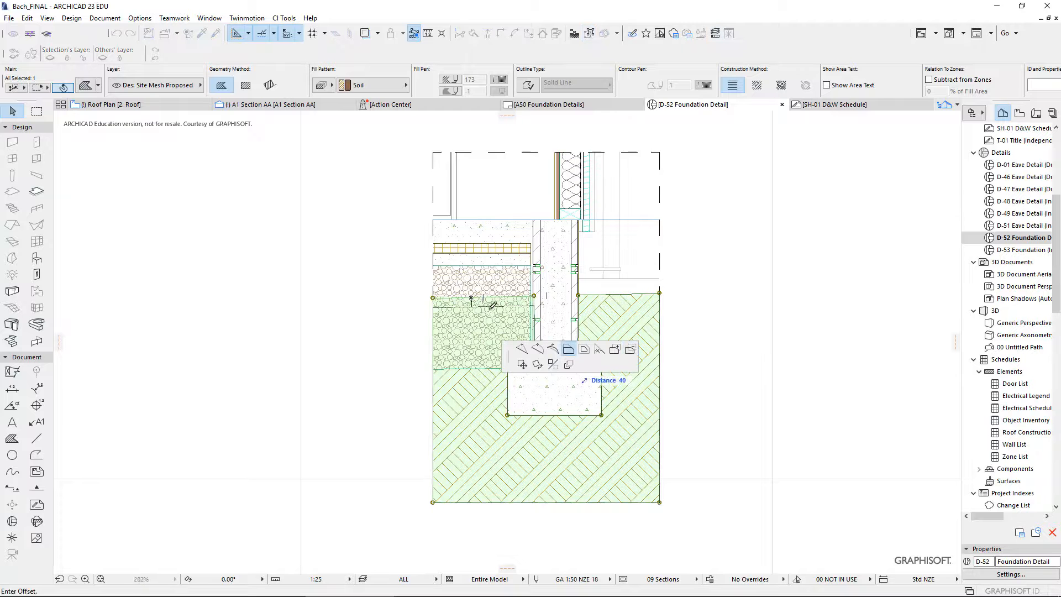
{"action": "left_click", "coordinate": [477, 374]}
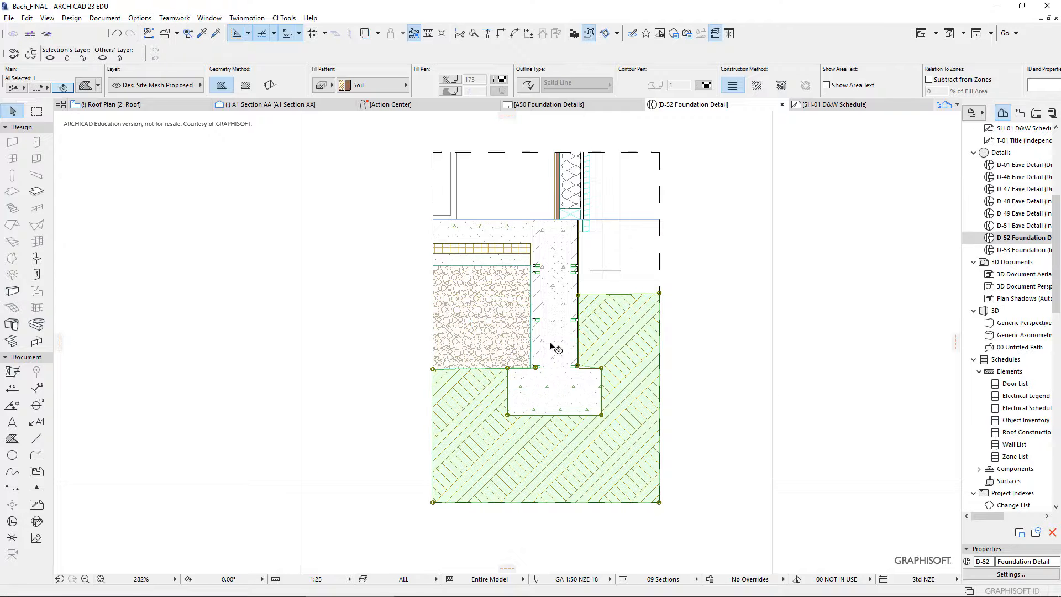
Step: Draw a horizontal line at floor level from the foundation wall's outer face to just beyond the detail boundary
{"action": "scroll", "coordinate": [551, 346], "scroll_direction": "up", "scroll_amount": 4}
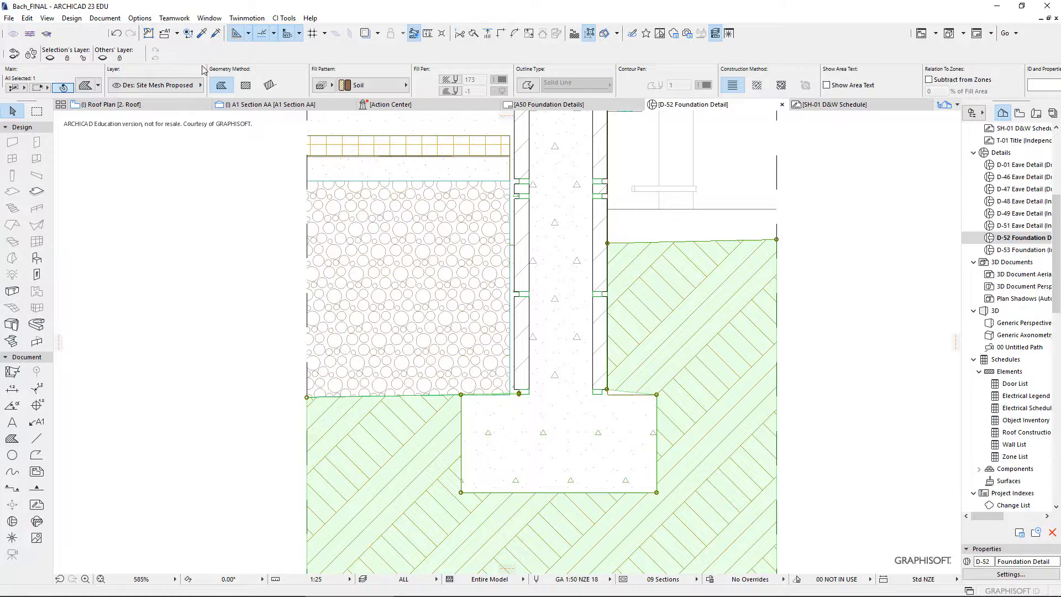
{"action": "left_click", "coordinate": [41, 440]}
{"action": "scroll", "coordinate": [613, 231], "scroll_direction": "down", "scroll_amount": 3}
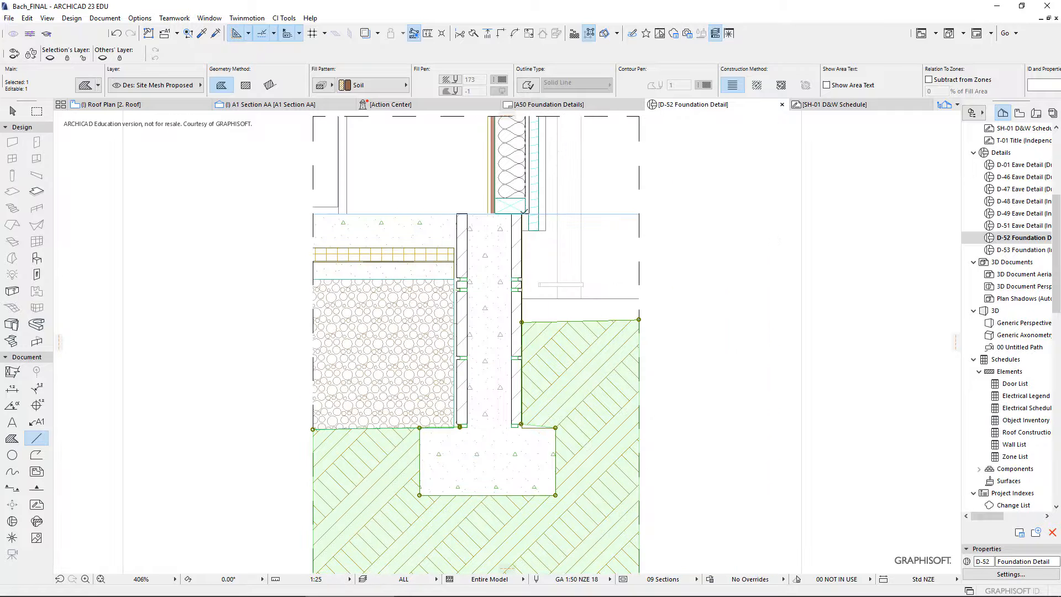
{"action": "key", "text": "Escape"}
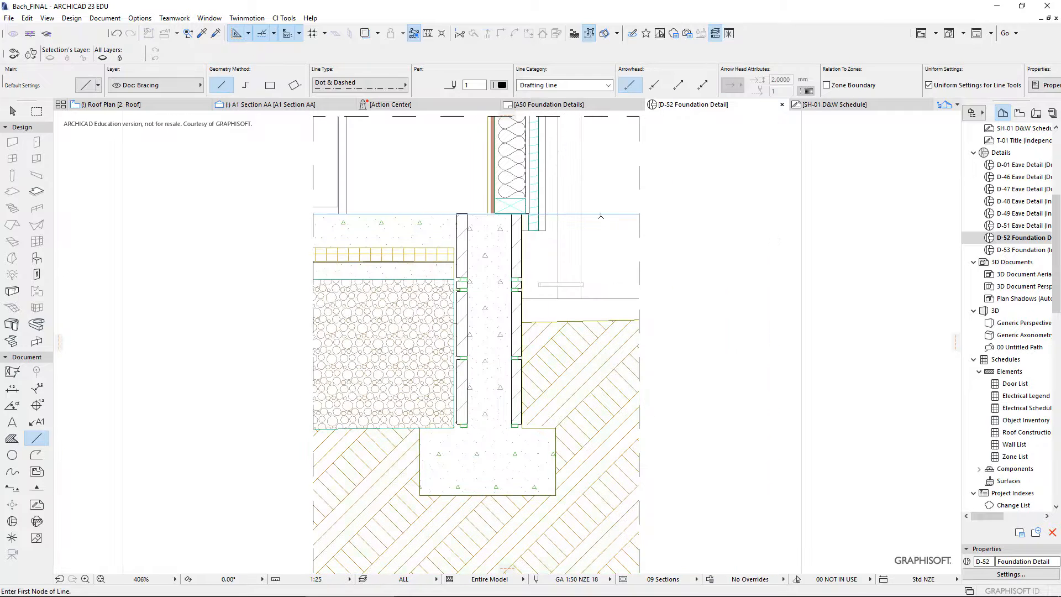
{"action": "left_click", "coordinate": [523, 214]}
{"action": "left_click", "coordinate": [683, 213]}
{"action": "left_click", "coordinate": [12, 111]}
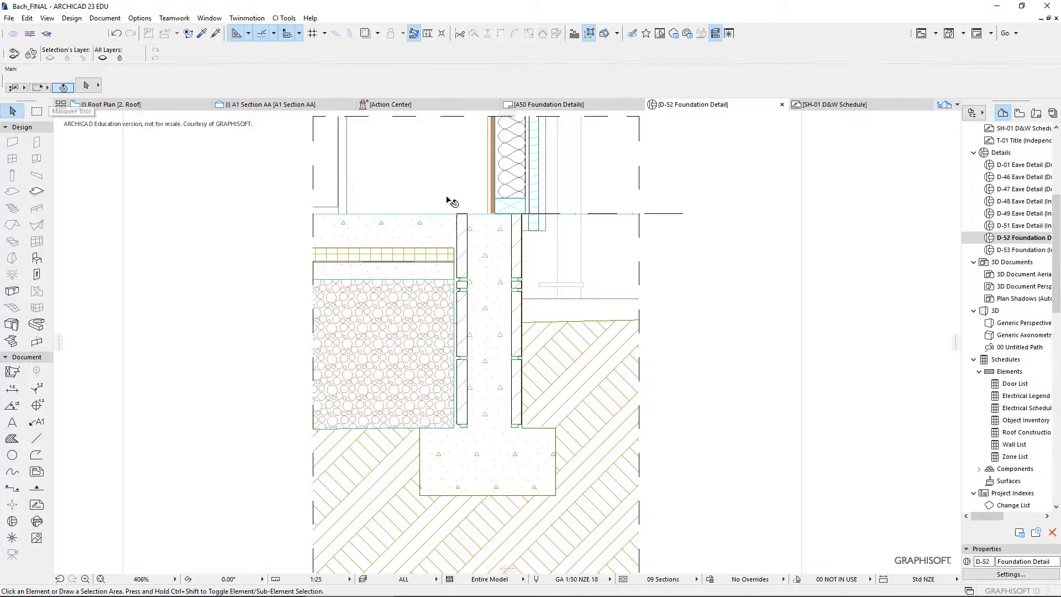
Step: Move the new horizontal line straight down to the ground level outside the foundation wall
{"action": "left_click", "coordinate": [667, 214]}
{"action": "left_click", "coordinate": [666, 214]}
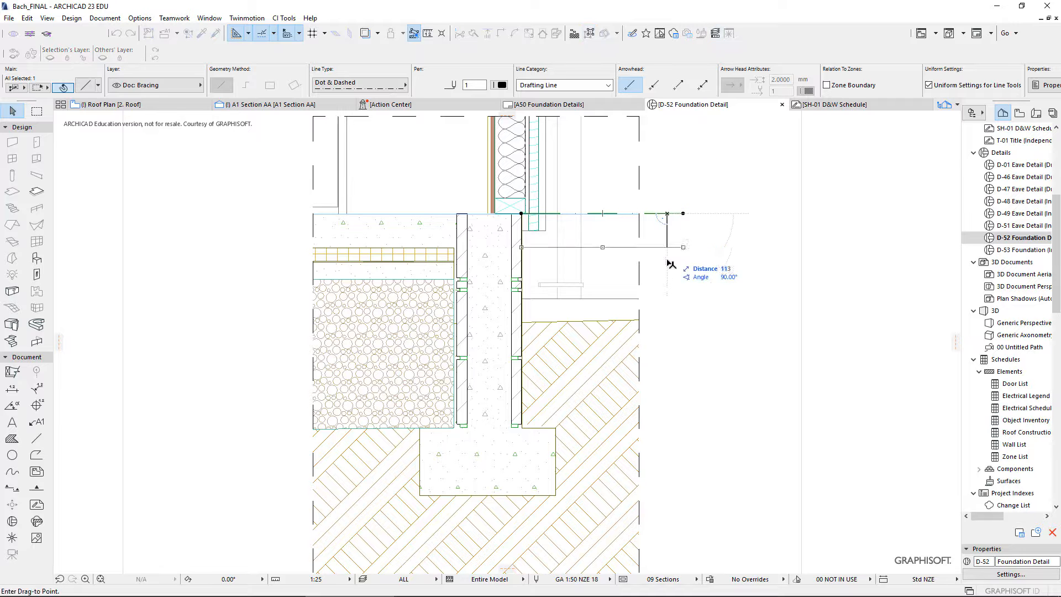
{"action": "key", "text": "Tab"}
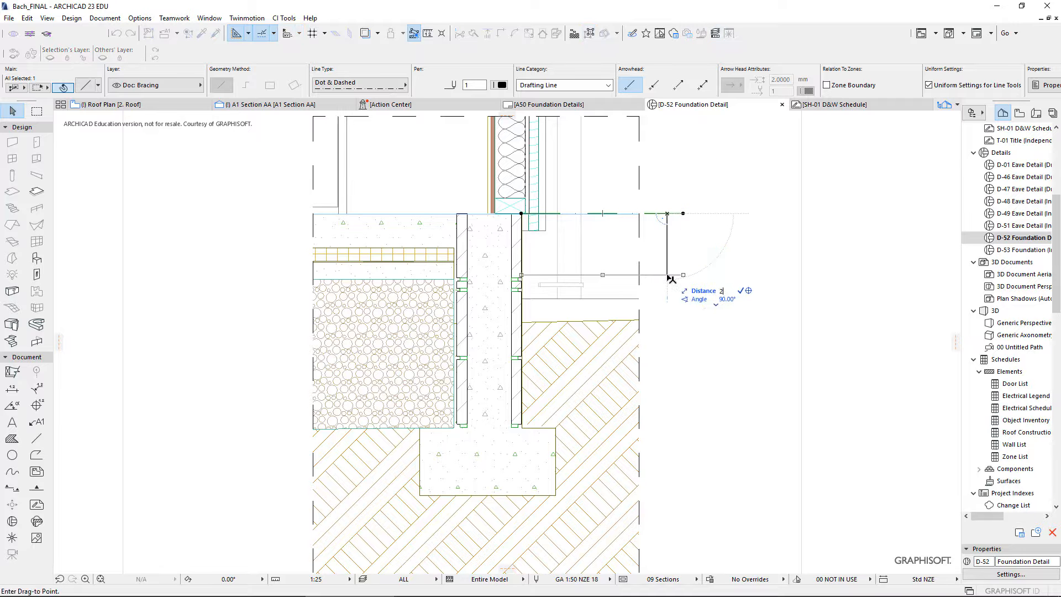
{"action": "key", "text": "Return"}
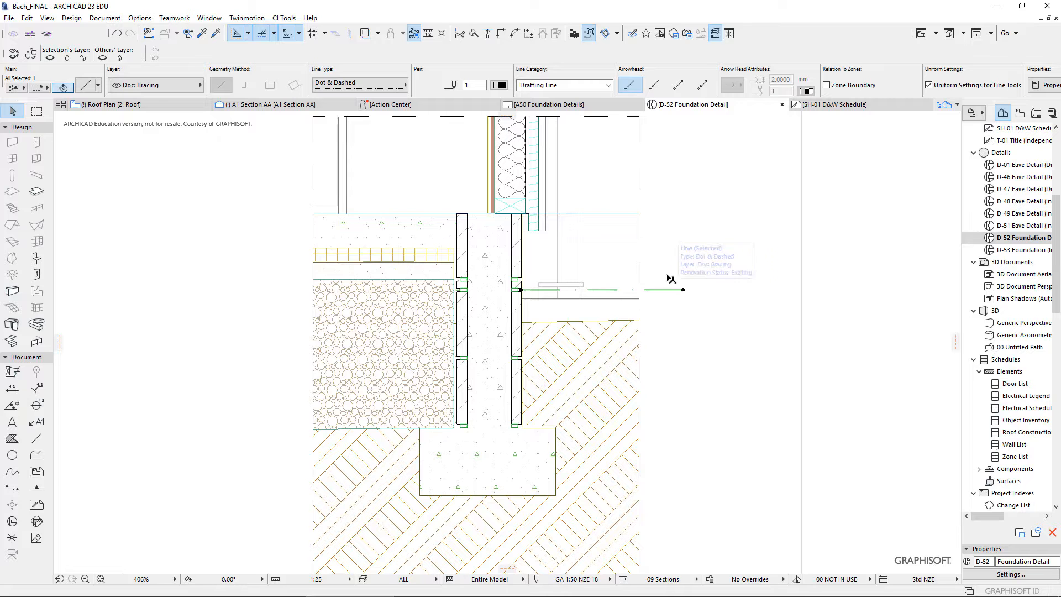
Step: Raise the outside soil fill's two upper corners to the new ground line, and delete the old sloping ground line
{"action": "scroll", "coordinate": [580, 301], "scroll_direction": "up", "scroll_amount": 3}
{"action": "scroll", "coordinate": [580, 301], "scroll_direction": "up", "scroll_amount": 2}
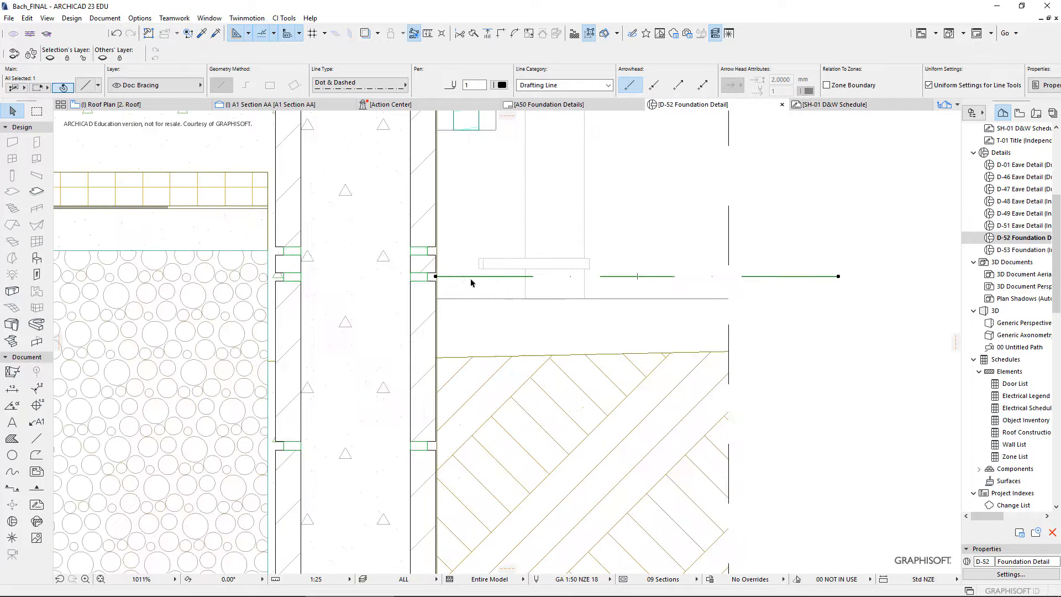
{"action": "left_click", "coordinate": [480, 364]}
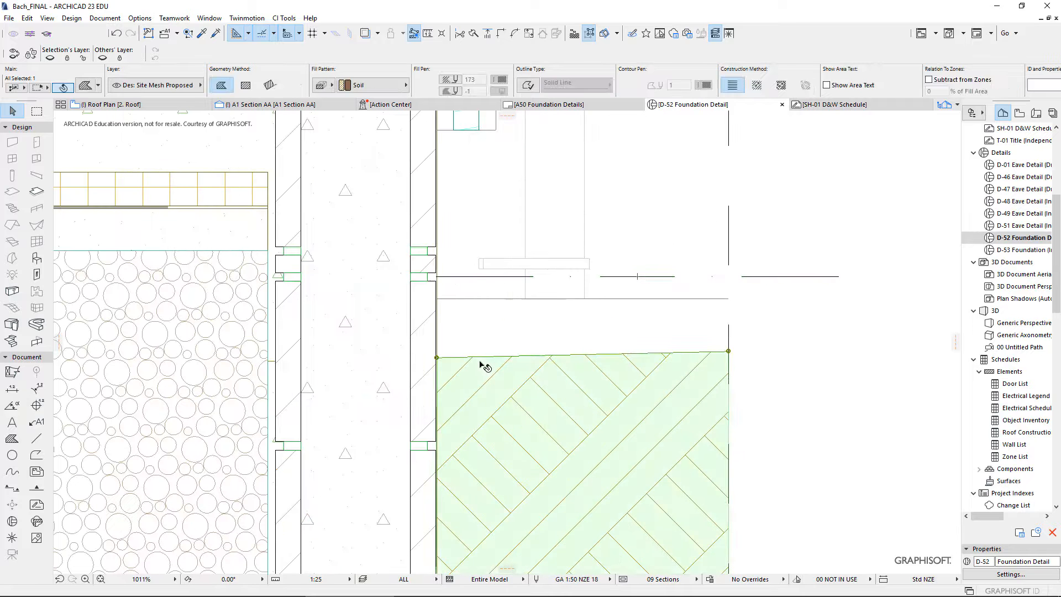
{"action": "left_click", "coordinate": [436, 358]}
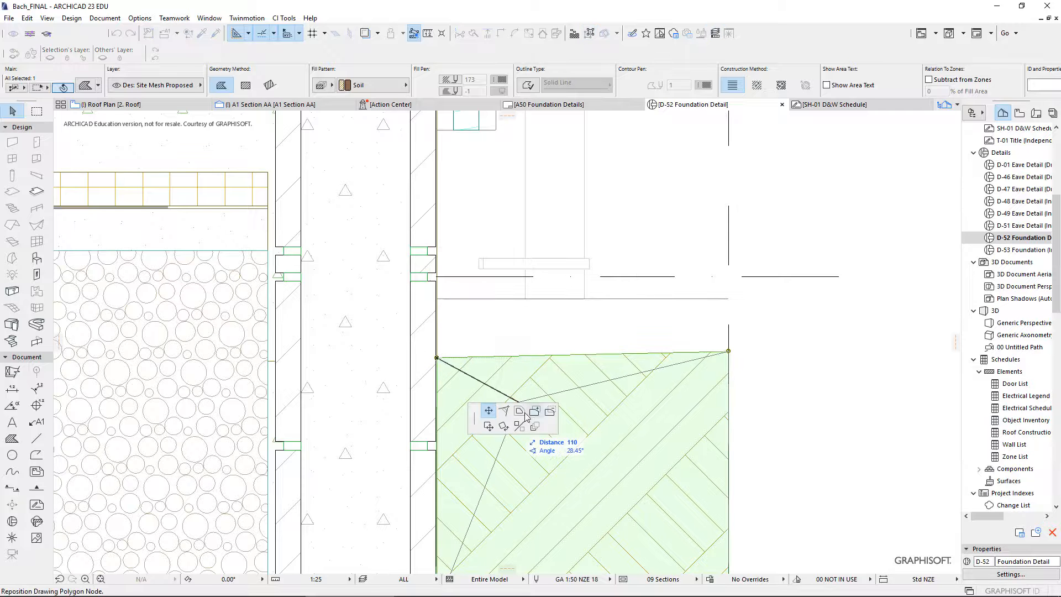
{"action": "left_click", "coordinate": [436, 276]}
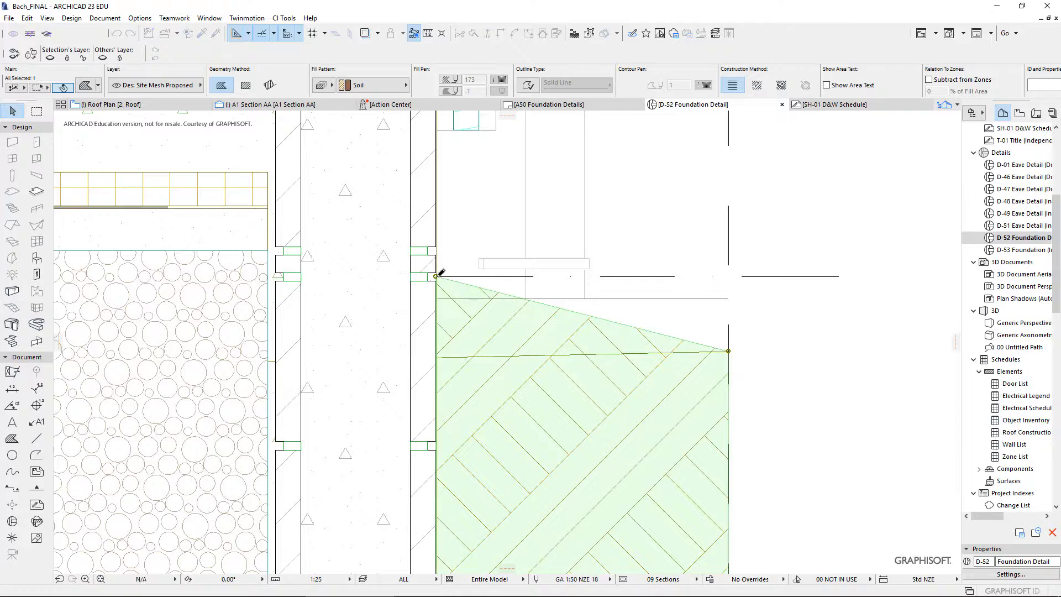
{"action": "left_click", "coordinate": [728, 351]}
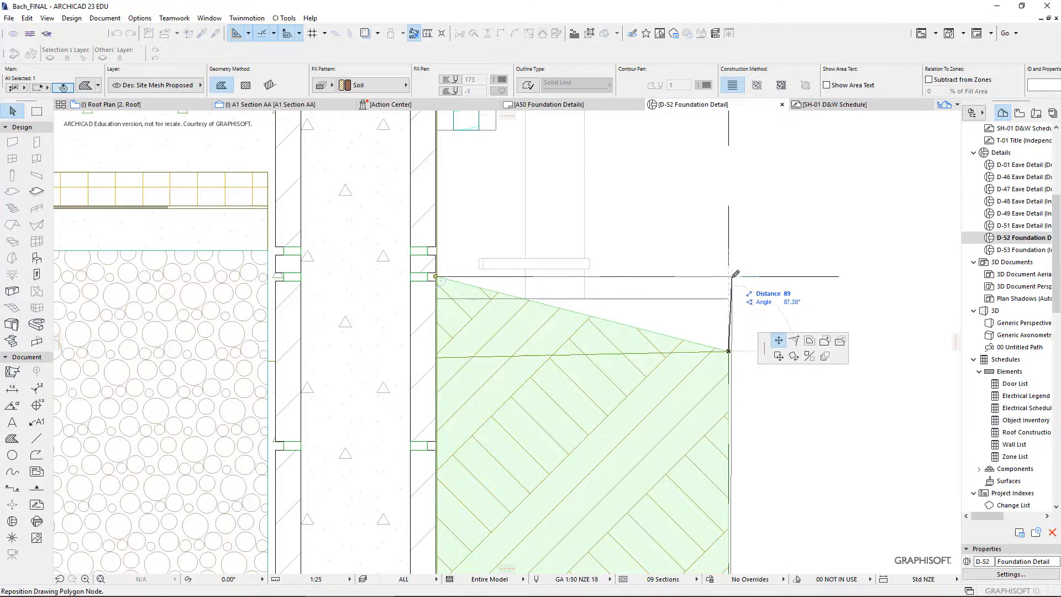
{"action": "left_click", "coordinate": [729, 276]}
{"action": "scroll", "coordinate": [735, 315], "scroll_direction": "down", "scroll_amount": 3}
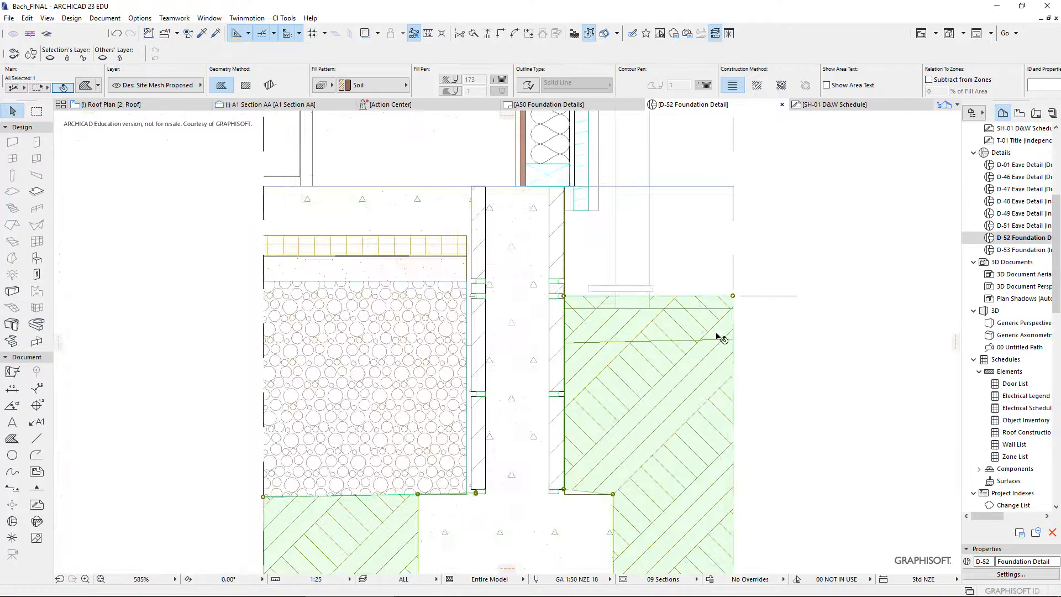
{"action": "left_click", "coordinate": [714, 340]}
{"action": "key", "text": "Delete"}
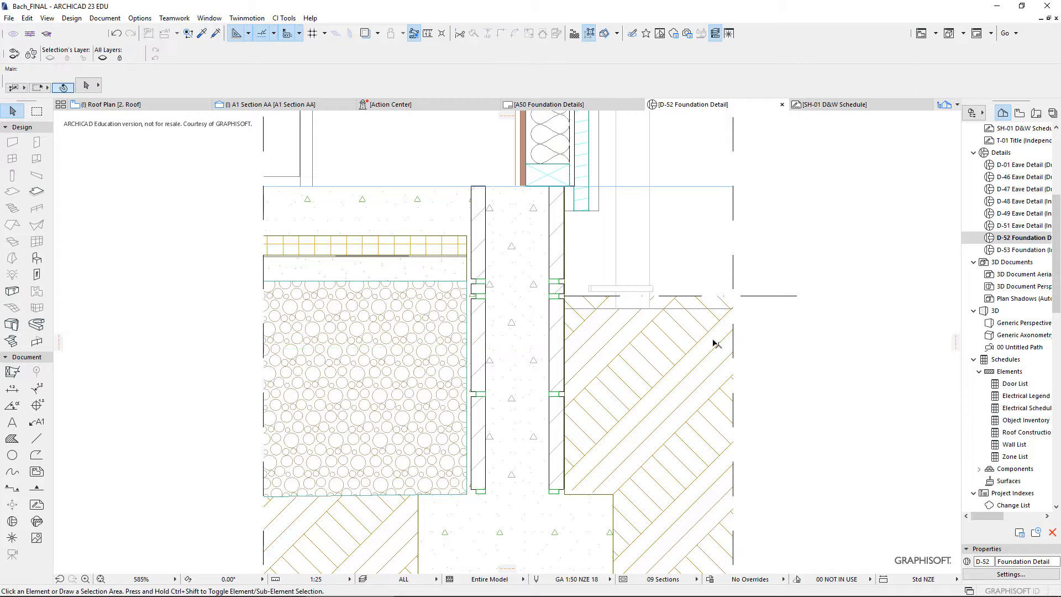
Step: Change the new ground line to Solid Line with pen 21 (0.50 mm, General - Cut Structural)
{"action": "left_click", "coordinate": [753, 296]}
{"action": "left_click", "coordinate": [752, 296]}
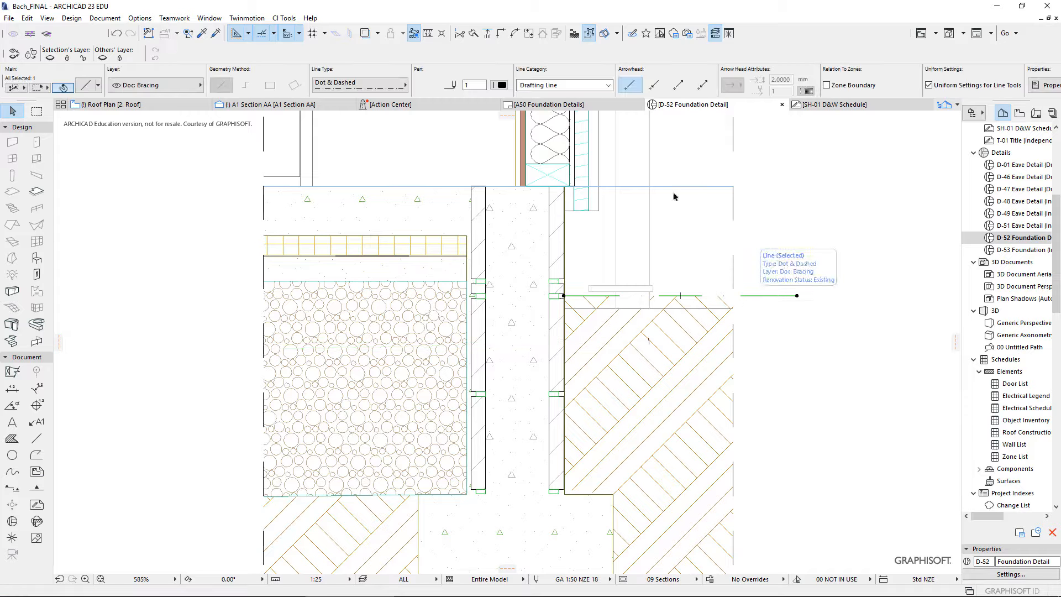
{"action": "left_click", "coordinate": [402, 87]}
{"action": "left_click", "coordinate": [442, 13]}
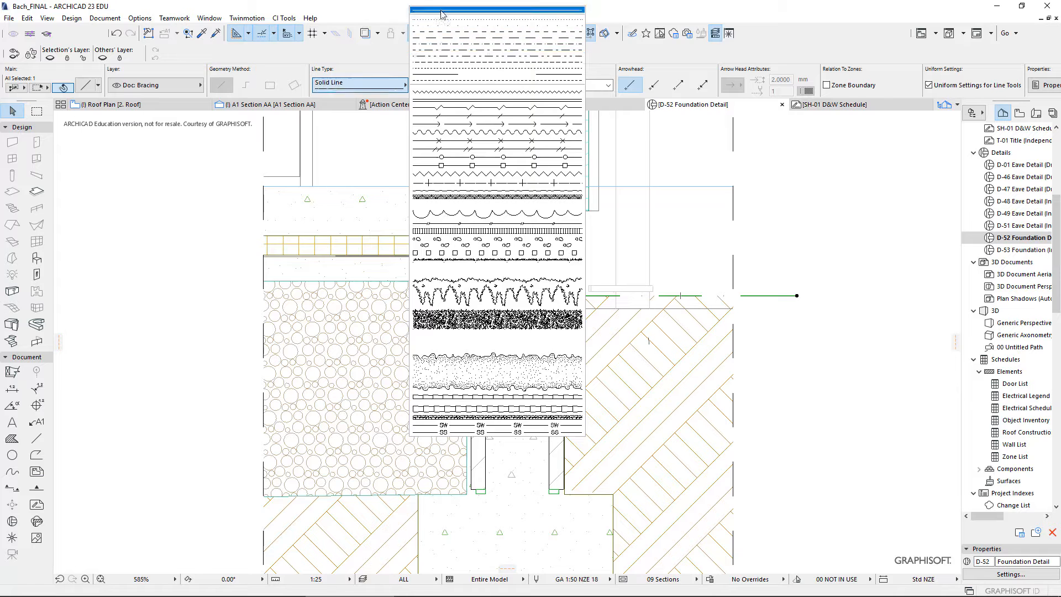
{"action": "left_click", "coordinate": [501, 85]}
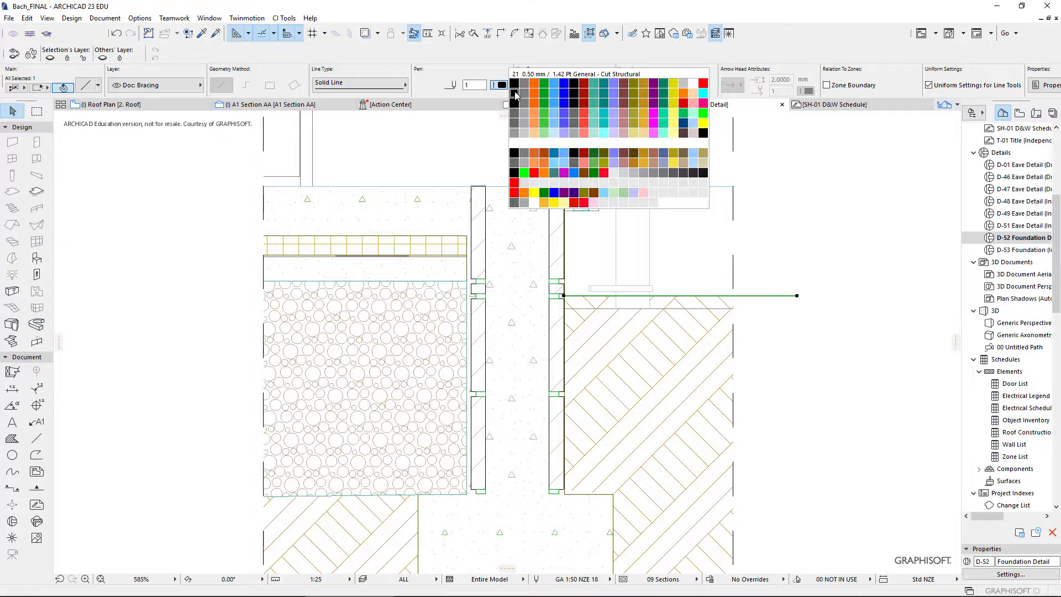
{"action": "left_click", "coordinate": [514, 93]}
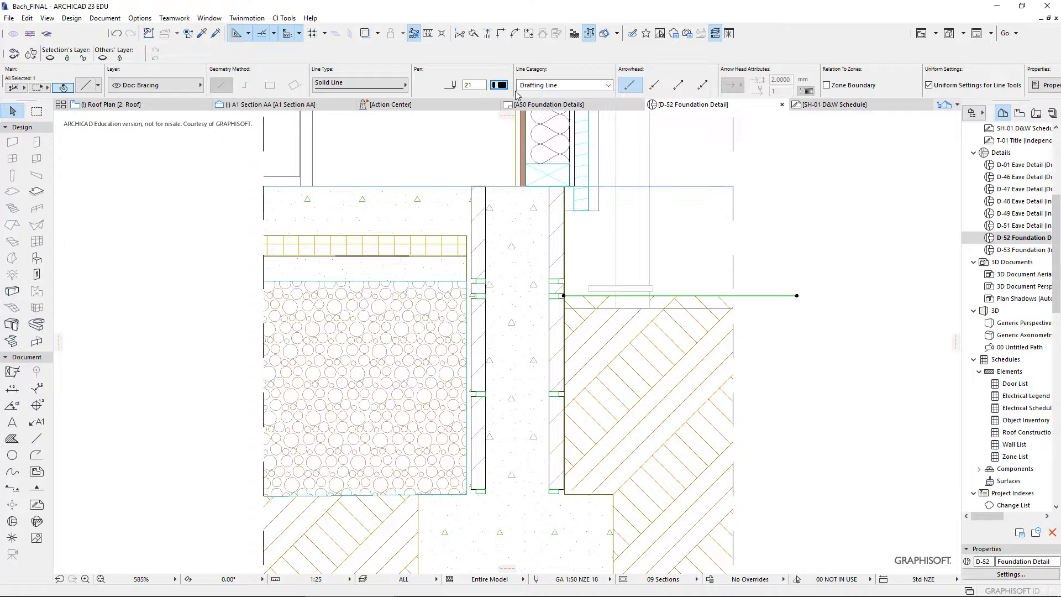
Step: Switch the pen set to GA 1:50 Printing NZE 18 and check the ground line's pen and the detail's line weights
{"action": "left_click", "coordinate": [608, 579]}
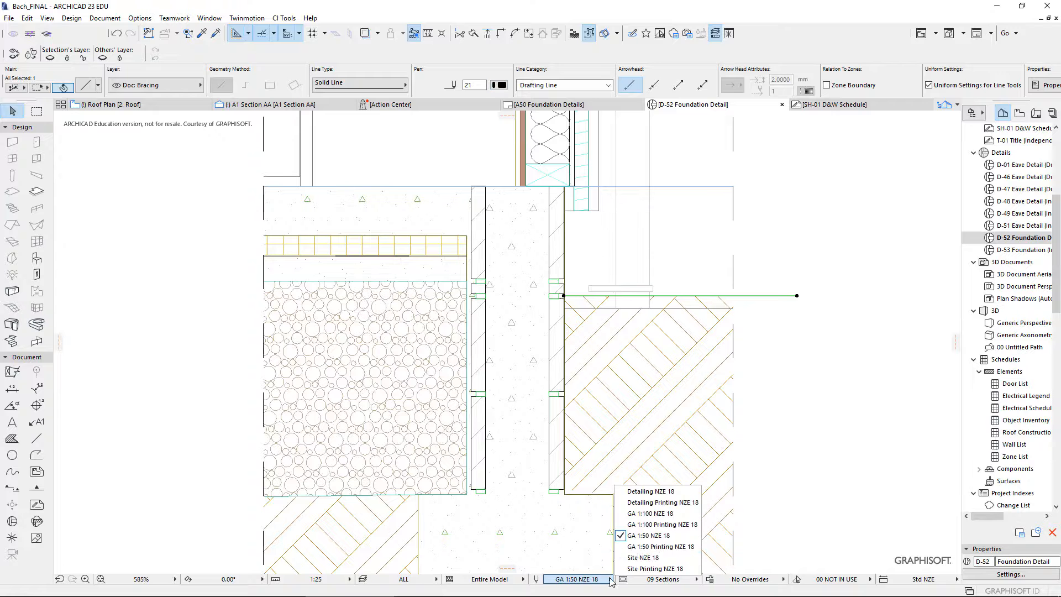
{"action": "left_click", "coordinate": [644, 548]}
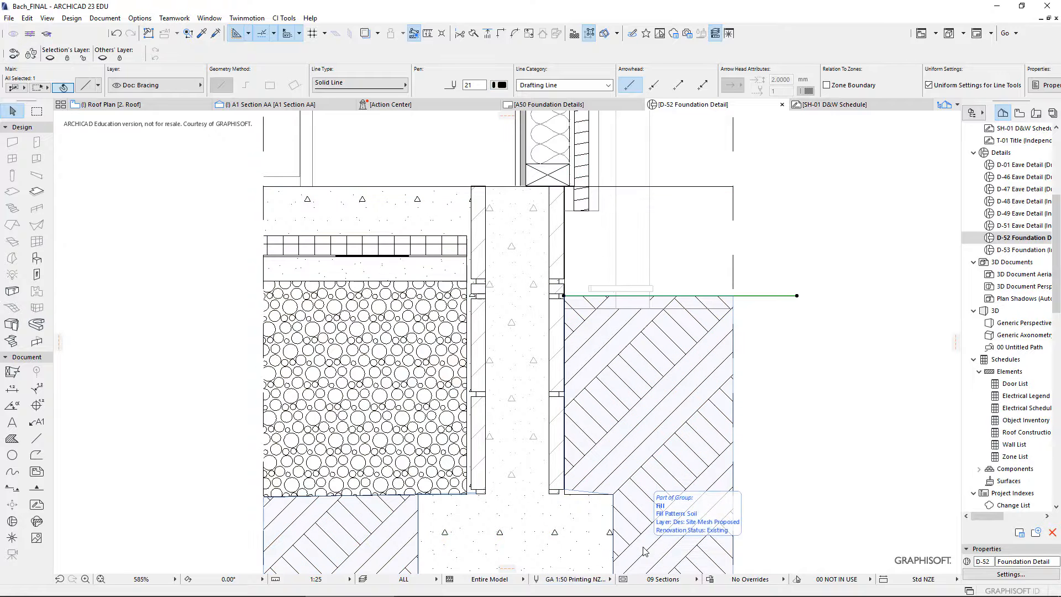
{"action": "left_click", "coordinate": [501, 85]}
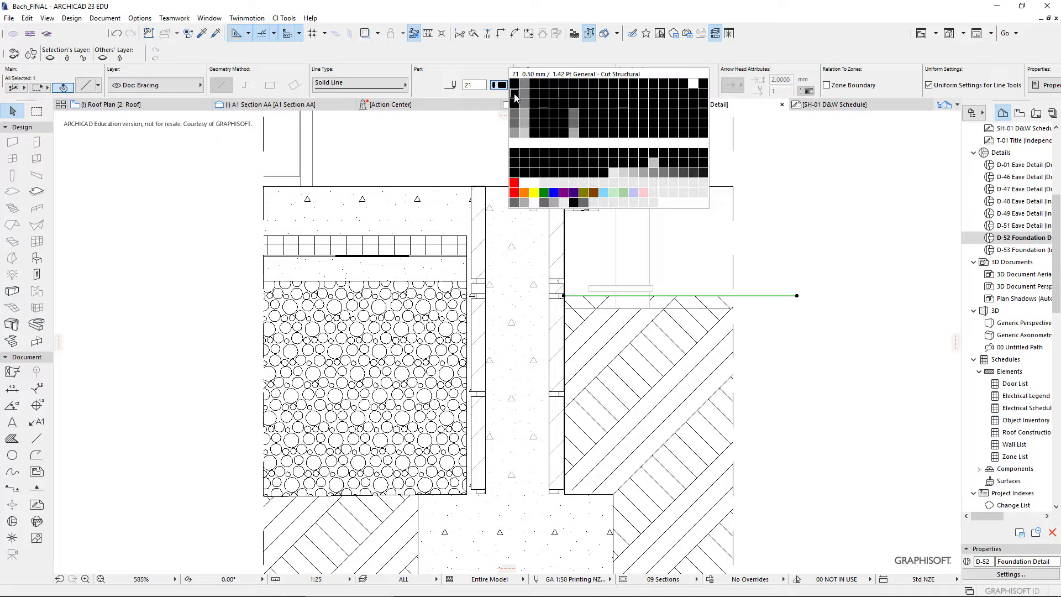
{"action": "left_click", "coordinate": [814, 371]}
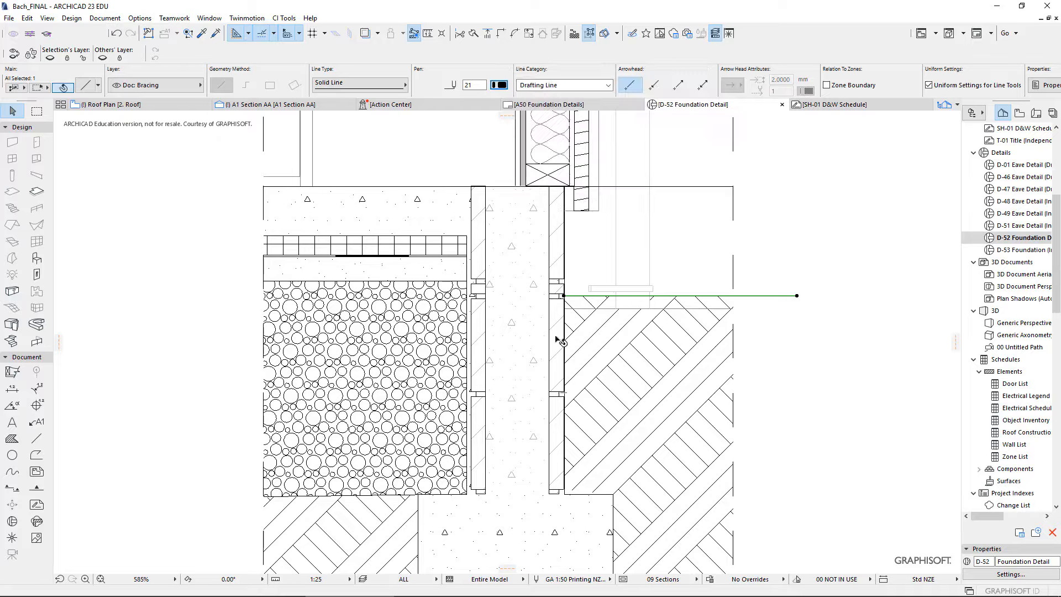
{"action": "scroll", "coordinate": [555, 338], "scroll_direction": "up", "scroll_amount": 2}
{"action": "mouse_move", "coordinate": [503, 252]}
{"action": "middle_mouse_down"}
{"action": "mouse_move", "coordinate": [491, 317]}
{"action": "mouse_move", "coordinate": [451, 328]}
{"action": "middle_mouse_up"}
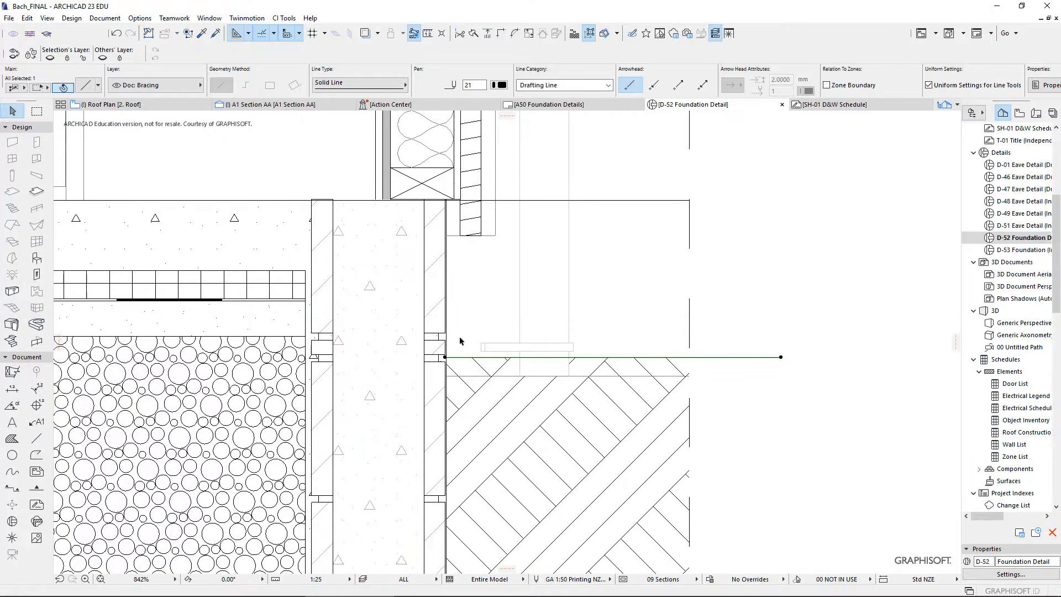
{"action": "scroll", "coordinate": [583, 362], "scroll_direction": "down", "scroll_amount": 3}
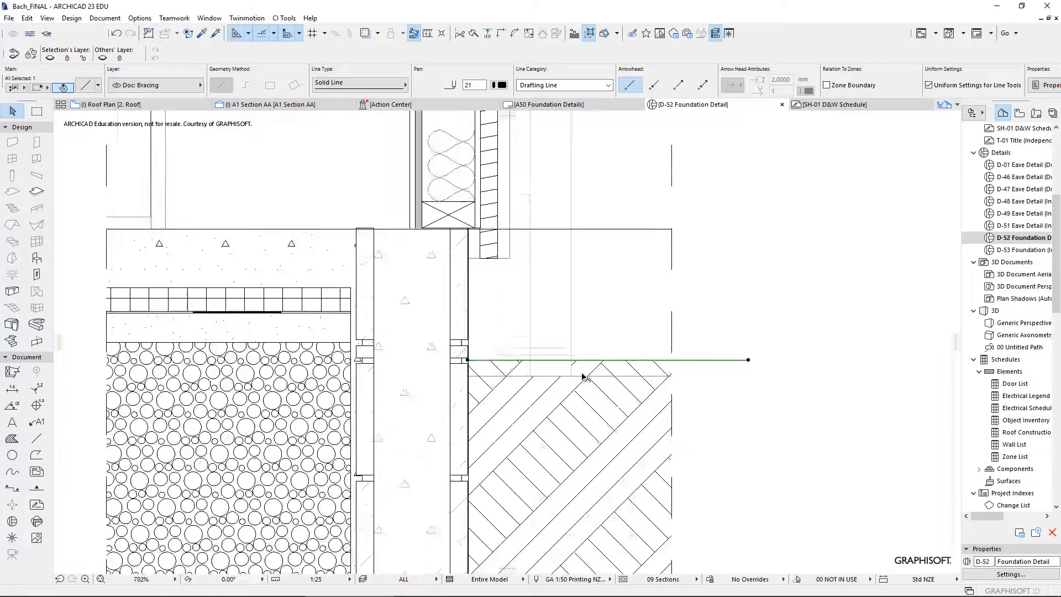
{"action": "middle_click_drag", "start_coordinate": [585, 365], "coordinate": [586, 348]}
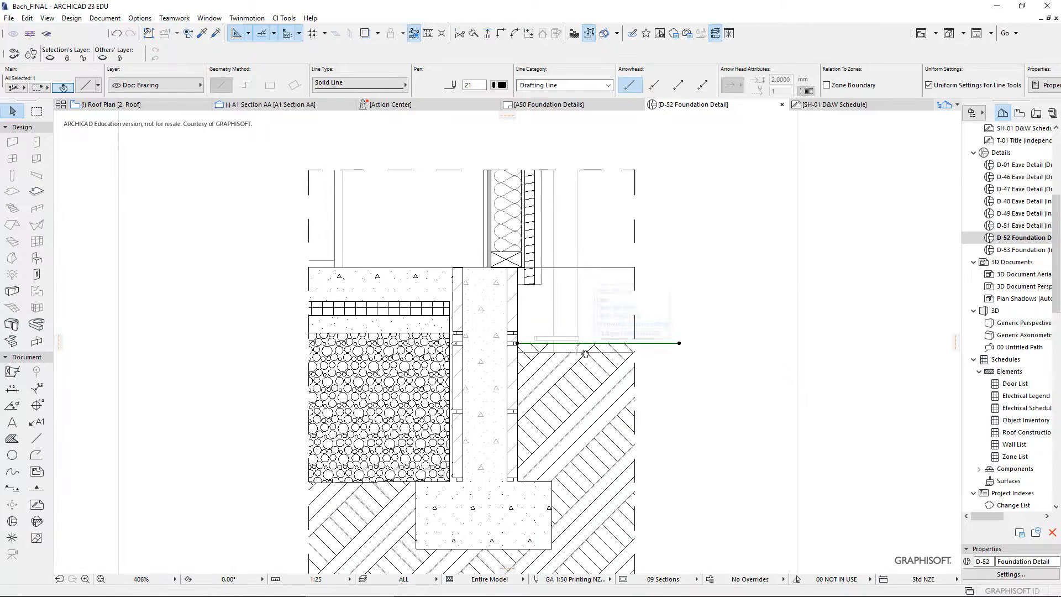
Step: Move the bottom plate's background fill slightly up, away from the top of the foundation slab
{"action": "scroll", "coordinate": [530, 255], "scroll_direction": "up", "scroll_amount": 4}
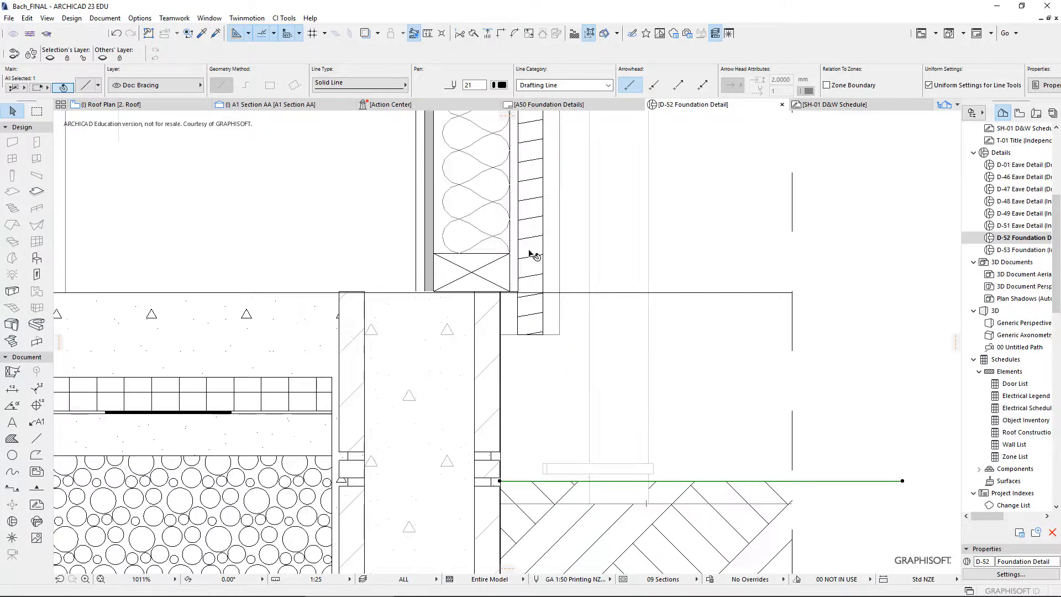
{"action": "middle_click_drag", "start_coordinate": [532, 254], "coordinate": [528, 330]}
{"action": "left_click", "coordinate": [479, 340]}
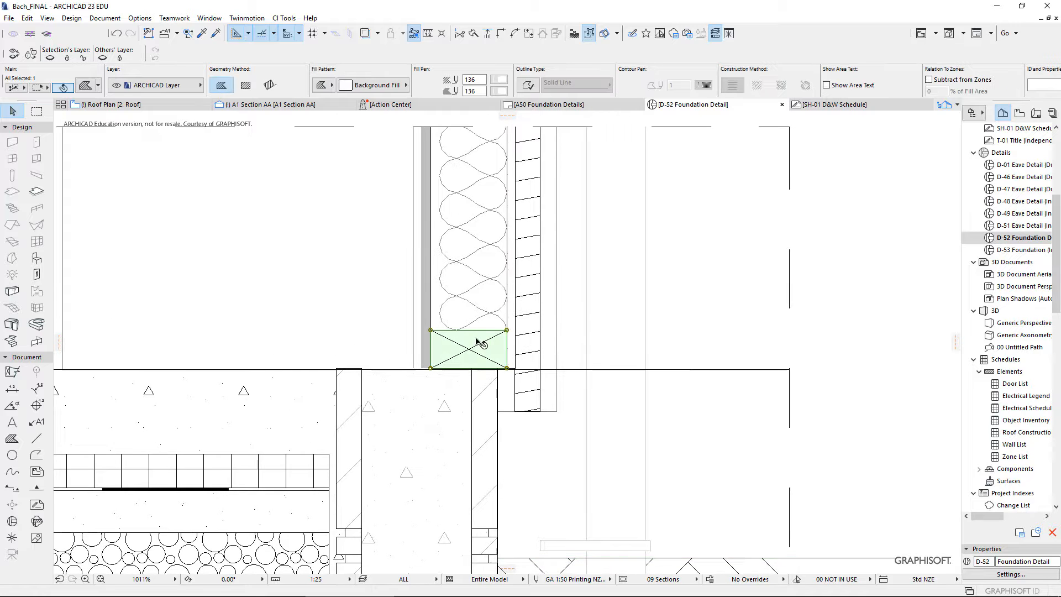
{"action": "scroll", "coordinate": [467, 350], "scroll_direction": "up", "scroll_amount": 5}
{"action": "scroll", "coordinate": [464, 359], "scroll_direction": "up", "scroll_amount": 3}
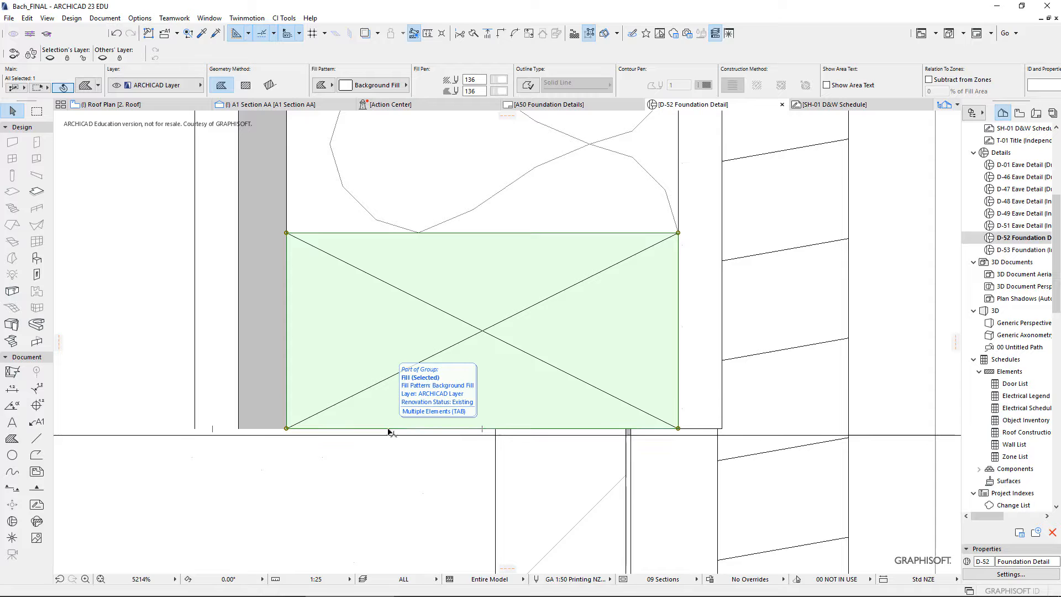
{"action": "left_click_drag", "start_coordinate": [388, 432], "coordinate": [388, 403]}
{"action": "left_click", "coordinate": [388, 420]}
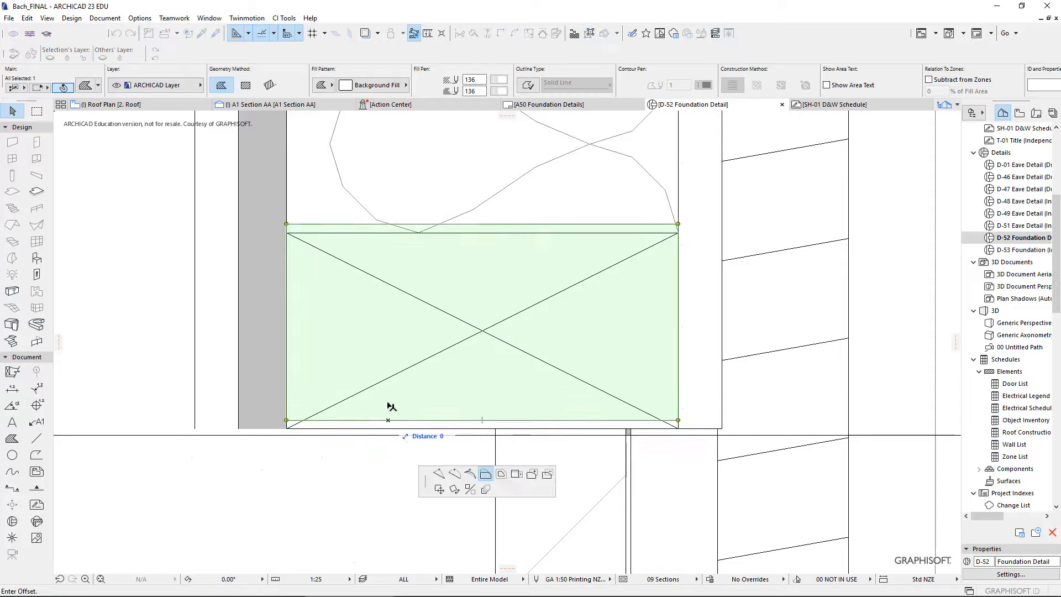
{"action": "key", "text": "Escape"}
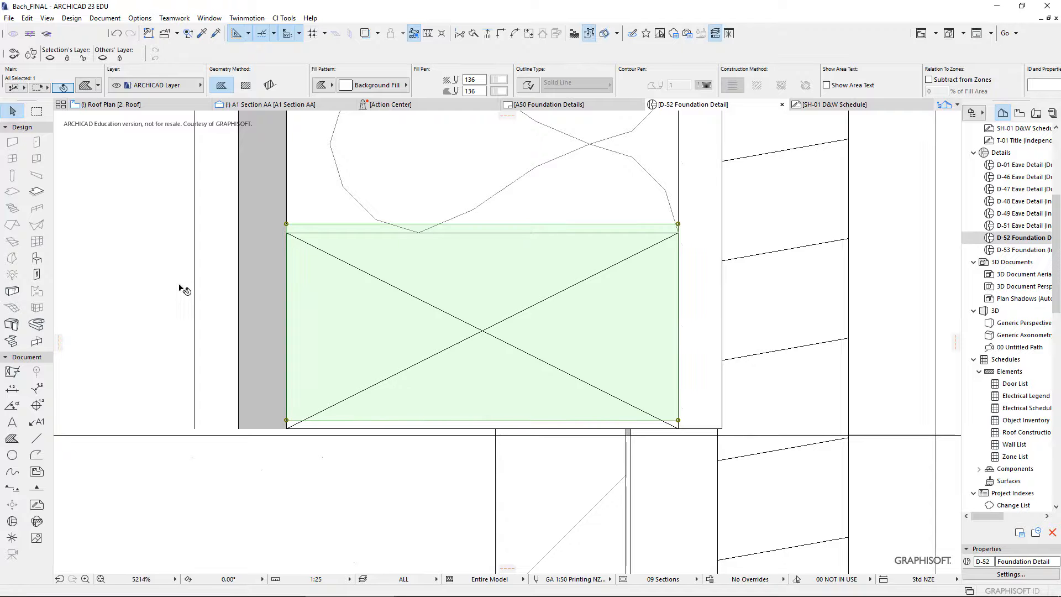
Step: Draw a horizontal polyline along the slab's top line, from below the bottom plate's inner corner to the foundation block's outer face
{"action": "left_click", "coordinate": [36, 454]}
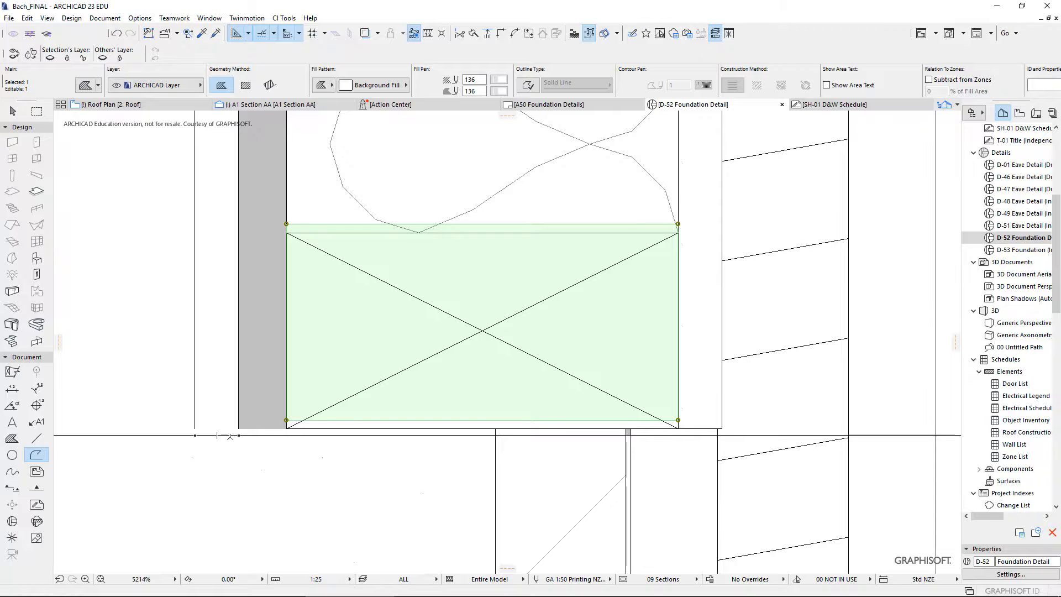
{"action": "key", "text": "Escape"}
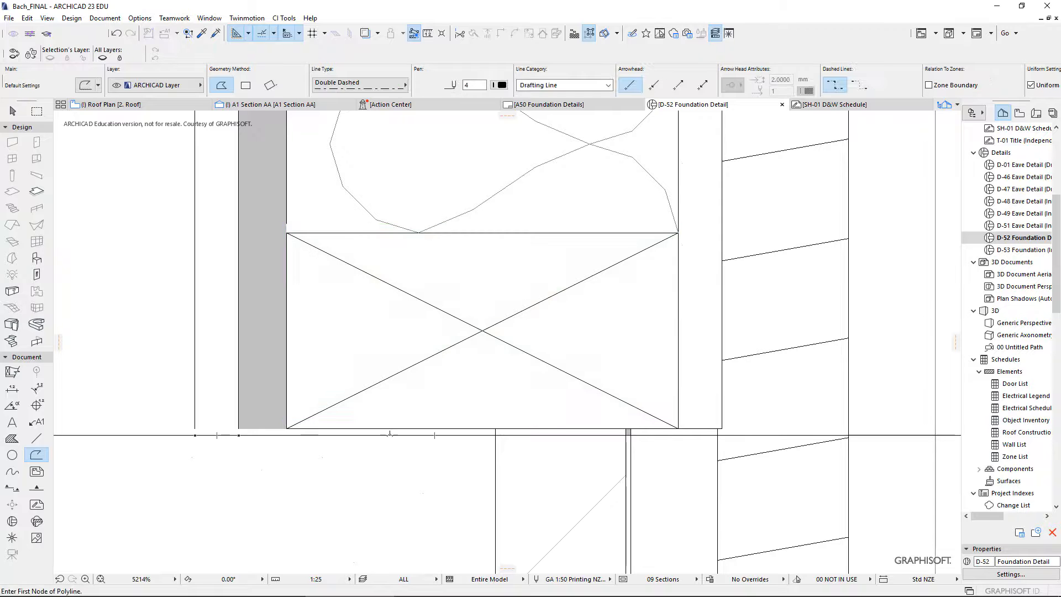
{"action": "left_click", "coordinate": [290, 435]}
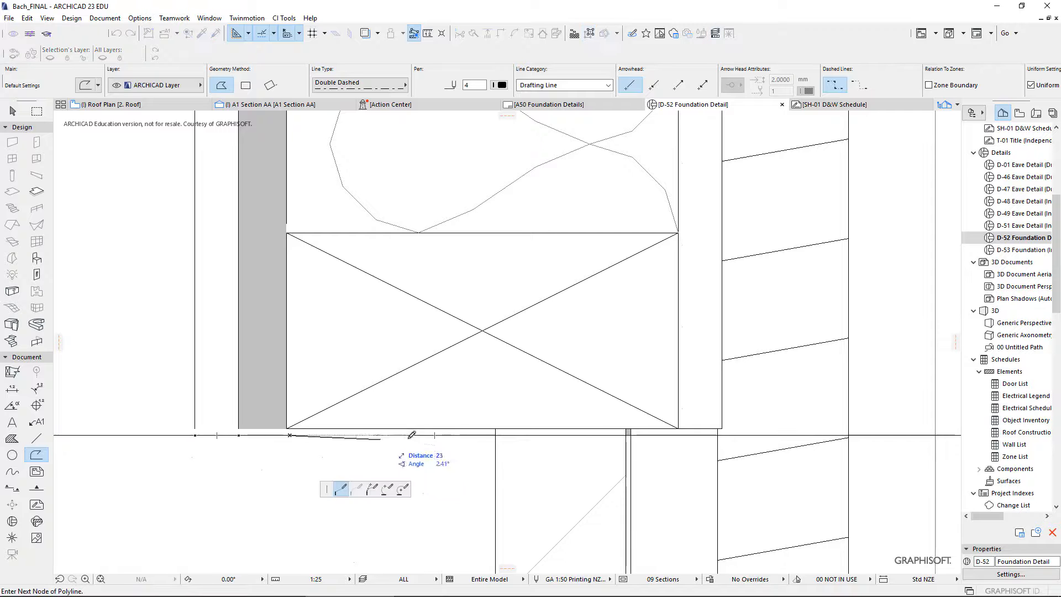
{"action": "left_click", "coordinate": [631, 434]}
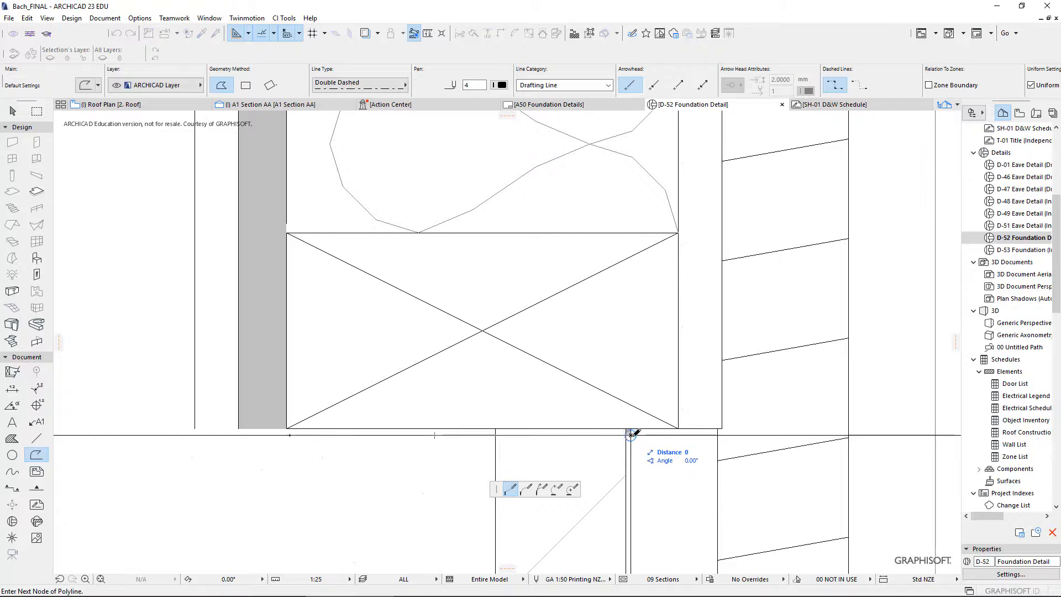
{"action": "left_click", "coordinate": [631, 435]}
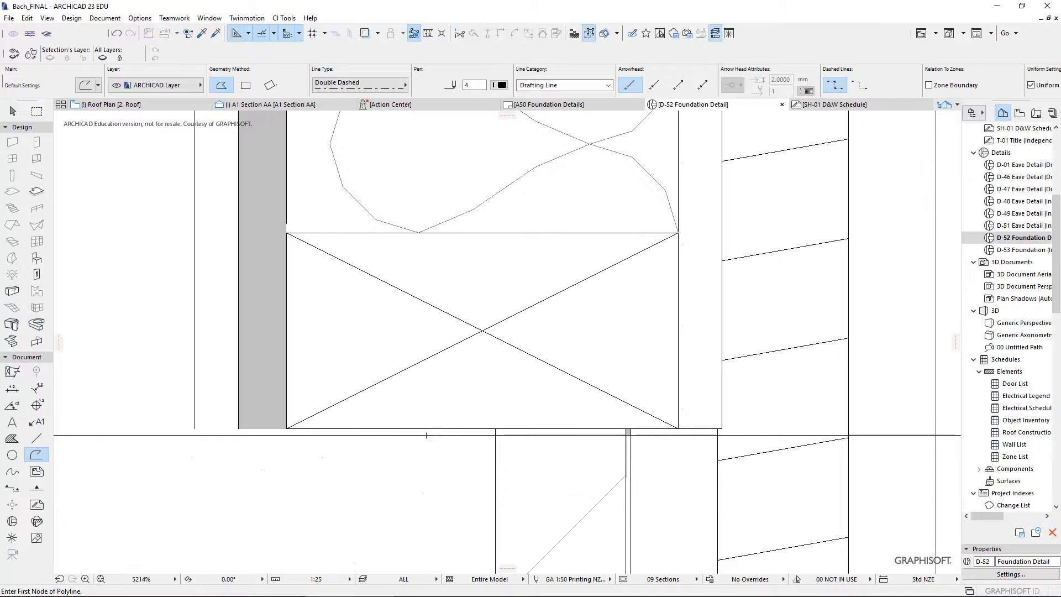
{"action": "key", "text": "Escape"}
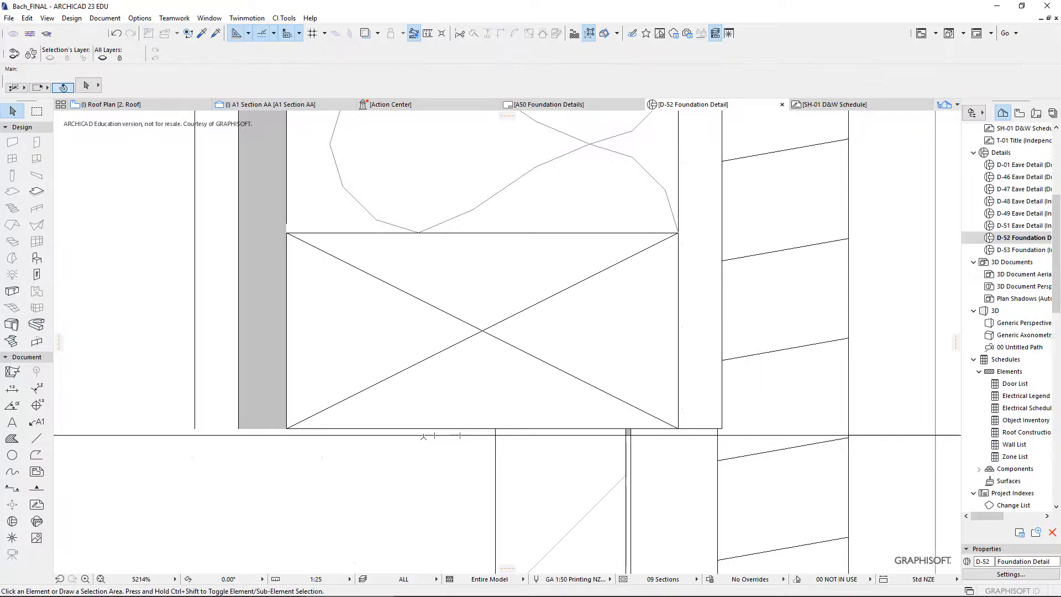
Step: Draw a straight line along the underside of the bottom plate, from its inner corner to its outer corner
{"action": "left_click", "coordinate": [426, 437]}
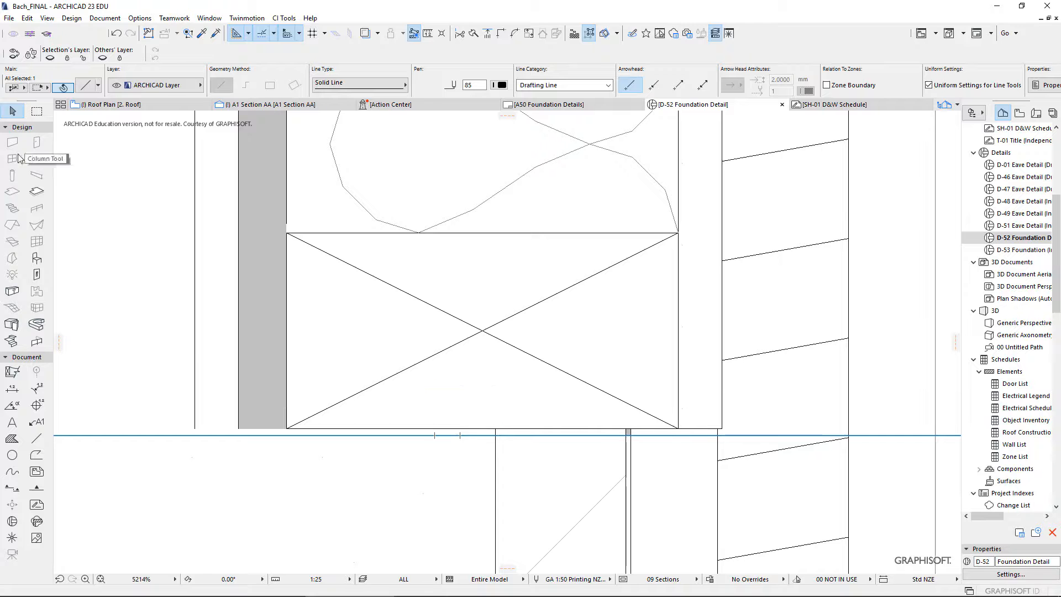
{"action": "left_click", "coordinate": [37, 439]}
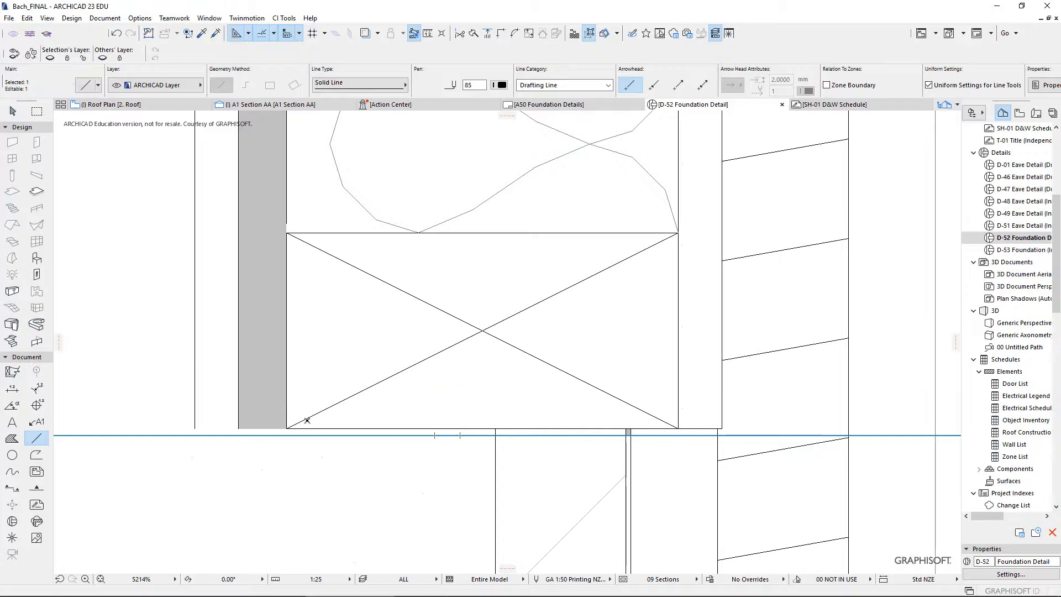
{"action": "key", "text": "Escape"}
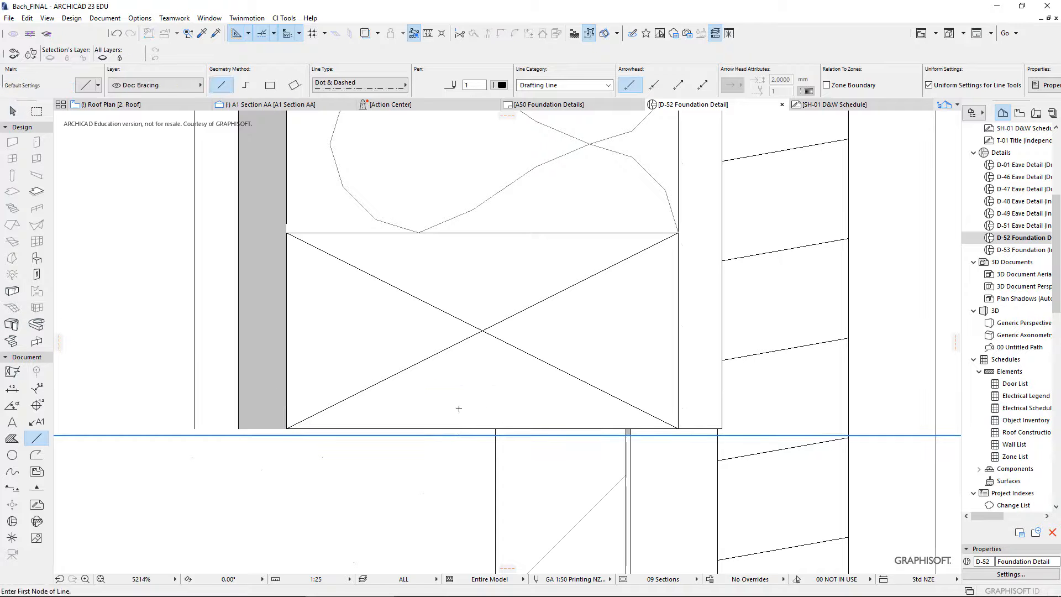
{"action": "left_click", "coordinate": [290, 426]}
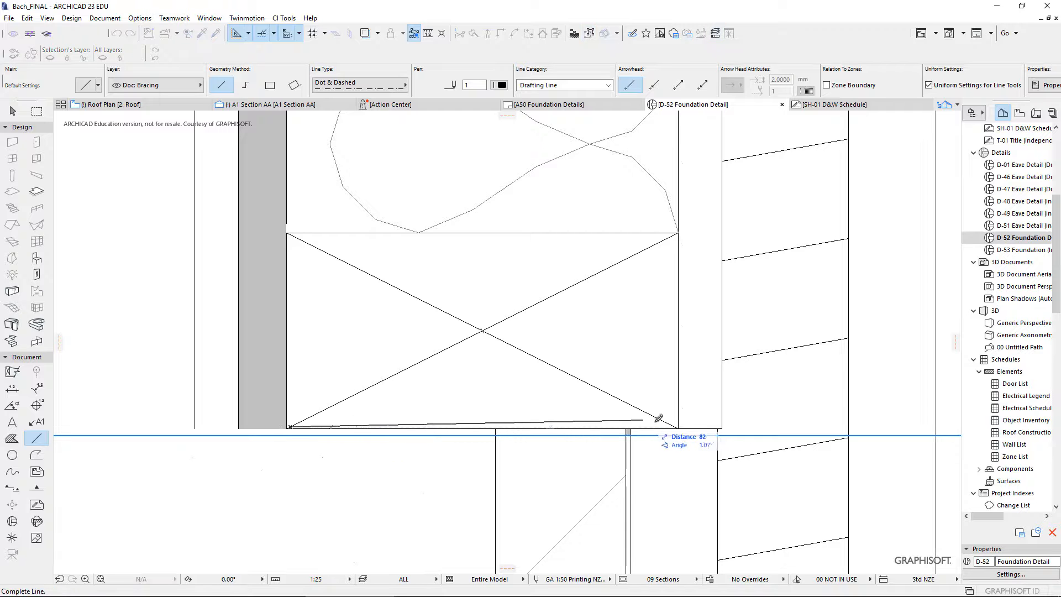
{"action": "left_click", "coordinate": [679, 425]}
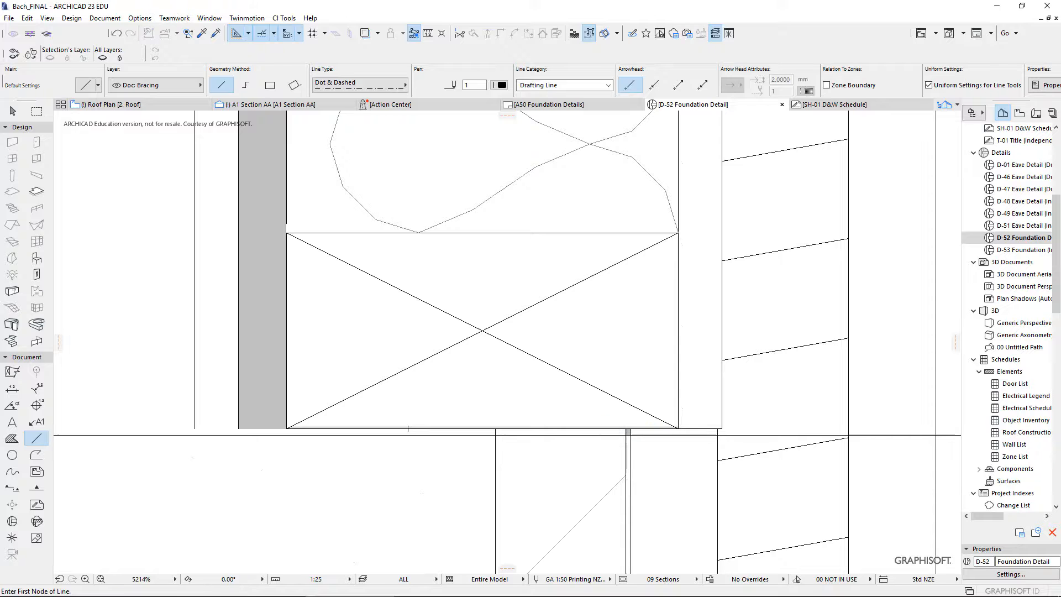
{"action": "key", "text": "Escape"}
Step: Move the new line 1 mm down into the gap under the bottom plate, and set its pen to 41 (0.35 mm, General - Cut Non-Structural)
{"action": "left_click", "coordinate": [410, 427]}
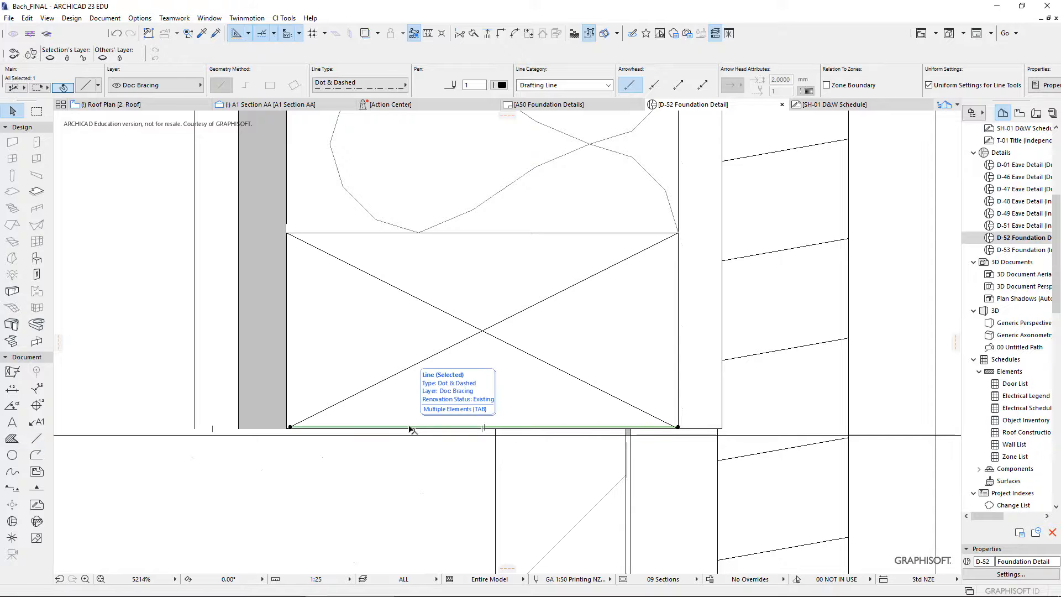
{"action": "left_click", "coordinate": [409, 427]}
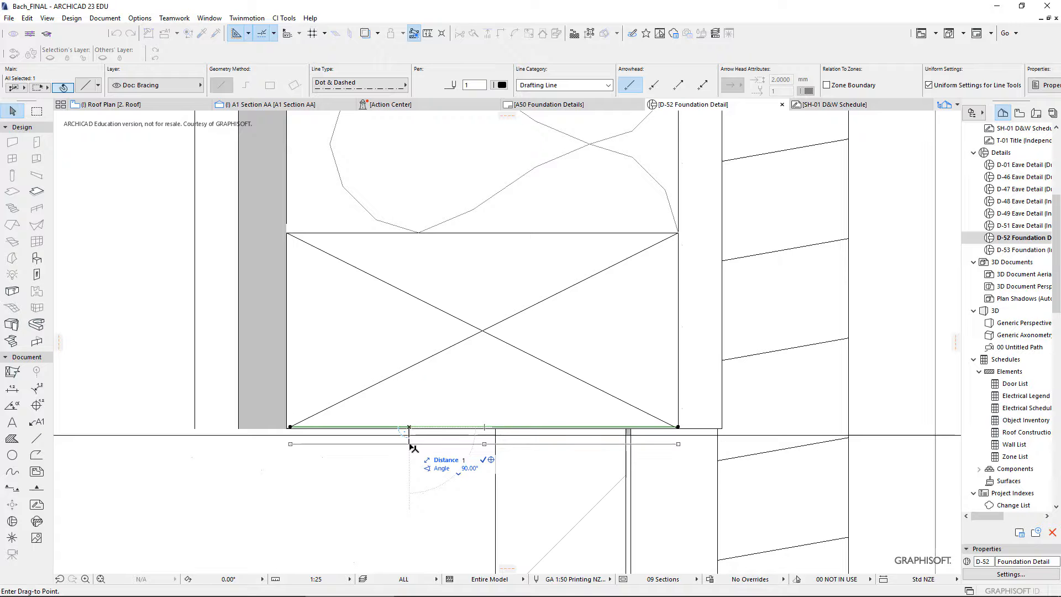
{"action": "key", "text": "Return"}
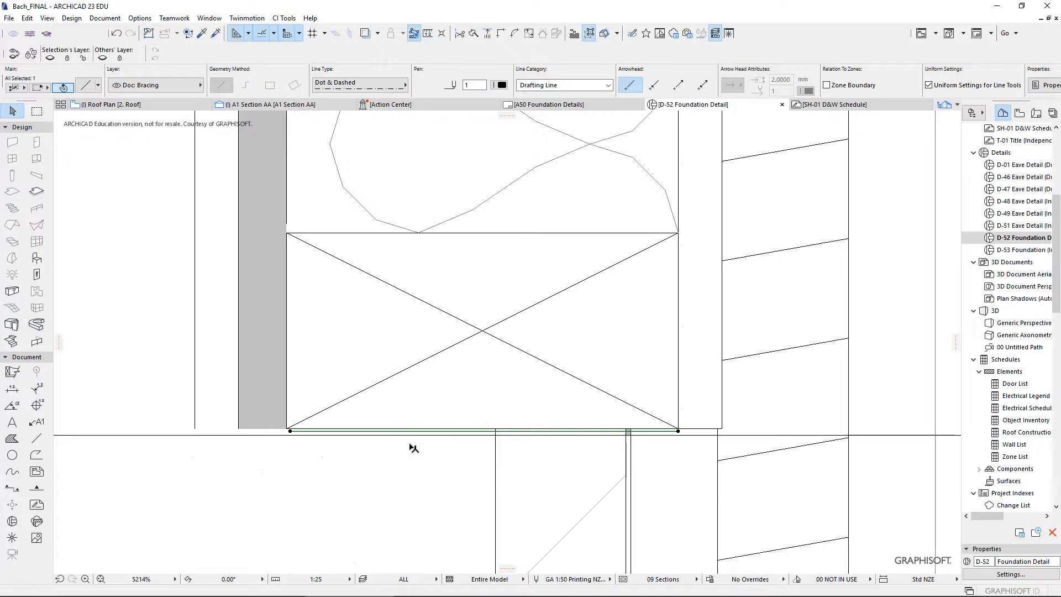
{"action": "left_click", "coordinate": [501, 86]}
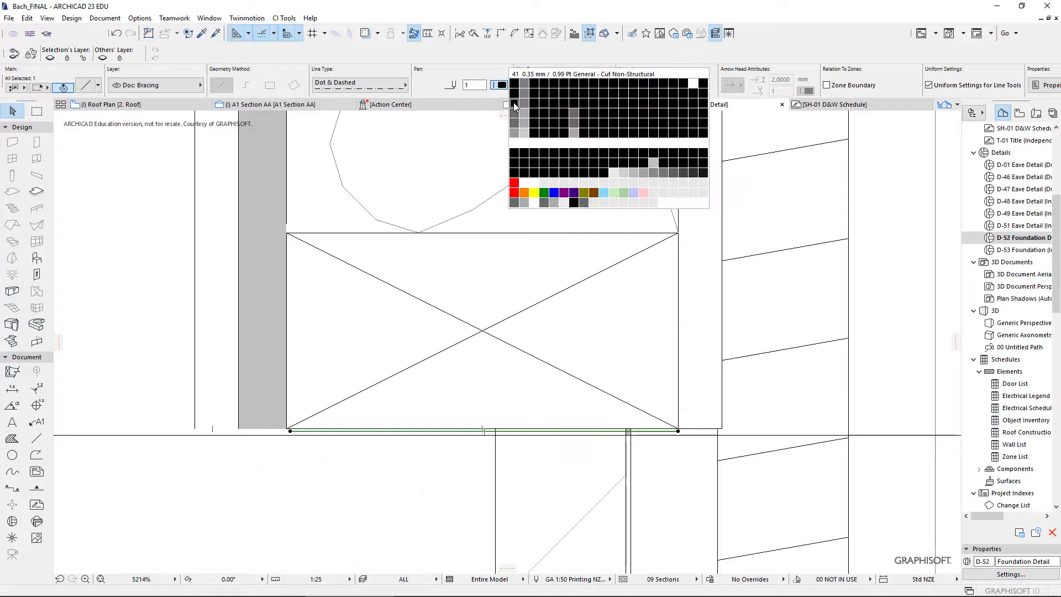
{"action": "left_click", "coordinate": [514, 105]}
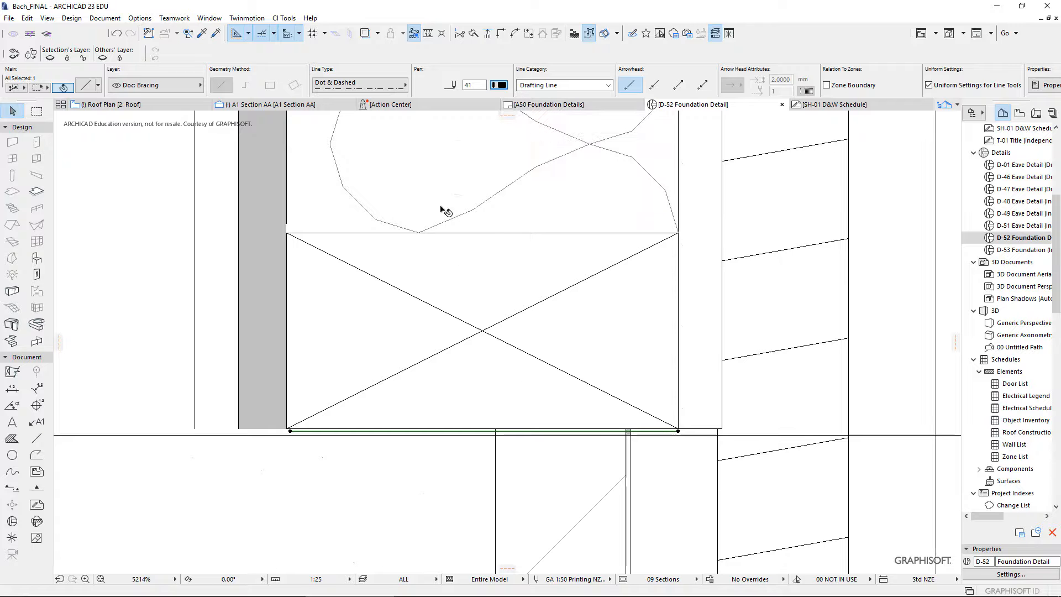
Step: Try the Dense Dotted line type on the line under the bottom plate, and return it to Dot & Dashed
{"action": "left_click", "coordinate": [387, 84]}
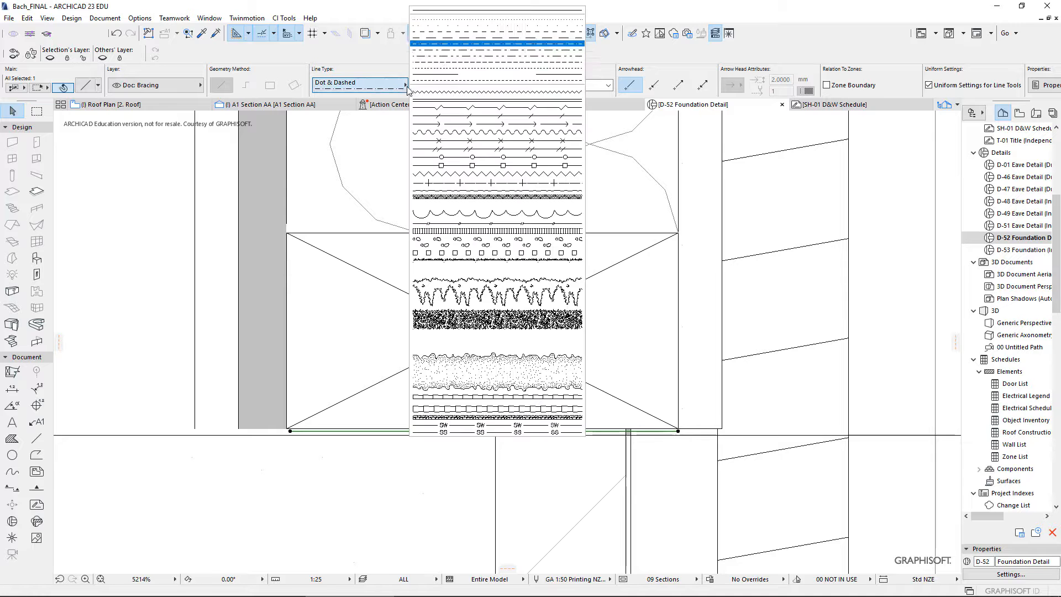
{"action": "left_click", "coordinate": [438, 25]}
{"action": "left_click", "coordinate": [376, 84]}
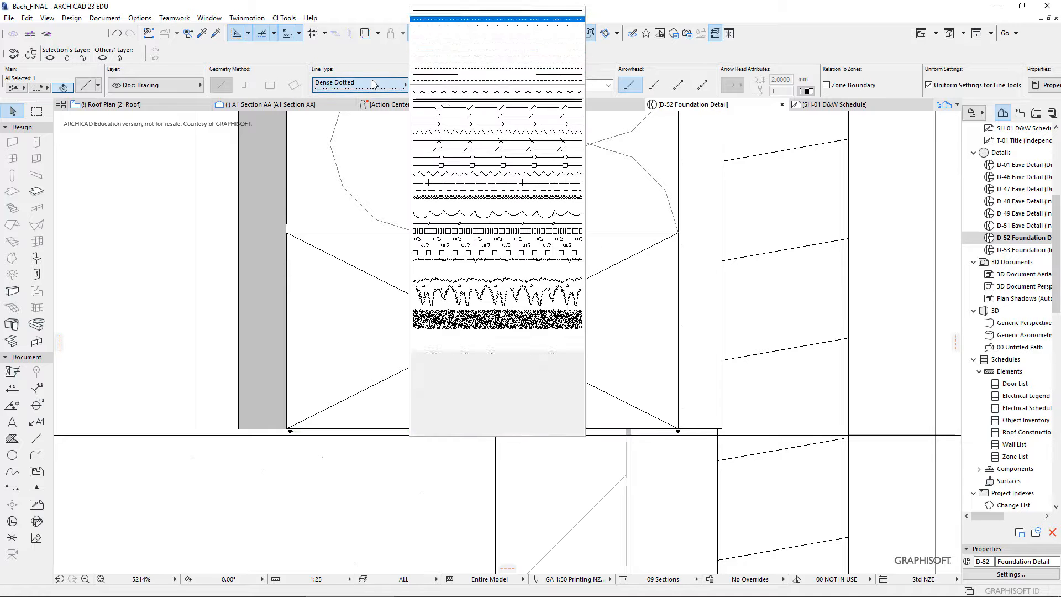
{"action": "left_click", "coordinate": [443, 44]}
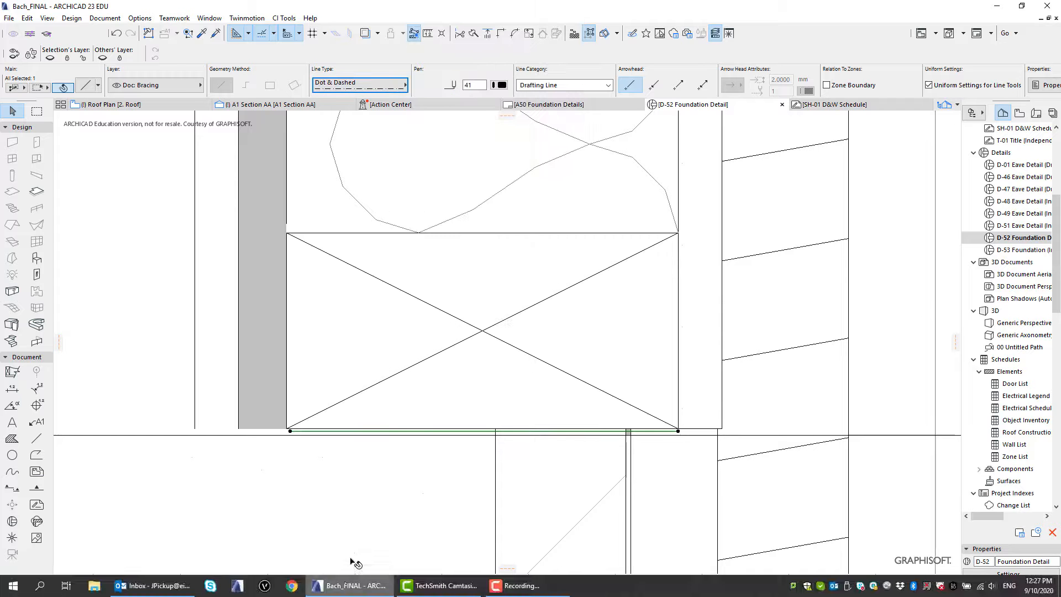
Step: Change the detail's drawing scale to 1:5, keeping the bottom plate and the line beneath it in view
{"action": "left_click", "coordinate": [349, 579]}
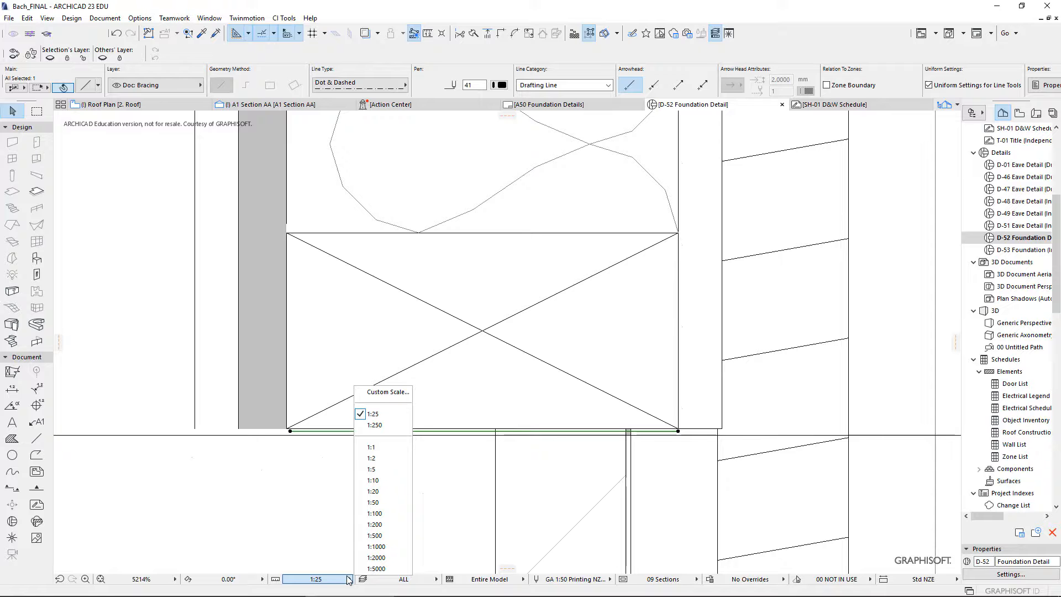
{"action": "left_click", "coordinate": [378, 469]}
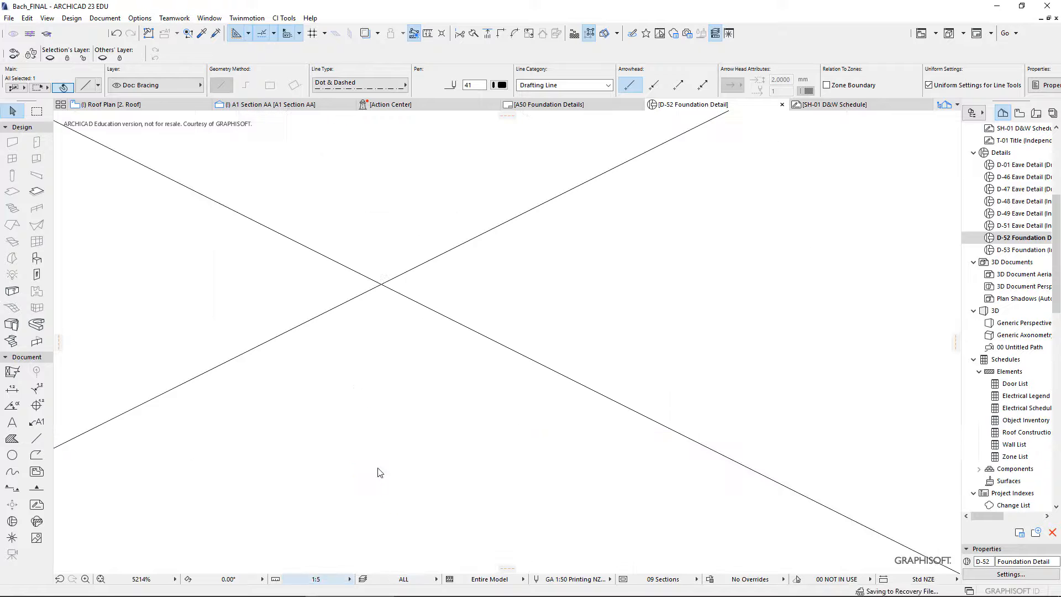
{"action": "scroll", "coordinate": [393, 426], "scroll_direction": "down", "scroll_amount": 8}
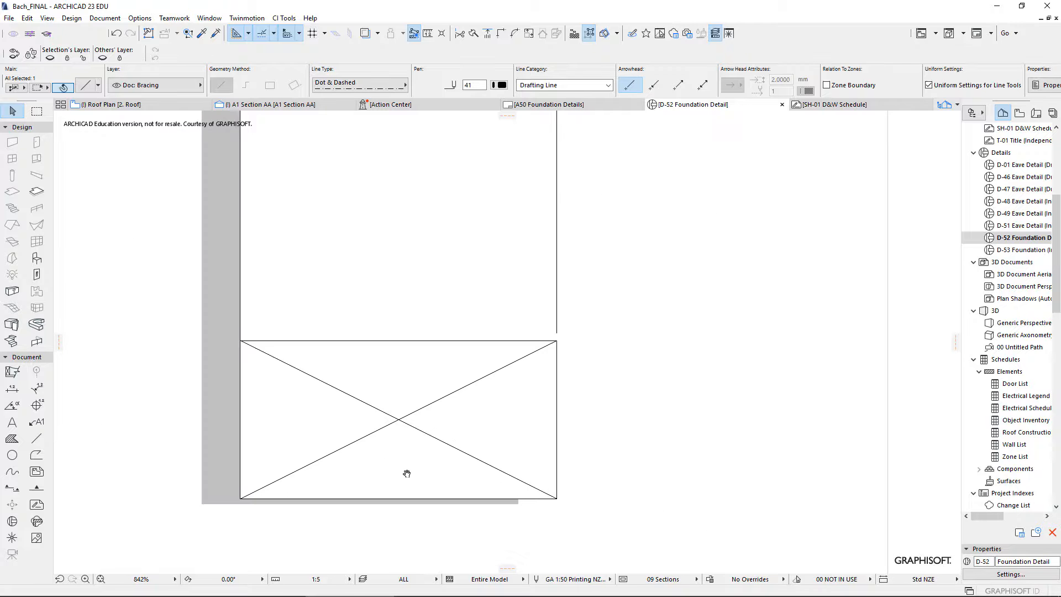
{"action": "scroll", "coordinate": [407, 474], "scroll_direction": "down", "scroll_amount": 2}
{"action": "scroll", "coordinate": [398, 398], "scroll_direction": "up", "scroll_amount": 5}
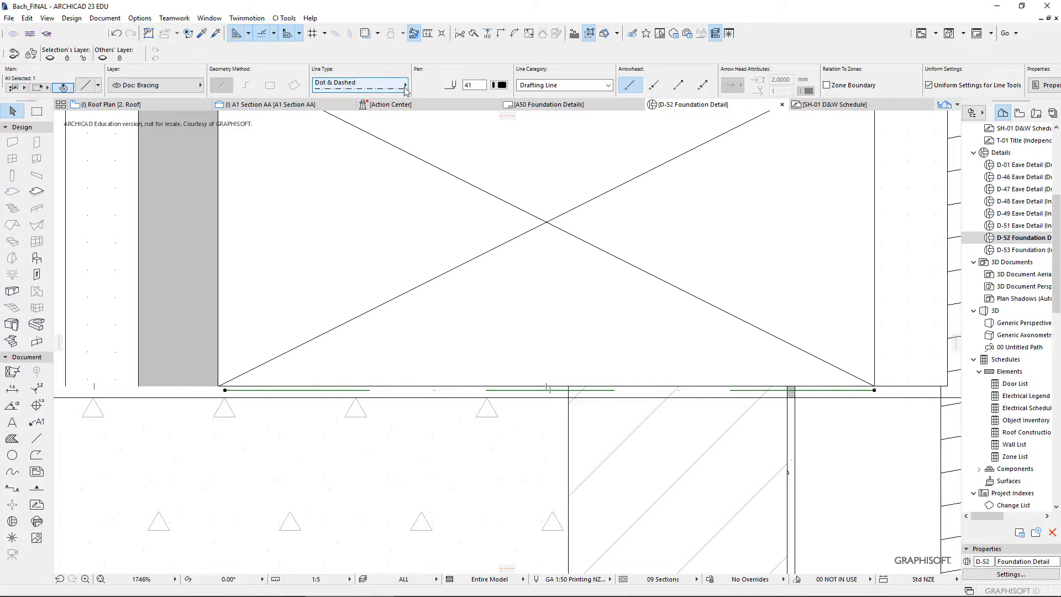
Step: Change the line type of the line under the bottom plate to Hidden Line
{"action": "left_click", "coordinate": [404, 86]}
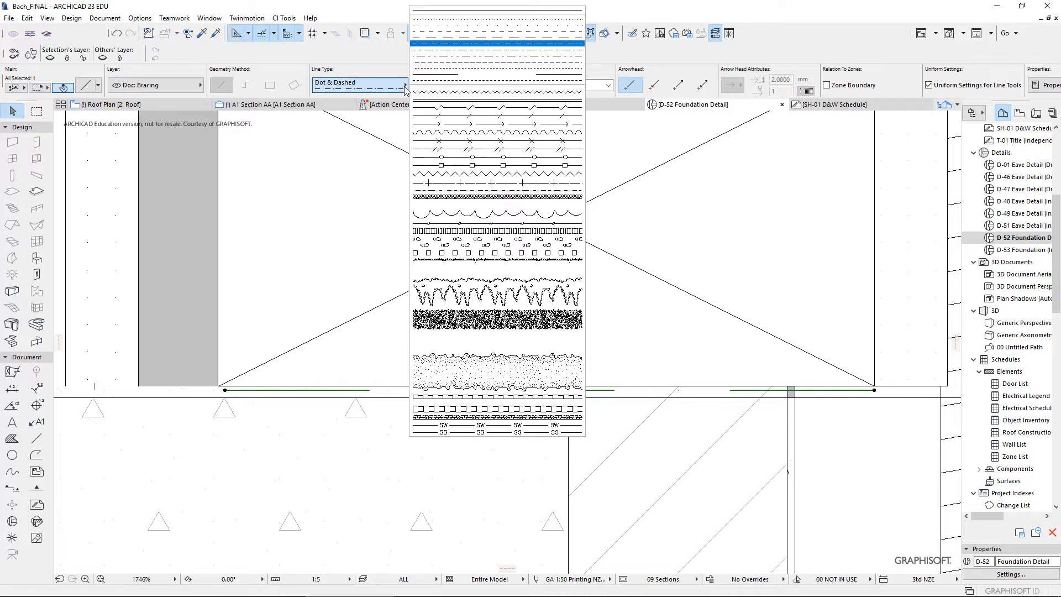
{"action": "left_click", "coordinate": [437, 62]}
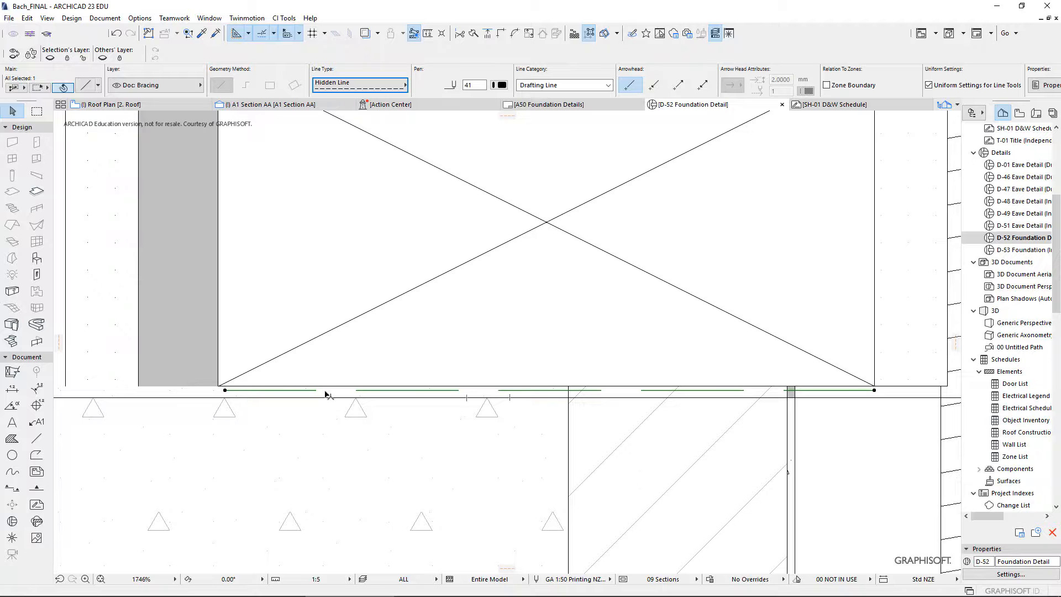
{"action": "scroll", "coordinate": [319, 394], "scroll_direction": "down", "scroll_amount": 5}
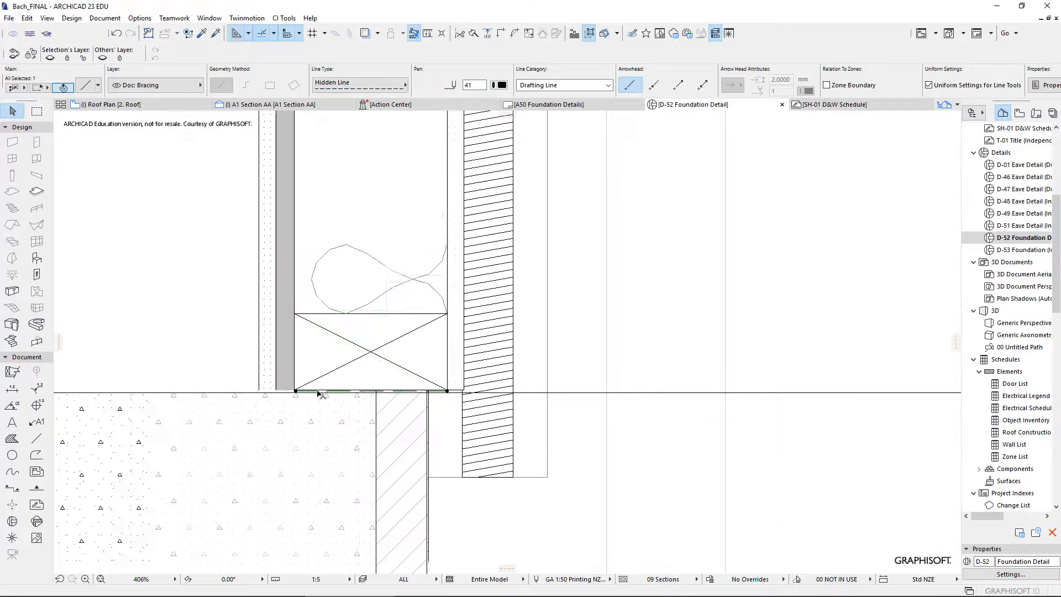
Step: Place a leader label with the default text in the blank area beside the wall, and move its text block lower
{"action": "left_click", "coordinate": [376, 345]}
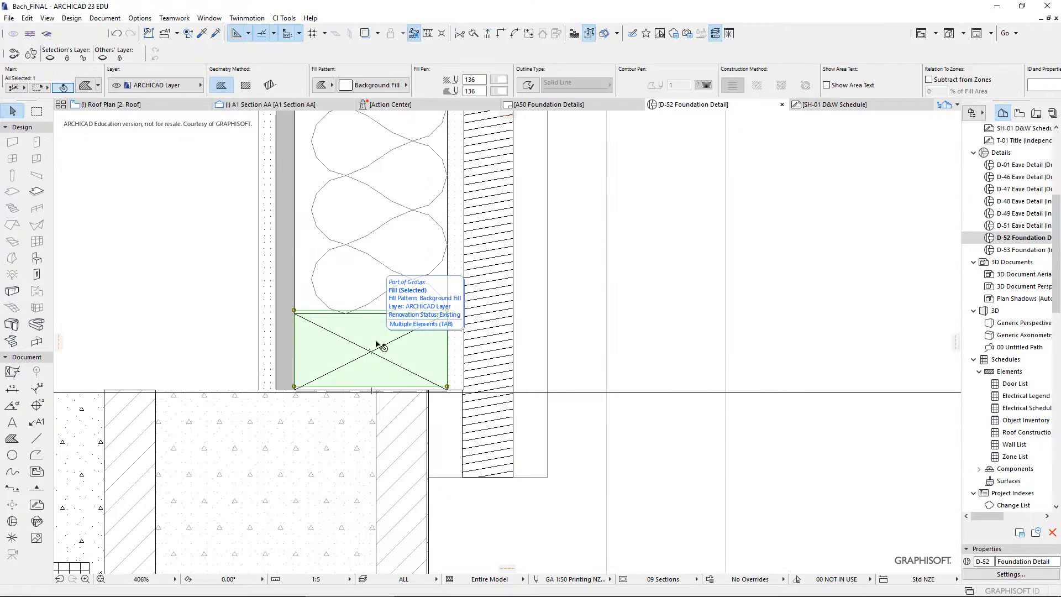
{"action": "scroll", "coordinate": [118, 337], "scroll_direction": "down", "scroll_amount": 1}
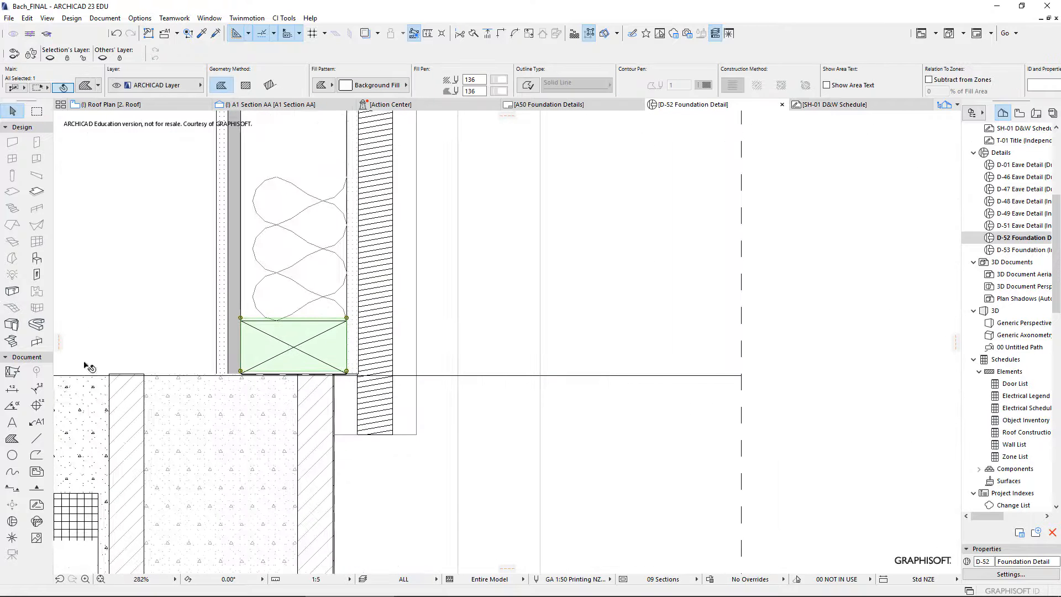
{"action": "left_click", "coordinate": [35, 422]}
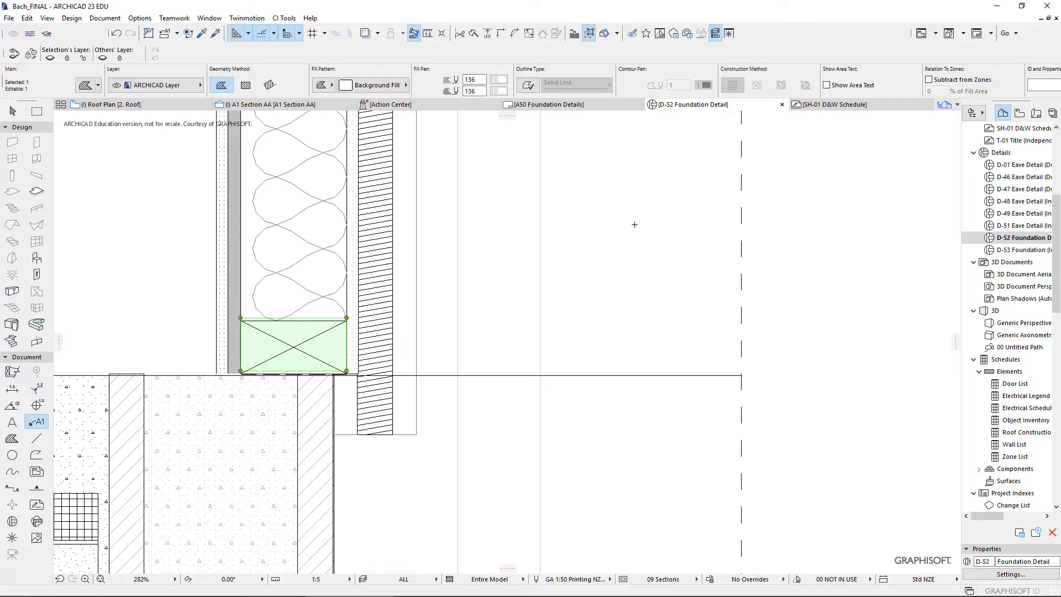
{"action": "key", "text": "Escape"}
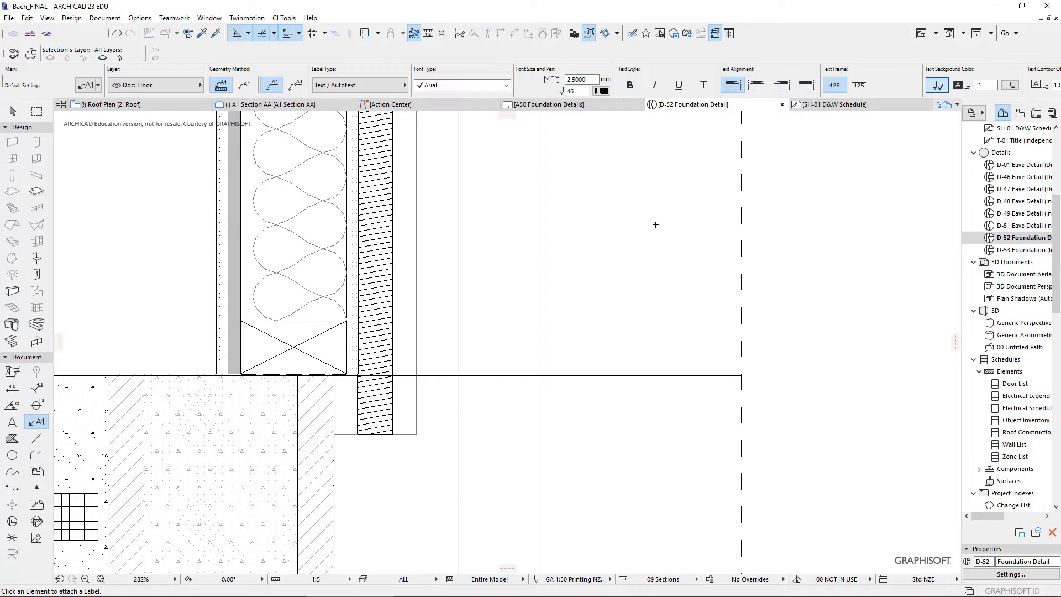
{"action": "key", "text": "Tab"}
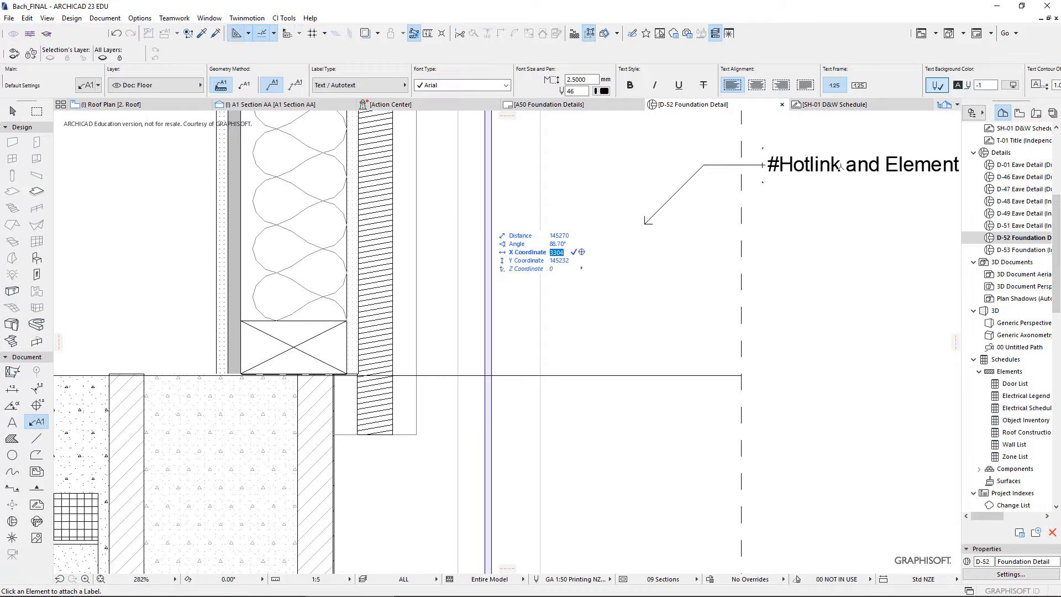
{"action": "left_click", "coordinate": [12, 111]}
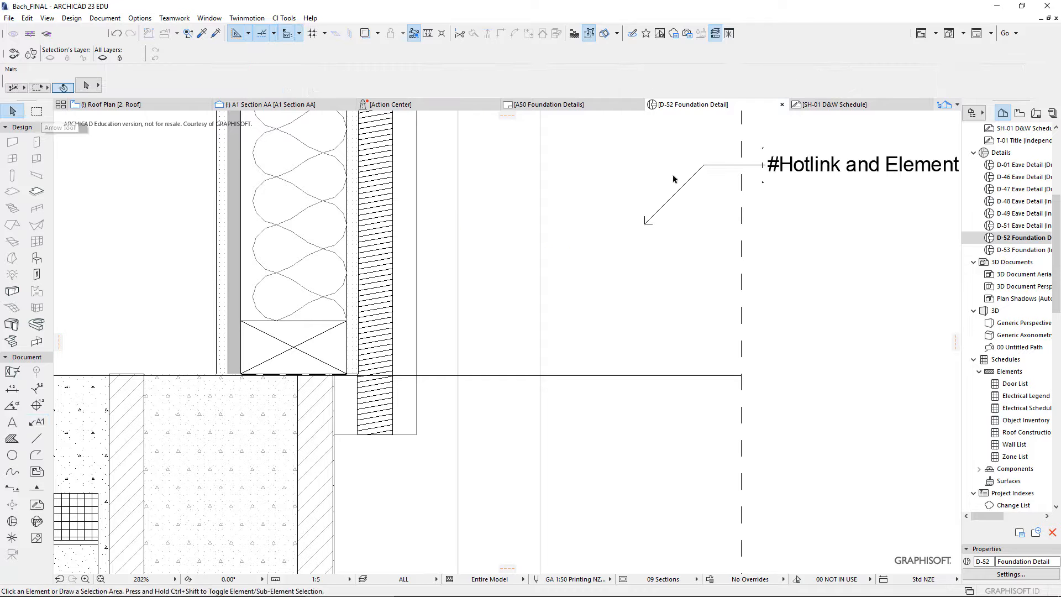
{"action": "left_click", "coordinate": [823, 167]}
{"action": "left_click_drag", "start_coordinate": [823, 167], "coordinate": [715, 262]}
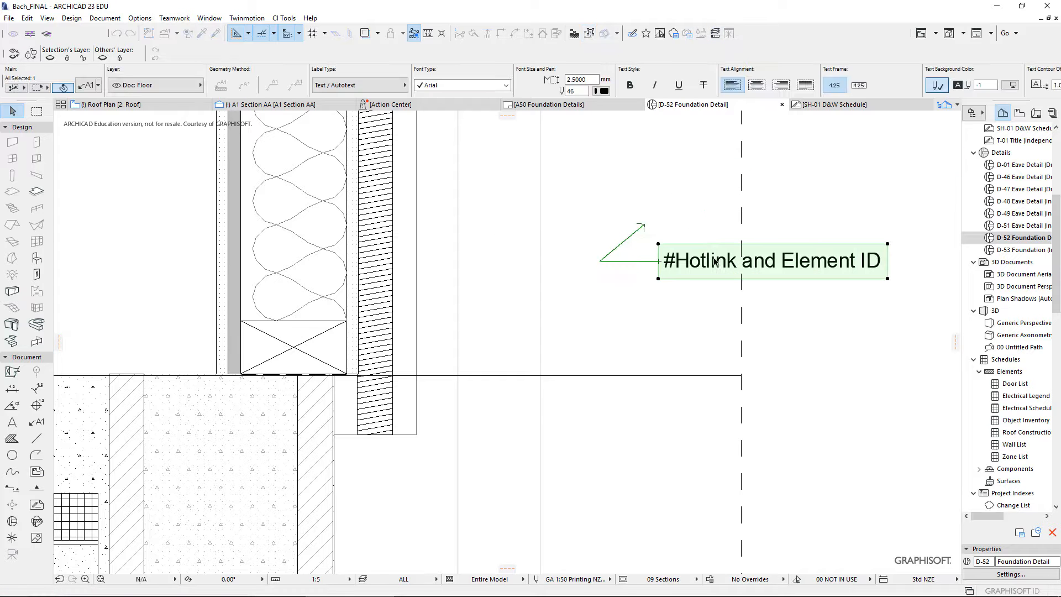
Step: Point the label's leader arrow at the bottom plate and lower the text block level with it so the leader runs horizontally
{"action": "left_click", "coordinate": [635, 225]}
{"action": "left_click", "coordinate": [680, 261]}
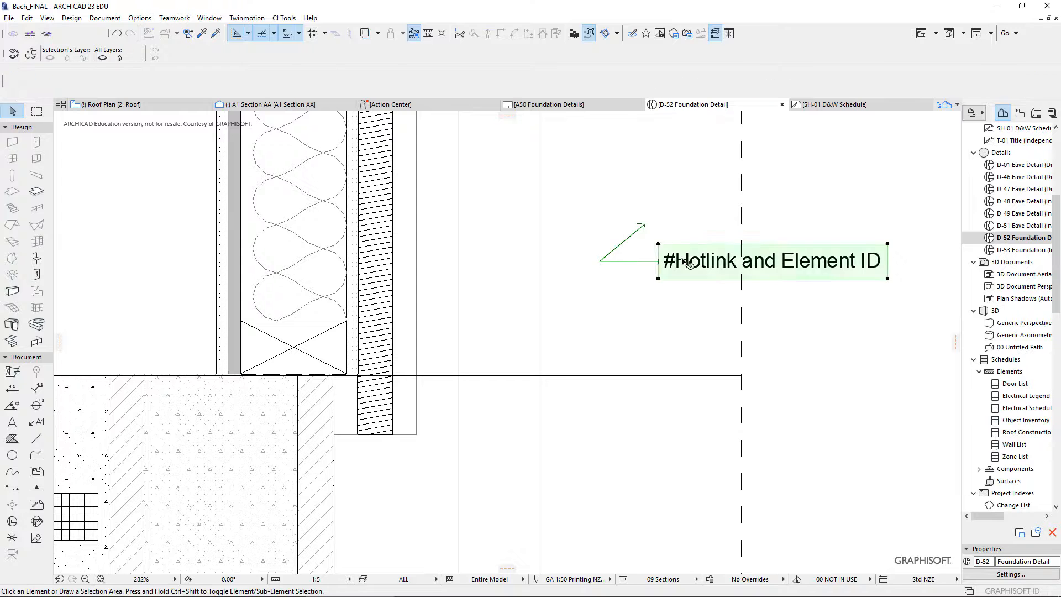
{"action": "double_click", "coordinate": [686, 263]}
{"action": "left_click", "coordinate": [645, 227]}
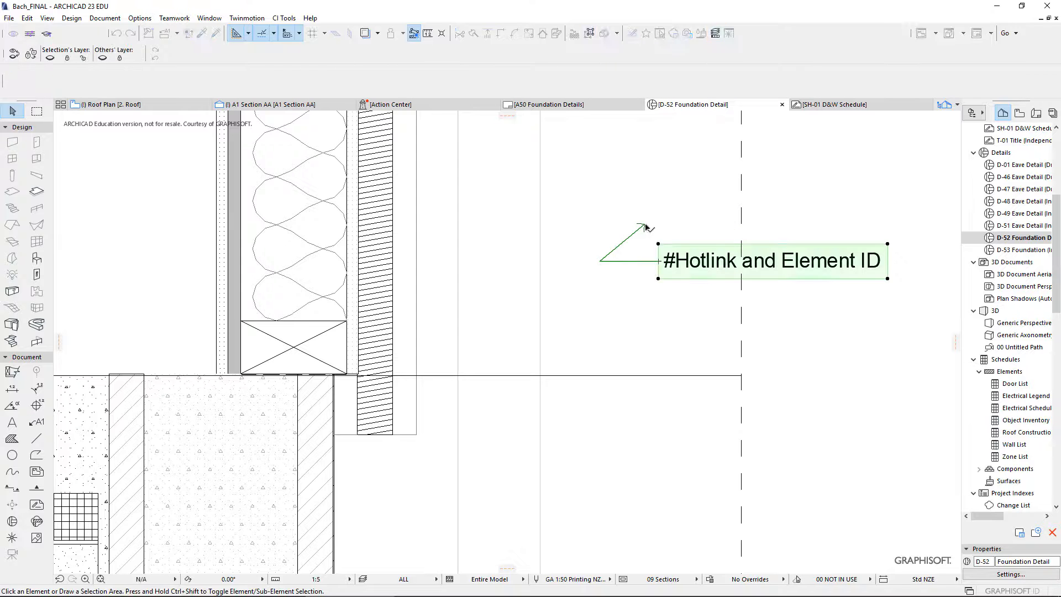
{"action": "left_click", "coordinate": [645, 226]}
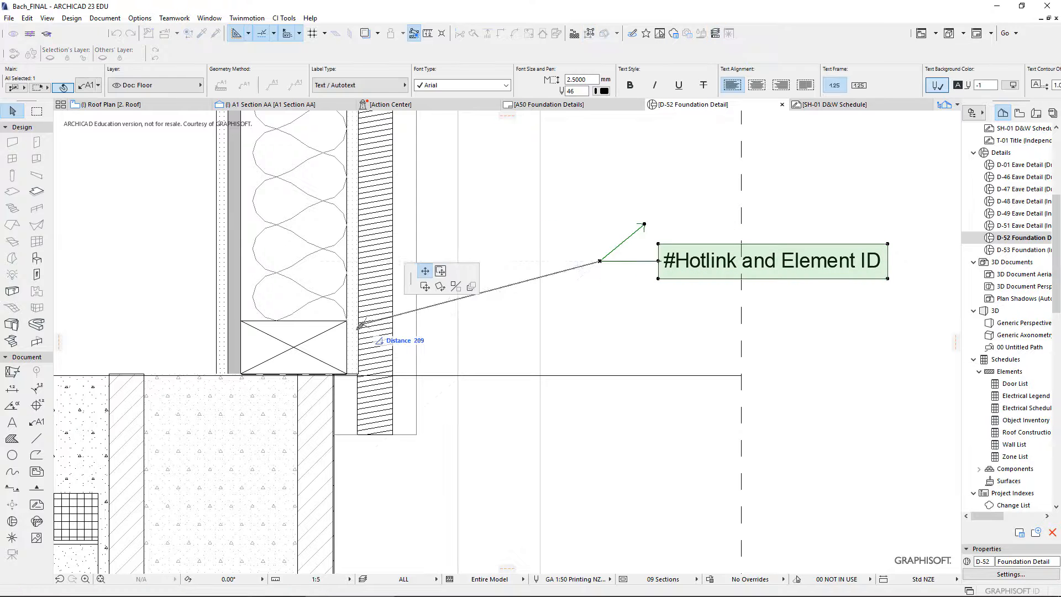
{"action": "left_click", "coordinate": [334, 347]}
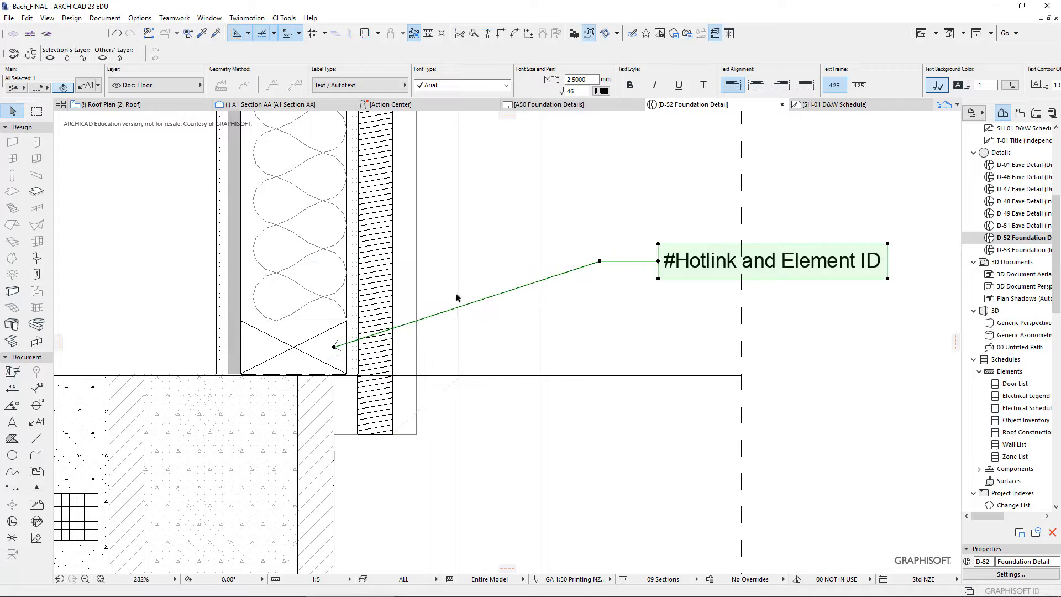
{"action": "left_click", "coordinate": [602, 261]}
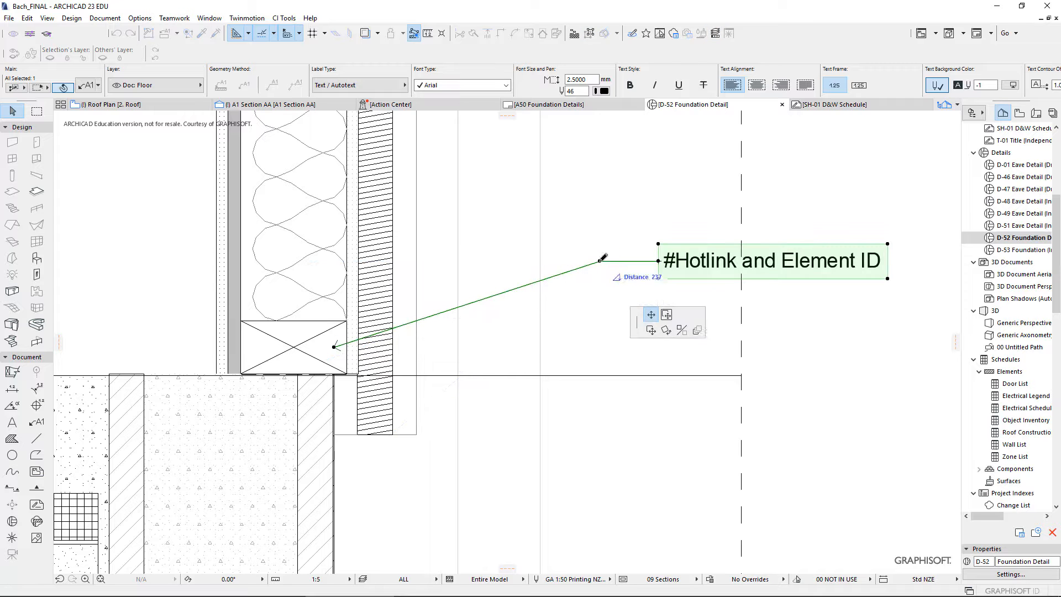
{"action": "left_click", "coordinate": [588, 346]}
{"action": "left_click", "coordinate": [647, 348]}
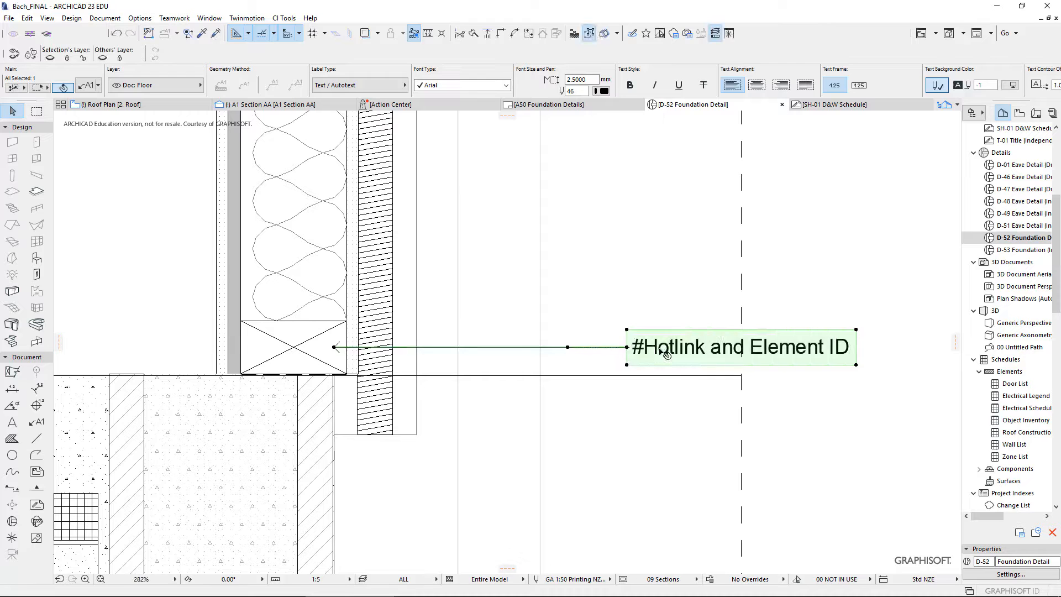
Step: Replace the label's text with "90x45 H3.2 bottom plate"
{"action": "double_click", "coordinate": [660, 349]}
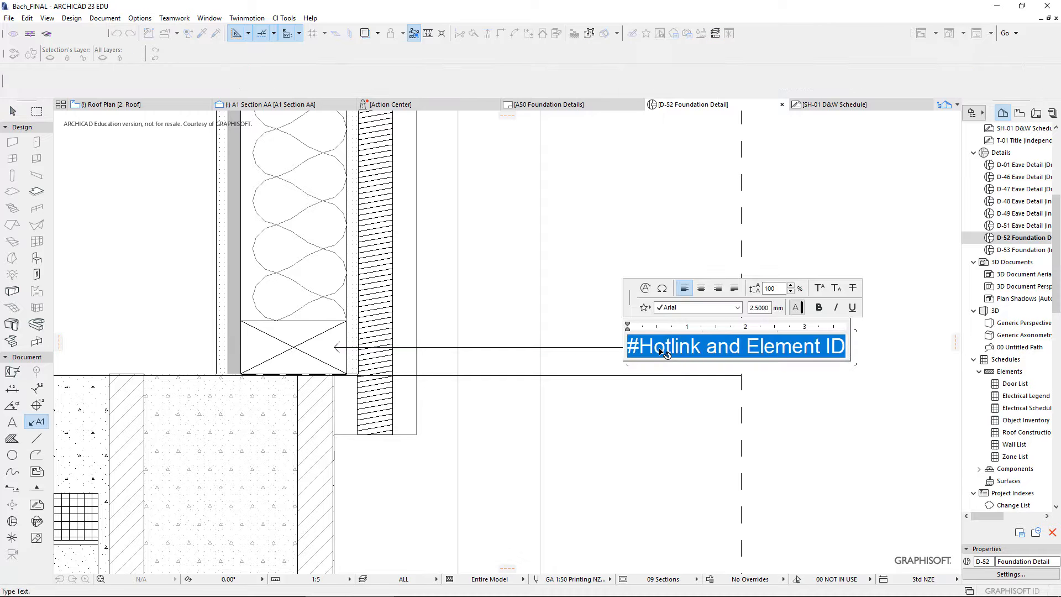
{"action": "type", "text": "90x45"}
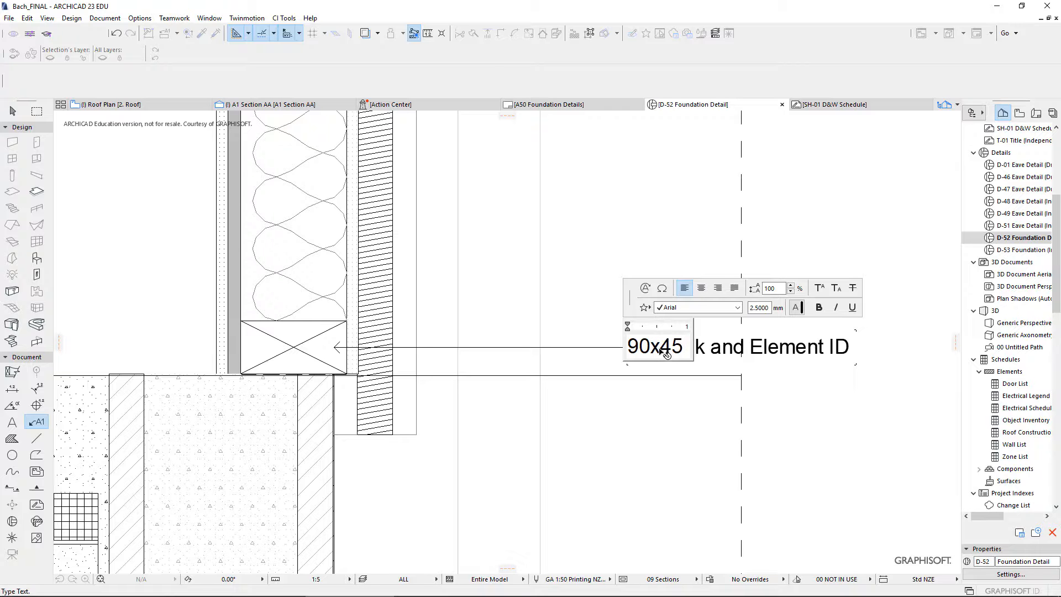
{"action": "type", "text": " H3."}
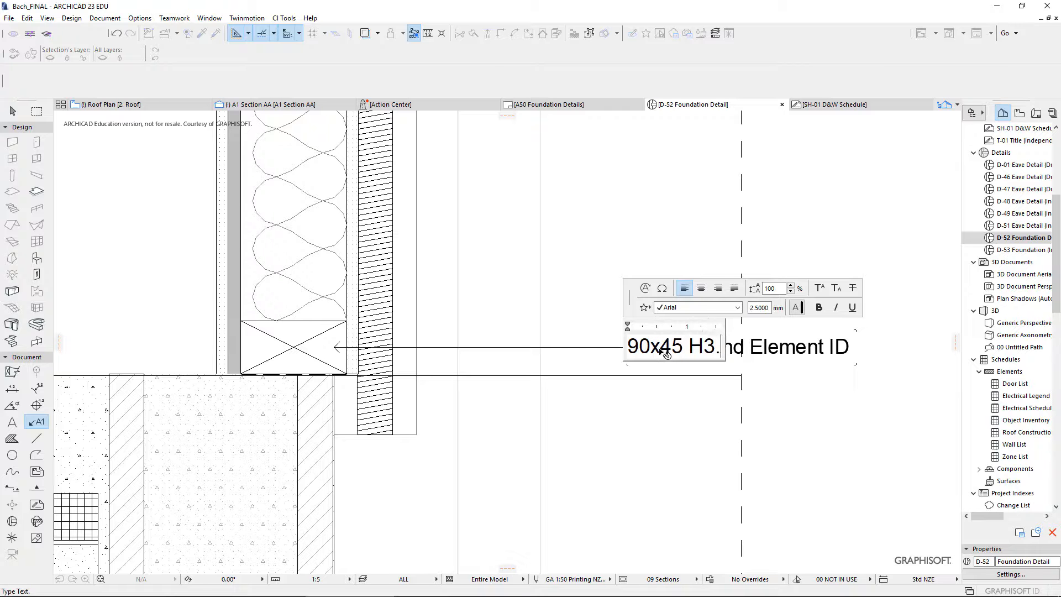
{"action": "type", "text": "2 bo"}
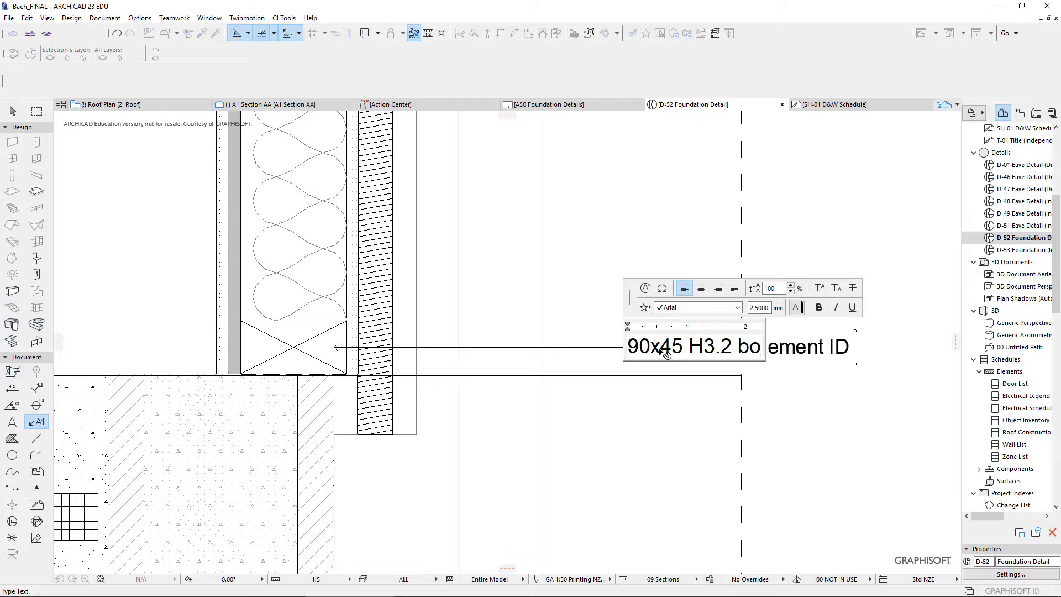
{"action": "type", "text": "ttom pla"}
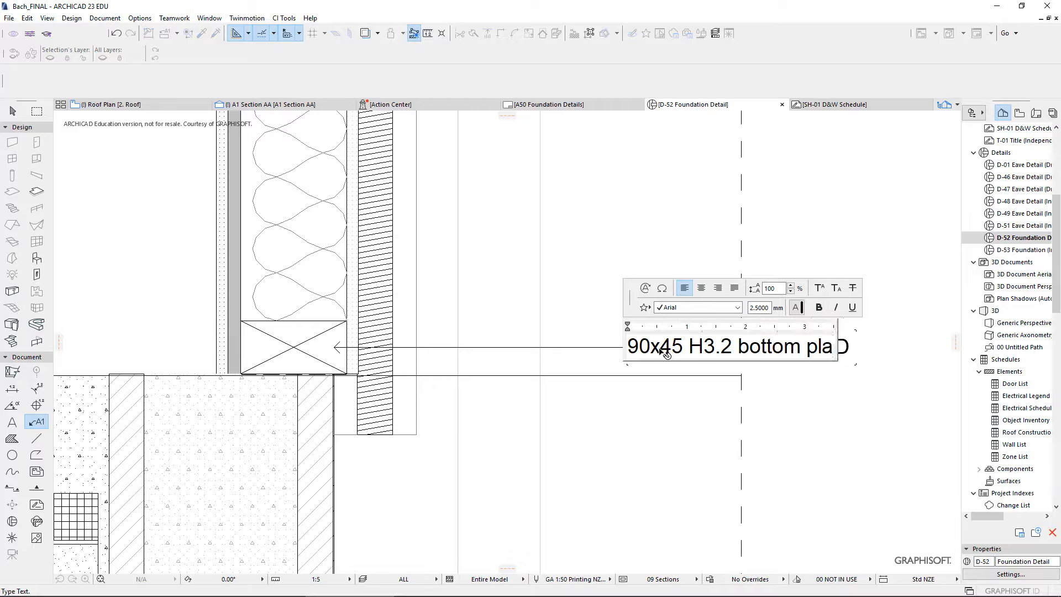
{"action": "type", "text": "te"}
{"action": "key", "text": "Return"}
{"action": "key", "text": "BackSpace"}
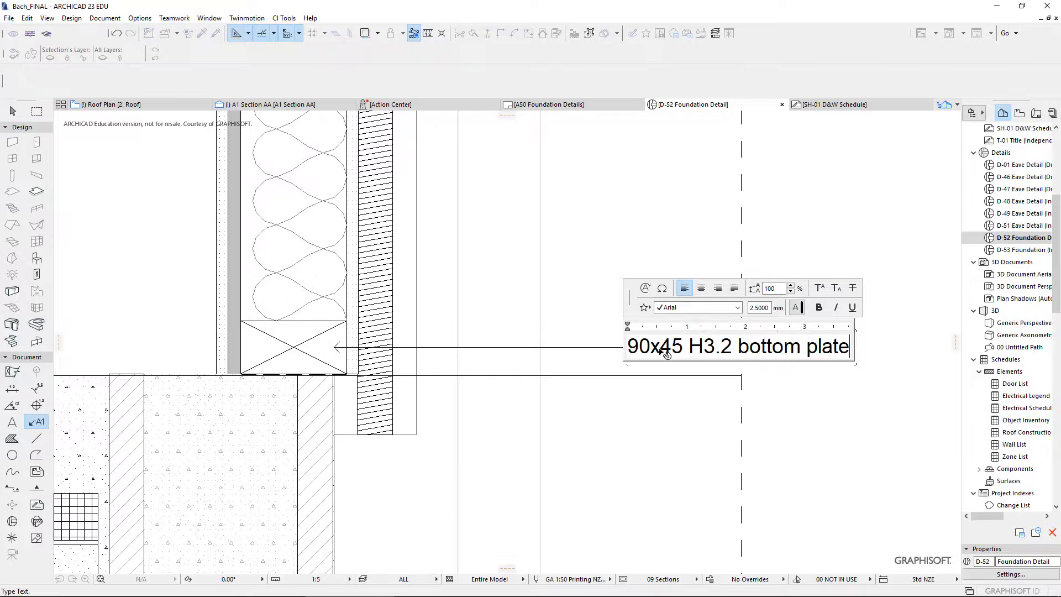
{"action": "left_click", "coordinate": [12, 111]}
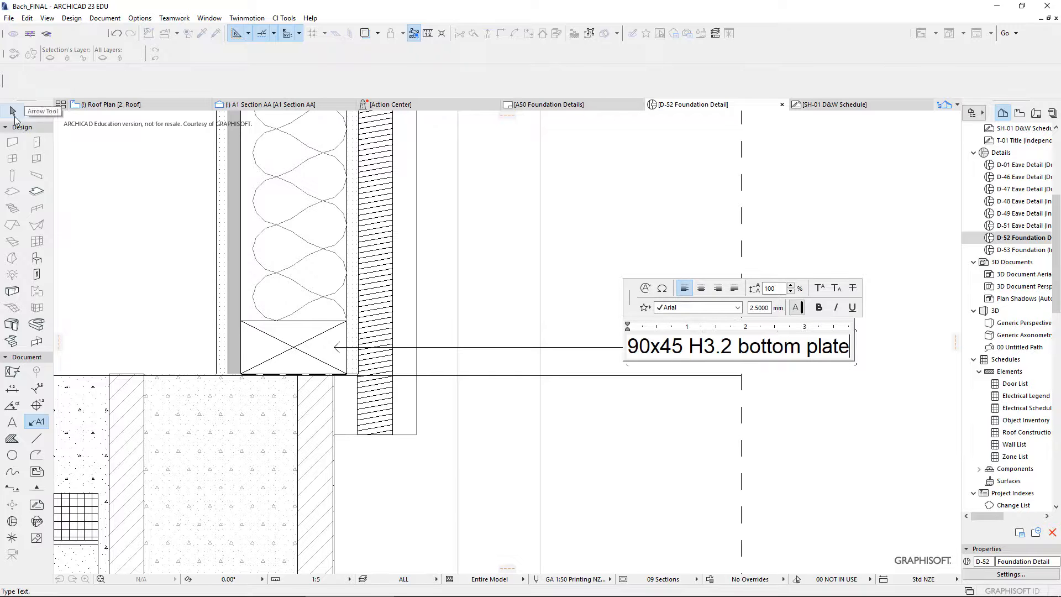
{"action": "left_click", "coordinate": [522, 273]}
Step: Copy the bottom plate label directly above the original, and point the copy's leader horizontally at the outer face of the weatherboard cladding
{"action": "left_click", "coordinate": [670, 351]}
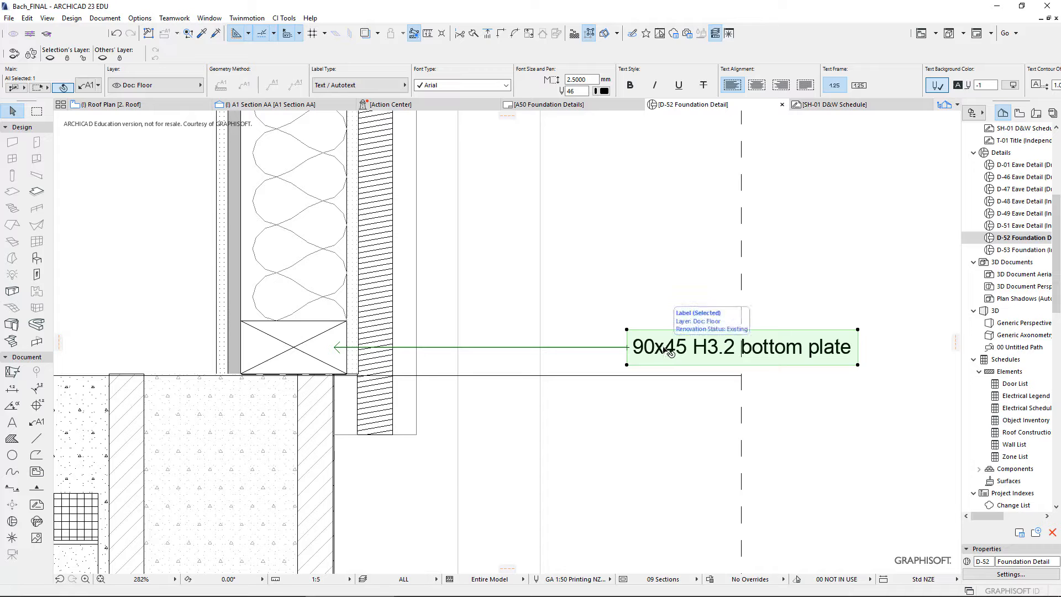
{"action": "left_click_drag", "start_coordinate": [664, 347], "coordinate": [664, 321]}
{"action": "key", "text": "Escape"}
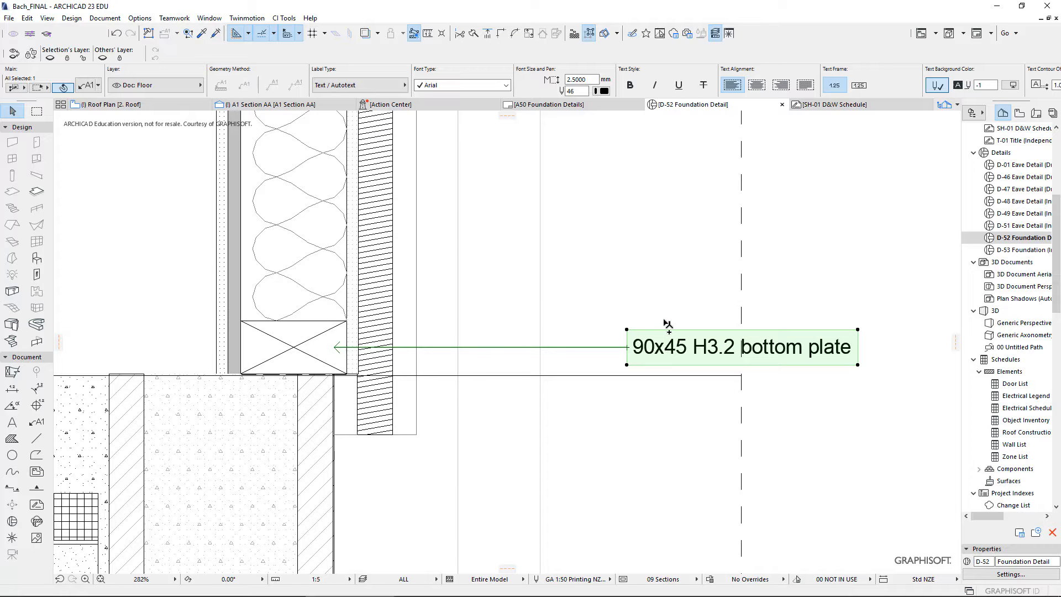
{"action": "left_click_drag", "start_coordinate": [661, 344], "coordinate": [670, 254]}
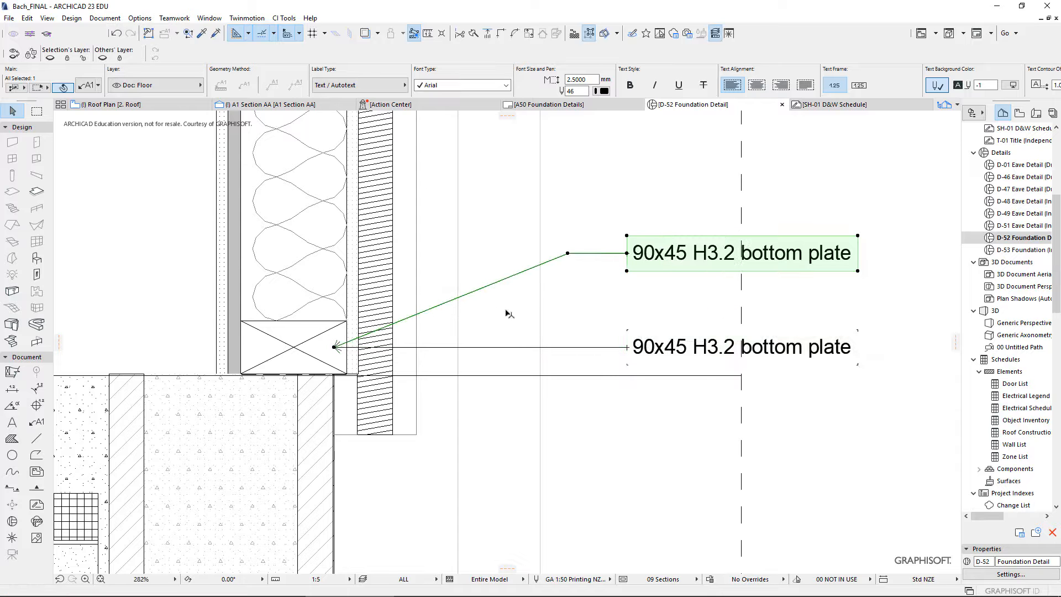
{"action": "left_click", "coordinate": [335, 348]}
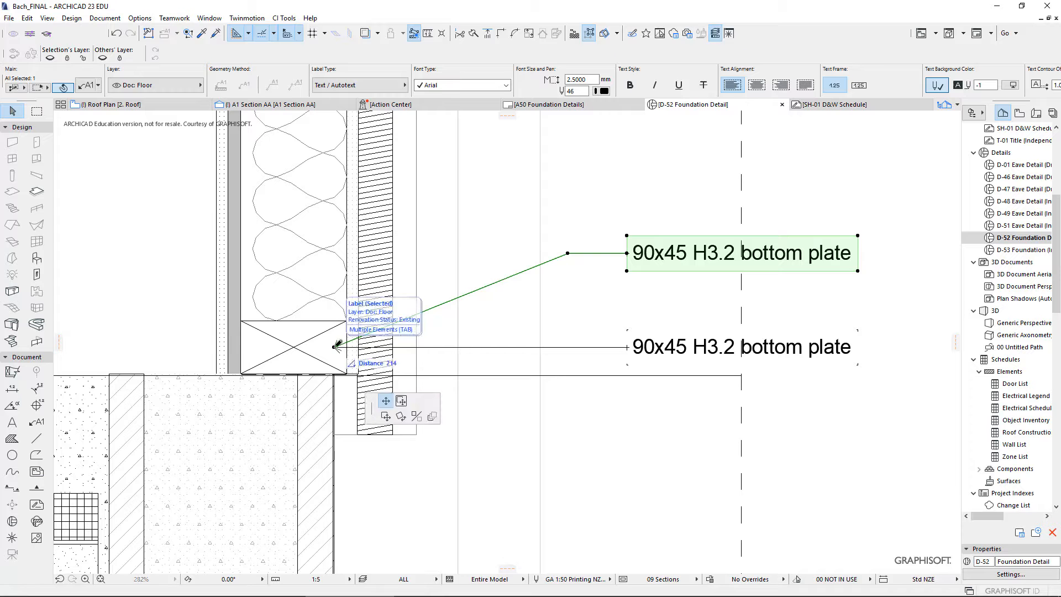
{"action": "left_click", "coordinate": [396, 253]}
Step: Replace the upper label's text with "150 Linea weatherboard on 20mm" and a second line reading "ventilated cavity"
{"action": "double_click", "coordinate": [651, 254]}
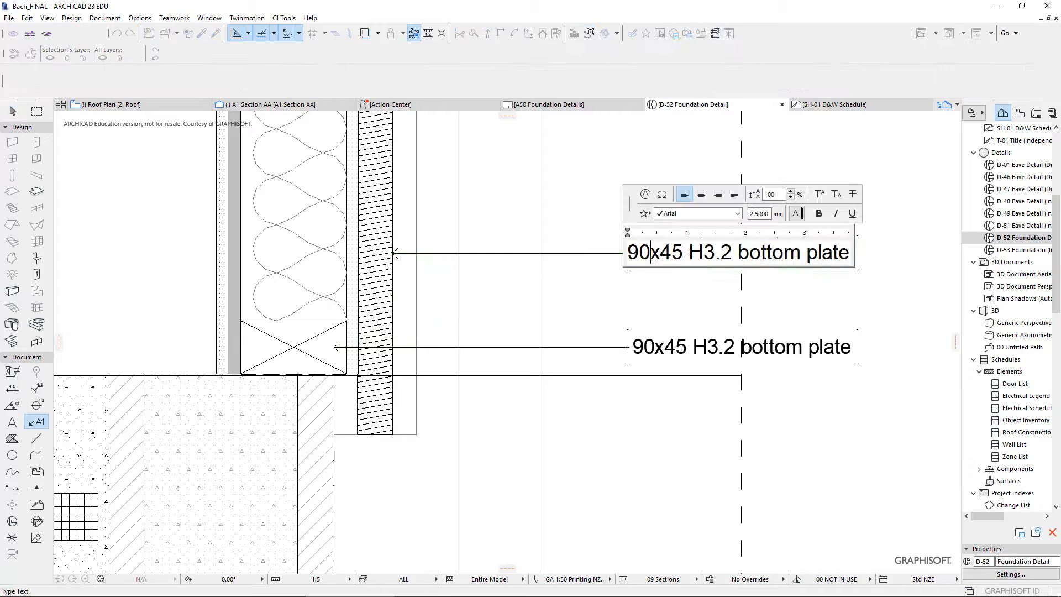
{"action": "left_click_drag", "start_coordinate": [629, 252], "coordinate": [915, 252]}
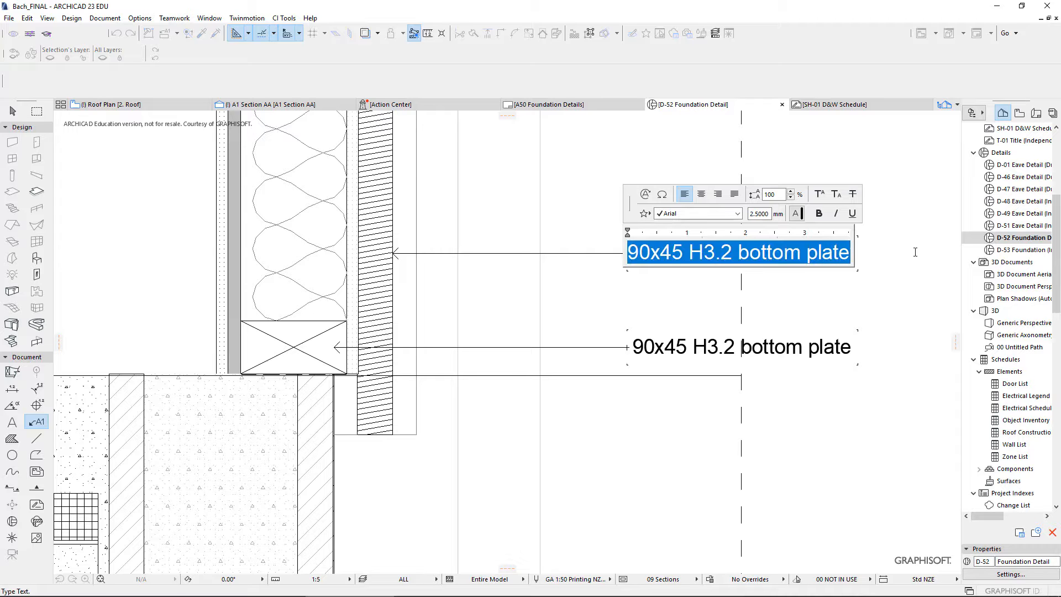
{"action": "type", "text": "1"}
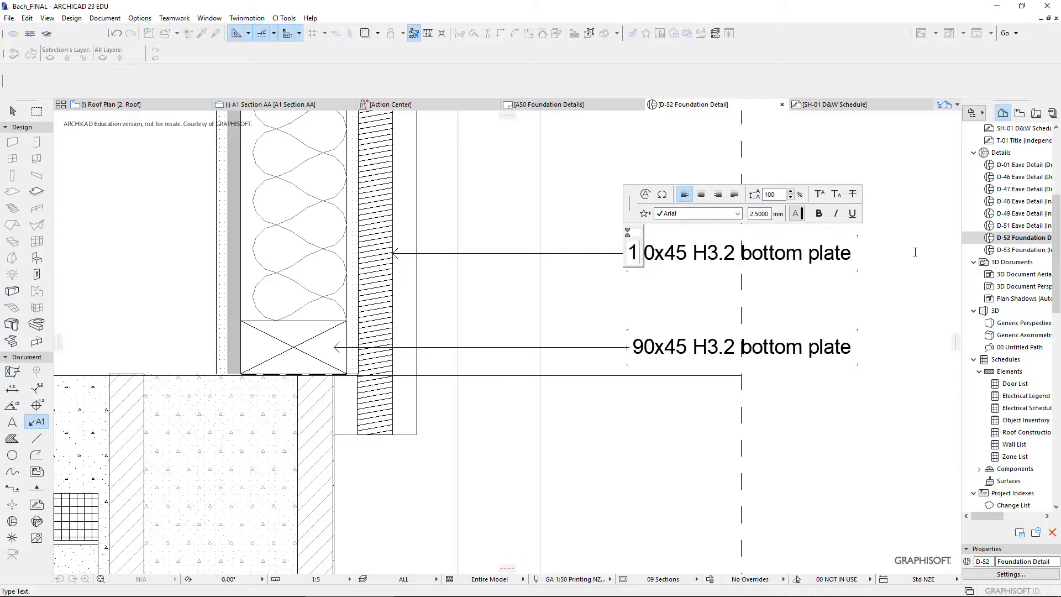
{"action": "type", "text": "50"}
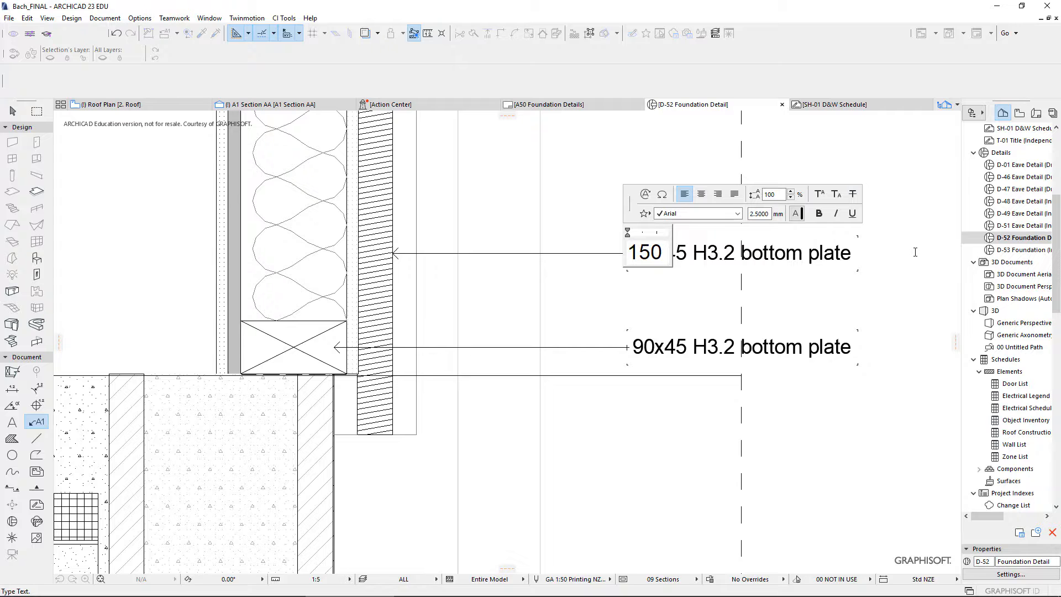
{"action": "type", "text": "Linea"}
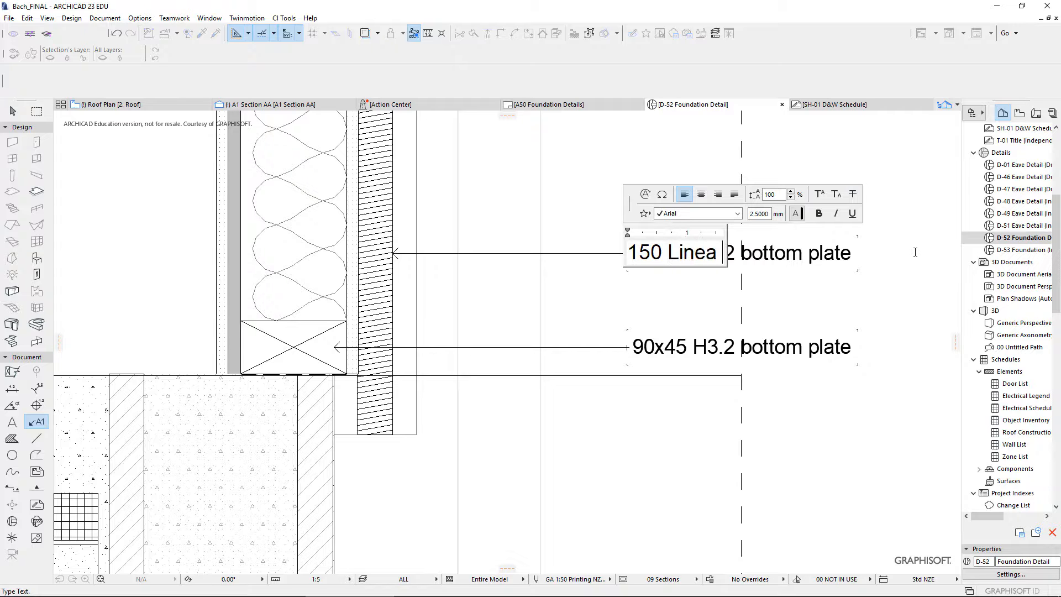
{"action": "type", "text": " weather"}
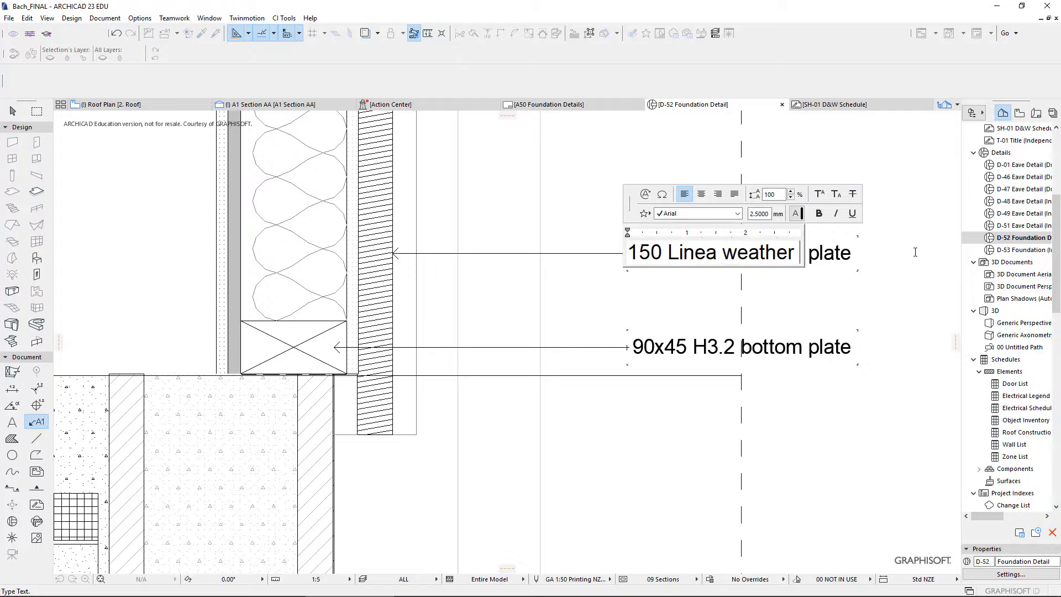
{"action": "key", "text": "BackSpace"}
{"action": "type", "text": "board in"}
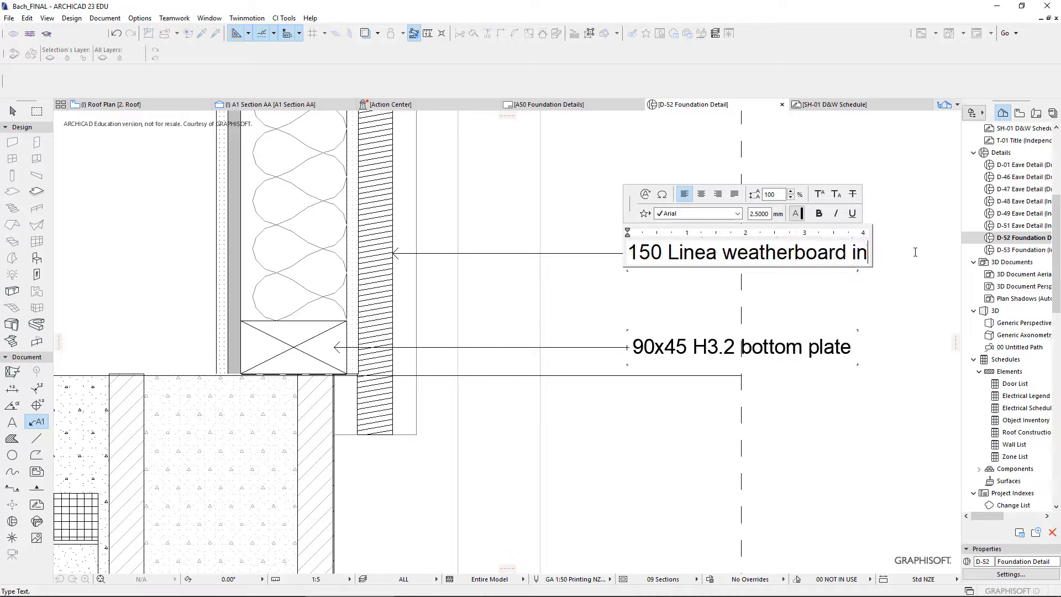
{"action": "key", "text": "BackSpace"}
{"action": "key", "text": "BackSpace"}
{"action": "type", "text": "on "}
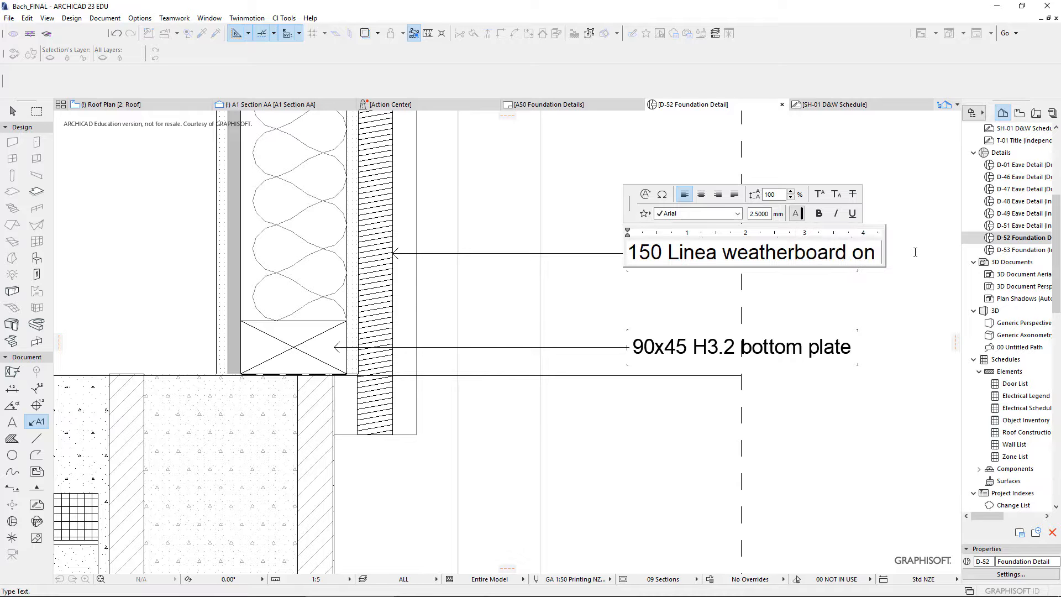
{"action": "type", "text": "1"}
{"action": "key", "text": "BackSpace"}
{"action": "type", "text": "20"}
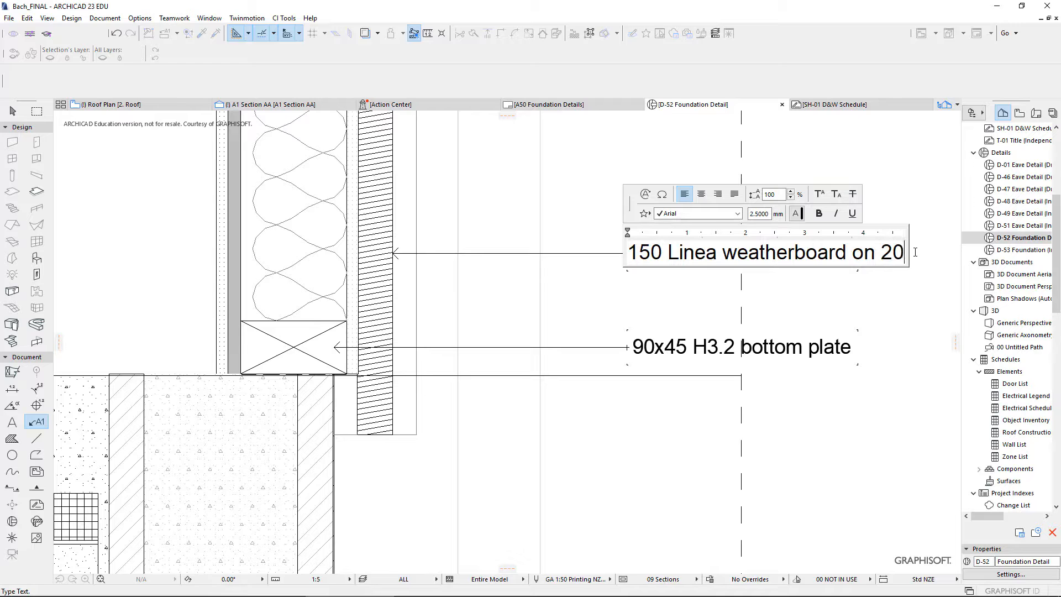
{"action": "type", "text": "mm"}
{"action": "key", "text": "Return"}
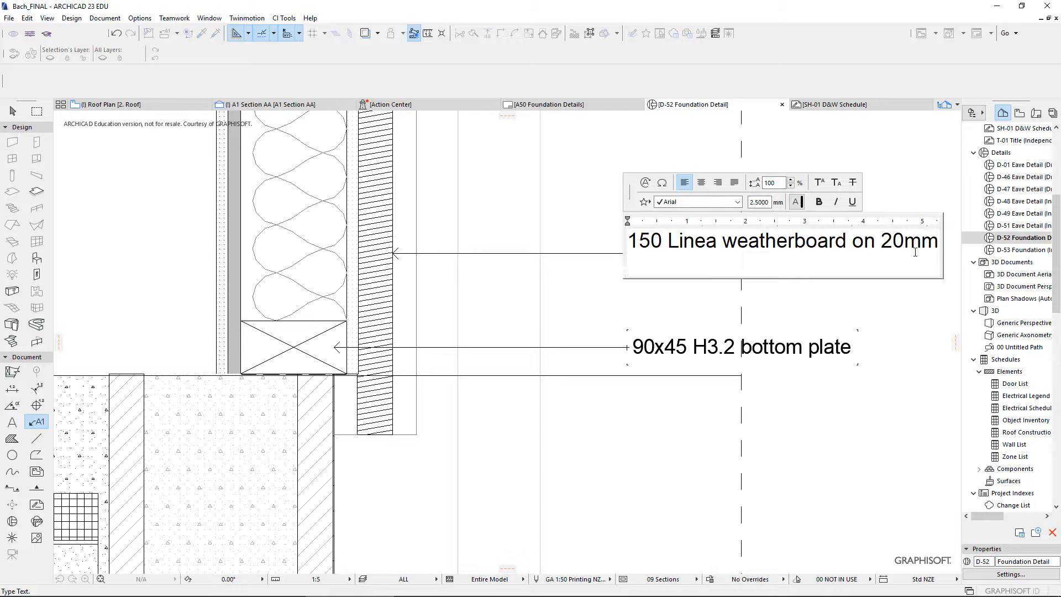
{"action": "type", "text": "ventil"}
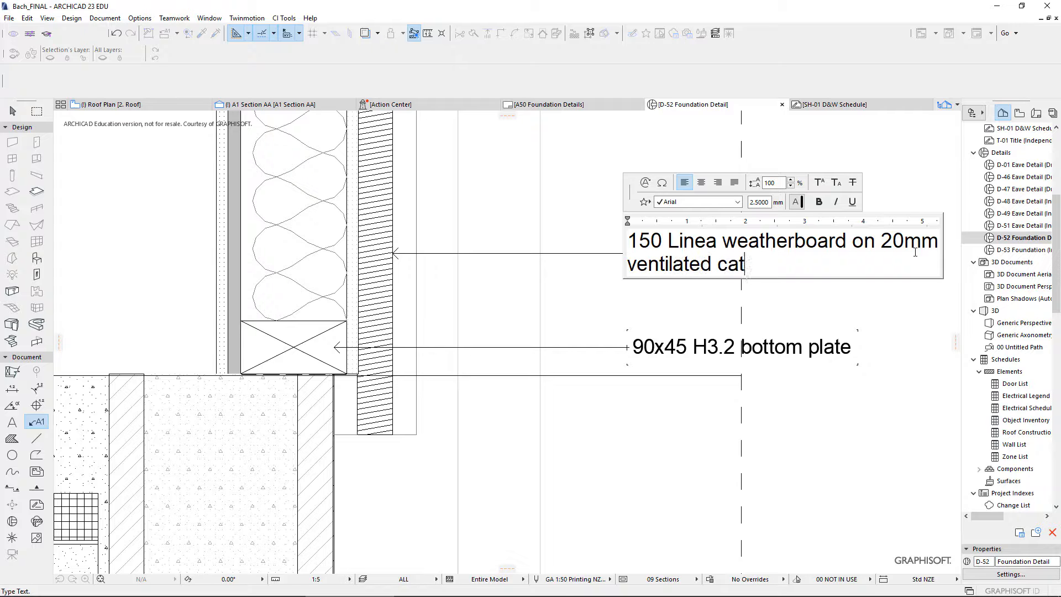
{"action": "type", "text": "ated cavity"}
{"action": "left_click", "coordinate": [13, 111]}
Step: Move the weatherboard label's arrow tip horizontally from the cladding's outer face to inside the hatched cladding
{"action": "left_click", "coordinate": [627, 252]}
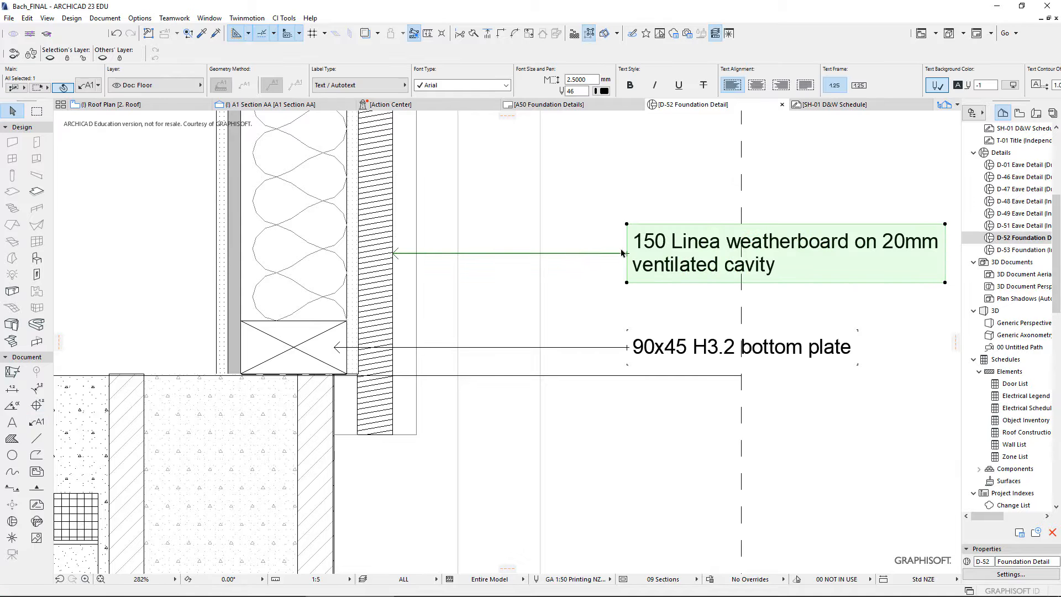
{"action": "scroll", "coordinate": [679, 266], "scroll_direction": "down", "scroll_amount": 5}
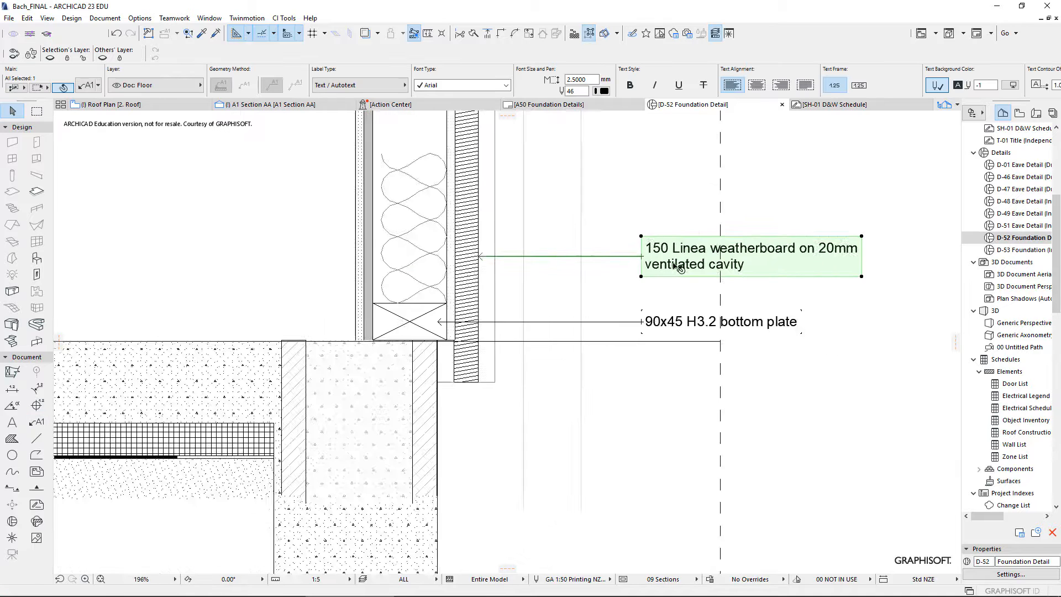
{"action": "scroll", "coordinate": [547, 261], "scroll_direction": "up", "scroll_amount": 5}
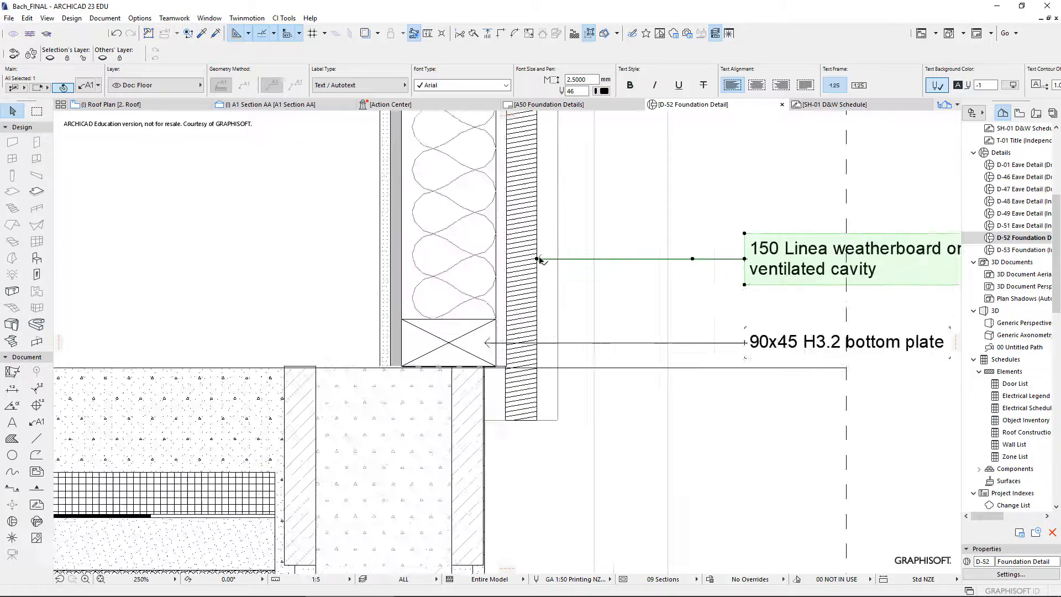
{"action": "left_click", "coordinate": [536, 259]}
{"action": "left_click", "coordinate": [515, 259]}
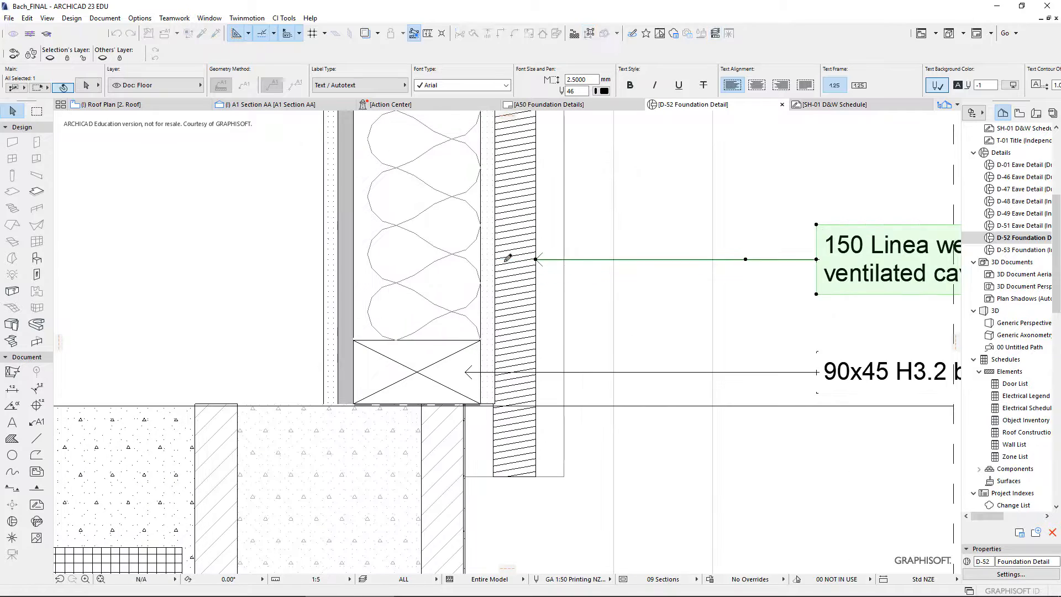
{"action": "scroll", "coordinate": [537, 287], "scroll_direction": "down", "scroll_amount": 3}
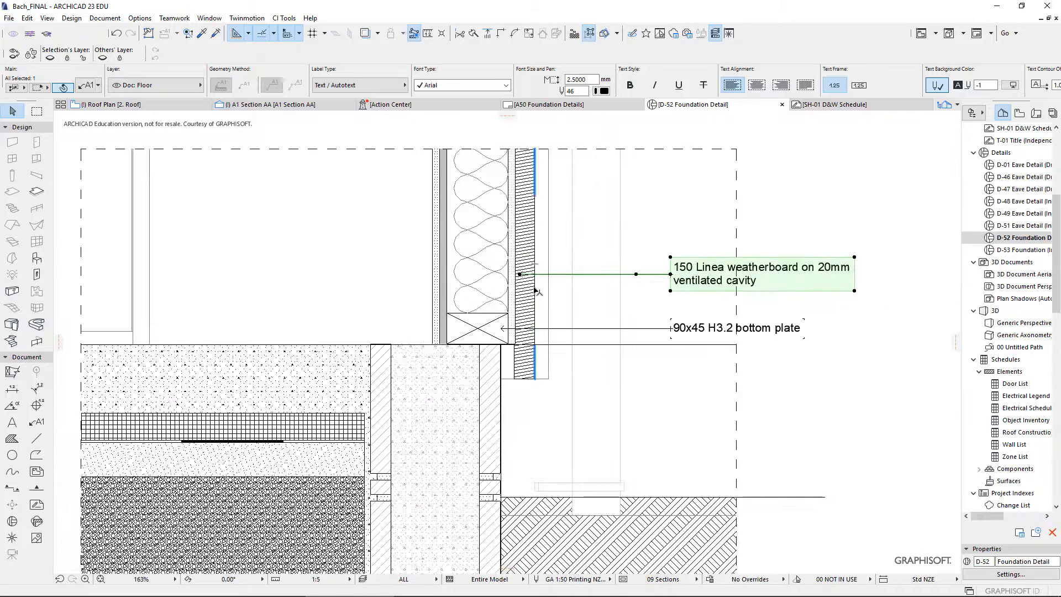
Step: Place a 45 x 90 CI Tools Timber Member detail element from 01 Core Elements over the cladding above the bottom plate
{"action": "left_click", "coordinate": [5, 373]}
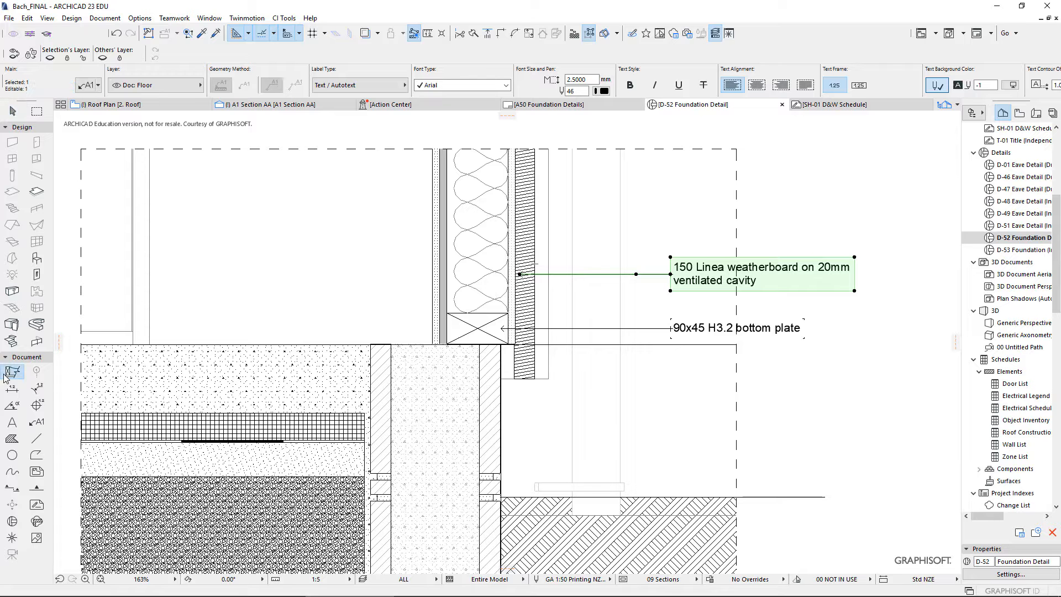
{"action": "double_click", "coordinate": [11, 373]}
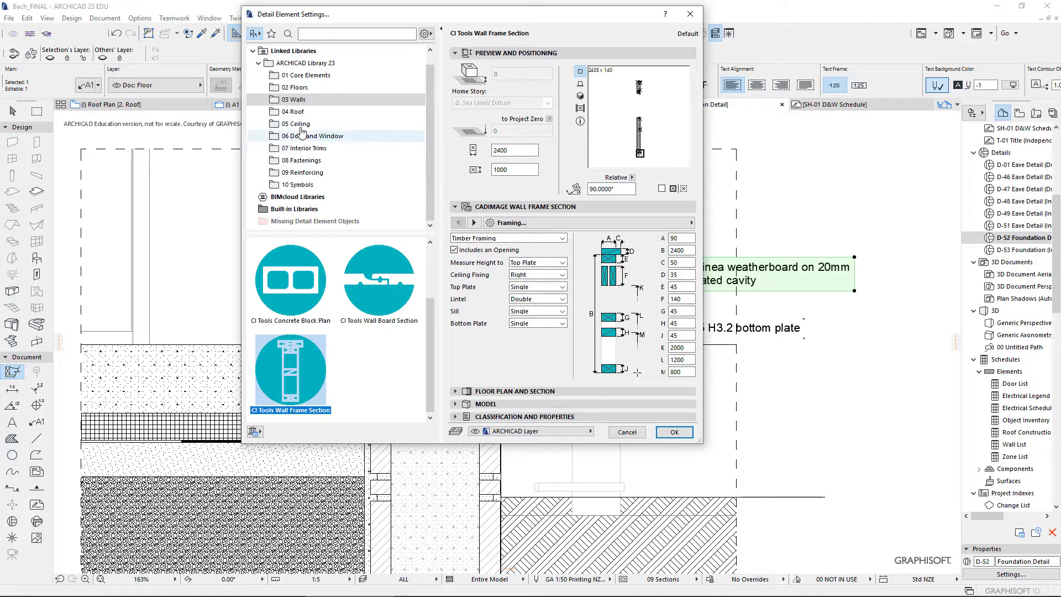
{"action": "left_click", "coordinate": [306, 75]}
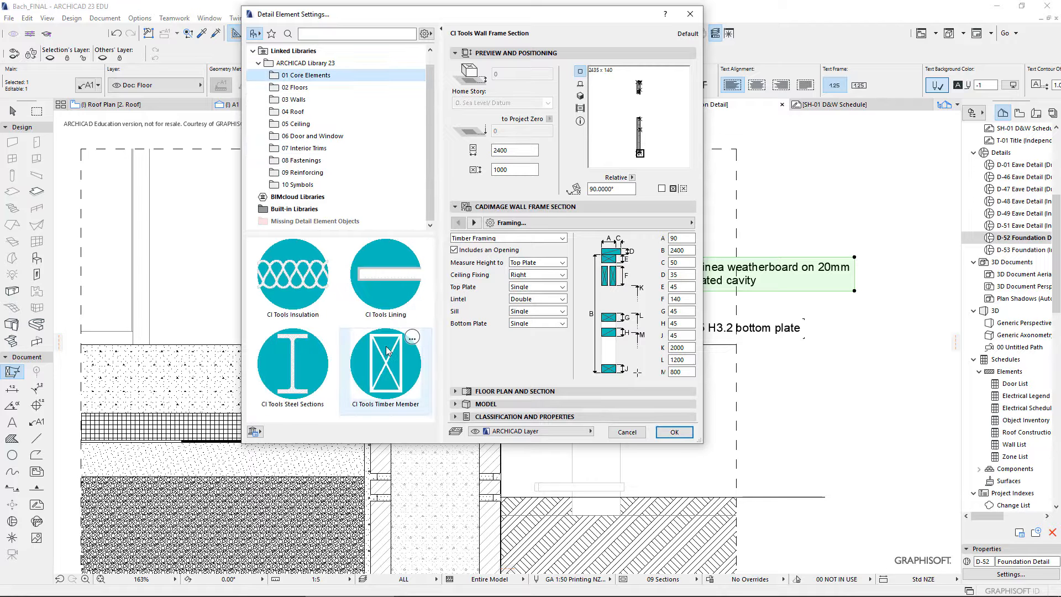
{"action": "left_click", "coordinate": [387, 375]}
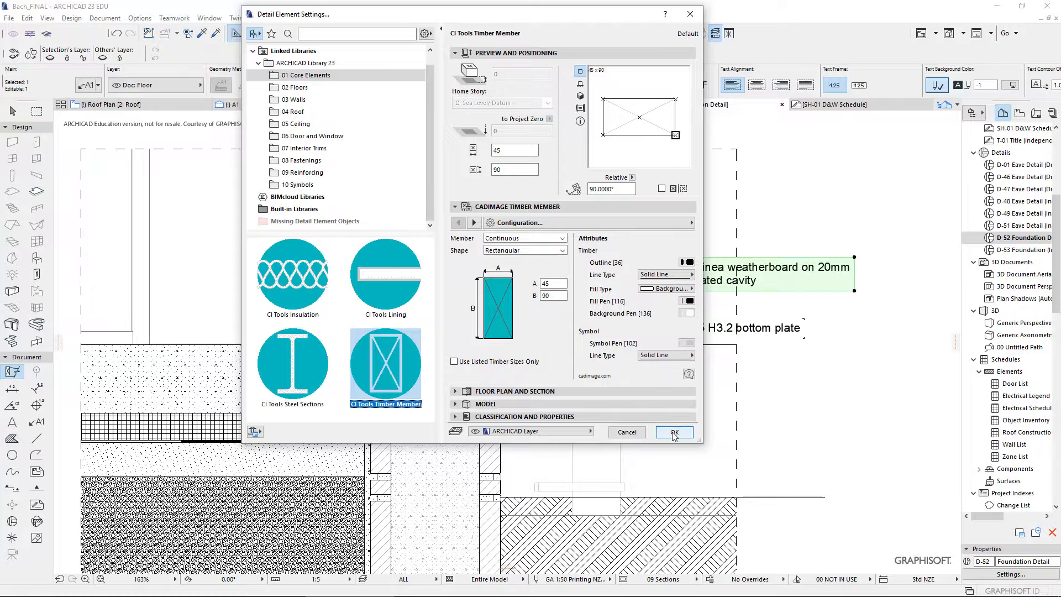
{"action": "left_click", "coordinate": [675, 432]}
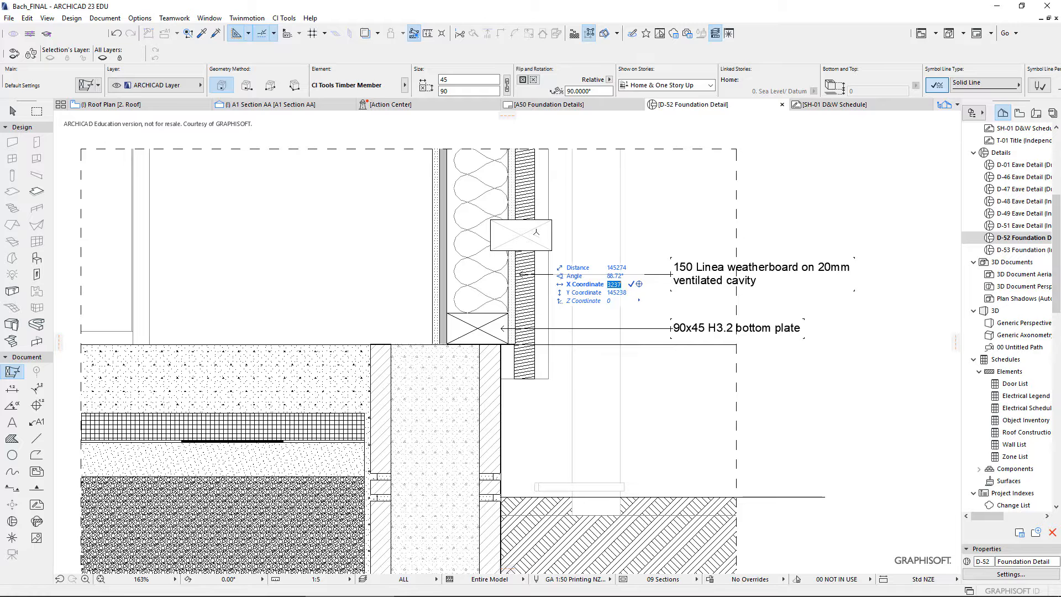
{"action": "key", "text": "Escape"}
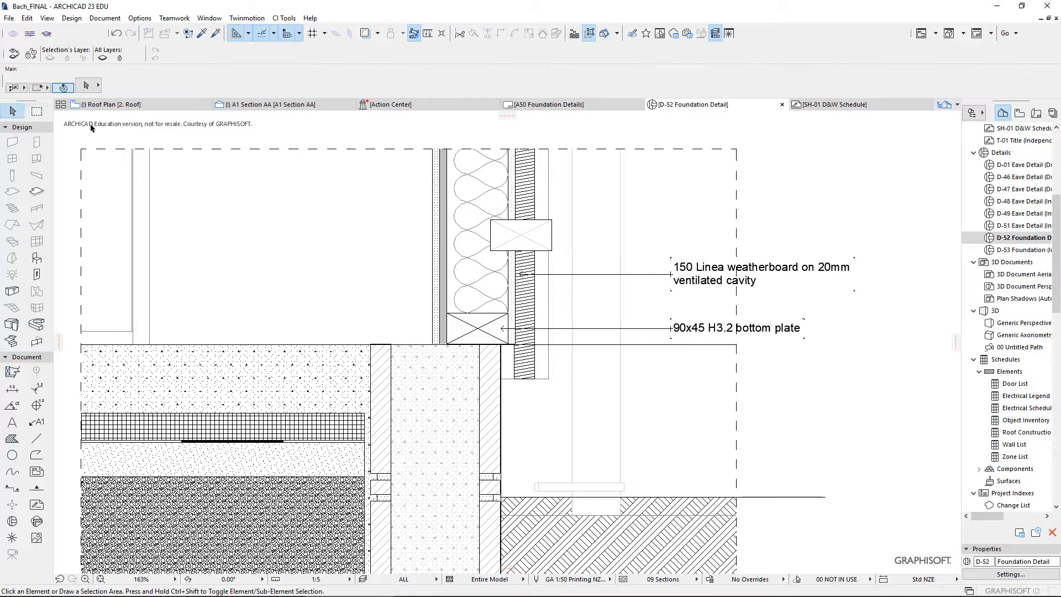
Step: Move the new timber member horizontally into the clear area outside the cladding
{"action": "left_click", "coordinate": [513, 224]}
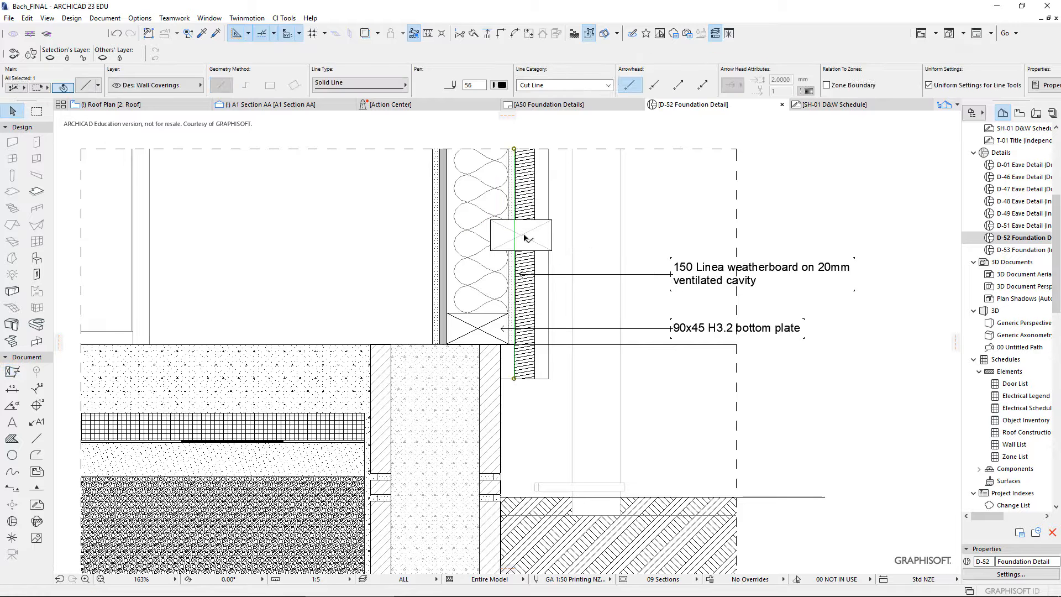
{"action": "left_click", "coordinate": [525, 238]}
{"action": "left_click", "coordinate": [539, 232]}
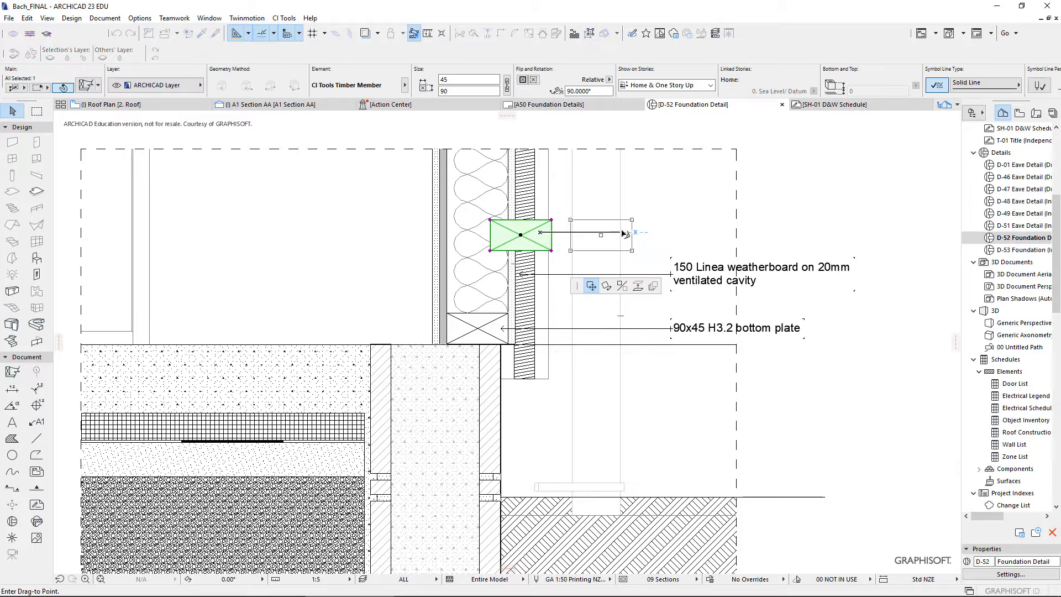
{"action": "left_click", "coordinate": [623, 233]}
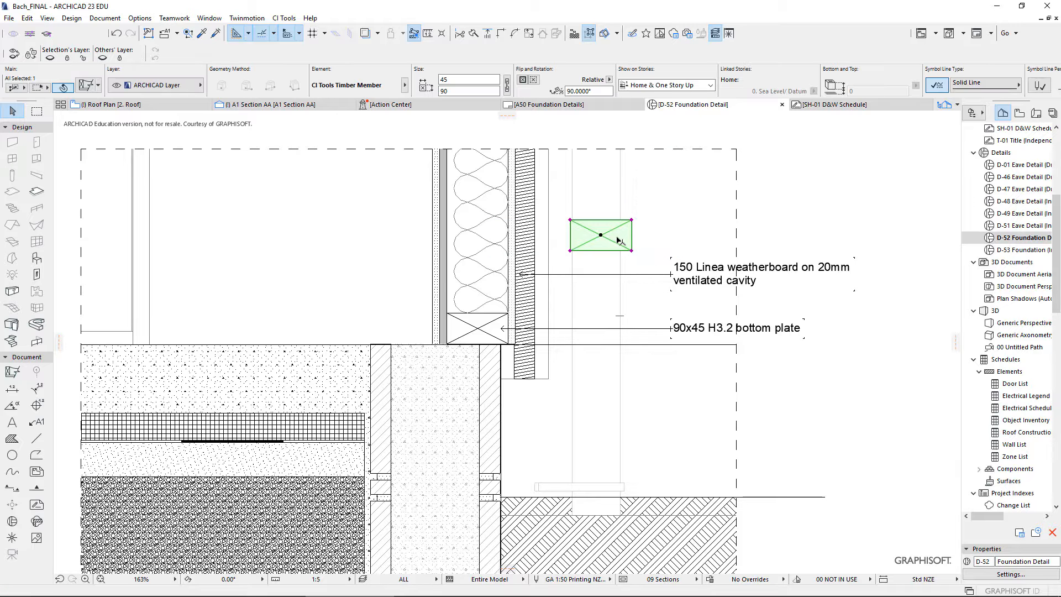
Step: Stretch the timber member's 90 mm side down to 15 mm and move it against the cladding's inner edge, level with the bottom plate
{"action": "scroll", "coordinate": [616, 238], "scroll_direction": "up", "scroll_amount": 5}
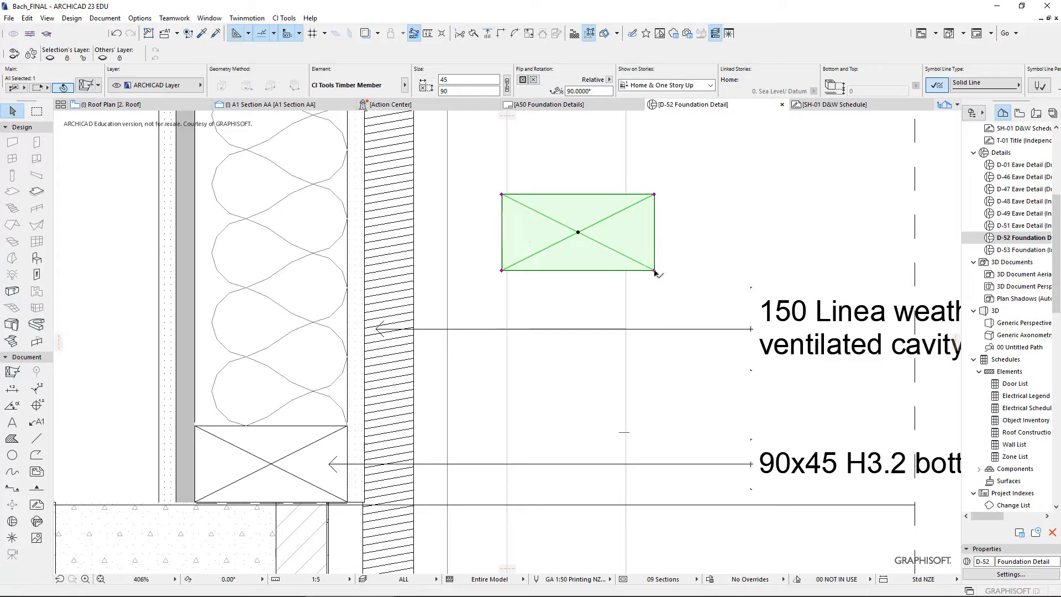
{"action": "left_click", "coordinate": [654, 270]}
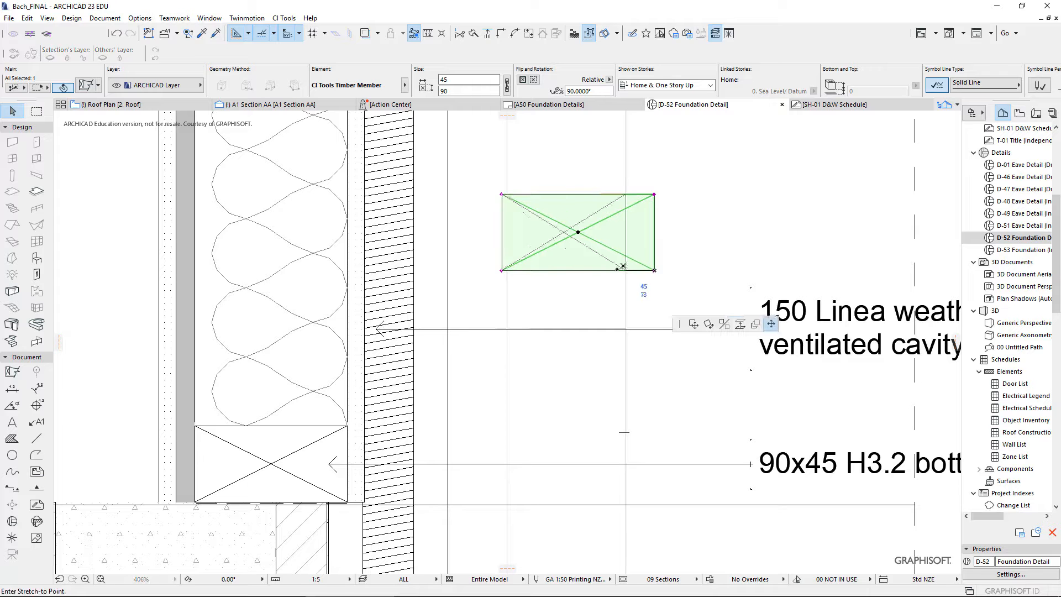
{"action": "left_click", "coordinate": [537, 266]}
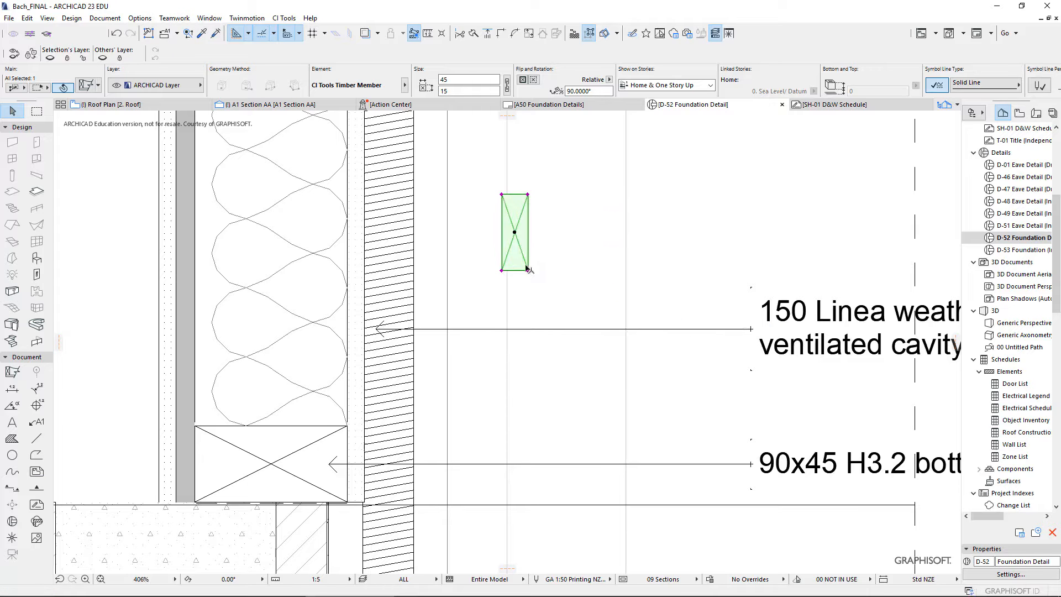
{"action": "left_click", "coordinate": [528, 259]}
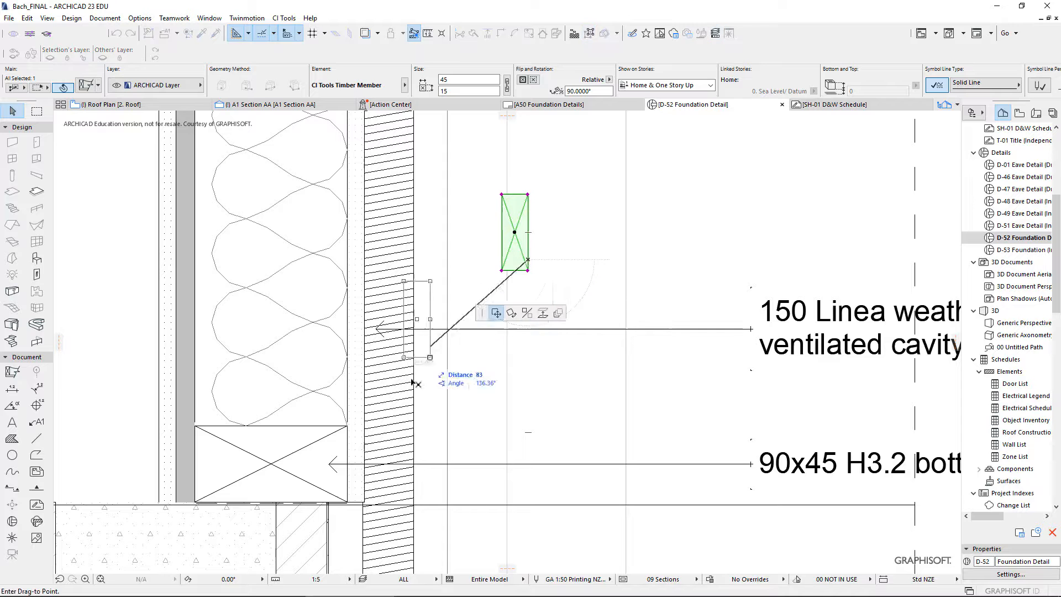
{"action": "left_click", "coordinate": [390, 491]}
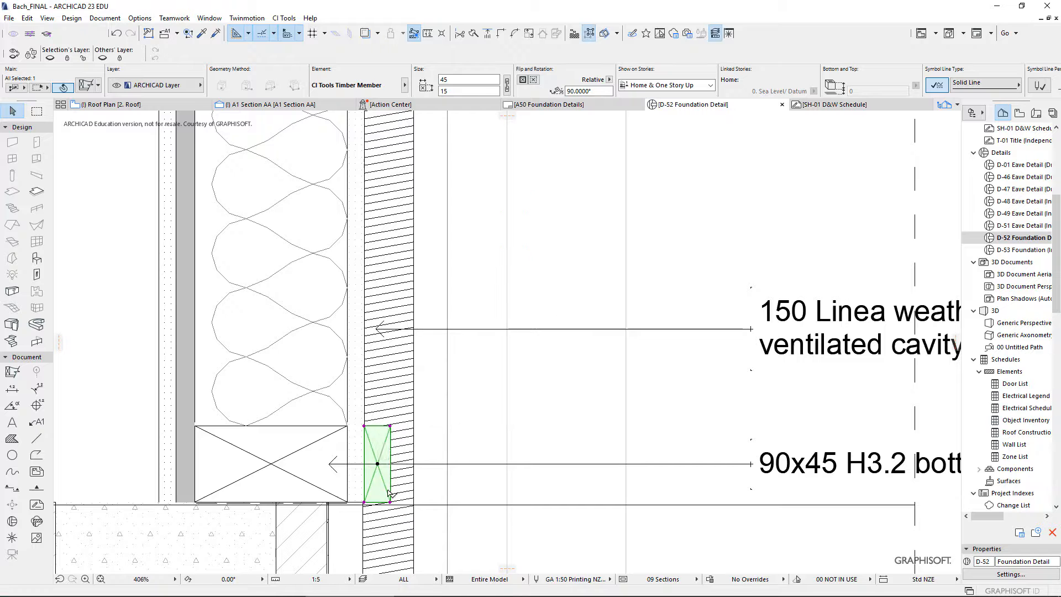
Step: Copy the timber member up along the cladding, and stretch the original upward past the copy to 221 mm long
{"action": "mouse_move", "coordinate": [385, 450]}
{"action": "left_mouse_down"}
{"action": "mouse_move", "coordinate": [385, 160]}
{"action": "mouse_move", "coordinate": [400, 434]}
{"action": "mouse_move", "coordinate": [390, 442]}
{"action": "left_mouse_up"}
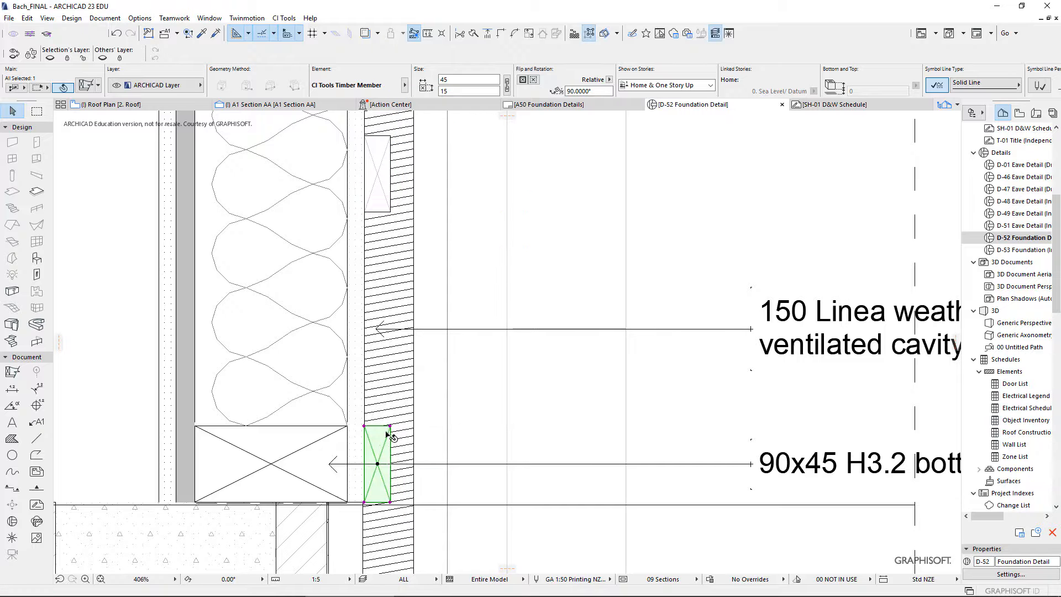
{"action": "left_click", "coordinate": [390, 427]}
{"action": "left_click", "coordinate": [391, 127]}
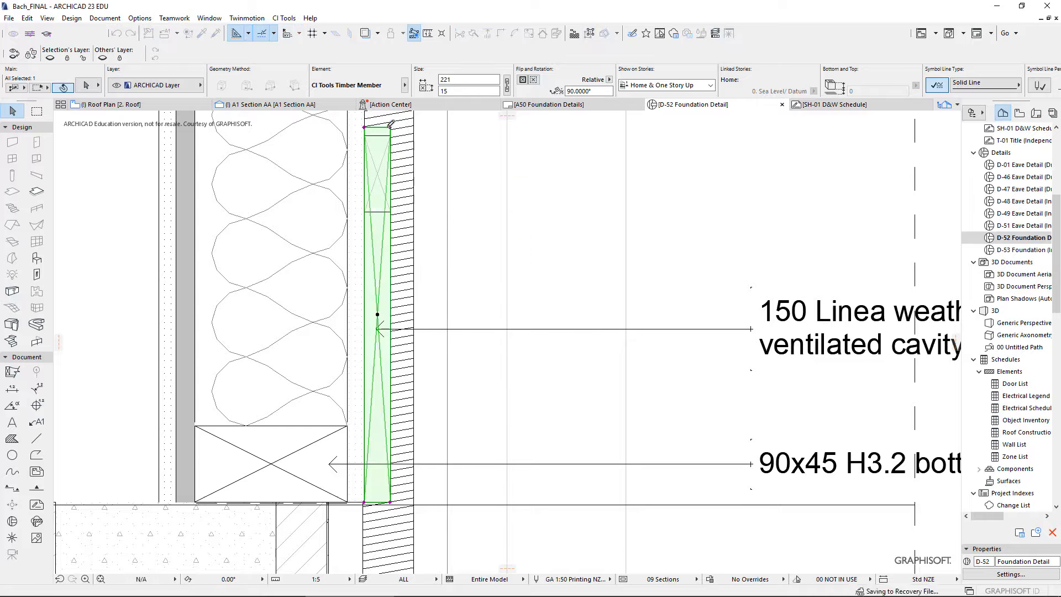
Step: Delete the short copied timber member and select the elongated one behind the weatherboard
{"action": "key", "text": "ctrl+z"}
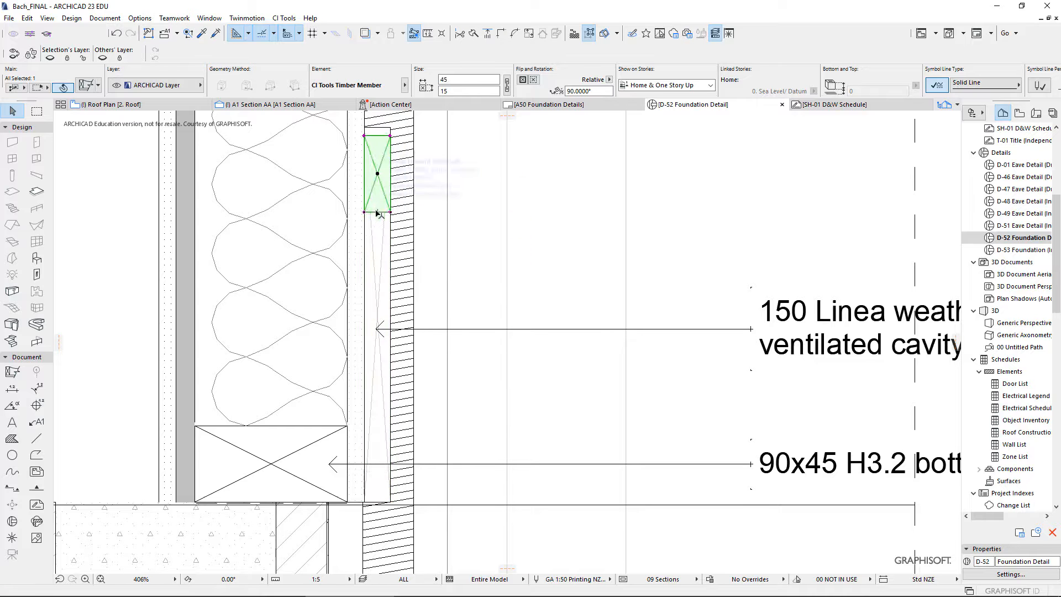
{"action": "left_click", "coordinate": [429, 221]}
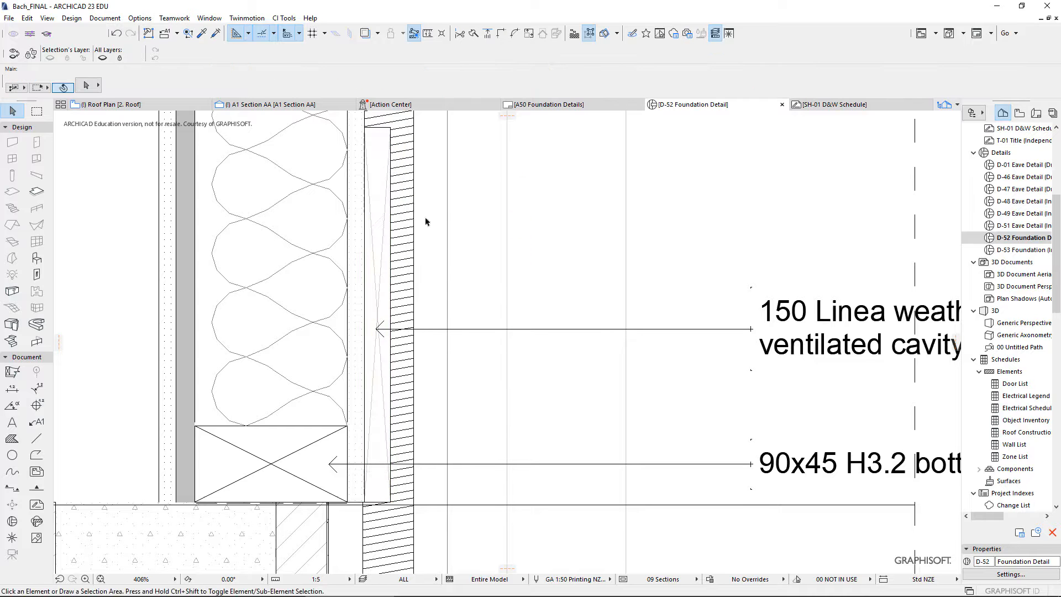
{"action": "left_click", "coordinate": [383, 355]}
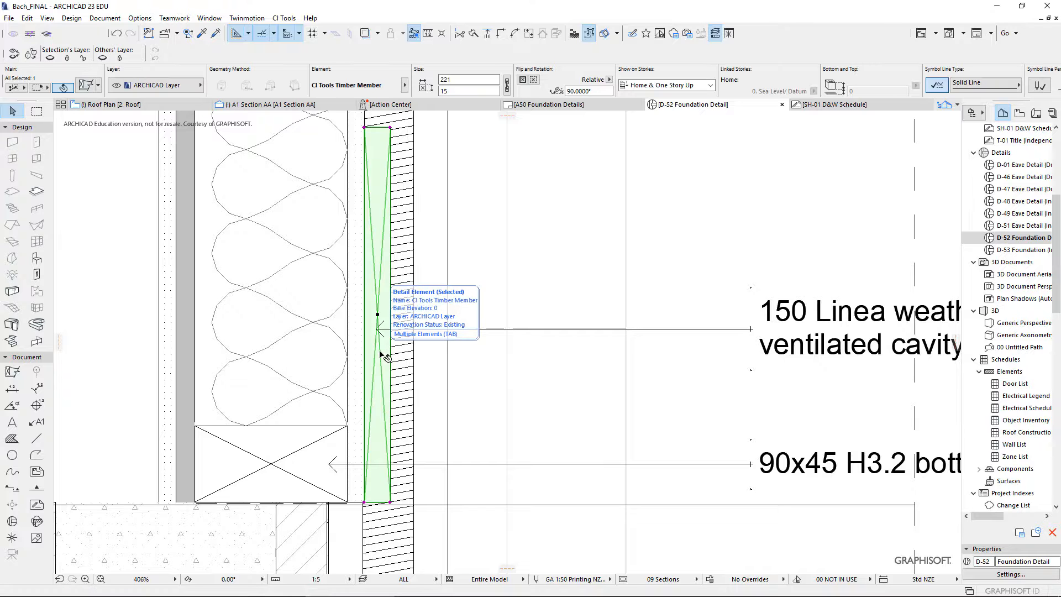
Step: Stretch the timber member behind the weatherboard upward past the detail's upper boundary to 308 mm long
{"action": "scroll", "coordinate": [383, 356], "scroll_direction": "down", "scroll_amount": 3}
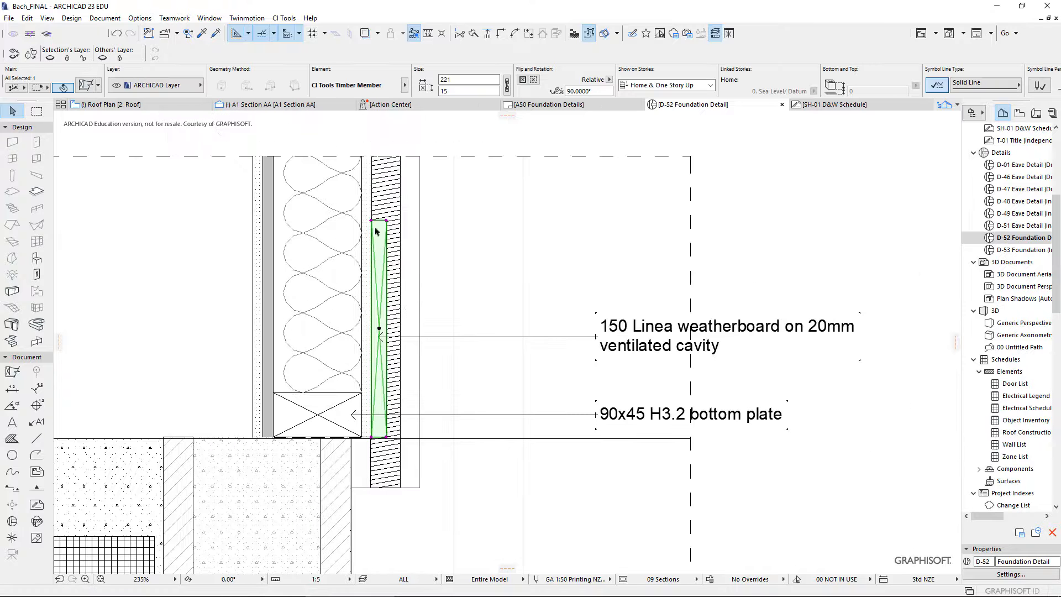
{"action": "left_click", "coordinate": [386, 220]}
{"action": "left_click", "coordinate": [386, 134]}
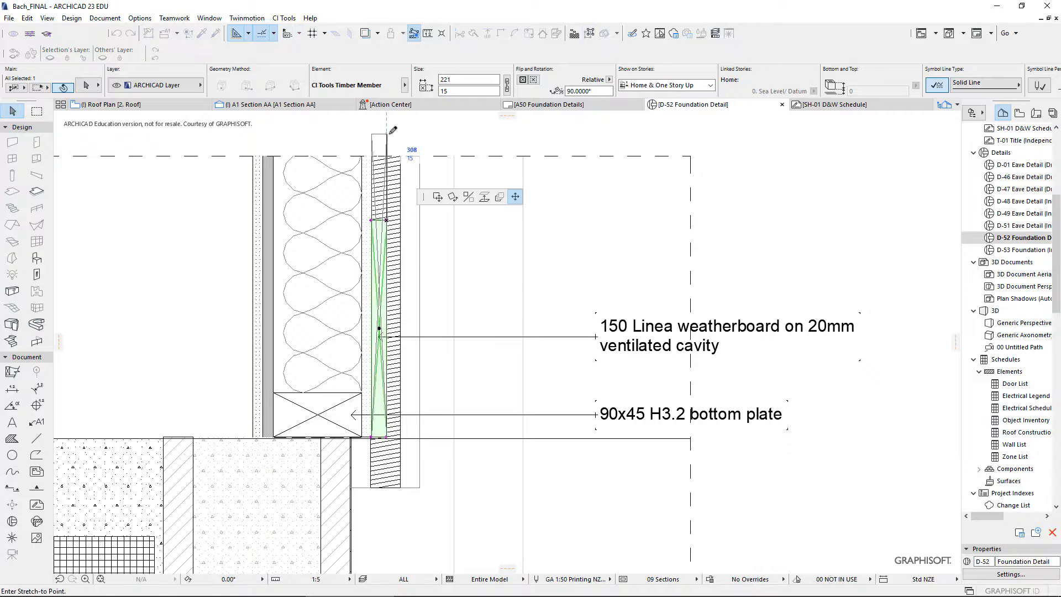
{"action": "left_click", "coordinate": [378, 360]}
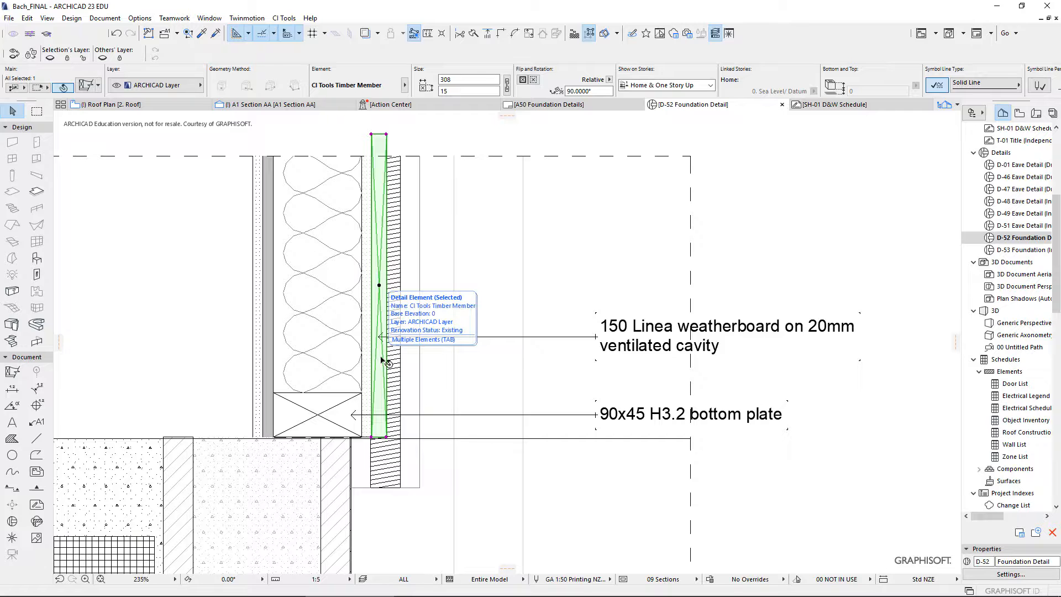
Step: Open the selected timber member's detail element settings and switch it to CI Tools Wall Board Section from the 03 Walls library folder
{"action": "left_click", "coordinate": [12, 373]}
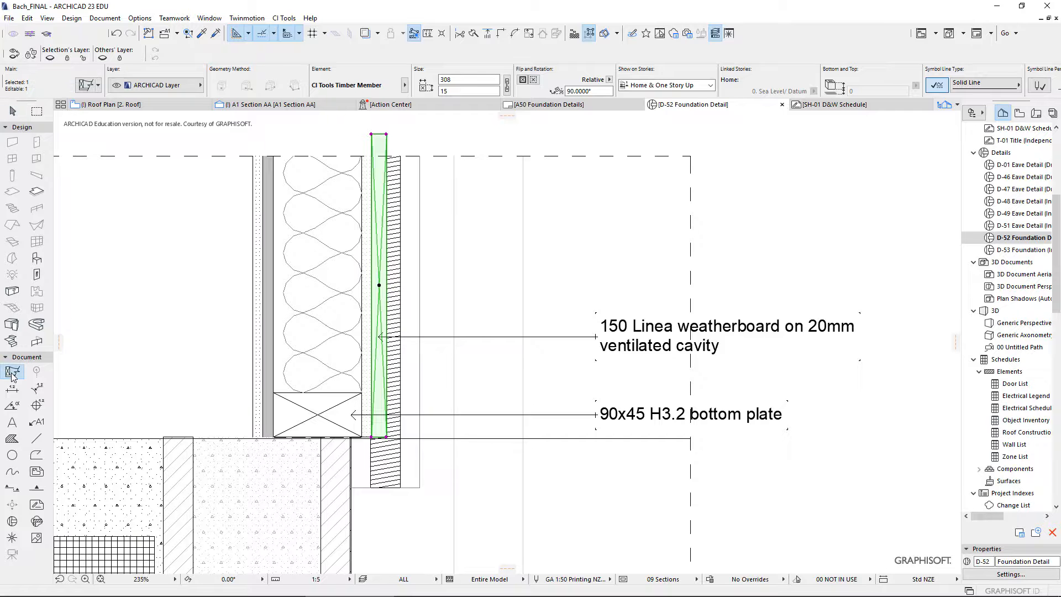
{"action": "double_click", "coordinate": [12, 373]}
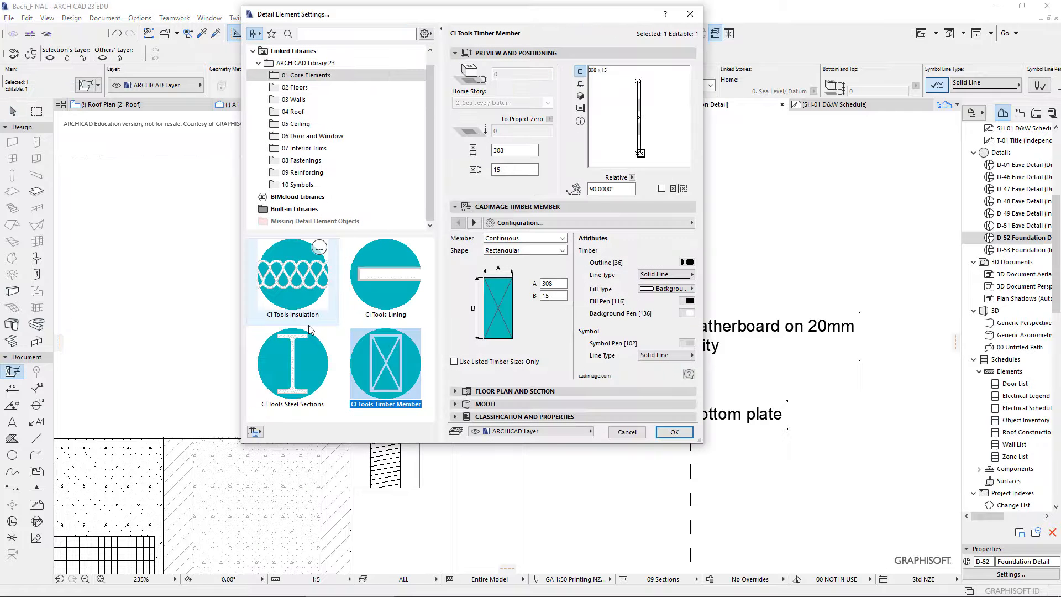
{"action": "left_click", "coordinate": [297, 99]}
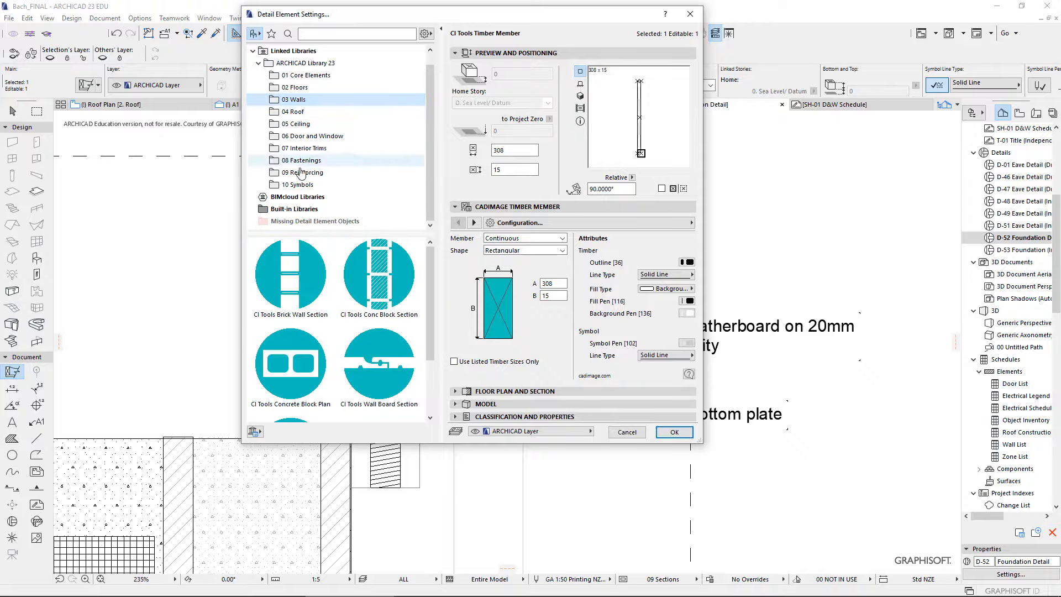
{"action": "left_click", "coordinate": [306, 137]}
{"action": "left_click", "coordinate": [305, 148]}
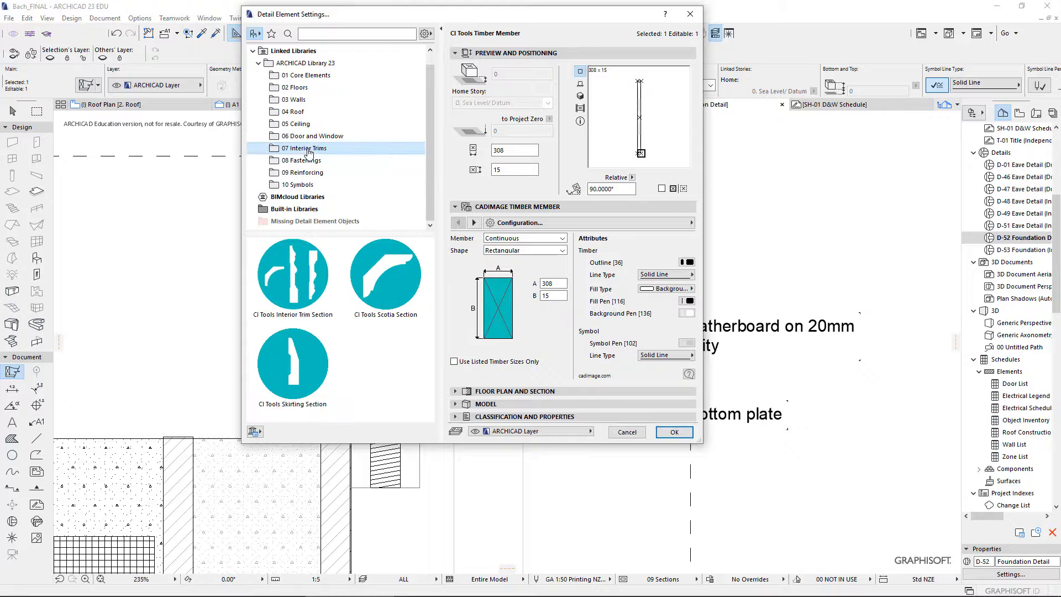
{"action": "left_click", "coordinate": [302, 186]}
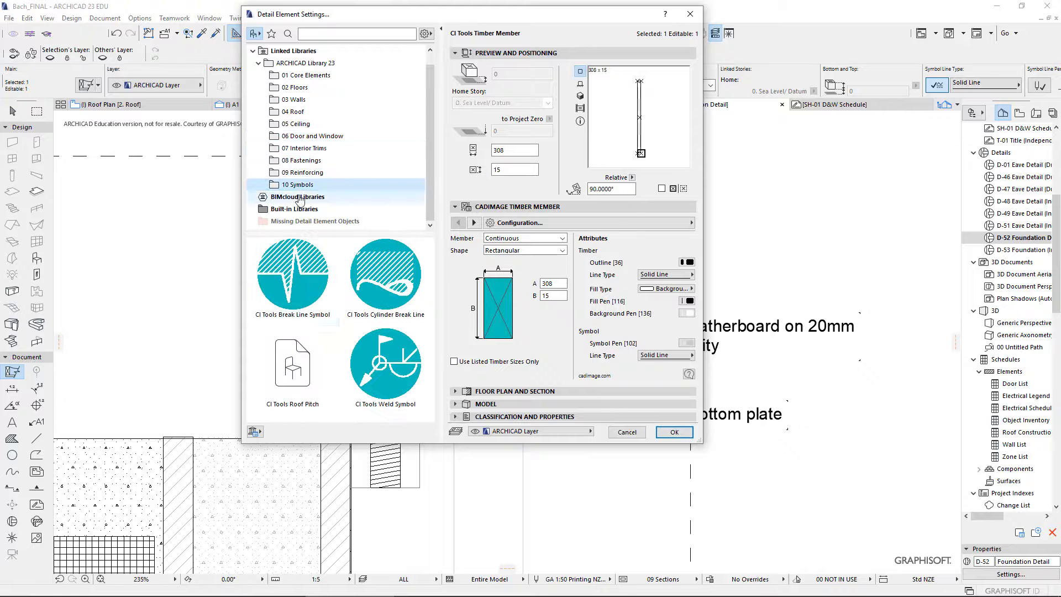
{"action": "left_click", "coordinate": [300, 172]}
{"action": "left_click", "coordinate": [298, 165]}
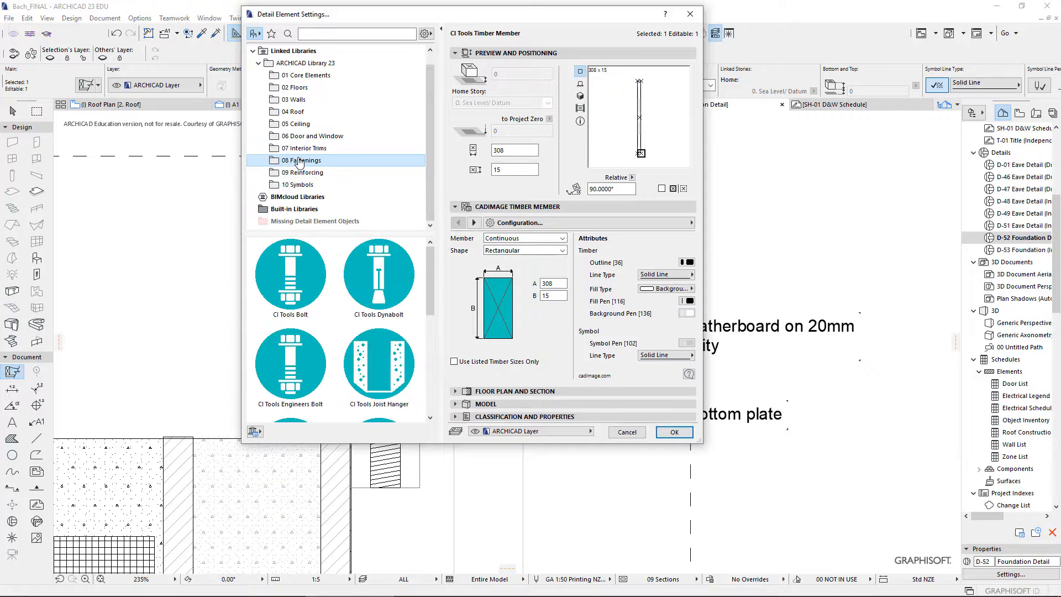
{"action": "left_click", "coordinate": [300, 154]}
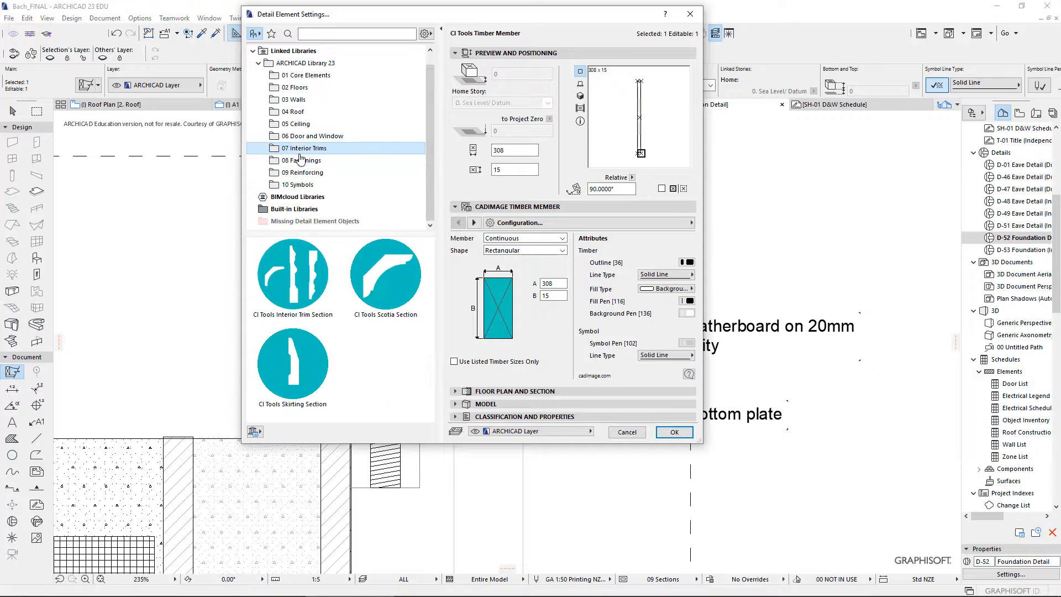
{"action": "left_click", "coordinate": [297, 101]}
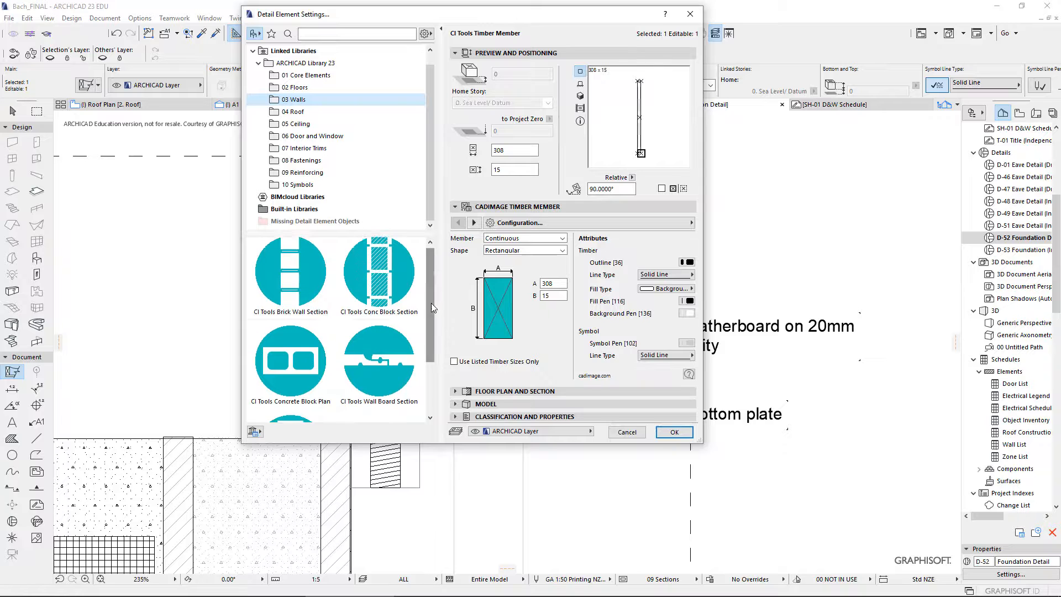
{"action": "left_click_drag", "start_coordinate": [431, 303], "coordinate": [425, 376]}
{"action": "left_click", "coordinate": [380, 285]}
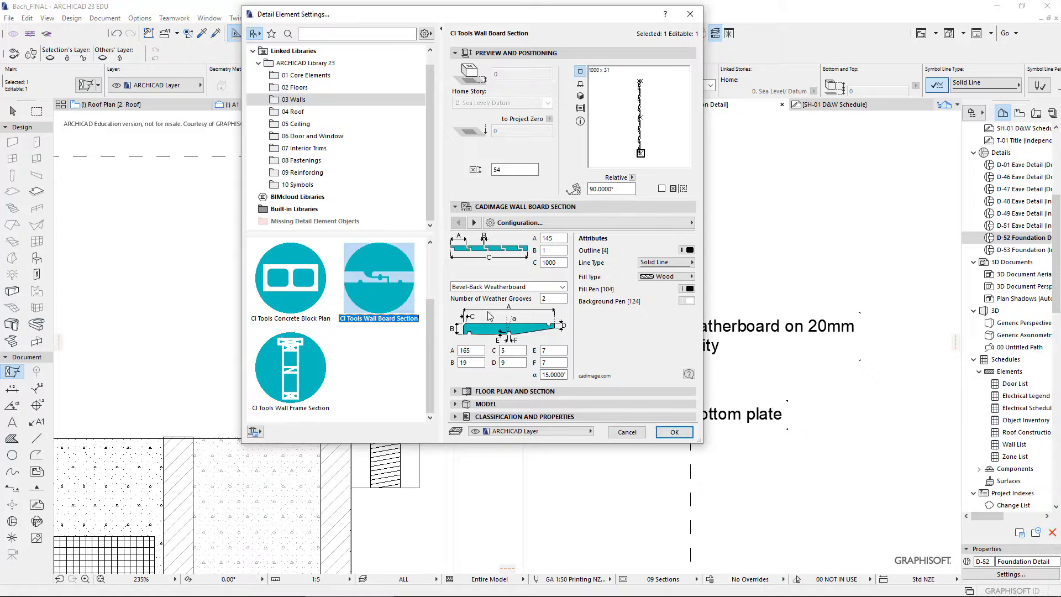
Step: Compare the Shiplap, Rusticated and Vee-Lap profiles, choose Bevel-Back Weatherboard for the wall board section, and apply the settings
{"action": "left_click", "coordinate": [520, 224]}
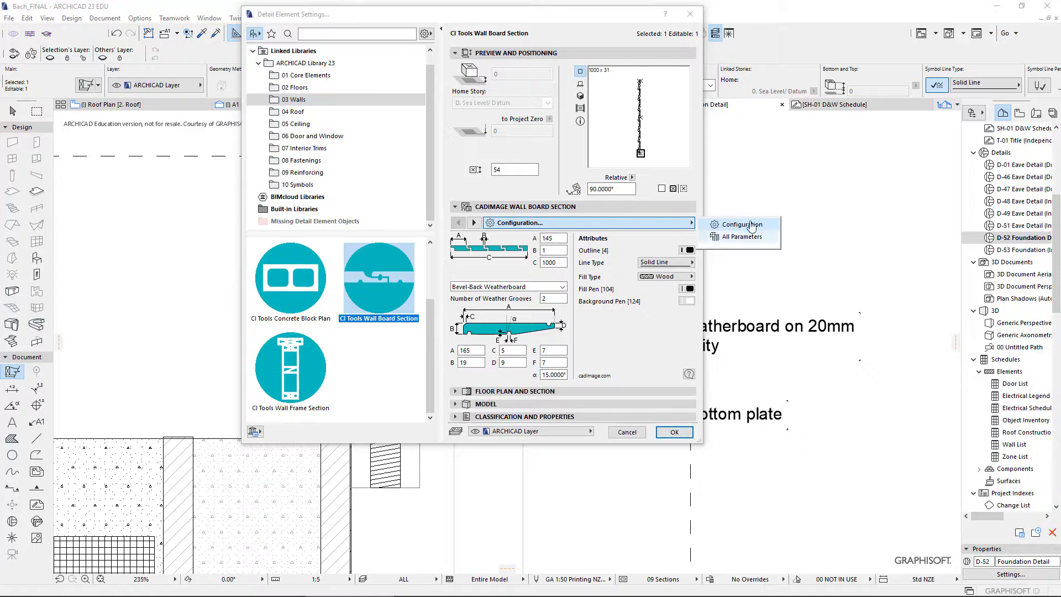
{"action": "left_click", "coordinate": [497, 287]}
{"action": "left_click", "coordinate": [497, 287]}
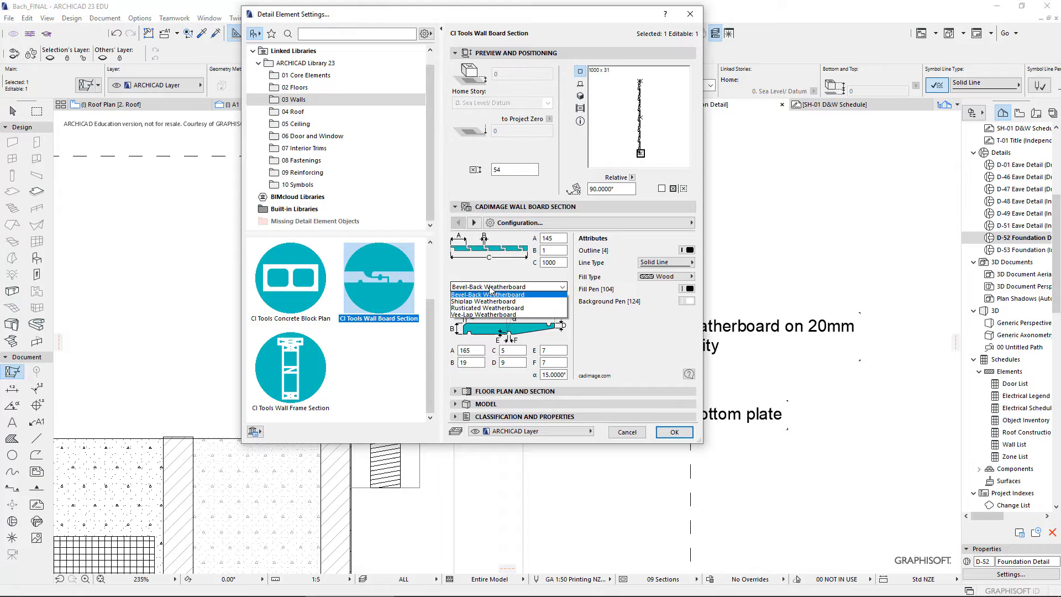
{"action": "left_click", "coordinate": [514, 304]}
{"action": "left_click", "coordinate": [518, 278]}
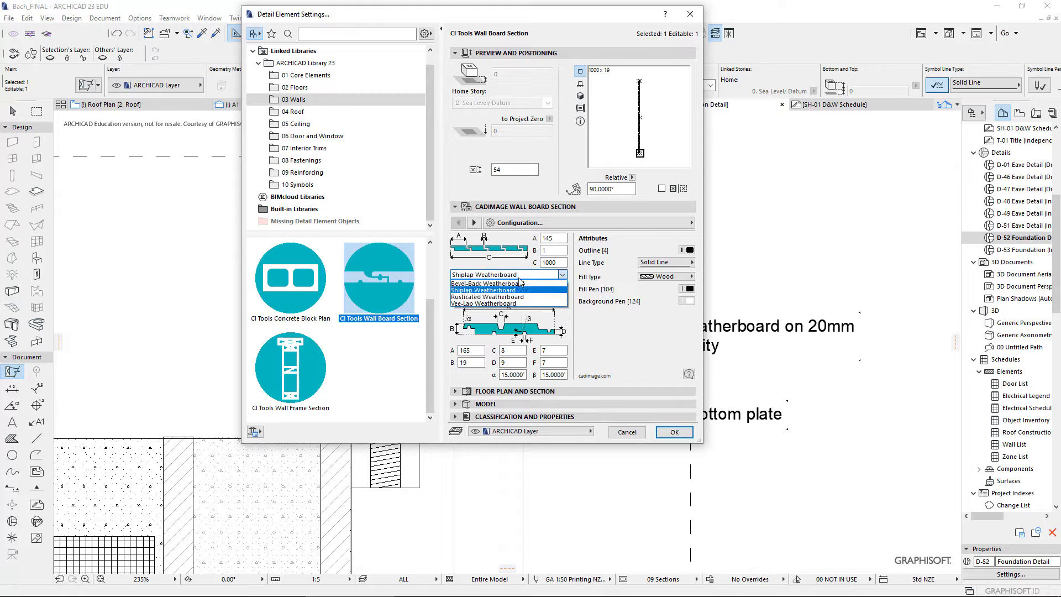
{"action": "left_click", "coordinate": [511, 298]}
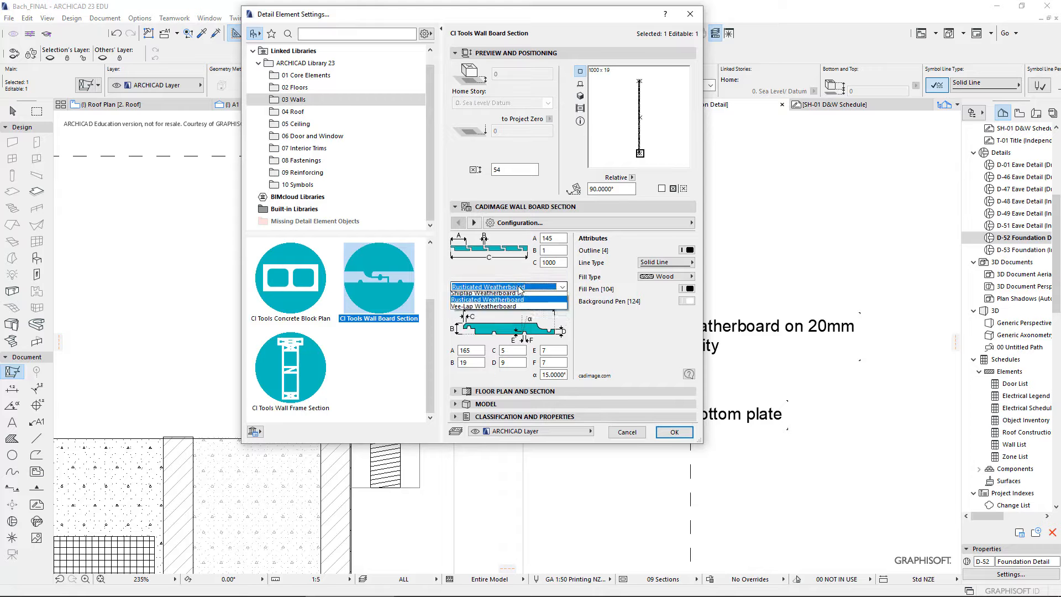
{"action": "left_click", "coordinate": [518, 286]}
{"action": "left_click", "coordinate": [514, 318]}
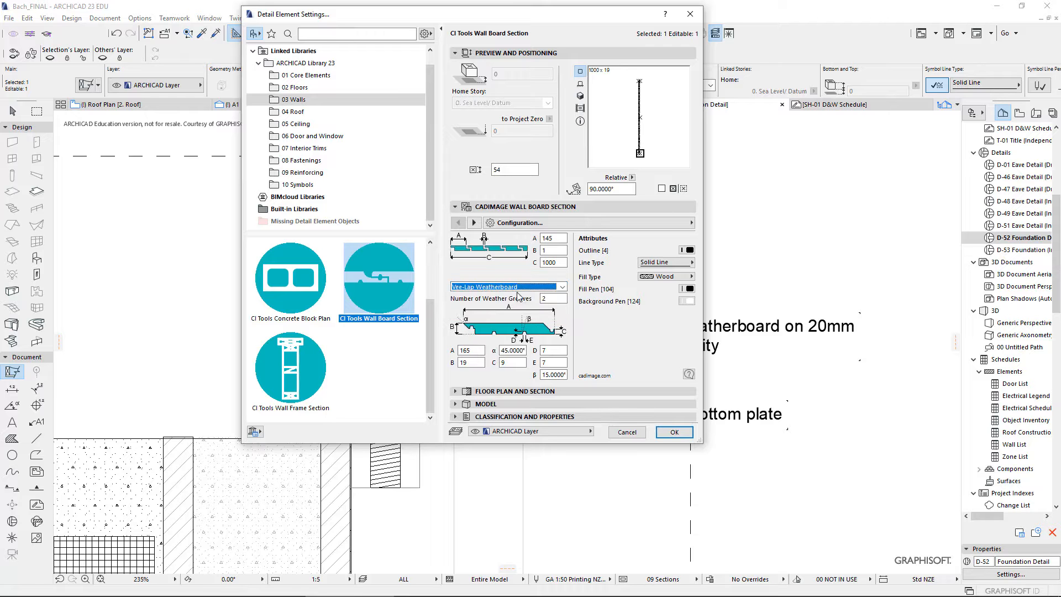
{"action": "left_click", "coordinate": [518, 286]}
{"action": "left_click", "coordinate": [518, 296]}
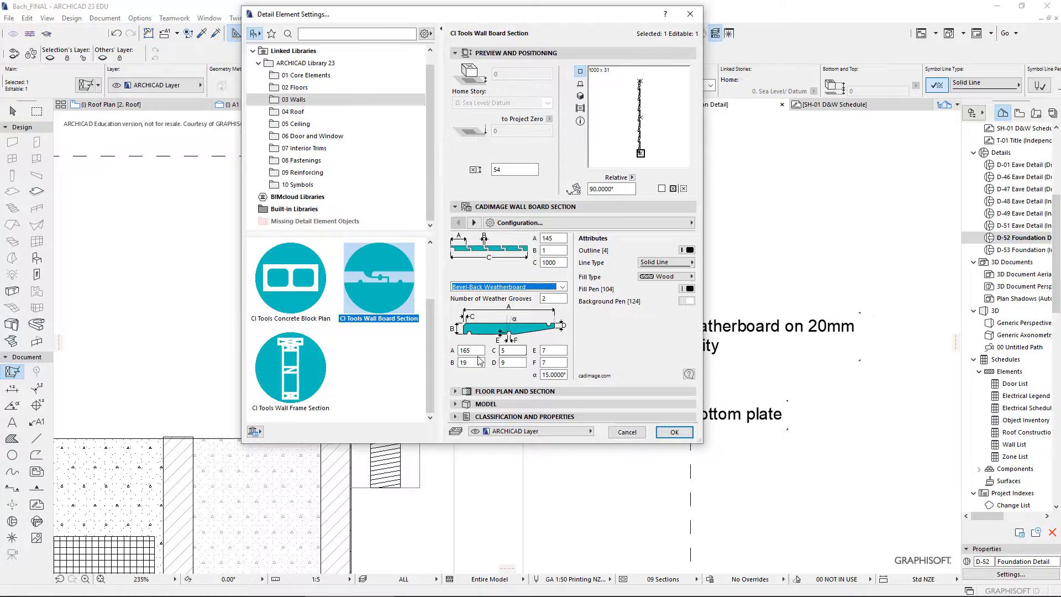
{"action": "left_click", "coordinate": [674, 431]}
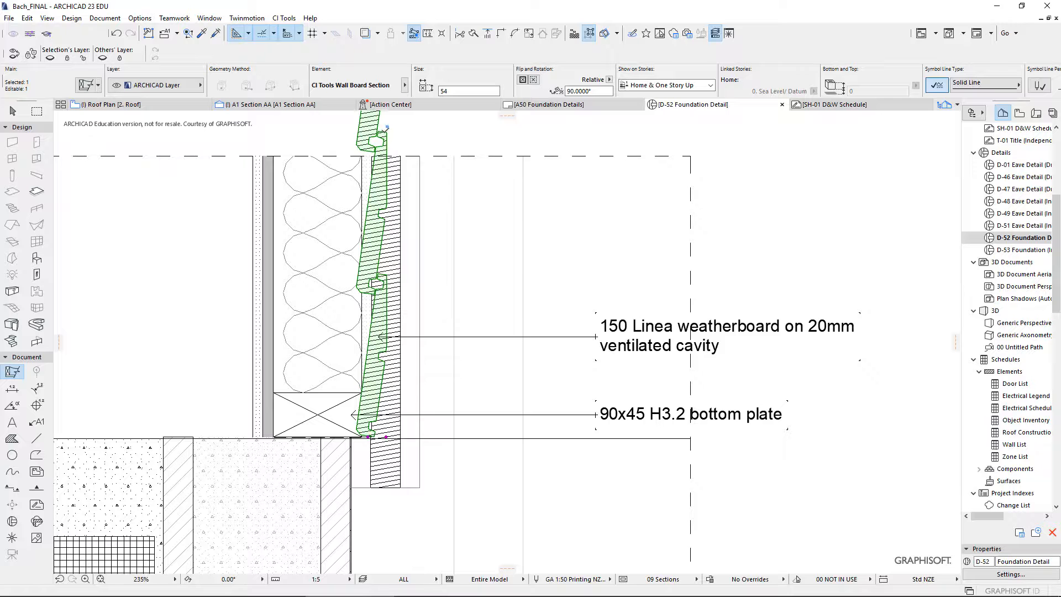
Step: Mirror the weatherboard section about a vertical axis along its straight back edge so the boards face outward
{"action": "left_click", "coordinate": [12, 111]}
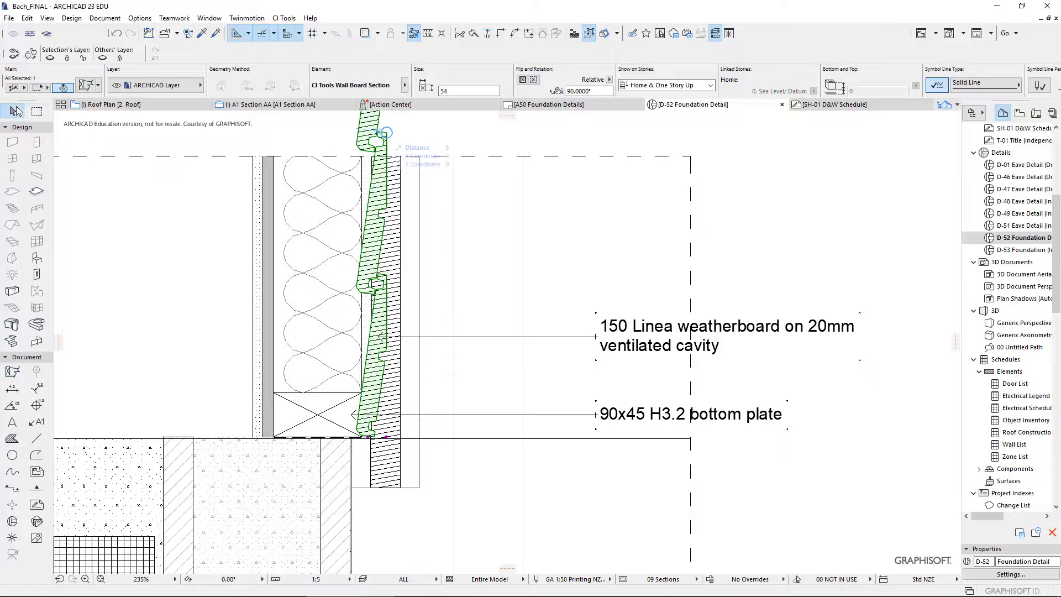
{"action": "left_click", "coordinate": [382, 135]}
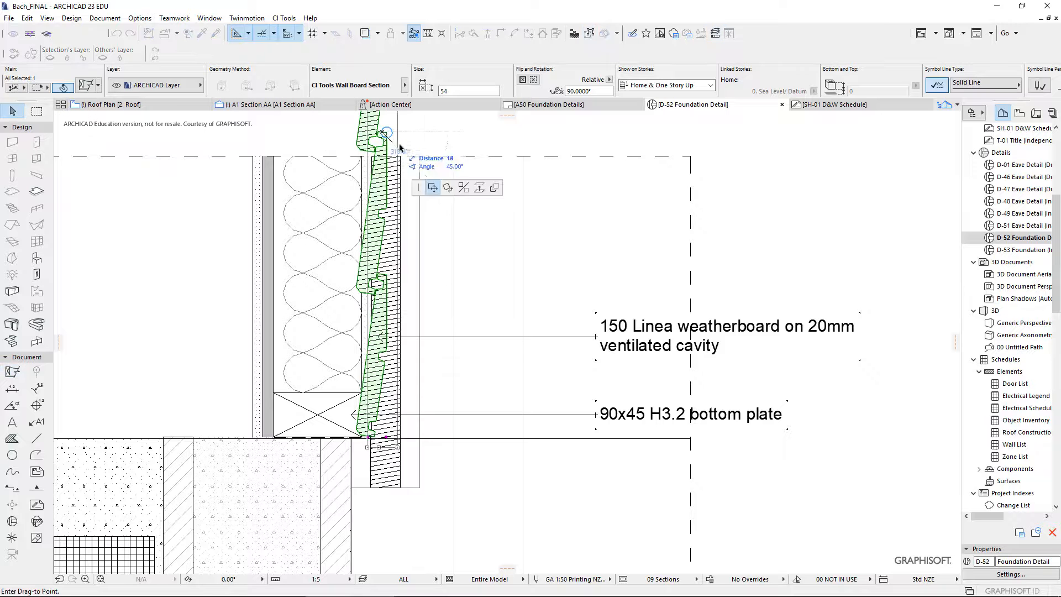
{"action": "left_click", "coordinate": [463, 187]}
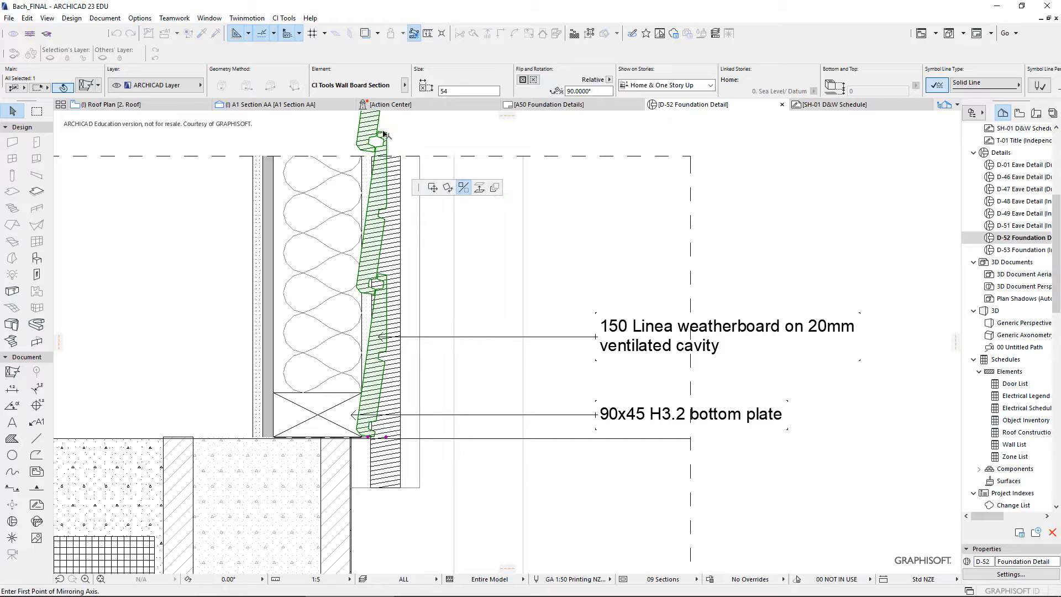
{"action": "left_click", "coordinate": [388, 133]}
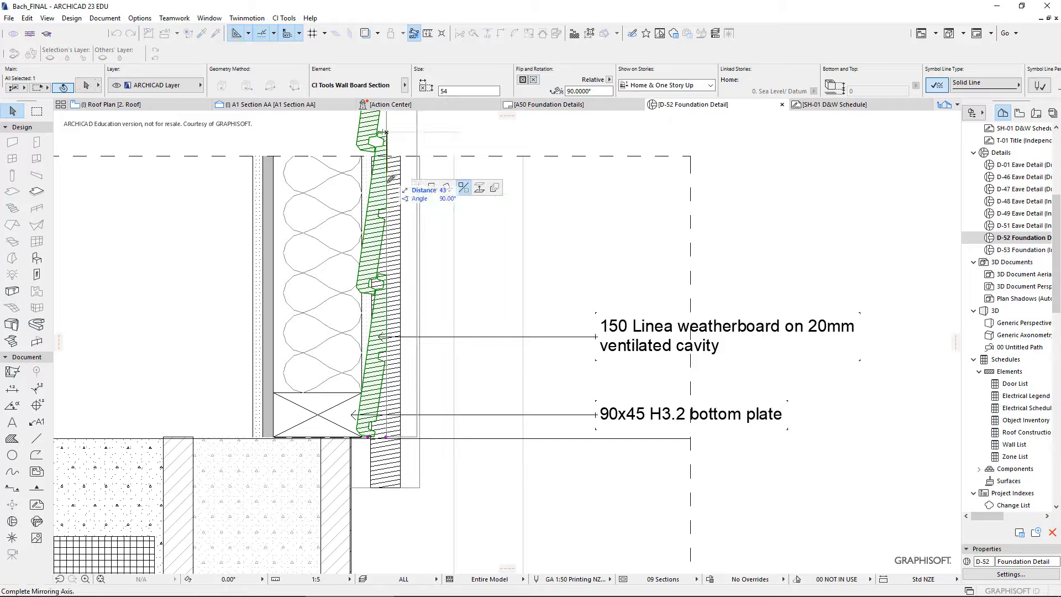
{"action": "left_click", "coordinate": [387, 182]}
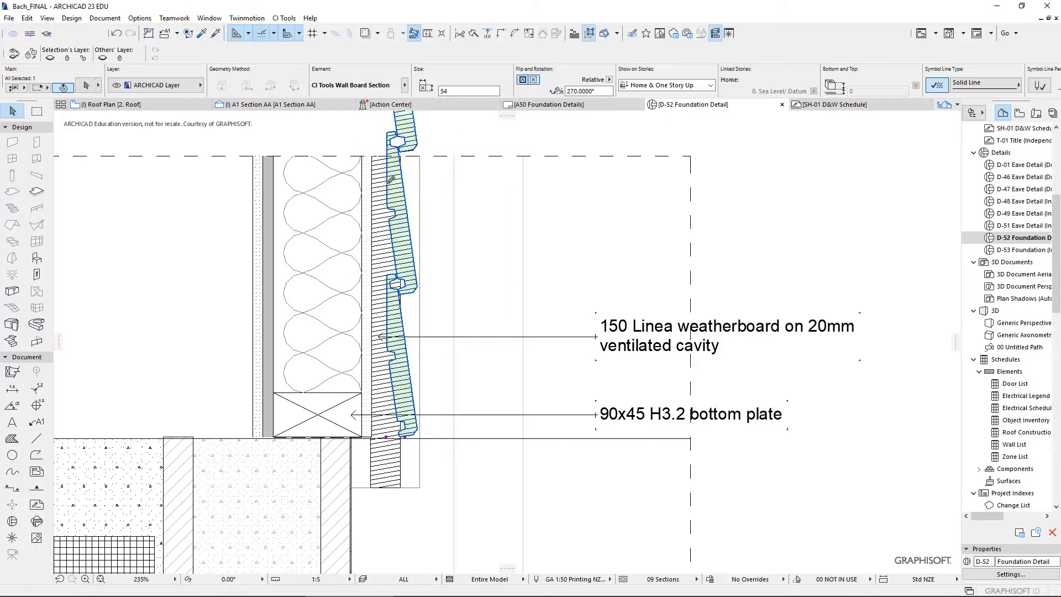
Step: Delete the old hatched cladding fill, its outer vertical line, and the leftover horizontal lines at its base
{"action": "left_click", "coordinate": [390, 473]}
{"action": "key", "text": "Delete"}
{"action": "left_click", "coordinate": [401, 488]}
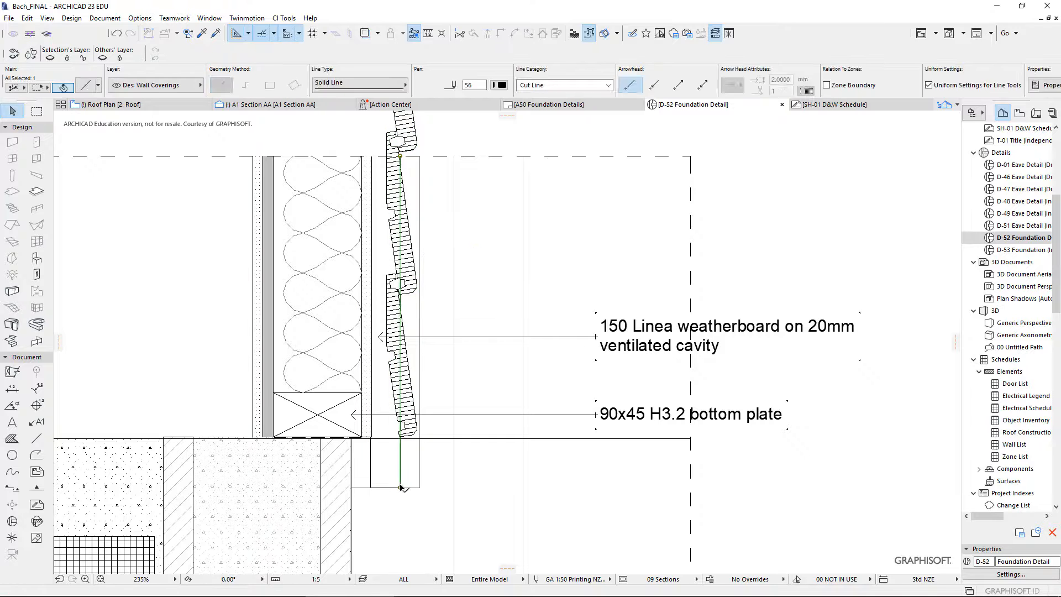
{"action": "key", "text": "Delete"}
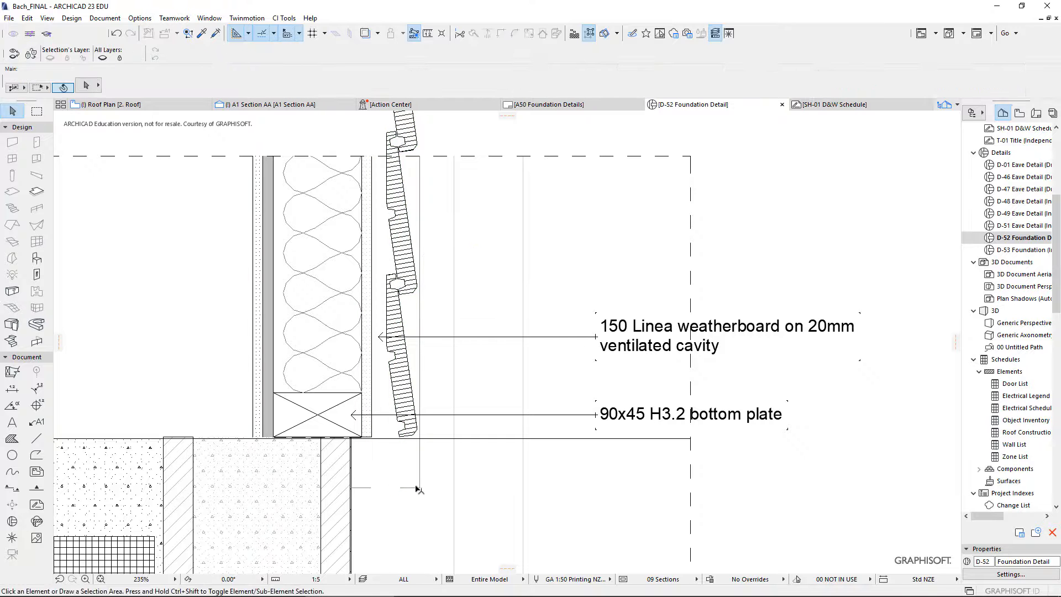
{"action": "left_click", "coordinate": [416, 488]}
{"action": "key", "text": "Delete"}
{"action": "left_click", "coordinate": [372, 488]}
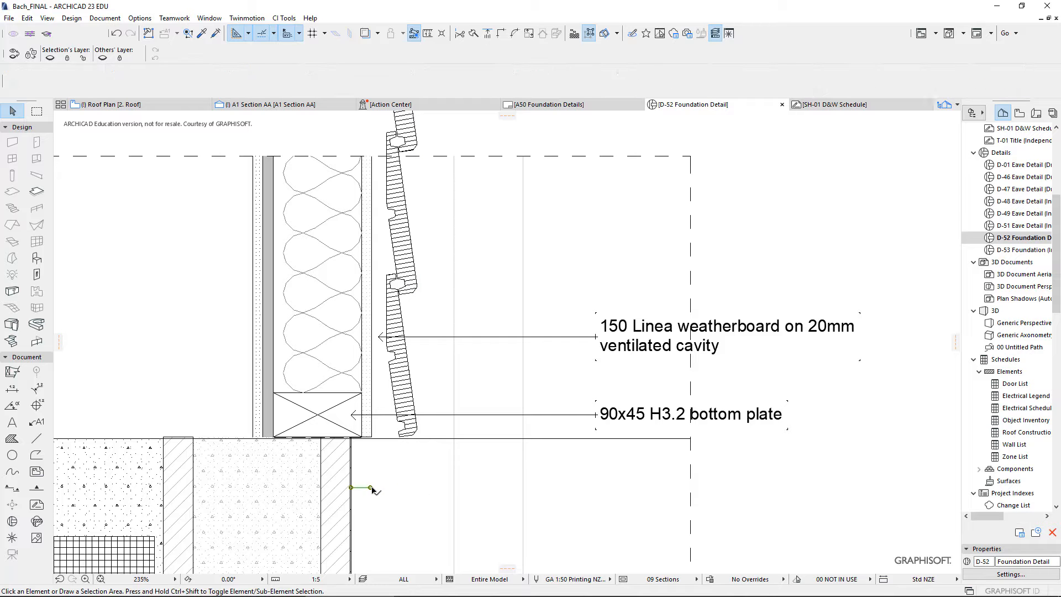
{"action": "key", "text": "Delete"}
Step: Move the weatherboard section inward so its back edge sits against the outer edge of the cavity
{"action": "left_click", "coordinate": [386, 277]}
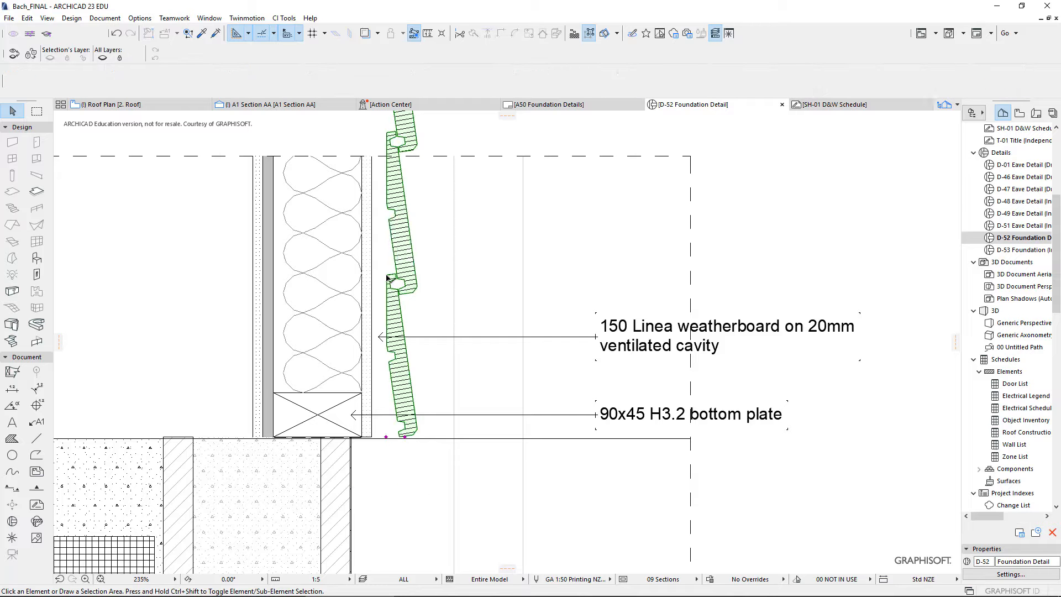
{"action": "key", "text": "ctrl+d"}
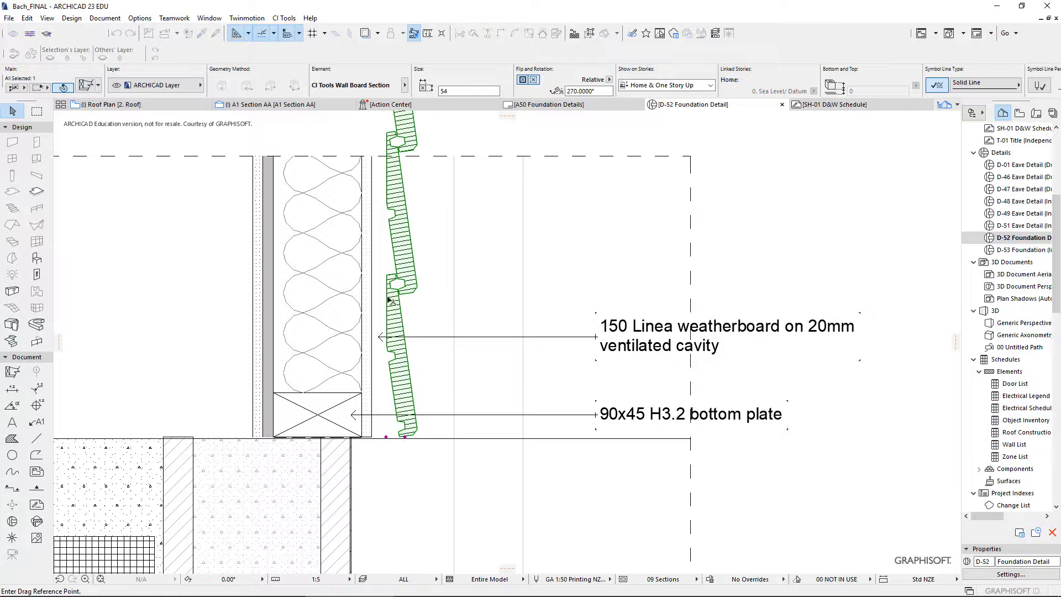
{"action": "left_click", "coordinate": [390, 369]}
{"action": "left_click", "coordinate": [374, 384]}
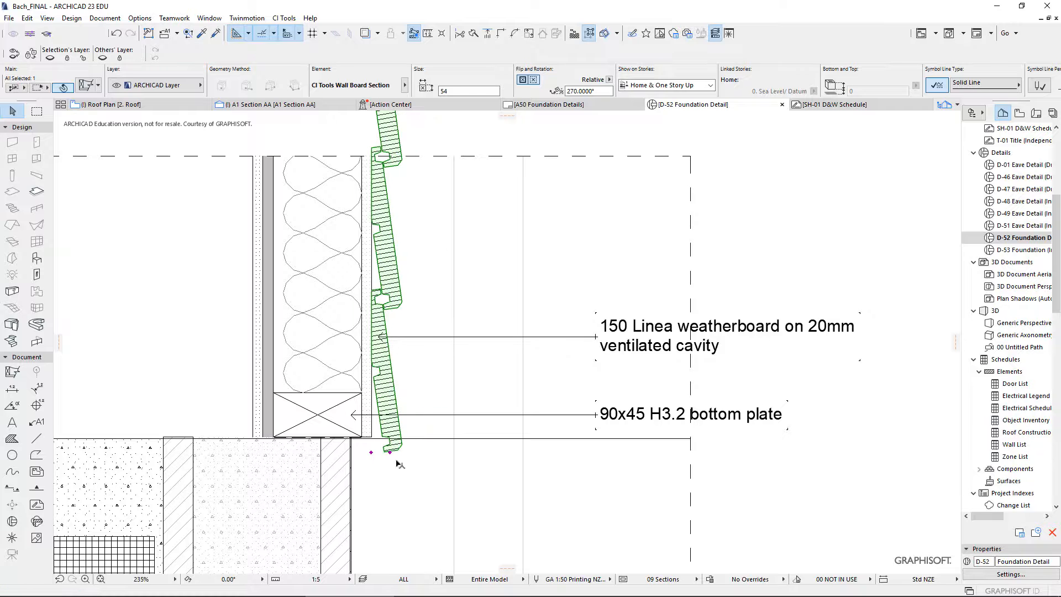
Step: Move the weatherboard section up until its lowest corner meets the horizontal floor line, and move it 50 mm straight down
{"action": "scroll", "coordinate": [399, 463], "scroll_direction": "up", "scroll_amount": 5}
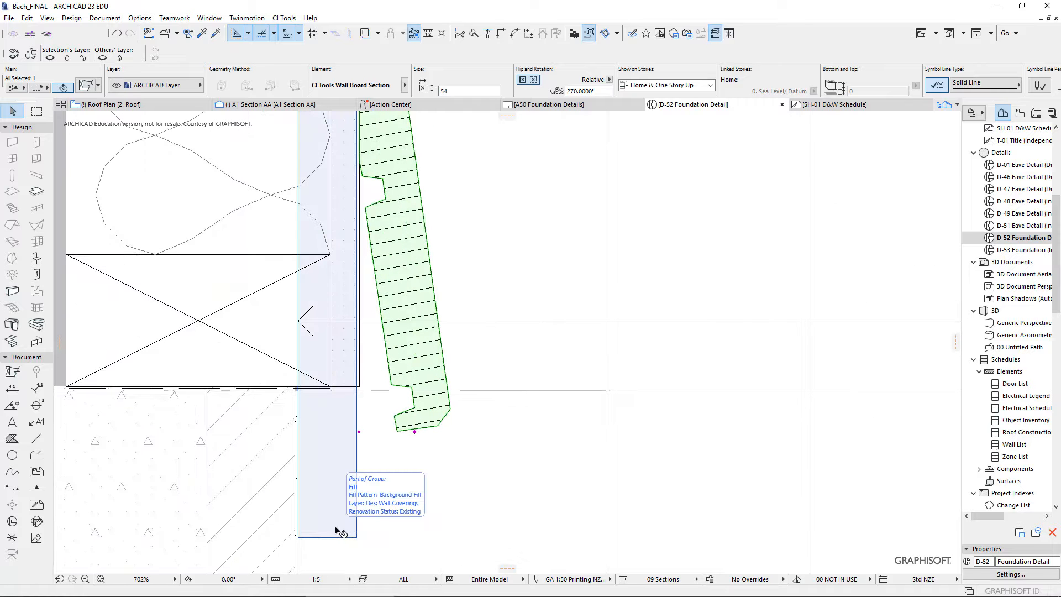
{"action": "left_click", "coordinate": [397, 429]}
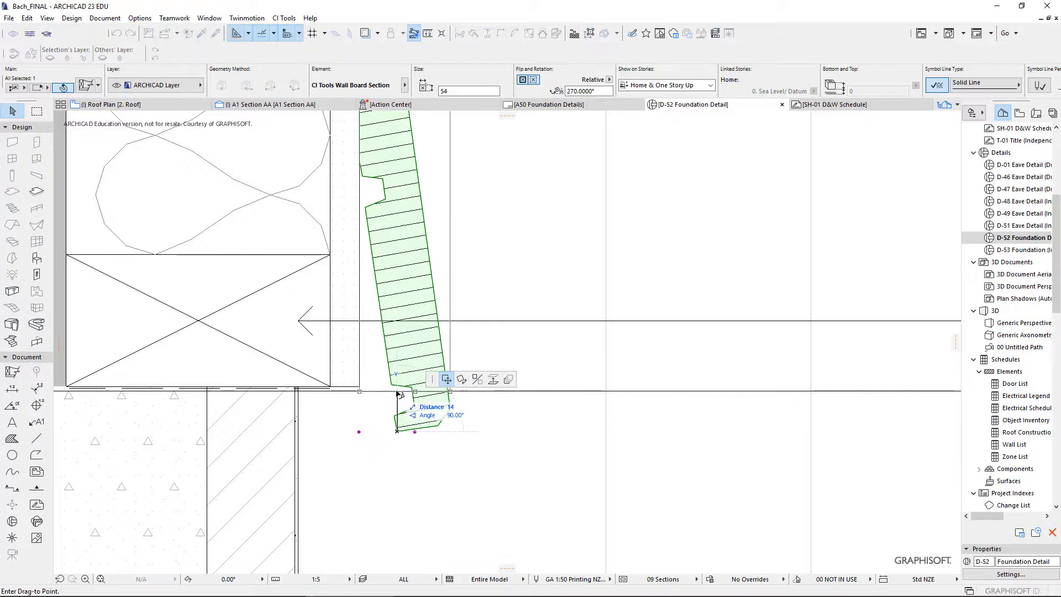
{"action": "left_click", "coordinate": [396, 393]}
{"action": "left_click", "coordinate": [397, 388]}
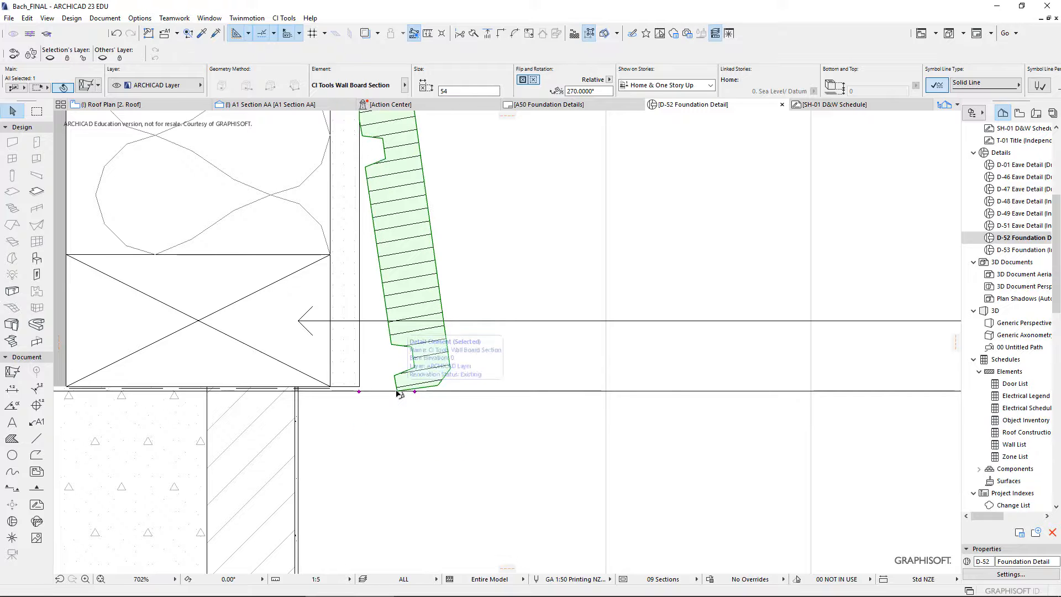
{"action": "key", "text": "Tab"}
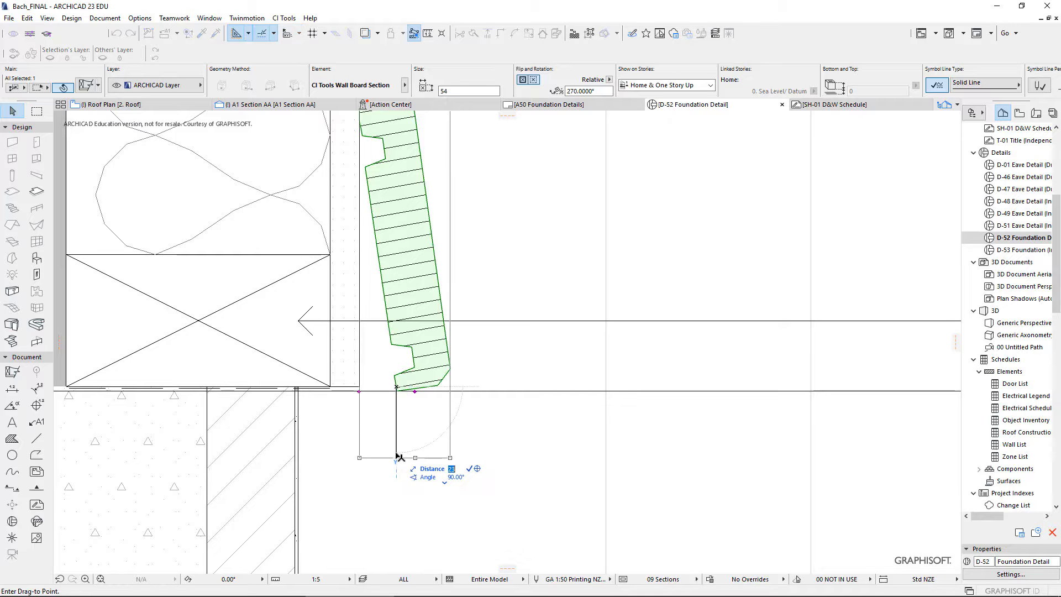
{"action": "type", "text": "50"}
{"action": "key", "text": "Return"}
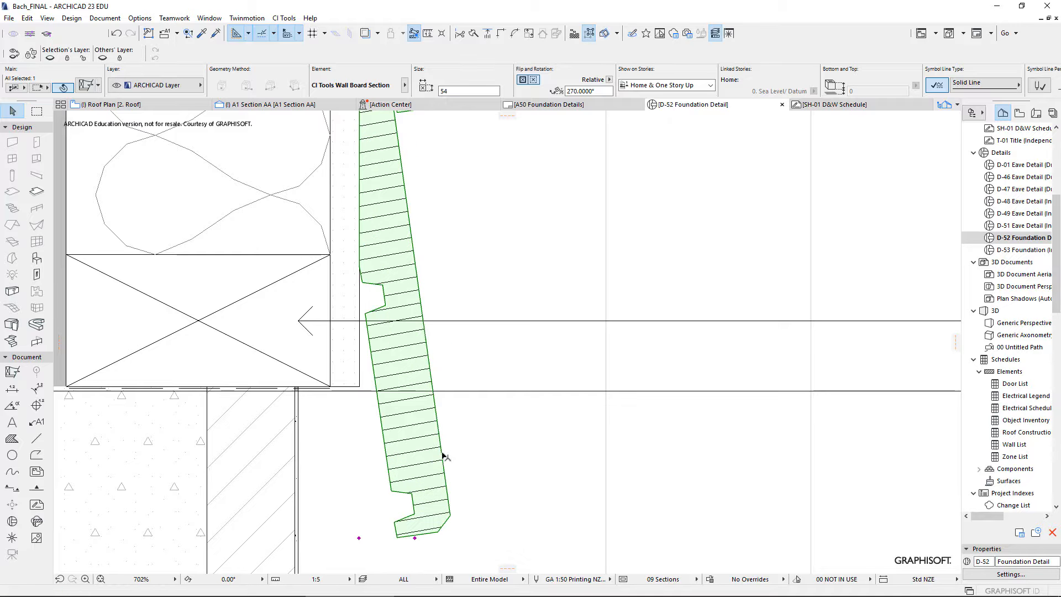
Step: Move the arrow tip of the "150 Linea weatherboard on 20mm ventilated cavity" label to the outer face of the weatherboards
{"action": "scroll", "coordinate": [446, 457], "scroll_direction": "up", "scroll_amount": 2}
{"action": "scroll", "coordinate": [447, 458], "scroll_direction": "down", "scroll_amount": 2}
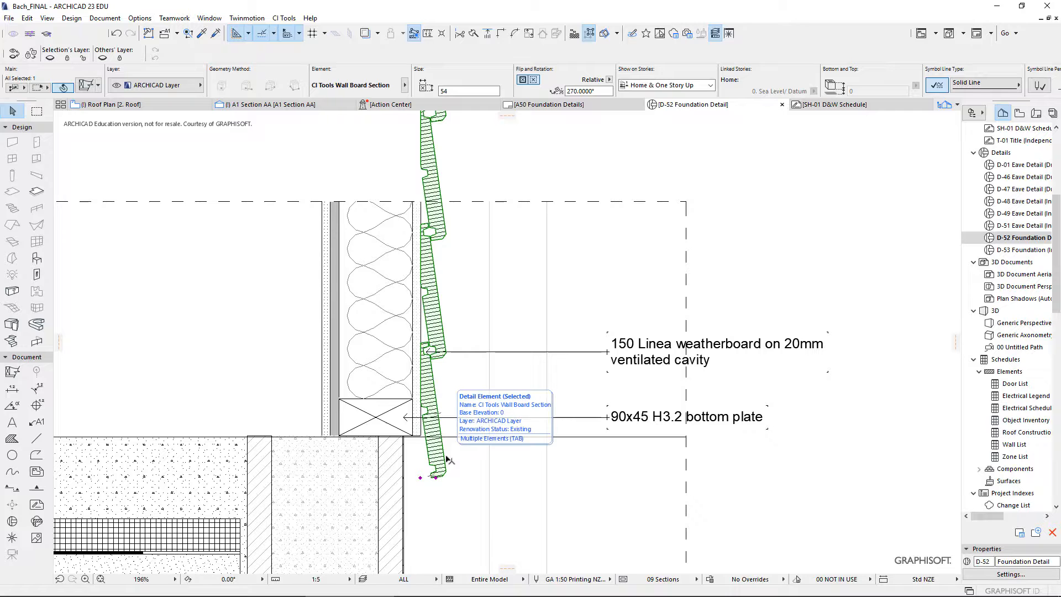
{"action": "key", "text": "Escape"}
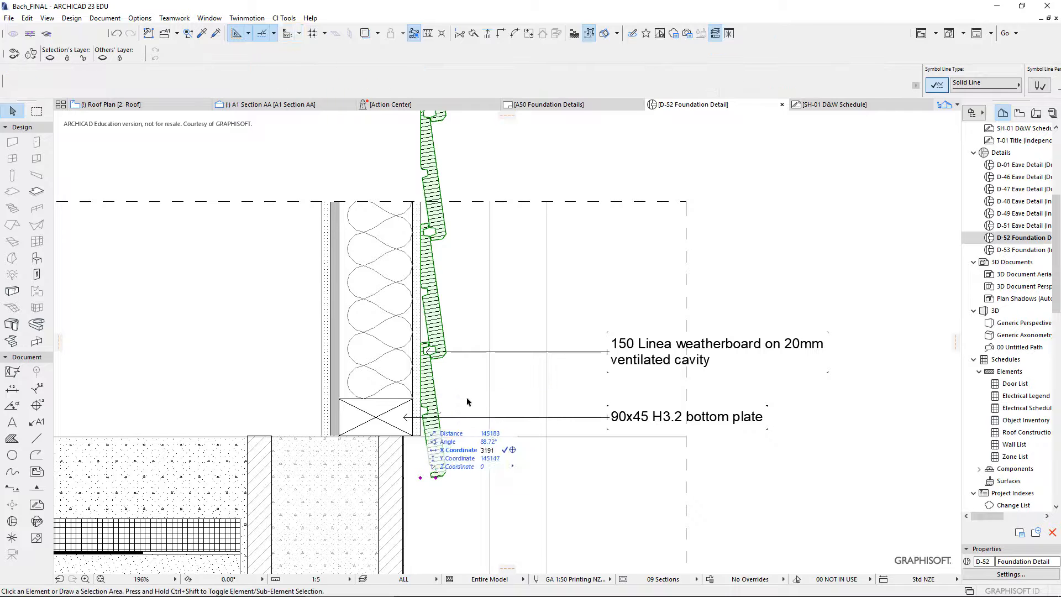
{"action": "left_click", "coordinate": [545, 348]}
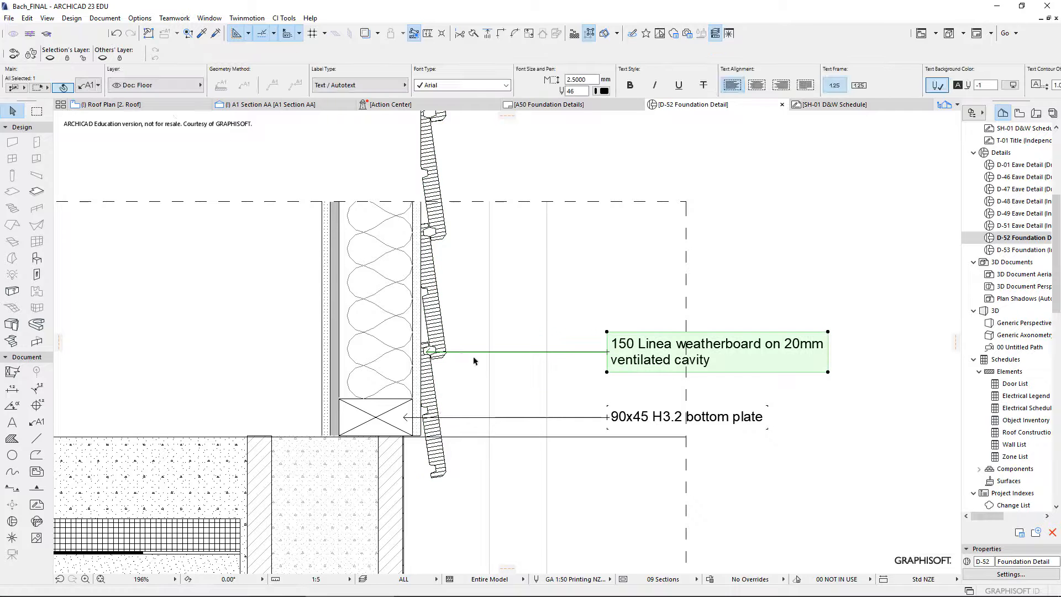
{"action": "scroll", "coordinate": [470, 357], "scroll_direction": "up", "scroll_amount": 3}
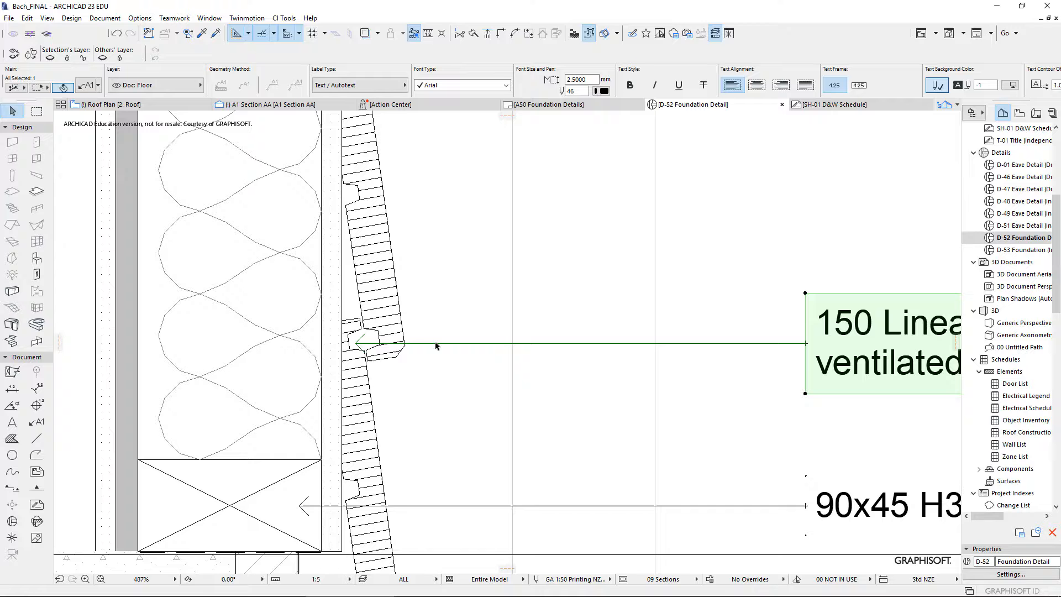
{"action": "left_click", "coordinate": [357, 344]}
{"action": "left_click", "coordinate": [406, 342]}
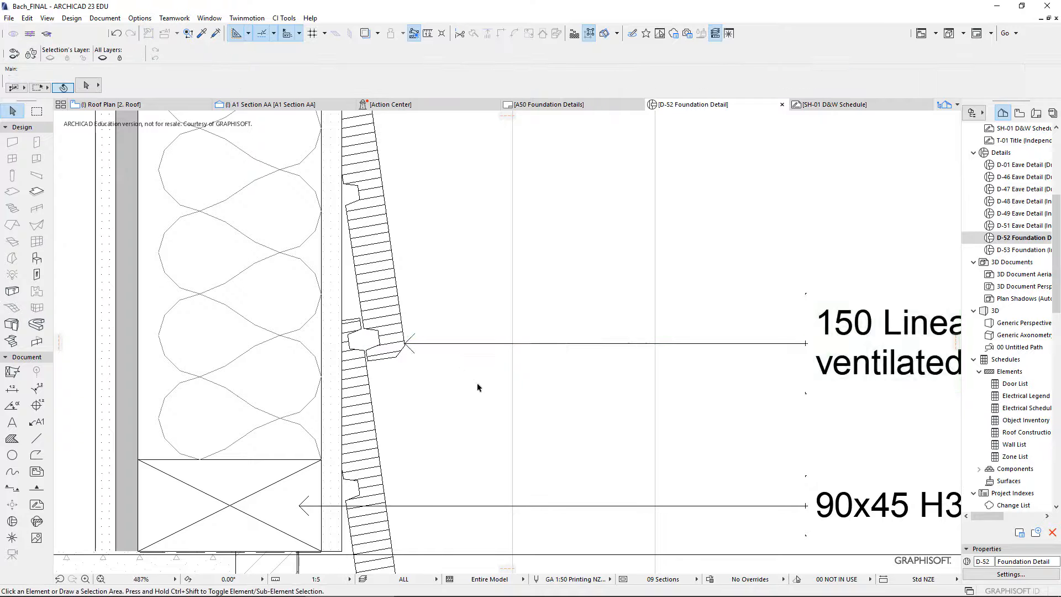
Step: Copy the weatherboard label about 60 mm straight up and point the copy's arrow horizontally into the wall insulation
{"action": "scroll", "coordinate": [478, 387], "scroll_direction": "down", "scroll_amount": 2}
{"action": "left_click", "coordinate": [661, 368]}
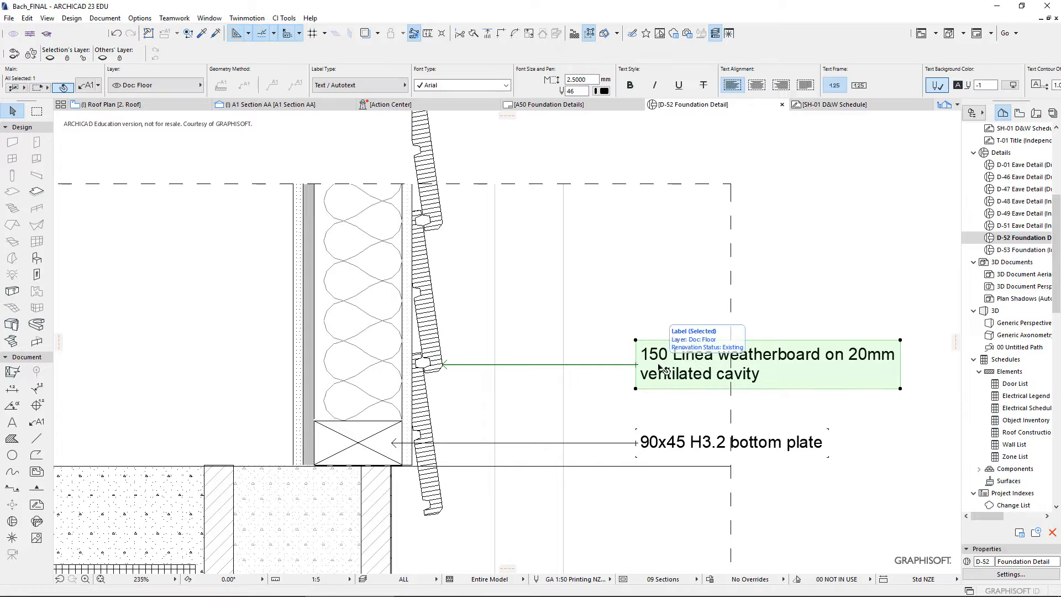
{"action": "left_click", "coordinate": [661, 369]}
{"action": "key", "text": "ctrl+d"}
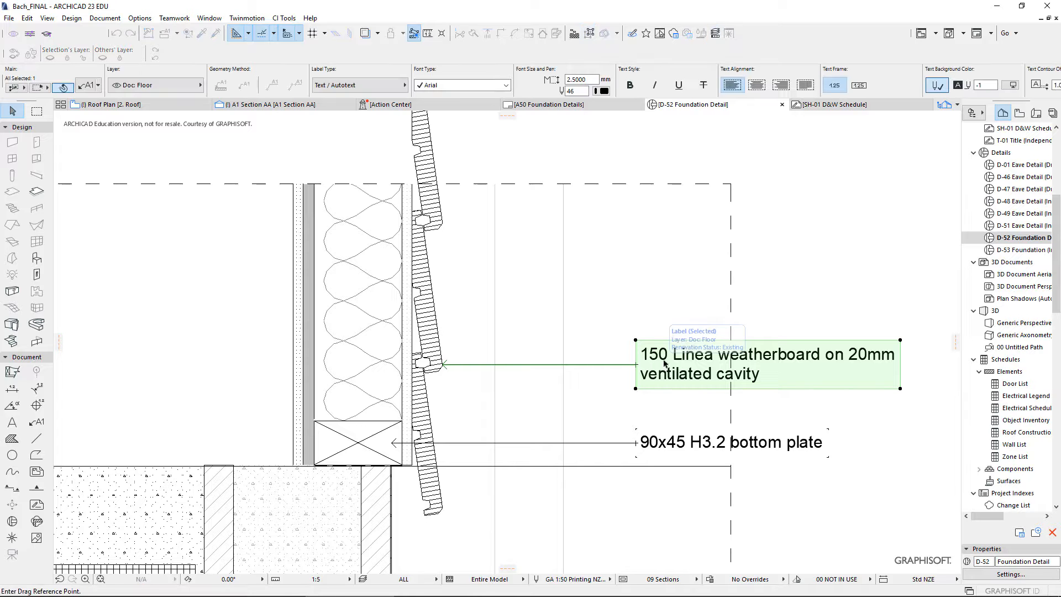
{"action": "left_click", "coordinate": [587, 365]}
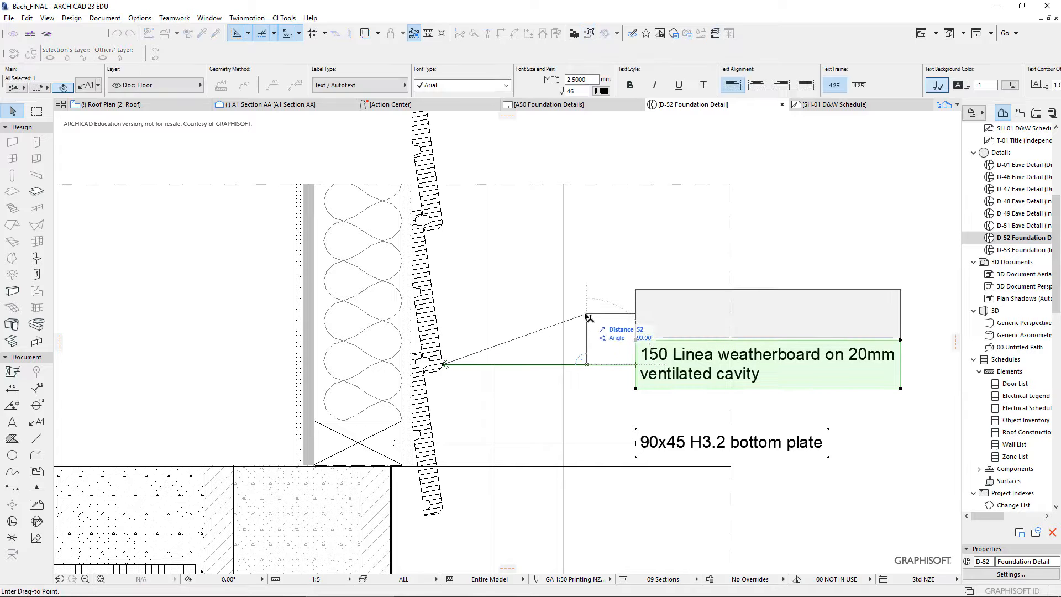
{"action": "left_click", "coordinate": [587, 308], "text": "ctrl"}
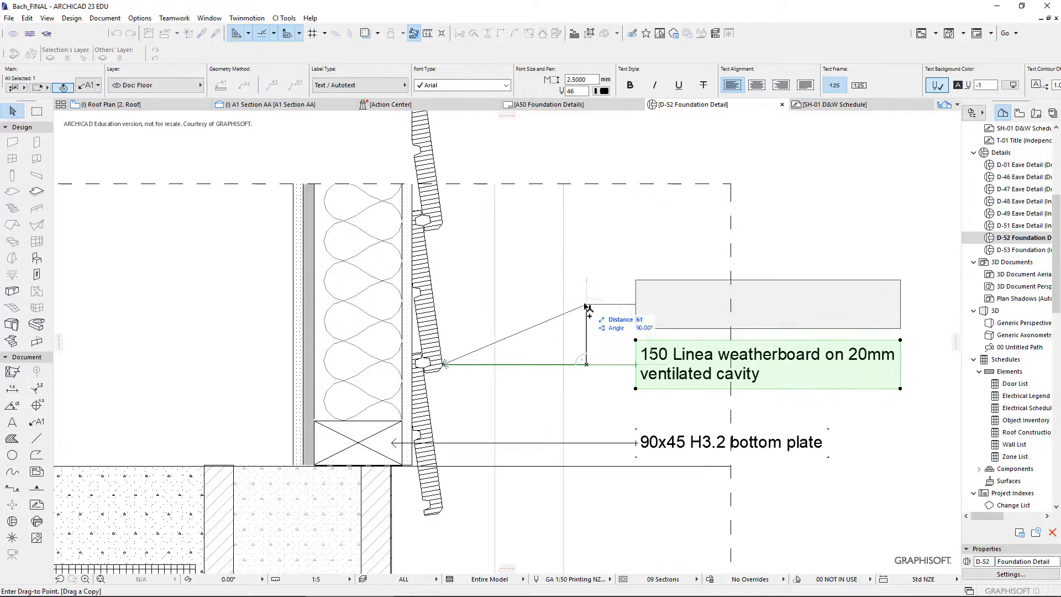
{"action": "left_click", "coordinate": [443, 365]}
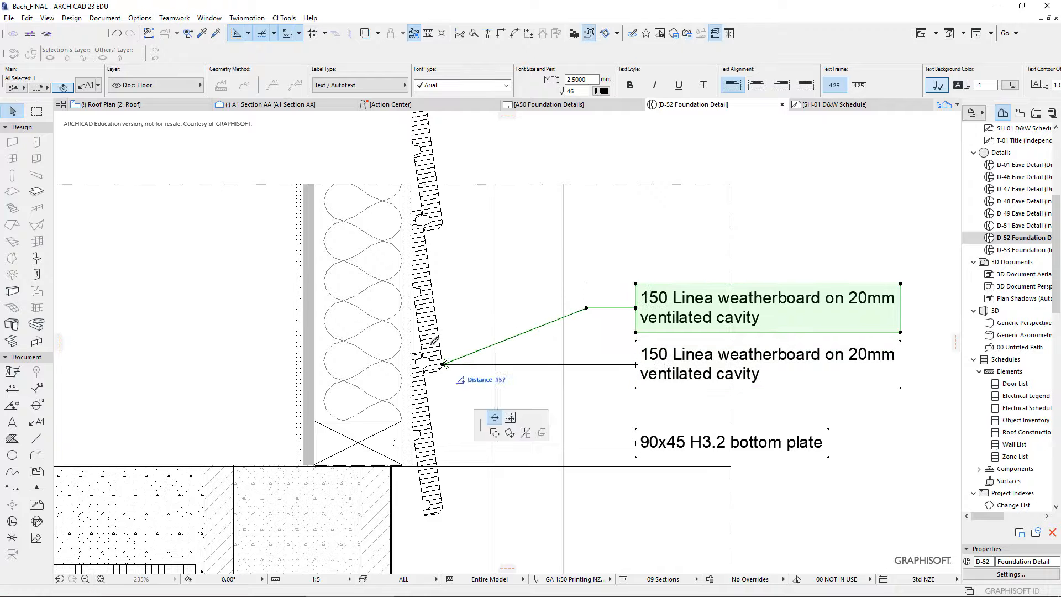
{"action": "left_click", "coordinate": [387, 307]}
Step: Replace the copied label's text with "R2.4 Blackpearl insulation"
{"action": "double_click", "coordinate": [774, 326]}
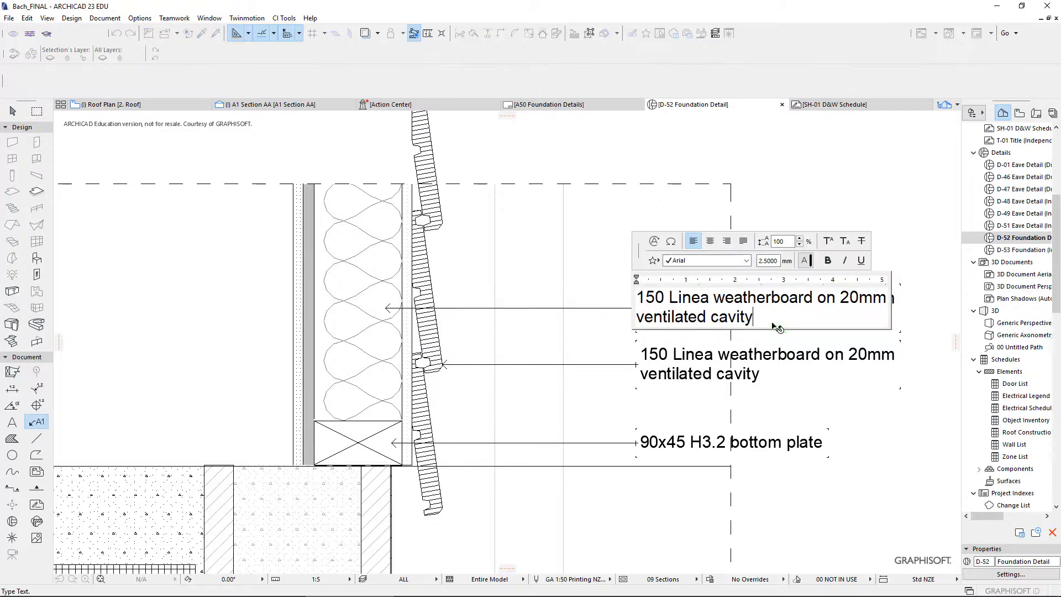
{"action": "type", "text": "R"}
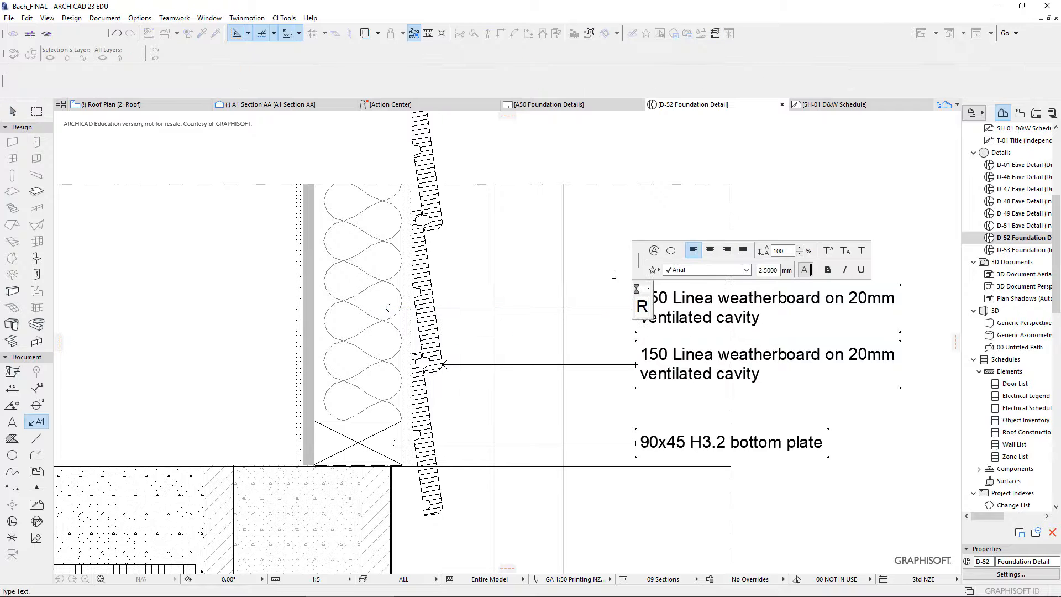
{"action": "type", "text": "2.4"}
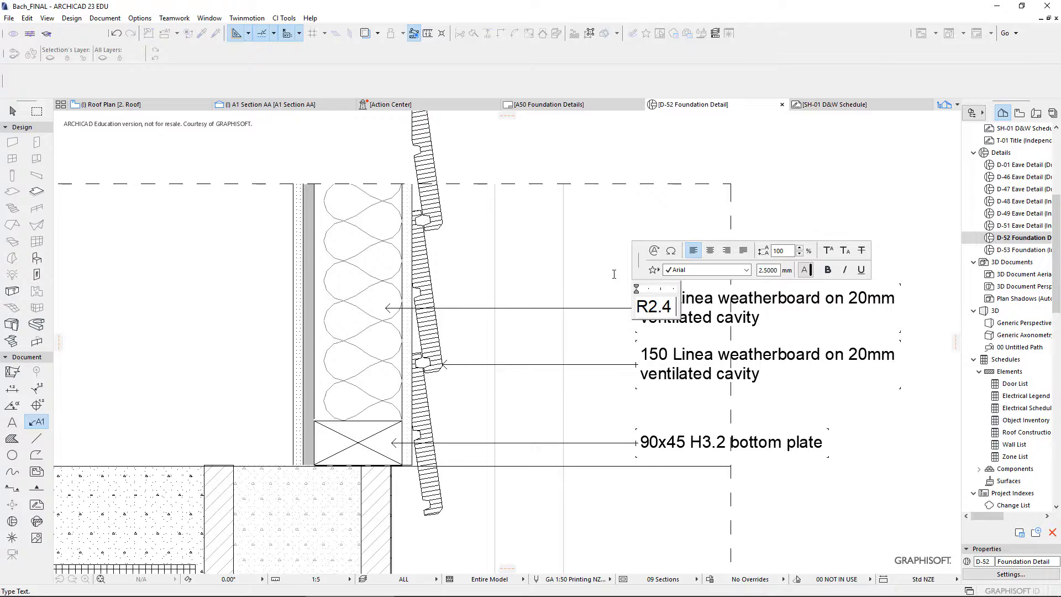
{"action": "type", "text": " Black"}
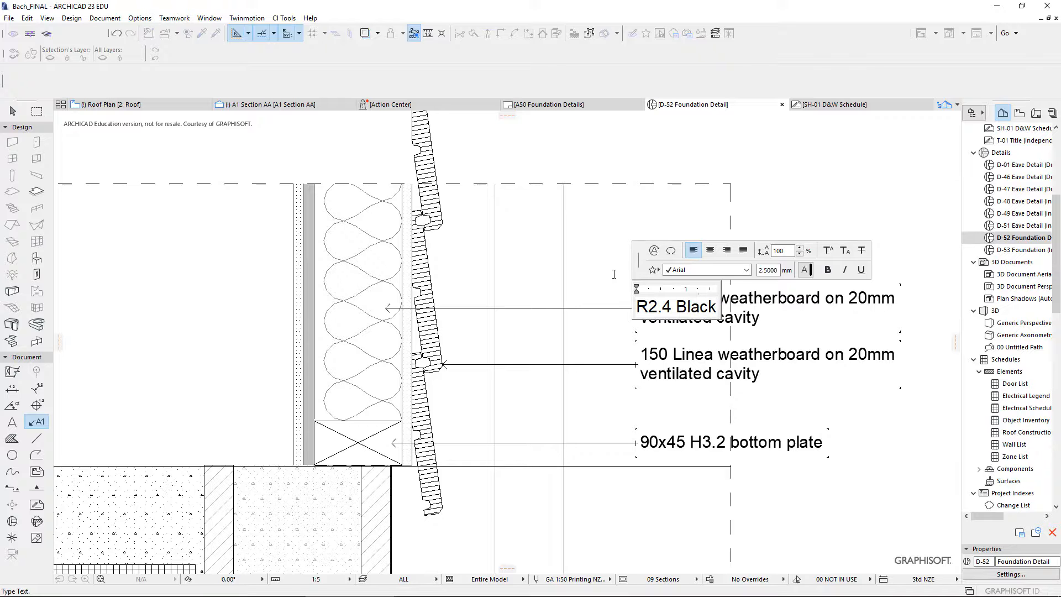
{"action": "type", "text": "pearl"}
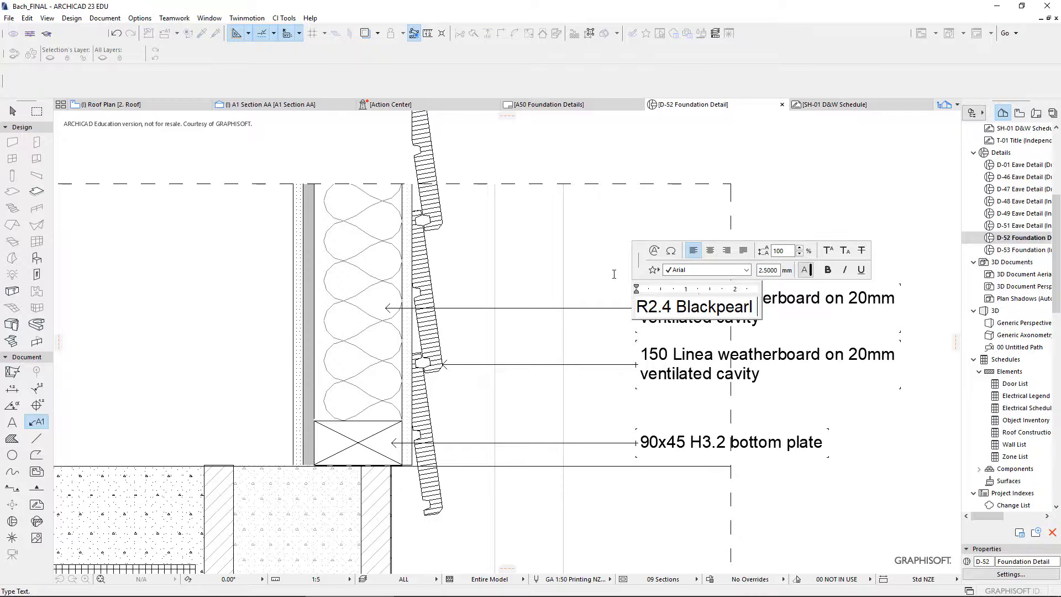
{"action": "type", "text": " insulation"}
{"action": "key", "text": "Escape"}
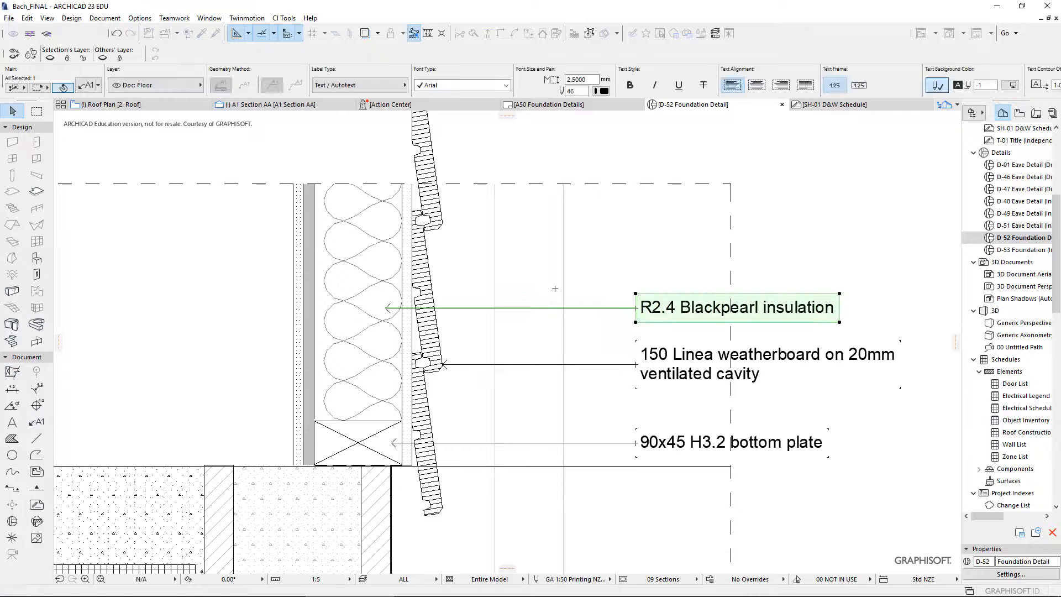
{"action": "key", "text": "Escape"}
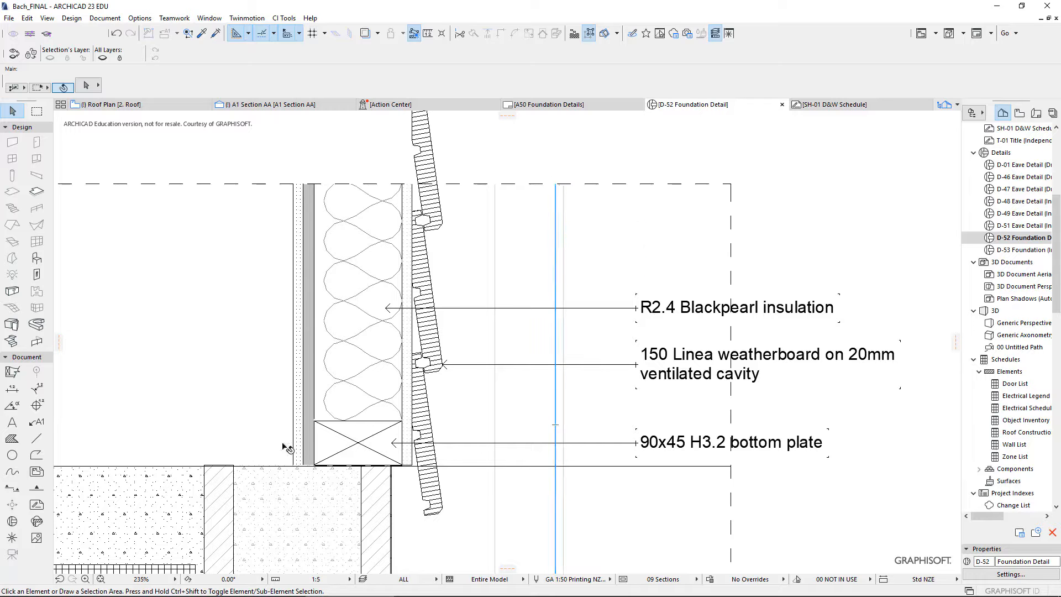
{"action": "left_click", "coordinate": [323, 427]}
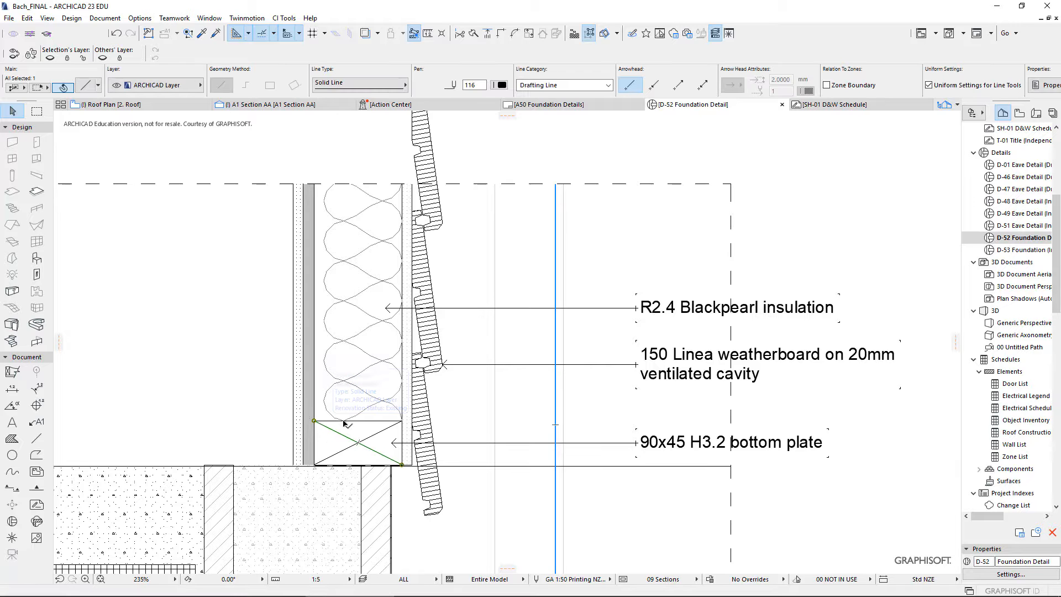
{"action": "scroll", "coordinate": [360, 433], "scroll_direction": "down", "scroll_amount": 4}
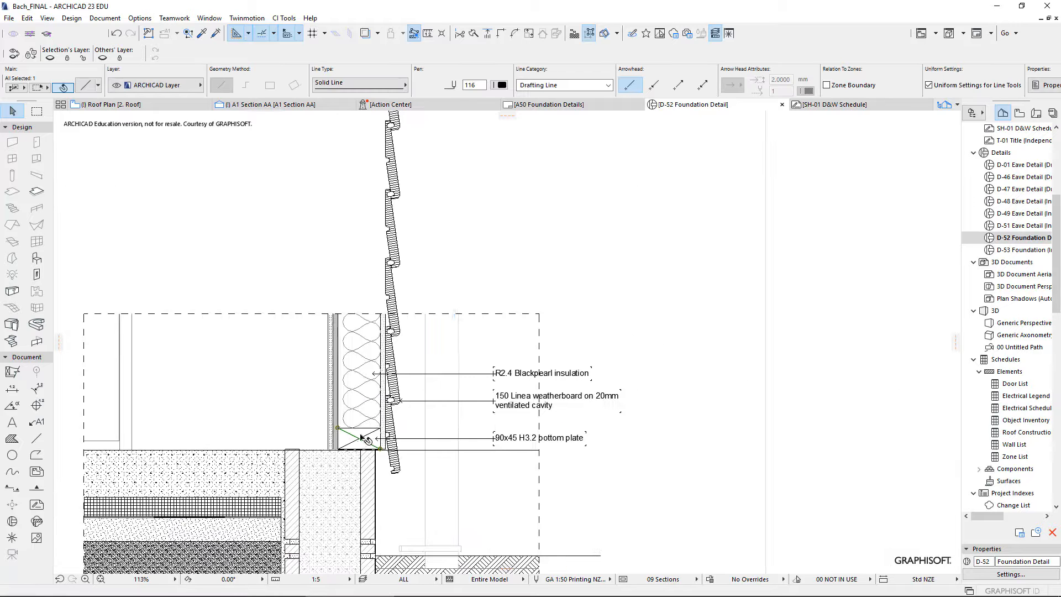
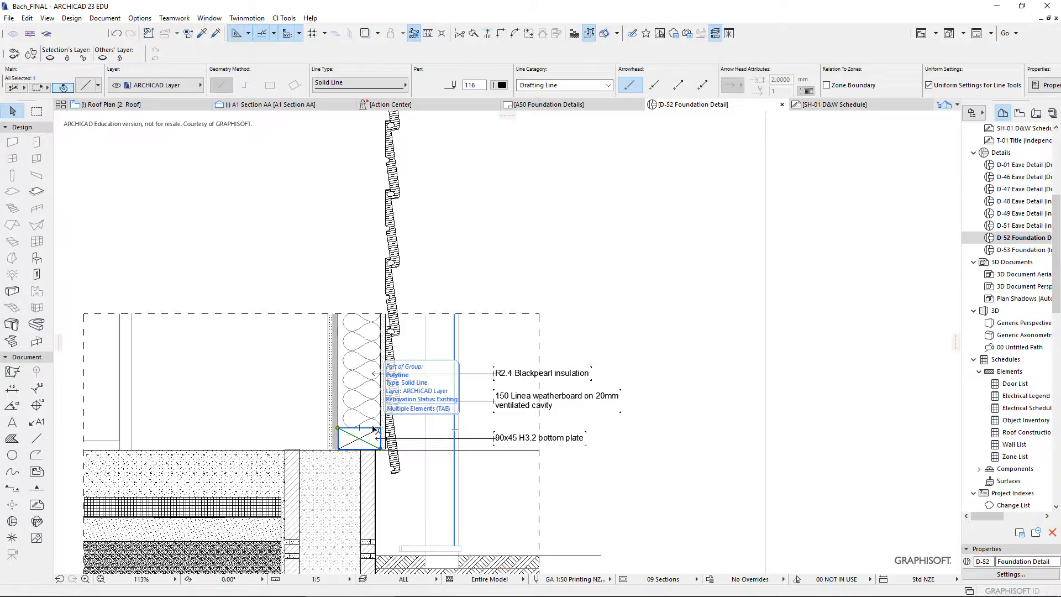
Step: Open the 1. Ground Floor plan and set its layer combination to Plan Floor Framing
{"action": "scroll", "coordinate": [994, 273], "scroll_direction": "up", "scroll_amount": 6}
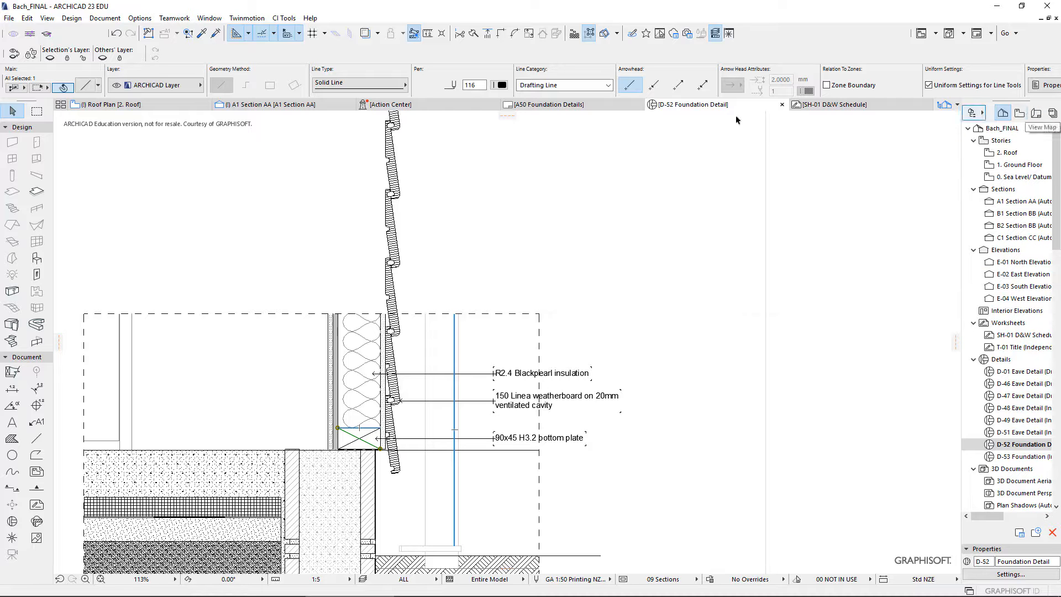
{"action": "left_click", "coordinate": [178, 107]}
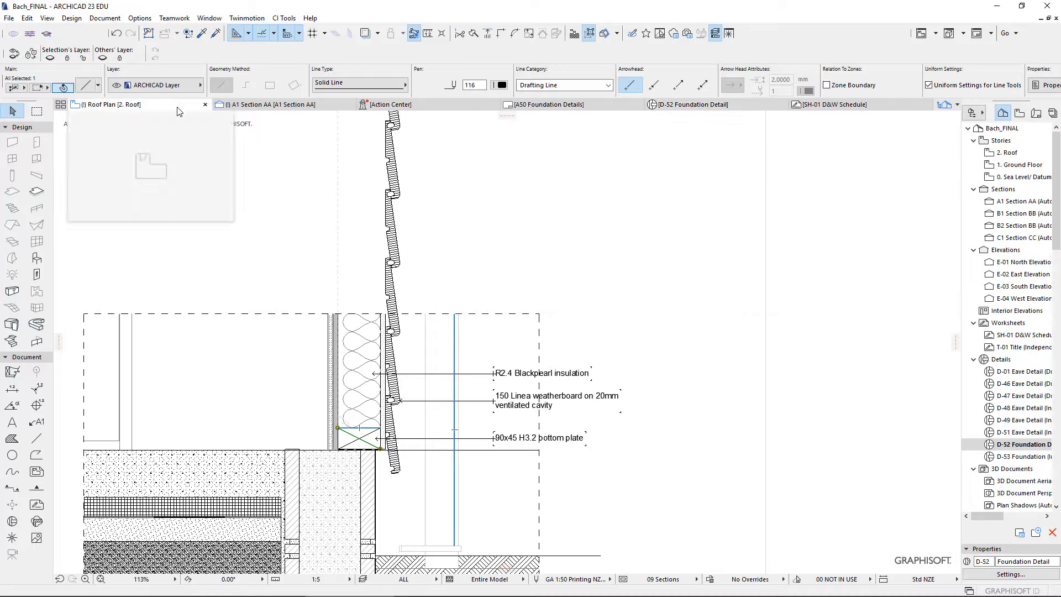
{"action": "left_click", "coordinate": [1019, 164]}
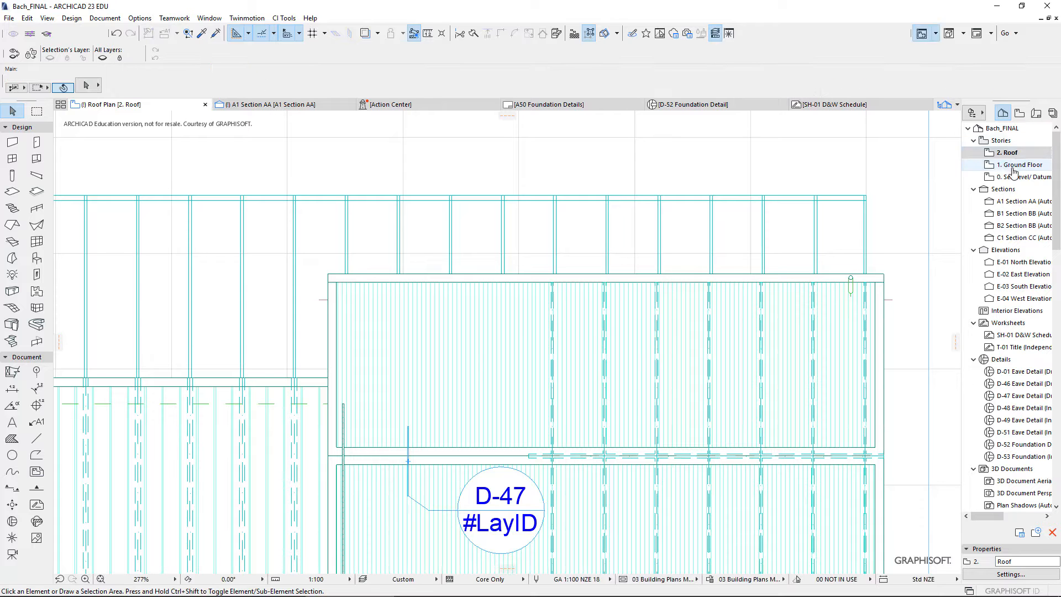
{"action": "scroll", "coordinate": [726, 362], "scroll_direction": "down", "scroll_amount": 3}
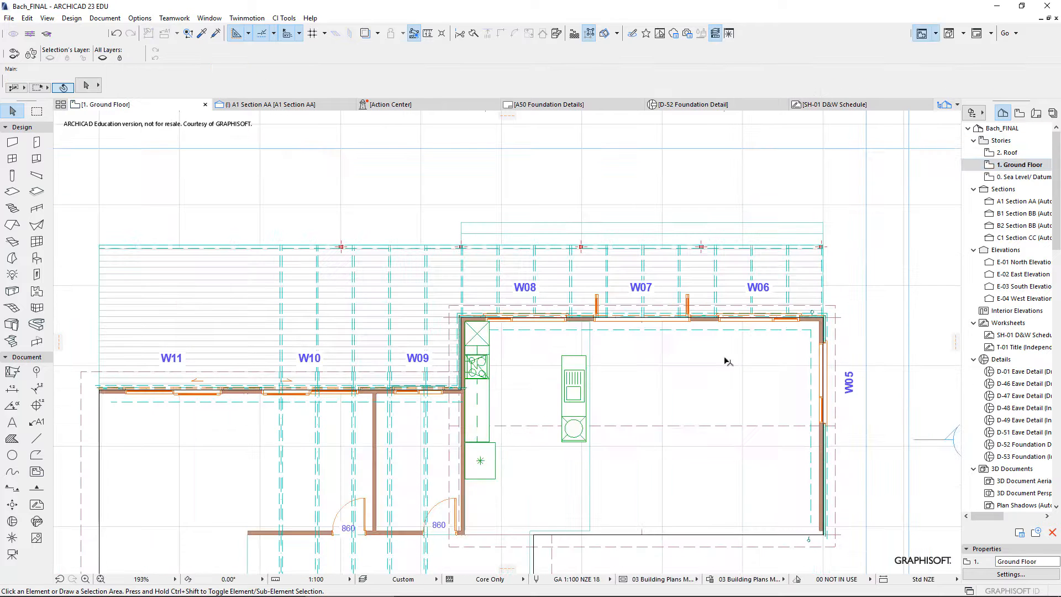
{"action": "middle_click_drag", "start_coordinate": [726, 362], "coordinate": [502, 301]}
{"action": "left_click", "coordinate": [436, 579]}
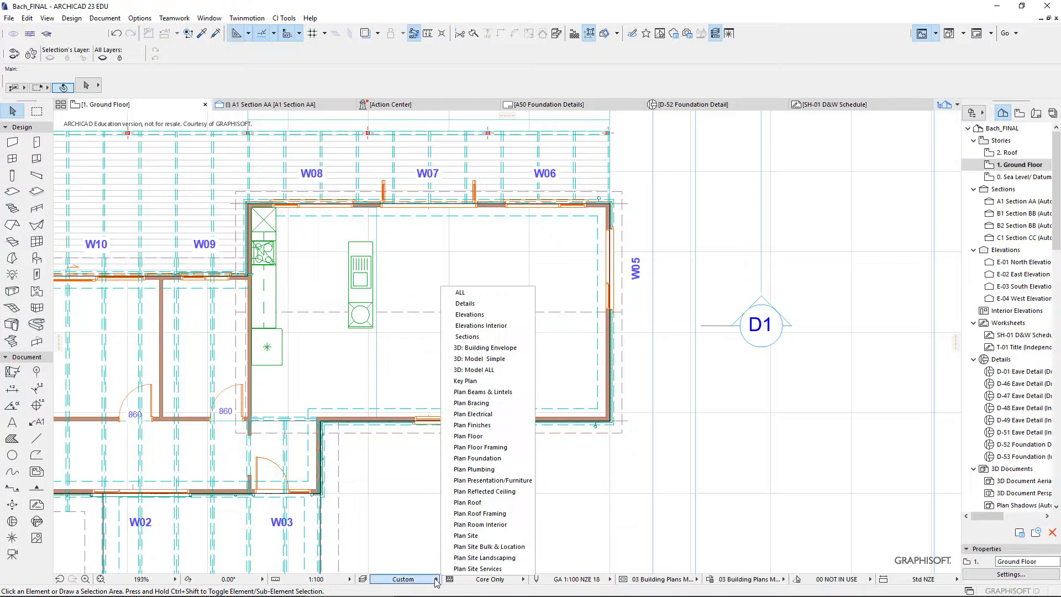
{"action": "left_click", "coordinate": [480, 513]}
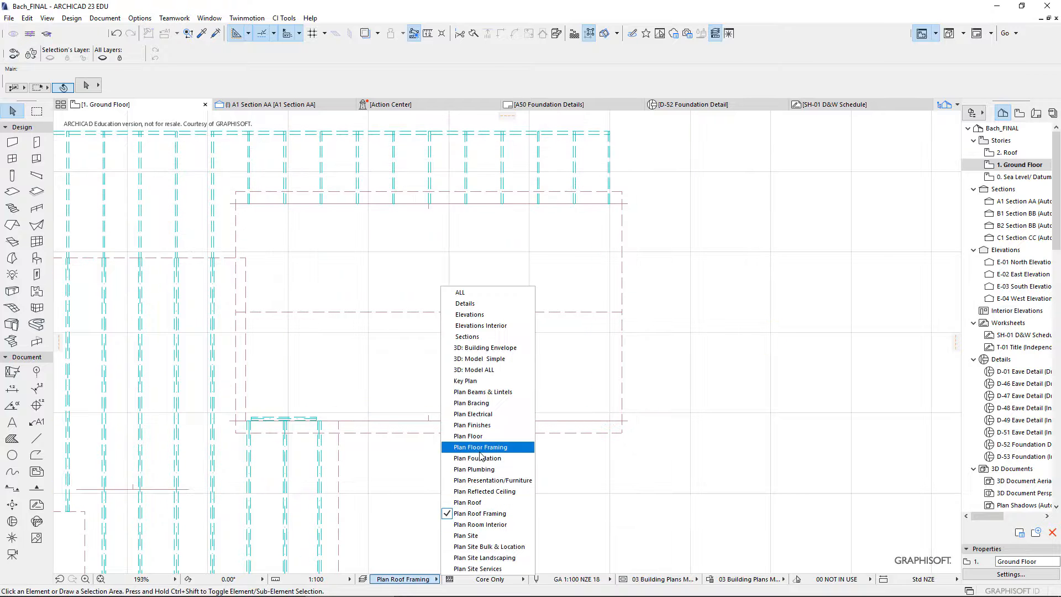
{"action": "left_click", "coordinate": [480, 447]}
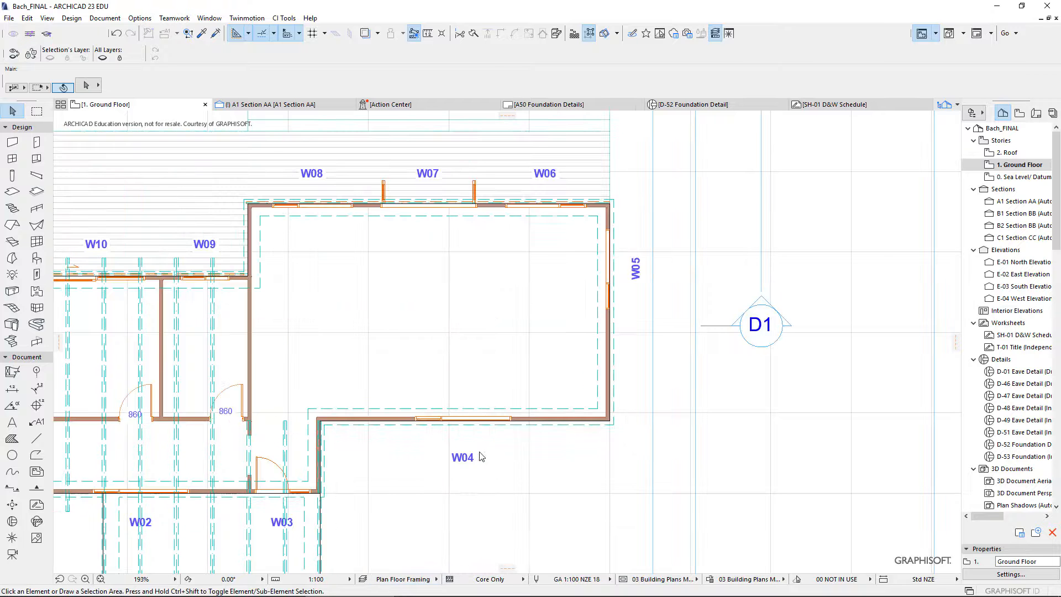
Step: Dimension the exterior wall containing window W05 between its two outer corners, placing the dimension line outside the W05 tag
{"action": "scroll", "coordinate": [605, 426], "scroll_direction": "up", "scroll_amount": 3}
{"action": "scroll", "coordinate": [605, 426], "scroll_direction": "down", "scroll_amount": 3}
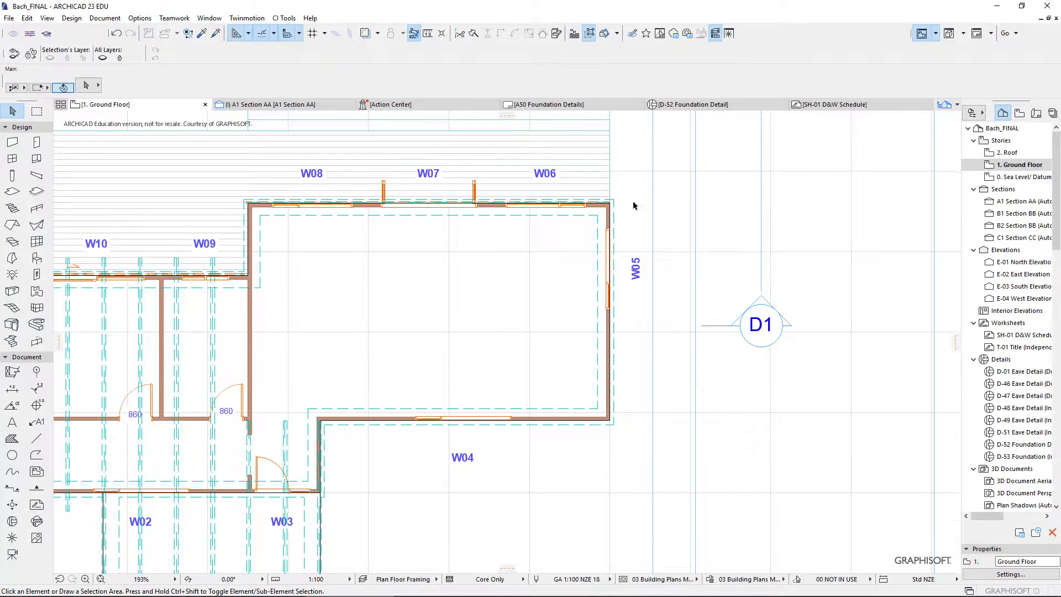
{"action": "scroll", "coordinate": [619, 233], "scroll_direction": "up", "scroll_amount": 3}
{"action": "scroll", "coordinate": [601, 232], "scroll_direction": "down", "scroll_amount": 2}
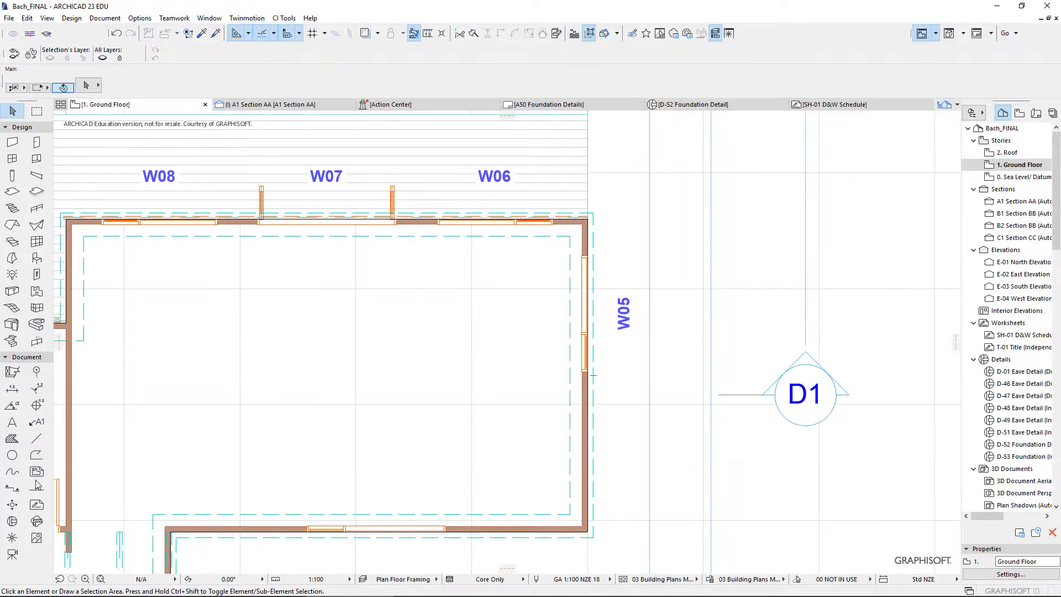
{"action": "left_click", "coordinate": [13, 389]}
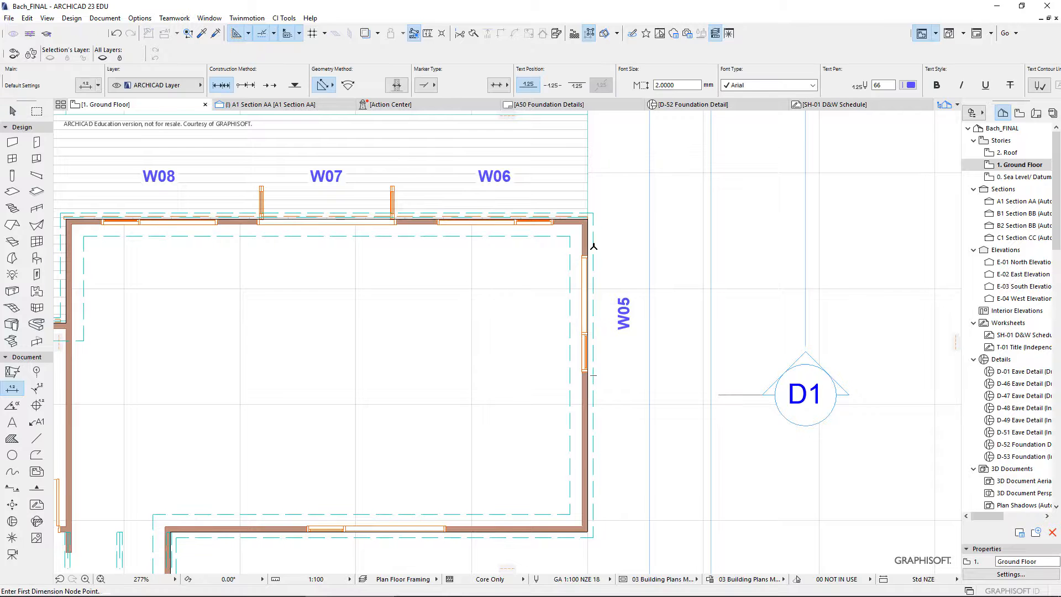
{"action": "scroll", "coordinate": [586, 219], "scroll_direction": "up", "scroll_amount": 5}
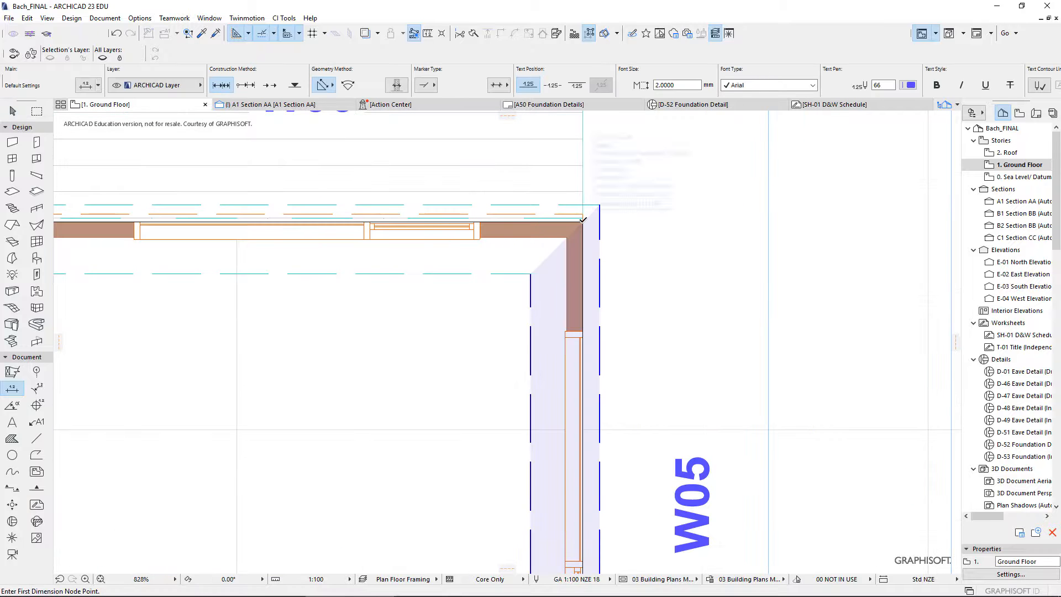
{"action": "scroll", "coordinate": [583, 219], "scroll_direction": "up", "scroll_amount": 3}
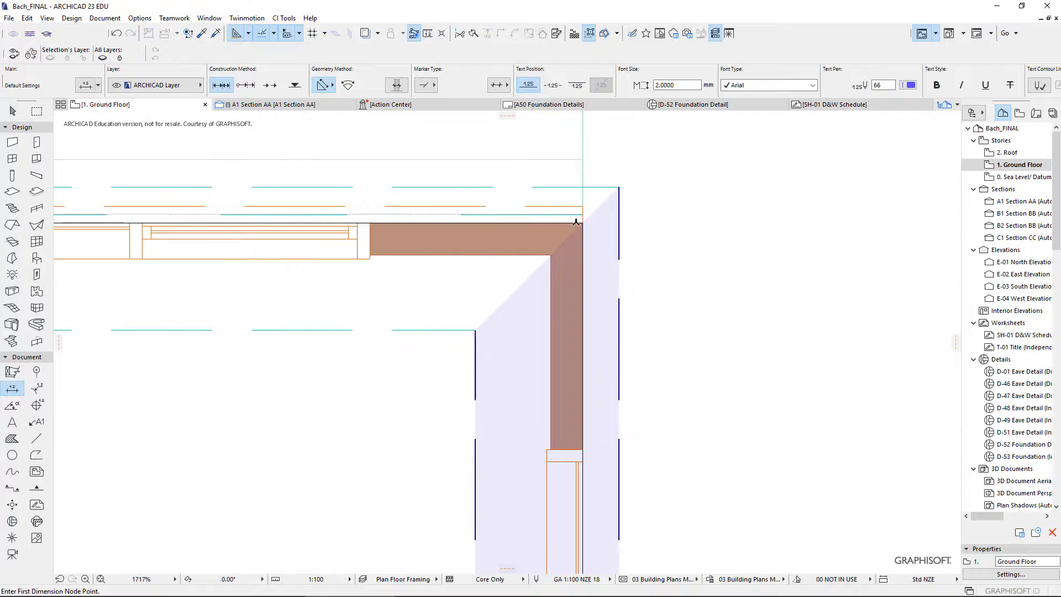
{"action": "left_click", "coordinate": [583, 219]}
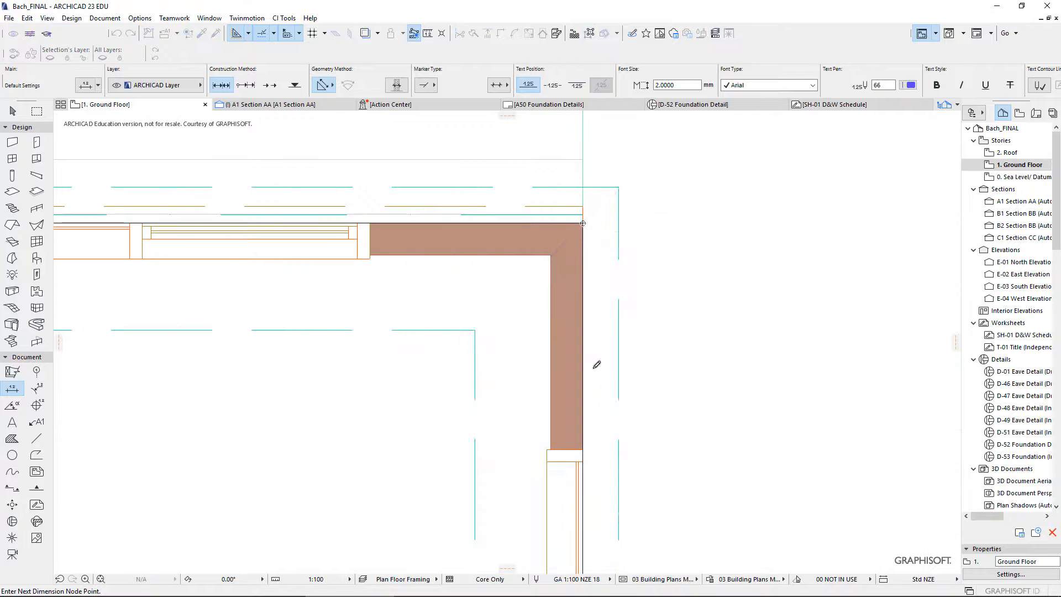
{"action": "scroll", "coordinate": [656, 426], "scroll_direction": "down", "scroll_amount": 3}
{"action": "scroll", "coordinate": [531, 369], "scroll_direction": "up", "scroll_amount": 3}
{"action": "middle_click_drag", "start_coordinate": [531, 369], "coordinate": [529, 68]}
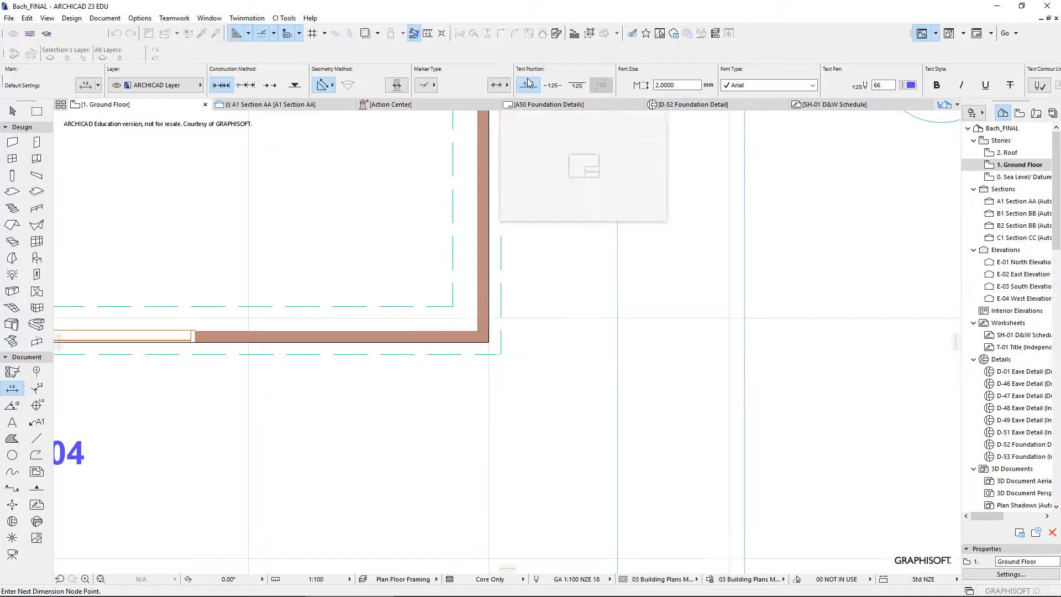
{"action": "left_click", "coordinate": [489, 342]}
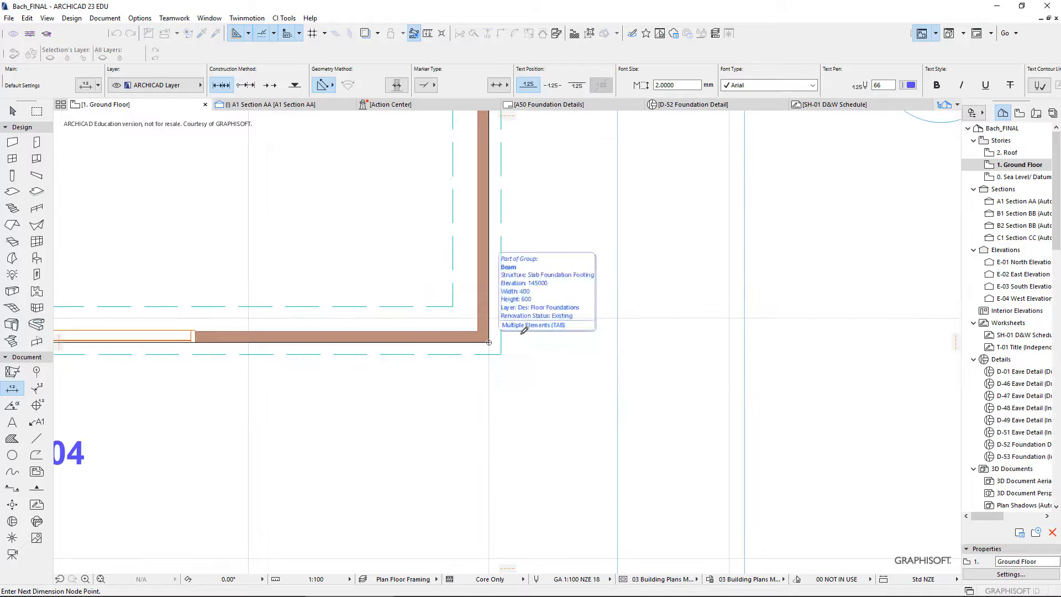
{"action": "double_click", "coordinate": [561, 319]}
{"action": "left_click", "coordinate": [608, 311]}
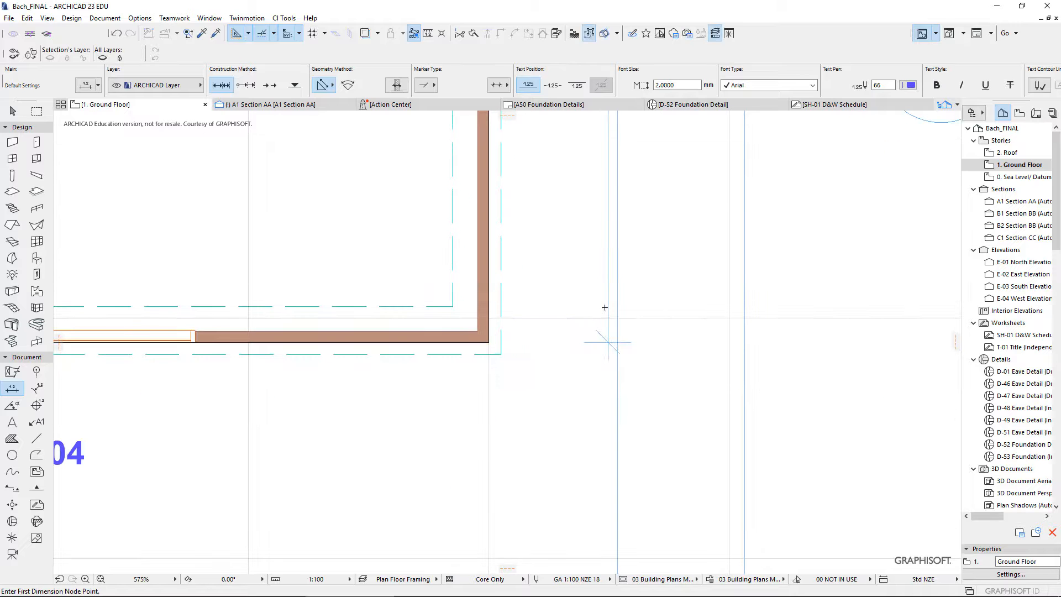
{"action": "scroll", "coordinate": [606, 308], "scroll_direction": "down", "scroll_amount": 4}
{"action": "middle_click_drag", "start_coordinate": [600, 331], "coordinate": [552, 464]}
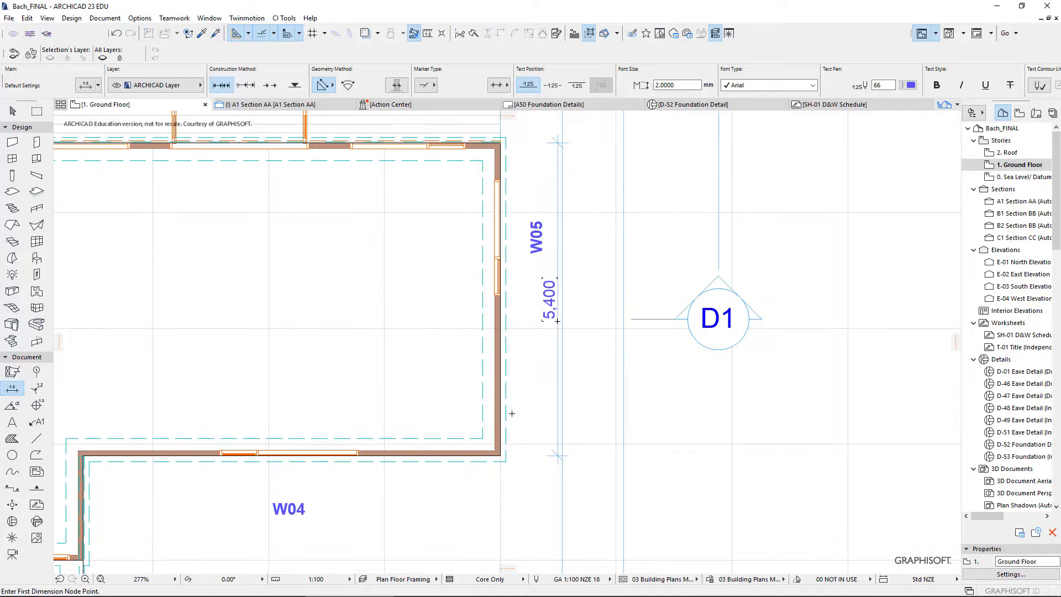
Step: Switch the Ground Floor to the Plan Foundation layer combination and dimension the same side of the house slab, outside the existing wall dimension
{"action": "left_click", "coordinate": [402, 579]}
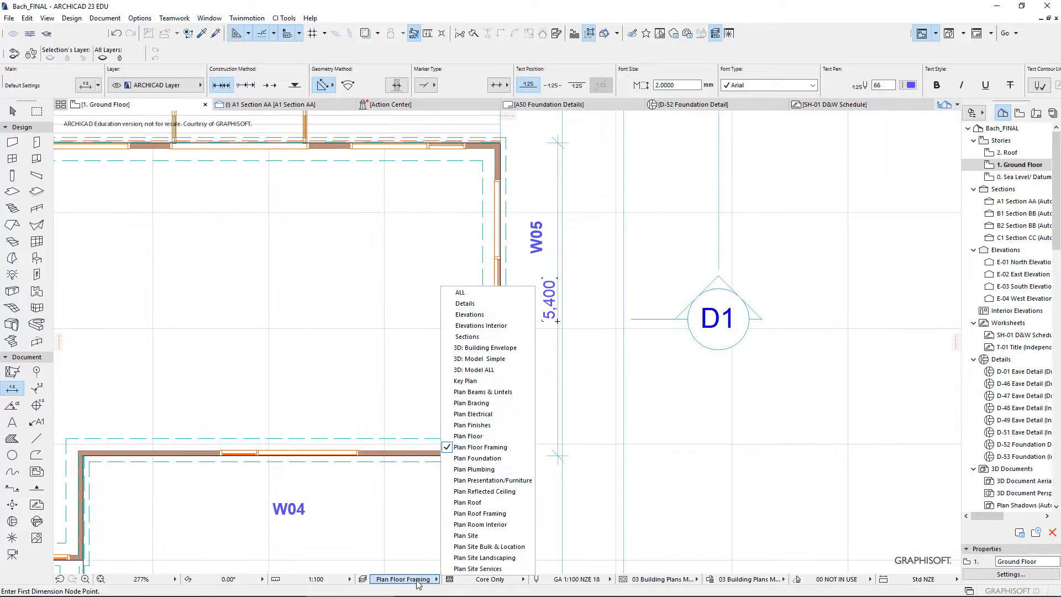
{"action": "left_click", "coordinate": [478, 458]}
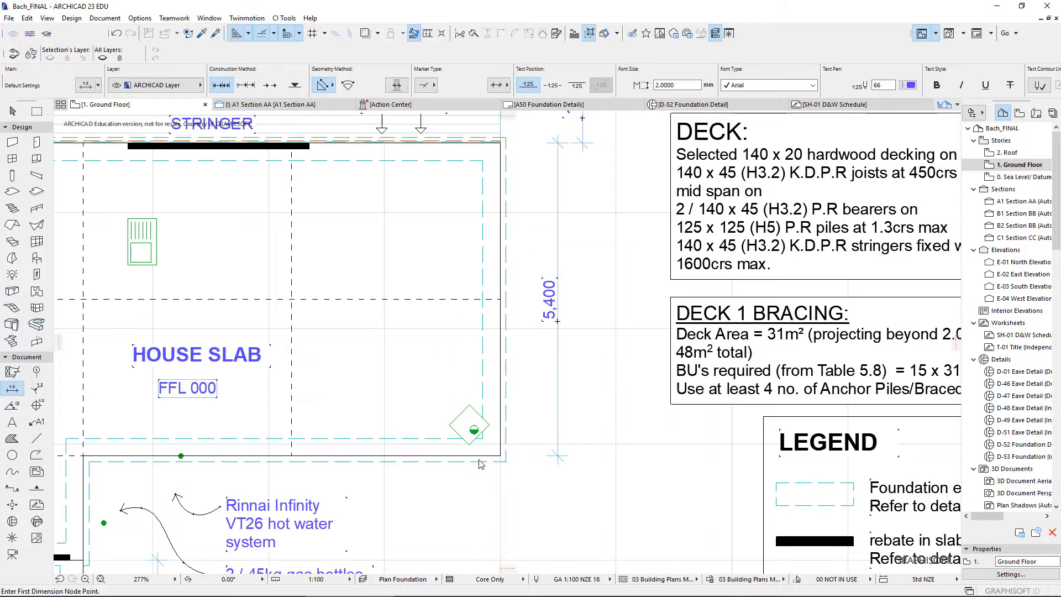
{"action": "scroll", "coordinate": [503, 148], "scroll_direction": "up", "scroll_amount": 3}
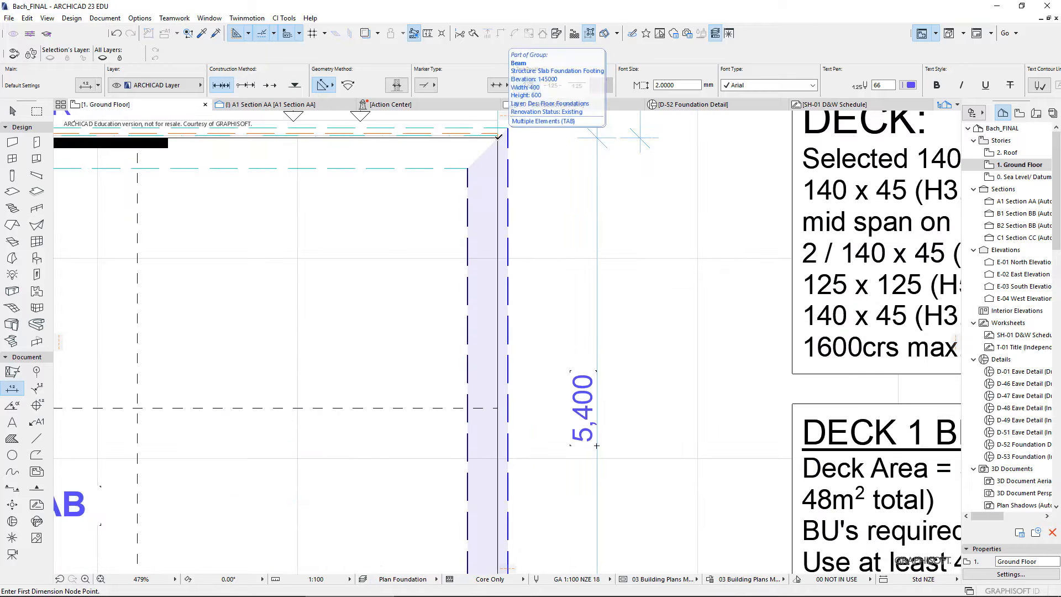
{"action": "left_click", "coordinate": [500, 135]}
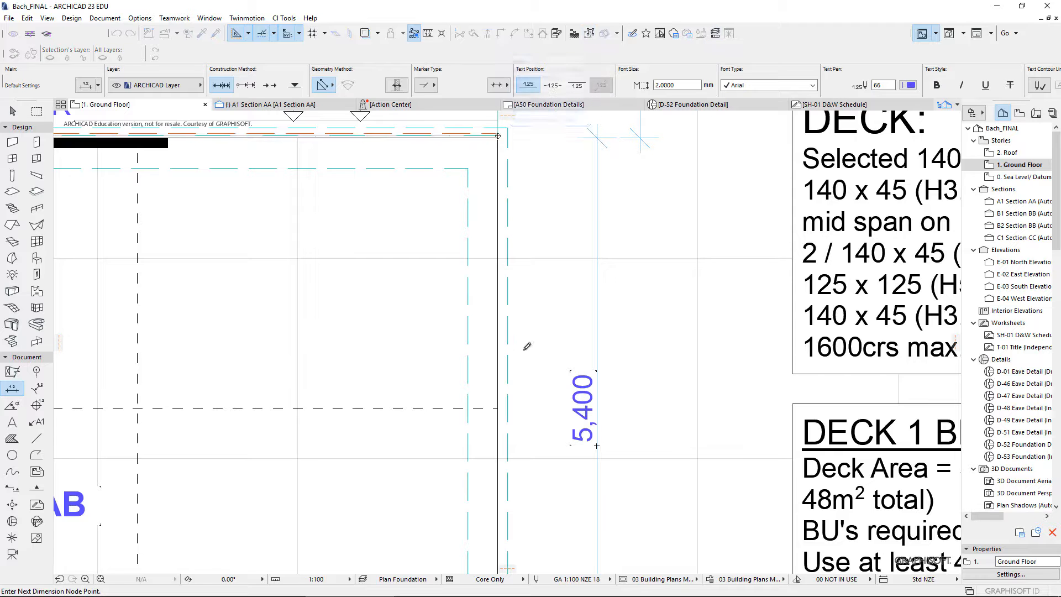
{"action": "middle_click_drag", "start_coordinate": [506, 419], "coordinate": [462, 212]}
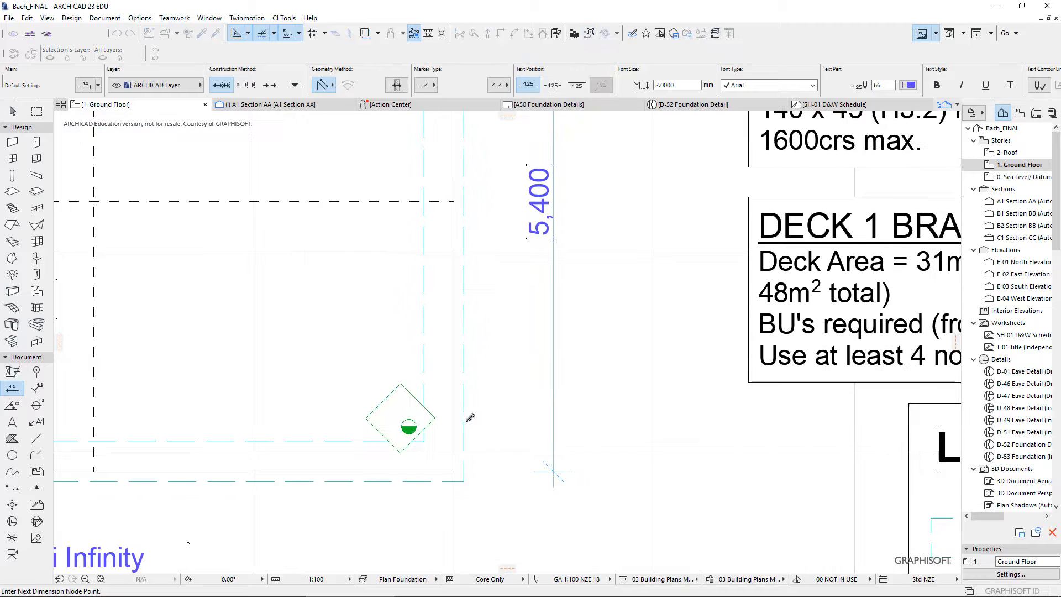
{"action": "double_click", "coordinate": [456, 467]}
{"action": "left_click", "coordinate": [616, 437]}
{"action": "scroll", "coordinate": [616, 437], "scroll_direction": "down", "scroll_amount": 5}
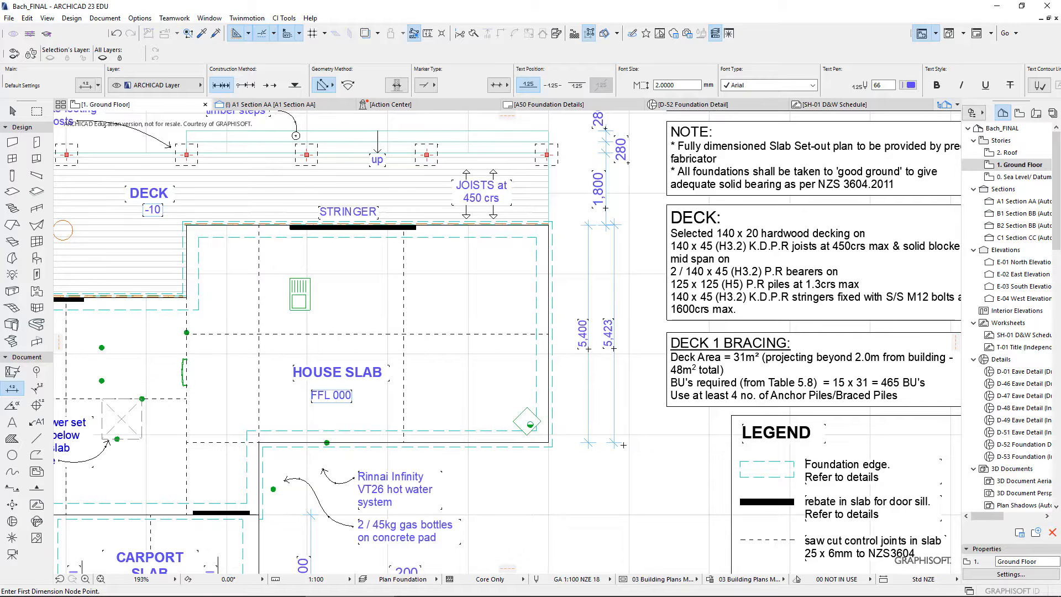
{"action": "scroll", "coordinate": [623, 445], "scroll_direction": "down", "scroll_amount": 3}
Step: Open the D-52 Foundation Detail and frame the base of the wall together with its insulation, weatherboard and bottom plate labels
{"action": "left_click", "coordinate": [271, 104]}
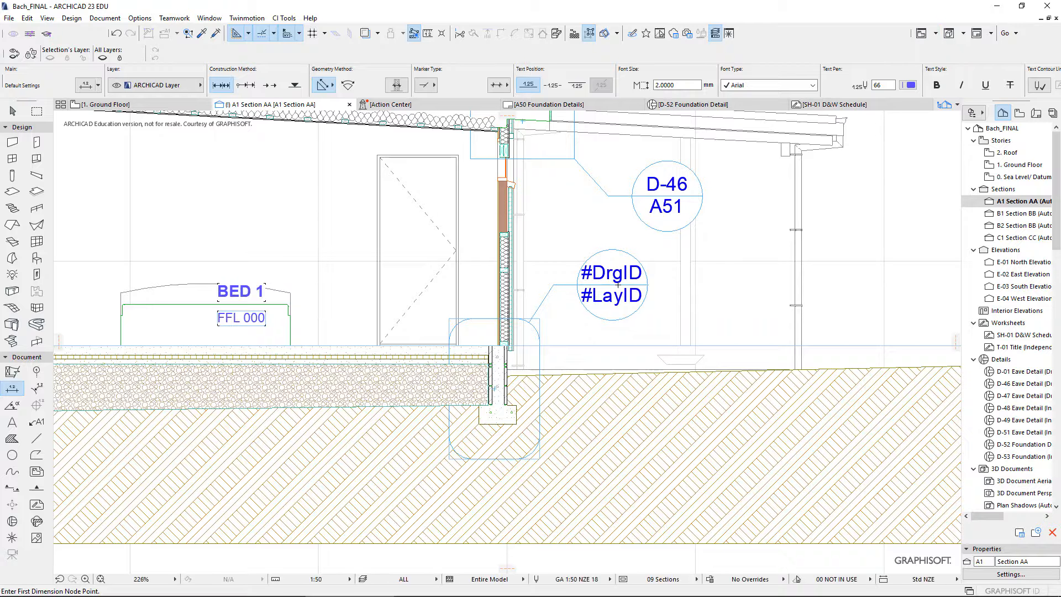
{"action": "left_click", "coordinate": [1020, 448]}
{"action": "double_click", "coordinate": [1019, 449]}
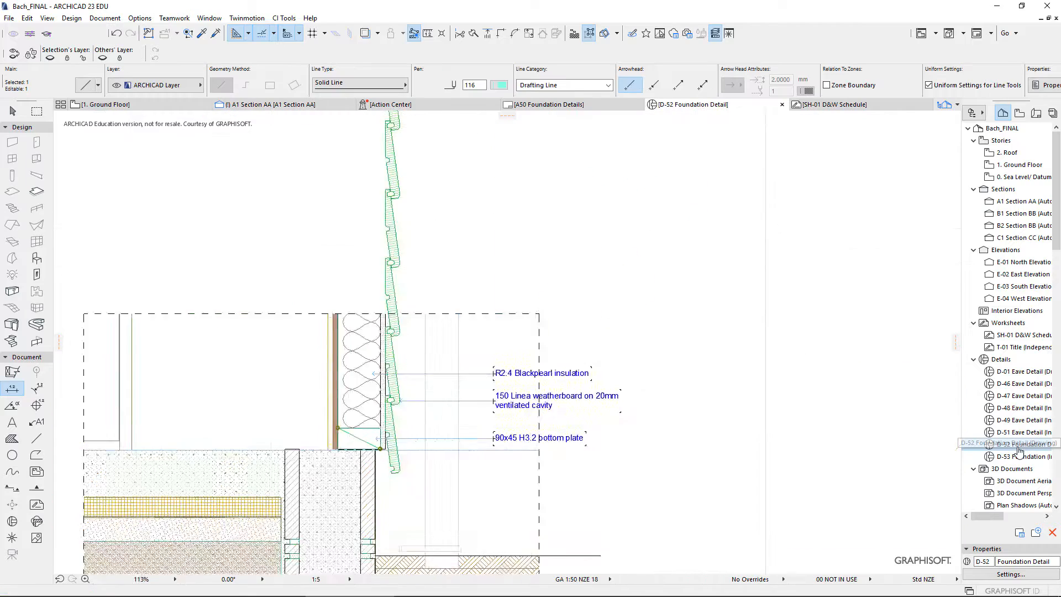
{"action": "scroll", "coordinate": [699, 421], "scroll_direction": "down", "scroll_amount": 2}
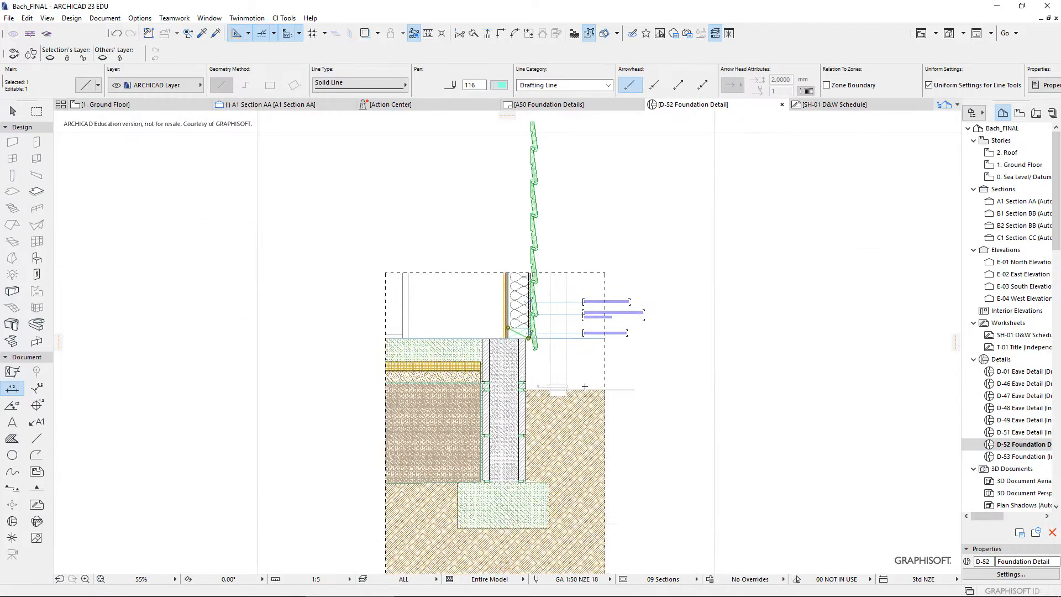
{"action": "scroll", "coordinate": [584, 390], "scroll_direction": "up", "scroll_amount": 5}
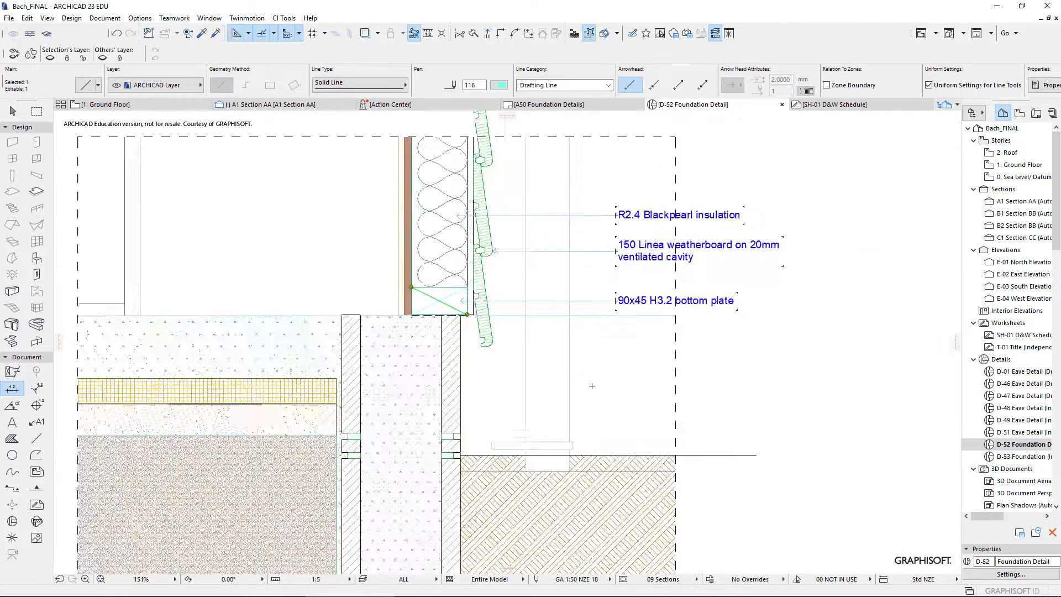
{"action": "middle_click_drag", "start_coordinate": [598, 392], "coordinate": [679, 481]}
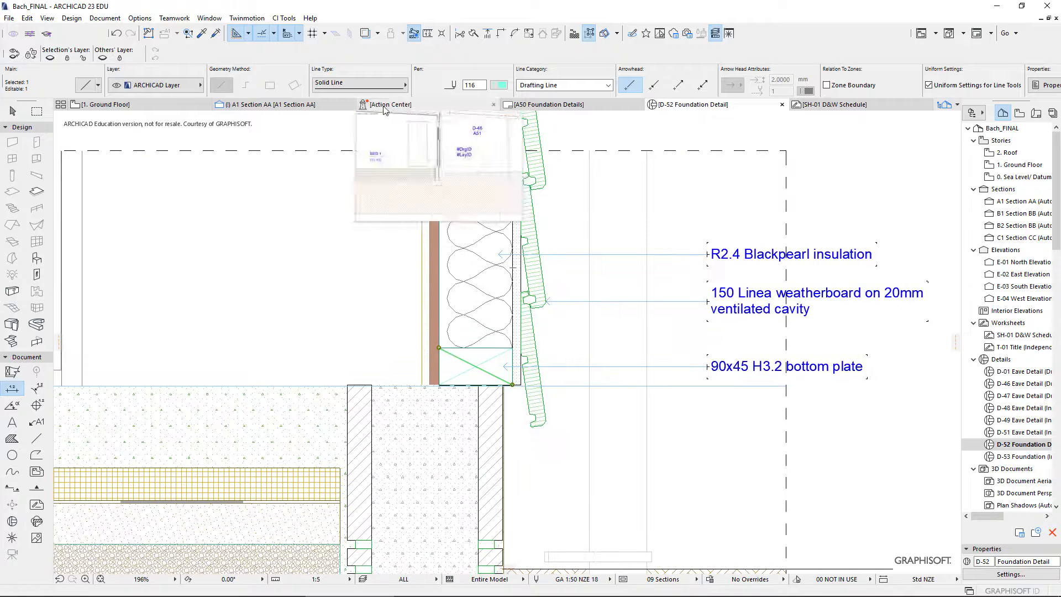
Step: Save the D-52 Foundation Detail as a view with zooming set to Current Zoom, and open the A50 Foundation Details layout
{"action": "right_click", "coordinate": [725, 109]}
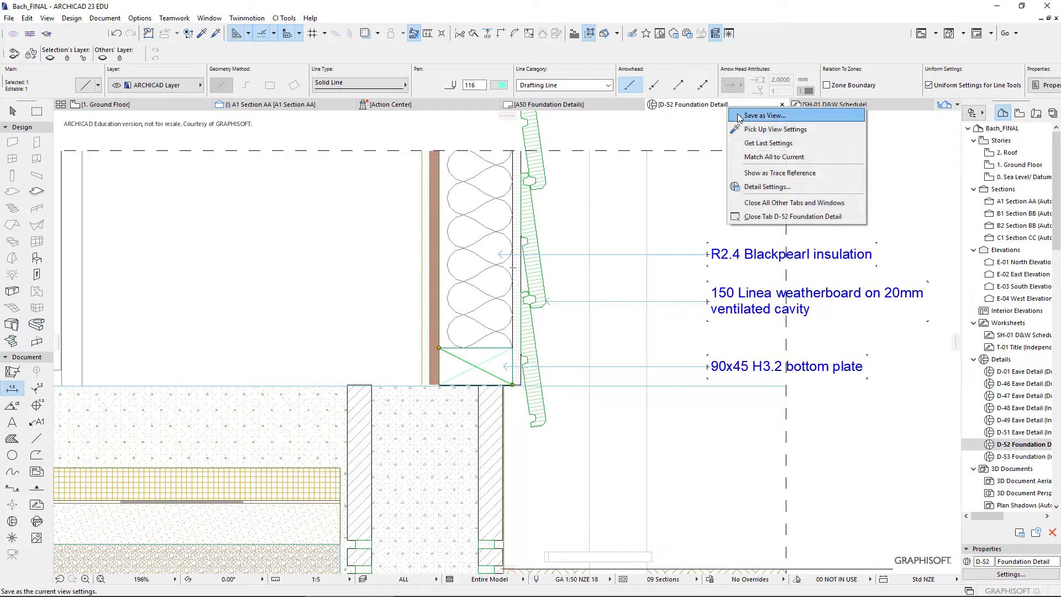
{"action": "left_click", "coordinate": [738, 117]}
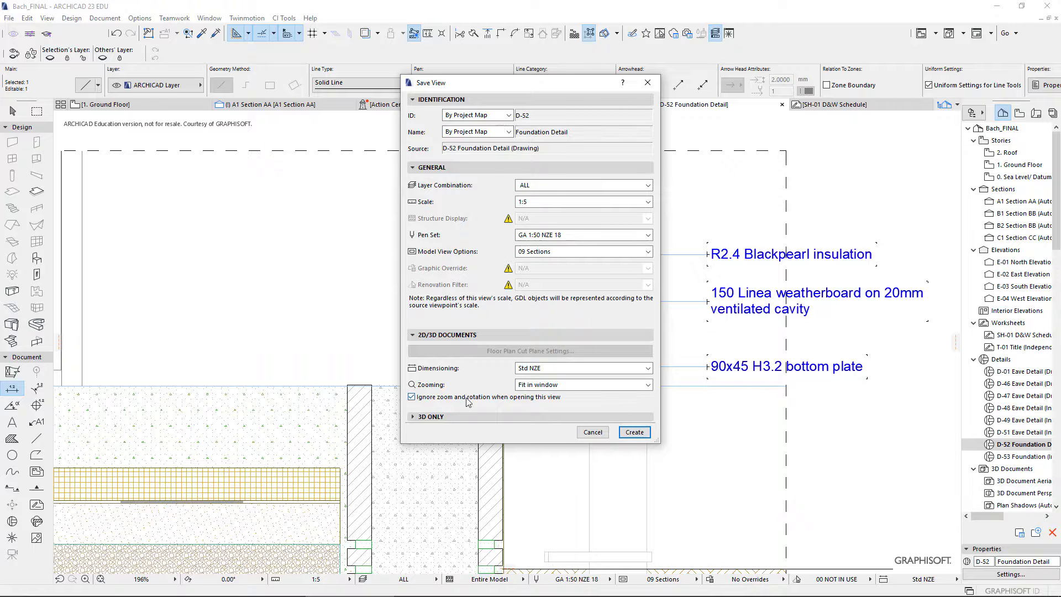
{"action": "left_click", "coordinate": [546, 385]}
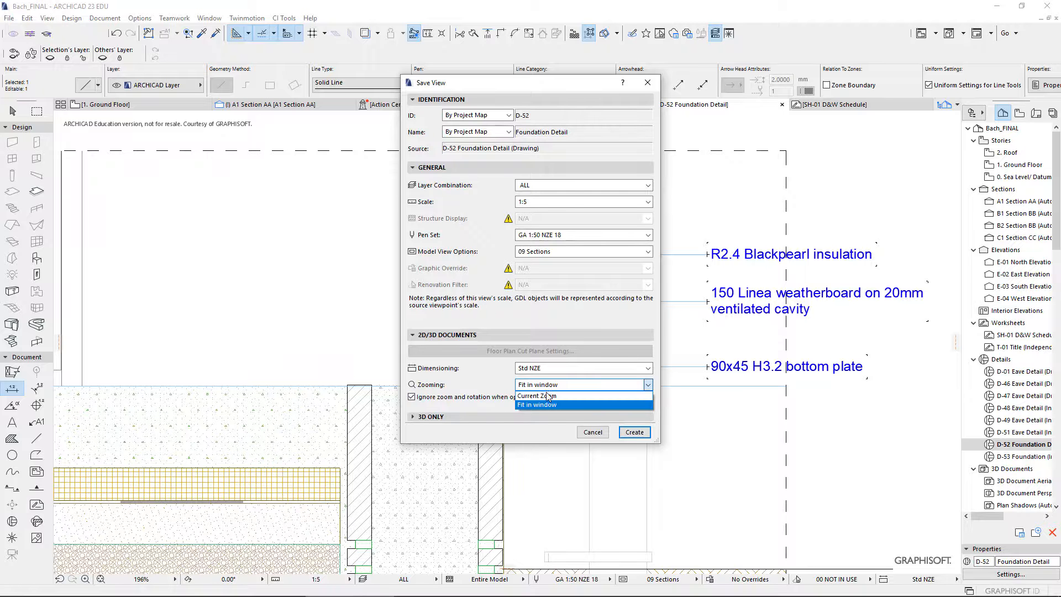
{"action": "left_click", "coordinate": [547, 396]}
{"action": "left_click", "coordinate": [634, 431]}
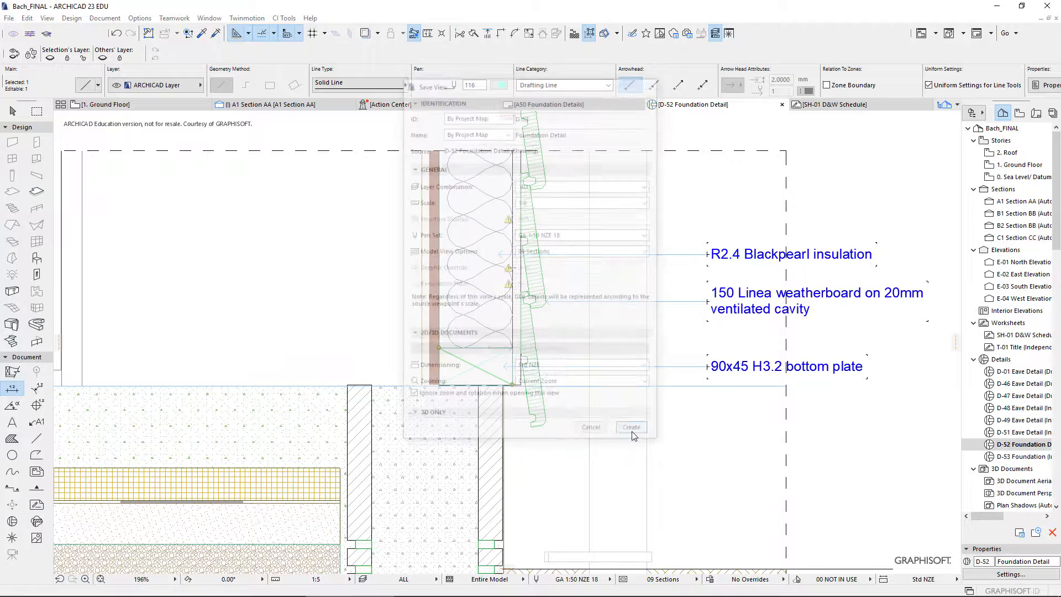
{"action": "left_click", "coordinate": [1036, 112]}
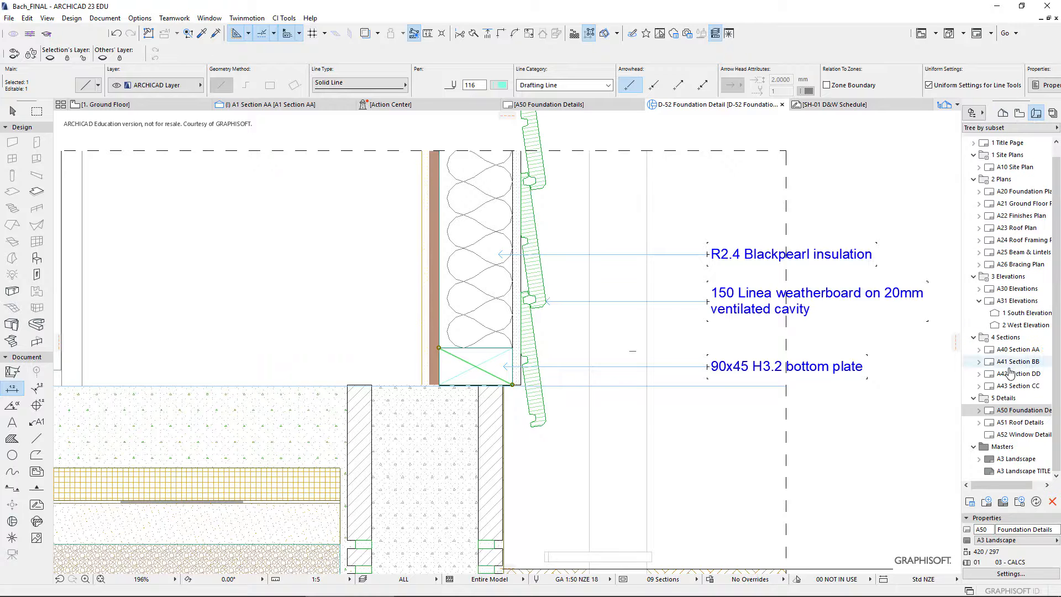
{"action": "double_click", "coordinate": [1018, 415]}
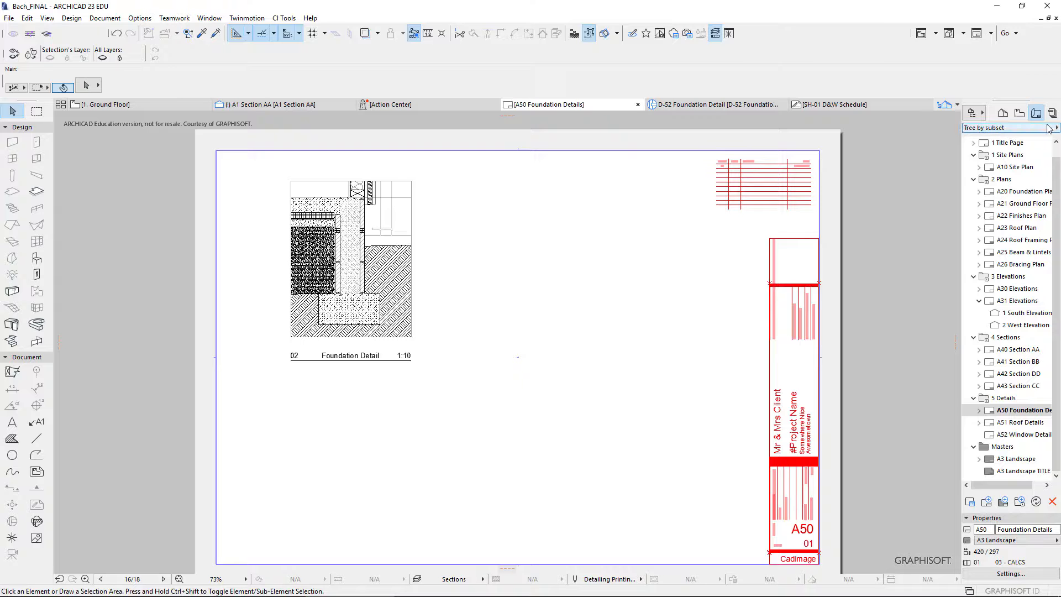
Step: Create a view folder named Details and move the D-46 Eave Detail and D-52 Foundation Detail views into it
{"action": "left_click", "coordinate": [1019, 113]}
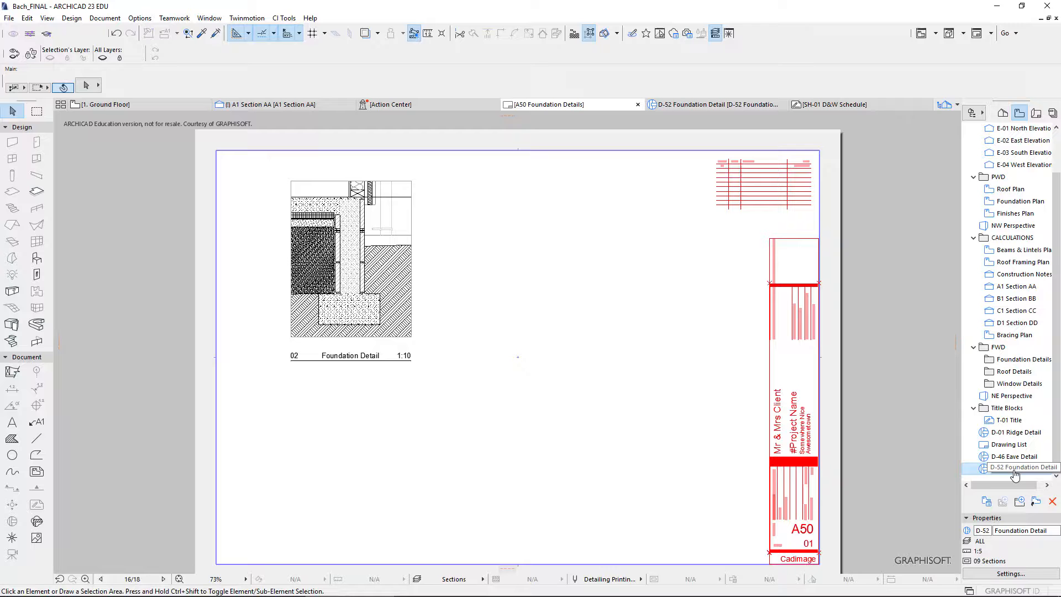
{"action": "left_click", "coordinate": [1020, 501]}
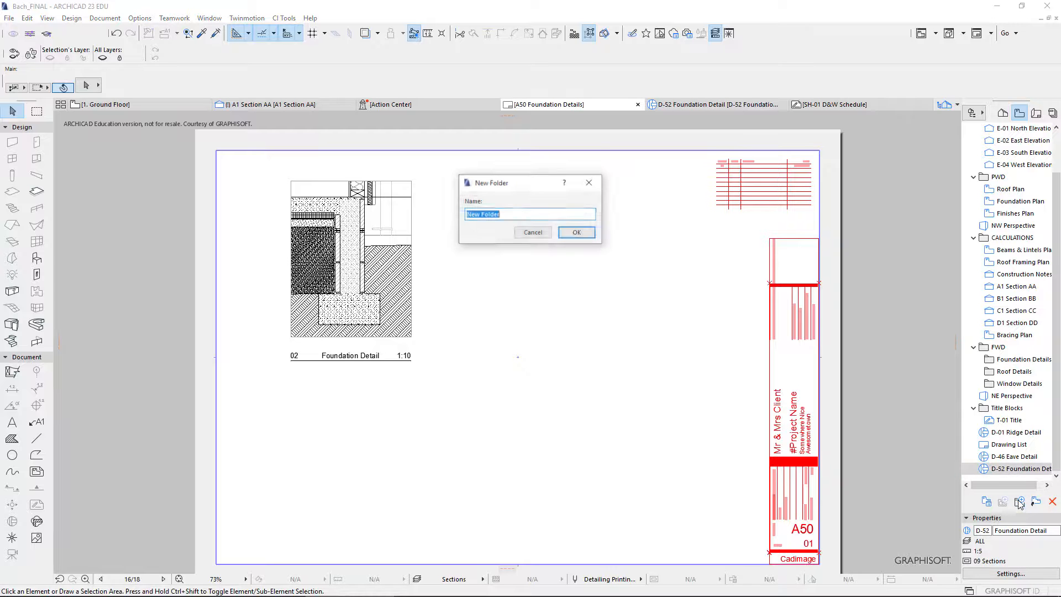
{"action": "type", "text": "Details"}
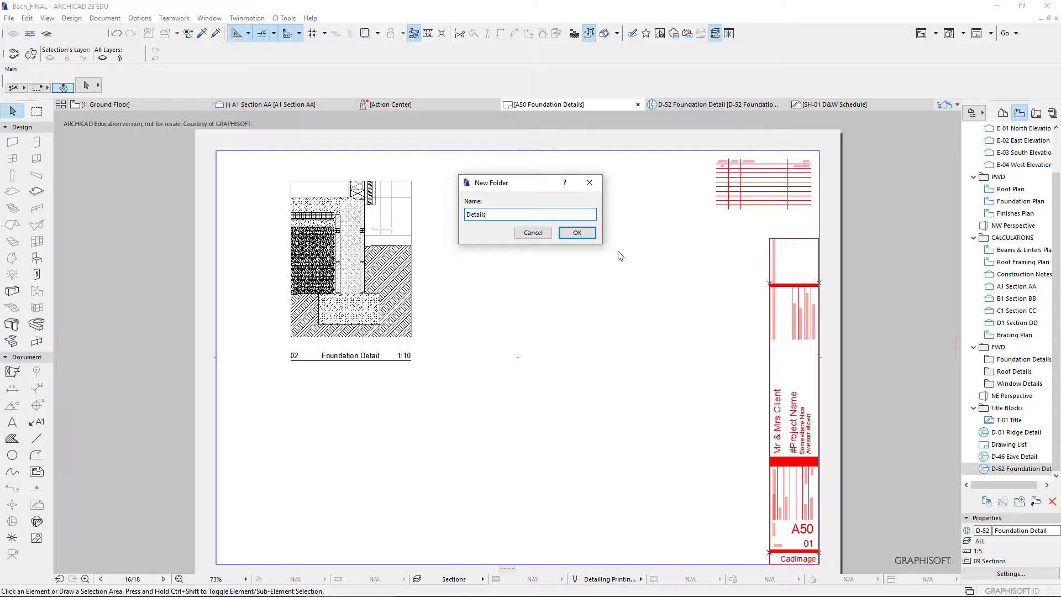
{"action": "key", "text": "Return"}
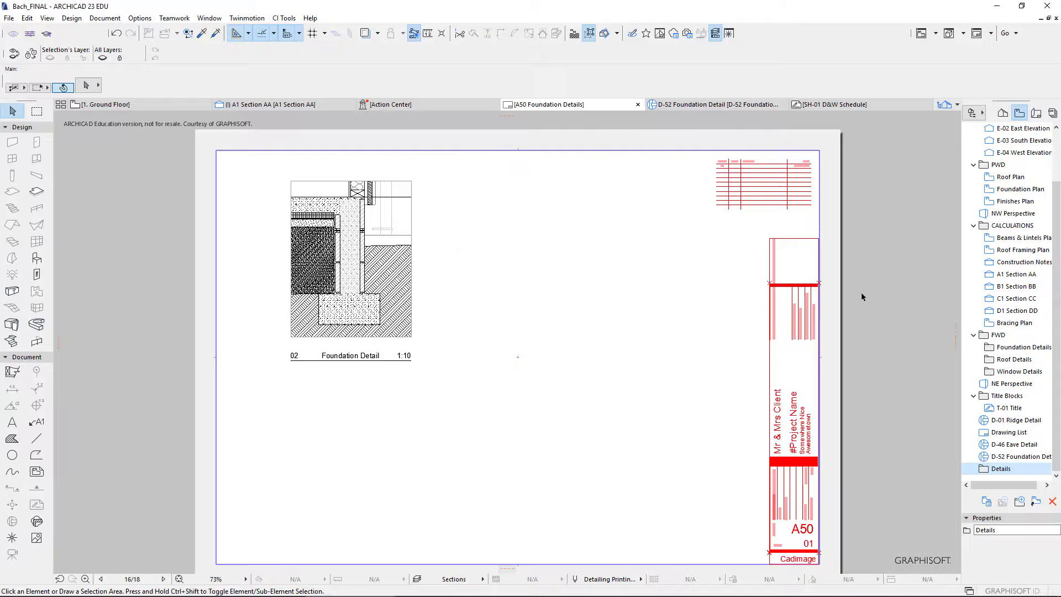
{"action": "mouse_move", "coordinate": [1021, 448]}
{"action": "left_mouse_down"}
{"action": "mouse_move", "coordinate": [1001, 468]}
{"action": "mouse_move", "coordinate": [1003, 457]}
{"action": "left_mouse_up"}
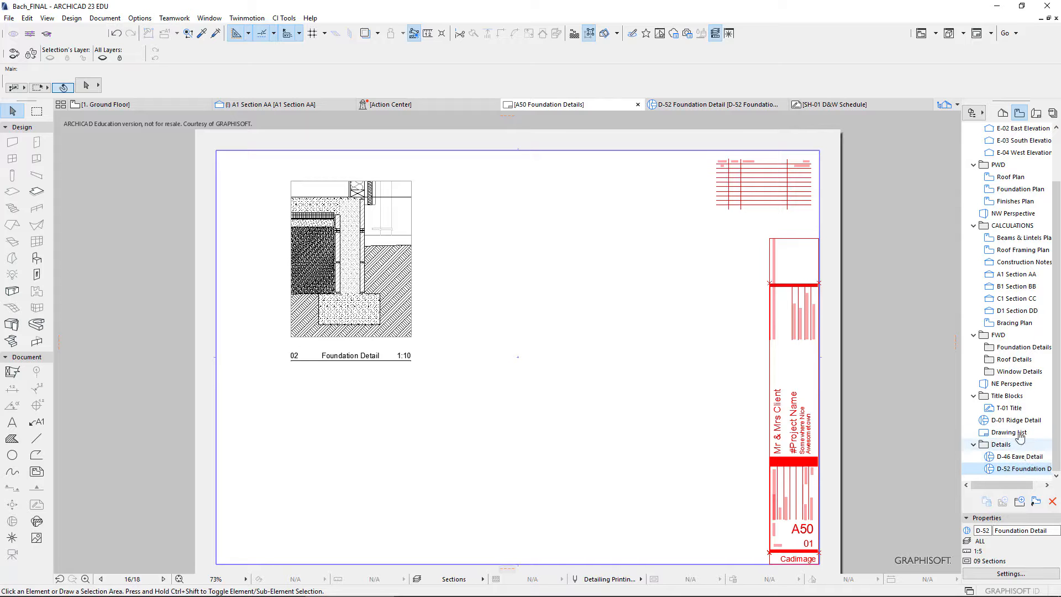
Step: Place the D-52 Foundation Detail view on the A50 layout beside the existing detail and crop both sides of its frame
{"action": "mouse_move", "coordinate": [1016, 420]}
{"action": "left_mouse_down"}
{"action": "mouse_move", "coordinate": [1004, 449]}
{"action": "mouse_move", "coordinate": [979, 455]}
{"action": "mouse_move", "coordinate": [549, 279]}
{"action": "mouse_move", "coordinate": [620, 275]}
{"action": "left_mouse_up"}
{"action": "left_click_drag", "start_coordinate": [650, 411], "coordinate": [545, 231]}
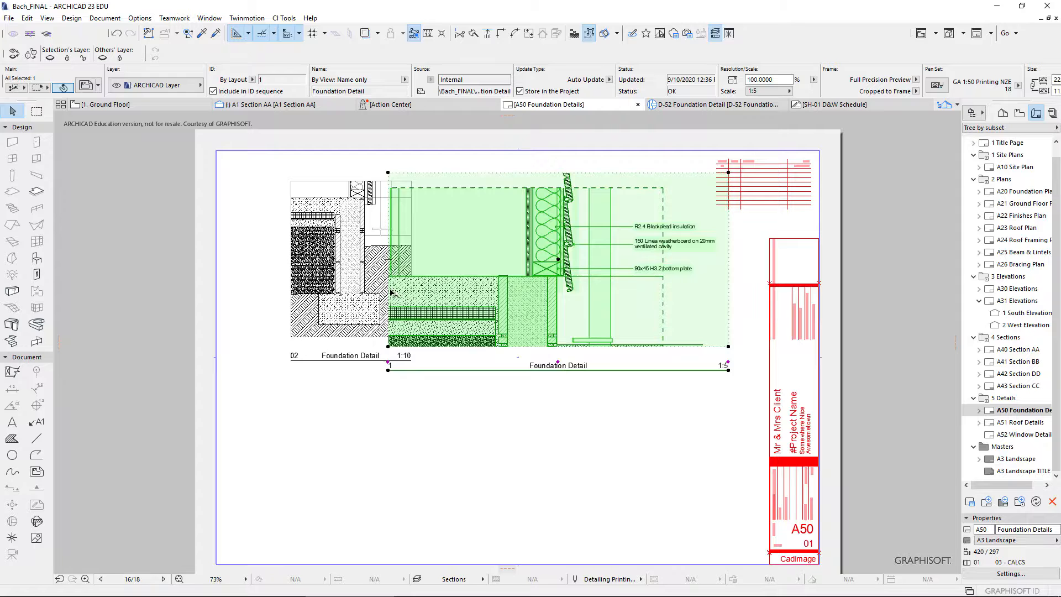
{"action": "left_click_drag", "start_coordinate": [390, 292], "coordinate": [477, 291]}
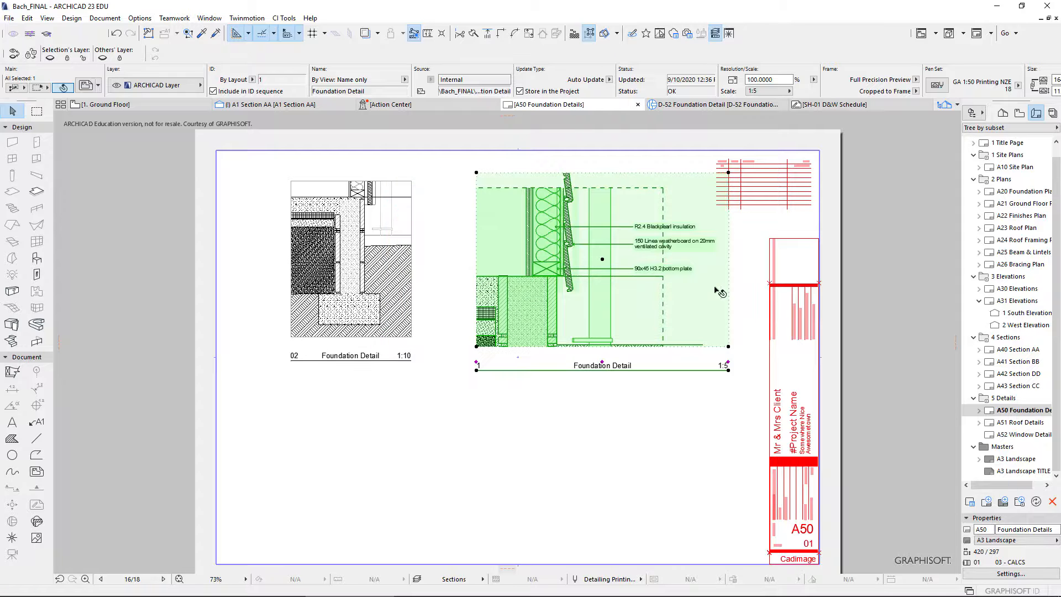
{"action": "mouse_move", "coordinate": [728, 290]}
{"action": "left_mouse_down"}
{"action": "mouse_move", "coordinate": [698, 291]}
{"action": "mouse_move", "coordinate": [717, 303]}
{"action": "mouse_move", "coordinate": [685, 293]}
{"action": "mouse_move", "coordinate": [762, 298]}
{"action": "mouse_move", "coordinate": [706, 293]}
{"action": "left_mouse_up"}
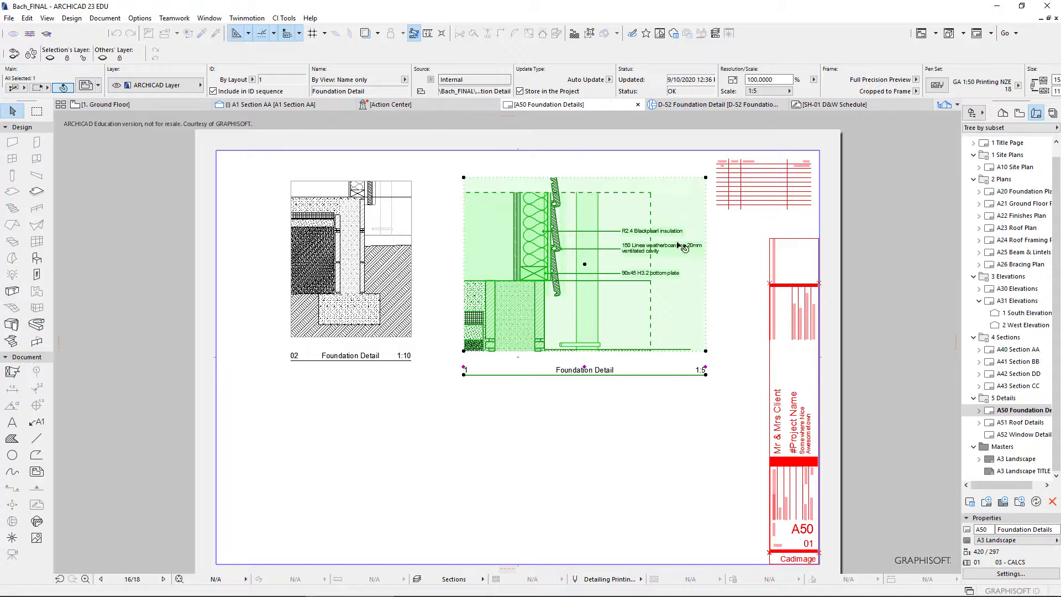
Step: Crop the top of the placed Foundation Detail drawing and extend its lower frame edge to show more of the ground
{"action": "left_click", "coordinate": [641, 177]}
{"action": "left_click", "coordinate": [641, 202]}
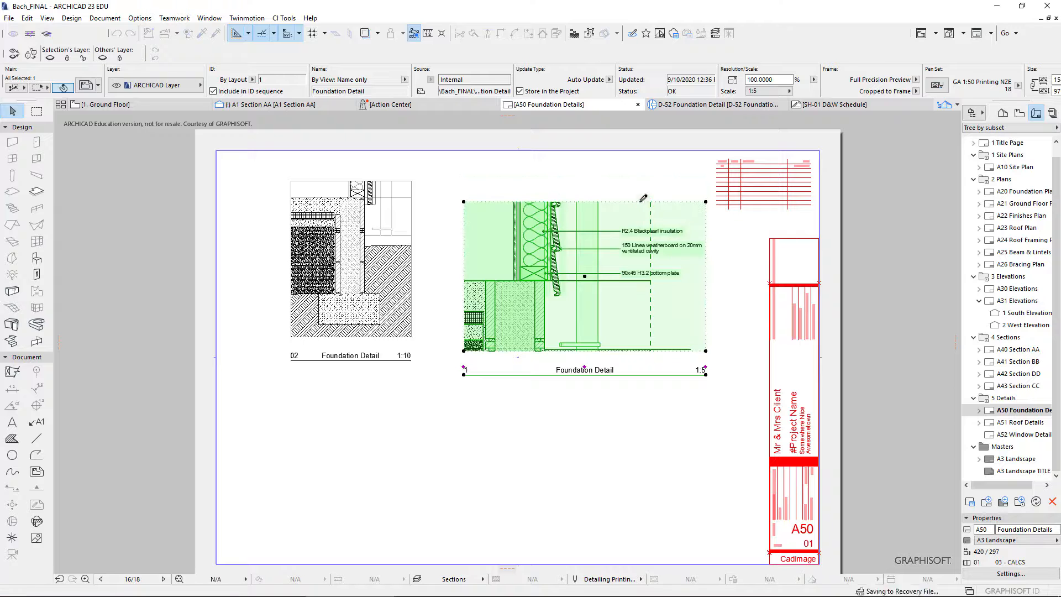
{"action": "left_click", "coordinate": [610, 351]}
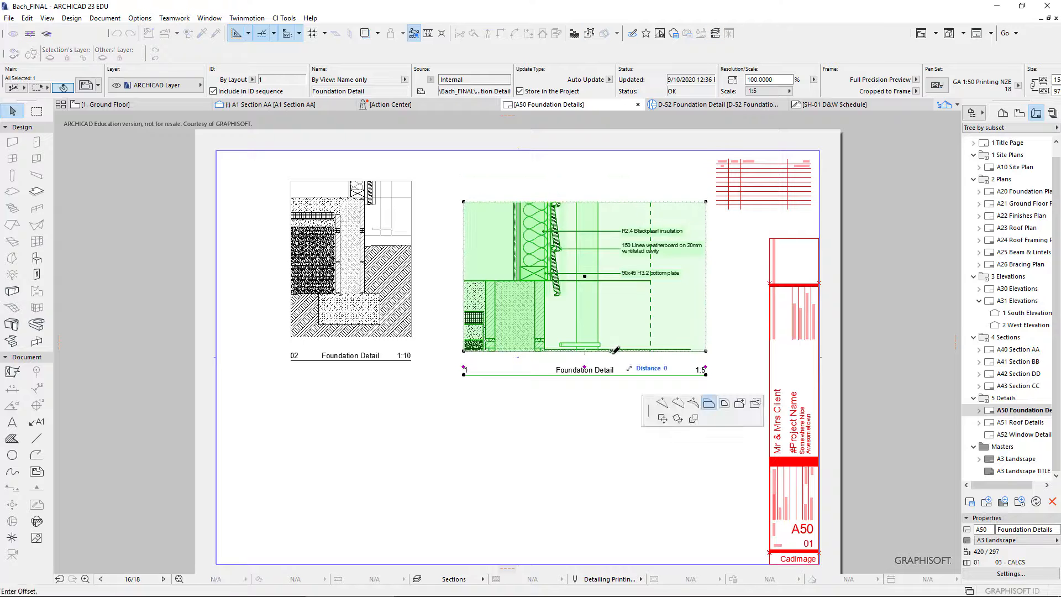
{"action": "left_click", "coordinate": [610, 385]}
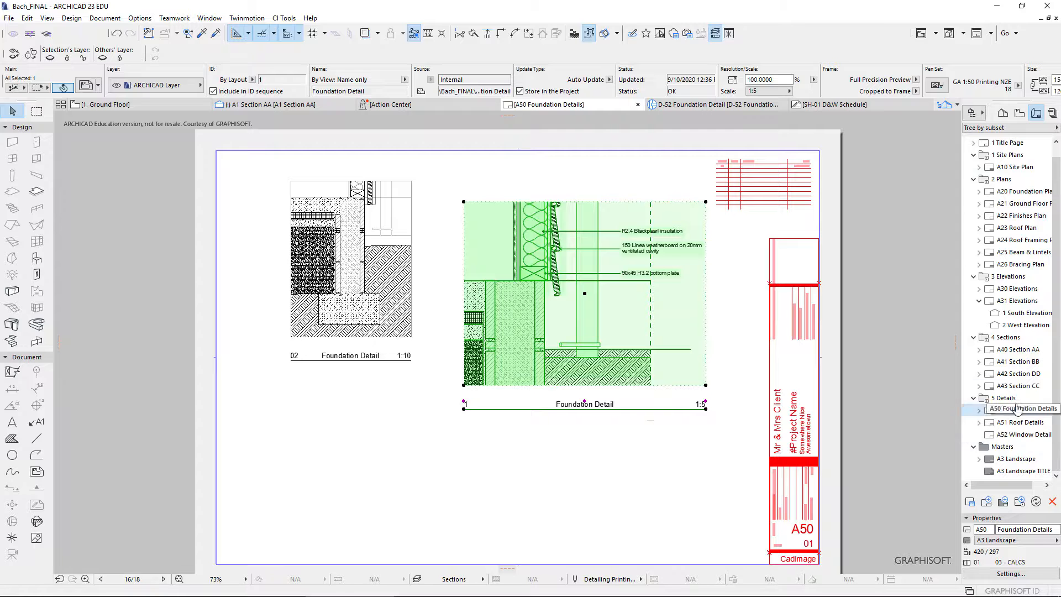
Step: Set the scale of the saved D-52 Foundation Detail view to 1:10 in its view settings
{"action": "left_click", "coordinate": [1019, 113]}
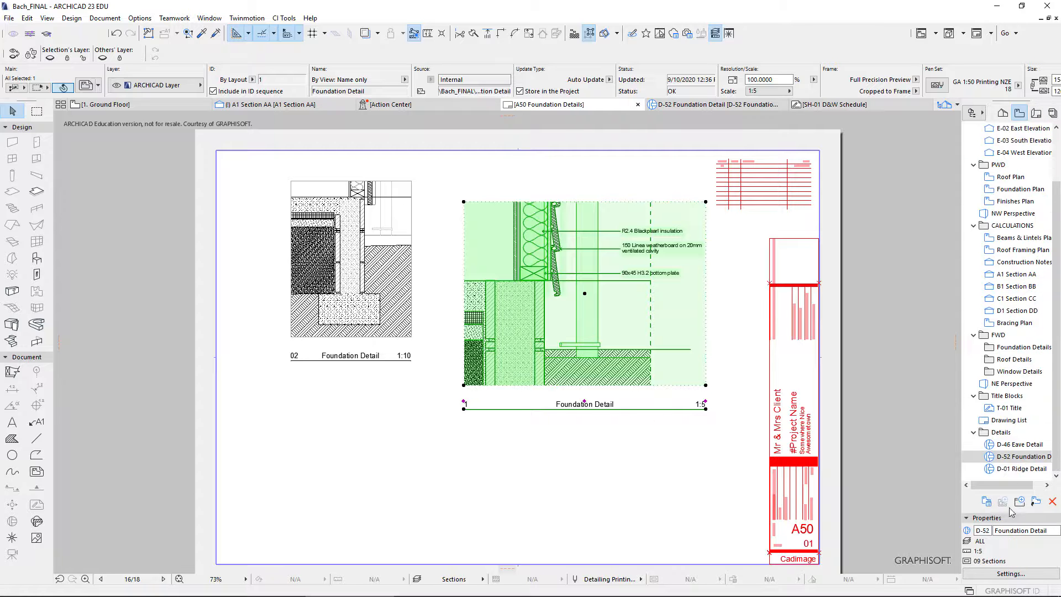
{"action": "right_click", "coordinate": [1011, 460]}
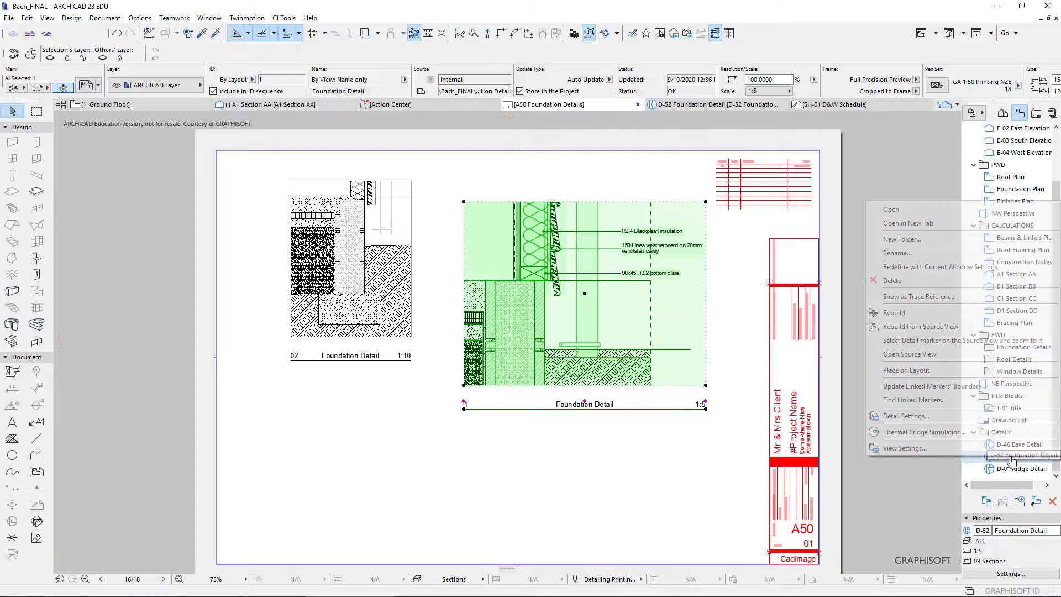
{"action": "left_click", "coordinate": [915, 449]}
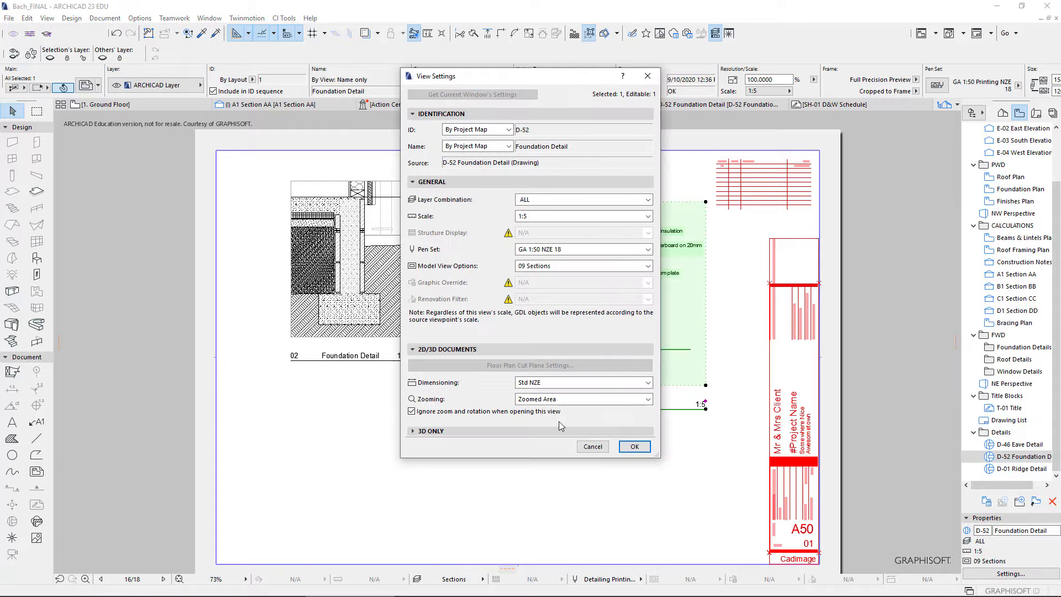
{"action": "left_click", "coordinate": [536, 217]}
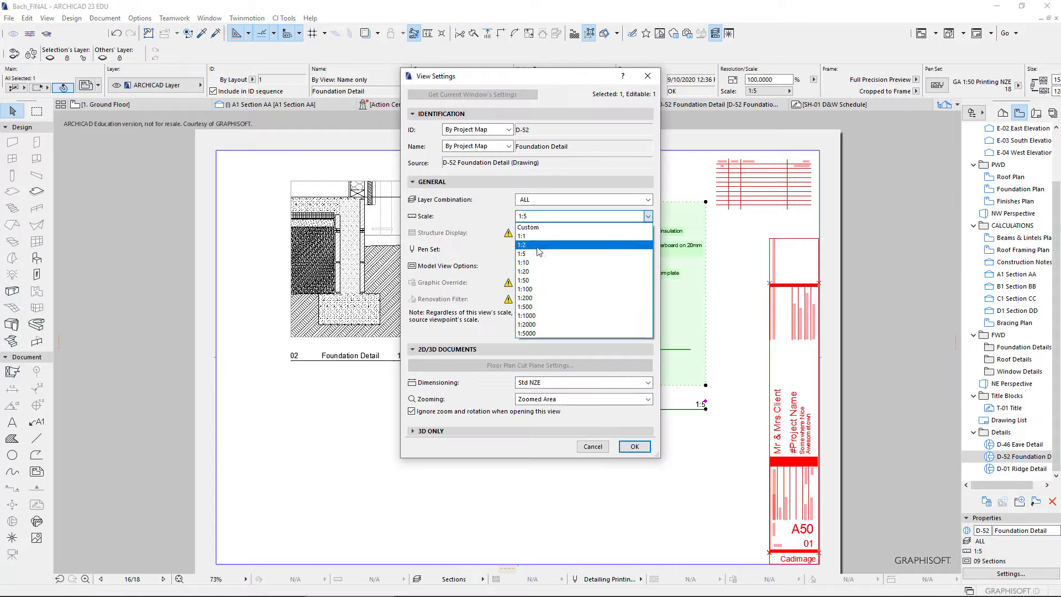
{"action": "left_click", "coordinate": [534, 257]}
{"action": "left_click", "coordinate": [534, 223]}
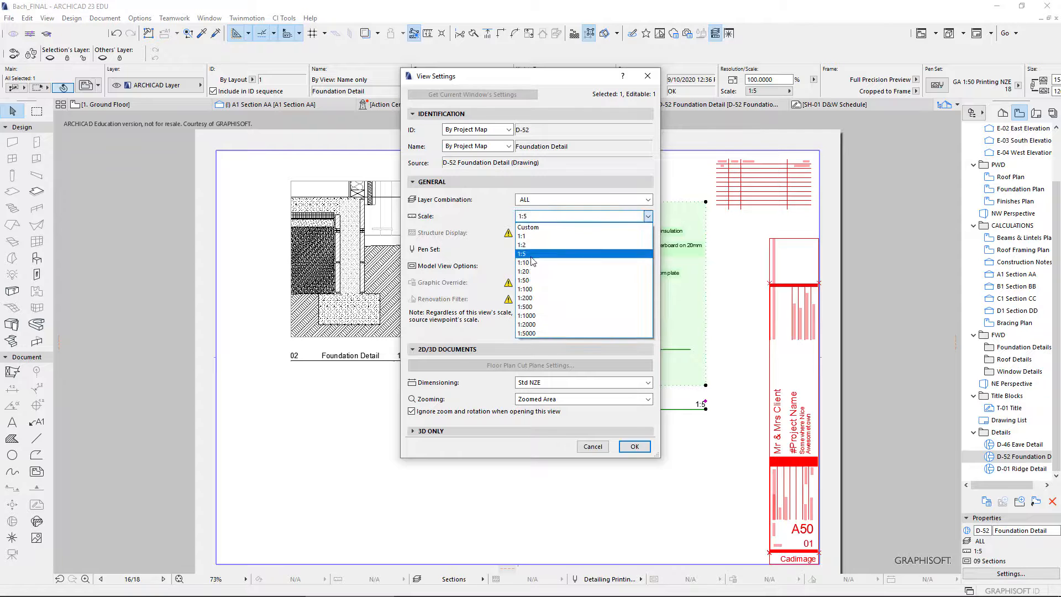
{"action": "left_click", "coordinate": [535, 259]}
{"action": "left_click", "coordinate": [635, 449]}
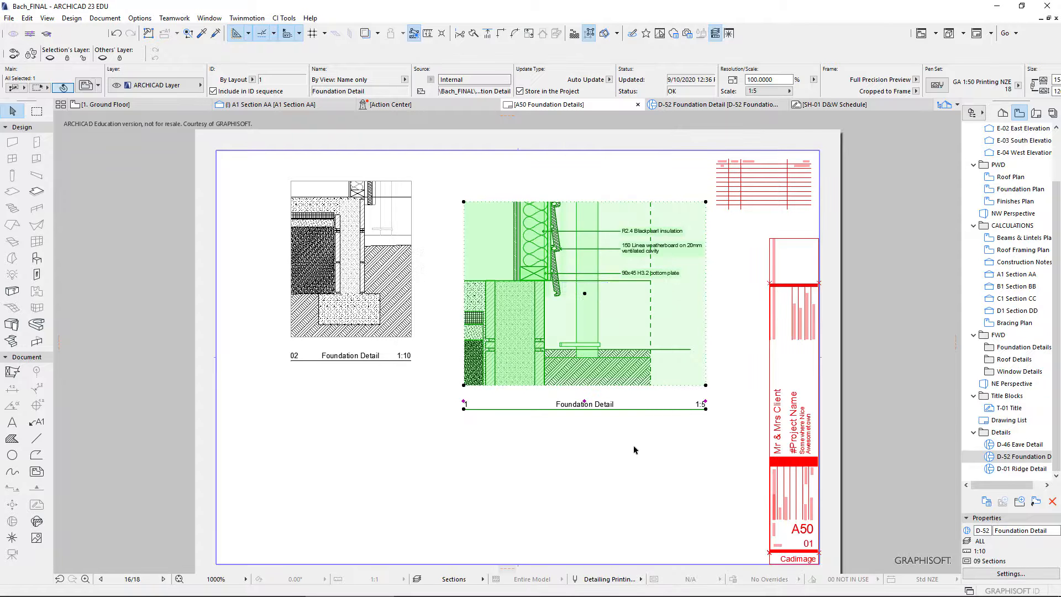
Step: Delete the placed Foundation Detail drawing from the A50 layout and place the D-52 Foundation Detail view again beside the existing detail
{"action": "left_click", "coordinate": [636, 310]}
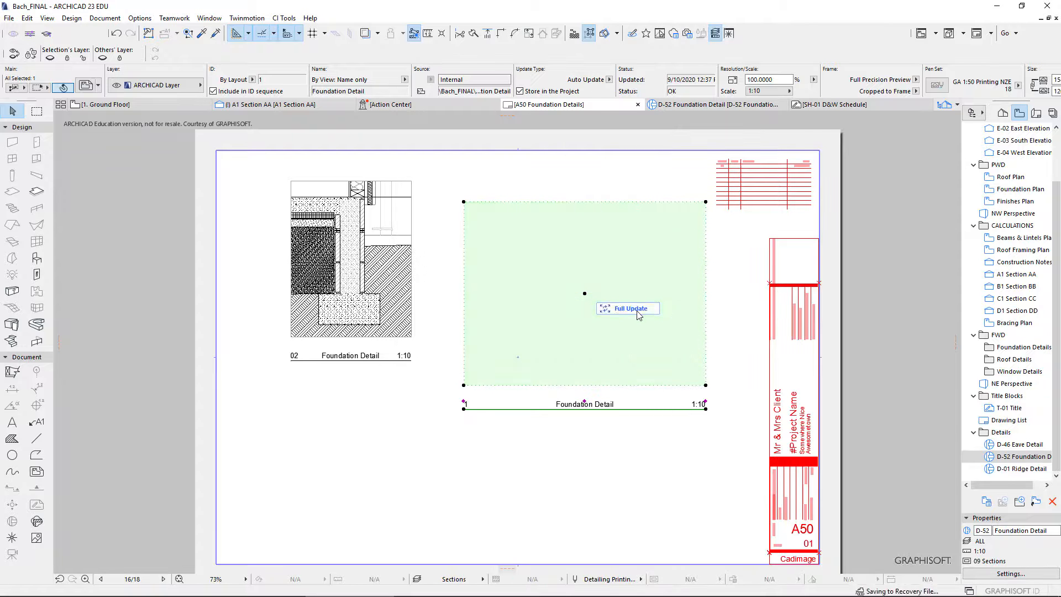
{"action": "left_click", "coordinate": [633, 309]}
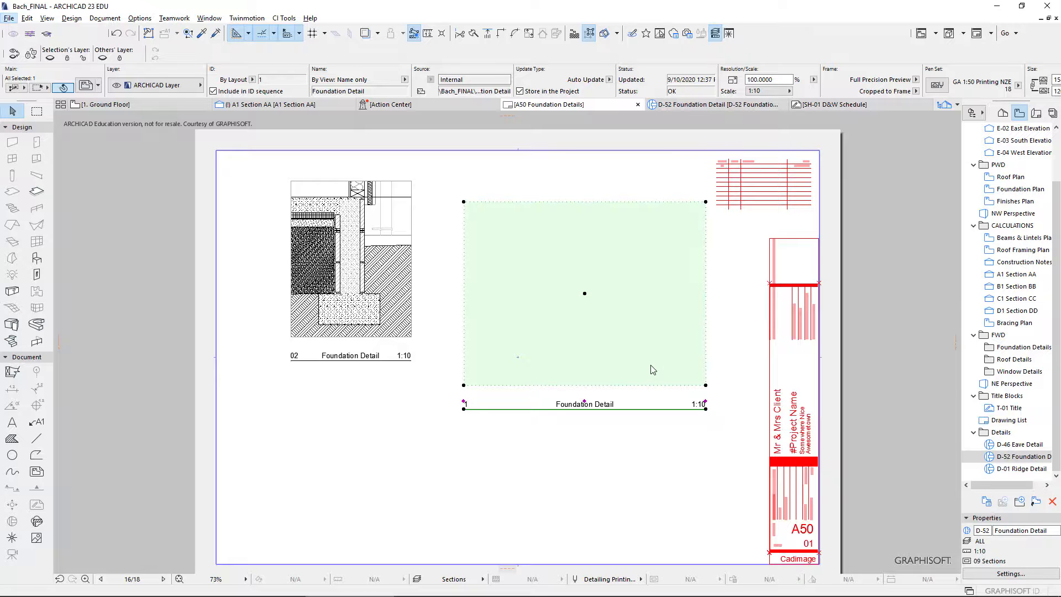
{"action": "key", "text": "Delete"}
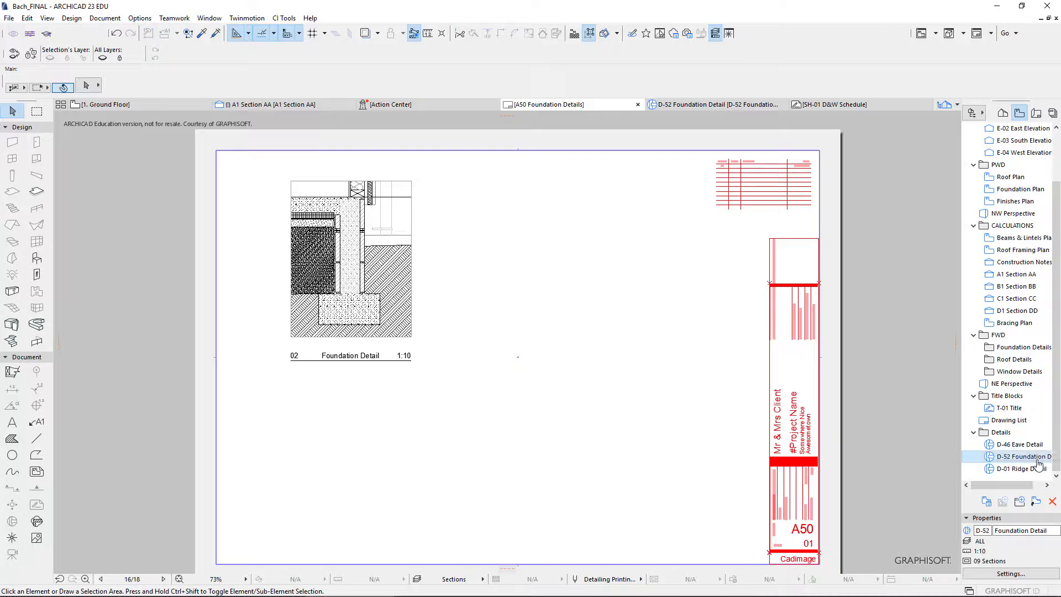
{"action": "mouse_move", "coordinate": [1020, 457]}
{"action": "left_mouse_down"}
{"action": "mouse_move", "coordinate": [840, 412]}
{"action": "mouse_move", "coordinate": [552, 270]}
{"action": "left_mouse_up"}
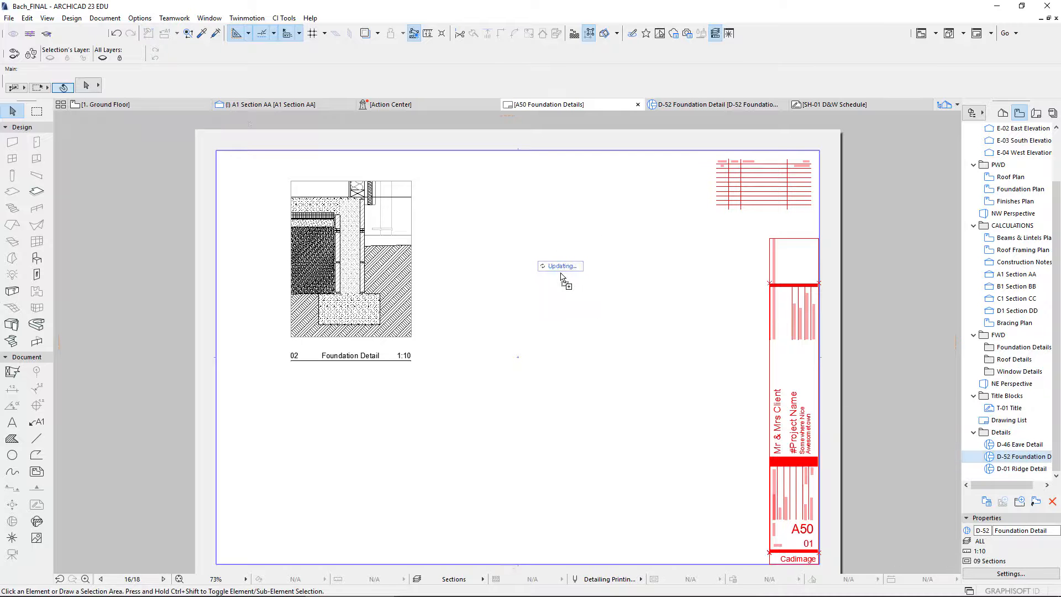
Step: Move the new Foundation Detail drawing lower on A50 and extend its frame to show the full labels and the whole footing
{"action": "left_click", "coordinate": [563, 316]}
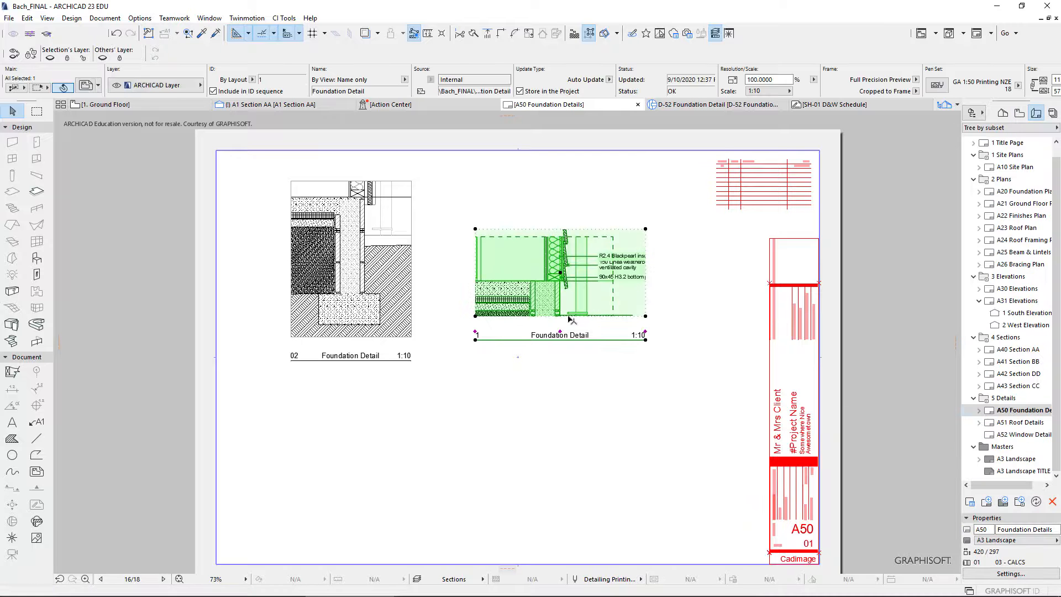
{"action": "left_click_drag", "start_coordinate": [568, 315], "coordinate": [567, 355]}
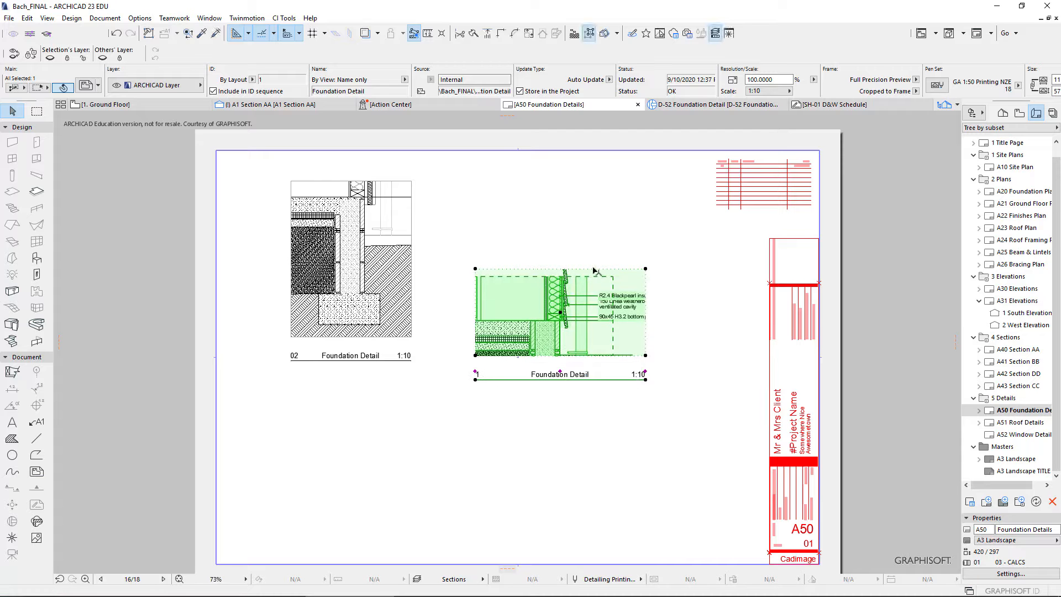
{"action": "left_click", "coordinate": [645, 316]}
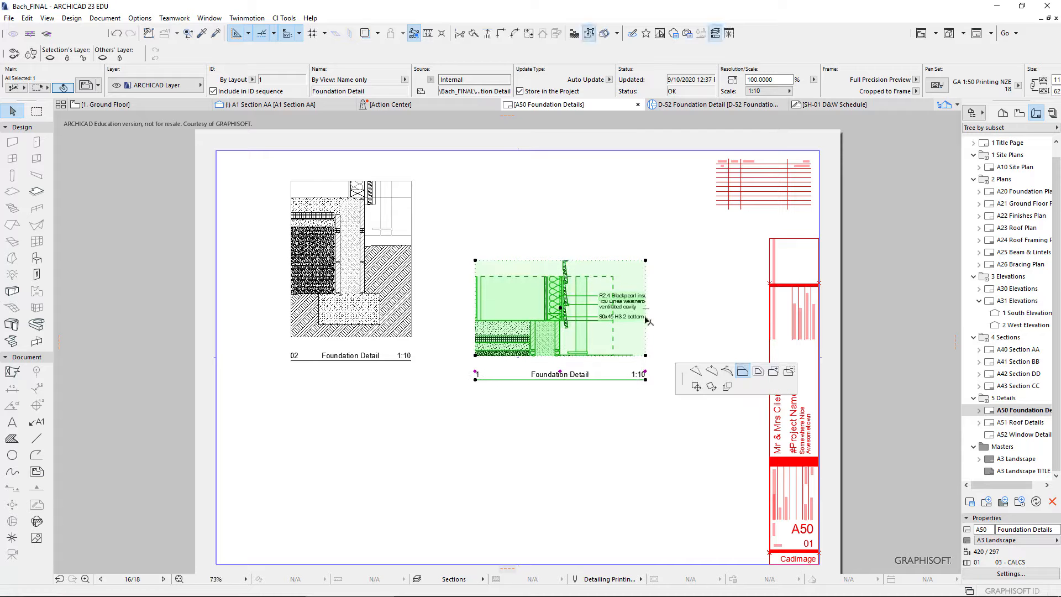
{"action": "left_click", "coordinate": [663, 317]}
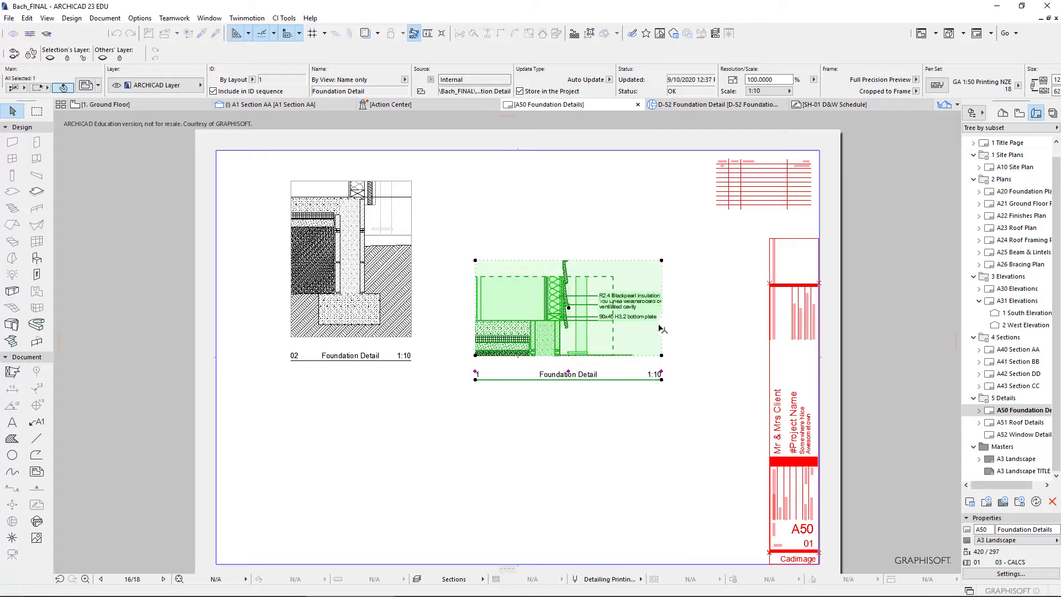
{"action": "left_click", "coordinate": [640, 356]}
{"action": "left_click", "coordinate": [637, 424]}
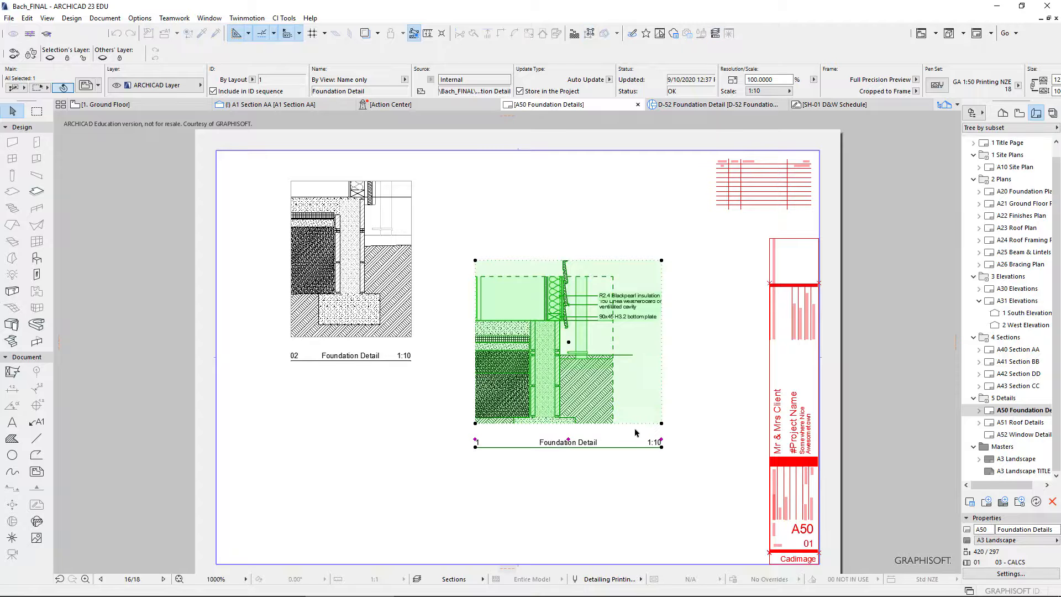
{"action": "left_click", "coordinate": [642, 424]}
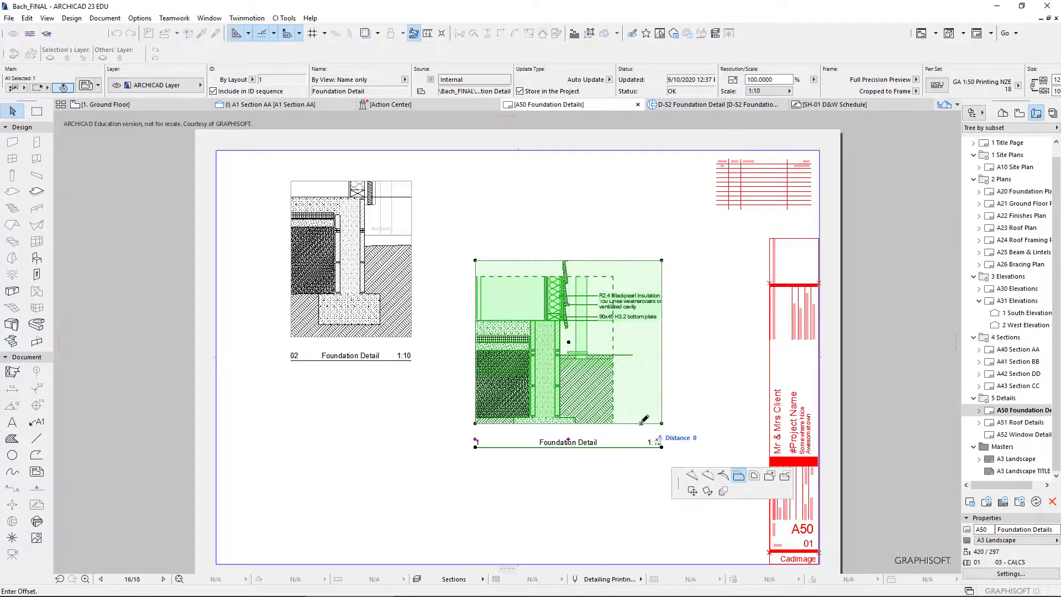
{"action": "left_click", "coordinate": [641, 459]}
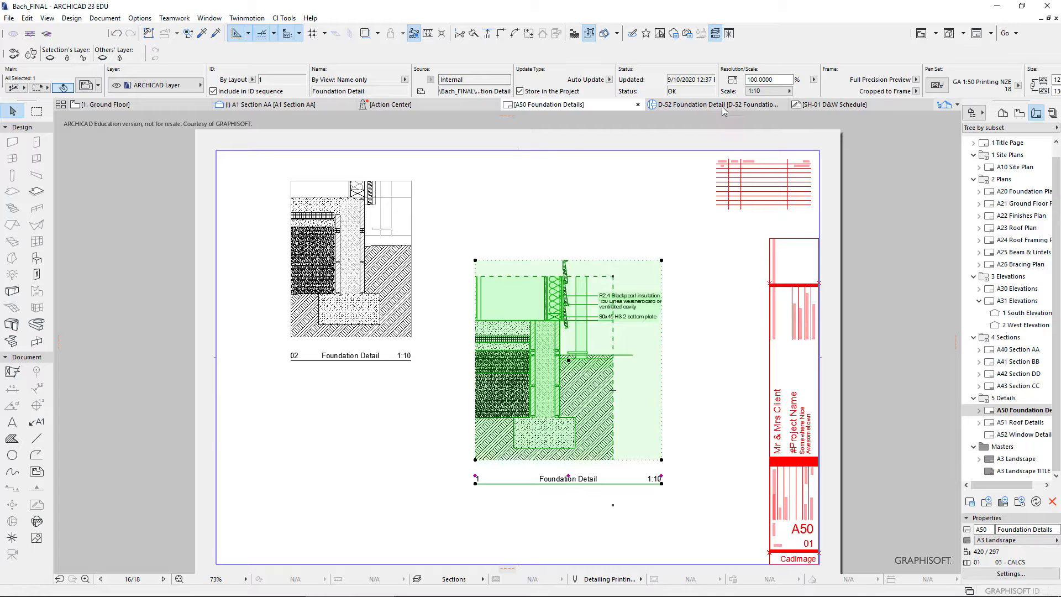
Step: Open the D-52 Foundation Detail from its saved view so that the detail uses the 1:10 scale
{"action": "left_click", "coordinate": [718, 105]}
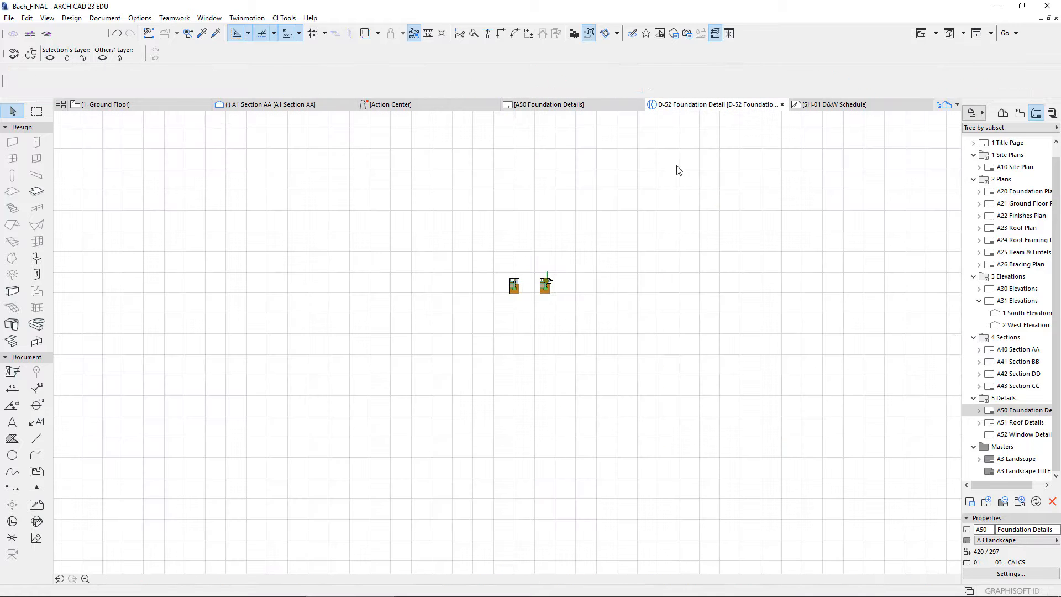
{"action": "scroll", "coordinate": [552, 285], "scroll_direction": "up", "scroll_amount": 8}
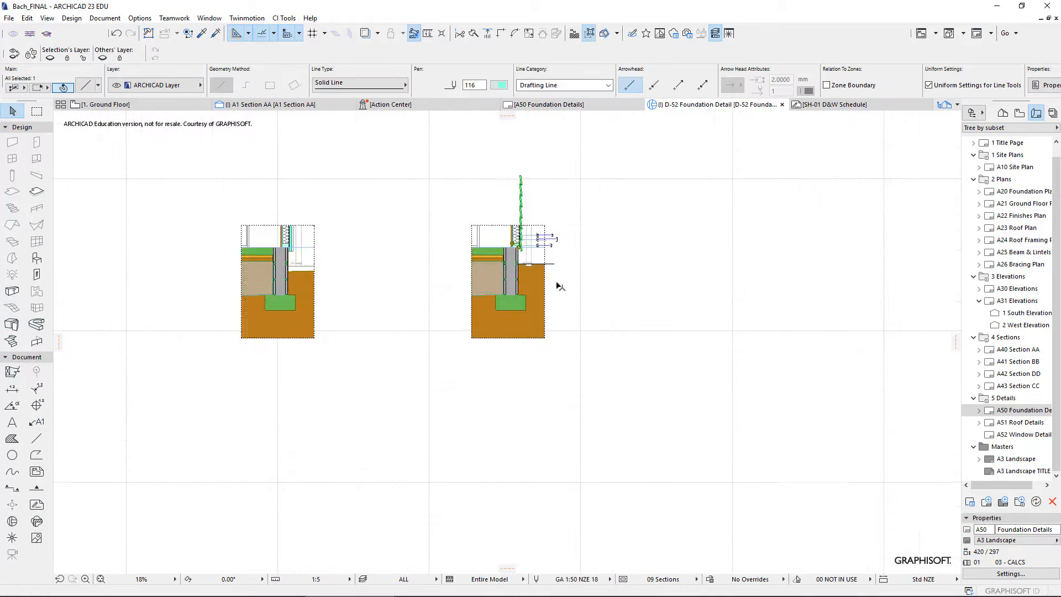
{"action": "left_click", "coordinate": [1019, 113]}
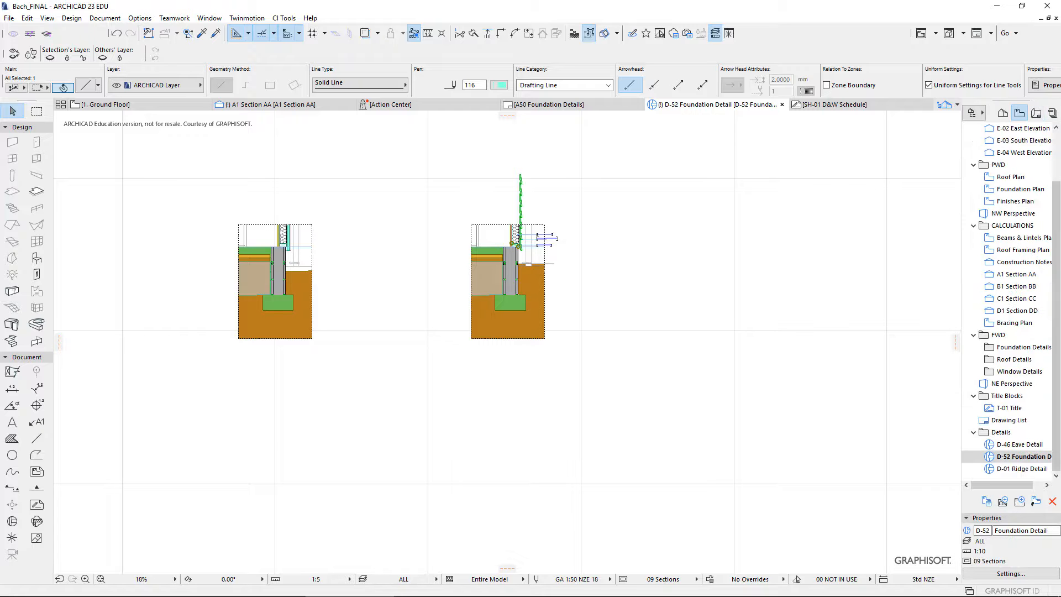
{"action": "double_click", "coordinate": [1012, 459]}
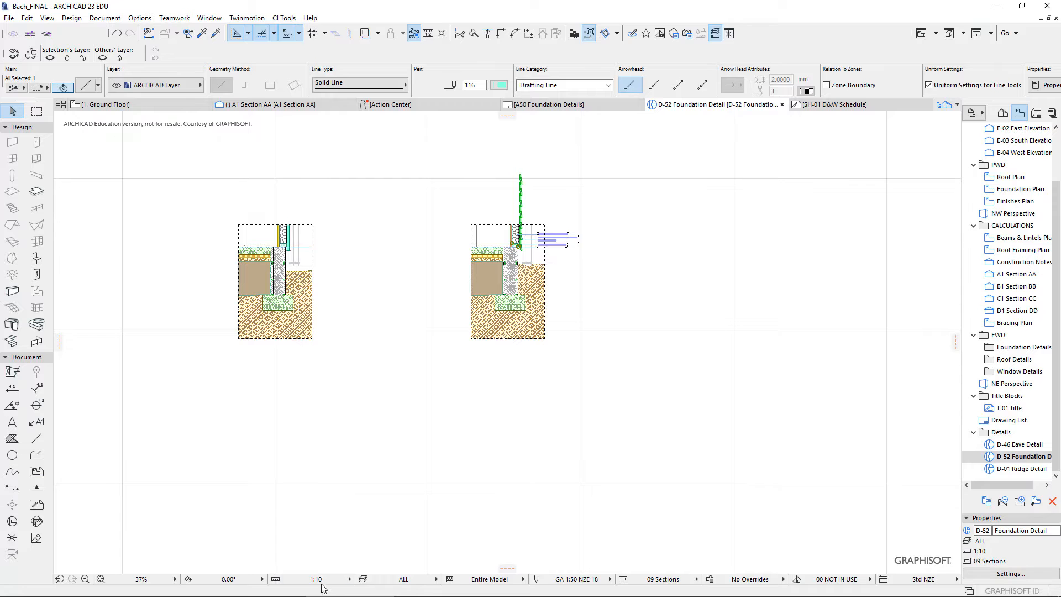
{"action": "scroll", "coordinate": [551, 236], "scroll_direction": "up", "scroll_amount": 5}
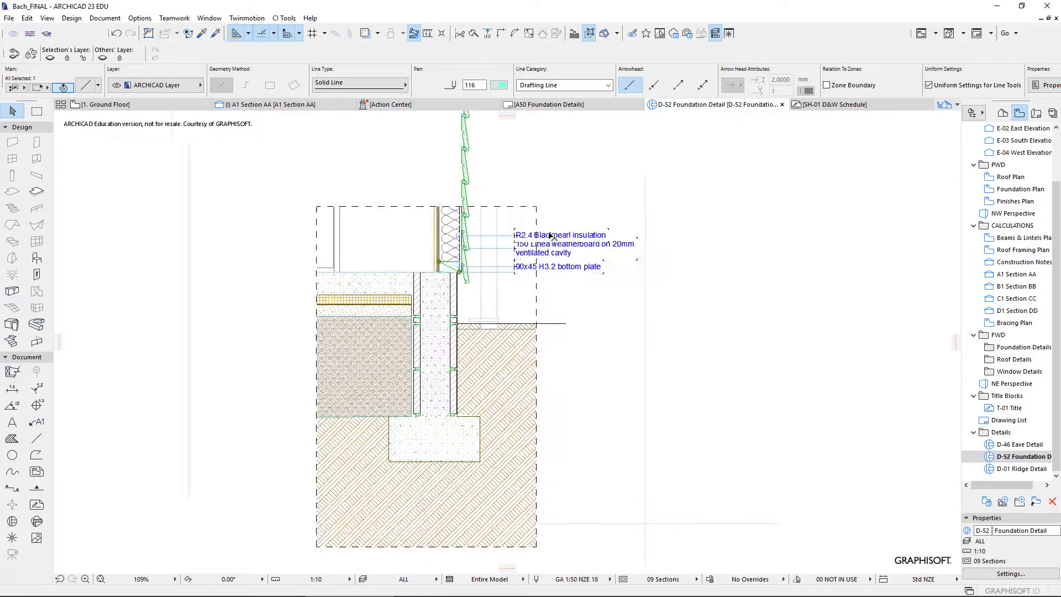
{"action": "scroll", "coordinate": [551, 236], "scroll_direction": "up", "scroll_amount": 4}
{"action": "left_click", "coordinate": [557, 243]}
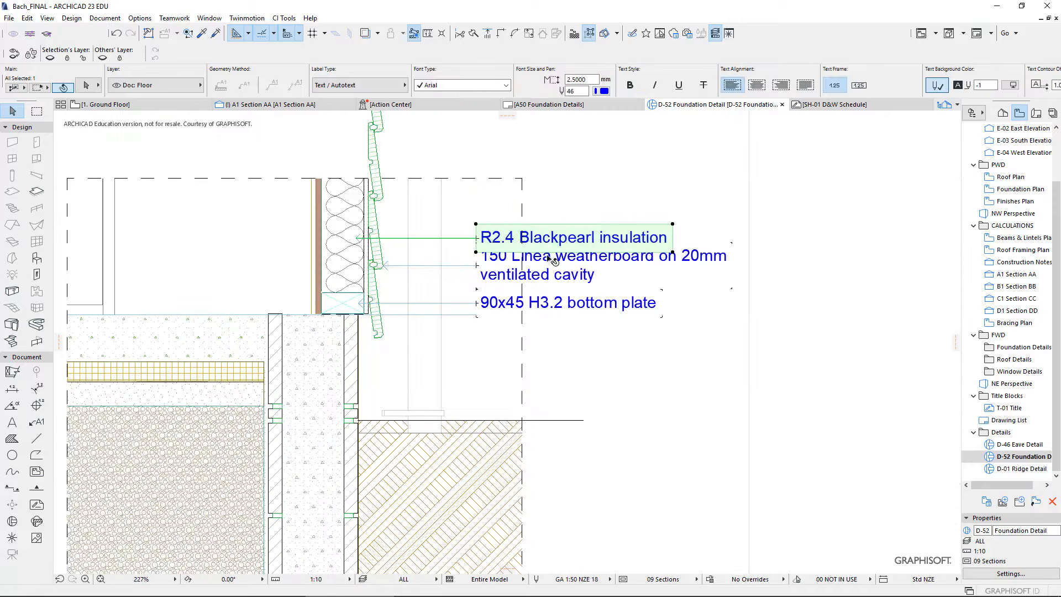
{"action": "left_click", "coordinate": [552, 259], "text": "shift"}
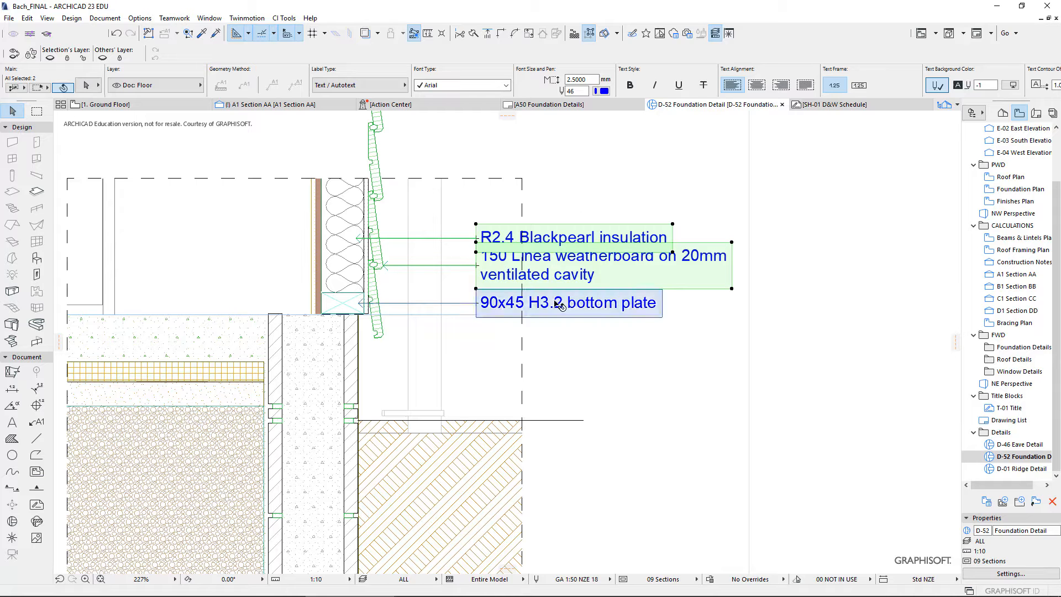
{"action": "key", "text": "Escape"}
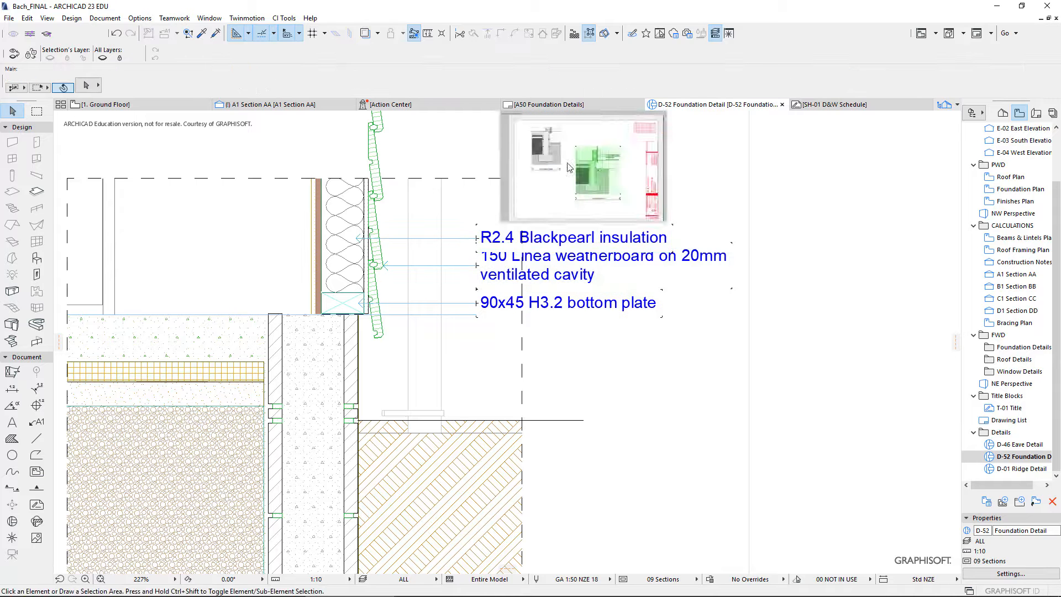
Step: Set the font size of the Blackpearl insulation, Linea weatherboard and bottom plate labels to 2 mm each
{"action": "left_click", "coordinate": [553, 238]}
{"action": "left_click", "coordinate": [560, 77]}
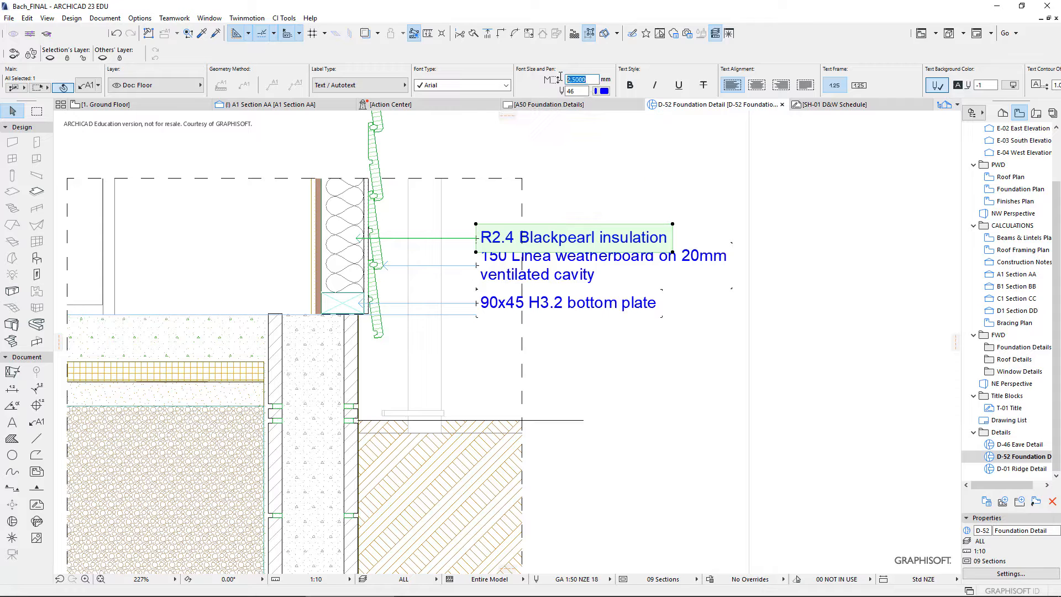
{"action": "type", "text": "2"}
{"action": "key", "text": "Return"}
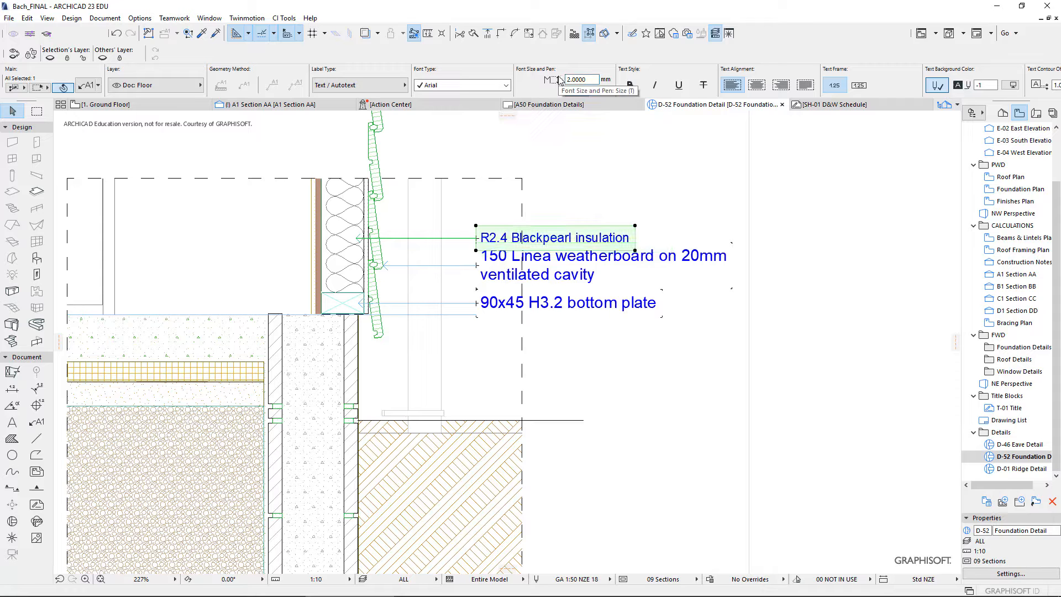
{"action": "left_click", "coordinate": [574, 259]}
{"action": "left_click", "coordinate": [578, 79]}
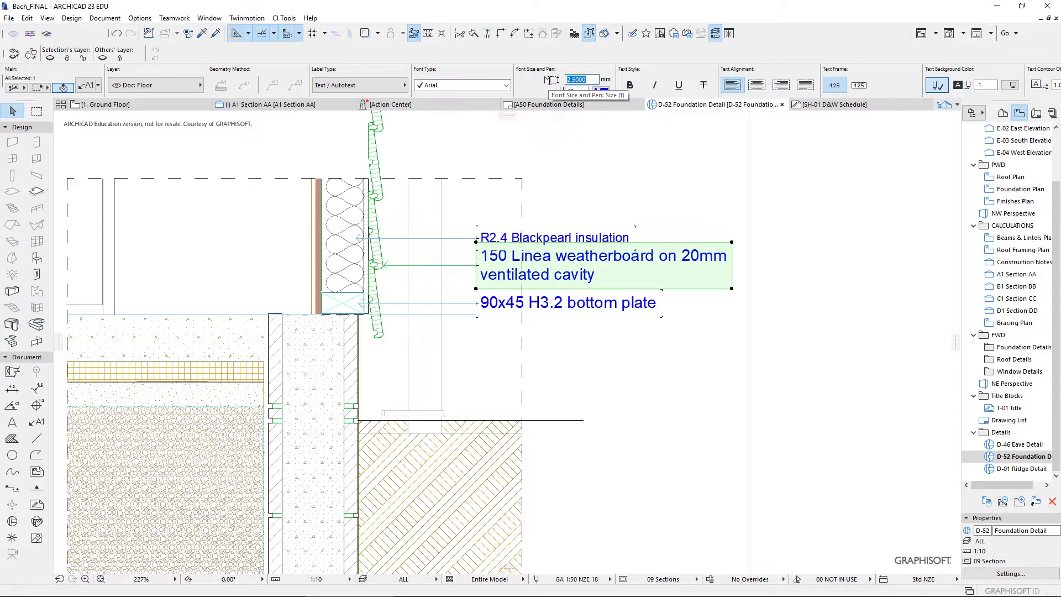
{"action": "type", "text": "2"}
{"action": "key", "text": "Return"}
{"action": "left_click", "coordinate": [595, 309]}
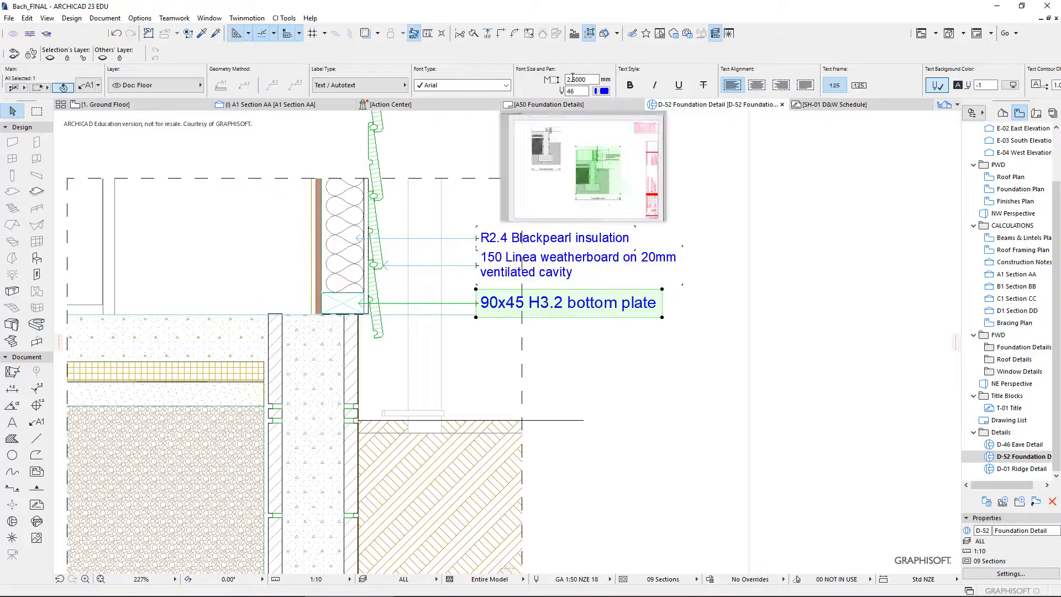
{"action": "key", "text": "Return"}
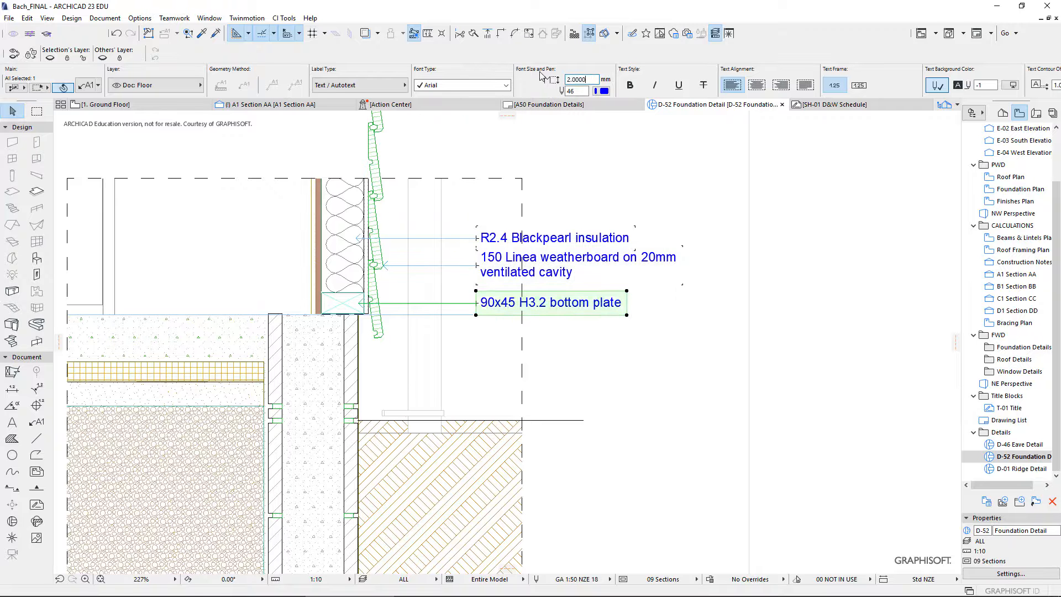
{"action": "key", "text": "Escape"}
{"action": "left_click", "coordinate": [573, 306]}
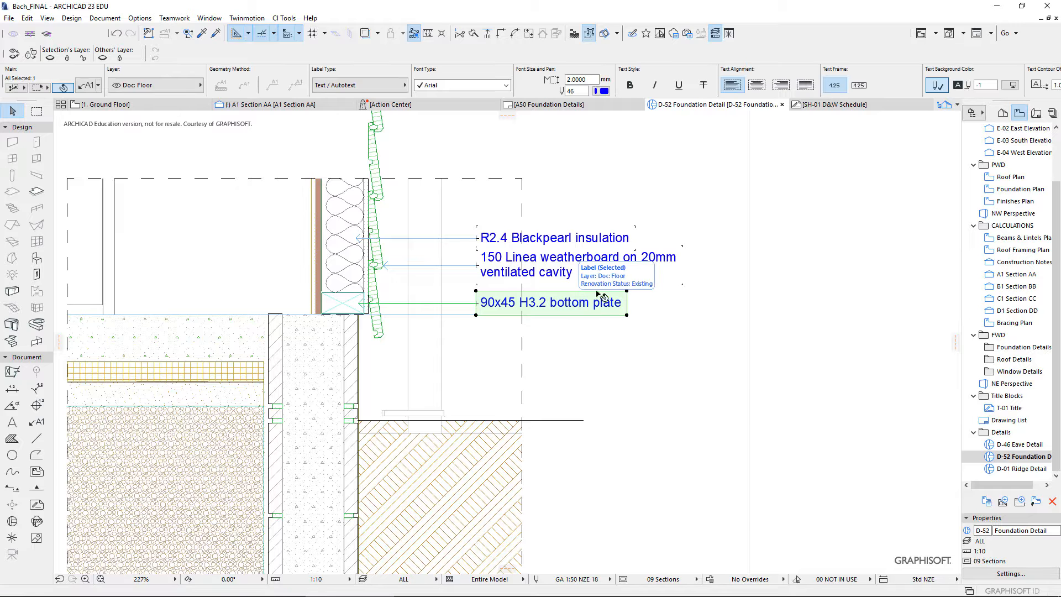
Step: In Section AA, move the A50 foundation detail marker's head level with the lower part of the footing's detail boundary
{"action": "left_click", "coordinate": [298, 107]}
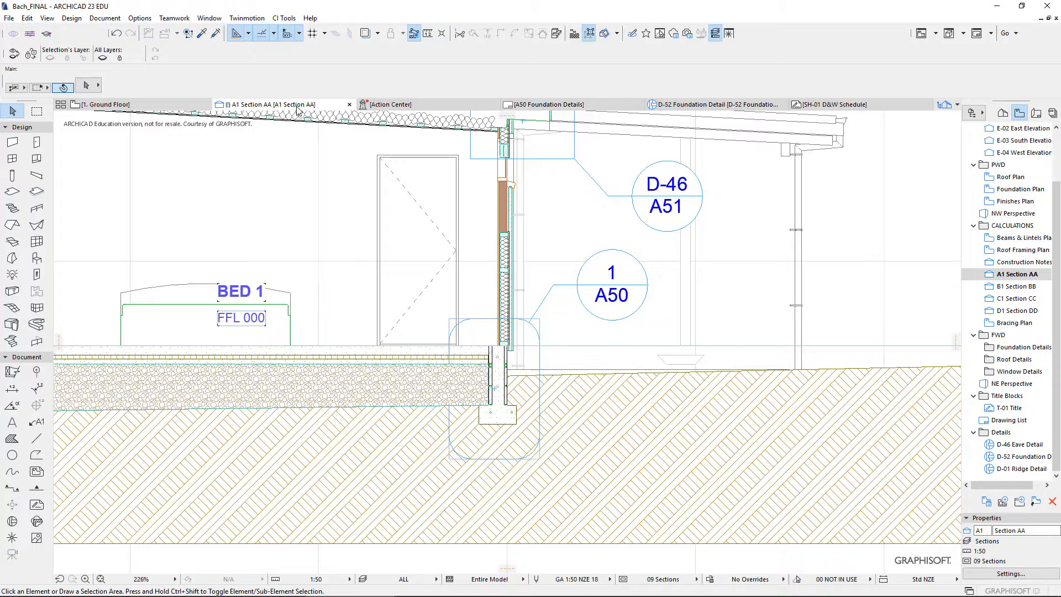
{"action": "left_click", "coordinate": [600, 281]}
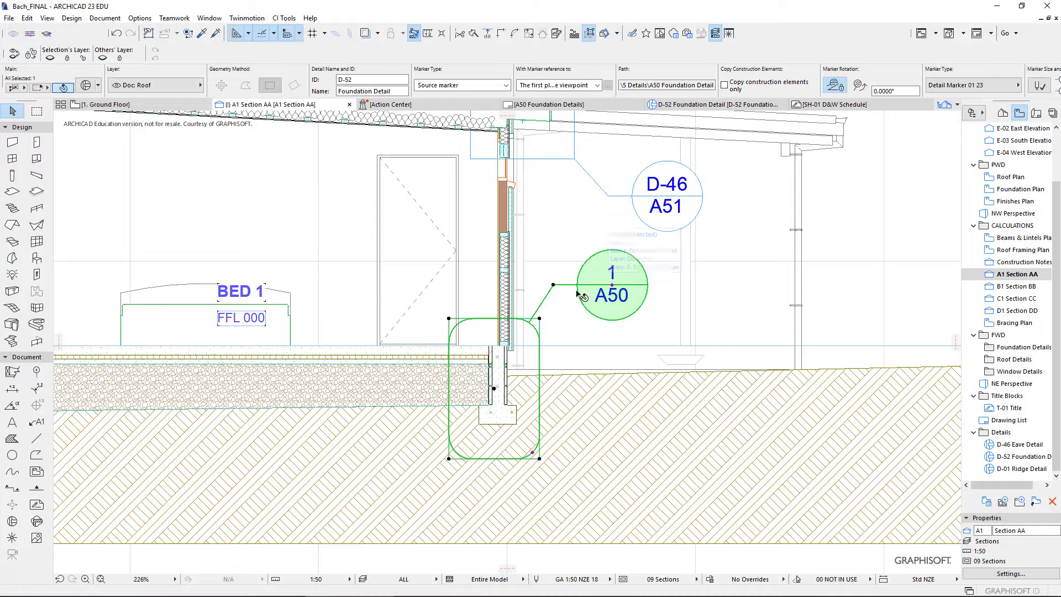
{"action": "left_click", "coordinate": [553, 284]}
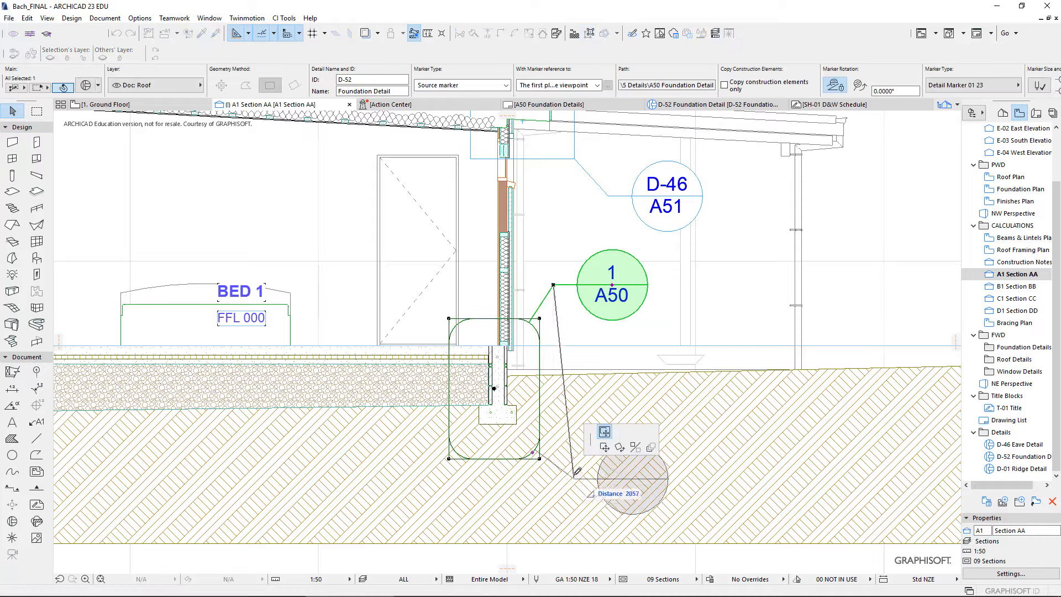
{"action": "left_click", "coordinate": [572, 435]}
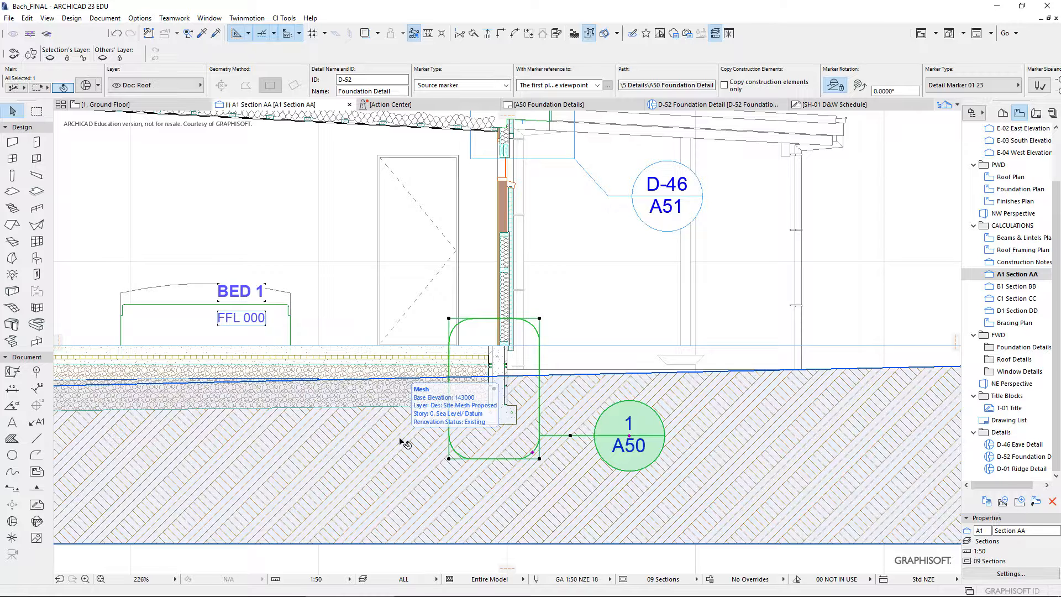
Step: Move the D-46 eave detail marker's head in Section AA to above the lean-to roof beside the eave
{"action": "left_click", "coordinate": [654, 193]}
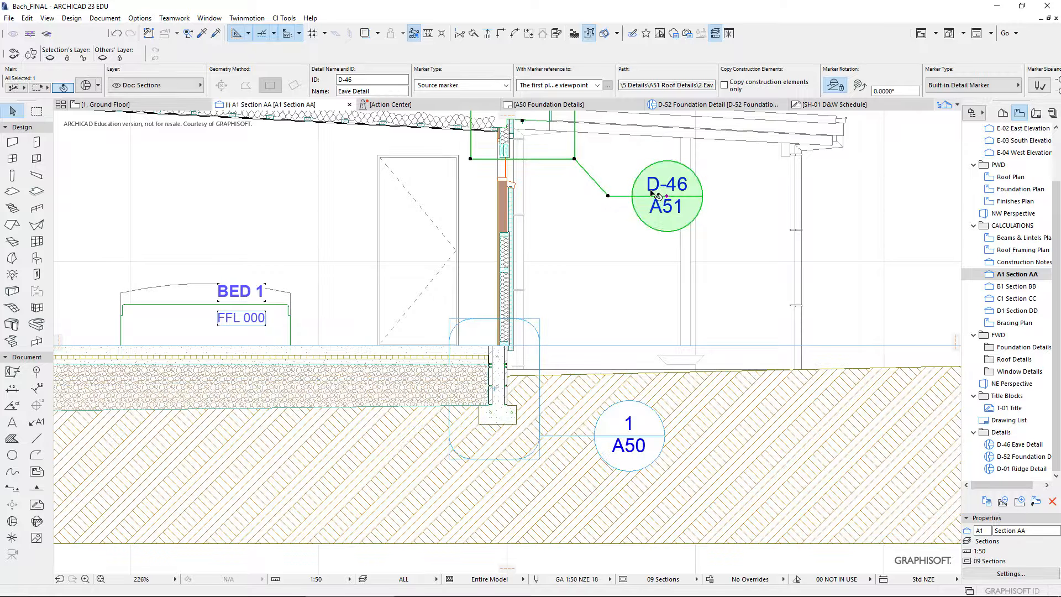
{"action": "scroll", "coordinate": [639, 225], "scroll_direction": "up", "scroll_amount": 3}
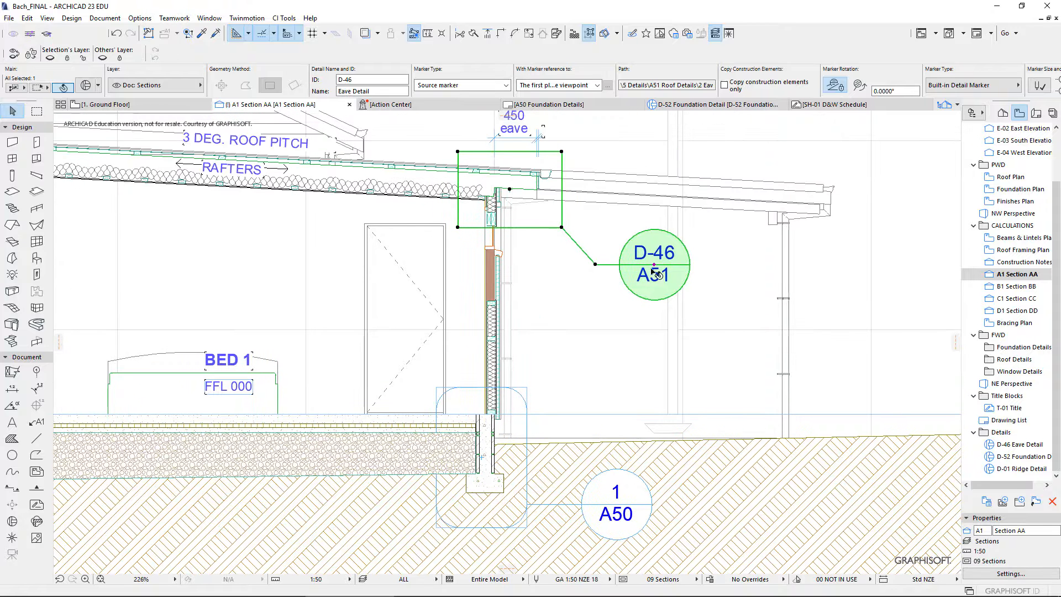
{"action": "left_click", "coordinate": [595, 265]}
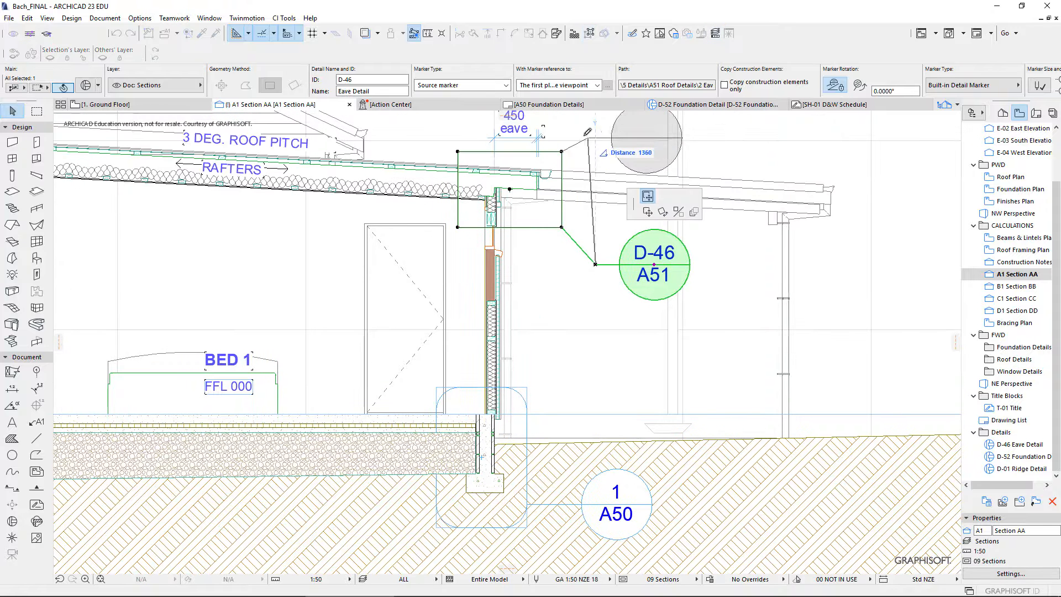
{"action": "left_click", "coordinate": [589, 125]}
{"action": "scroll", "coordinate": [619, 257], "scroll_direction": "down", "scroll_amount": 3}
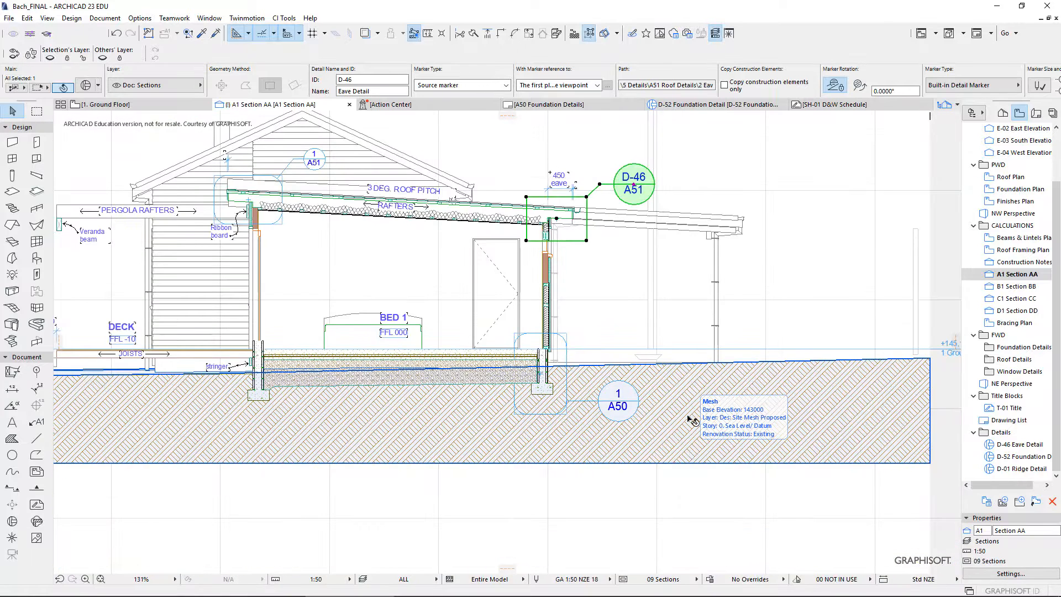
Step: Open the A50 Foundation Details layout and delete the older, smaller Foundation Detail drawing numbered 02
{"action": "left_click", "coordinate": [1036, 114]}
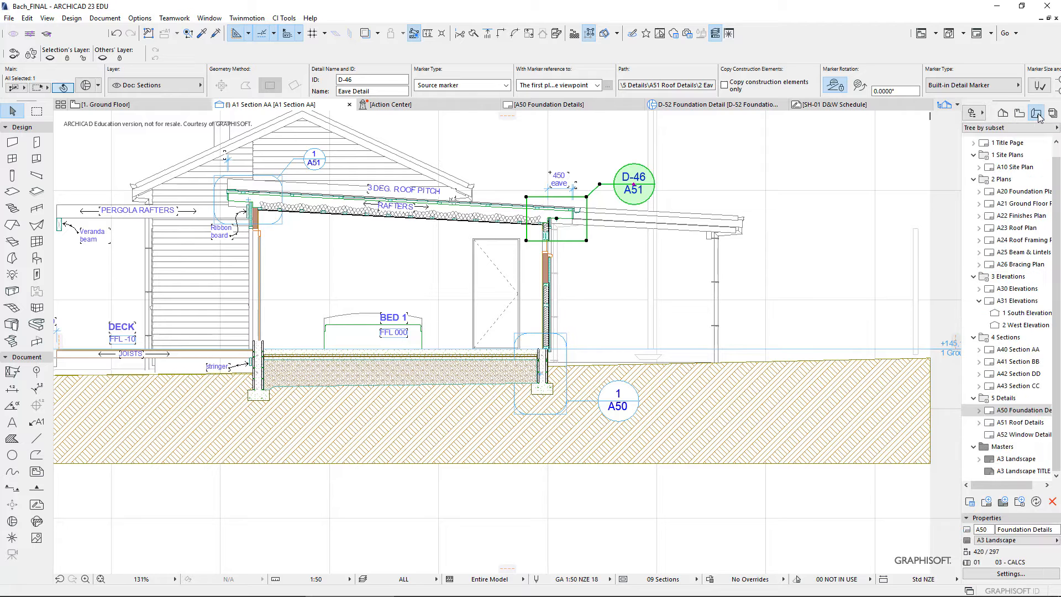
{"action": "double_click", "coordinate": [1024, 412]}
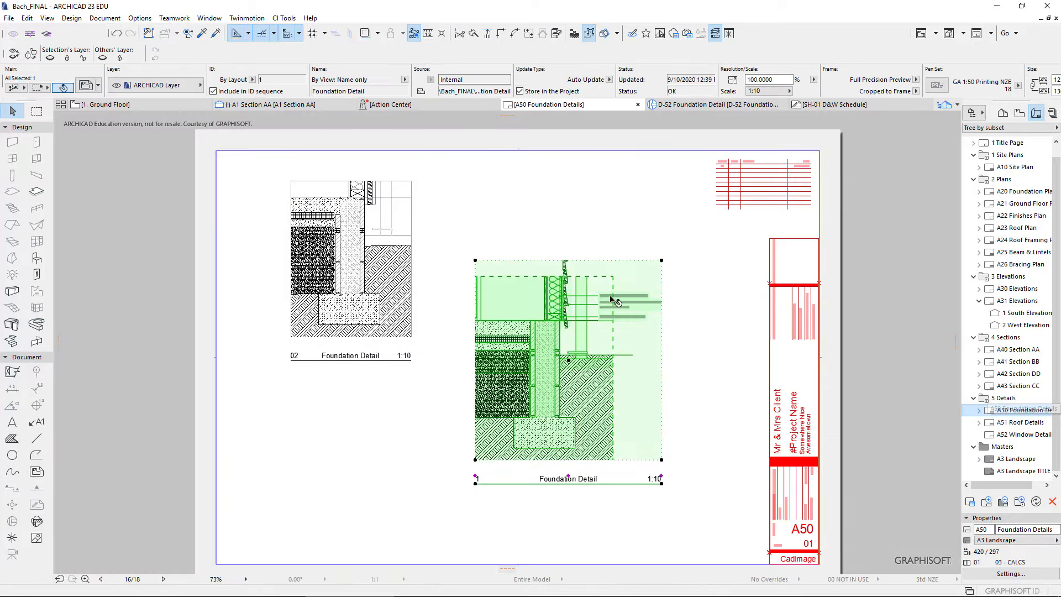
{"action": "left_click", "coordinate": [376, 327]}
{"action": "key", "text": "Delete"}
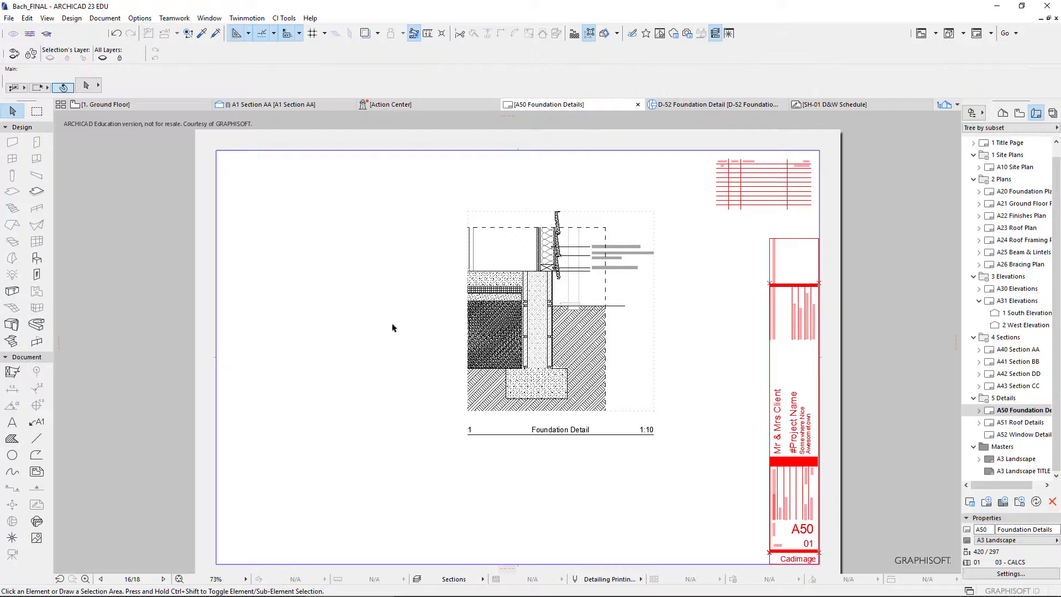
Step: Place a copy of the remaining Foundation Detail drawing in the upper-left corner of the A50 sheet and delete the original drawing
{"action": "left_click", "coordinate": [525, 367]}
{"action": "left_click", "coordinate": [551, 390]}
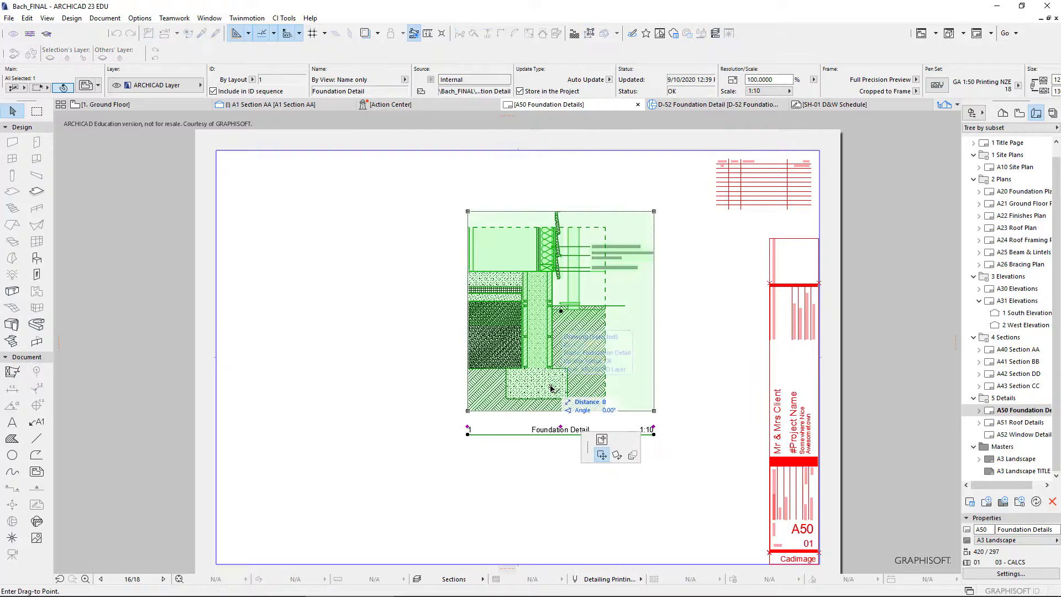
{"action": "key", "text": "Escape"}
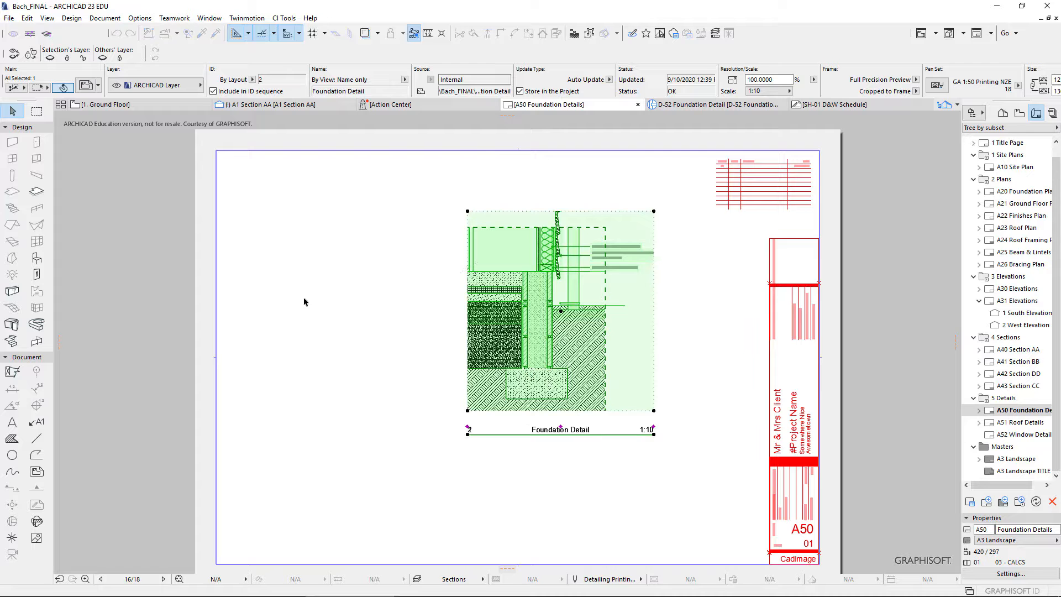
{"action": "left_click", "coordinate": [514, 314]}
{"action": "left_click", "coordinate": [289, 271], "text": "ctrl"}
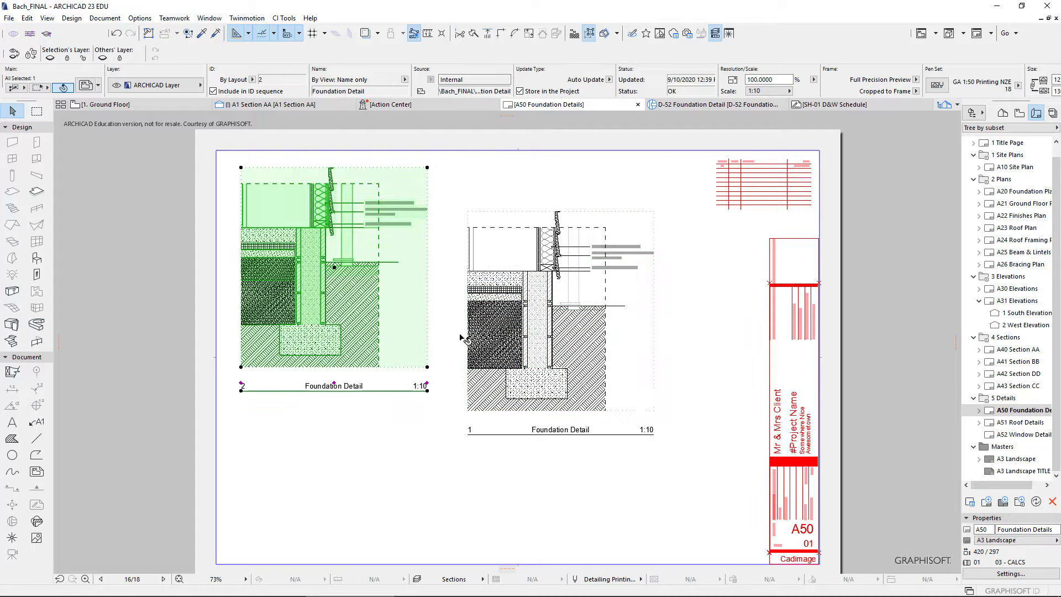
{"action": "left_click", "coordinate": [544, 388]}
{"action": "key", "text": "Delete"}
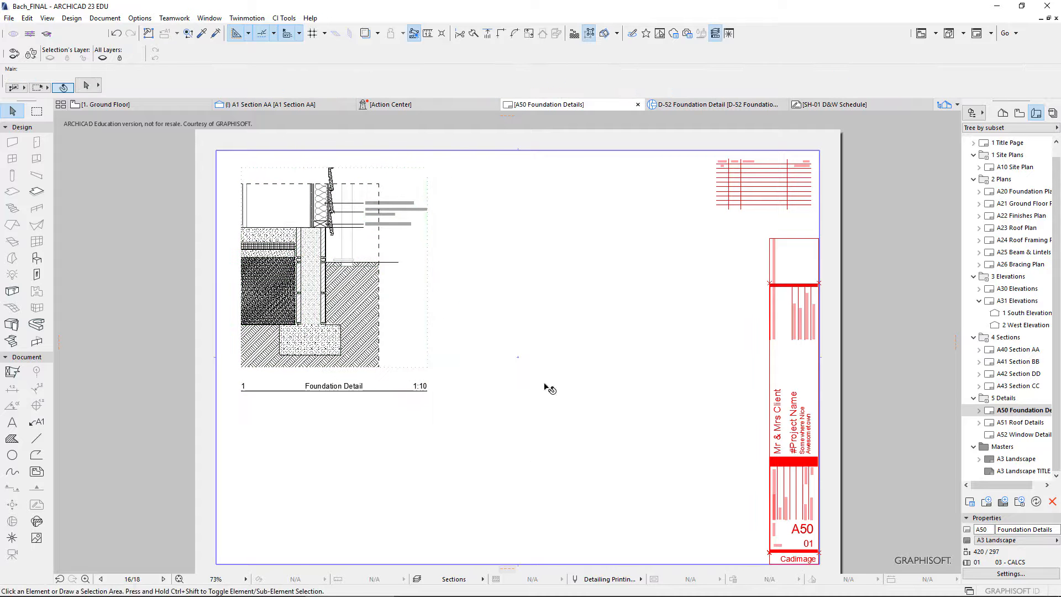
Step: Inspect the Foundation Detail drawing on A50 and delete the dashed boundary outline in the D-52 Foundation Detail
{"action": "left_click", "coordinate": [356, 367]}
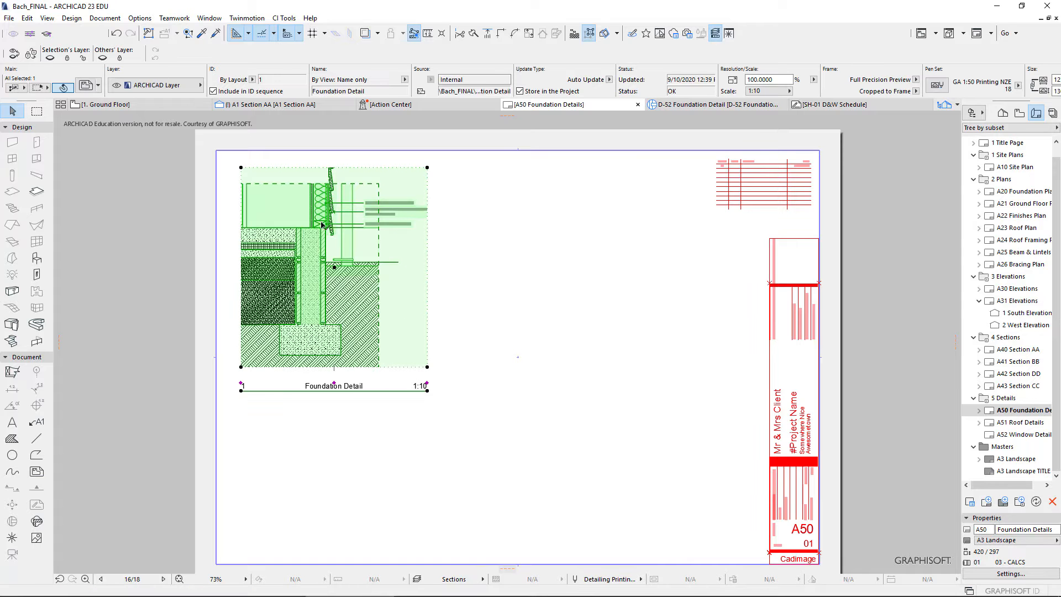
{"action": "scroll", "coordinate": [323, 224], "scroll_direction": "up", "scroll_amount": 5}
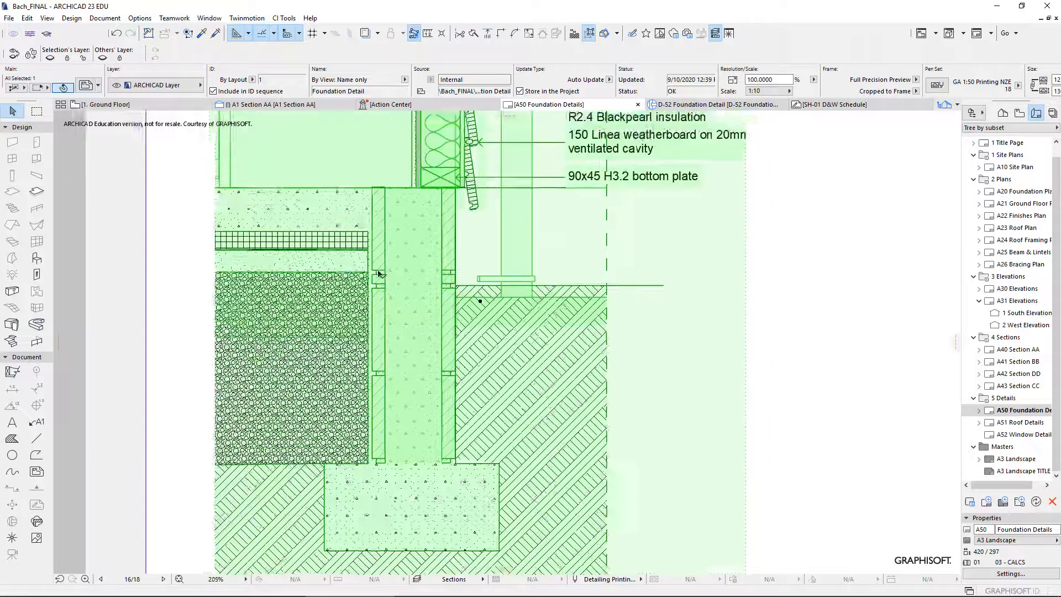
{"action": "scroll", "coordinate": [379, 273], "scroll_direction": "down", "scroll_amount": 2}
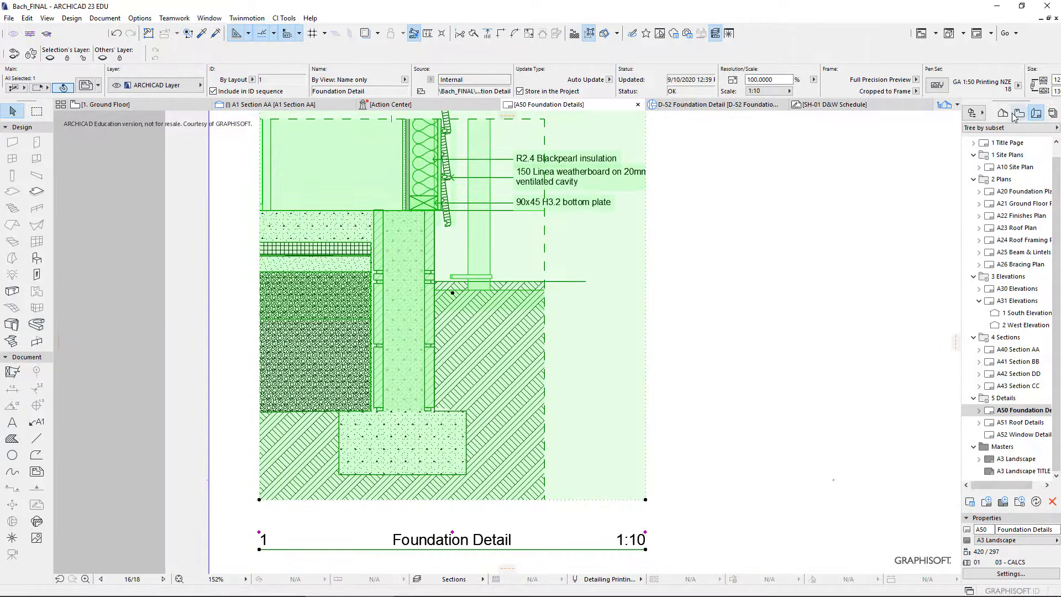
{"action": "left_click", "coordinate": [709, 105]}
{"action": "key", "text": "Escape"}
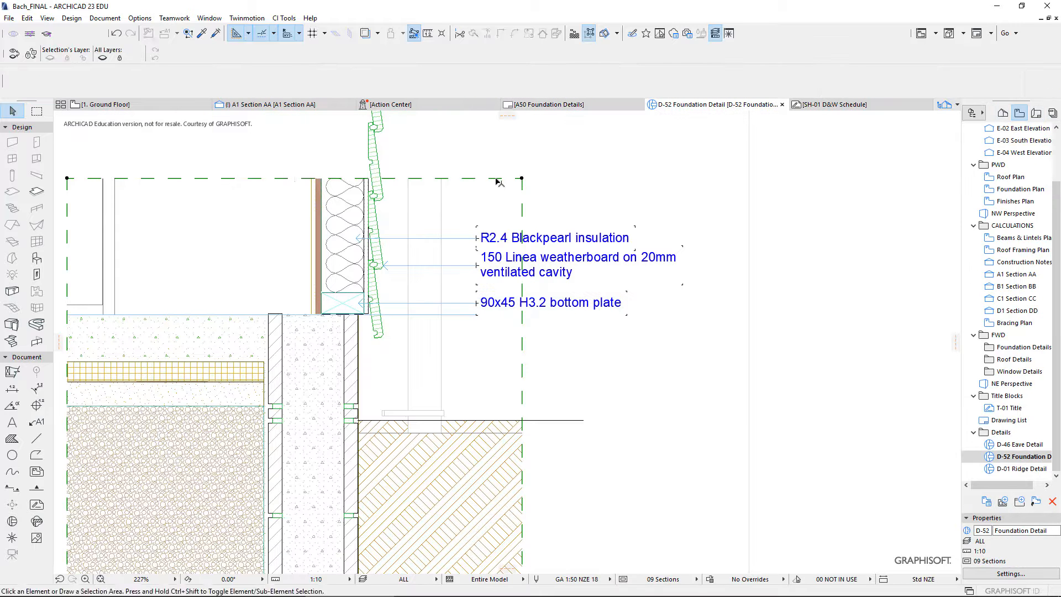
{"action": "scroll", "coordinate": [519, 194], "scroll_direction": "down", "scroll_amount": 3}
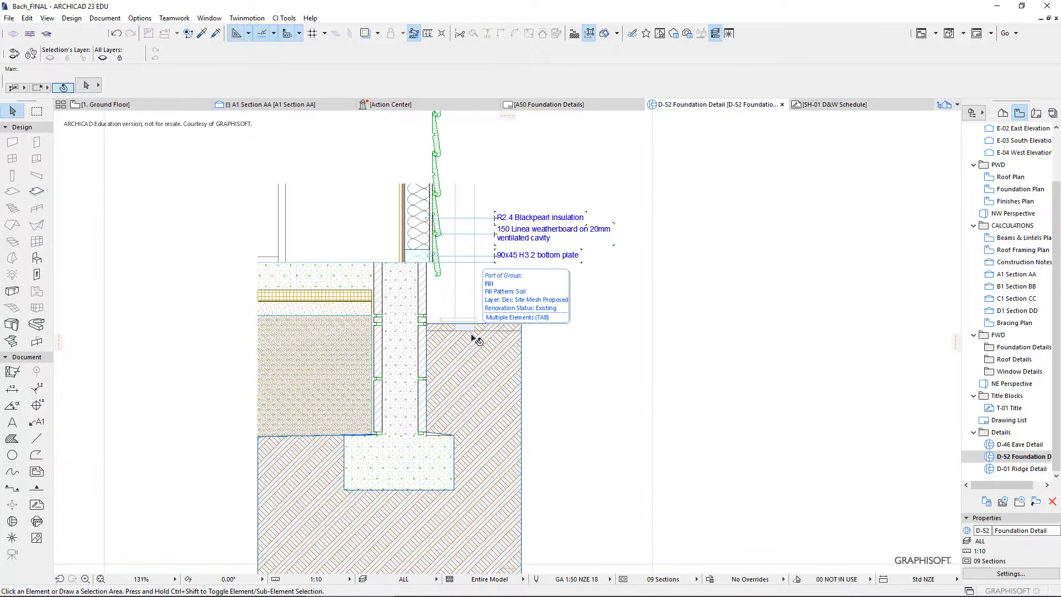
Step: Return to Section AA and examine the wall and opening head junction beside the ribbon board label
{"action": "left_click", "coordinate": [288, 104]}
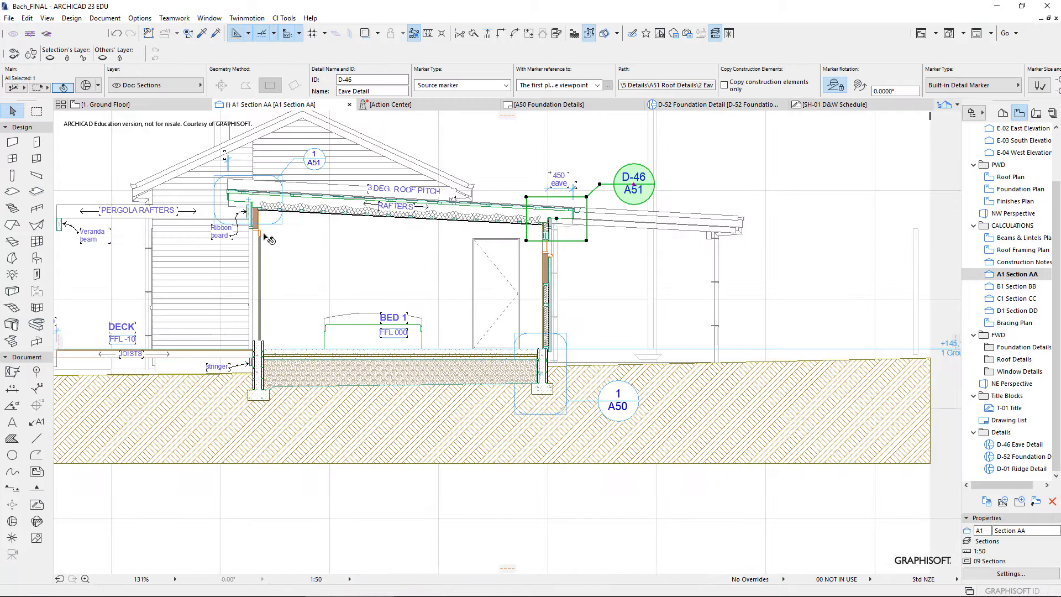
{"action": "scroll", "coordinate": [269, 239], "scroll_direction": "up", "scroll_amount": 7}
{"action": "middle_click_drag", "start_coordinate": [253, 236], "coordinate": [374, 301]}
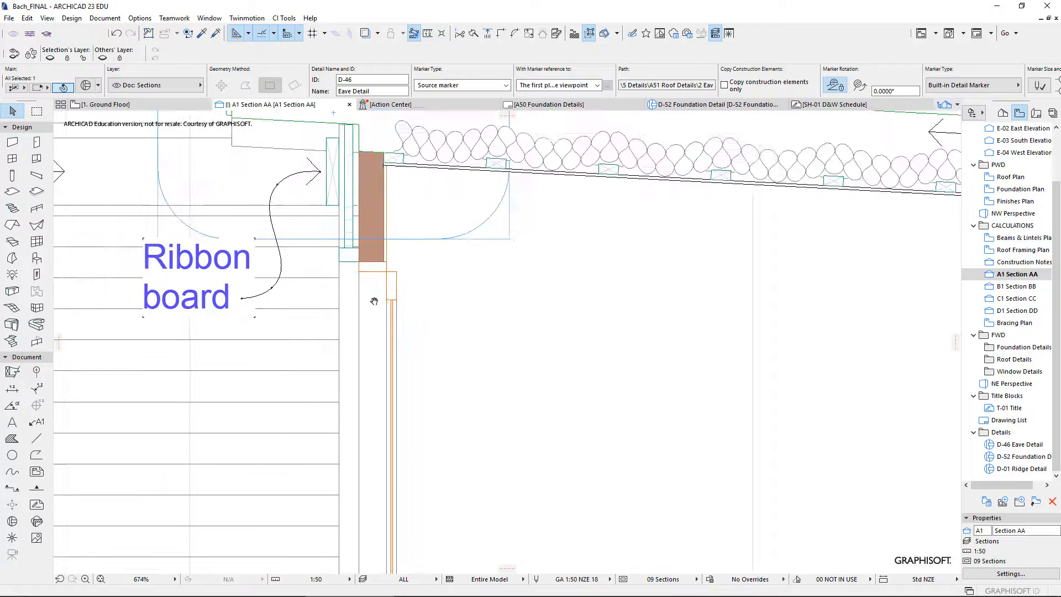
{"action": "scroll", "coordinate": [374, 301], "scroll_direction": "up", "scroll_amount": 3}
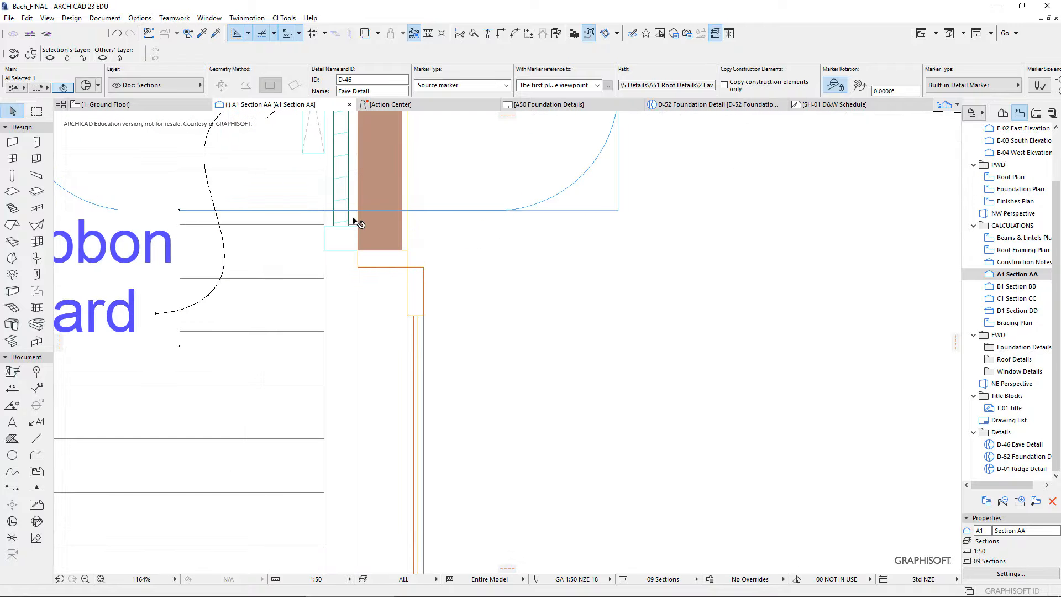
{"action": "middle_click_drag", "start_coordinate": [357, 222], "coordinate": [450, 254]}
{"action": "scroll", "coordinate": [450, 254], "scroll_direction": "down", "scroll_amount": 4}
{"action": "scroll", "coordinate": [451, 254], "scroll_direction": "up", "scroll_amount": 2}
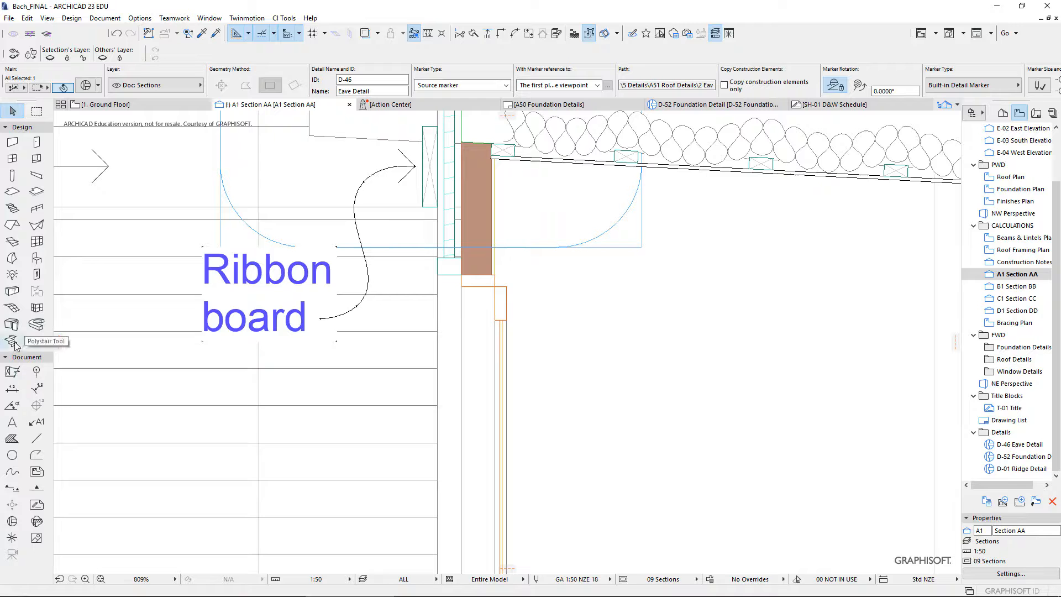
Step: Open the independent D-53 Foundation detail from the project map and bring up its available commands
{"action": "left_click", "coordinate": [1001, 113]}
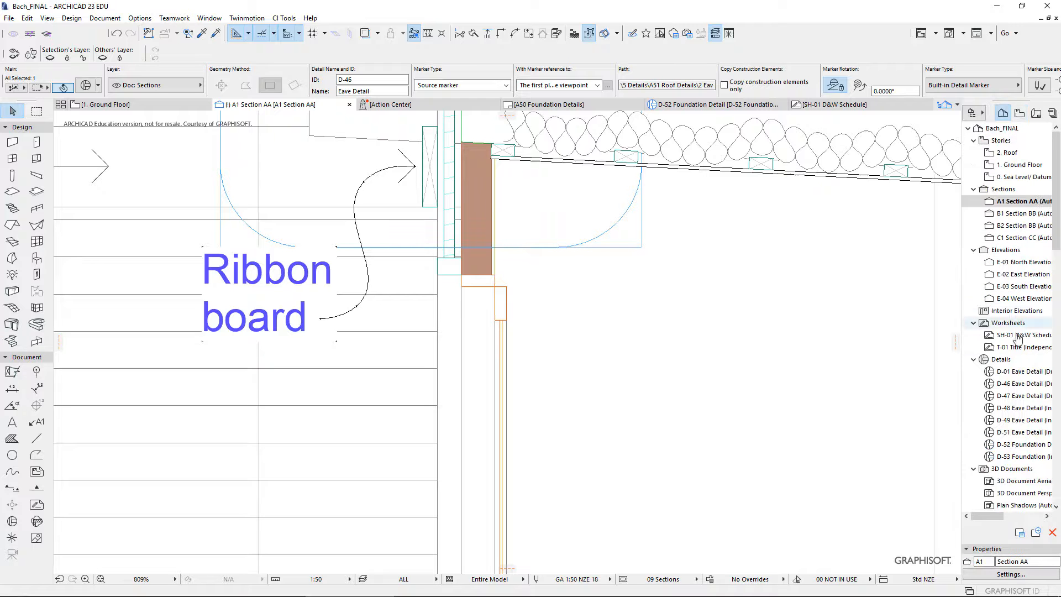
{"action": "double_click", "coordinate": [1016, 459]}
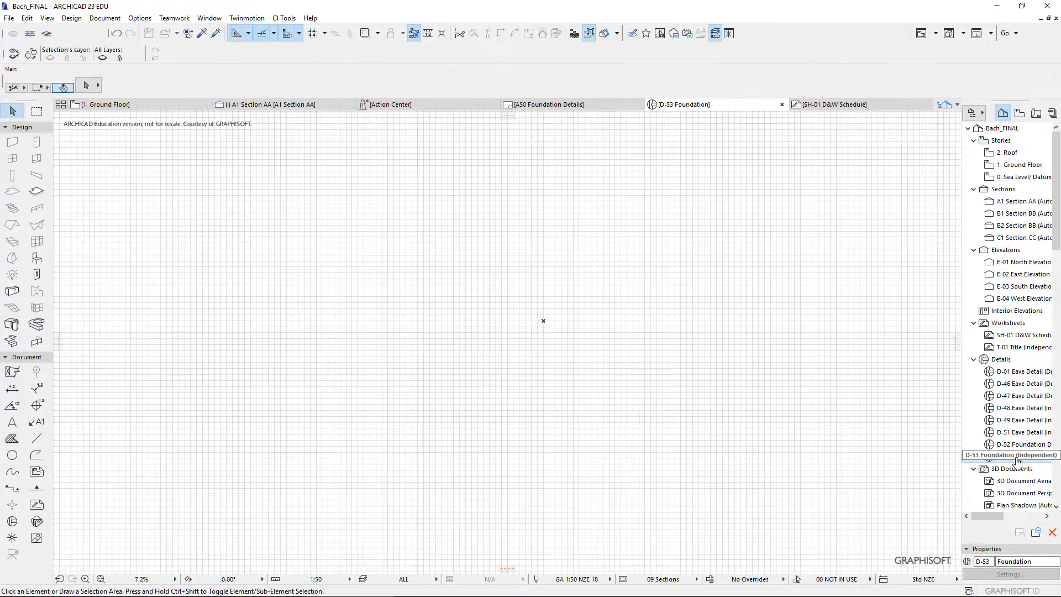
{"action": "right_click", "coordinate": [1017, 459]}
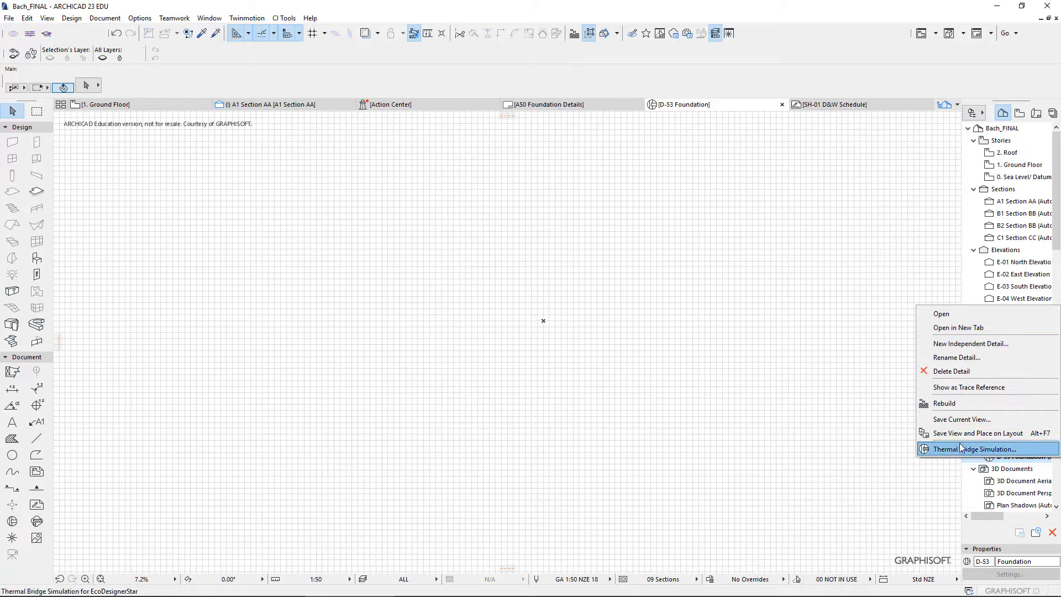
{"action": "left_click", "coordinate": [849, 406]}
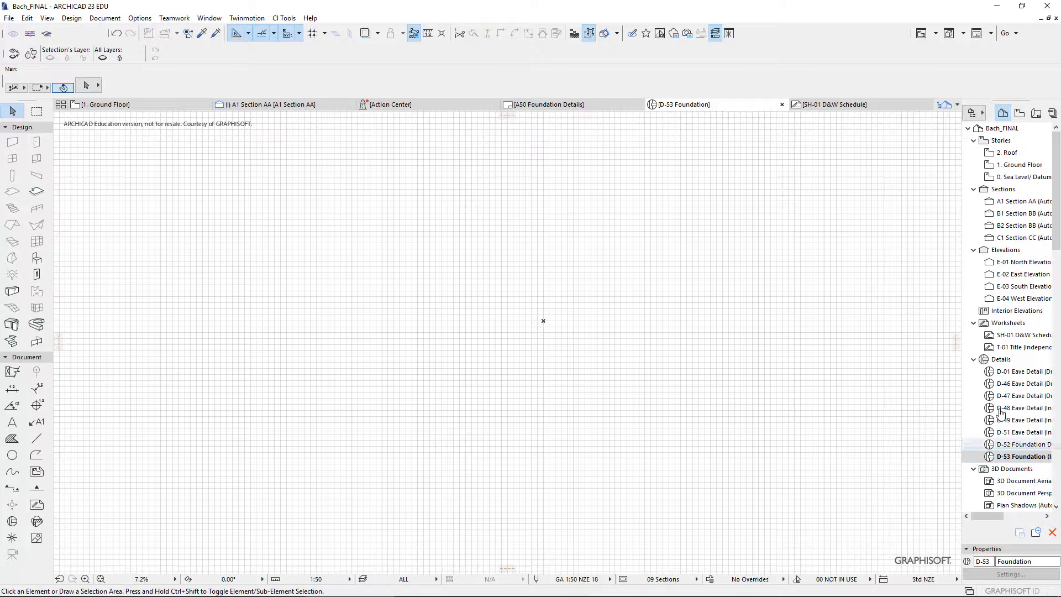
{"action": "right_click", "coordinate": [993, 455]}
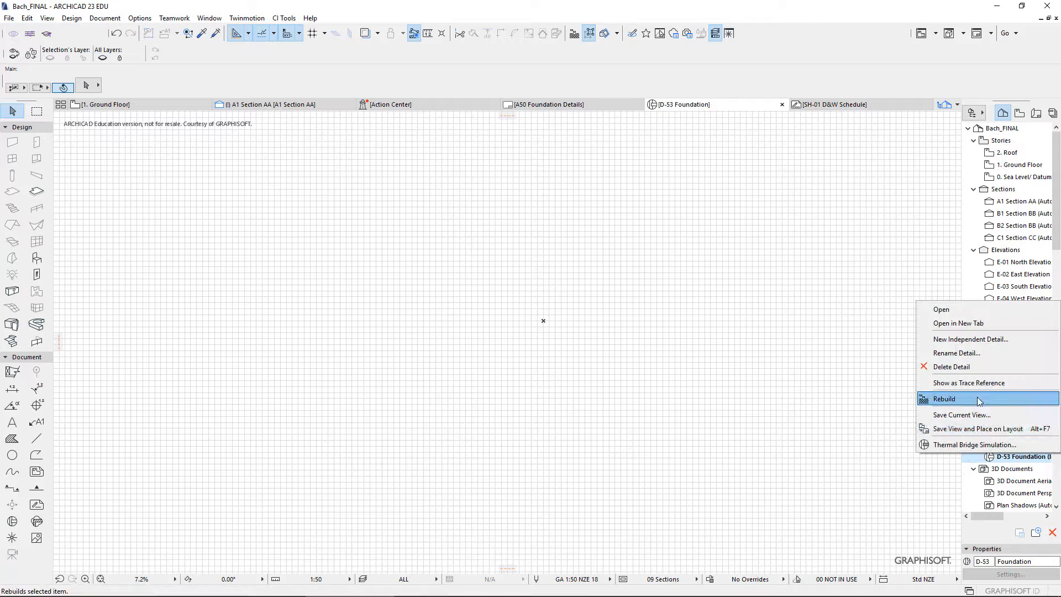
Step: Rename the D-53 detail to "Window Head" and set its drawing scale to 1:10
{"action": "left_click", "coordinate": [956, 354]}
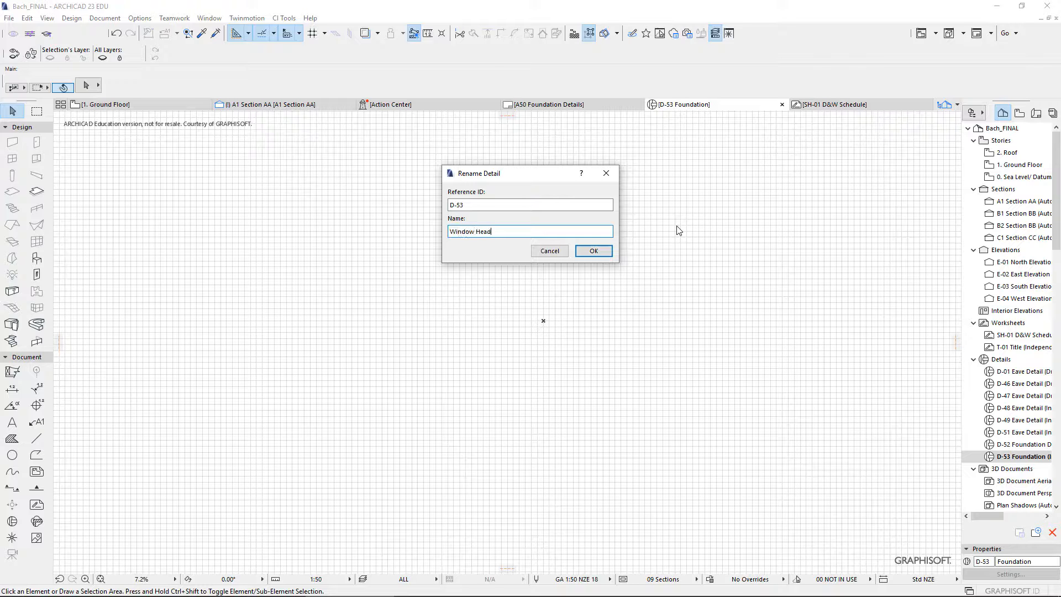
{"action": "key", "text": "Return"}
{"action": "scroll", "coordinate": [558, 309], "scroll_direction": "up", "scroll_amount": 4}
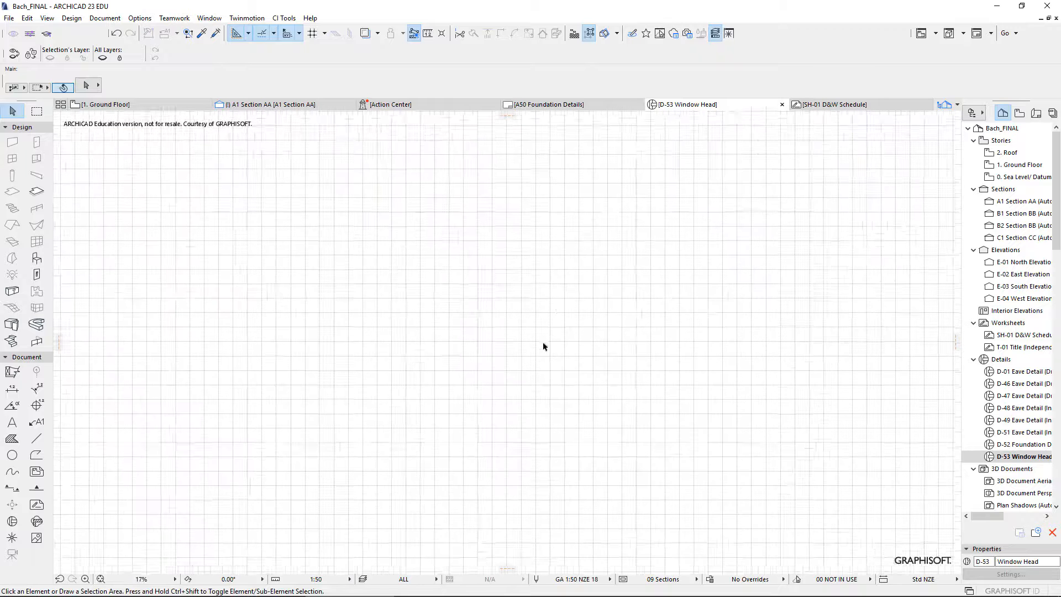
{"action": "left_click", "coordinate": [350, 579]}
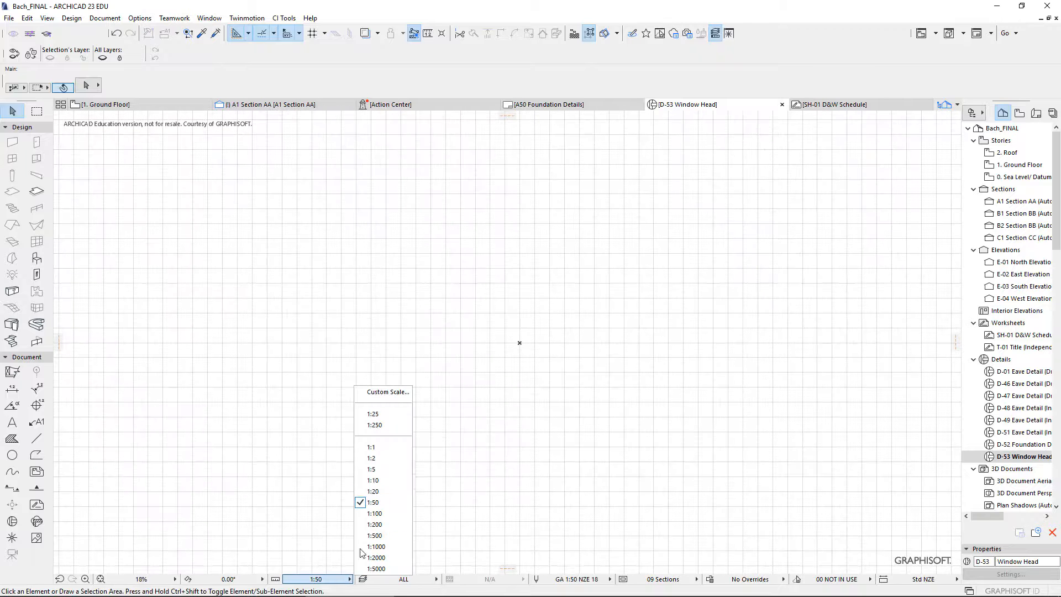
{"action": "left_click", "coordinate": [389, 481]}
{"action": "scroll", "coordinate": [374, 336], "scroll_direction": "up", "scroll_amount": 2}
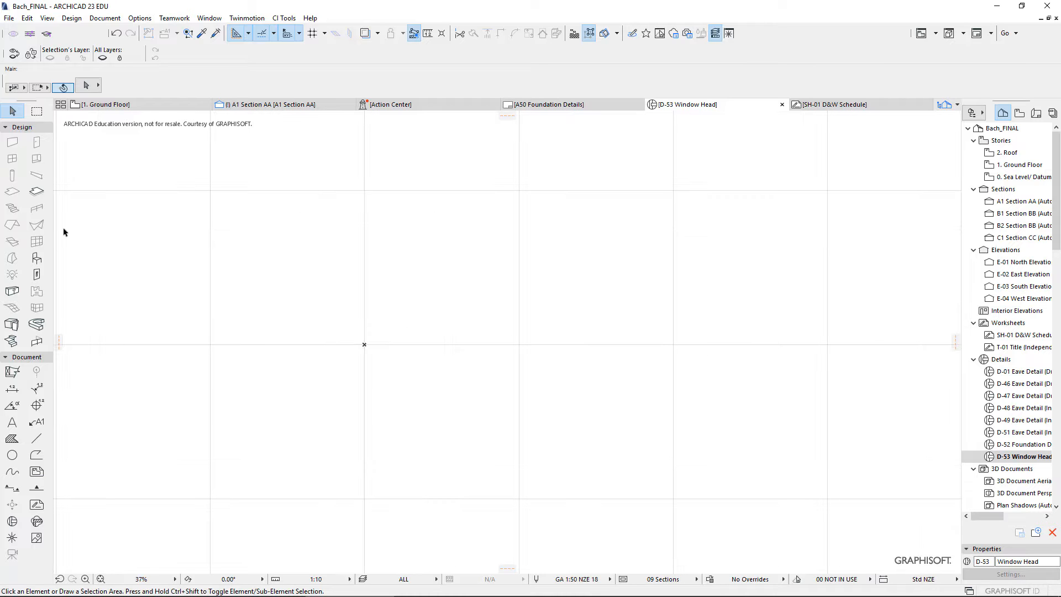
Step: Set the default CI Tools Timber Member size to 45 by 140 and place horizontal members near the detail's origin
{"action": "left_click", "coordinate": [12, 372]}
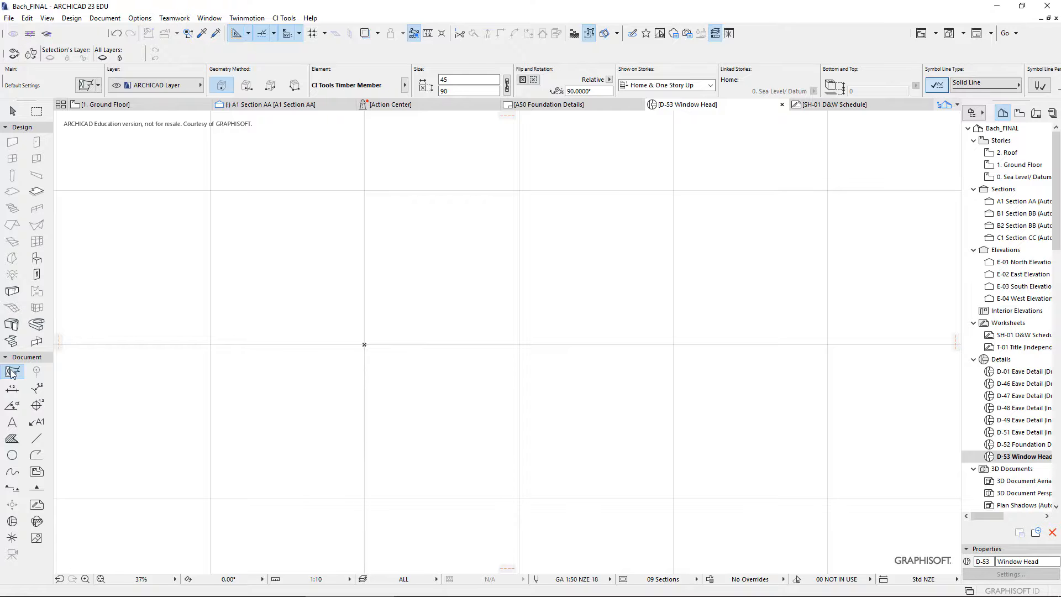
{"action": "double_click", "coordinate": [12, 371]}
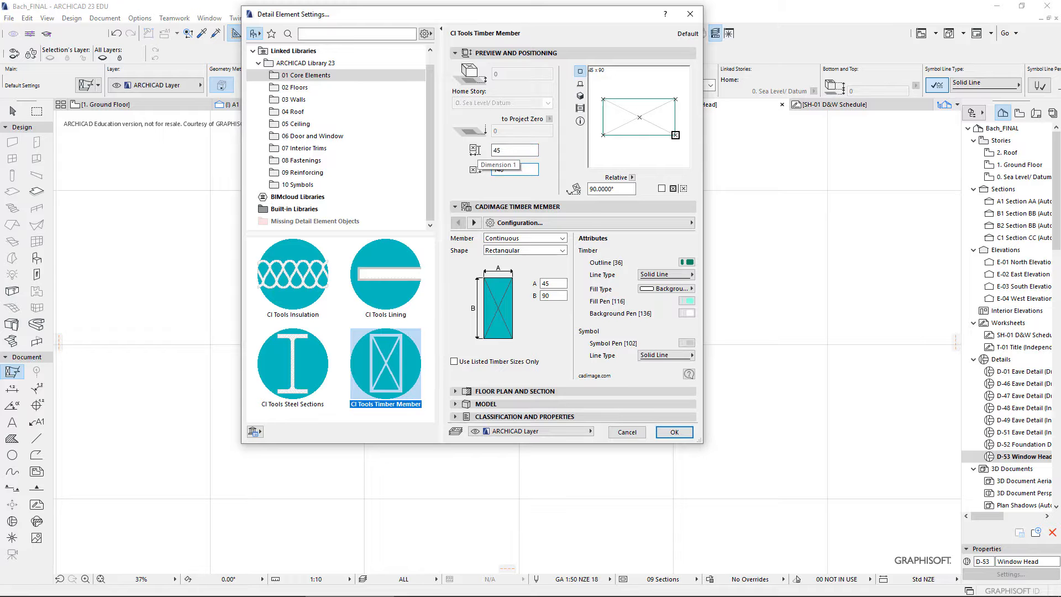
{"action": "key", "text": "Return"}
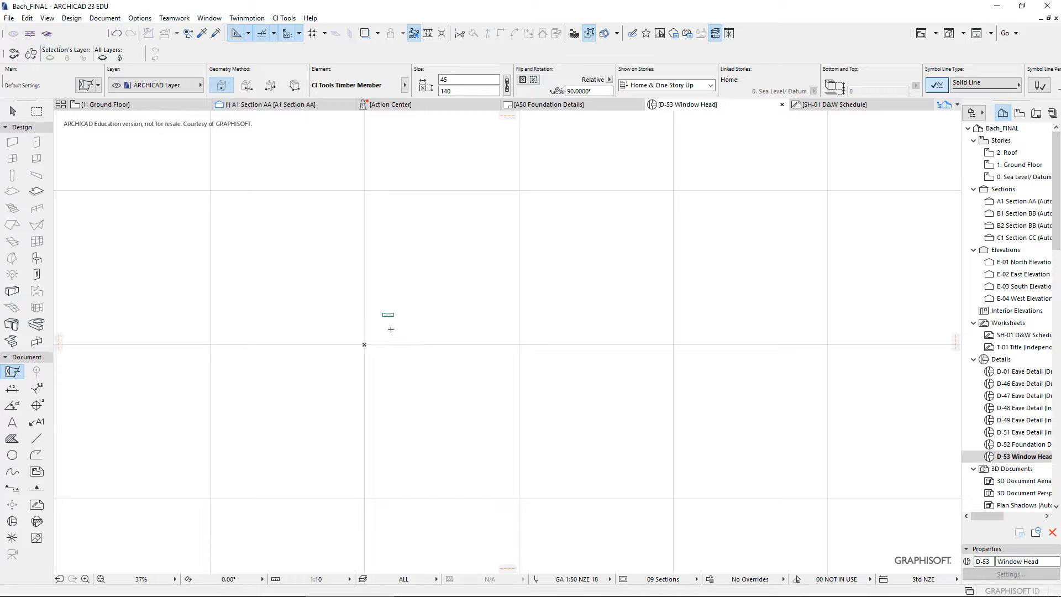
{"action": "scroll", "coordinate": [390, 329], "scroll_direction": "up", "scroll_amount": 8}
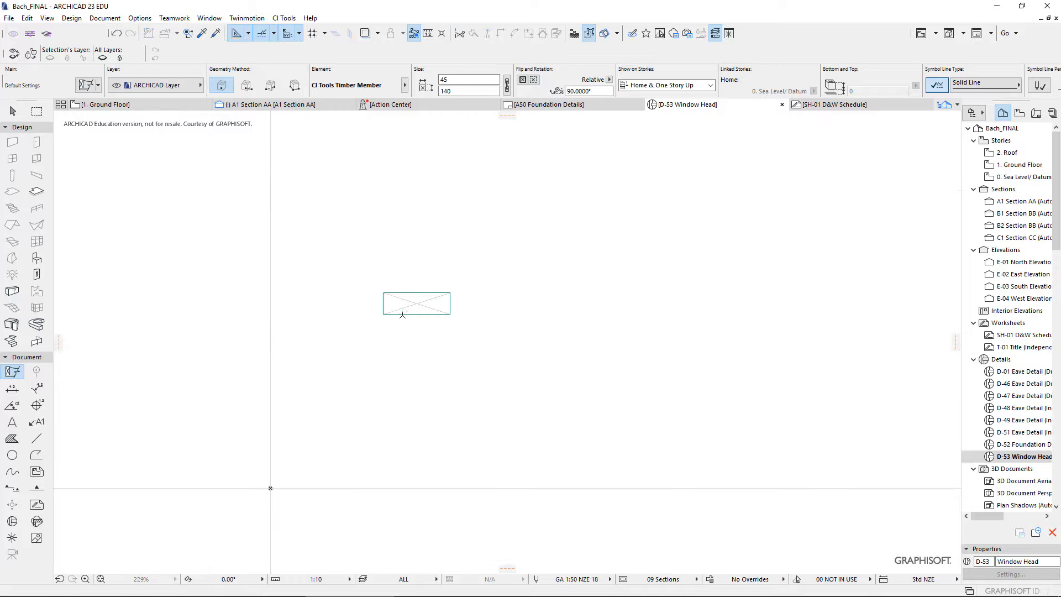
{"action": "left_click", "coordinate": [403, 315]}
{"action": "key", "text": "Escape"}
Step: Resize the right of the two overlapping timber members to 140 by 45 so it stands upright, and delete the other member
{"action": "left_click", "coordinate": [419, 309]}
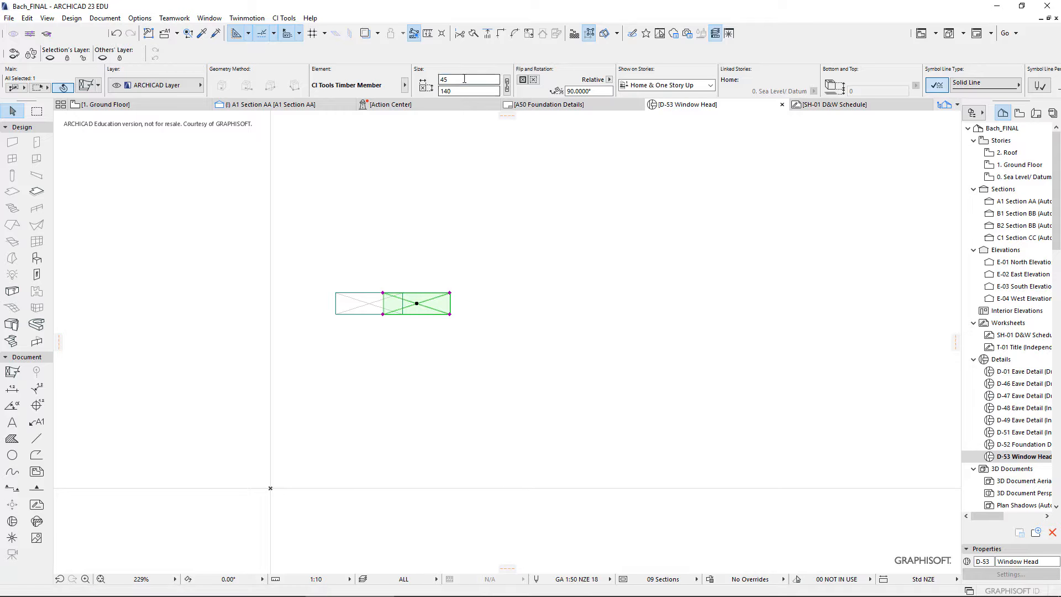
{"action": "left_click", "coordinate": [445, 80]}
{"action": "key", "text": "Tab"}
{"action": "key", "text": "Return"}
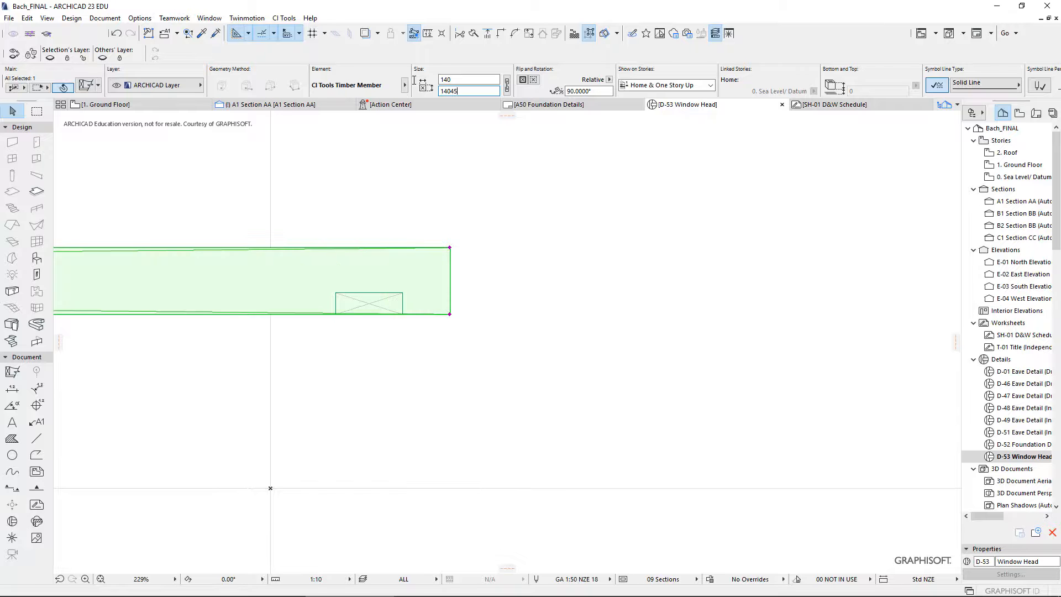
{"action": "key", "text": "ctrl+z"}
{"action": "left_click", "coordinate": [354, 301]}
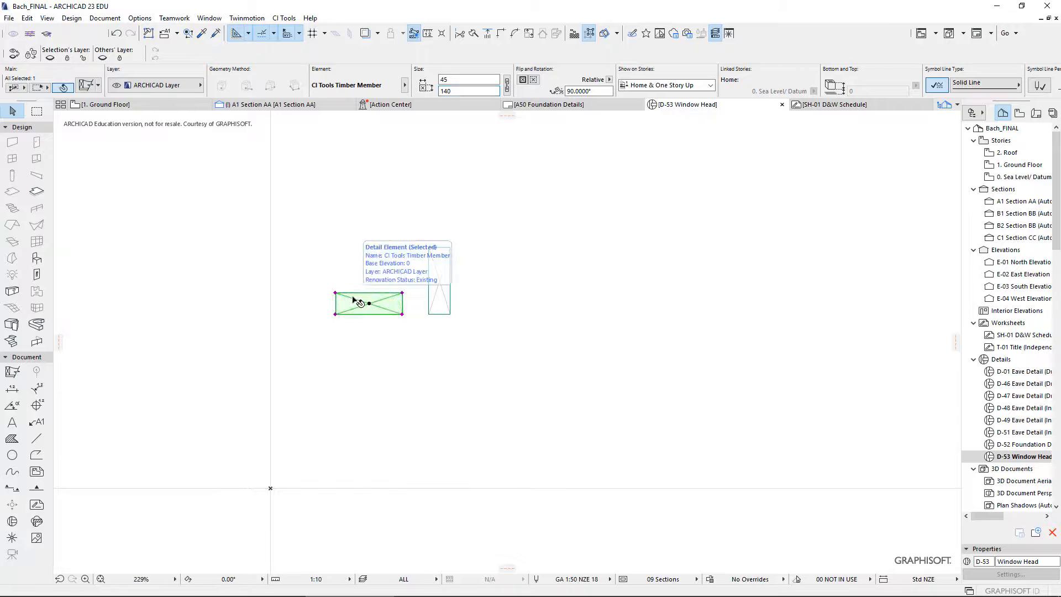
{"action": "key", "text": "Delete"}
Step: Copy the upright timber member twice, corner to corner, to form a row of three adjoining members
{"action": "scroll", "coordinate": [421, 304], "scroll_direction": "up", "scroll_amount": 5}
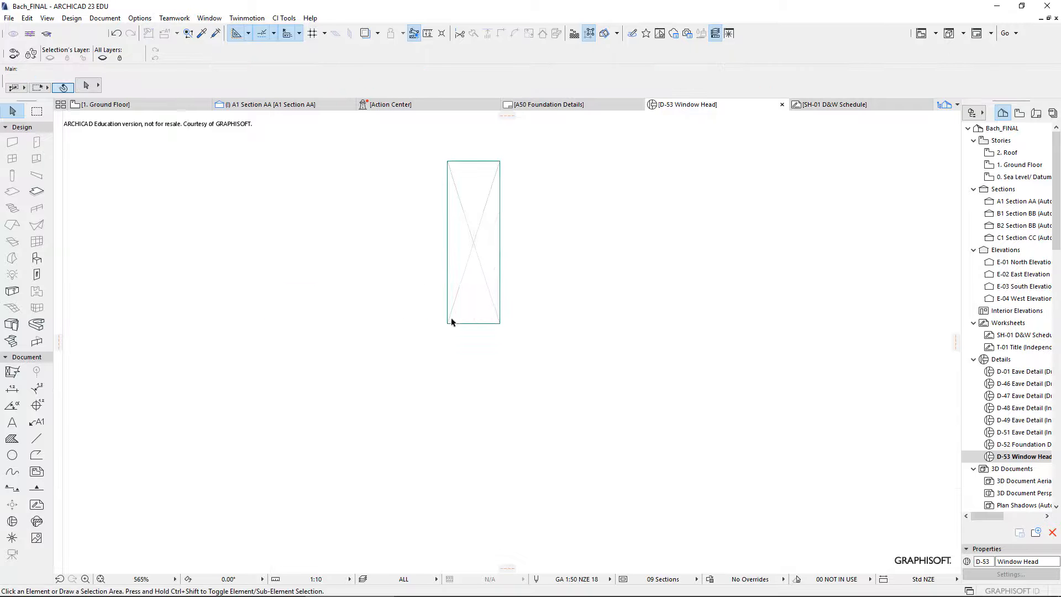
{"action": "left_click", "coordinate": [504, 326]}
{"action": "key", "text": "ctrl+z"}
{"action": "scroll", "coordinate": [557, 322], "scroll_direction": "down", "scroll_amount": 3}
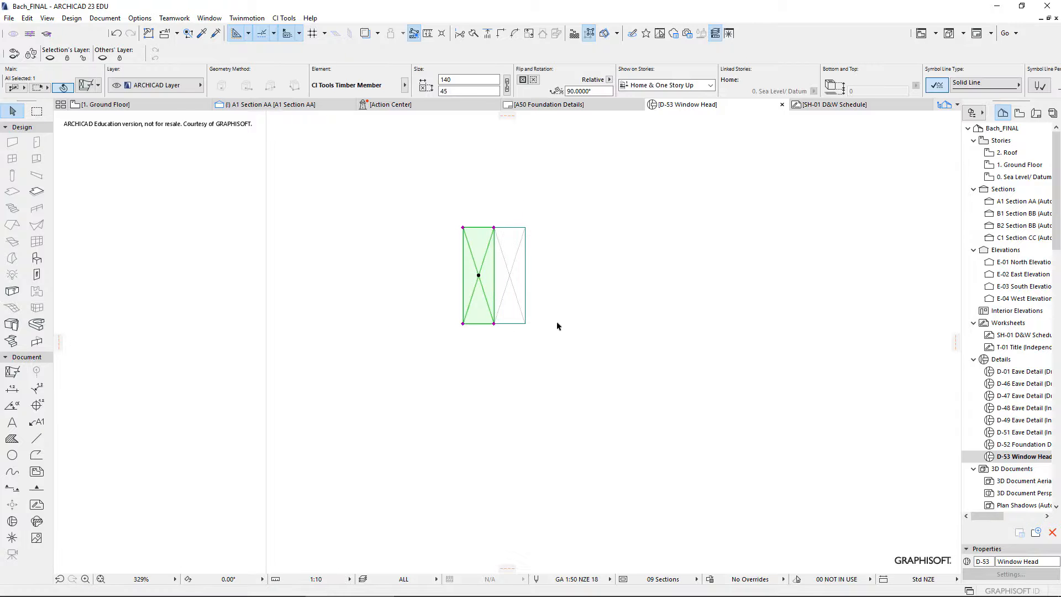
{"action": "middle_click_drag", "start_coordinate": [564, 275], "coordinate": [489, 327]}
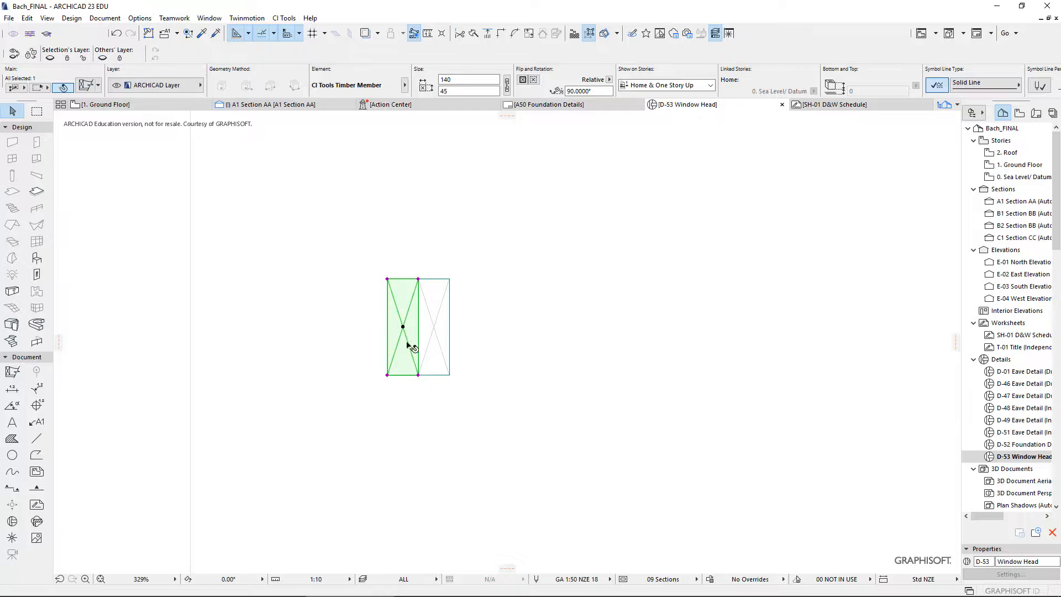
{"action": "scroll", "coordinate": [393, 387], "scroll_direction": "up", "scroll_amount": 4}
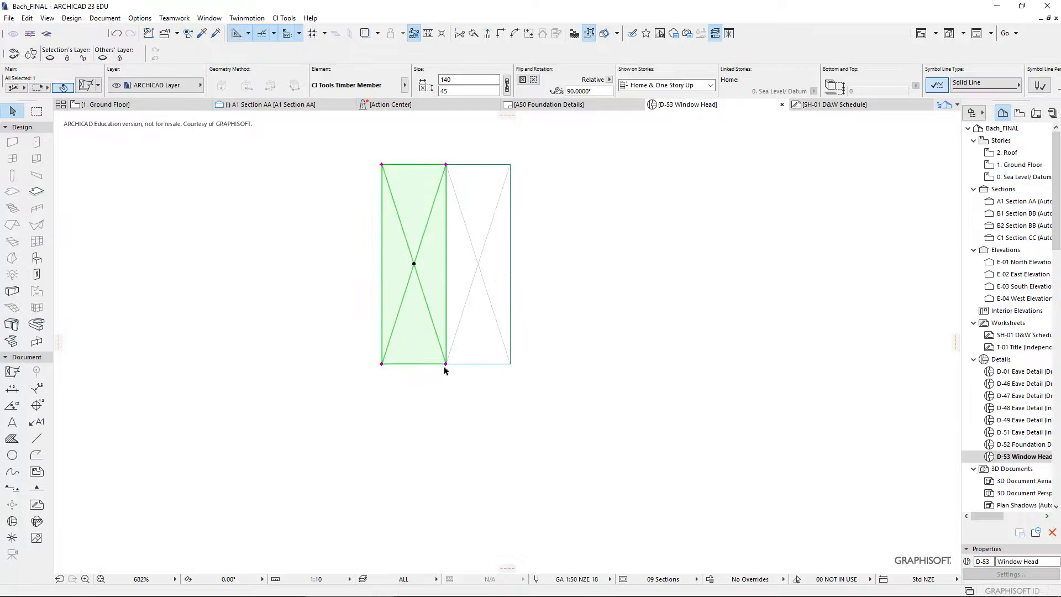
{"action": "key", "text": "ctrl+d"}
{"action": "left_click", "coordinate": [446, 363]}
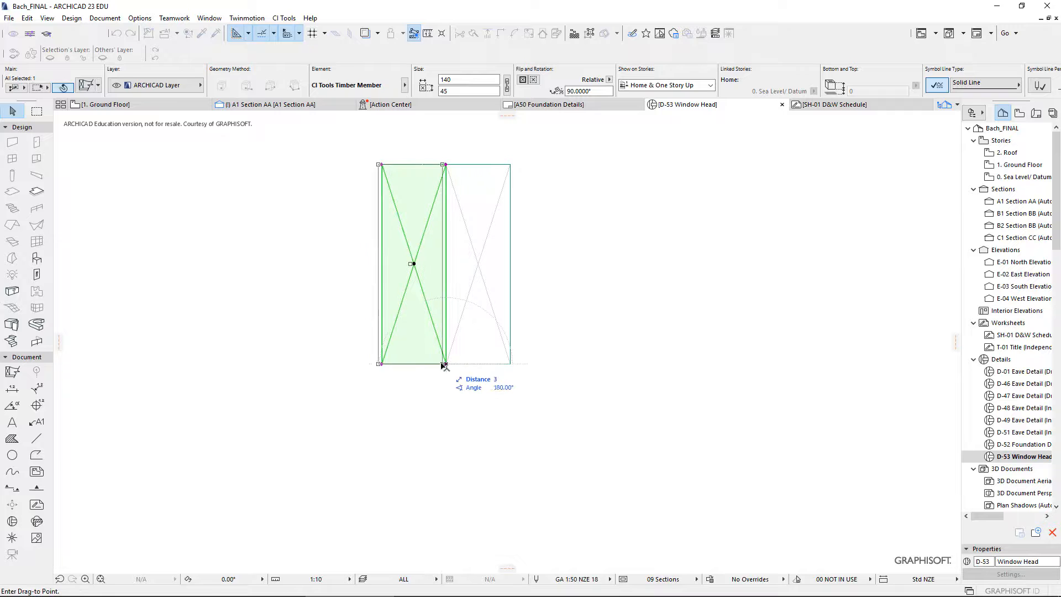
{"action": "left_click", "coordinate": [382, 364]}
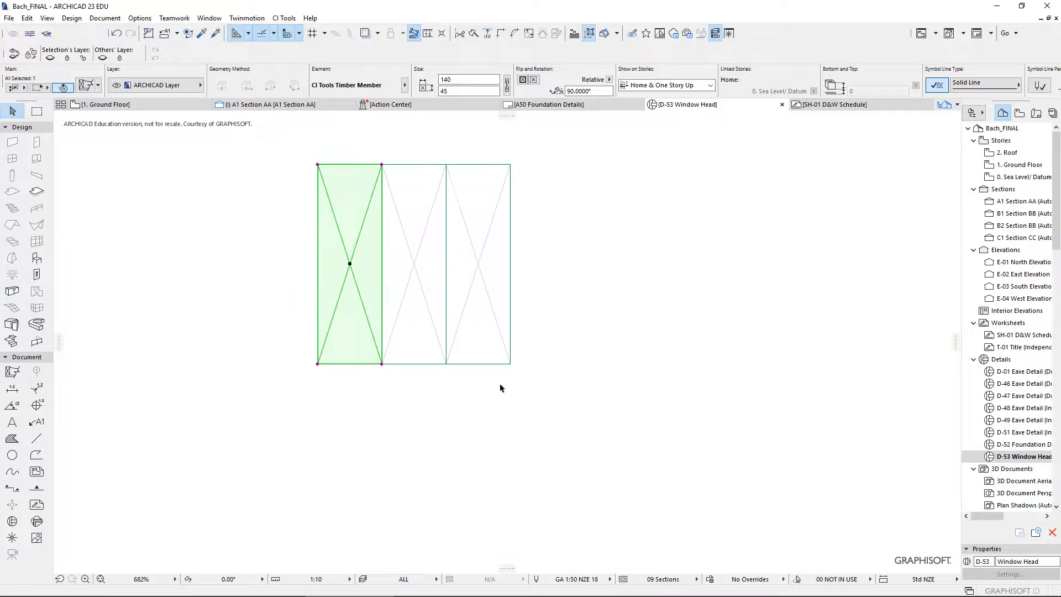
Step: Change the middle timber member's type to Timber Blocking
{"action": "left_click", "coordinate": [410, 278]}
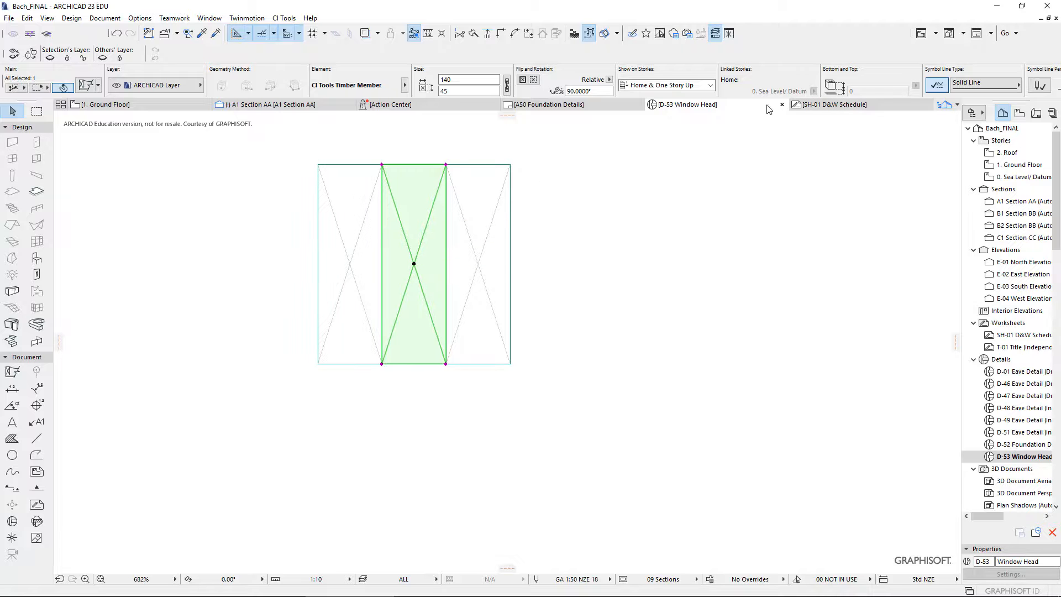
{"action": "double_click", "coordinate": [430, 227]}
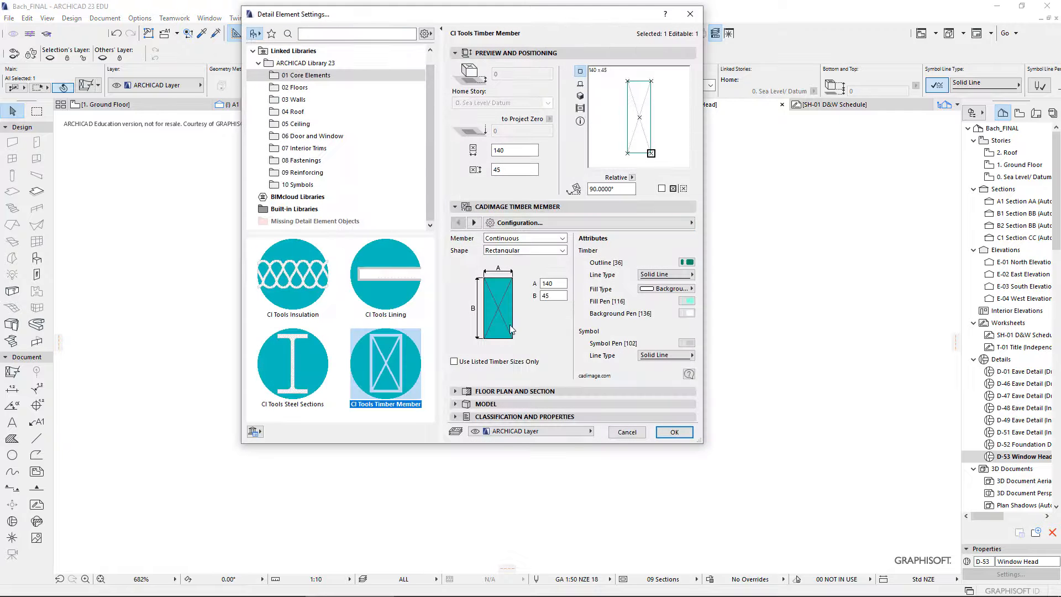
{"action": "left_click", "coordinate": [528, 238]}
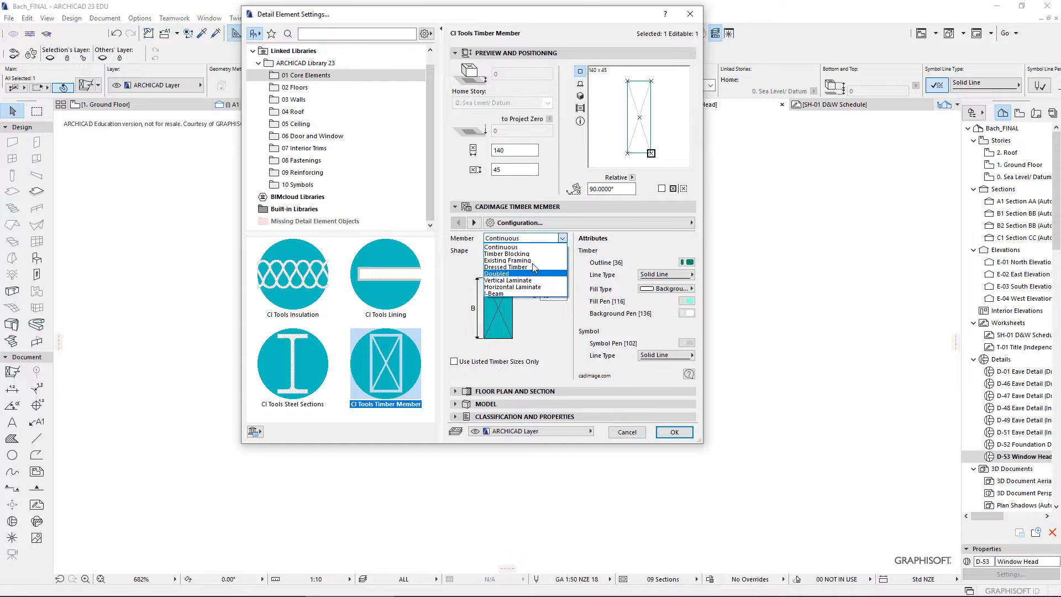
{"action": "left_click", "coordinate": [534, 253]}
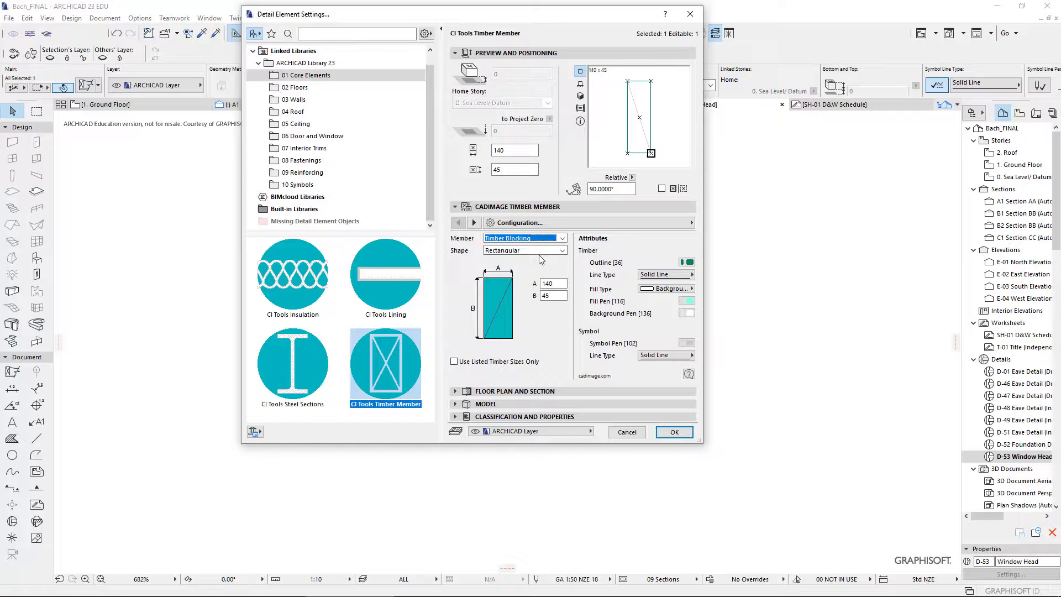
{"action": "left_click", "coordinate": [674, 432]}
{"action": "left_click", "coordinate": [681, 434]}
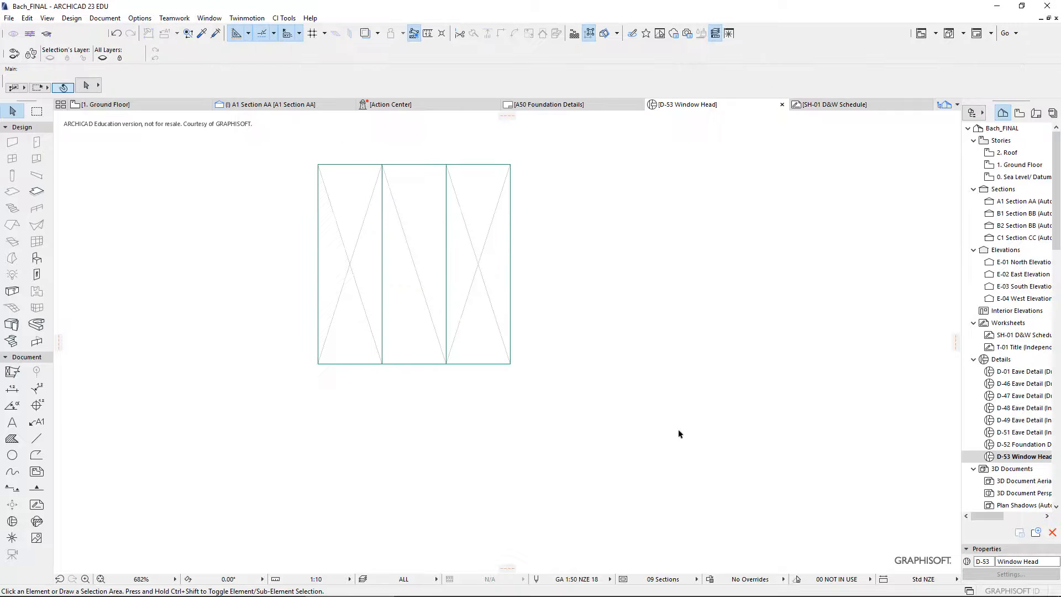
{"action": "scroll", "coordinate": [680, 430], "scroll_direction": "down", "scroll_amount": 3}
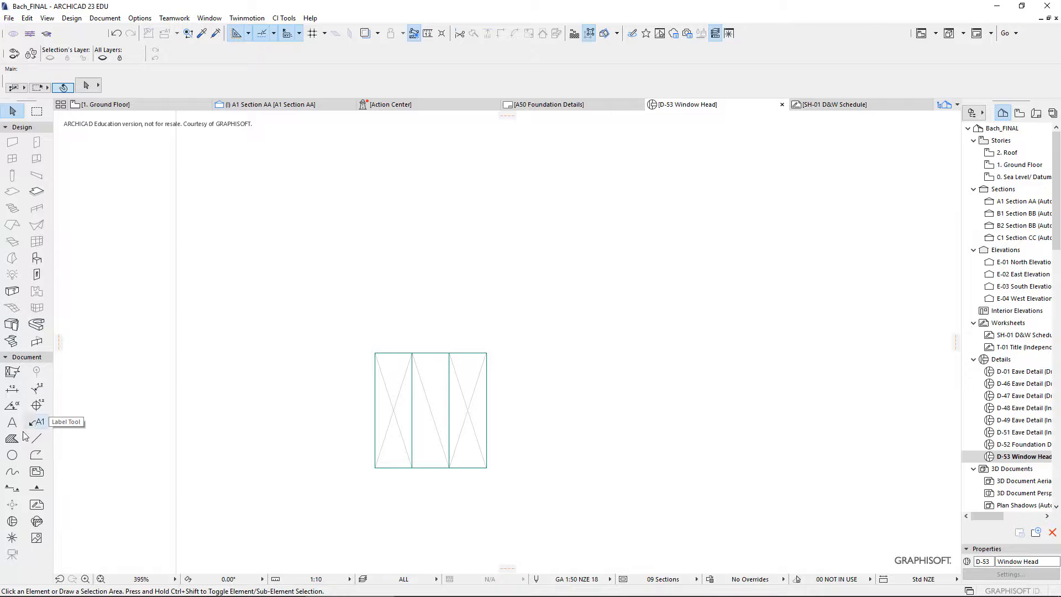
{"action": "left_click", "coordinate": [376, 354]}
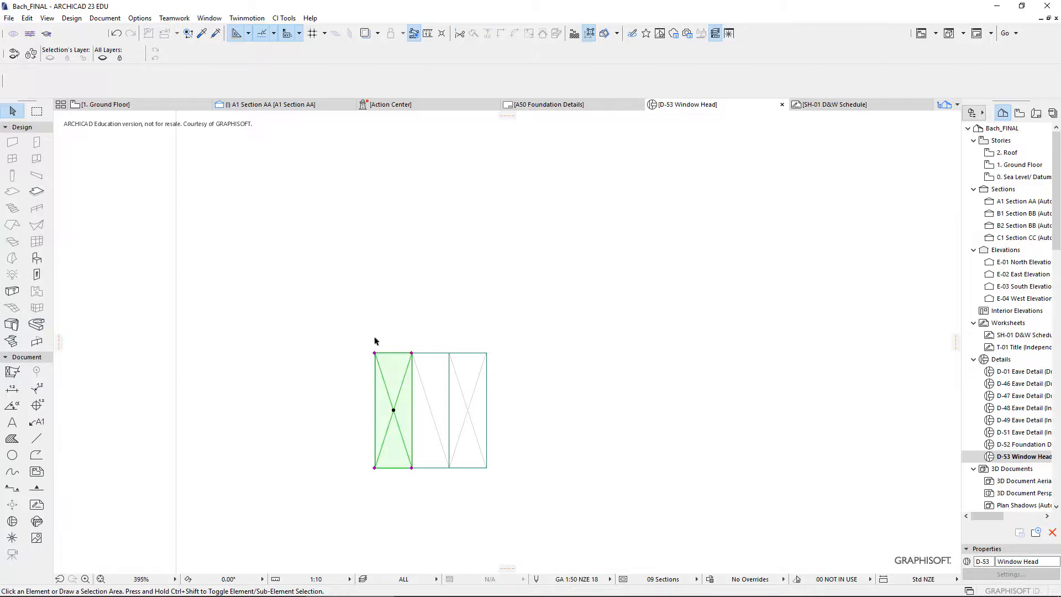
{"action": "left_click", "coordinate": [37, 437]}
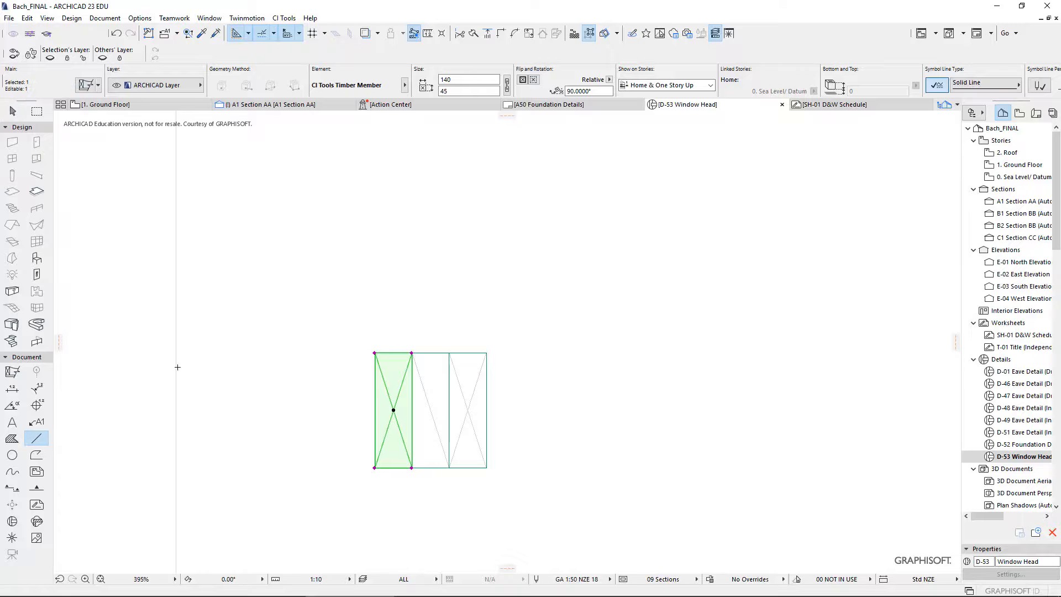
{"action": "left_click", "coordinate": [375, 352]}
{"action": "key", "text": "Escape"}
{"action": "key", "text": "Escape"}
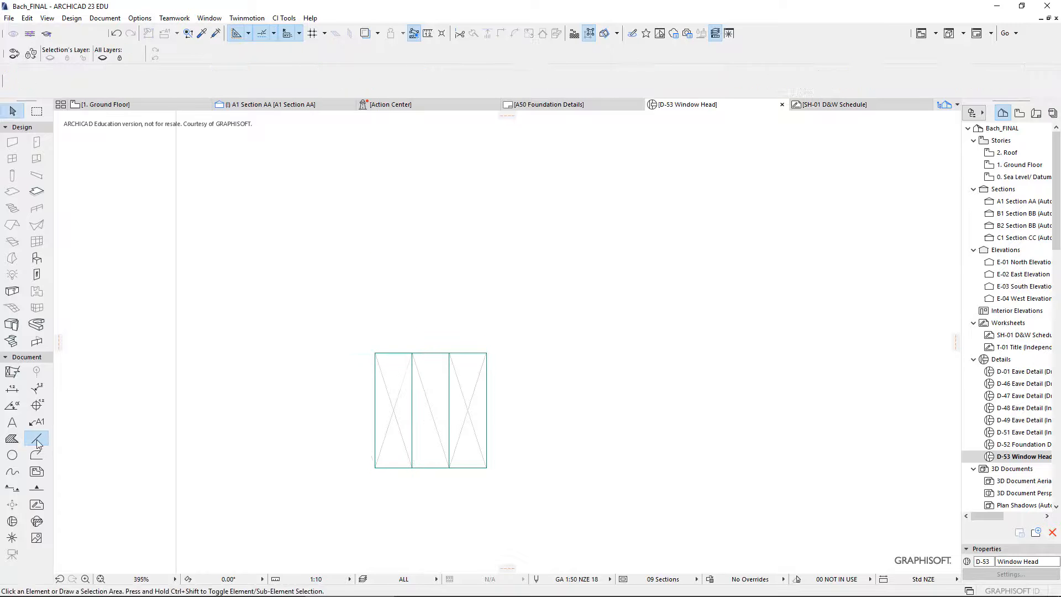
Step: Draw two vertical lines of similar length upward from the outer top corners of the three-member timber row
{"action": "left_click", "coordinate": [375, 352]}
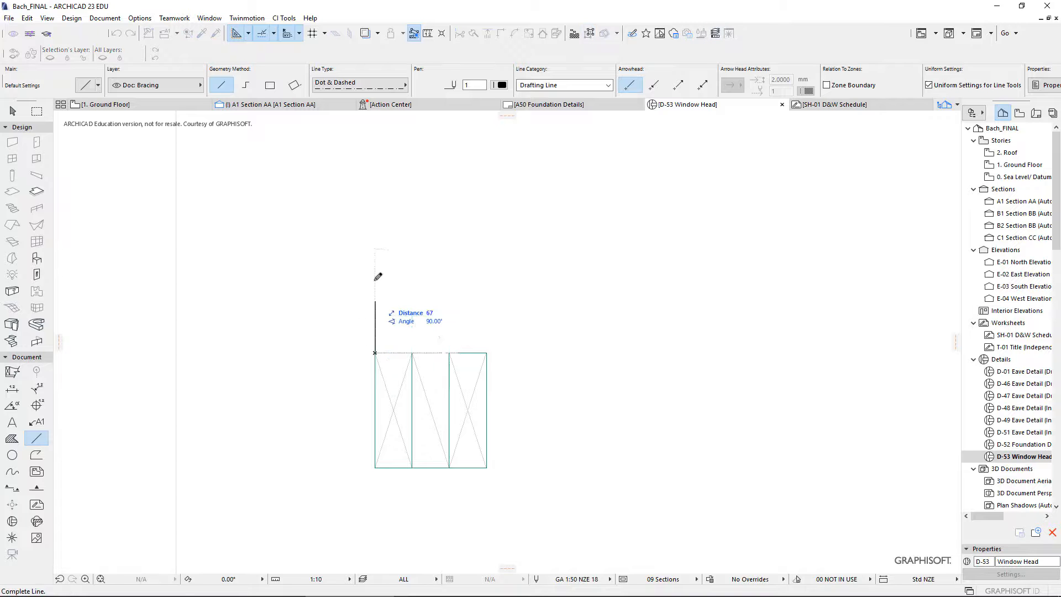
{"action": "left_click", "coordinate": [375, 156]}
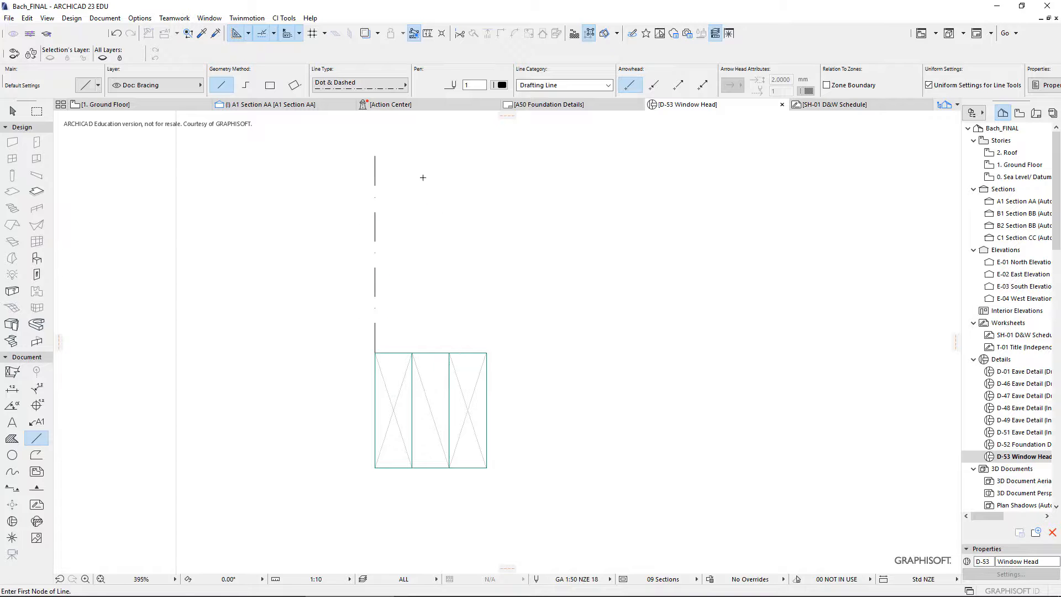
{"action": "left_click", "coordinate": [486, 352]}
{"action": "left_click", "coordinate": [487, 157]}
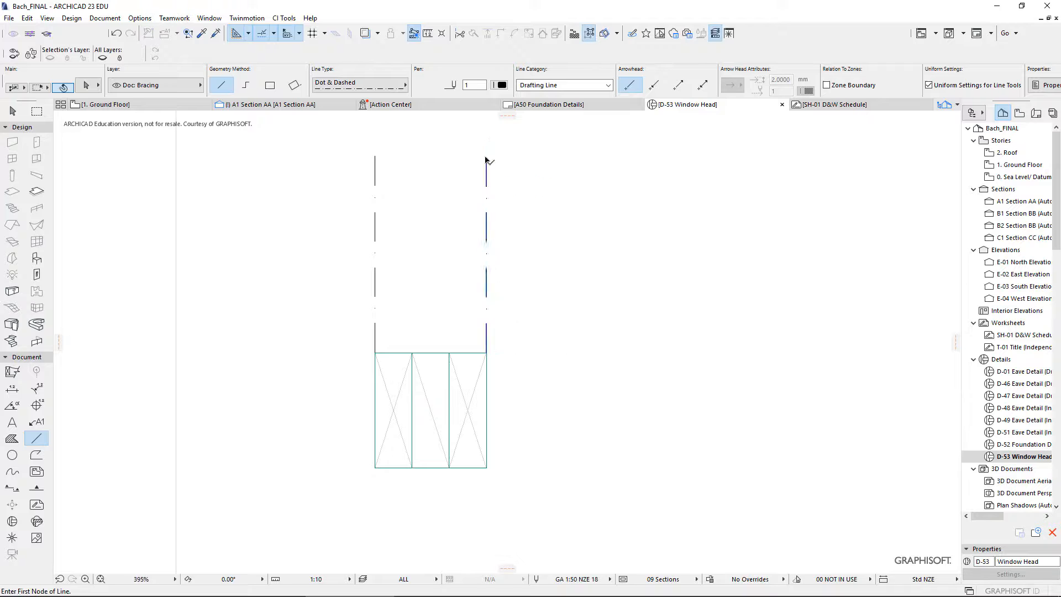
{"action": "key", "text": "Escape"}
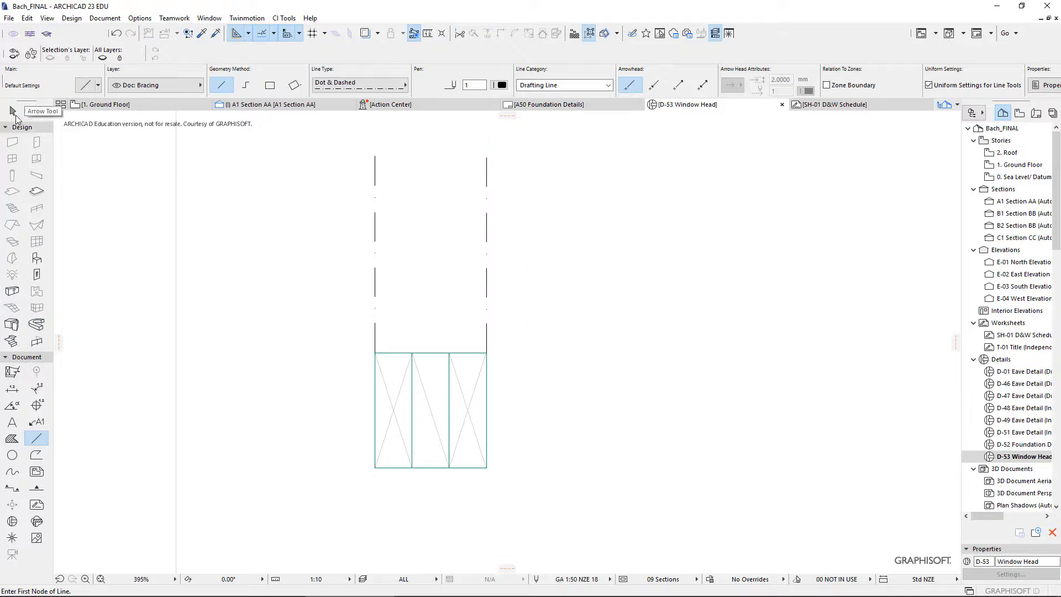
Step: Change the line type of both vertical lines above the timber row to Solid Line
{"action": "left_click", "coordinate": [381, 212]}
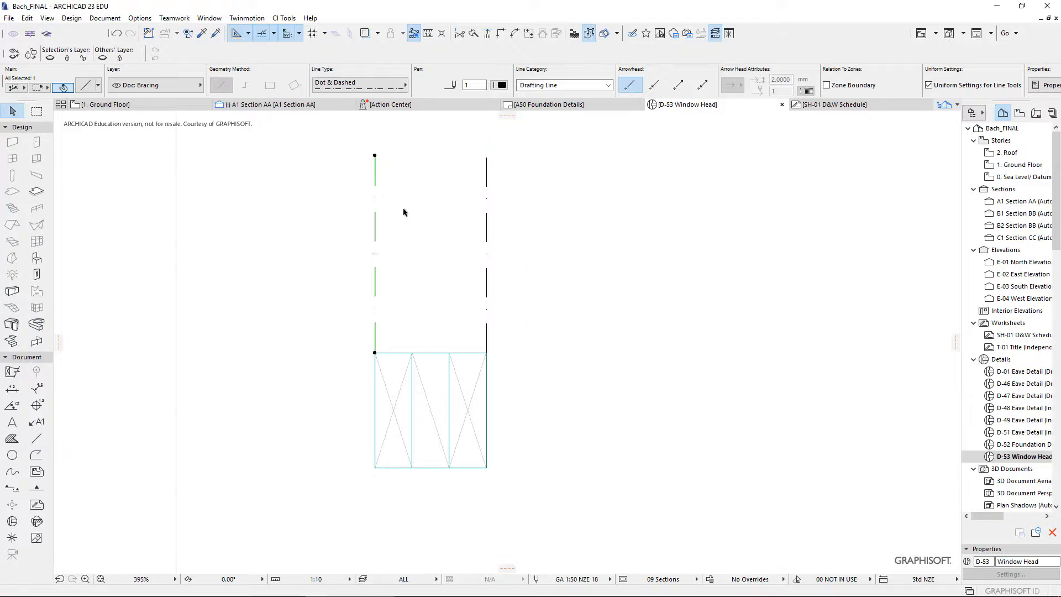
{"action": "left_click", "coordinate": [486, 218], "text": "shift"}
{"action": "left_click", "coordinate": [595, 85]}
{"action": "left_click", "coordinate": [467, 86]}
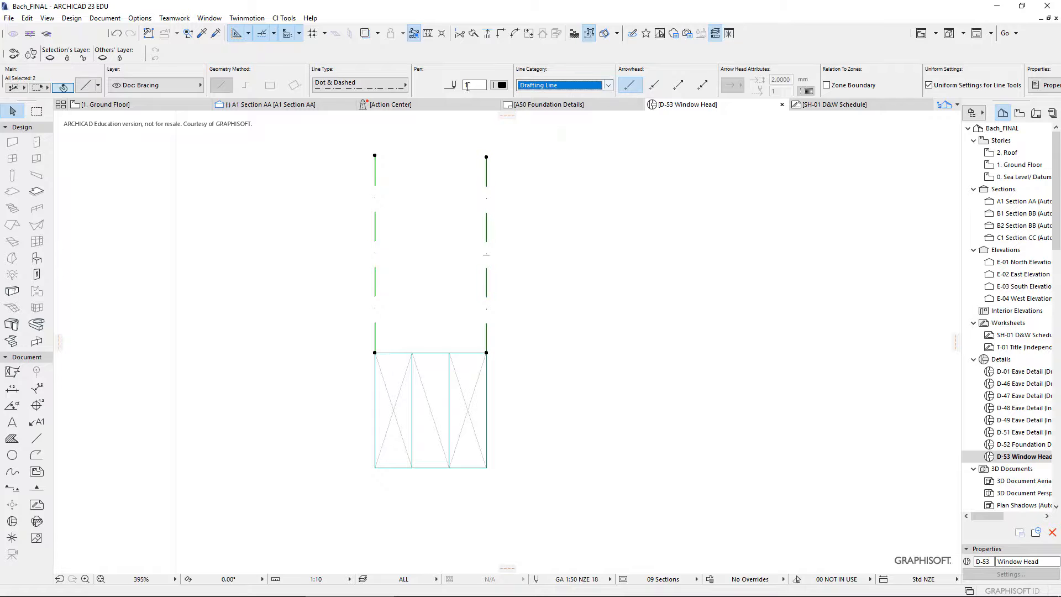
{"action": "left_click", "coordinate": [405, 86]}
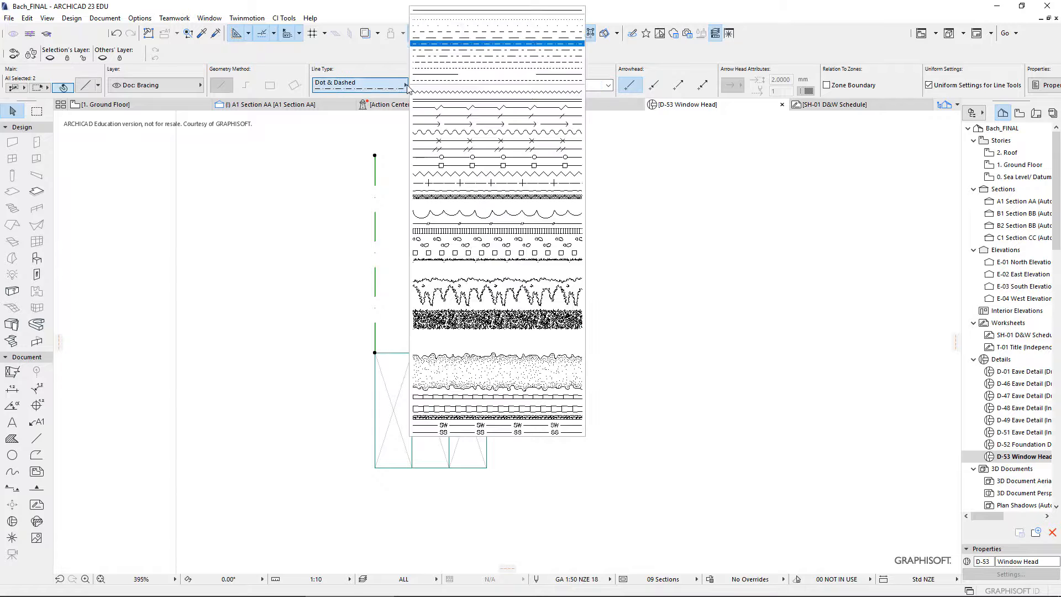
{"action": "left_click", "coordinate": [456, 11]}
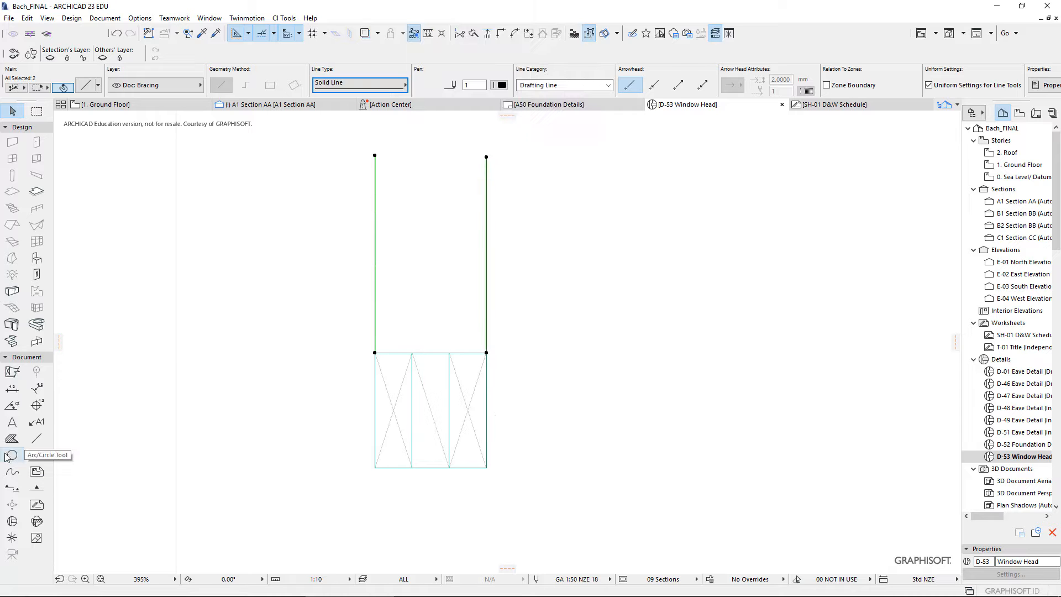
Step: Set the Detail Element tool to place CI Tools Insulation of the Batts/Fibre type with a thickness of 140
{"action": "double_click", "coordinate": [12, 373]}
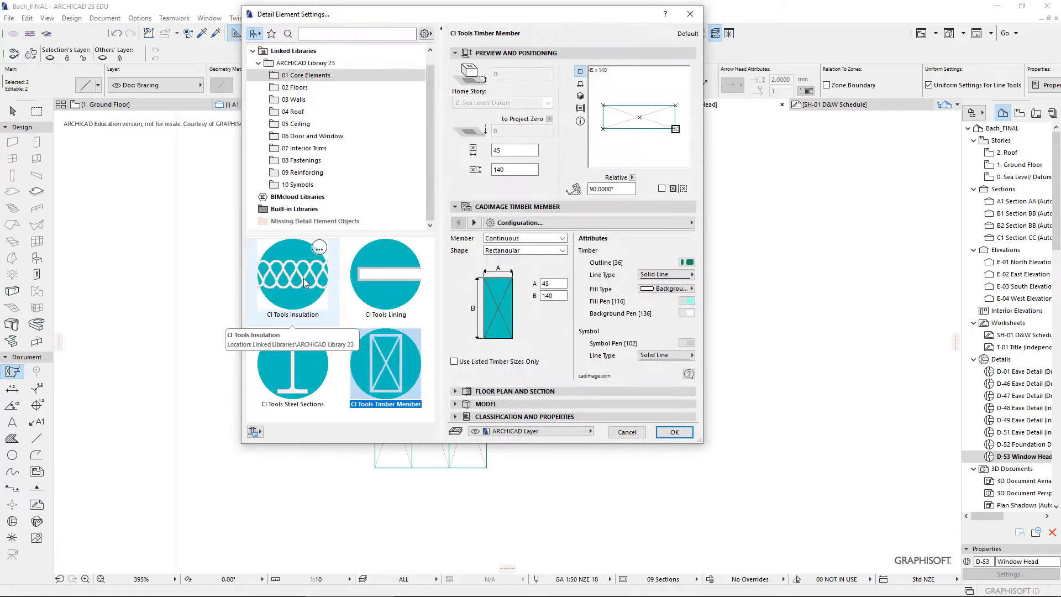
{"action": "left_click", "coordinate": [303, 278]}
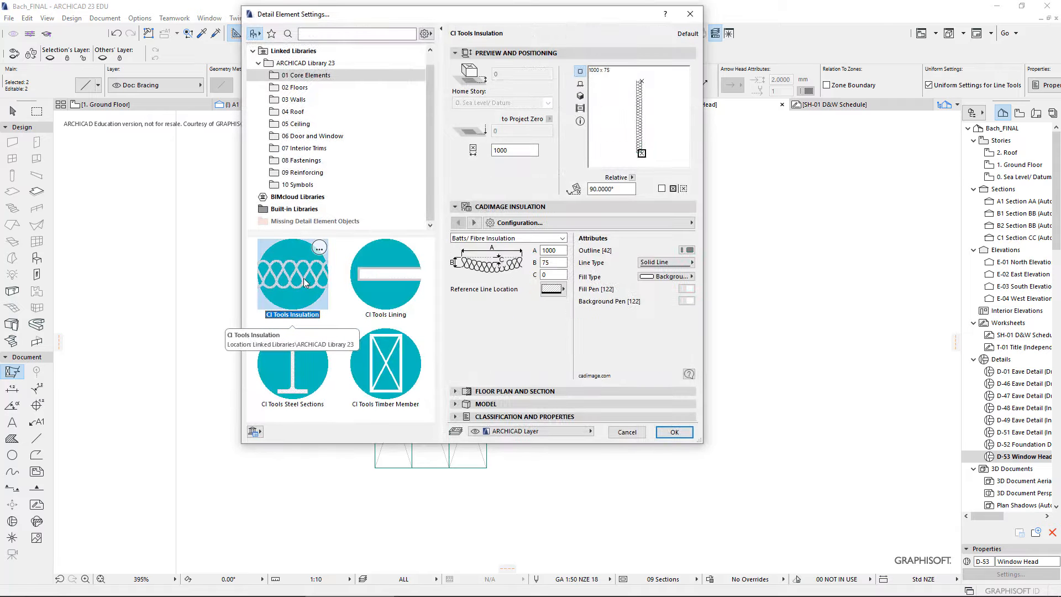
{"action": "double_click", "coordinate": [543, 263]}
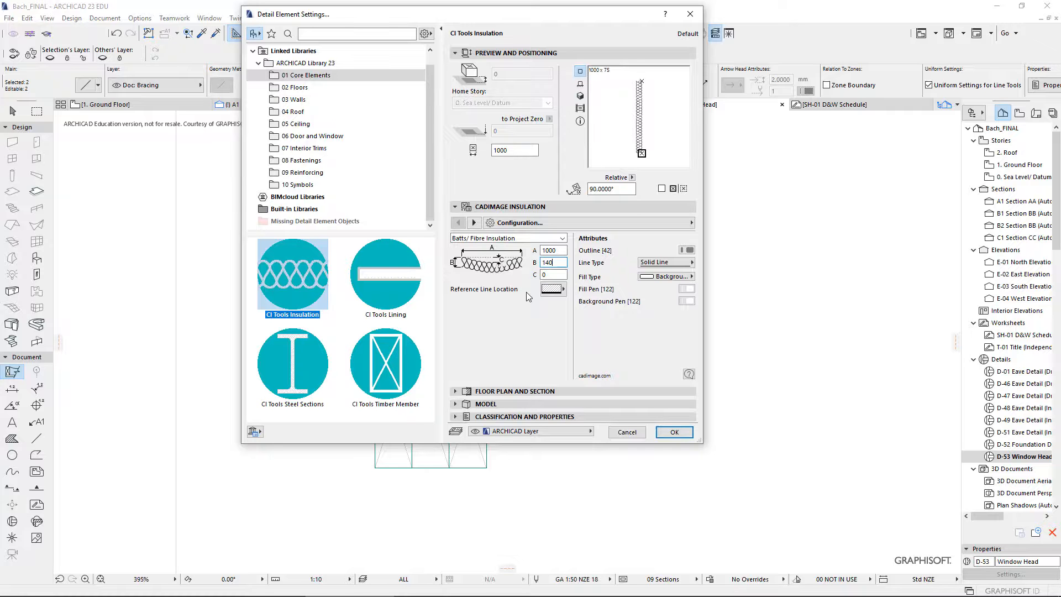
{"action": "key", "text": "Return"}
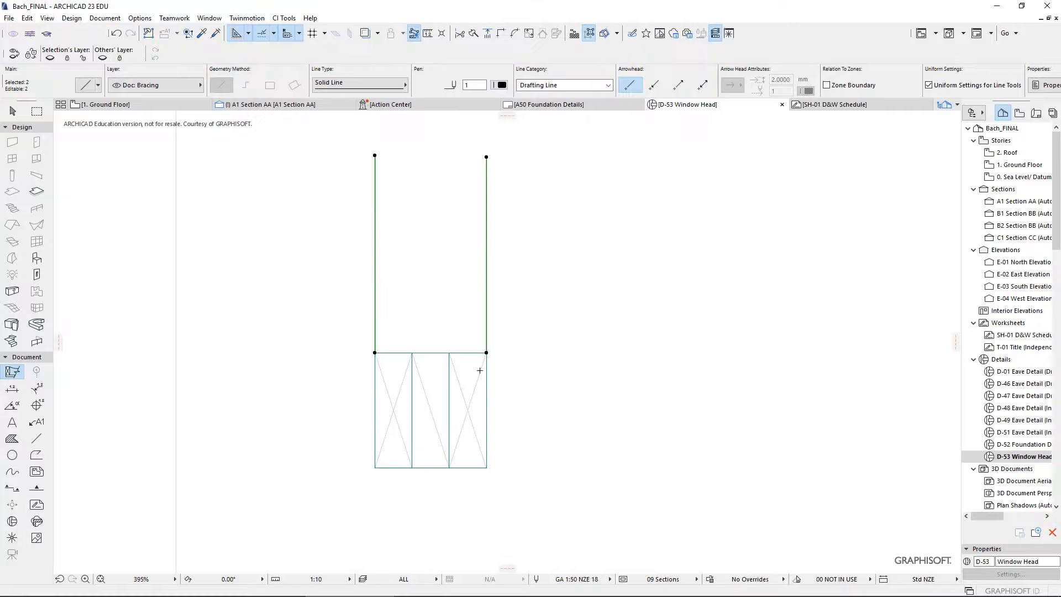
{"action": "left_click", "coordinate": [487, 352]}
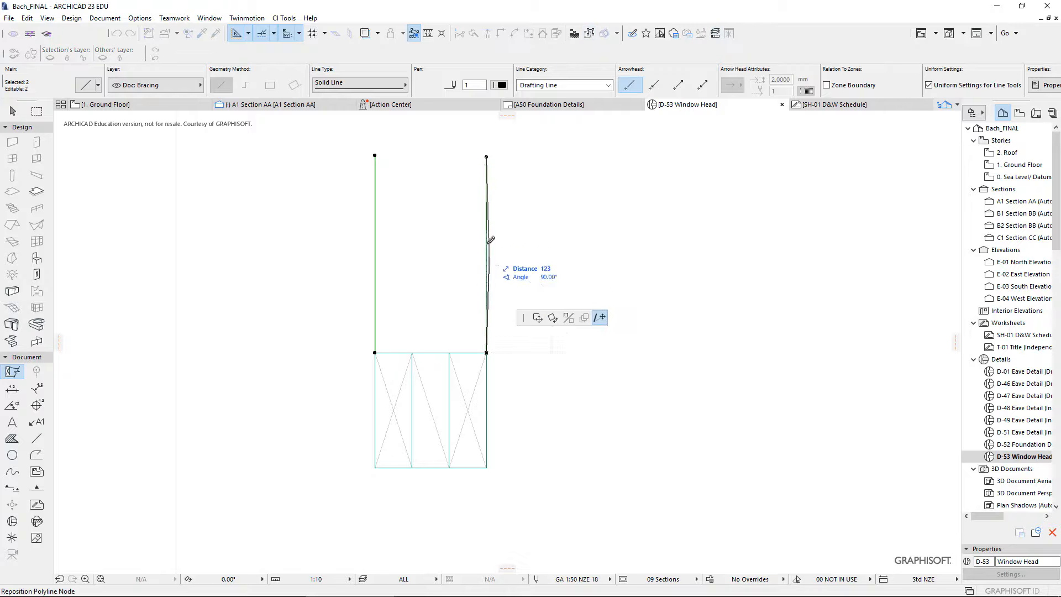
{"action": "key", "text": "Escape"}
{"action": "key", "text": "Escape"}
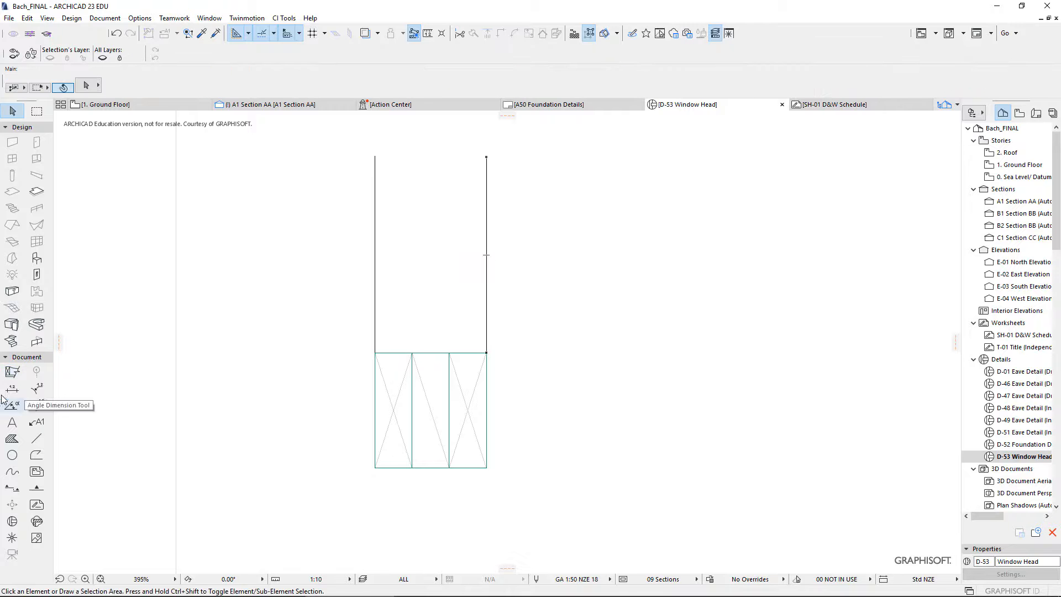
Step: Place the 1000 mm long, 140 mm thick insulation running upward from the upper right corner of the timber row
{"action": "double_click", "coordinate": [12, 373]}
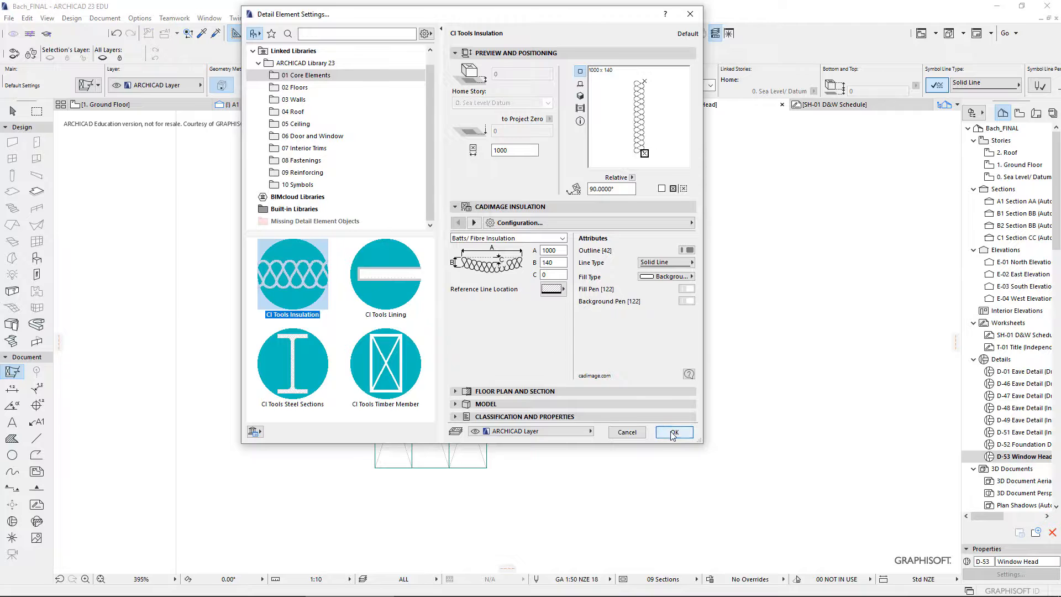
{"action": "left_click", "coordinate": [674, 433]}
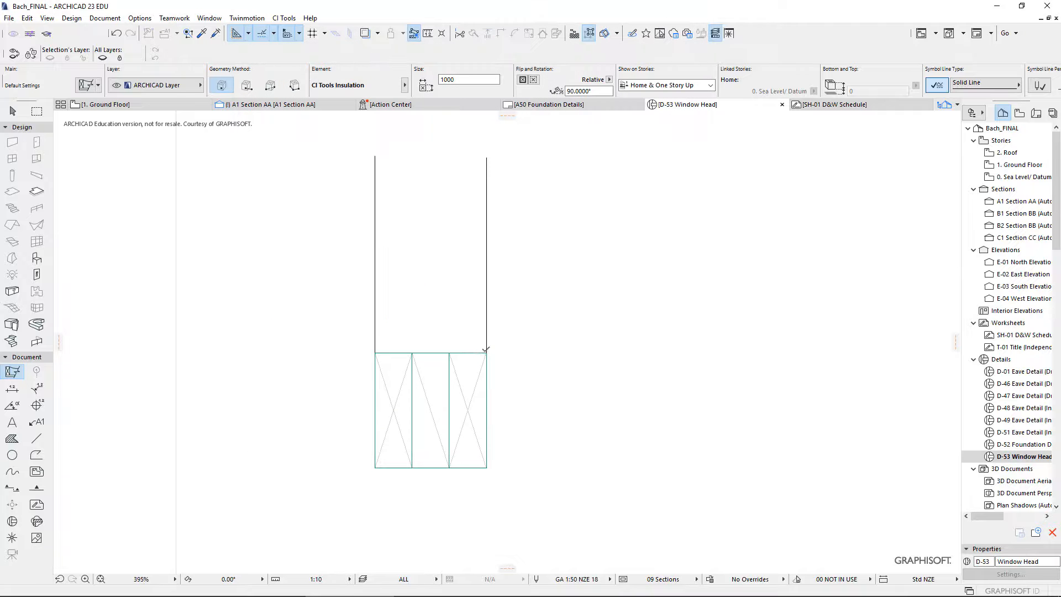
{"action": "left_click", "coordinate": [488, 349]}
{"action": "scroll", "coordinate": [522, 311], "scroll_direction": "down", "scroll_amount": 3}
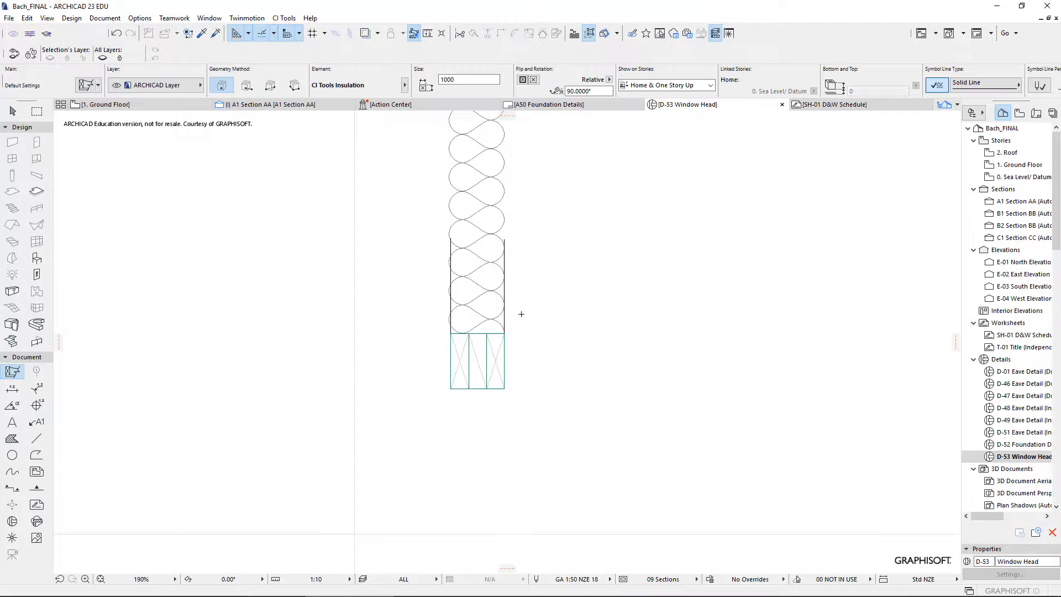
{"action": "scroll", "coordinate": [332, 420], "scroll_direction": "down", "scroll_amount": 4}
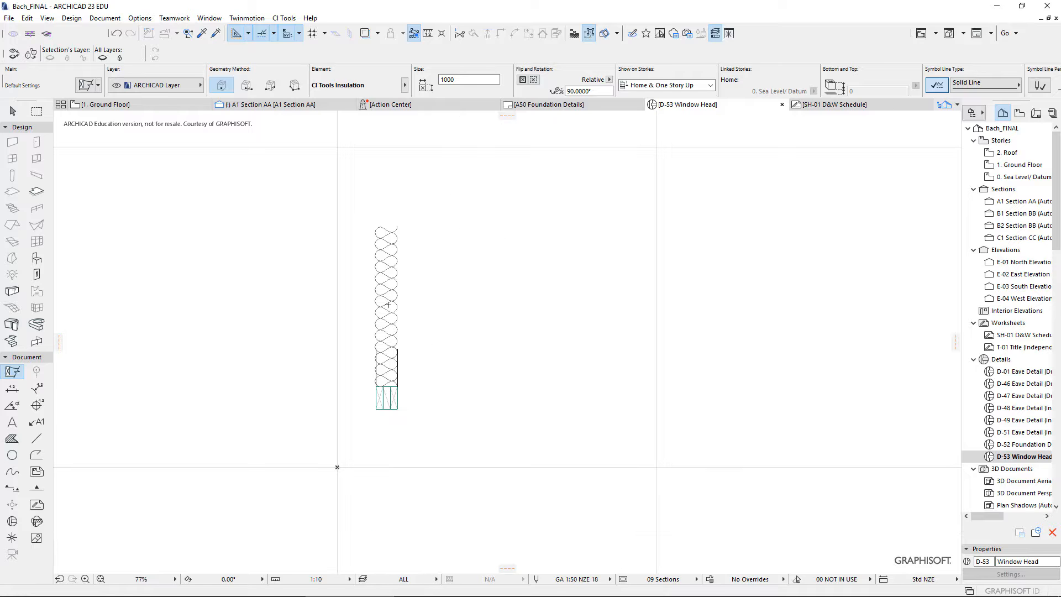
{"action": "key", "text": "Escape"}
{"action": "left_click", "coordinate": [392, 310]}
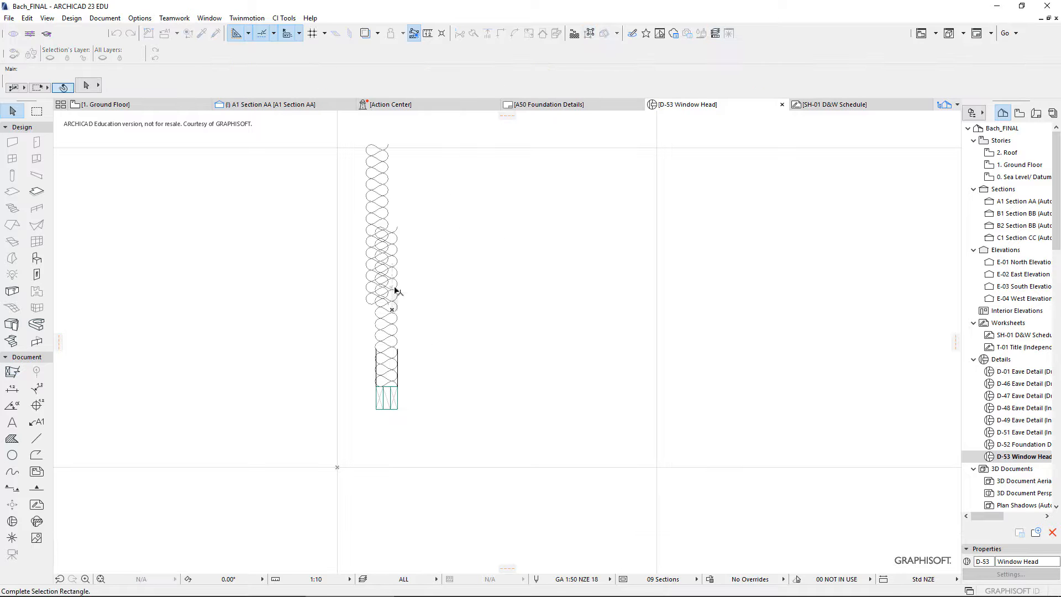
{"action": "key", "text": "F1"}
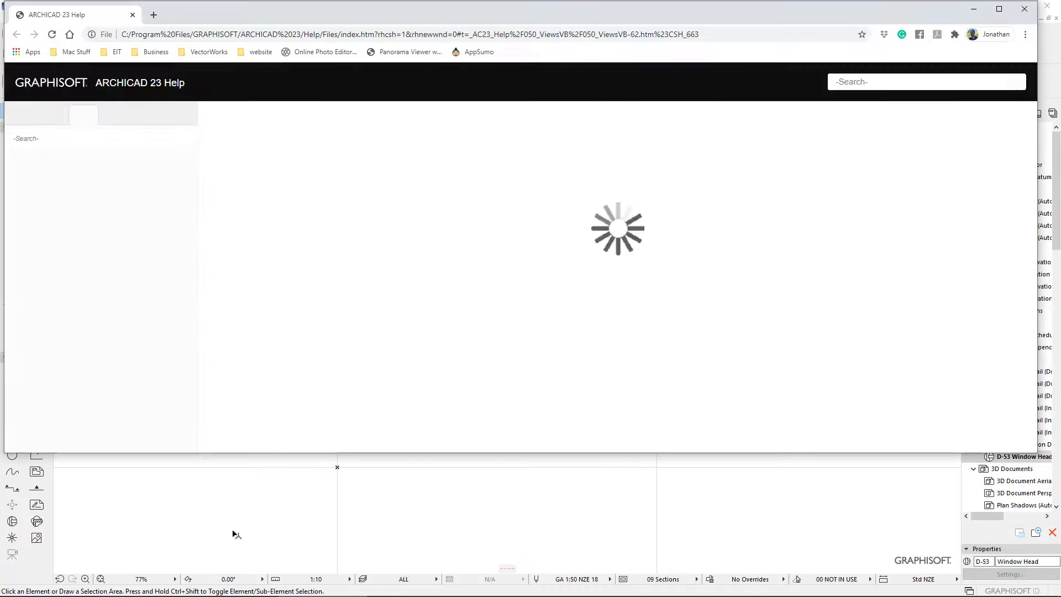
{"action": "left_click", "coordinate": [233, 530]}
{"action": "left_click", "coordinate": [389, 170]}
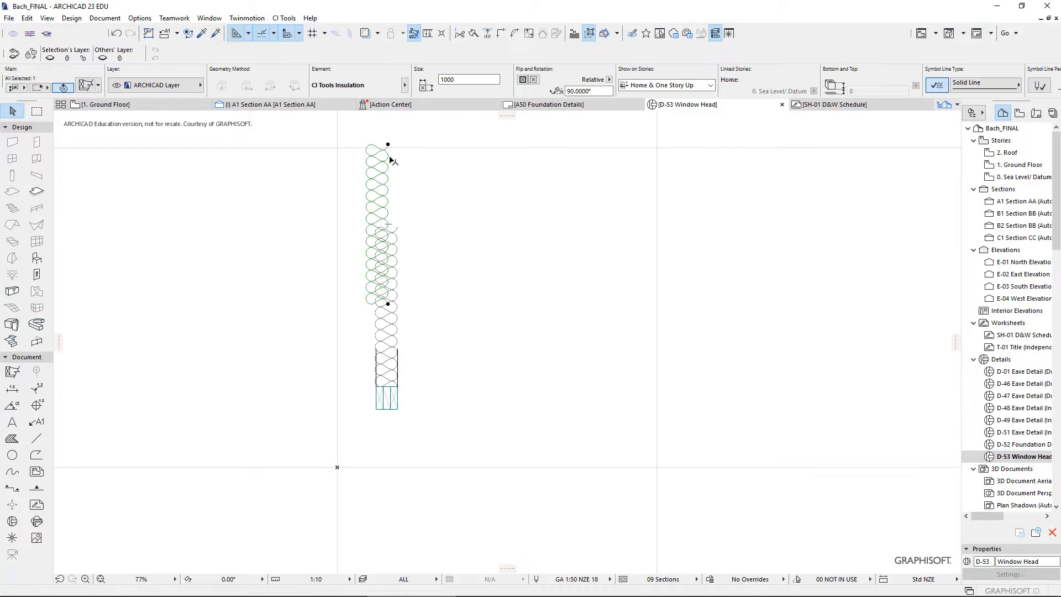
{"action": "key", "text": "Delete"}
Step: Shorten the insulation from its upper end to about 237 mm, level with the tops of the two vertical lines
{"action": "left_click", "coordinate": [398, 244]}
{"action": "left_click", "coordinate": [397, 226]}
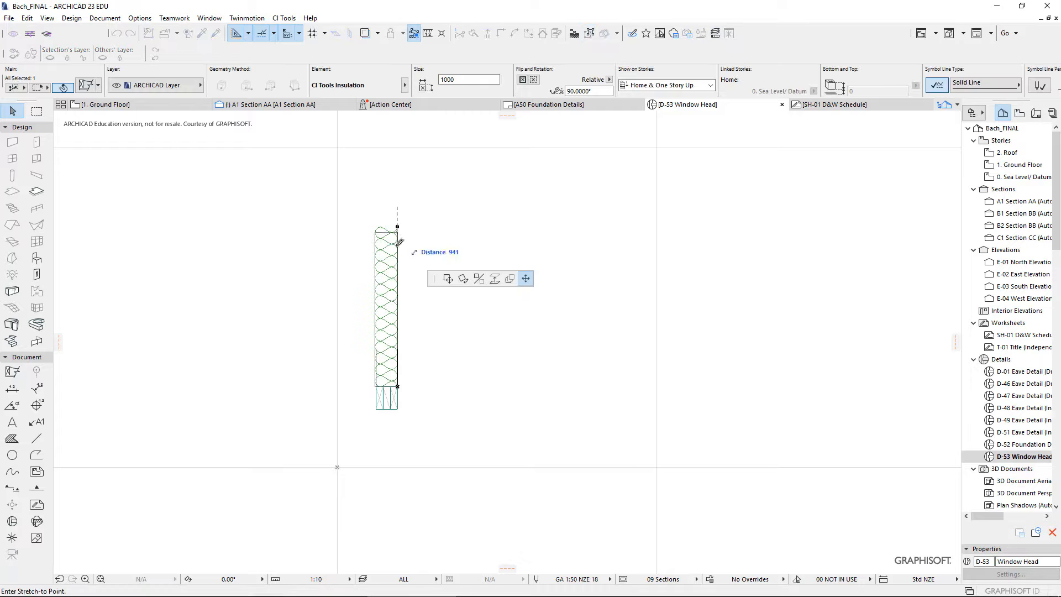
{"action": "left_click", "coordinate": [399, 352]}
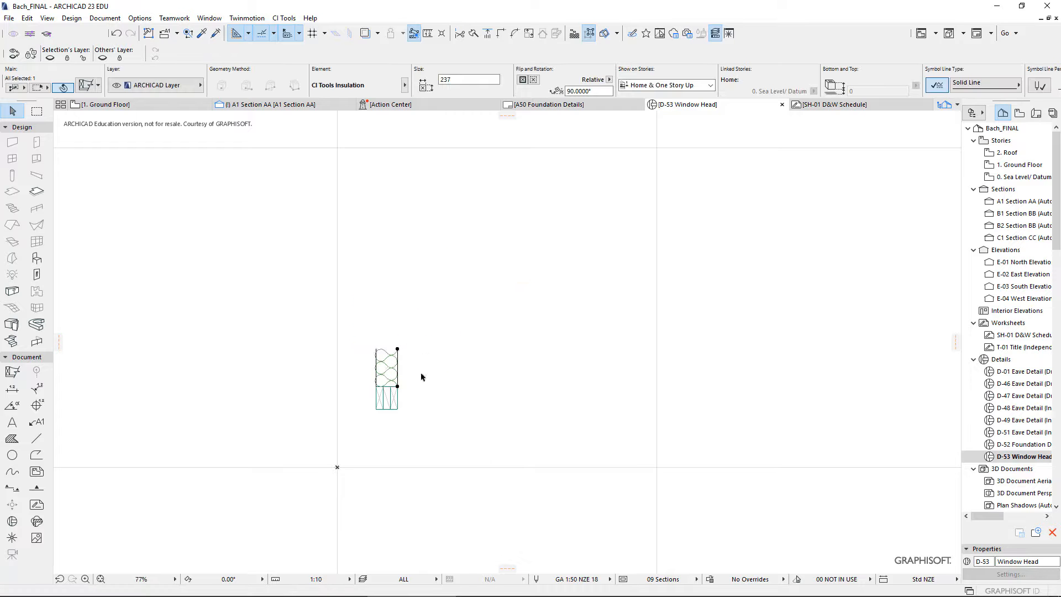
{"action": "scroll", "coordinate": [407, 388], "scroll_direction": "up", "scroll_amount": 3}
{"action": "scroll", "coordinate": [407, 387], "scroll_direction": "up", "scroll_amount": 3}
{"action": "scroll", "coordinate": [409, 385], "scroll_direction": "down", "scroll_amount": 1}
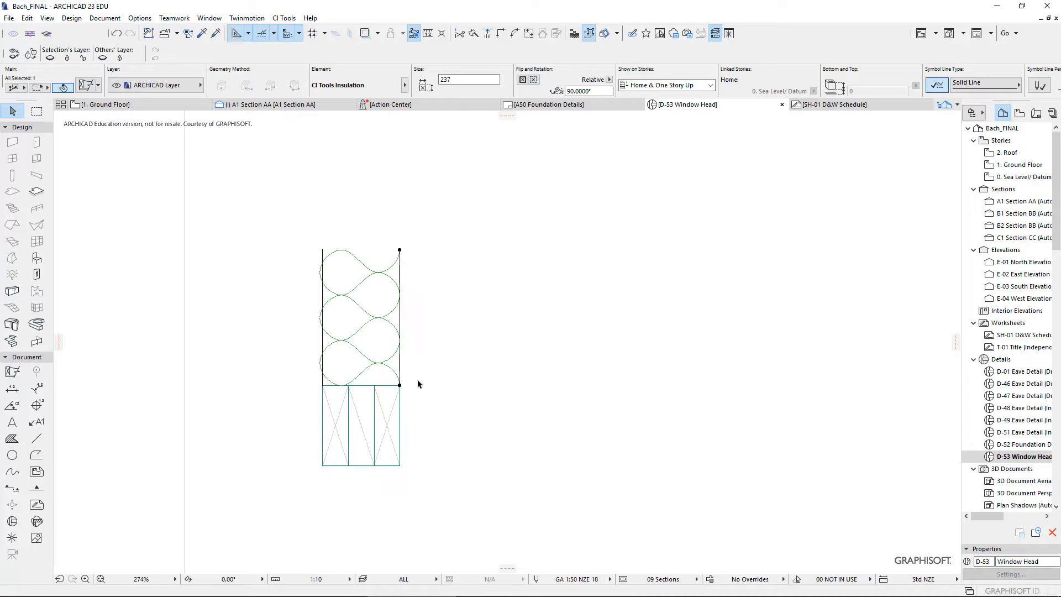
{"action": "middle_click_drag", "start_coordinate": [420, 381], "coordinate": [423, 328]}
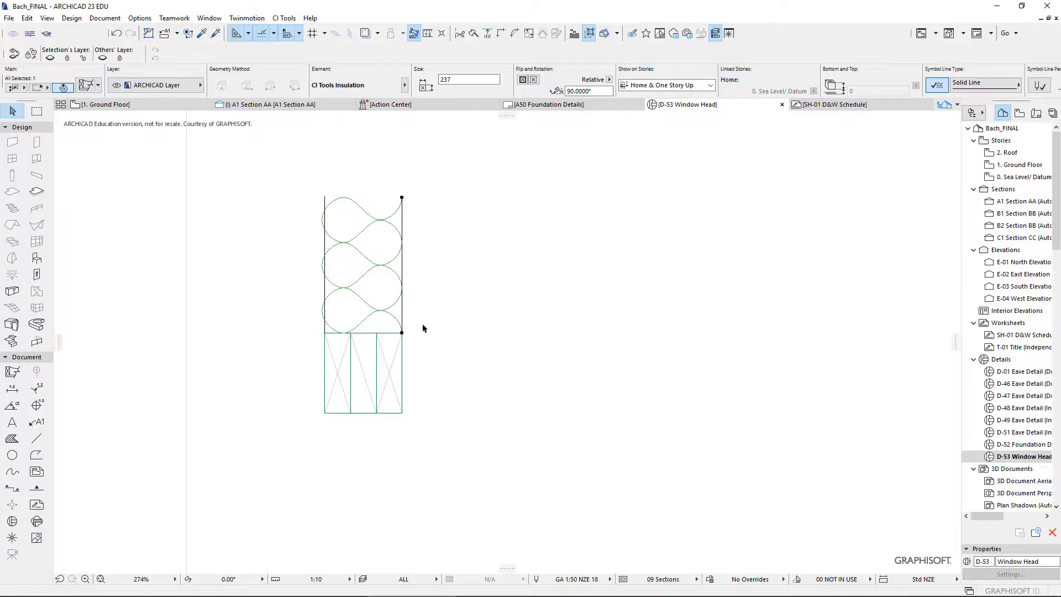
Step: Switch to Chrome and search the web for "ALTUS WINDOWS"
{"action": "mouse_move", "coordinate": [212, 595]}
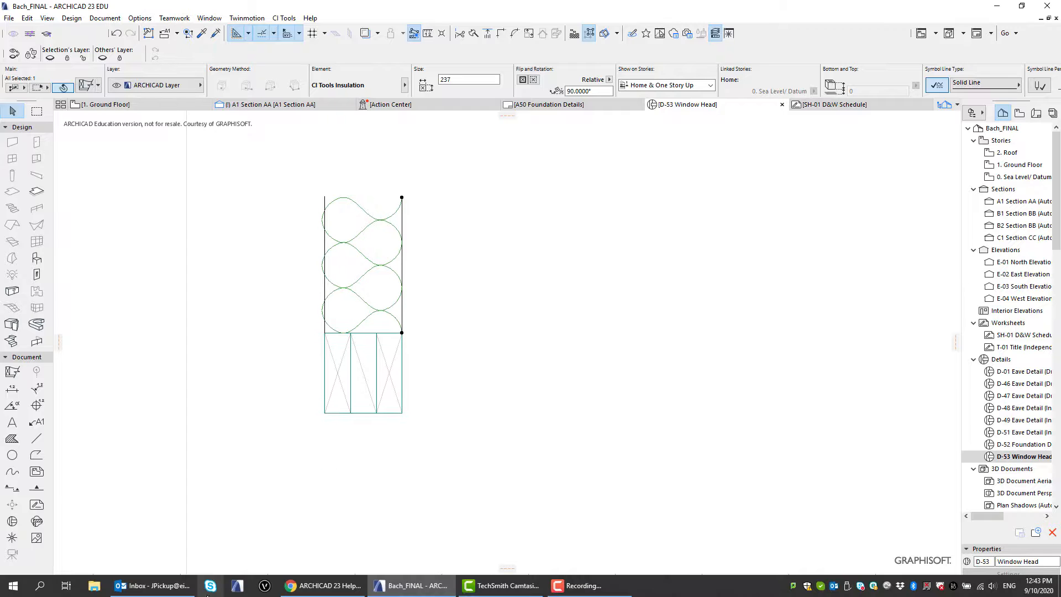
{"action": "left_click", "coordinate": [293, 587]}
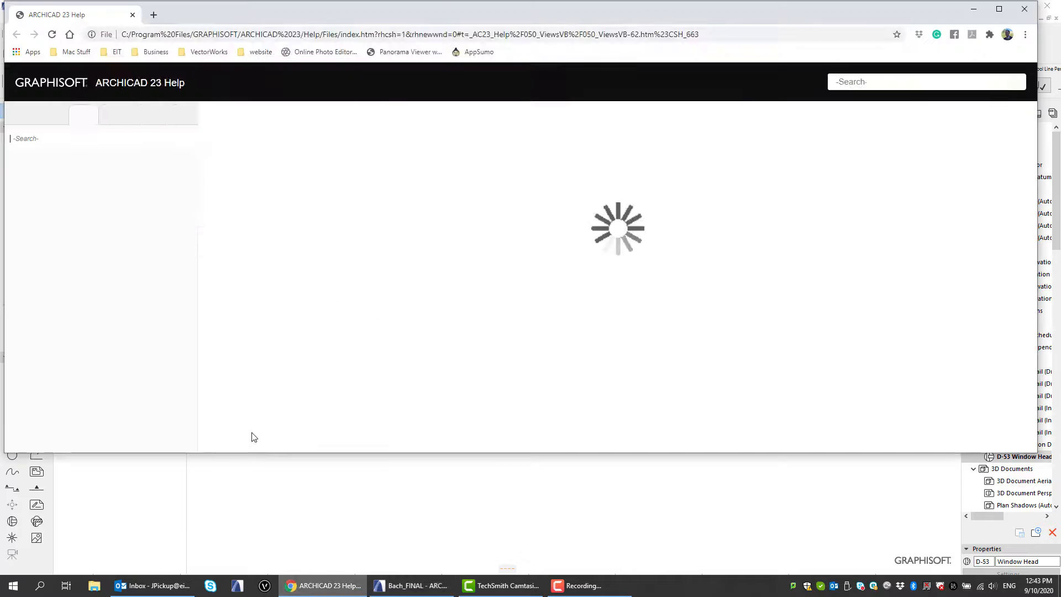
{"action": "left_click", "coordinate": [375, 33]}
{"action": "type", "text": "ALTUS WINDOWS"}
{"action": "key", "text": "Return"}
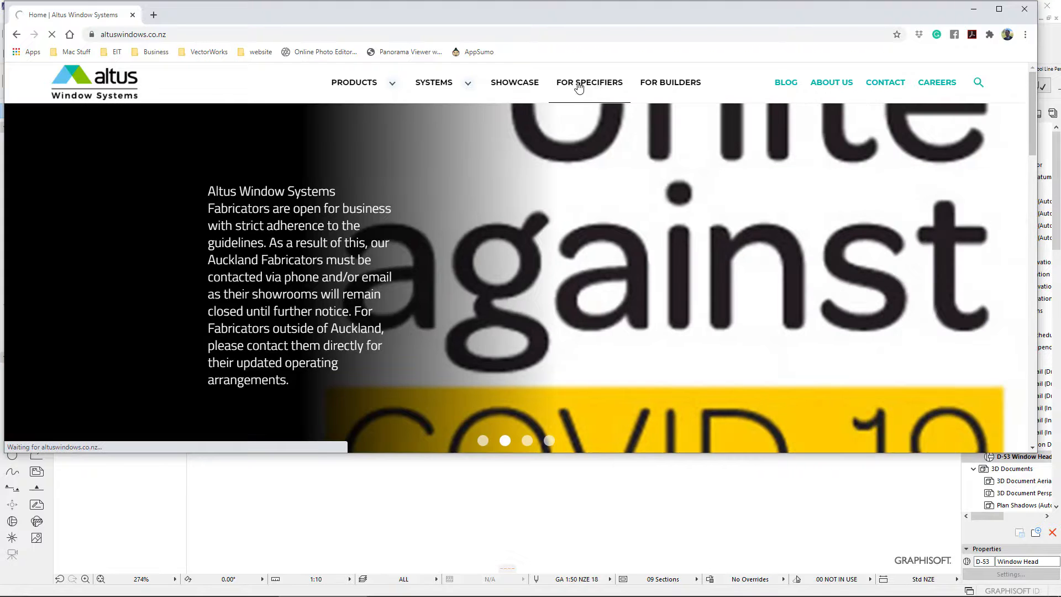
Step: Open the Altus CAD resources for specifiers and bring up the library of head detail drawings
{"action": "left_click", "coordinate": [578, 84]}
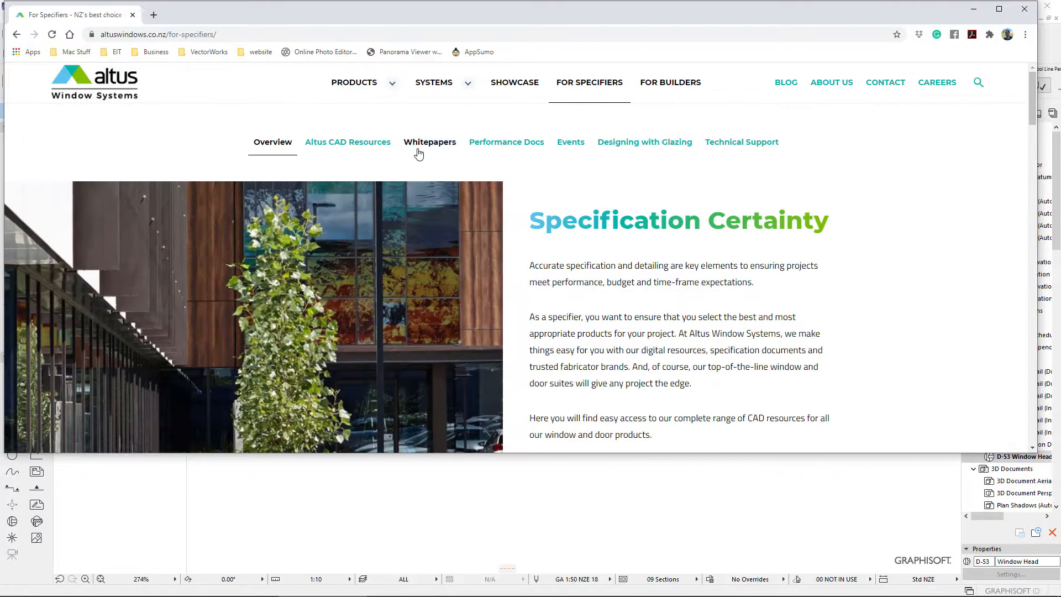
{"action": "left_click", "coordinate": [352, 149]}
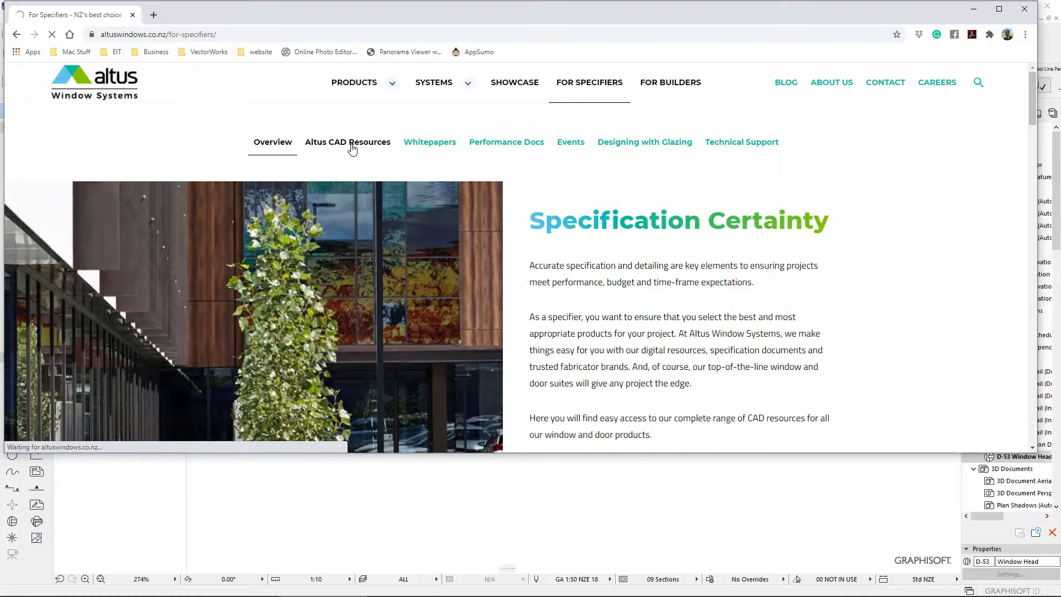
{"action": "scroll", "coordinate": [431, 344], "scroll_direction": "down", "scroll_amount": 5}
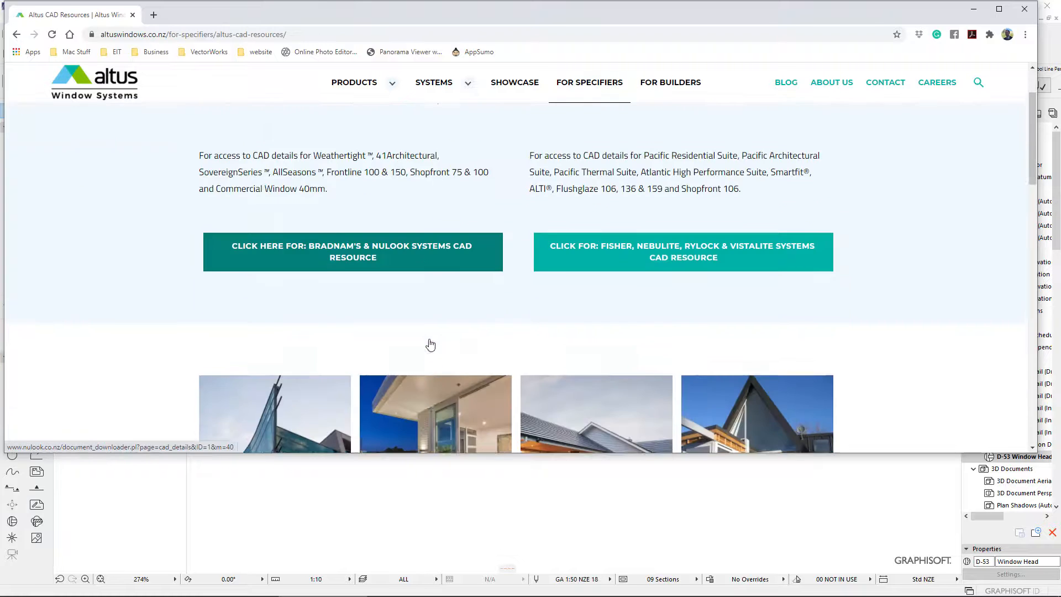
{"action": "left_click", "coordinate": [433, 258]}
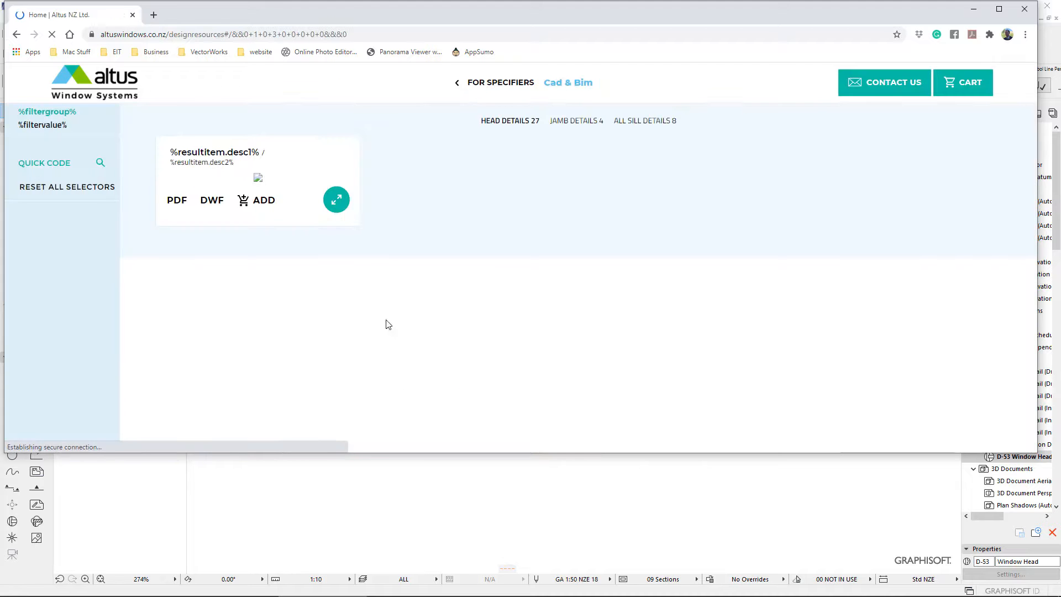
{"action": "left_click", "coordinate": [210, 204]}
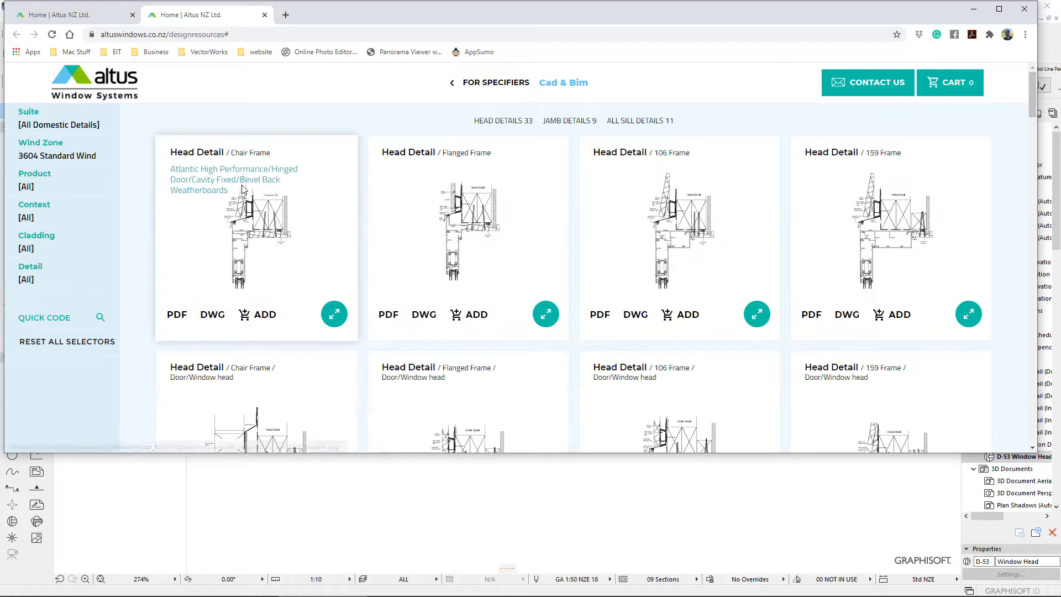
Step: Find the Chair Frame / Standard/Lintel / Fixed Overlite head detail for bevel back weatherboards and download it as DWG
{"action": "scroll", "coordinate": [702, 246], "scroll_direction": "down", "scroll_amount": 1}
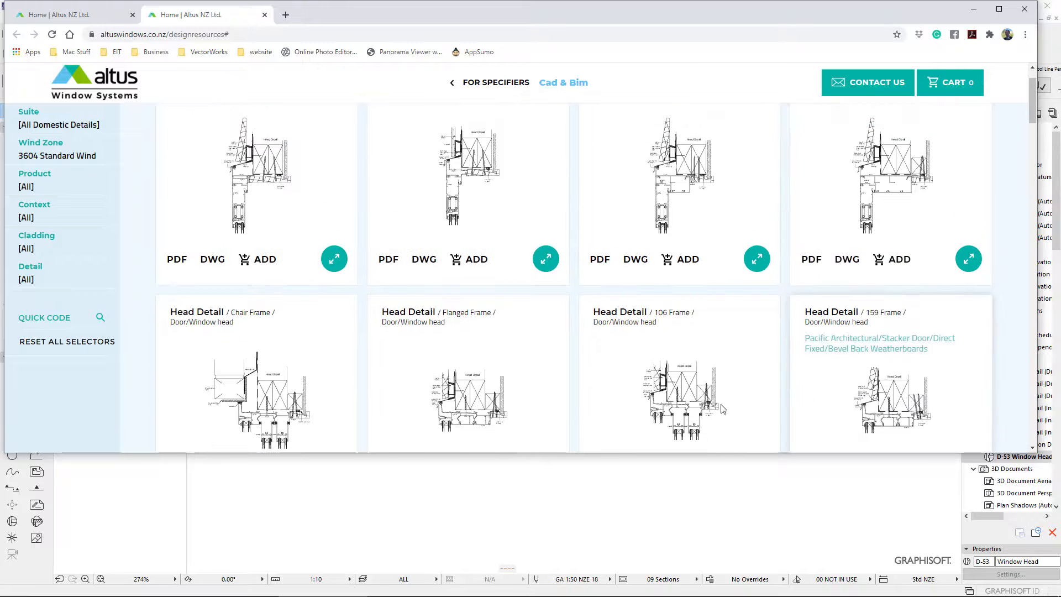
{"action": "scroll", "coordinate": [718, 310], "scroll_direction": "down", "scroll_amount": 2}
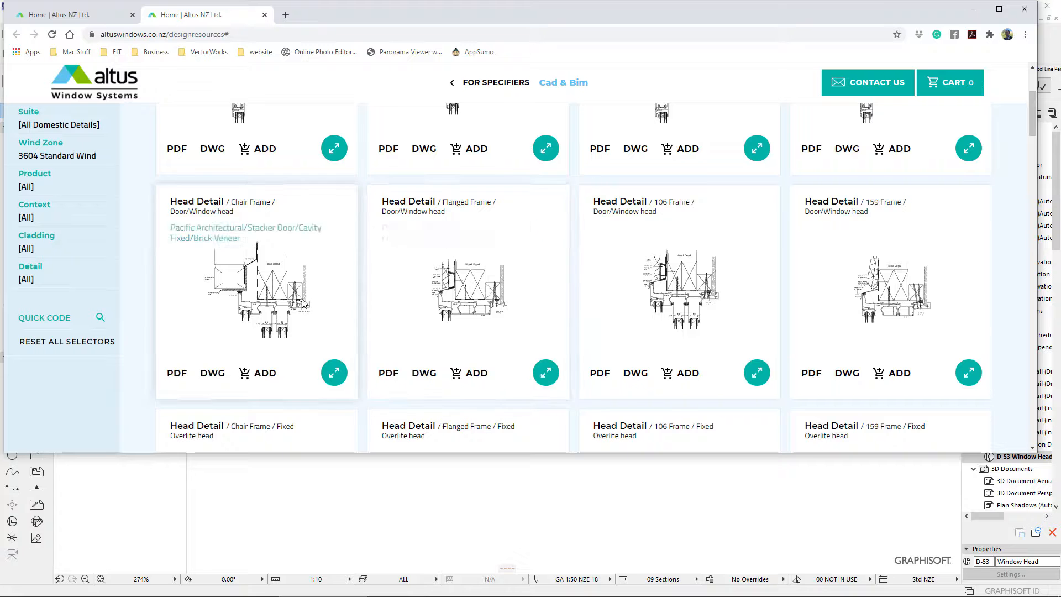
{"action": "scroll", "coordinate": [468, 291], "scroll_direction": "down", "scroll_amount": 7}
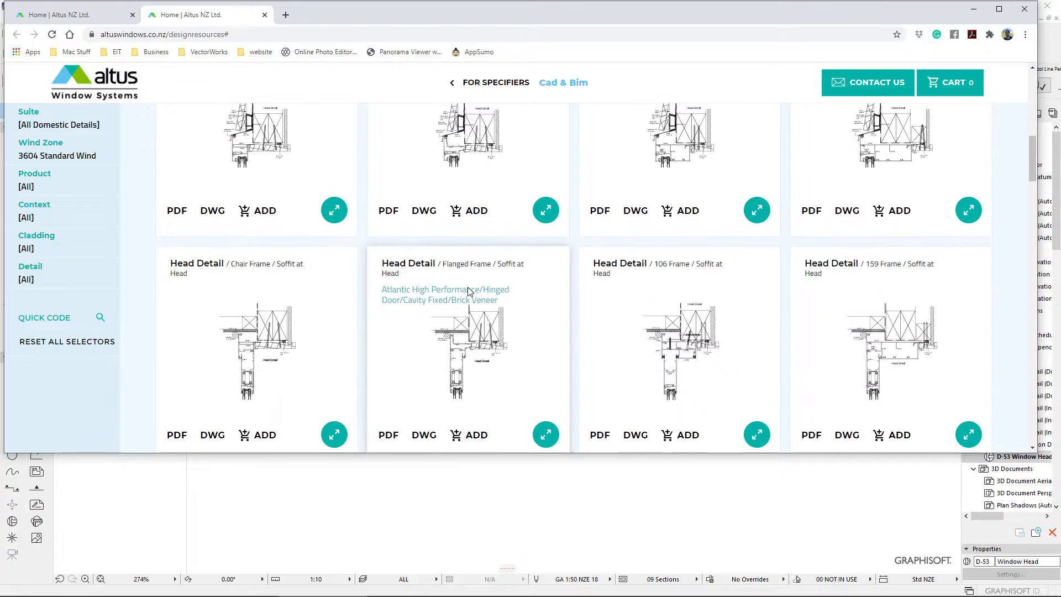
{"action": "scroll", "coordinate": [469, 292], "scroll_direction": "down", "scroll_amount": 2}
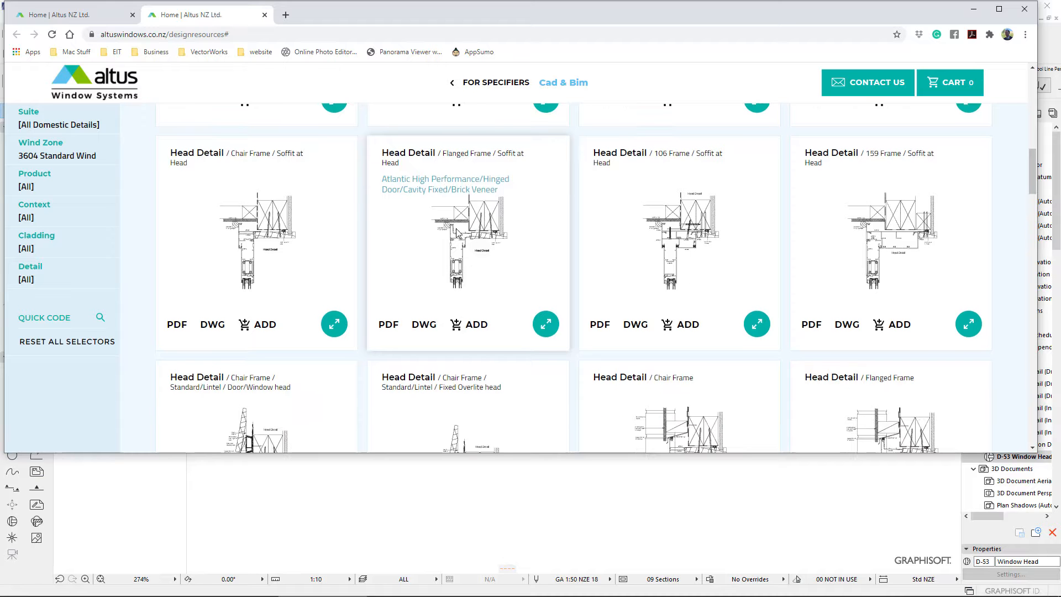
{"action": "scroll", "coordinate": [457, 232], "scroll_direction": "down", "scroll_amount": 4}
{"action": "left_click", "coordinate": [468, 254]}
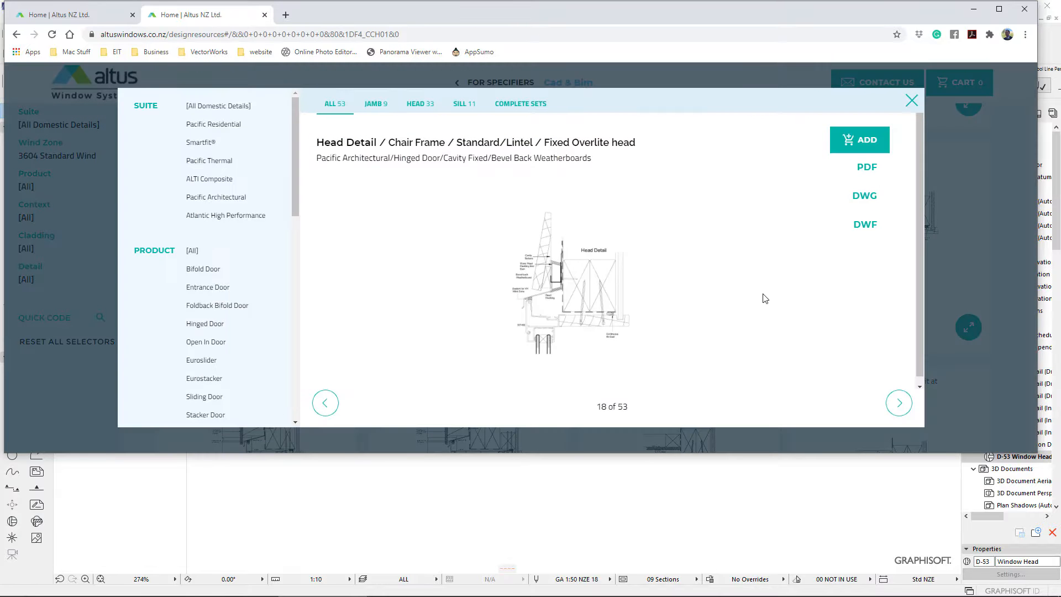
{"action": "left_click", "coordinate": [868, 198]}
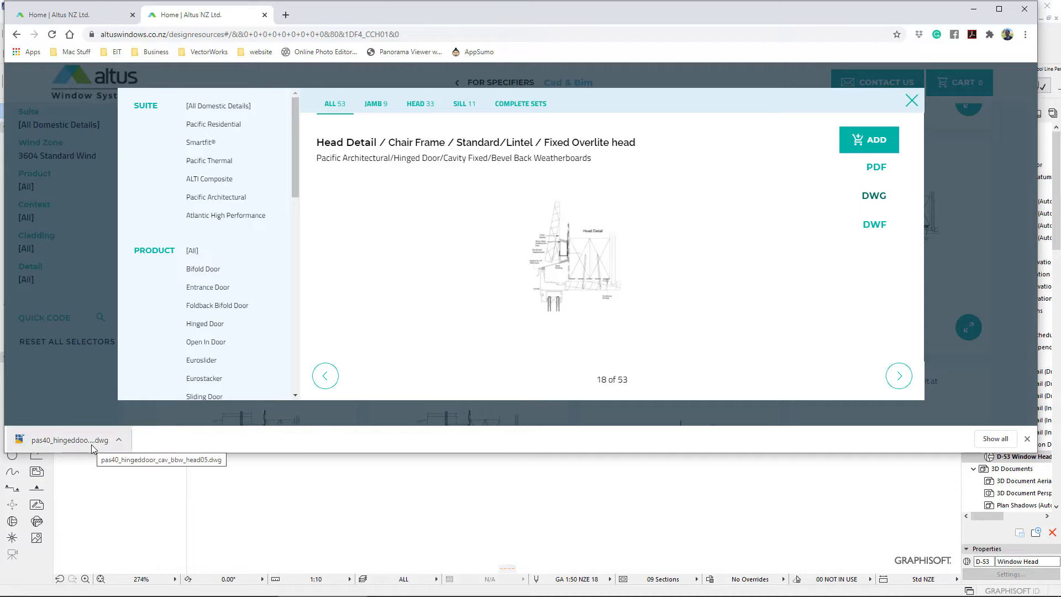
Step: Show the downloaded pas40_hingeddoor_cav_bbw_head05.dwg in its folder and place it in Archicad's window head detail, with one drawing unit as 1 millimeter
{"action": "key", "text": "alt+Tab"}
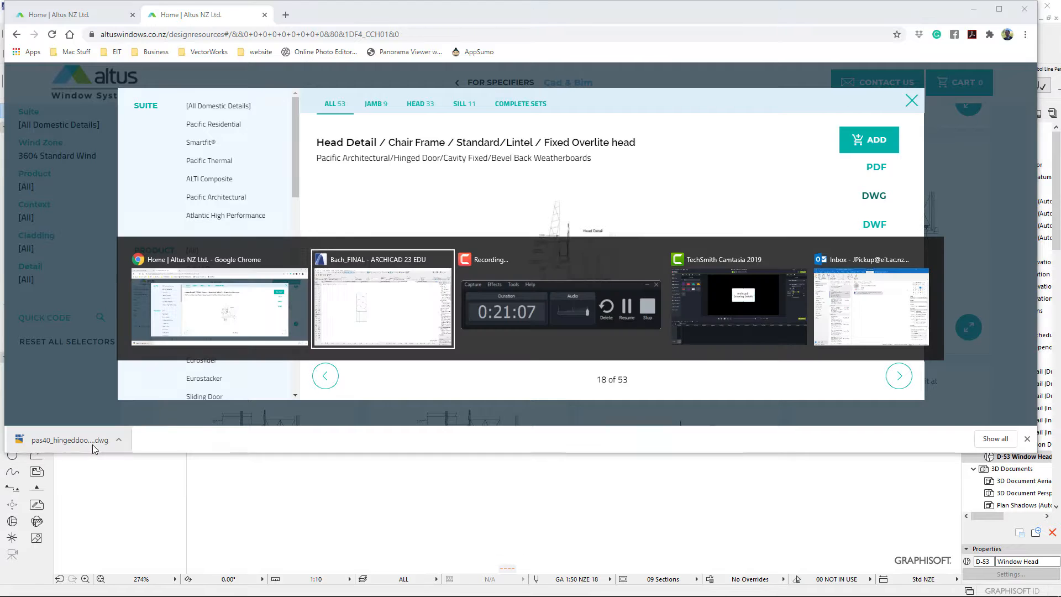
{"action": "key", "text": "alt+Tab"}
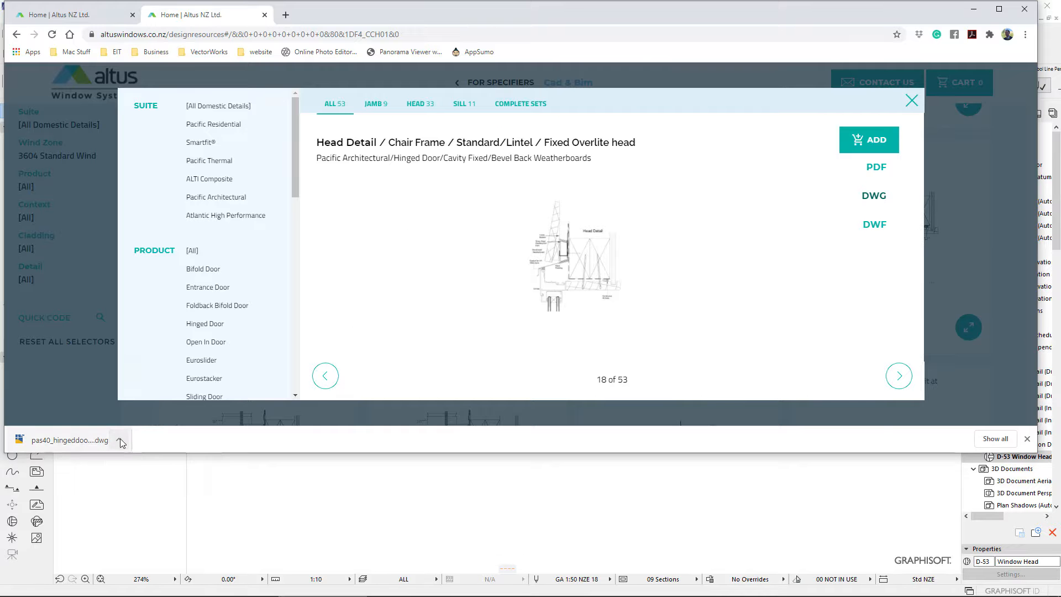
{"action": "left_click", "coordinate": [120, 441]}
{"action": "left_click", "coordinate": [159, 490]}
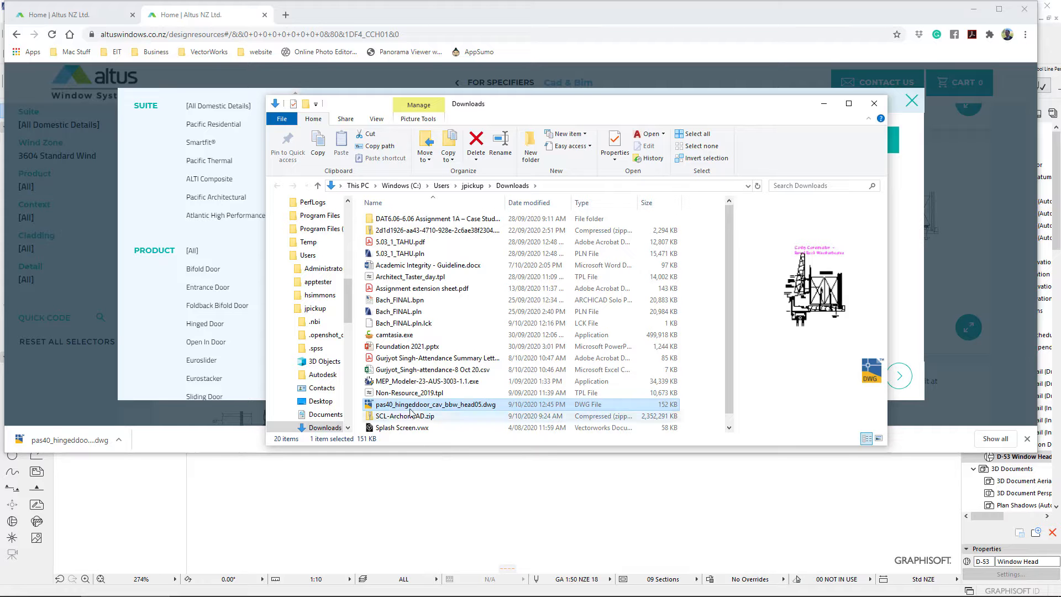
{"action": "left_click_drag", "start_coordinate": [421, 404], "coordinate": [420, 520]}
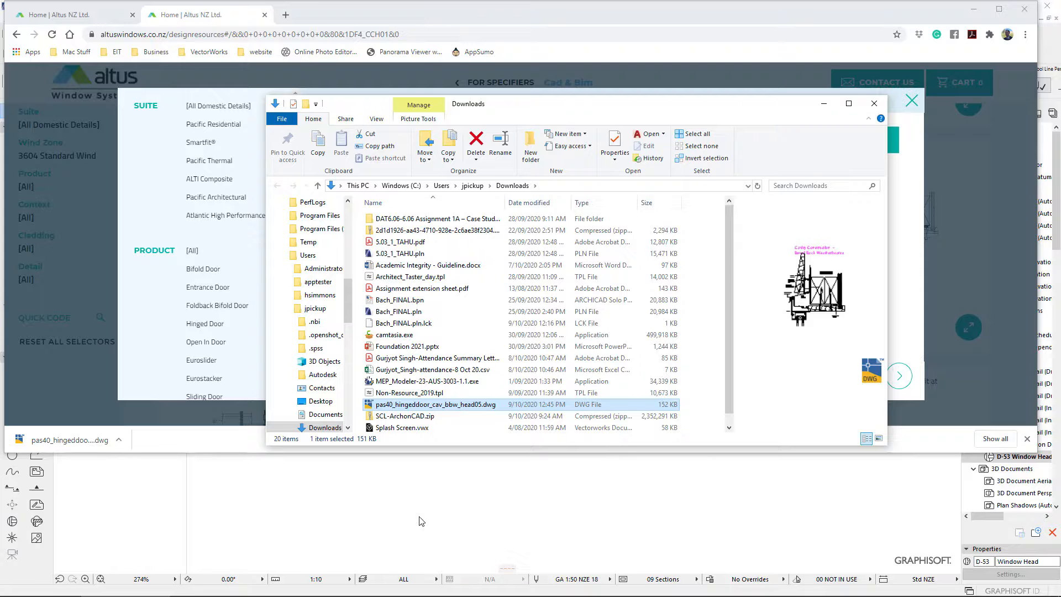
{"action": "left_click", "coordinate": [450, 585]}
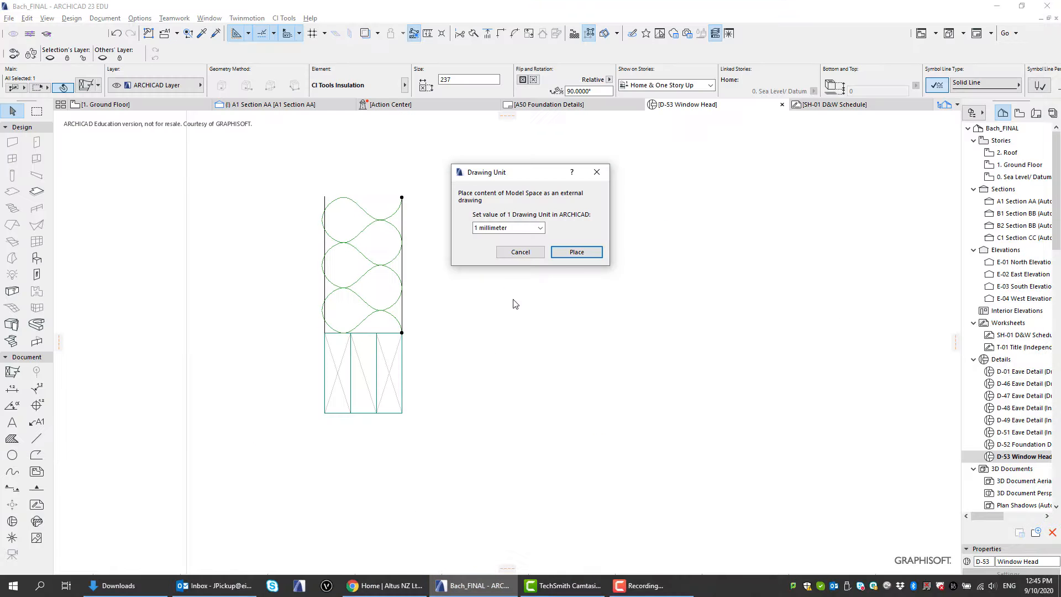
{"action": "left_click", "coordinate": [574, 252]}
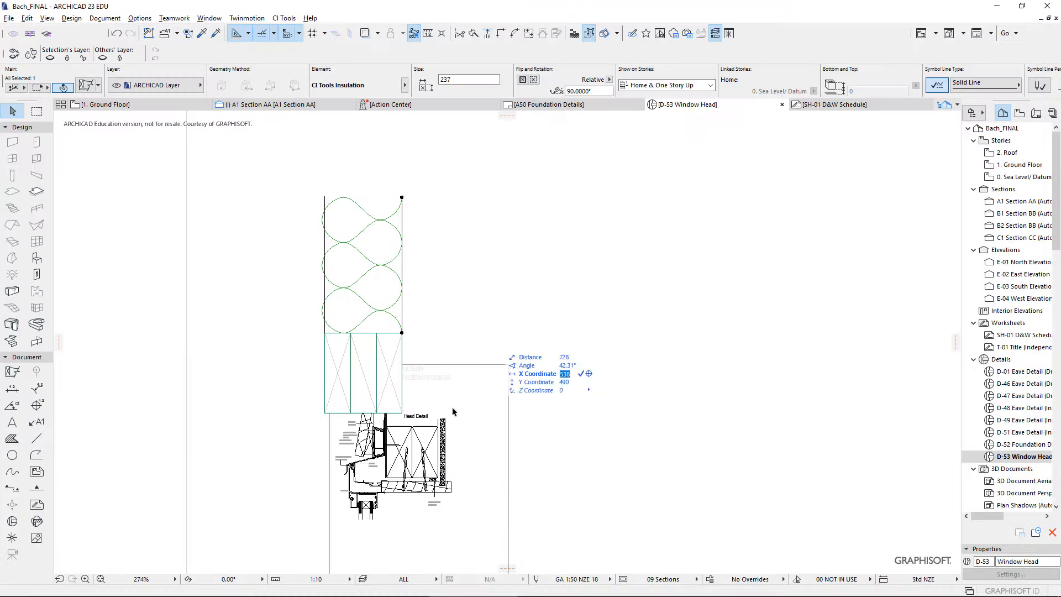
Step: Move the placed head detail drawing to the right of the insulated wall framing and deselect it
{"action": "left_click", "coordinate": [457, 366]}
{"action": "mouse_move", "coordinate": [442, 362]}
{"action": "left_mouse_down"}
{"action": "mouse_move", "coordinate": [516, 253]}
{"action": "mouse_move", "coordinate": [616, 179]}
{"action": "left_mouse_up"}
{"action": "scroll", "coordinate": [491, 276], "scroll_direction": "up", "scroll_amount": 4}
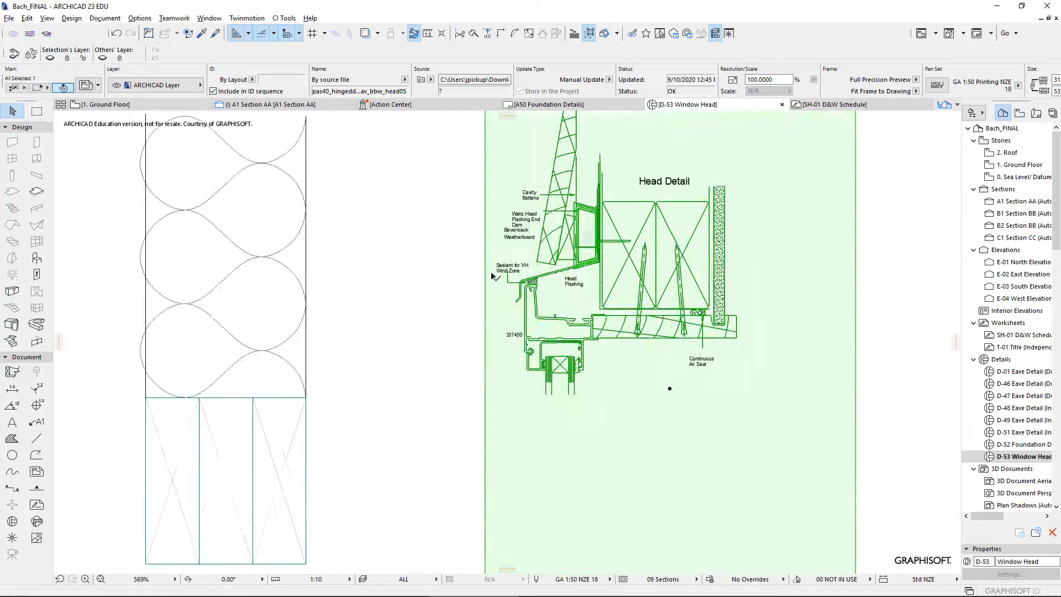
{"action": "scroll", "coordinate": [393, 379], "scroll_direction": "down", "scroll_amount": 2}
{"action": "scroll", "coordinate": [564, 335], "scroll_direction": "up", "scroll_amount": 2}
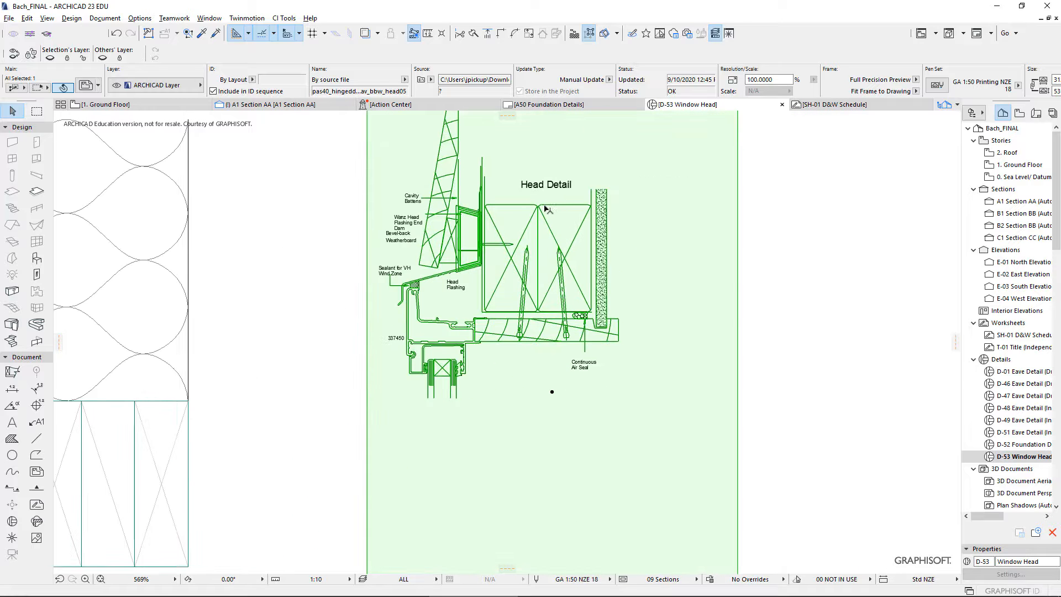
{"action": "key", "text": "x"}
{"action": "key", "text": "Escape"}
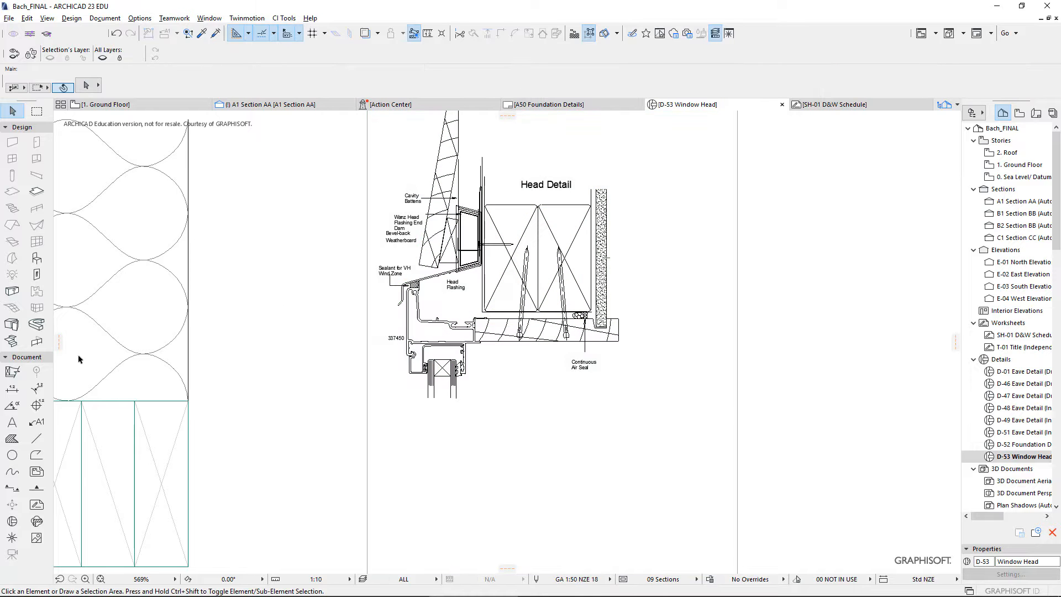
Step: Explode the placed head detail drawing into the current view with the Use Drawing's Layer option, and check that single lines can be selected
{"action": "scroll", "coordinate": [429, 316], "scroll_direction": "up", "scroll_amount": 2}
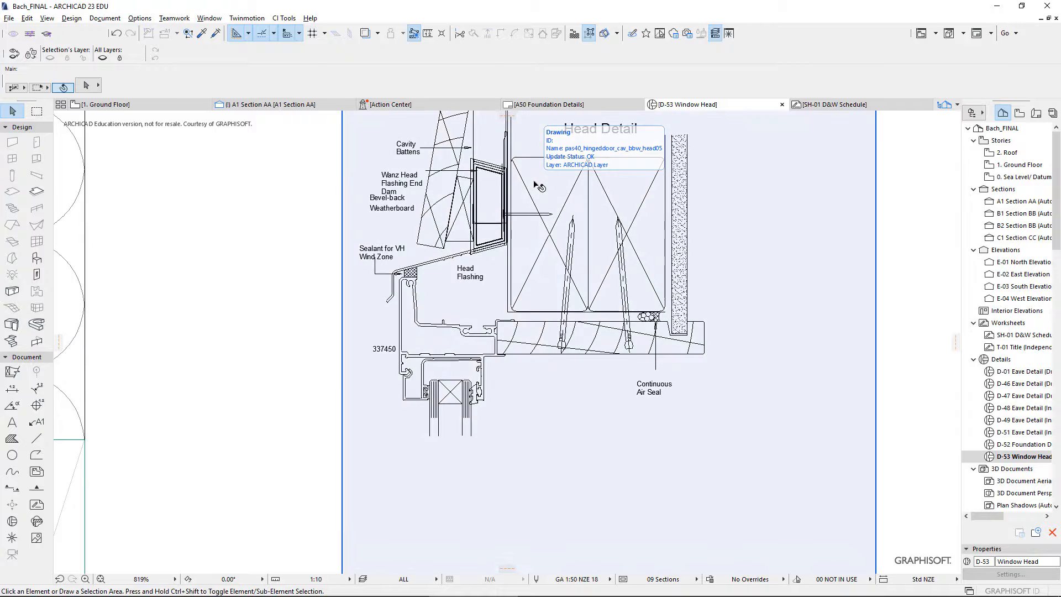
{"action": "scroll", "coordinate": [539, 187], "scroll_direction": "down", "scroll_amount": 2}
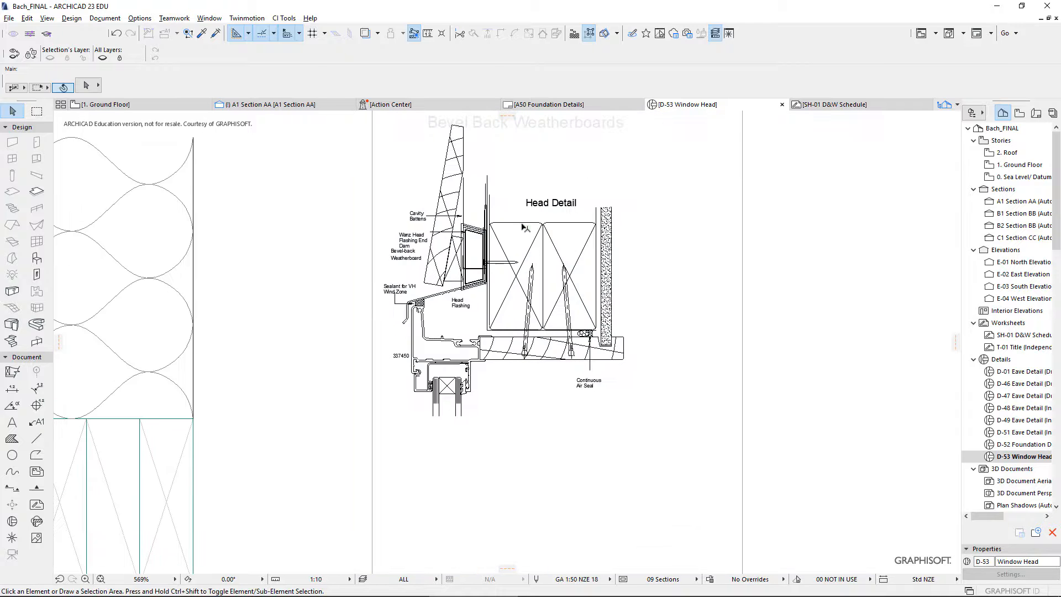
{"action": "left_click", "coordinate": [524, 227]}
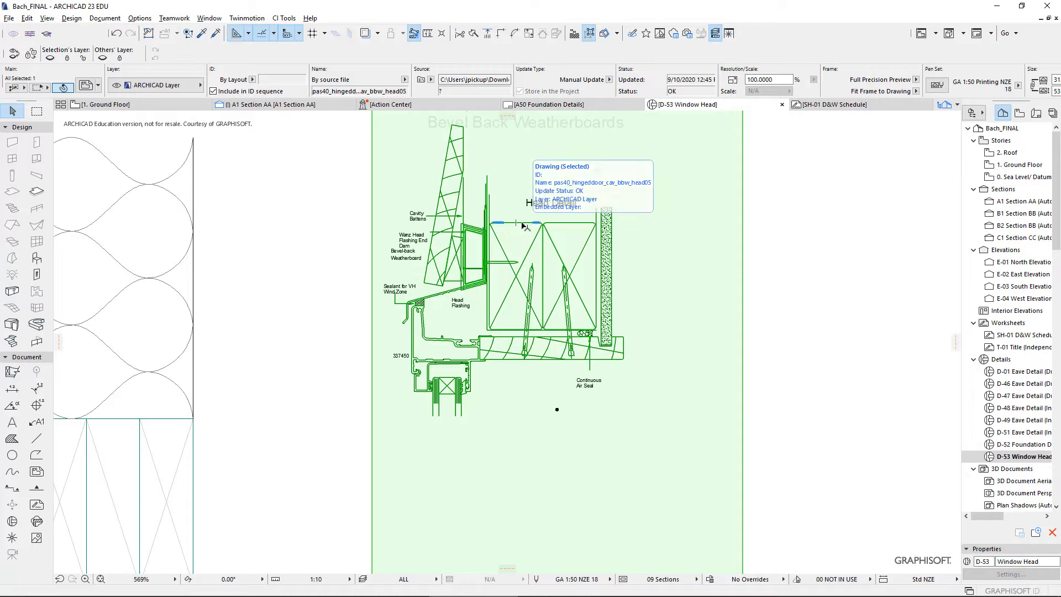
{"action": "right_click", "coordinate": [523, 225]}
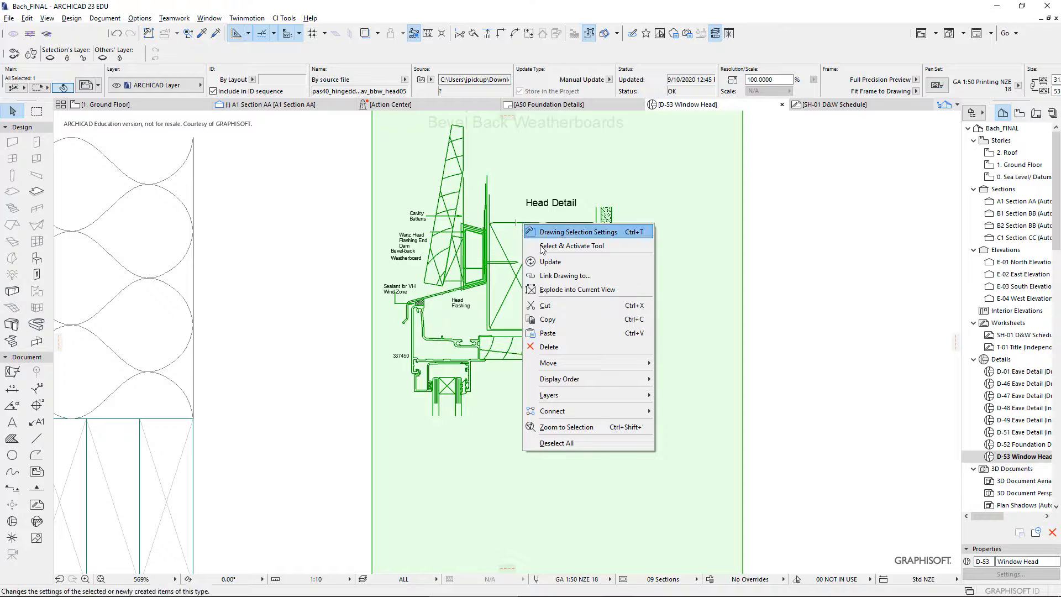
{"action": "left_click", "coordinate": [552, 291]}
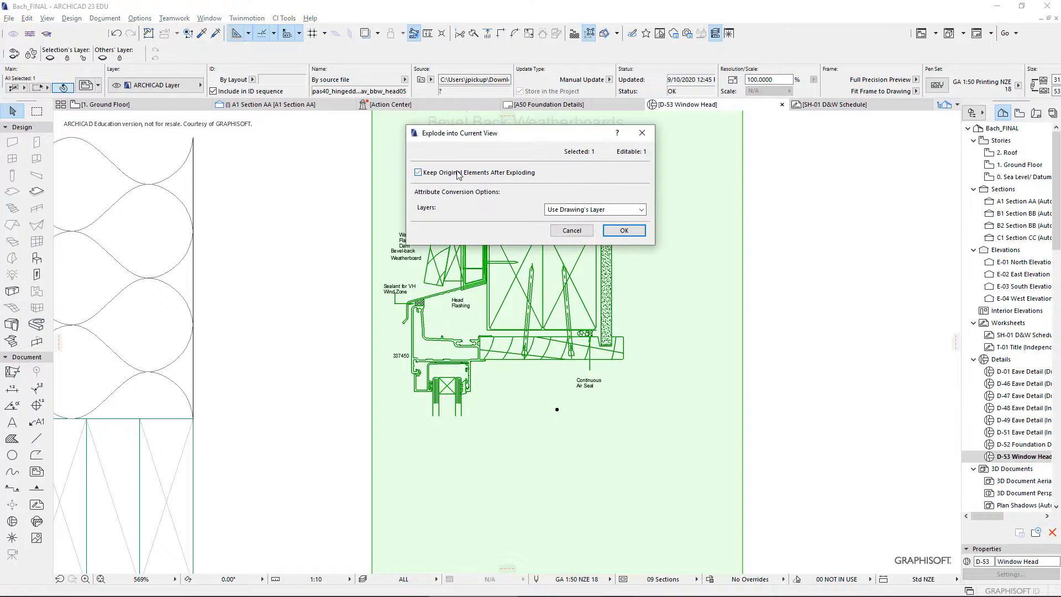
{"action": "left_click", "coordinate": [625, 231]}
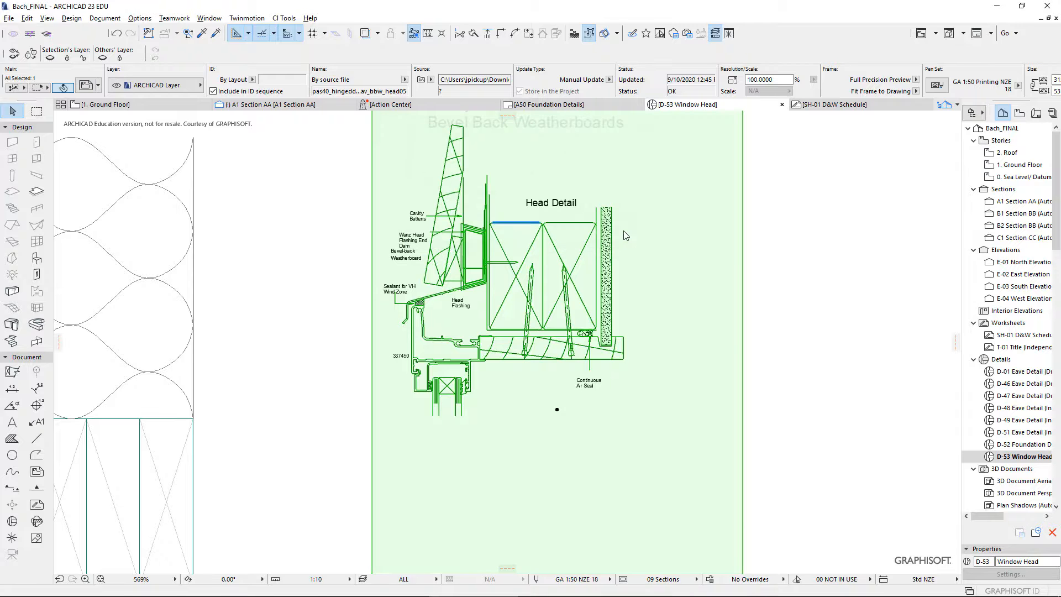
{"action": "scroll", "coordinate": [559, 209], "scroll_direction": "down", "scroll_amount": 3}
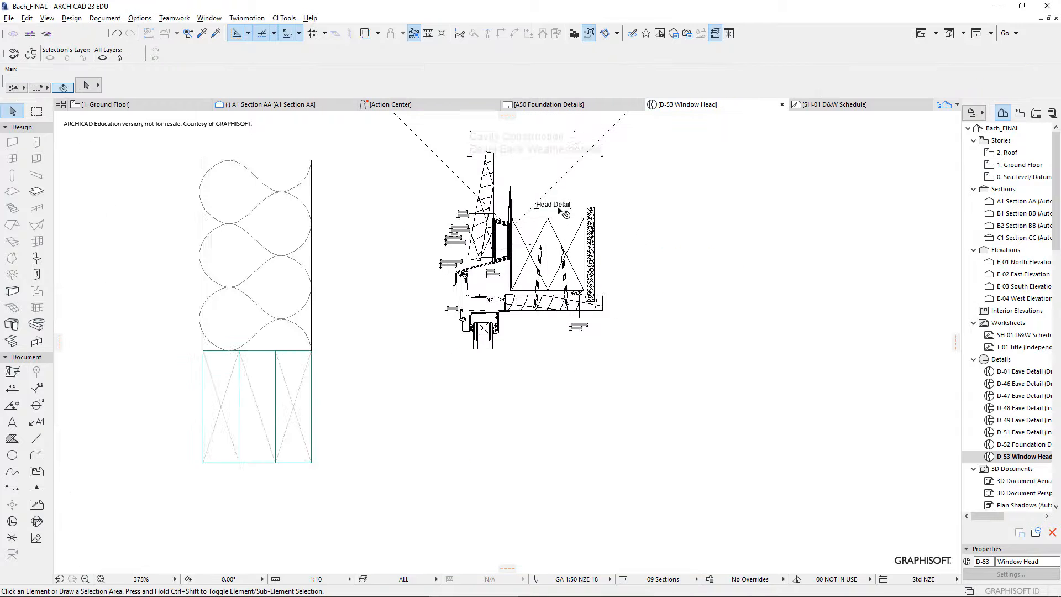
{"action": "left_click", "coordinate": [589, 227]}
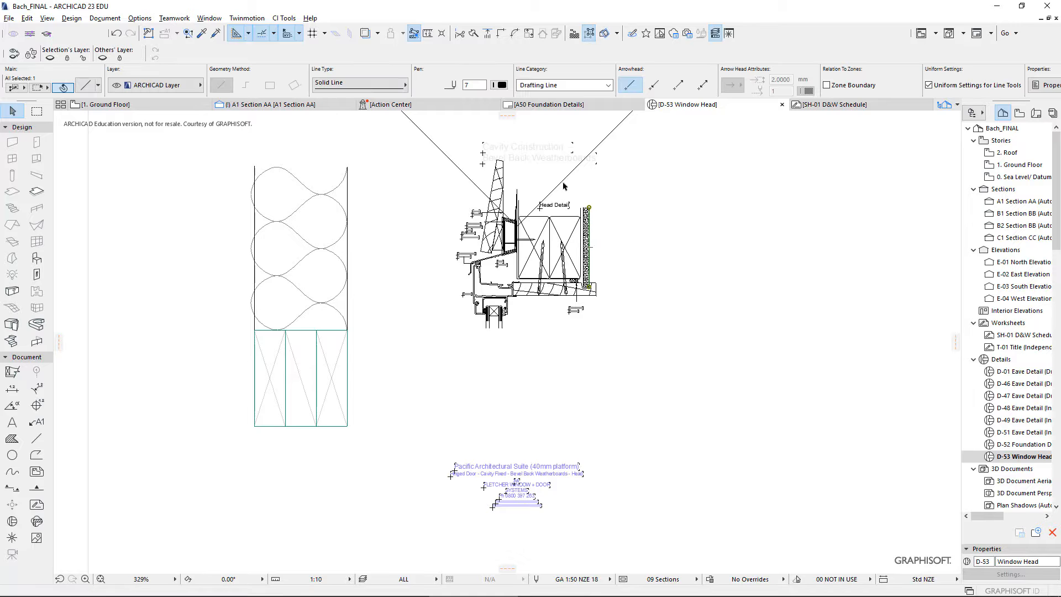
{"action": "left_click", "coordinate": [563, 186]}
Step: Delete the stray HONEY fill whose long diagonal edges form a V above the head detail
{"action": "scroll", "coordinate": [534, 198], "scroll_direction": "up", "scroll_amount": 5}
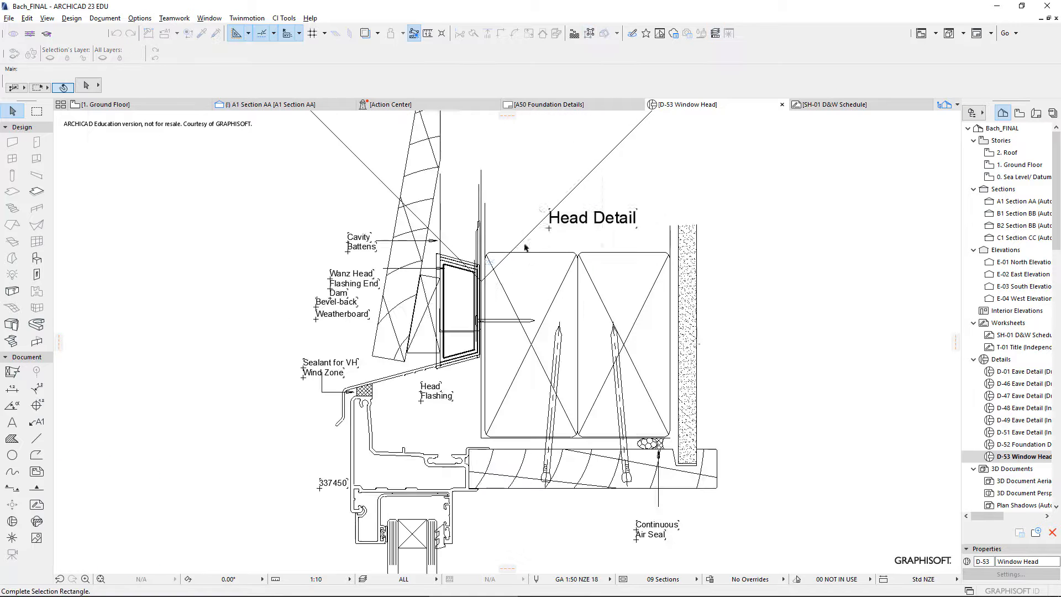
{"action": "left_click", "coordinate": [501, 239]}
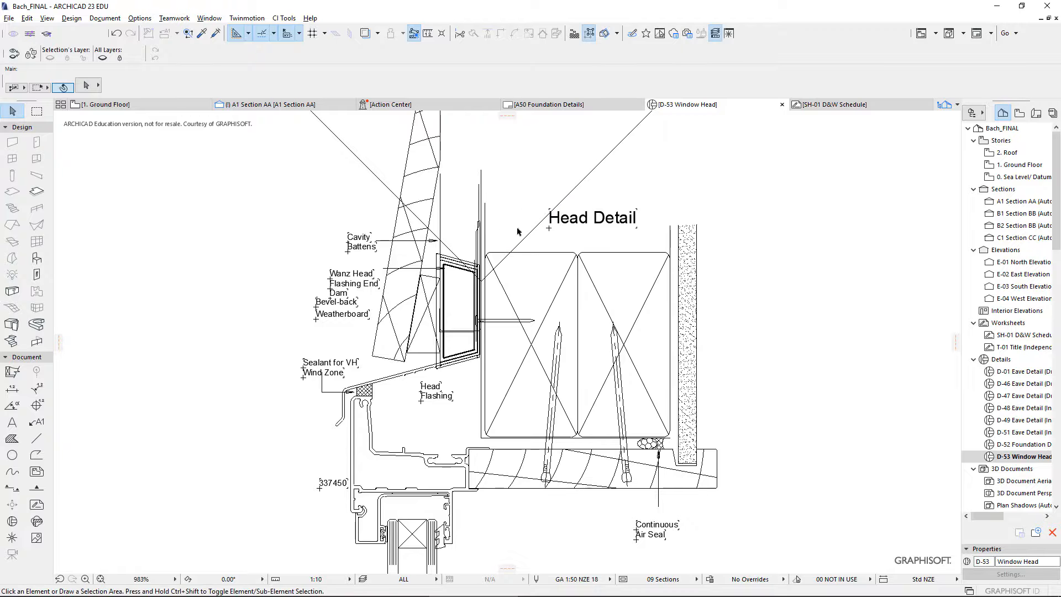
{"action": "left_click", "coordinate": [527, 239]}
{"action": "left_click", "coordinate": [493, 229]}
{"action": "scroll", "coordinate": [531, 235], "scroll_direction": "down", "scroll_amount": 10}
{"action": "middle_click_drag", "start_coordinate": [605, 146], "coordinate": [462, 292]}
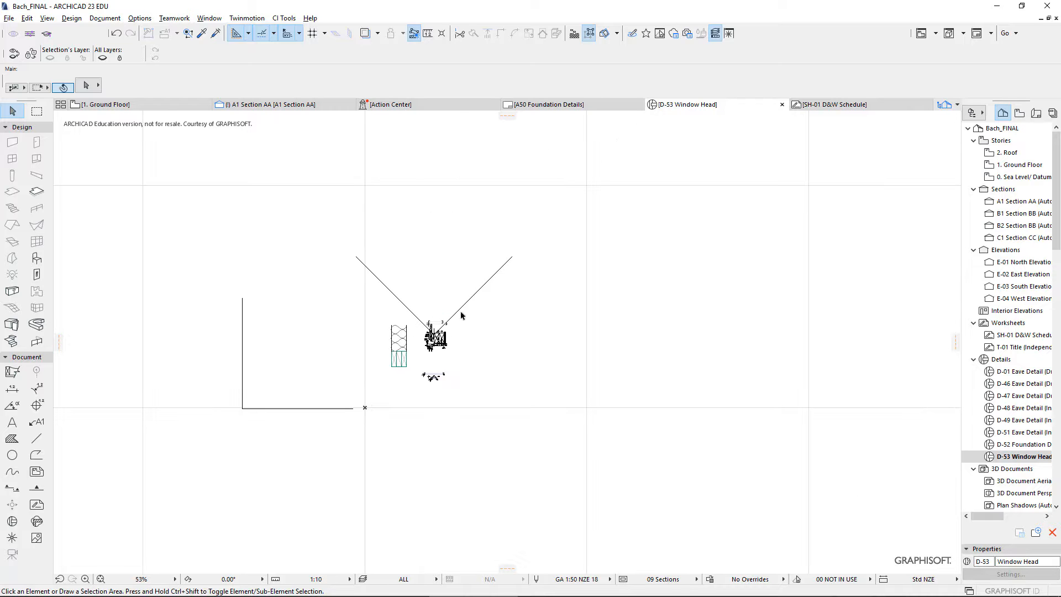
{"action": "scroll", "coordinate": [437, 315], "scroll_direction": "up", "scroll_amount": 11}
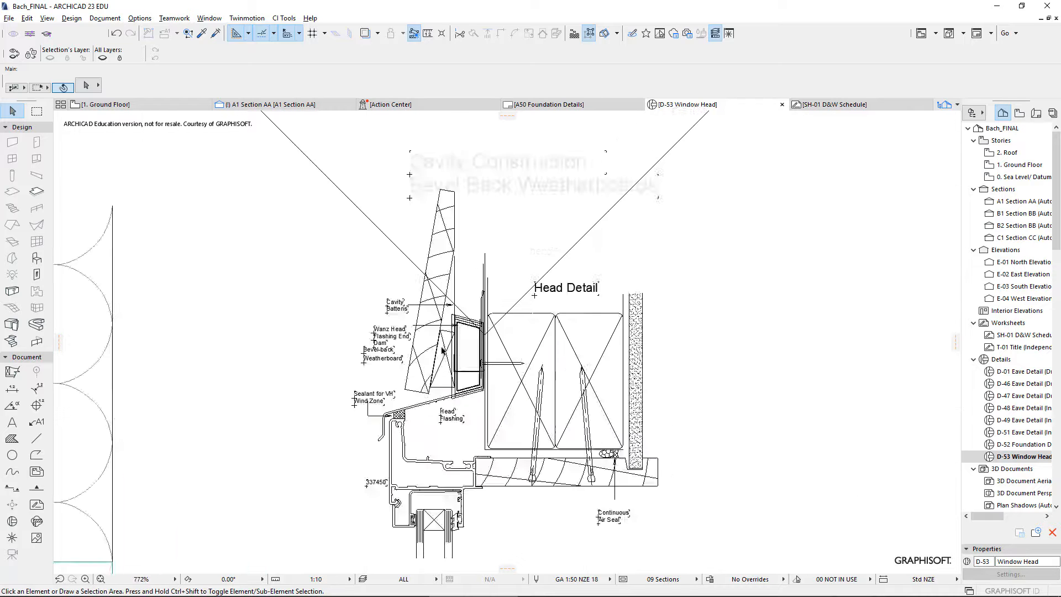
{"action": "scroll", "coordinate": [501, 315], "scroll_direction": "up", "scroll_amount": 6}
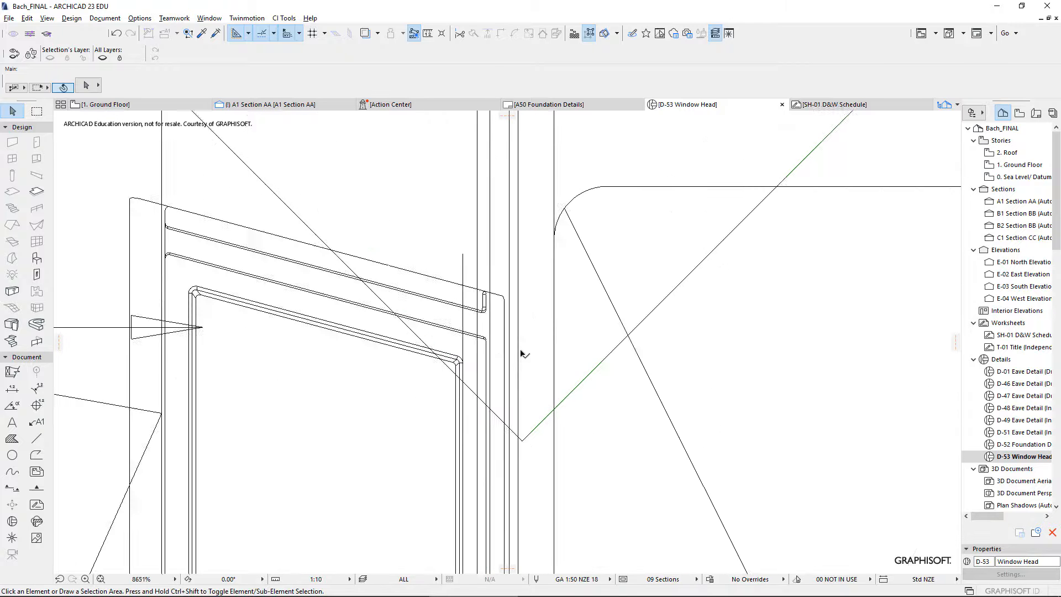
{"action": "left_click", "coordinate": [522, 444]}
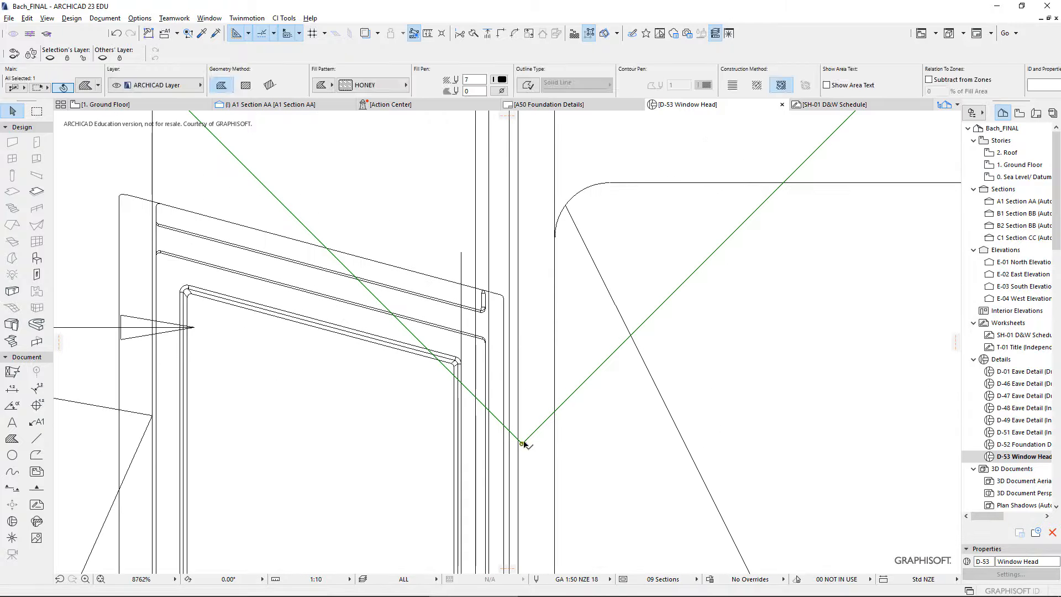
{"action": "key", "text": "Escape"}
{"action": "left_click", "coordinate": [524, 446]}
{"action": "key", "text": "Delete"}
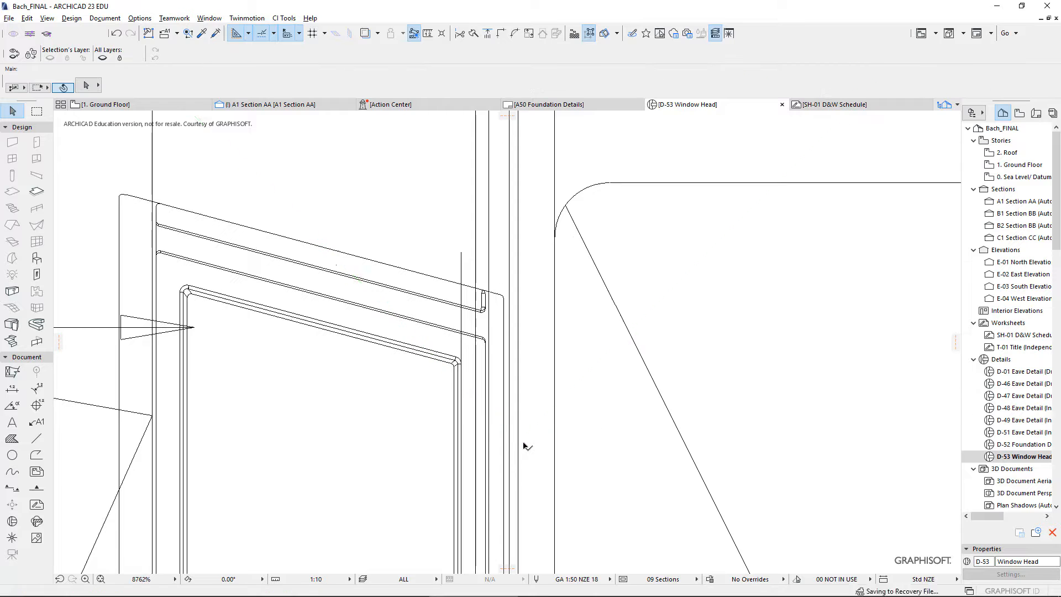
Step: Select the head flashing outline and set its pen to 41, General - Cut Non-Structural, 0.35 mm
{"action": "scroll", "coordinate": [523, 444], "scroll_direction": "down", "scroll_amount": 2}
{"action": "scroll", "coordinate": [524, 443], "scroll_direction": "down", "scroll_amount": 1}
{"action": "left_click", "coordinate": [494, 376]}
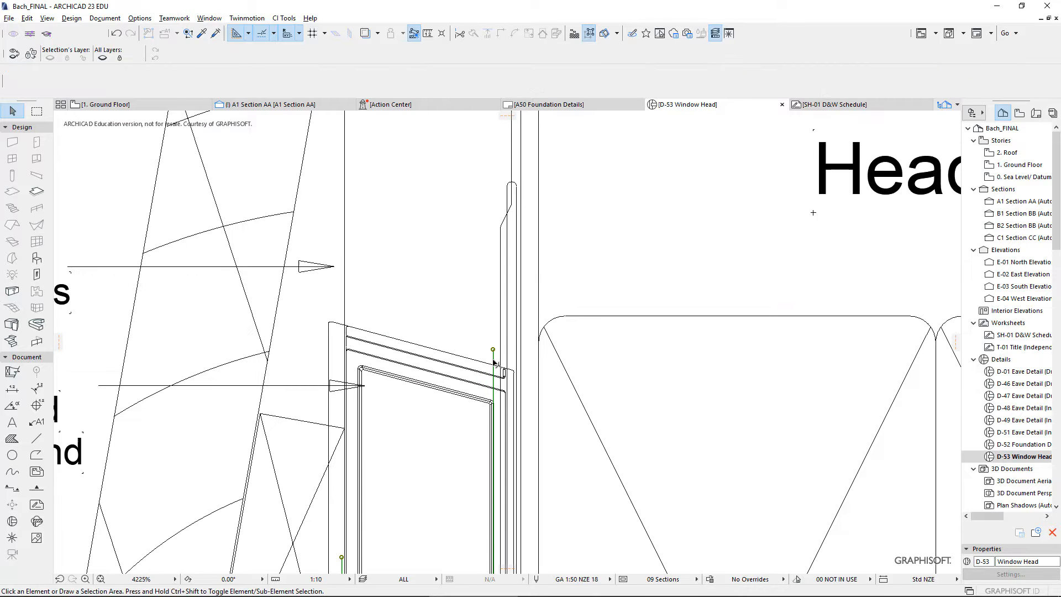
{"action": "middle_click_drag", "start_coordinate": [506, 316], "coordinate": [532, 89]}
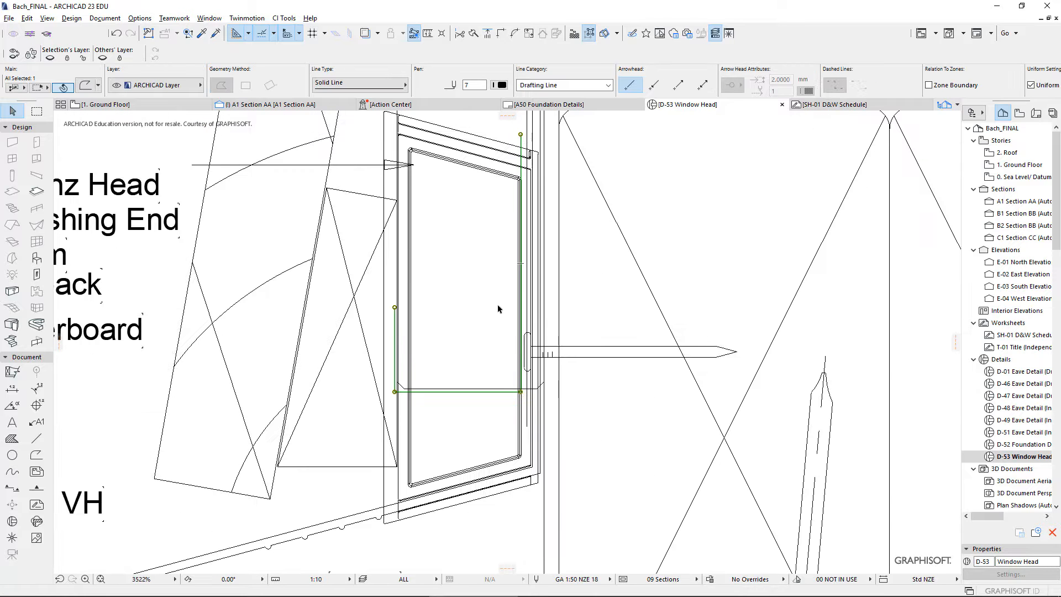
{"action": "left_click", "coordinate": [362, 517]}
{"action": "scroll", "coordinate": [362, 516], "scroll_direction": "down", "scroll_amount": 3}
{"action": "scroll", "coordinate": [428, 362], "scroll_direction": "up", "scroll_amount": 2}
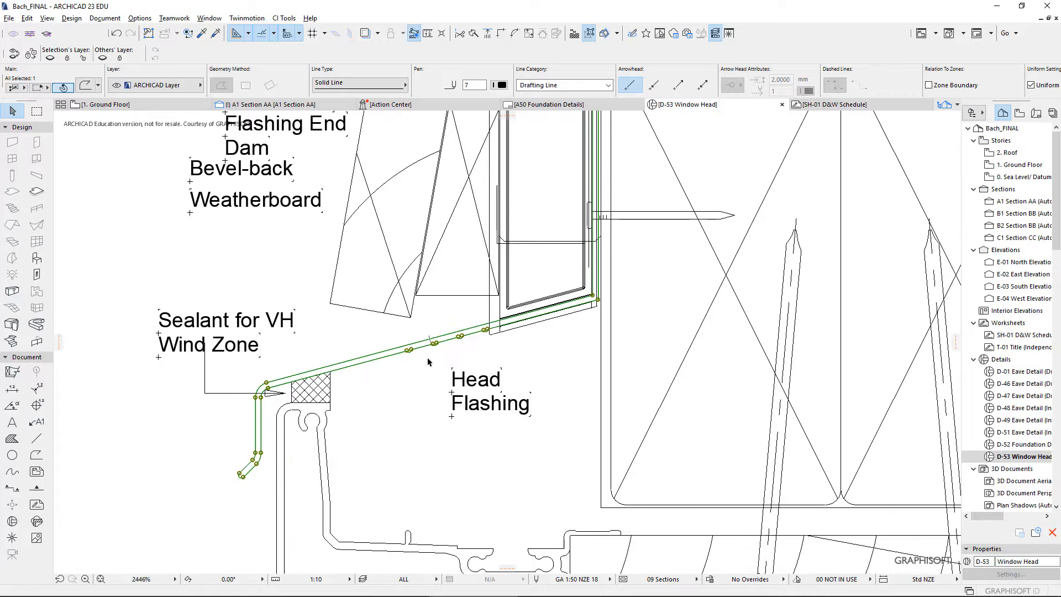
{"action": "left_click", "coordinate": [500, 85]}
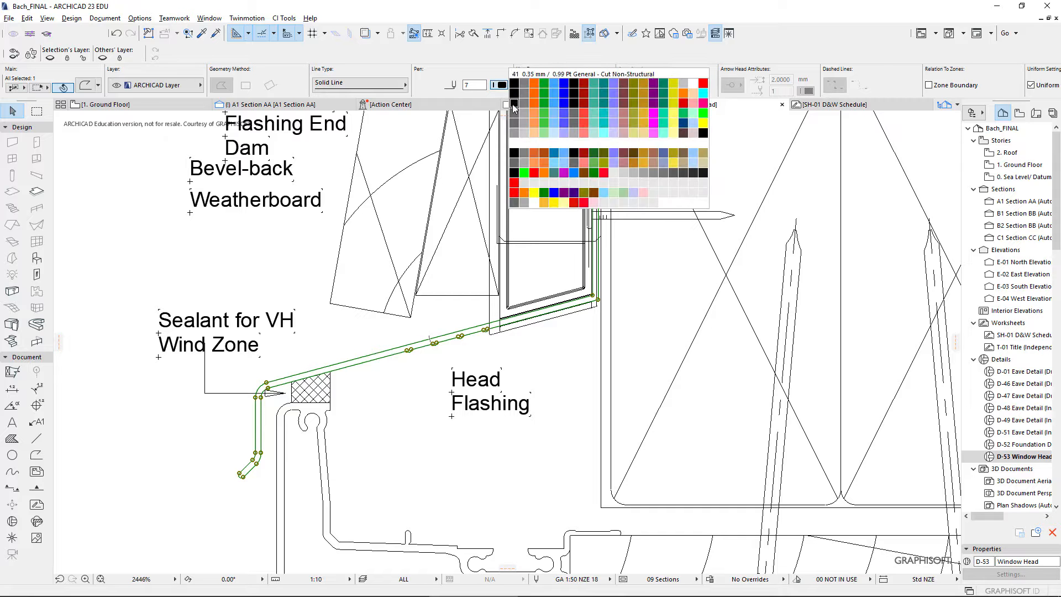
{"action": "left_click", "coordinate": [514, 108]}
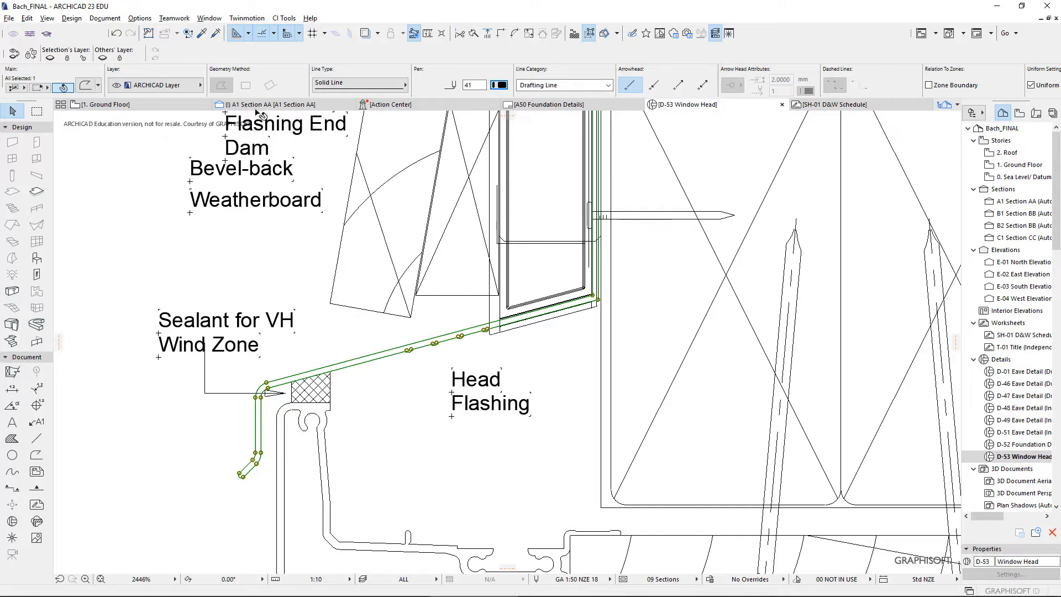
Step: Turn on True Line Weight display and deselect the head flashing
{"action": "left_click", "coordinate": [48, 18]}
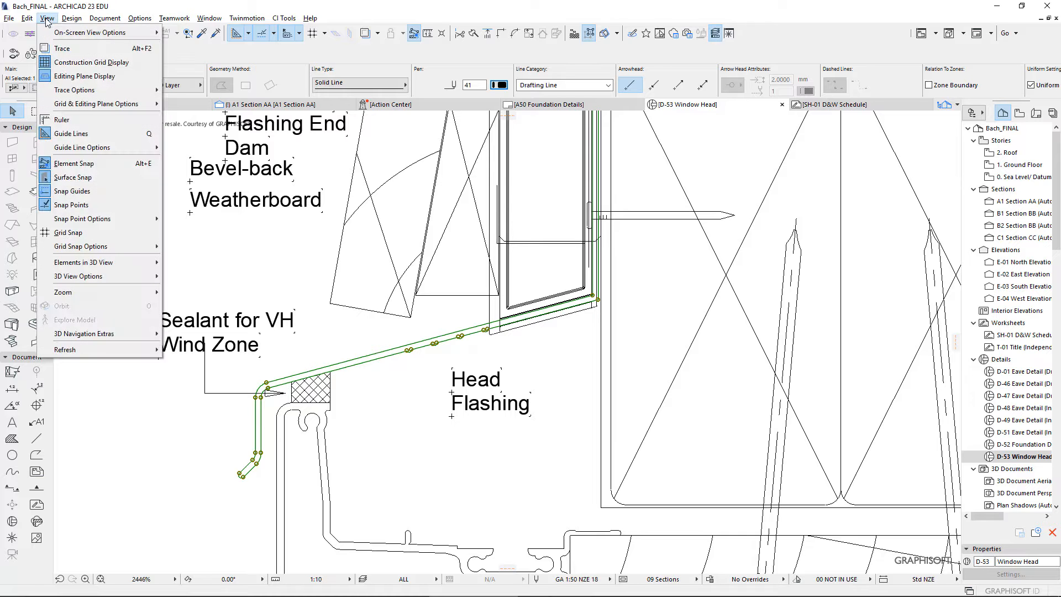
{"action": "mouse_move", "coordinate": [88, 32]}
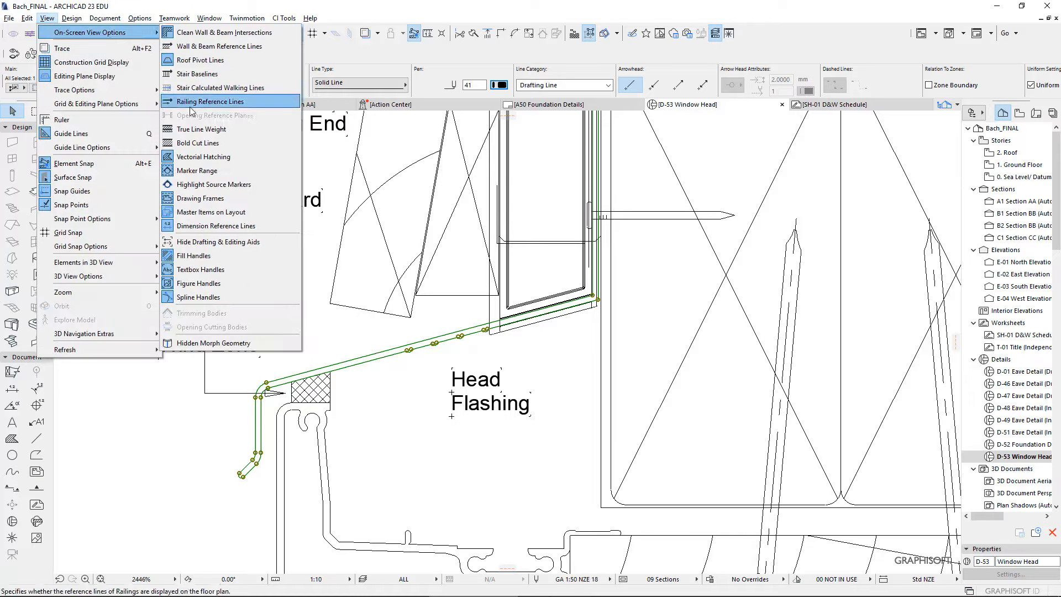
{"action": "left_click", "coordinate": [190, 129]}
{"action": "scroll", "coordinate": [437, 270], "scroll_direction": "down", "scroll_amount": 3}
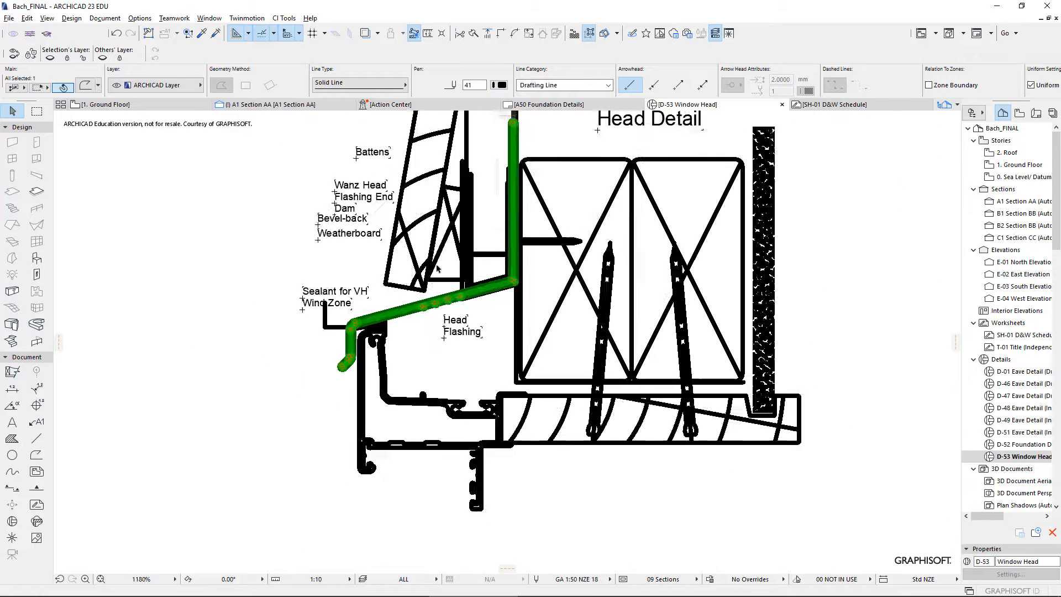
{"action": "scroll", "coordinate": [437, 269], "scroll_direction": "down", "scroll_amount": 1}
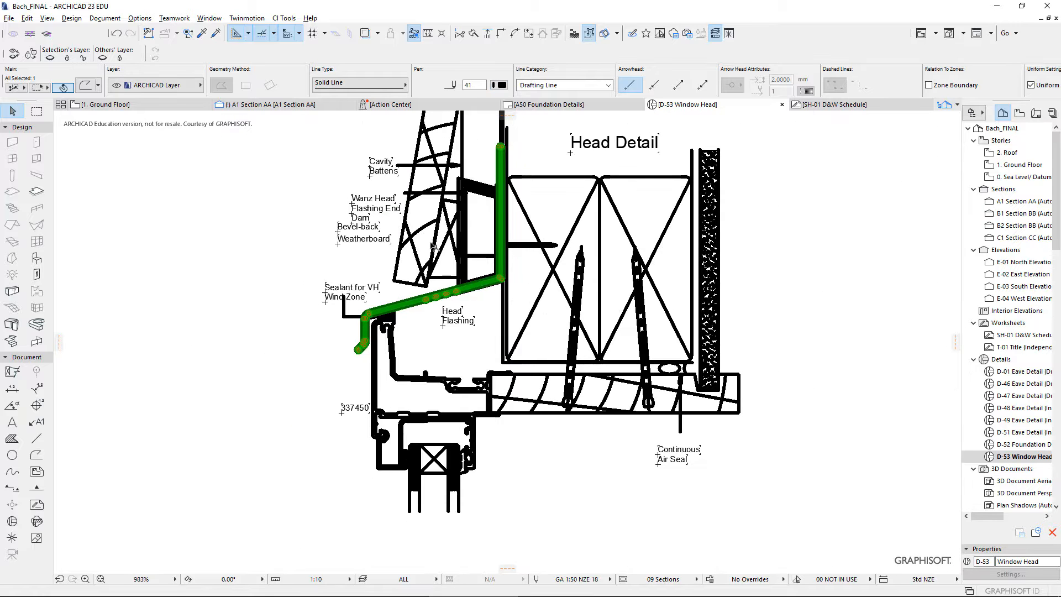
{"action": "key", "text": "Escape"}
Step: Delete the rectangular outlines of the two lintel framing timbers below the Head Detail title
{"action": "middle_click_drag", "start_coordinate": [551, 184], "coordinate": [436, 280]}
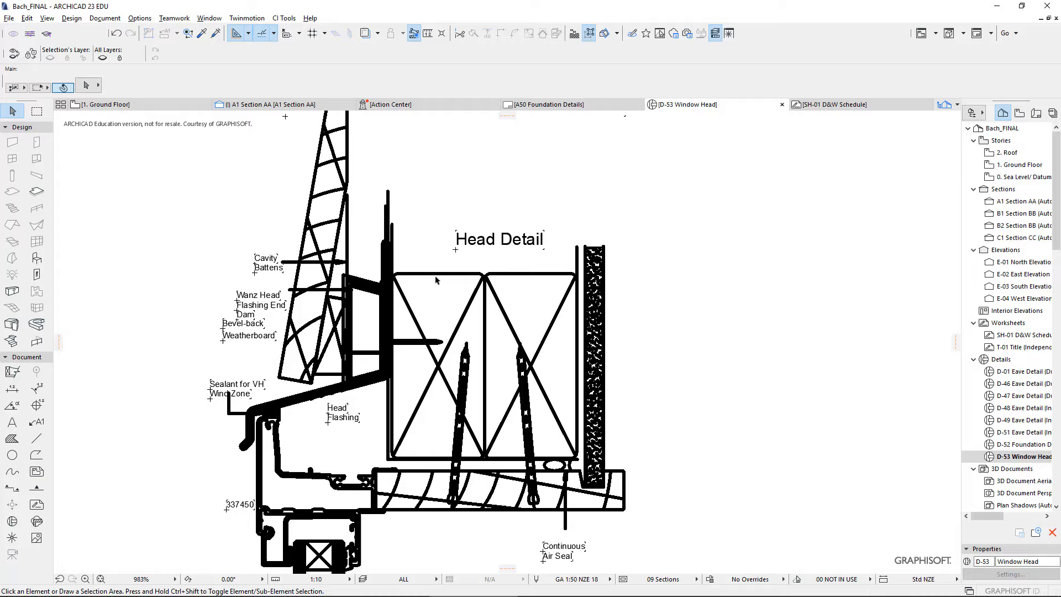
{"action": "left_click", "coordinate": [624, 481]}
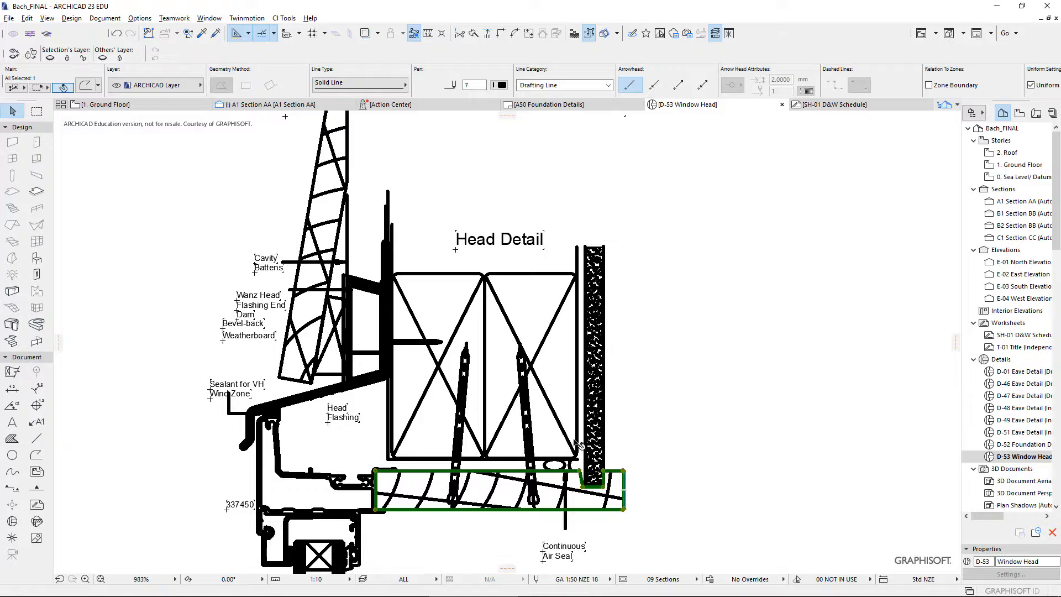
{"action": "left_click", "coordinate": [457, 281]}
{"action": "left_click", "coordinate": [453, 275]}
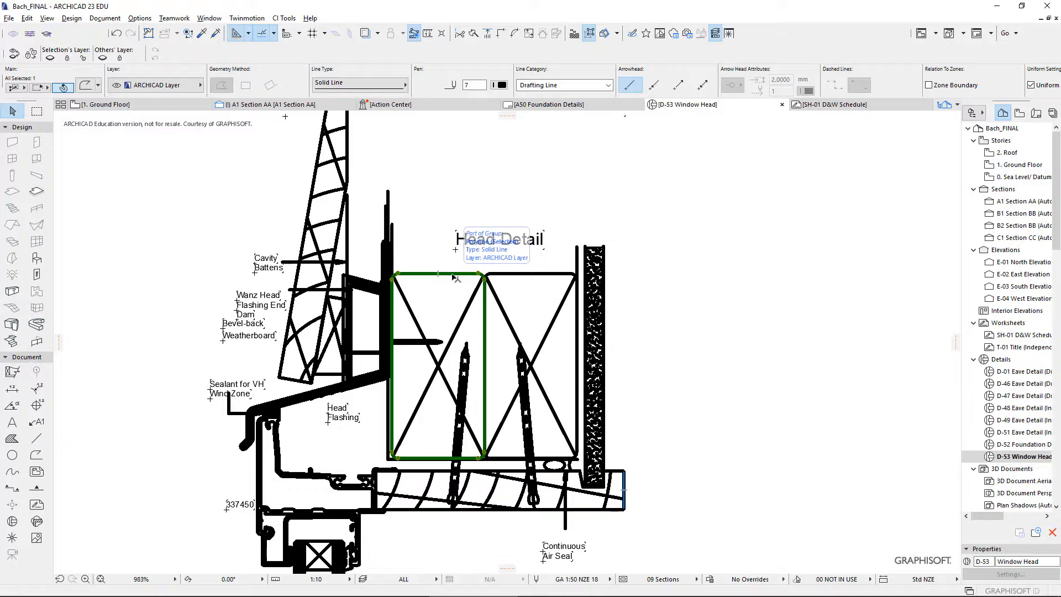
{"action": "key", "text": "Delete"}
{"action": "left_click", "coordinate": [500, 274]}
{"action": "key", "text": "Delete"}
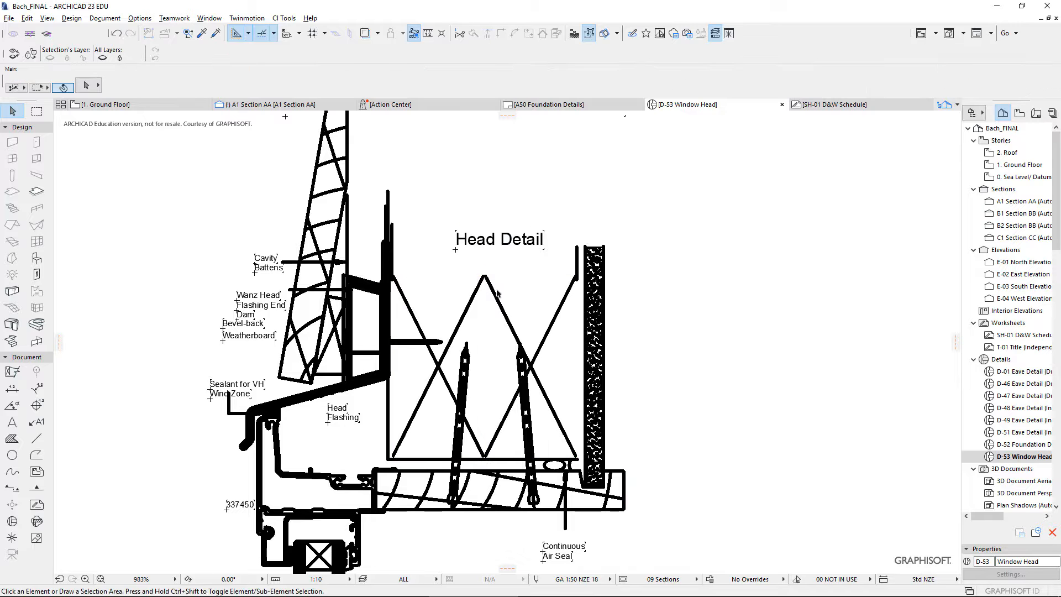
Step: Delete the four crossing diagonals of the framing timbers and the short vertical line beside the wall lining
{"action": "left_click", "coordinate": [498, 293]}
{"action": "key", "text": "Delete"}
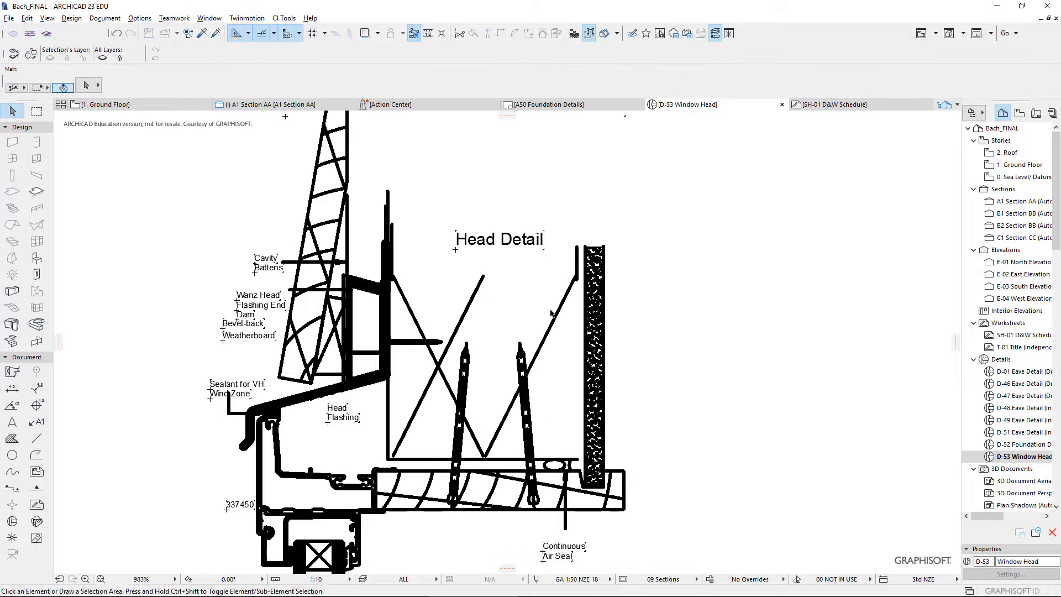
{"action": "left_click", "coordinate": [554, 314]}
{"action": "key", "text": "Delete"}
{"action": "left_click", "coordinate": [578, 263]}
{"action": "key", "text": "Delete"}
{"action": "left_click", "coordinate": [468, 301]}
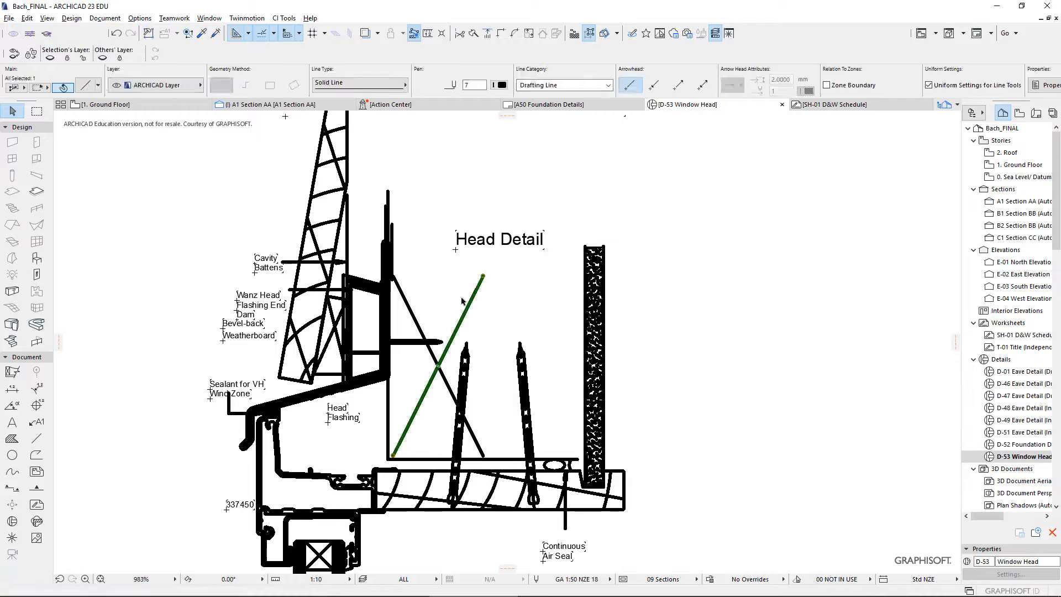
{"action": "key", "text": "Delete"}
{"action": "left_click", "coordinate": [413, 313]}
{"action": "key", "text": "Delete"}
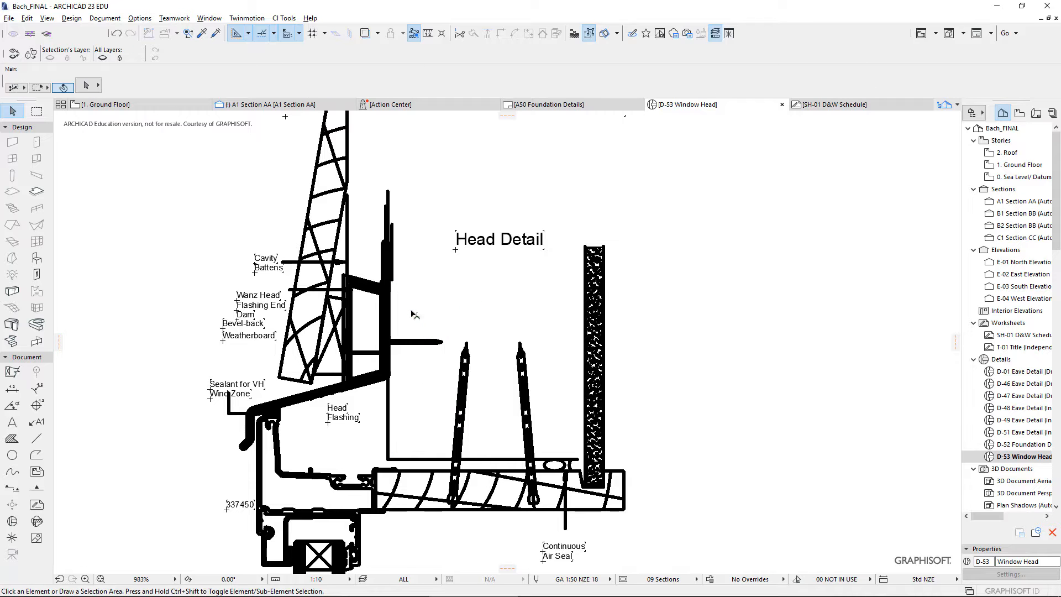
Step: Delete the two long screws that run up from the timber reveal
{"action": "scroll", "coordinate": [475, 415], "scroll_direction": "down", "scroll_amount": 3}
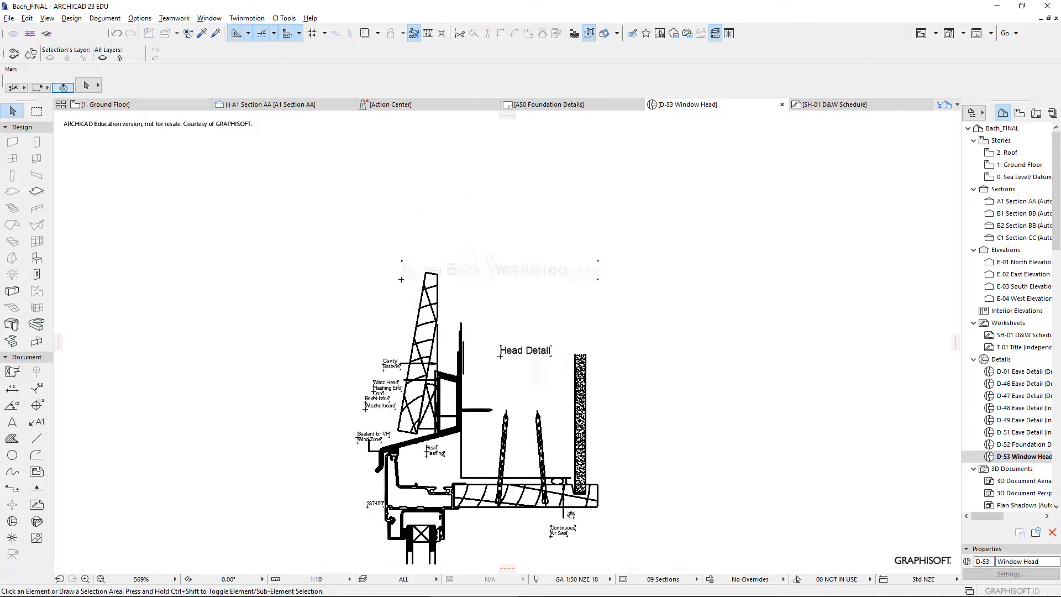
{"action": "left_click", "coordinate": [465, 355]}
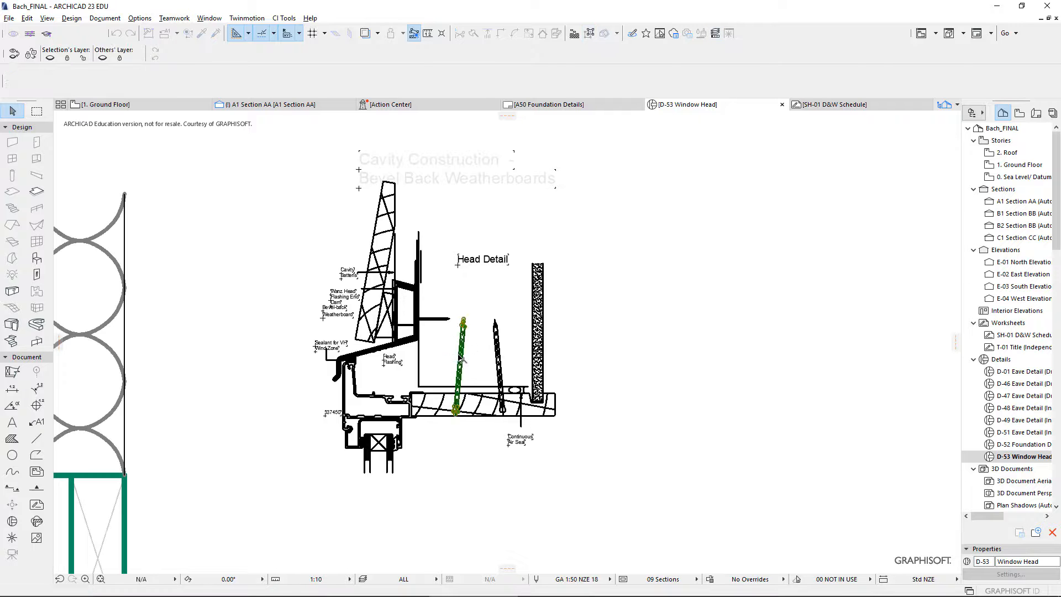
{"action": "key", "text": "Delete"}
{"action": "left_click", "coordinate": [501, 352]}
{"action": "key", "text": "Delete"}
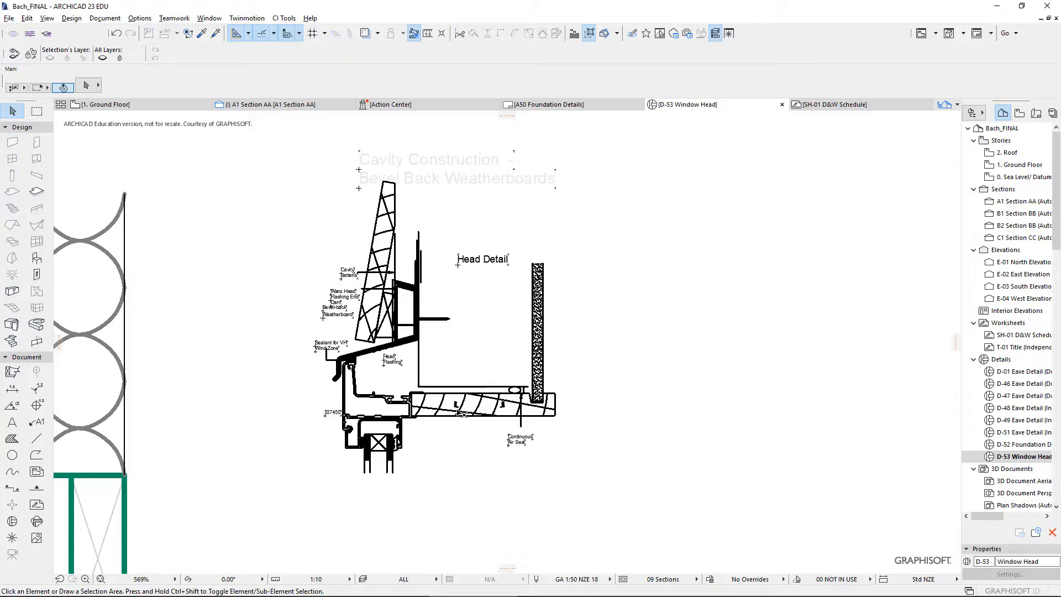
Step: Switch the selection method so that only elements lying entirely inside the selection rectangle are picked
{"action": "scroll", "coordinate": [452, 434], "scroll_direction": "up", "scroll_amount": 5}
{"action": "left_click", "coordinate": [445, 440]}
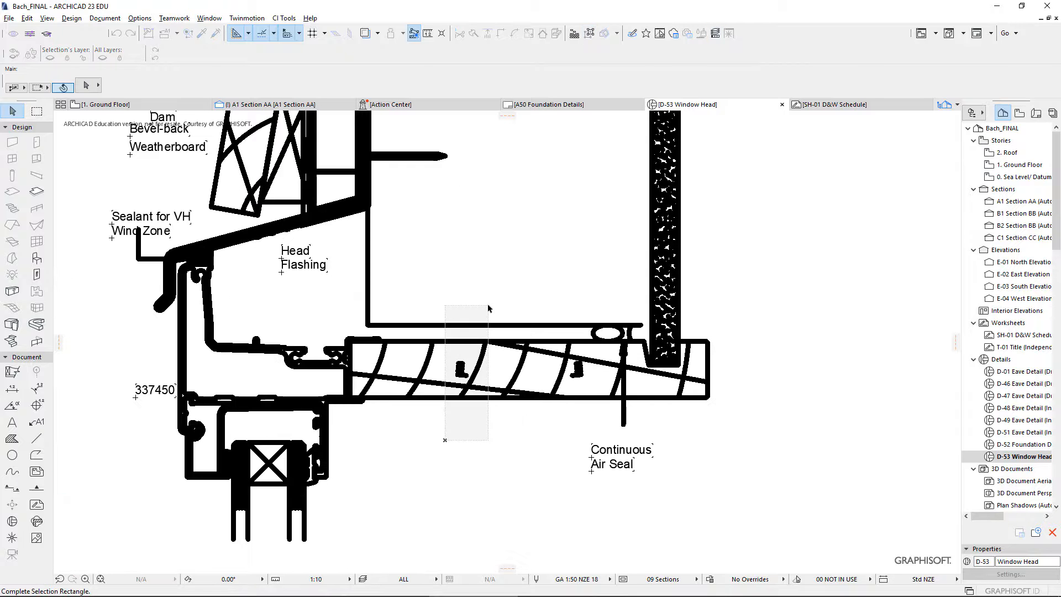
{"action": "left_click", "coordinate": [488, 308]}
{"action": "key", "text": "Escape"}
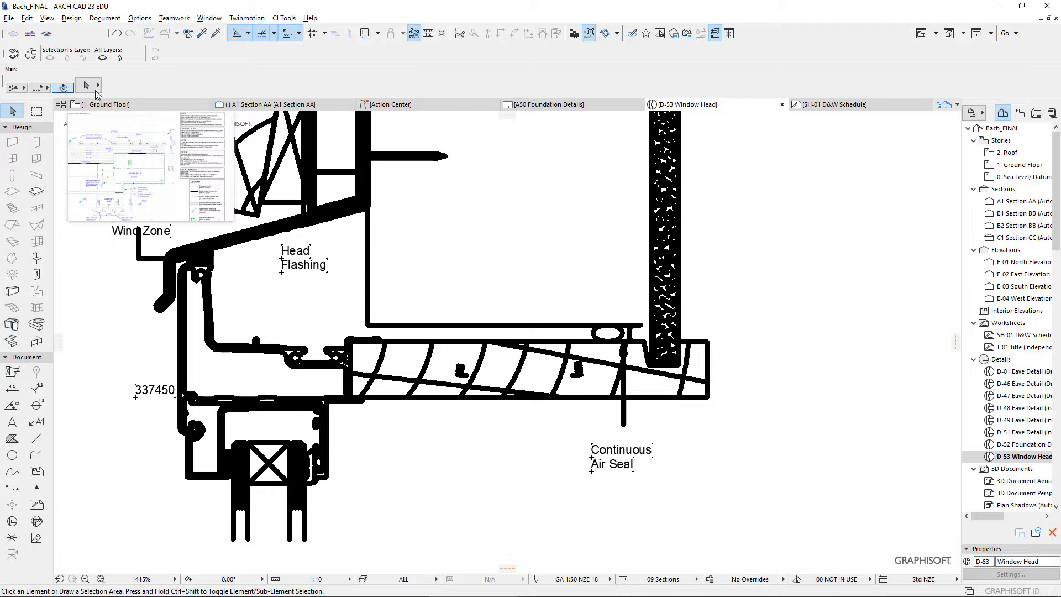
{"action": "left_click", "coordinate": [17, 89]}
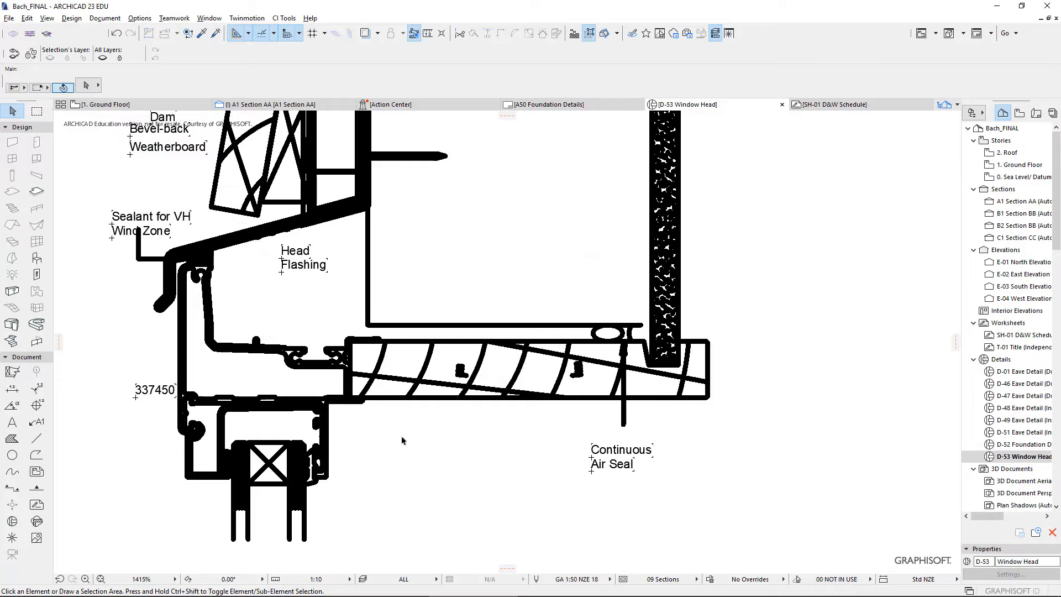
{"action": "mouse_move", "coordinate": [410, 436]}
{"action": "left_mouse_down"}
{"action": "mouse_move", "coordinate": [514, 366]}
{"action": "mouse_move", "coordinate": [589, 291]}
{"action": "left_mouse_up"}
{"action": "left_click", "coordinate": [589, 292]}
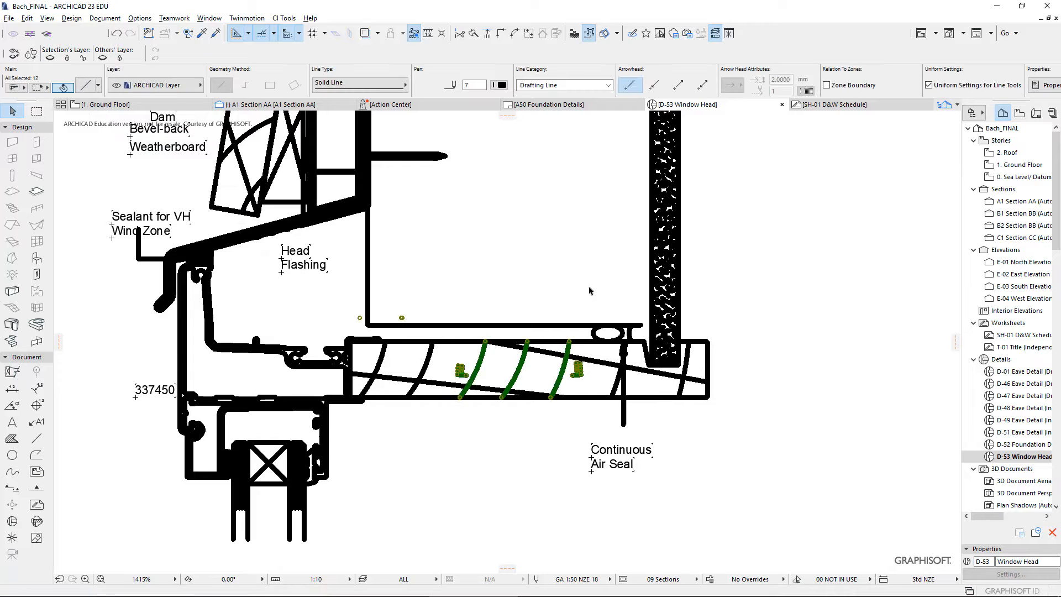
{"action": "left_click_drag", "start_coordinate": [438, 415], "coordinate": [477, 285]}
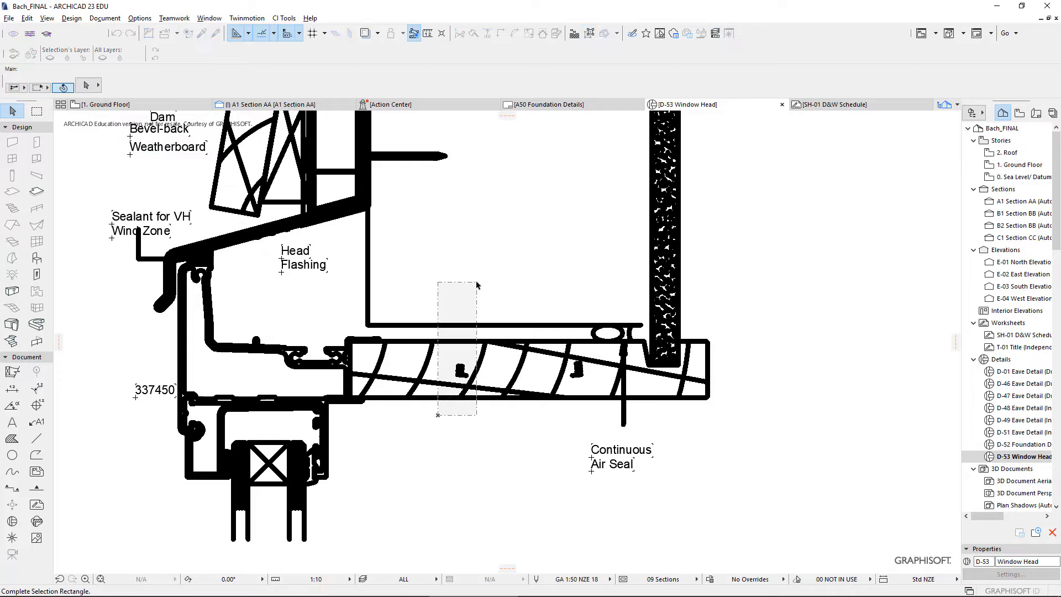
{"action": "key", "text": "Escape"}
{"action": "left_click", "coordinate": [458, 278]}
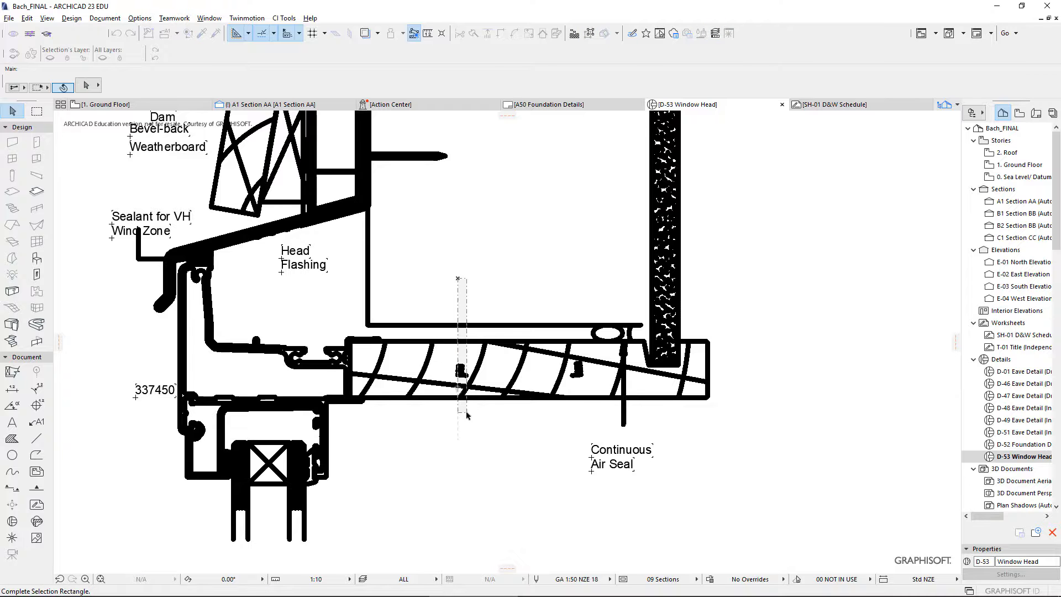
{"action": "key", "text": "Escape"}
Step: Delete the two leftover screw heads inside the timber reveal, keeping the curved wood grain lines
{"action": "left_click", "coordinate": [439, 313]}
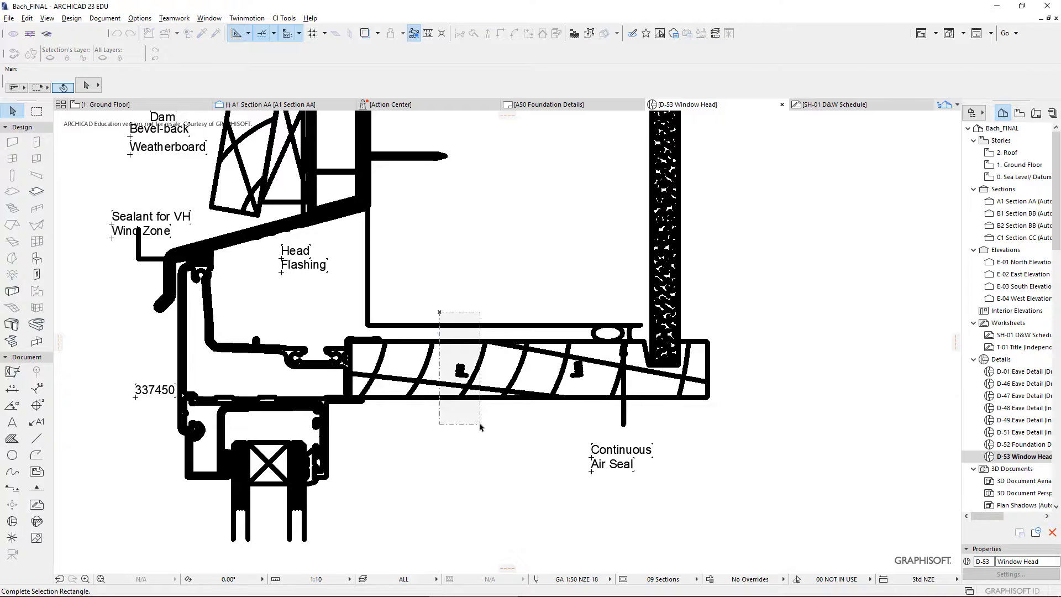
{"action": "left_click", "coordinate": [479, 425]}
{"action": "key", "text": "Escape"}
{"action": "left_click", "coordinate": [561, 308]}
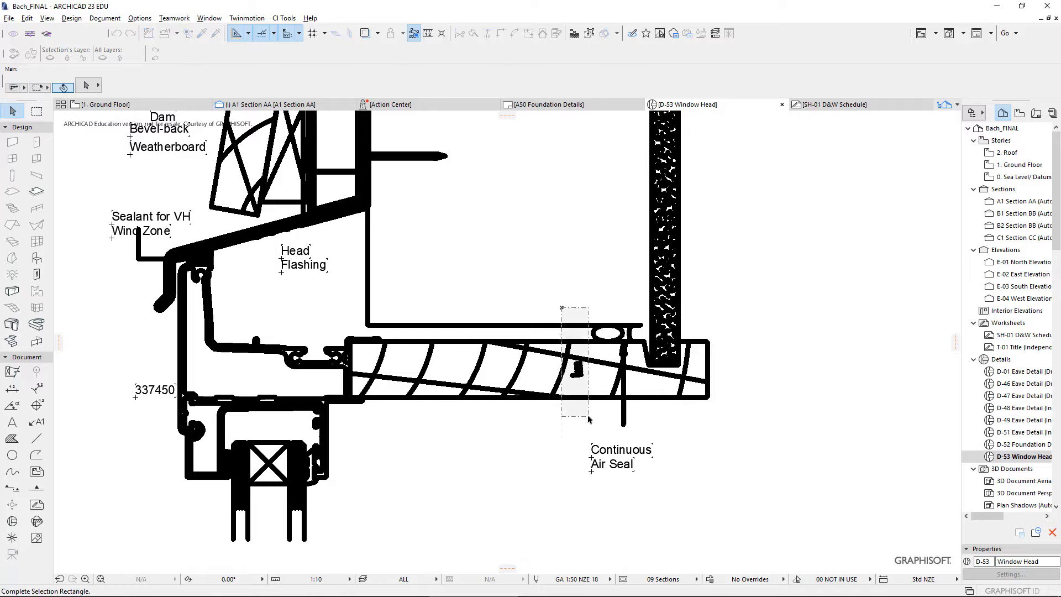
{"action": "left_click", "coordinate": [588, 419]}
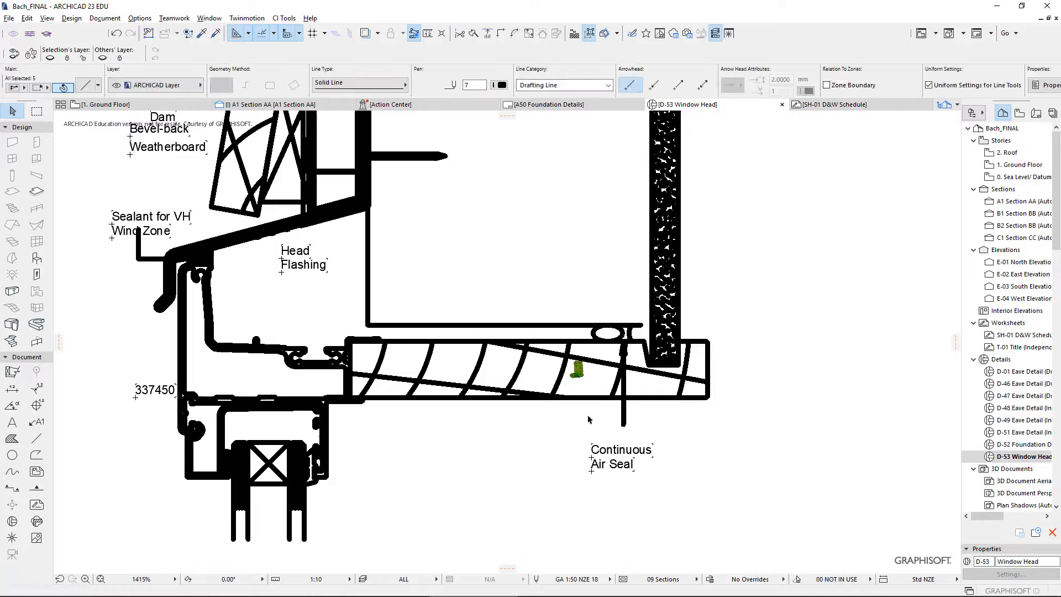
Step: Delete the leader line and its arrowhead between the air seal and the Continuous Air Seal label
{"action": "left_click", "coordinate": [627, 426]}
{"action": "key", "text": "Delete"}
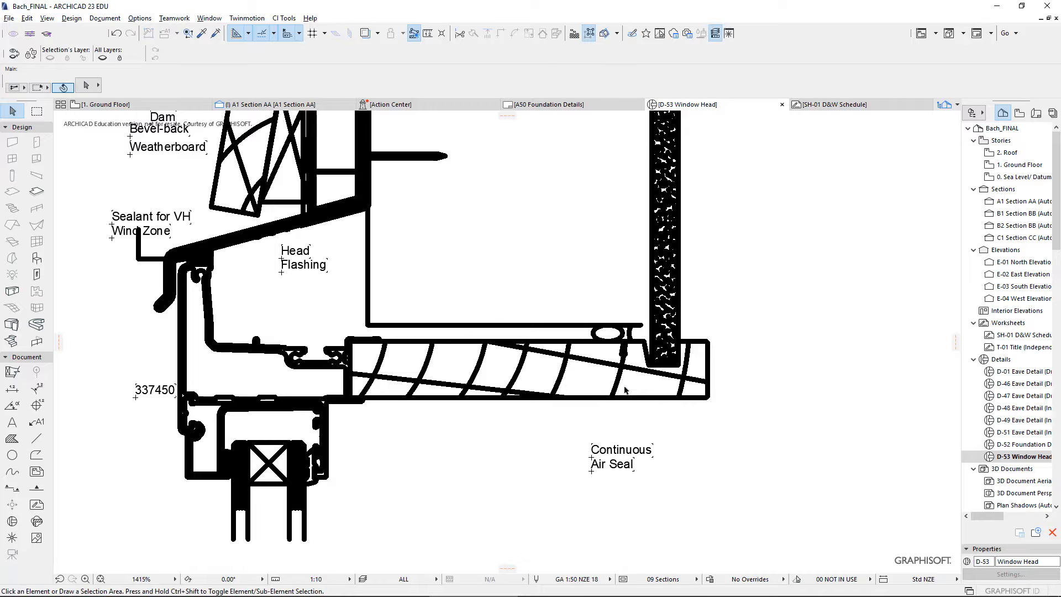
{"action": "left_click", "coordinate": [624, 353]}
Step: Move the Air Seal text up beside the word Continuous so the label reads on one line, and deselect it
{"action": "left_click", "coordinate": [625, 454]}
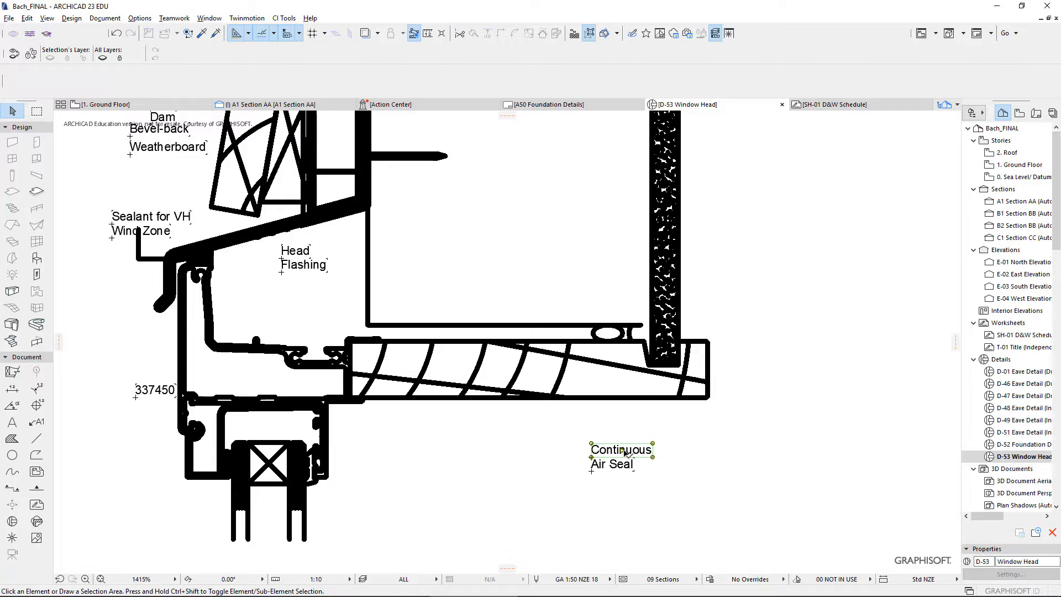
{"action": "left_click", "coordinate": [625, 470]}
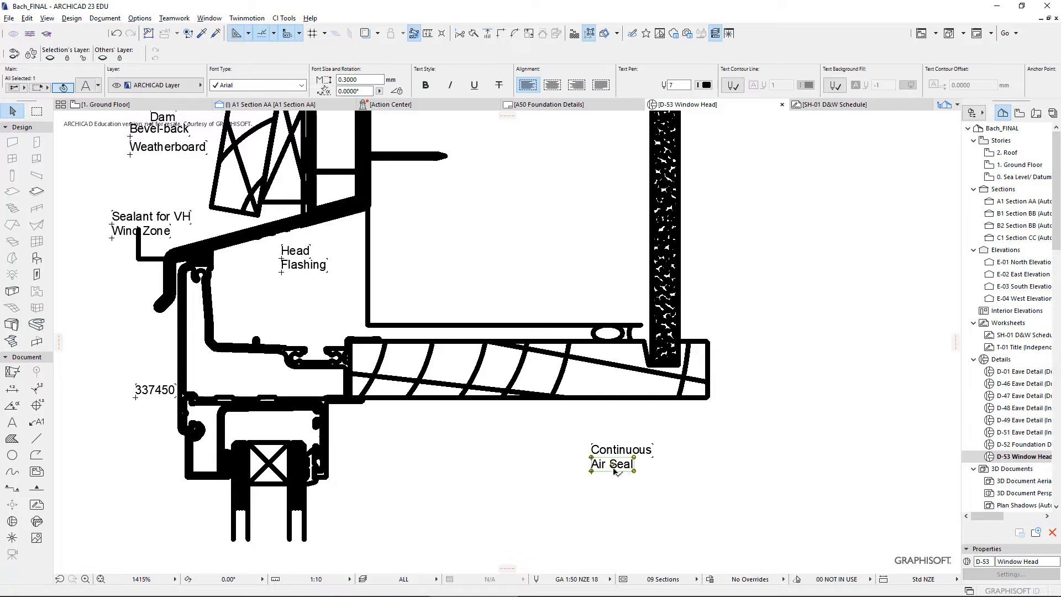
{"action": "left_click", "coordinate": [615, 470]}
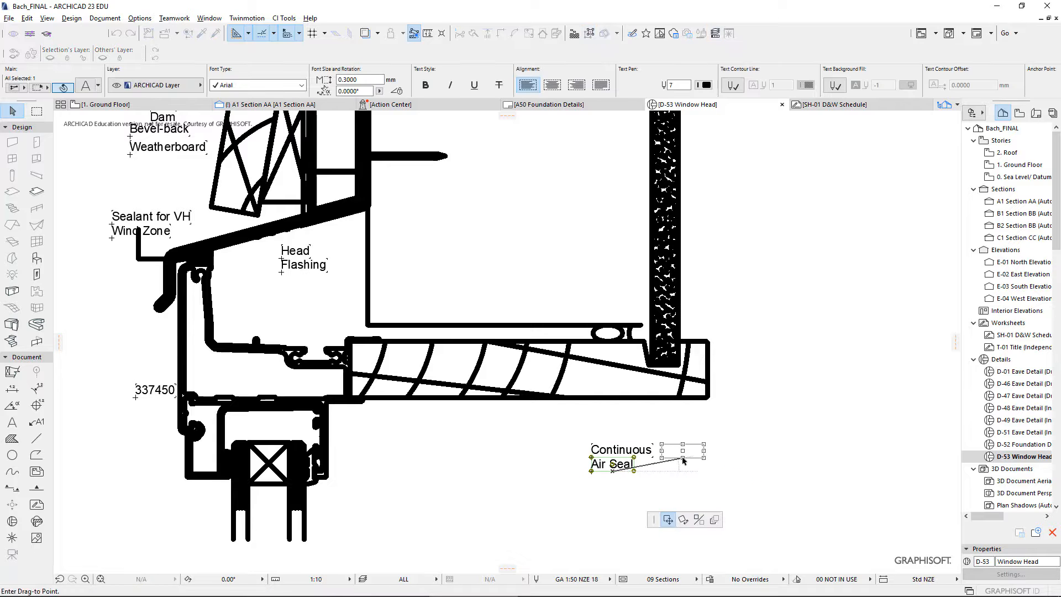
{"action": "left_click", "coordinate": [684, 460]}
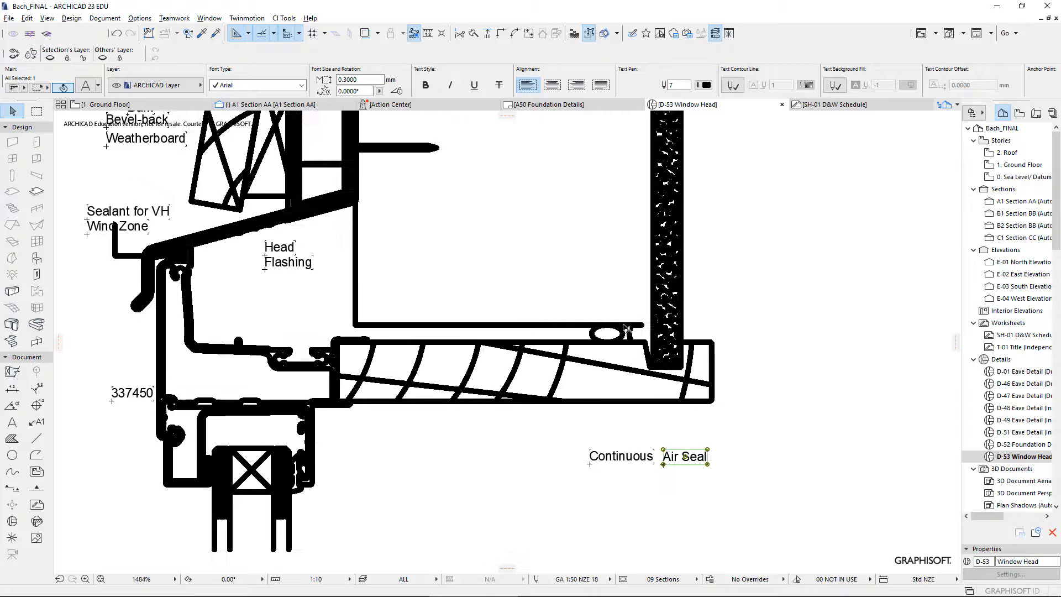
{"action": "scroll", "coordinate": [649, 332], "scroll_direction": "up", "scroll_amount": 9}
{"action": "left_click", "coordinate": [571, 355]}
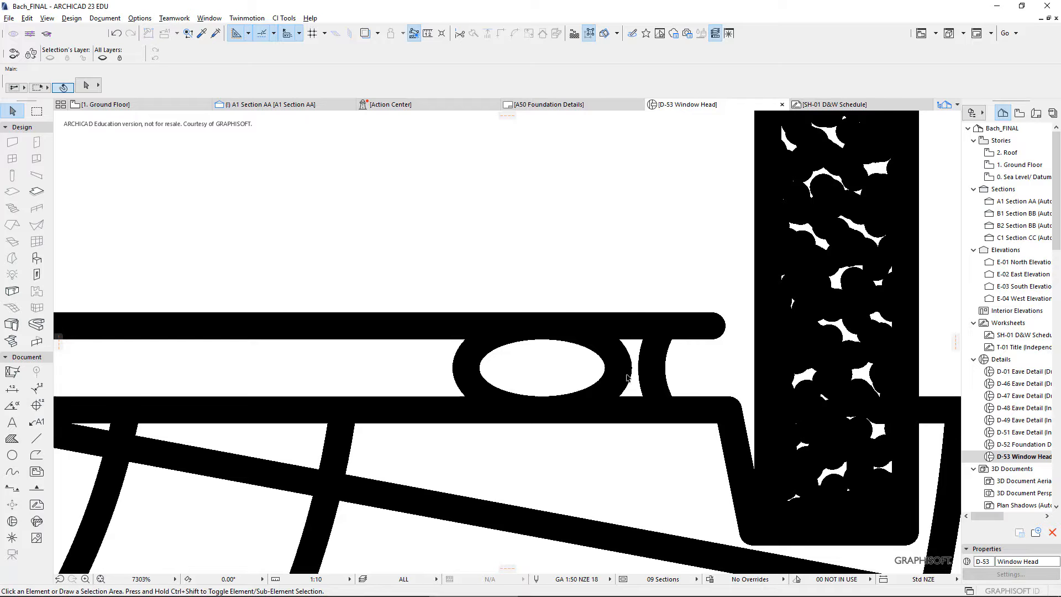
Step: Delete the block of supplier title and contact text below the head detail
{"action": "scroll", "coordinate": [658, 385], "scroll_direction": "down", "scroll_amount": 12}
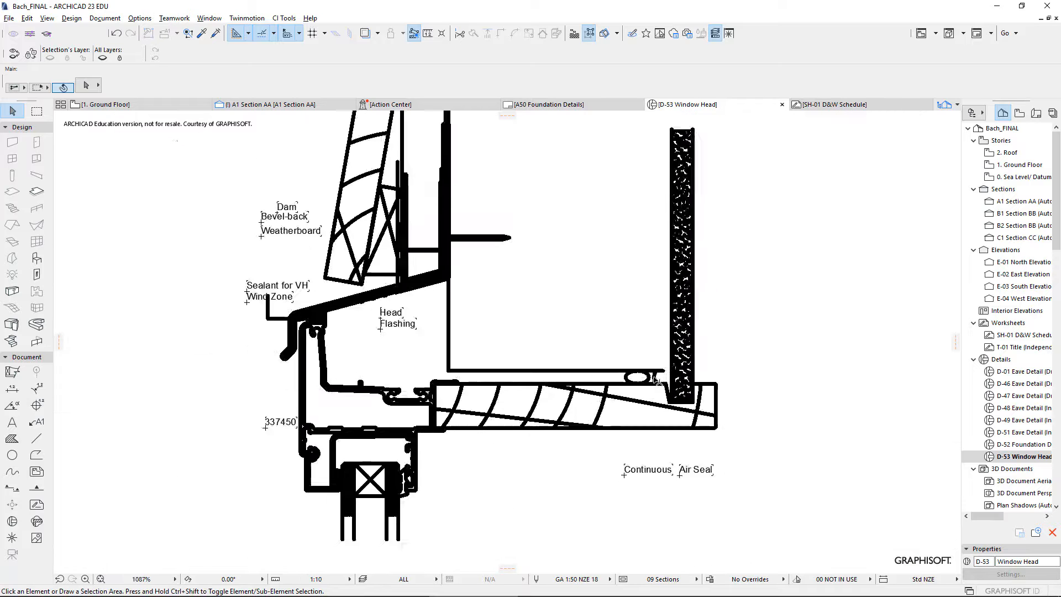
{"action": "scroll", "coordinate": [289, 255], "scroll_direction": "down", "scroll_amount": 4}
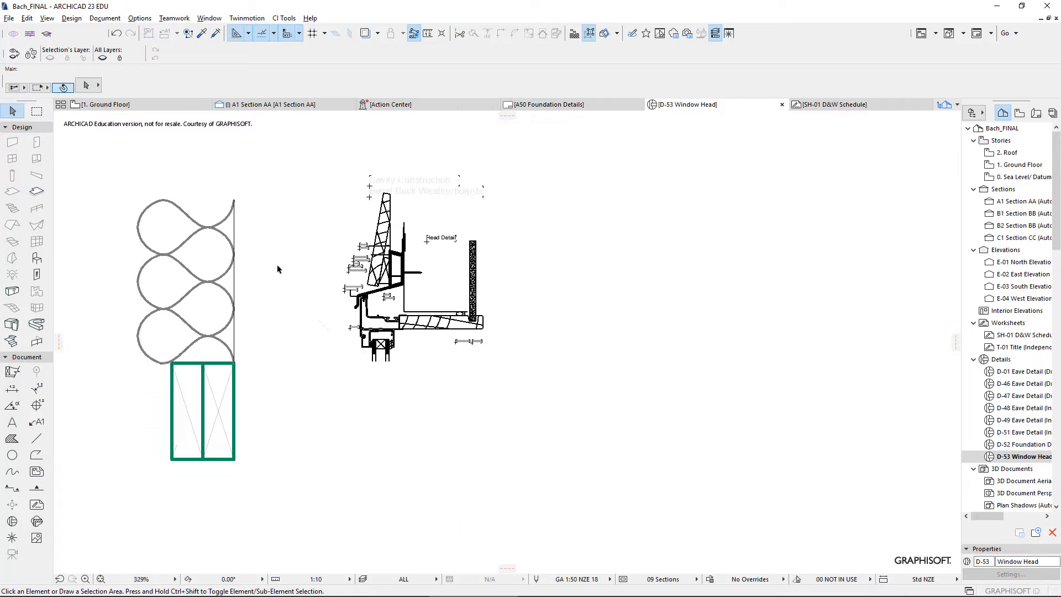
{"action": "left_click", "coordinate": [268, 270]}
{"action": "left_click", "coordinate": [335, 438]}
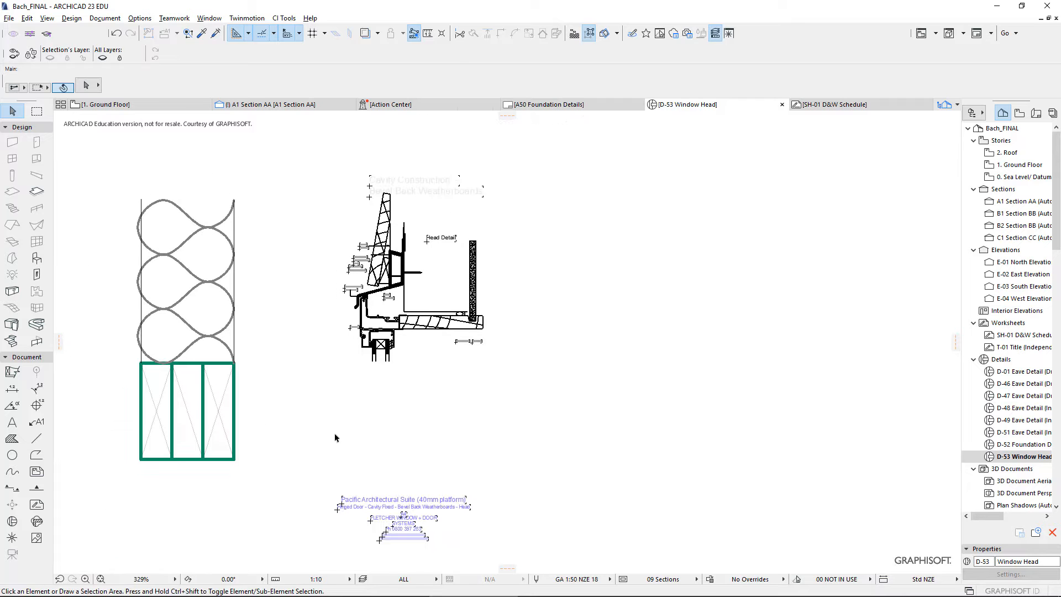
{"action": "left_click", "coordinate": [305, 445]}
{"action": "left_click", "coordinate": [524, 547]}
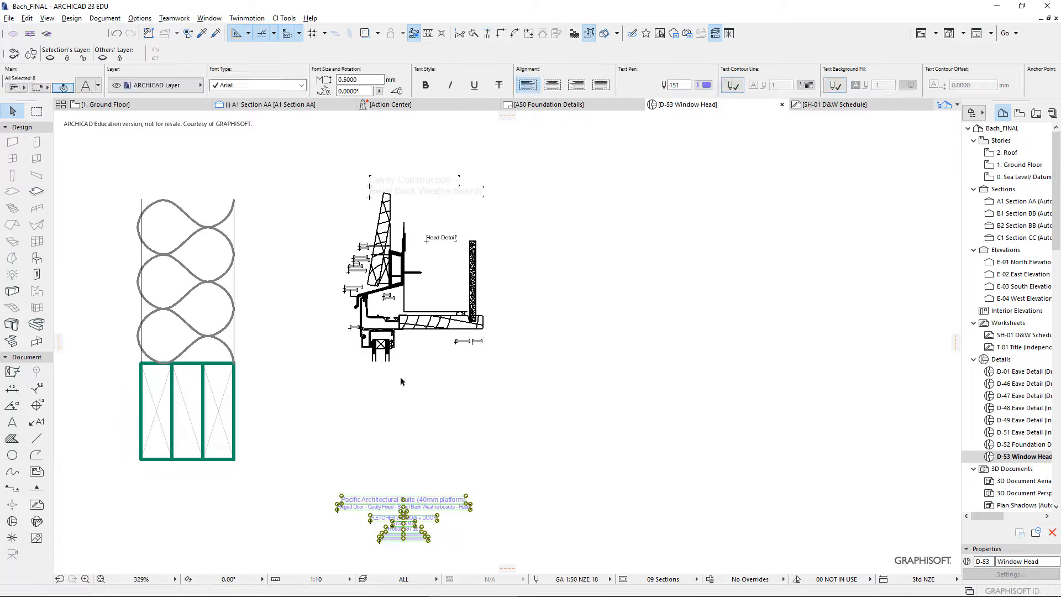
{"action": "key", "text": "Delete"}
{"action": "scroll", "coordinate": [346, 327], "scroll_direction": "up", "scroll_amount": 3}
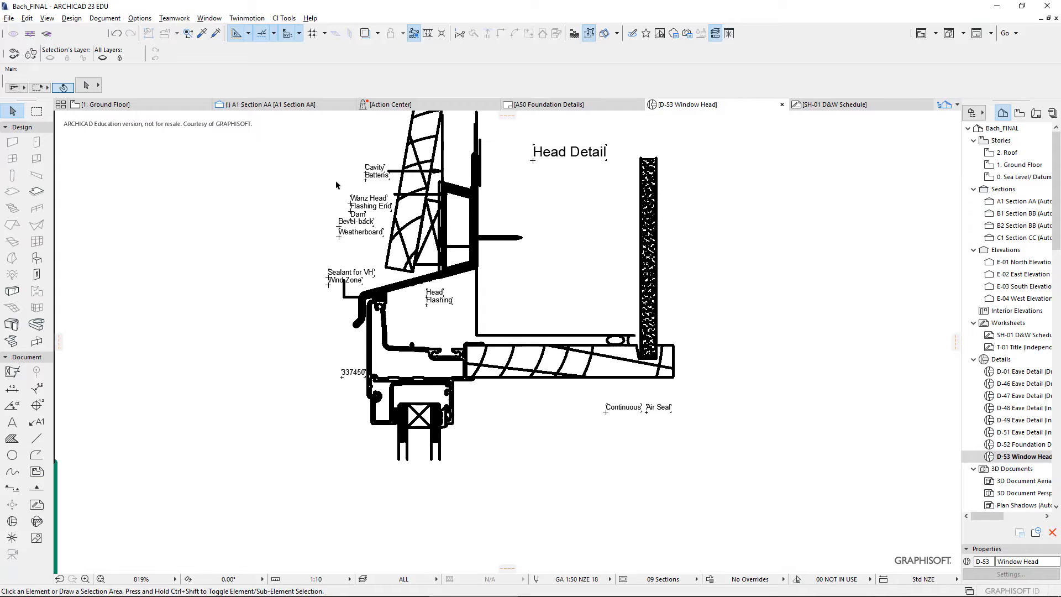
{"action": "scroll", "coordinate": [409, 280], "scroll_direction": "up", "scroll_amount": 1}
{"action": "left_click", "coordinate": [448, 272]}
{"action": "scroll", "coordinate": [449, 272], "scroll_direction": "up", "scroll_amount": 2}
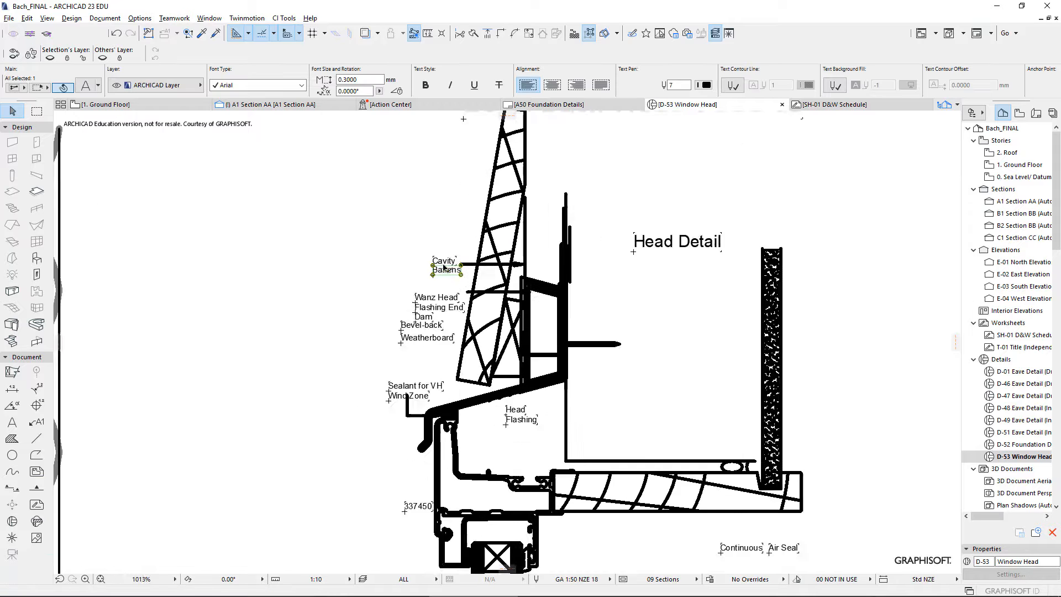
{"action": "scroll", "coordinate": [448, 272], "scroll_direction": "down", "scroll_amount": 2}
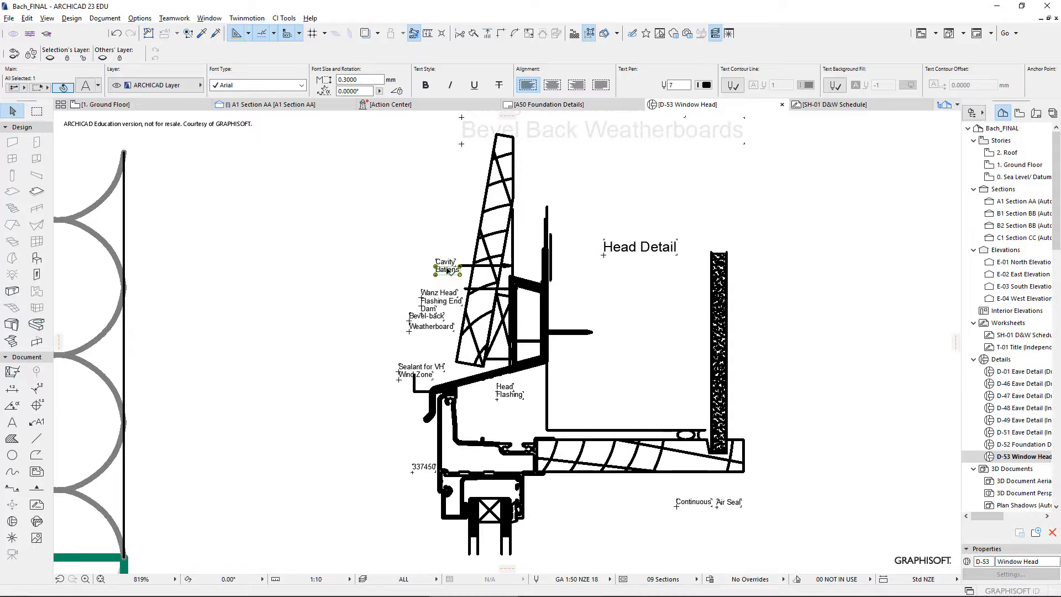
{"action": "scroll", "coordinate": [448, 270], "scroll_direction": "down", "scroll_amount": 1}
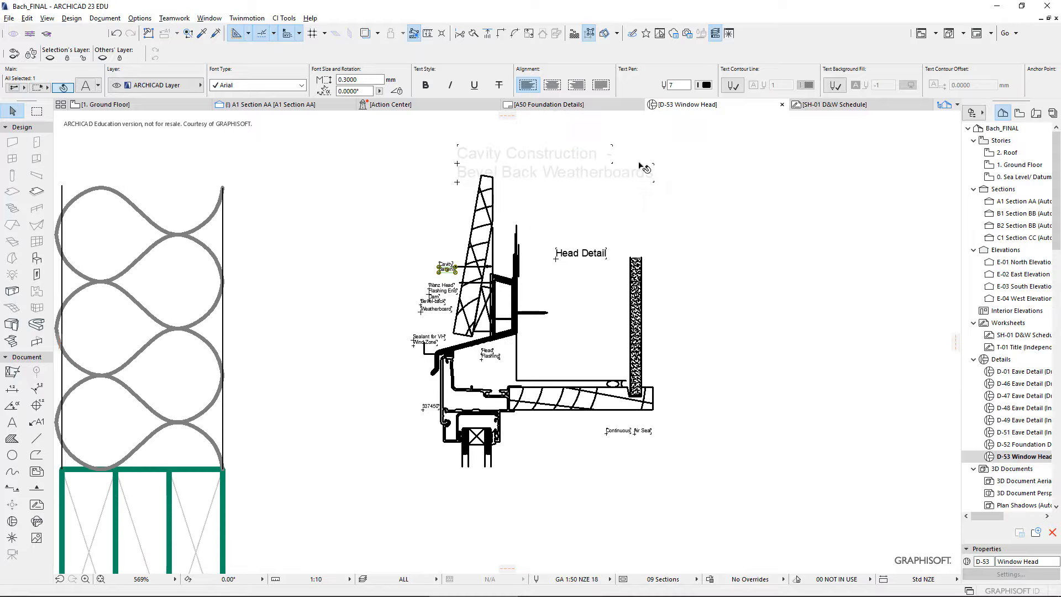
Step: Save the D-53 Window Head detail as a view with zooming set to Current Zoom
{"action": "right_click", "coordinate": [737, 110]}
{"action": "left_click", "coordinate": [650, 314]}
{"action": "right_click", "coordinate": [681, 110]}
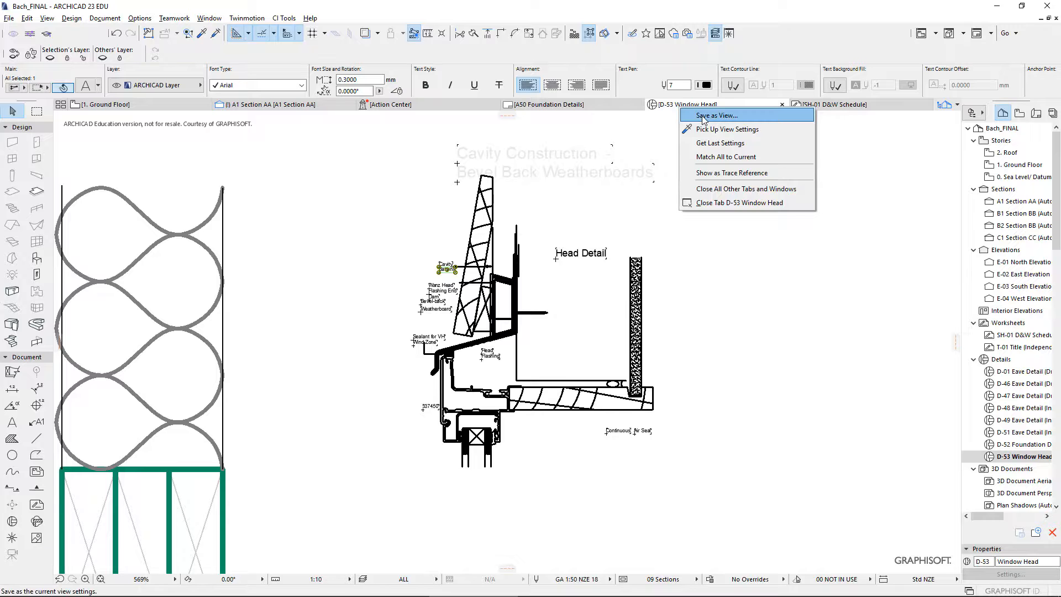
{"action": "left_click", "coordinate": [704, 115]}
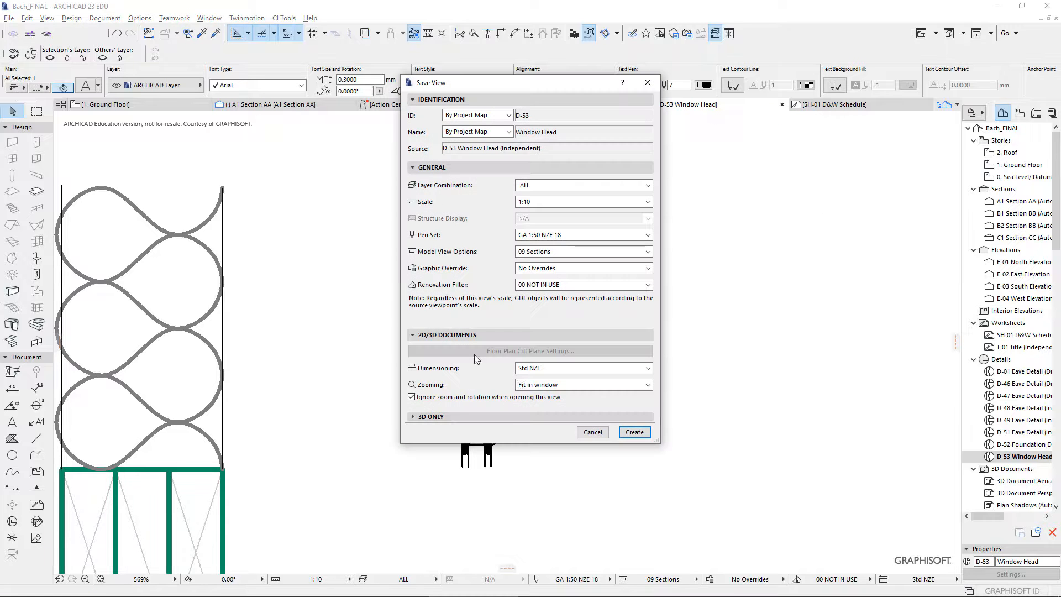
{"action": "left_click", "coordinate": [542, 384]}
{"action": "left_click", "coordinate": [540, 396]}
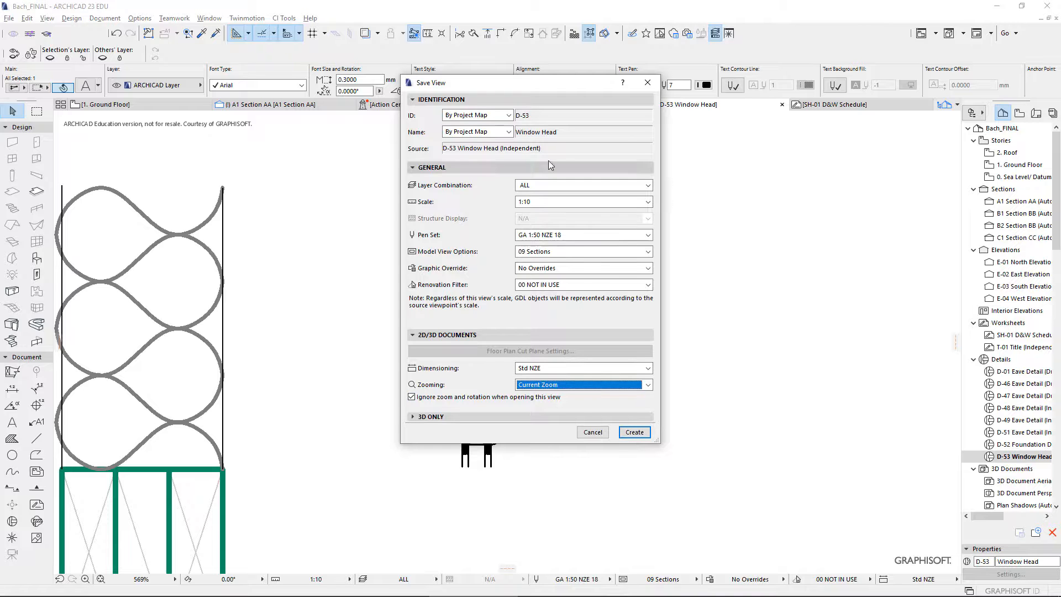
{"action": "left_click", "coordinate": [634, 432]}
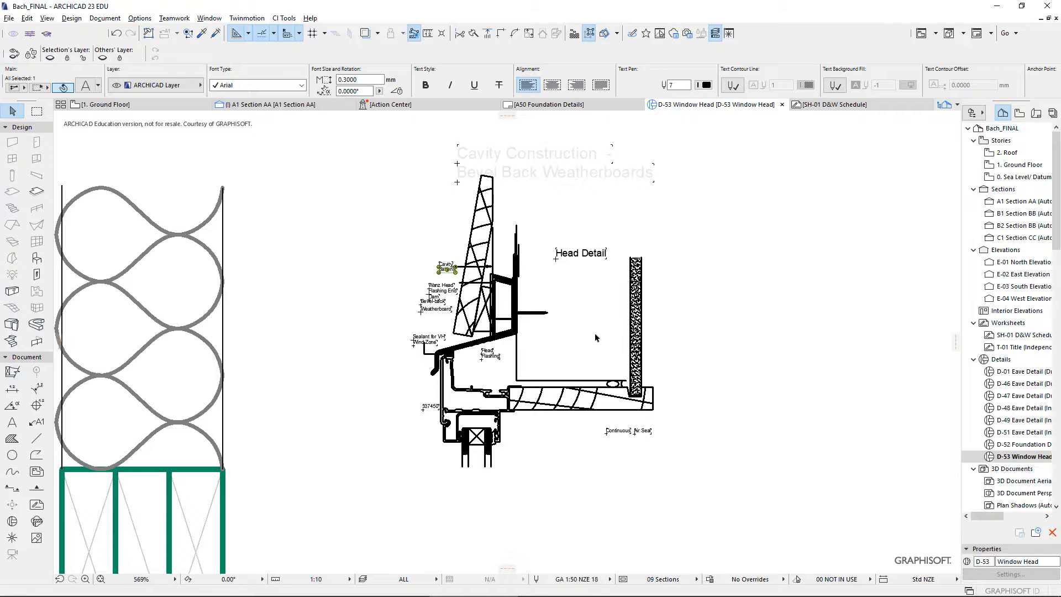
Step: Move the saved D-53 Window Head view into the Details folder of the View Map
{"action": "left_click", "coordinate": [1020, 113]}
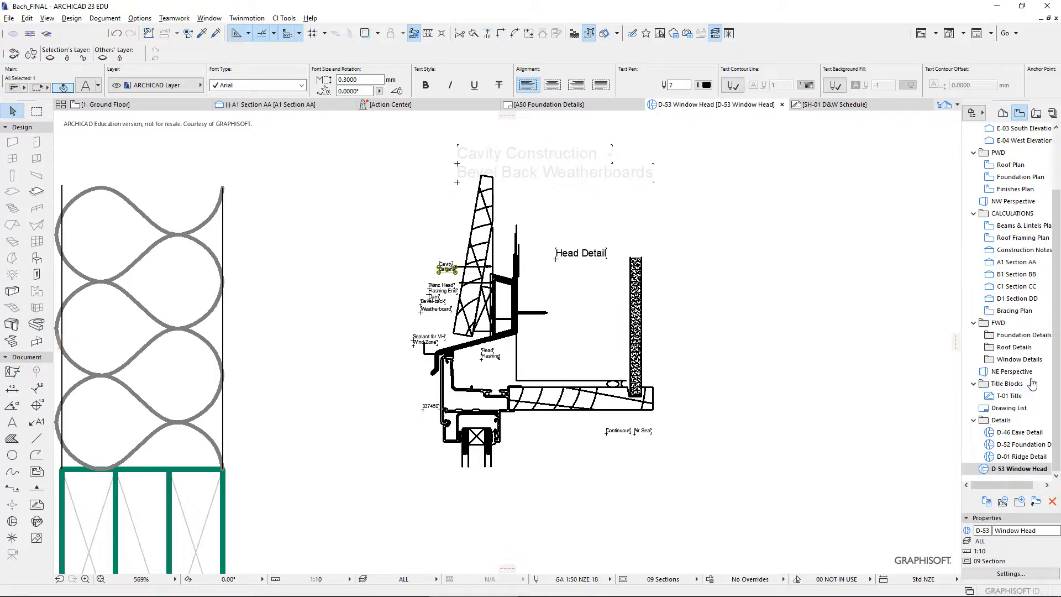
{"action": "left_click_drag", "start_coordinate": [1013, 471], "coordinate": [1003, 422]}
{"action": "scroll", "coordinate": [740, 302], "scroll_direction": "down", "scroll_amount": 3}
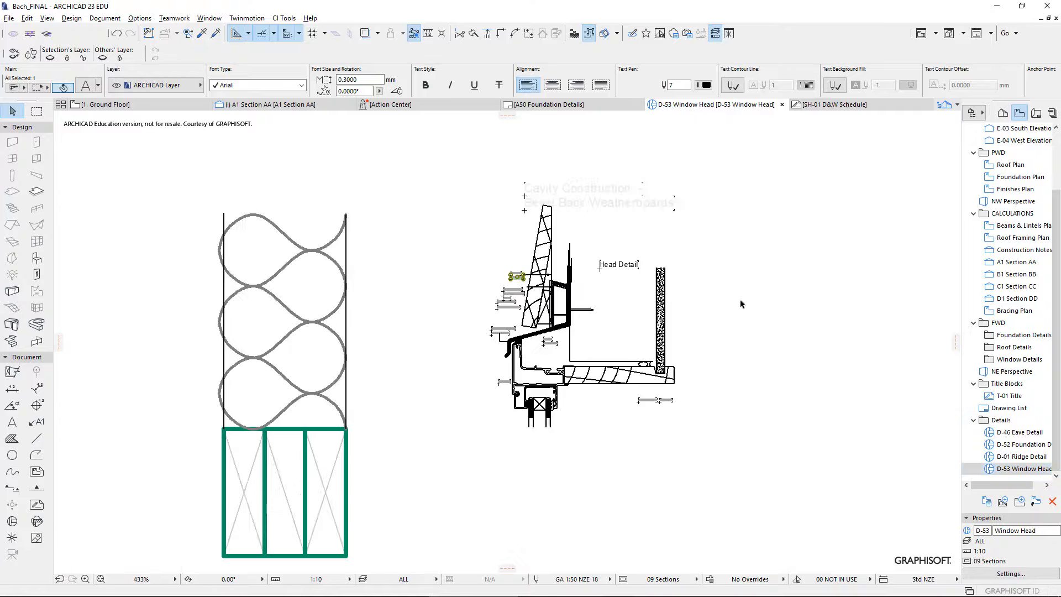
Step: Open the A52 Window Details layout from the Layout Book
{"action": "left_click", "coordinate": [1037, 114]}
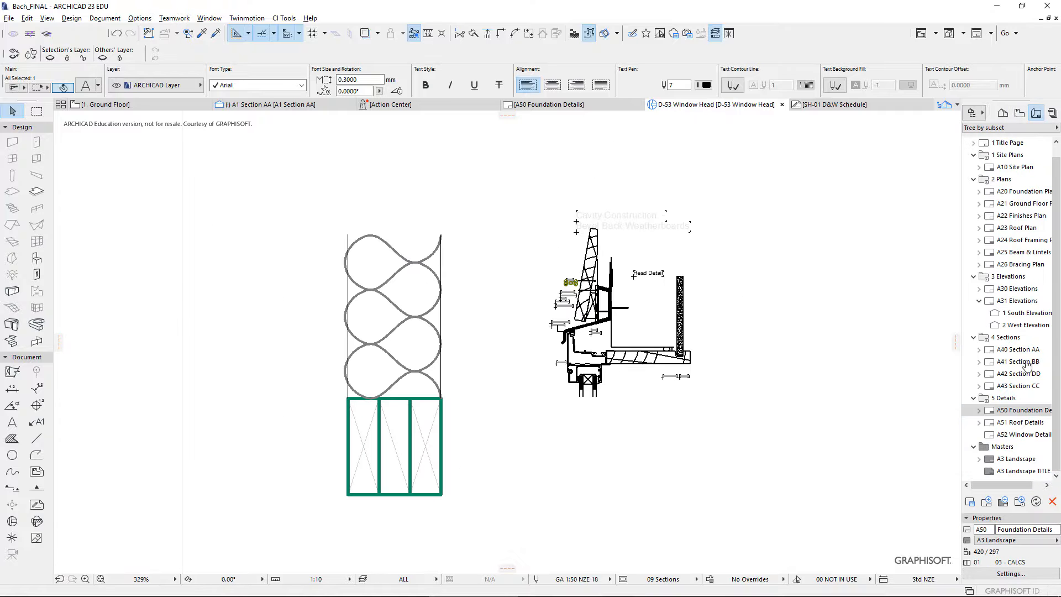
{"action": "double_click", "coordinate": [1021, 435]}
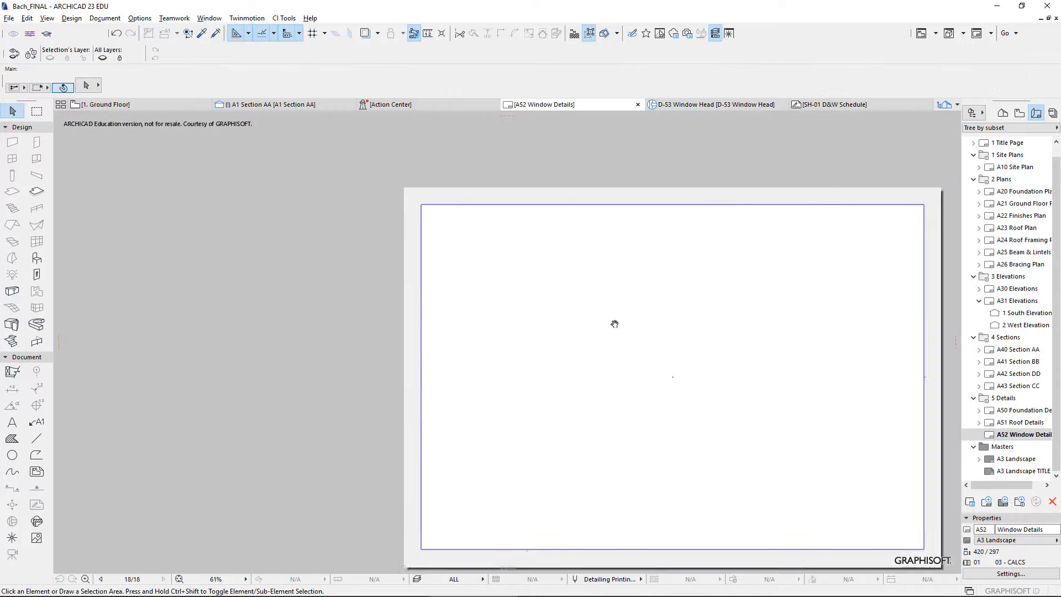
{"action": "middle_click_drag", "start_coordinate": [614, 323], "coordinate": [447, 261]}
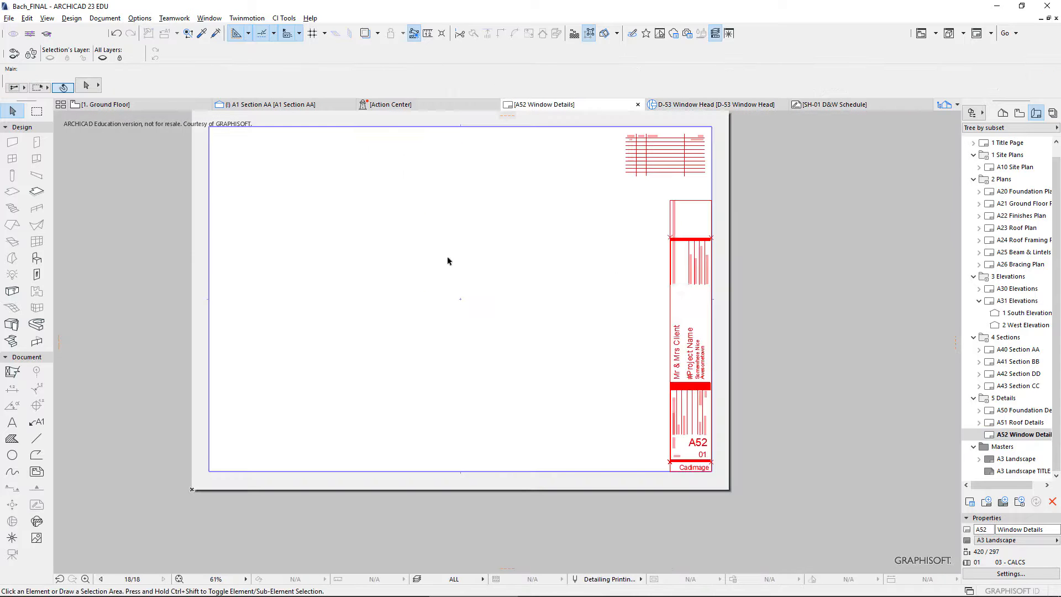
Step: Place the D-53 Window Head view at 1:10 near the upper-left corner of the A52 sheet
{"action": "left_click", "coordinate": [1019, 113]}
{"action": "left_click_drag", "start_coordinate": [1022, 468], "coordinate": [307, 210]}
{"action": "scroll", "coordinate": [307, 210], "scroll_direction": "up", "scroll_amount": 3}
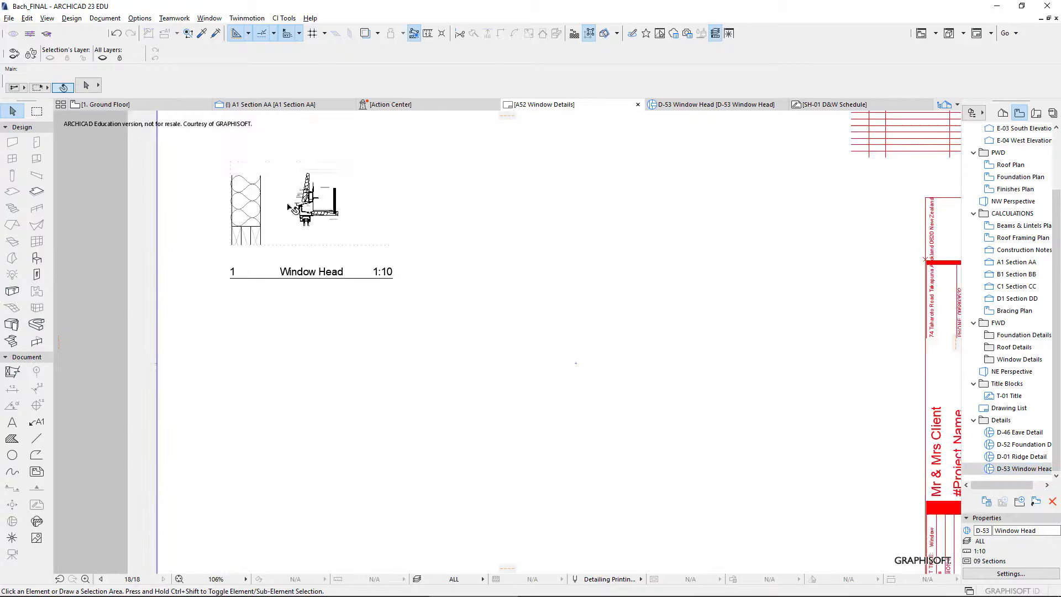
Step: Crop the placed drawing's right and left edges in around the head detail, excluding the insulation and framing, and extend its bottom edge slightly
{"action": "left_click", "coordinate": [307, 210]}
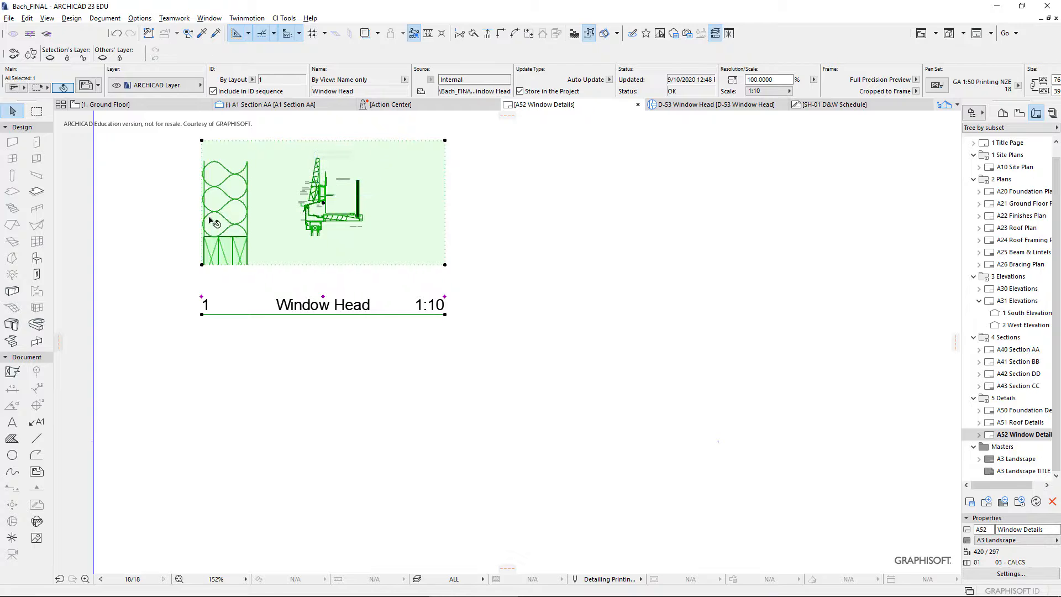
{"action": "left_click", "coordinate": [204, 219]}
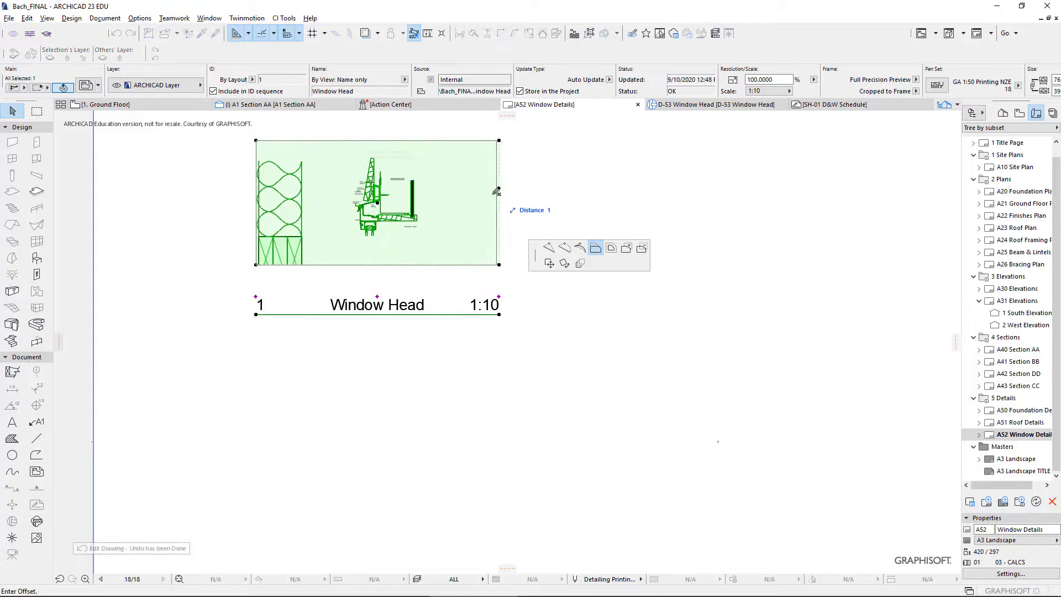
{"action": "left_click", "coordinate": [452, 190]}
{"action": "left_click", "coordinate": [256, 155]}
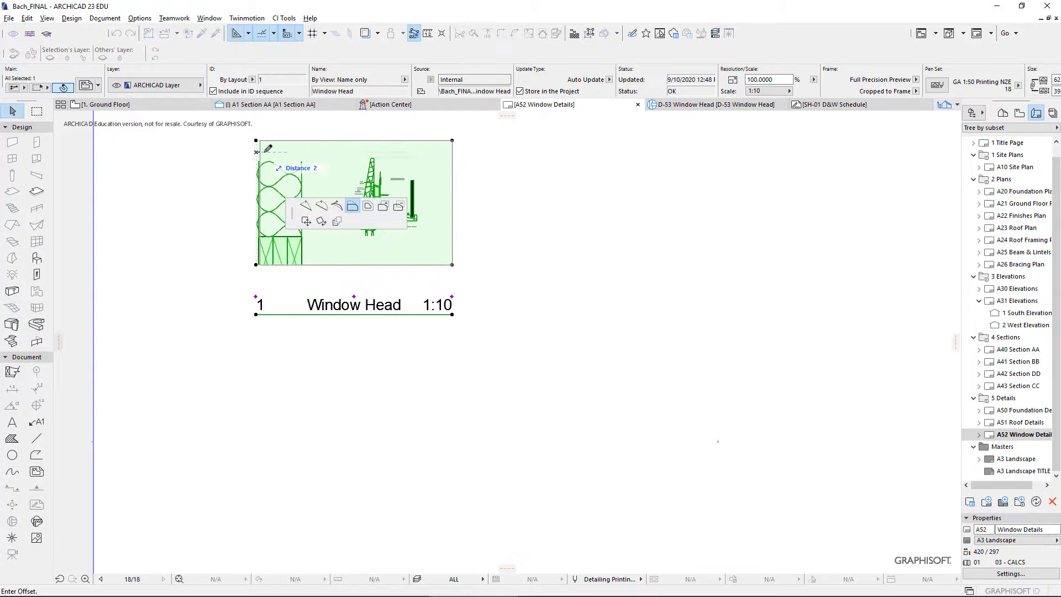
{"action": "left_click", "coordinate": [313, 237]}
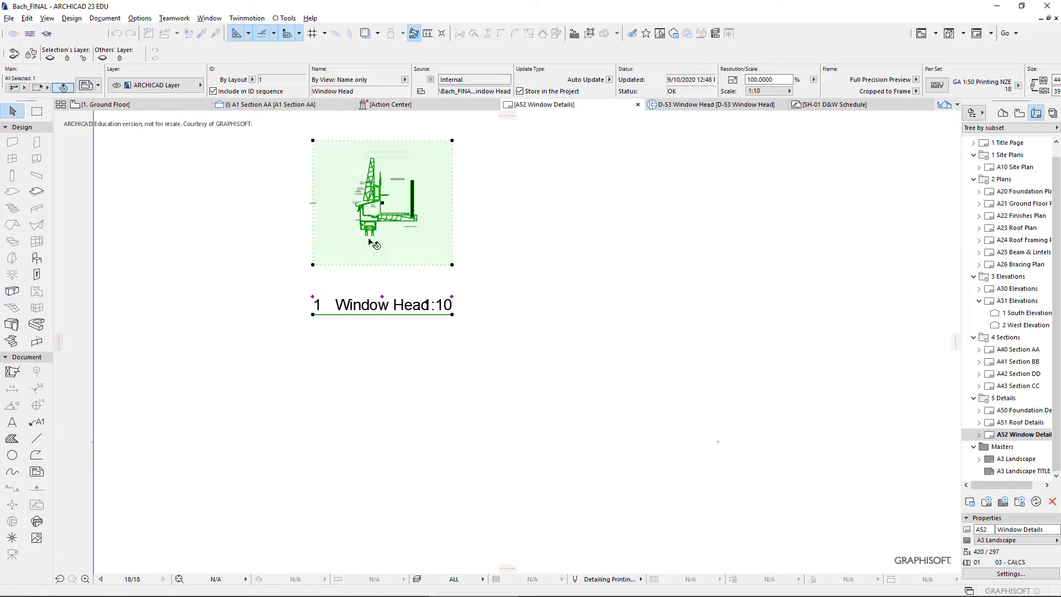
{"action": "left_click", "coordinate": [387, 264]}
{"action": "left_click", "coordinate": [387, 287]}
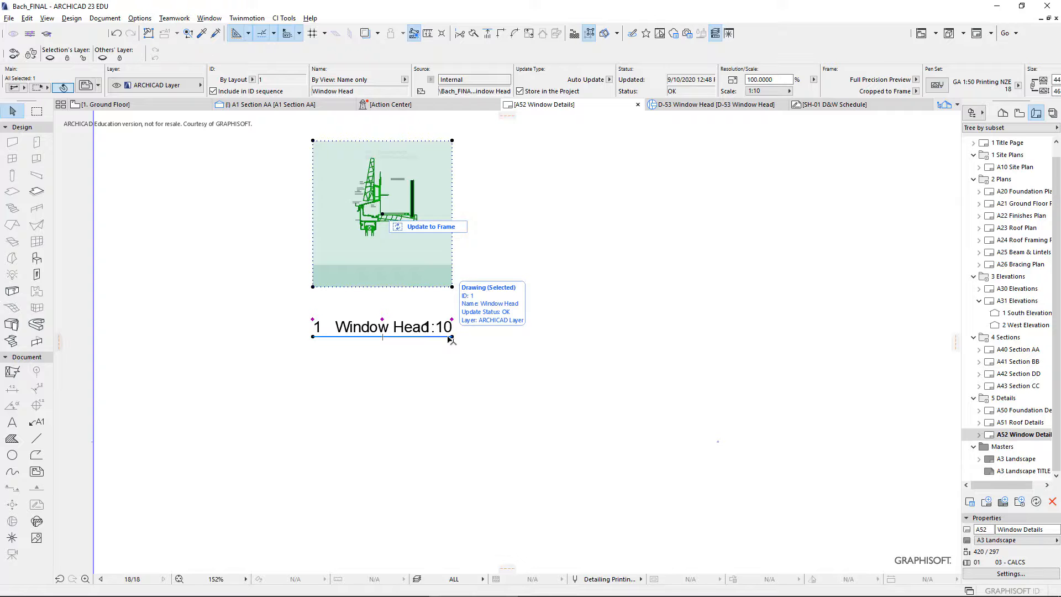
{"action": "right_click", "coordinate": [1015, 435]}
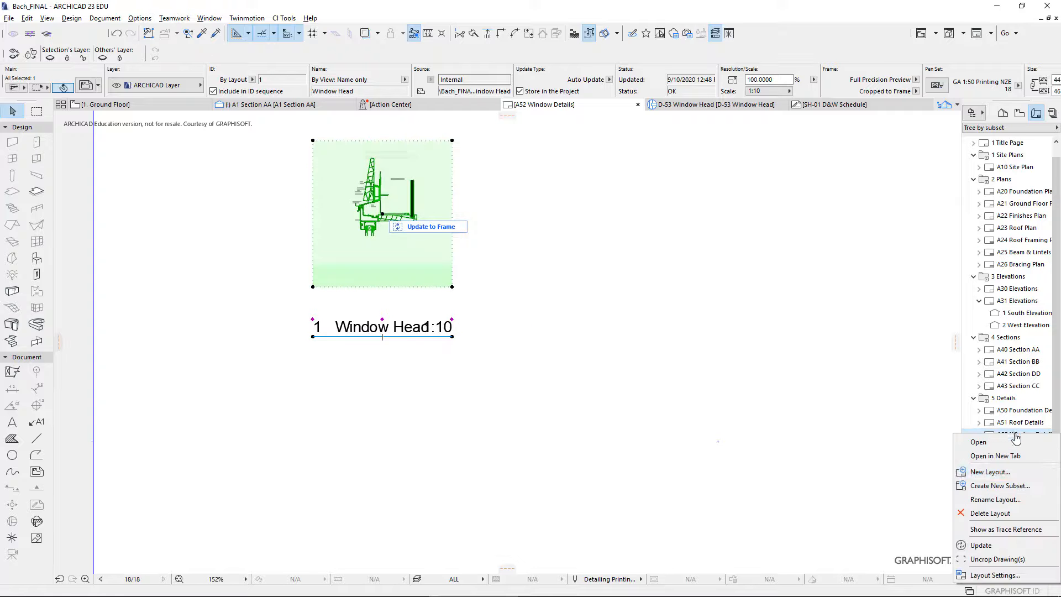
{"action": "left_click", "coordinate": [1015, 575]}
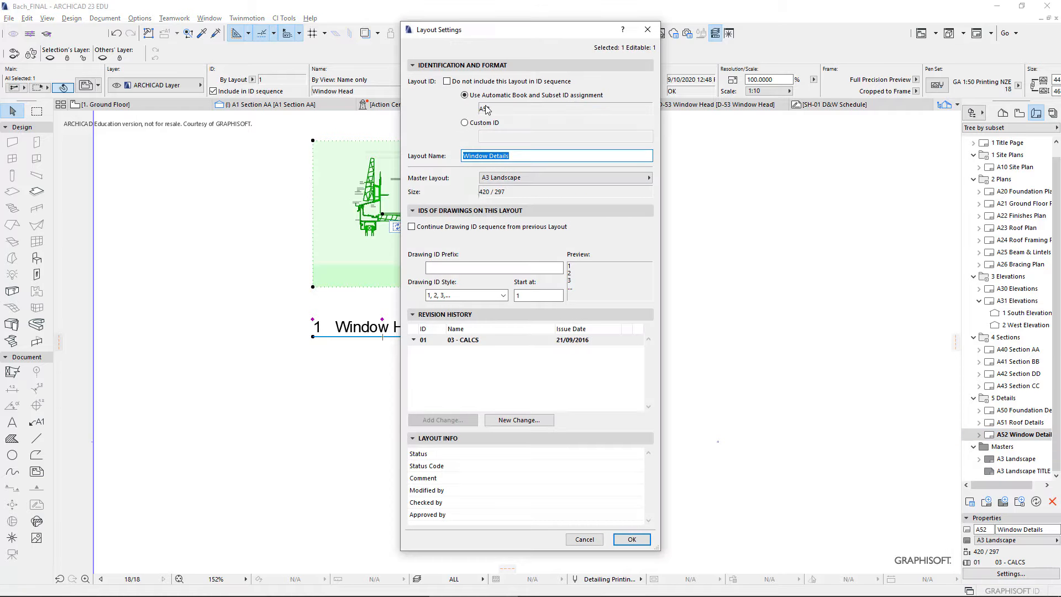
{"action": "key", "text": "Escape"}
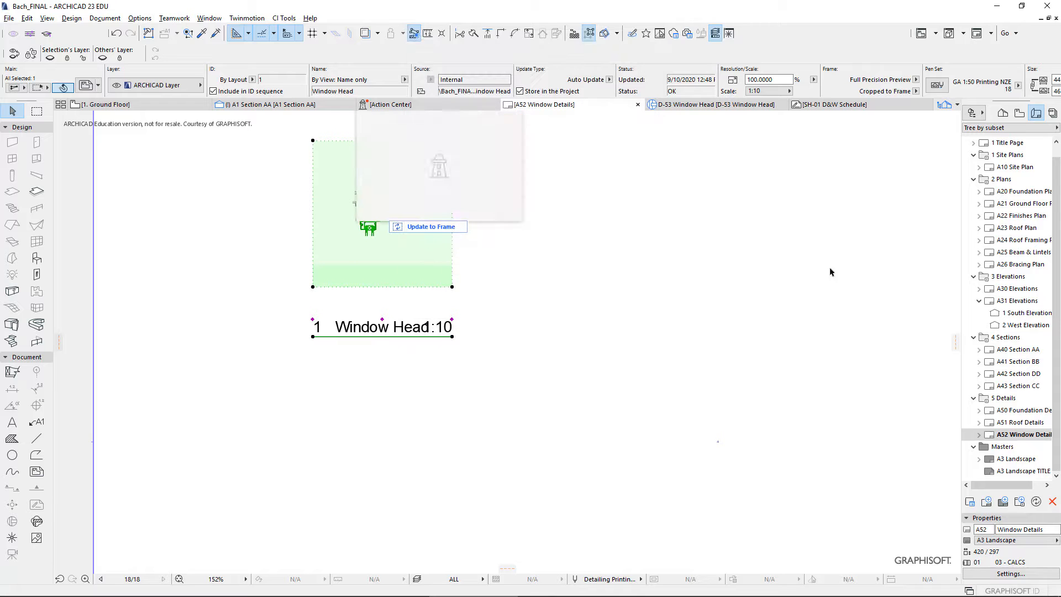
Step: Set the scale of the D-53 Window Head view to 1:5 in its view settings
{"action": "left_click", "coordinate": [1020, 113]}
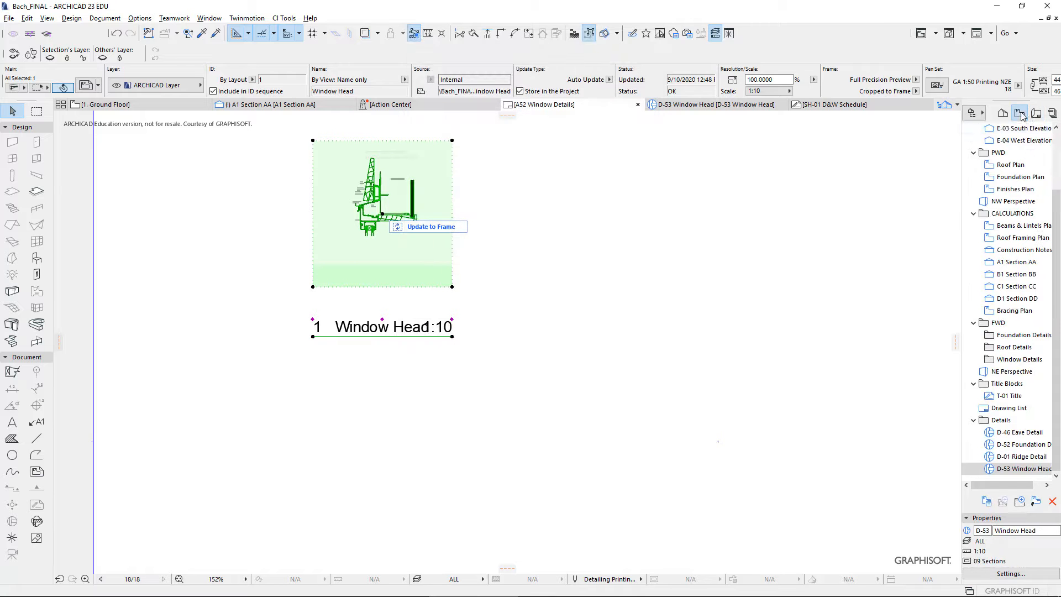
{"action": "left_click", "coordinate": [1014, 469]}
{"action": "right_click", "coordinate": [1015, 469]}
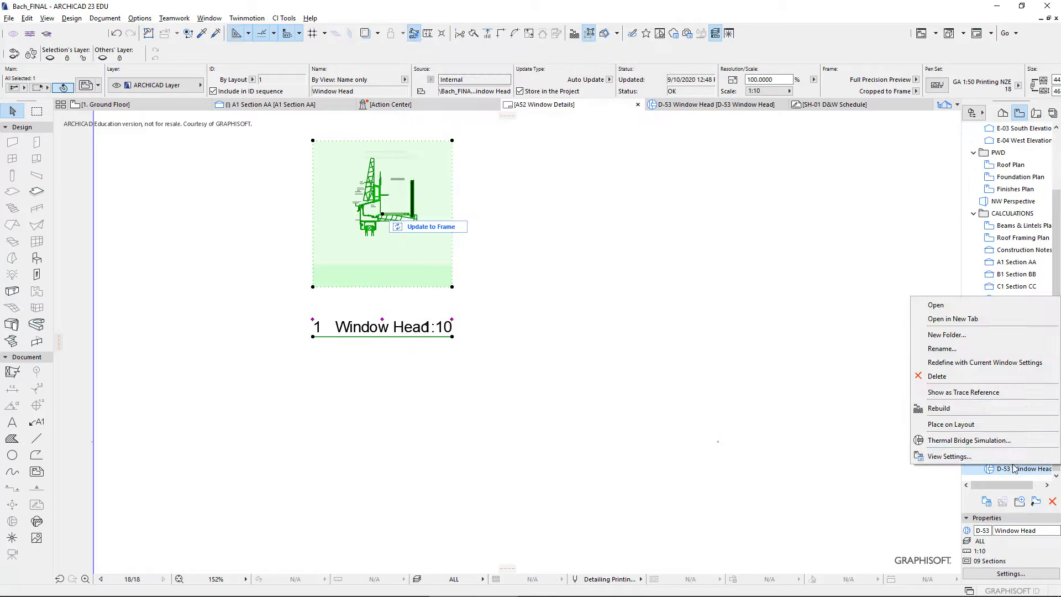
{"action": "left_click", "coordinate": [953, 460]}
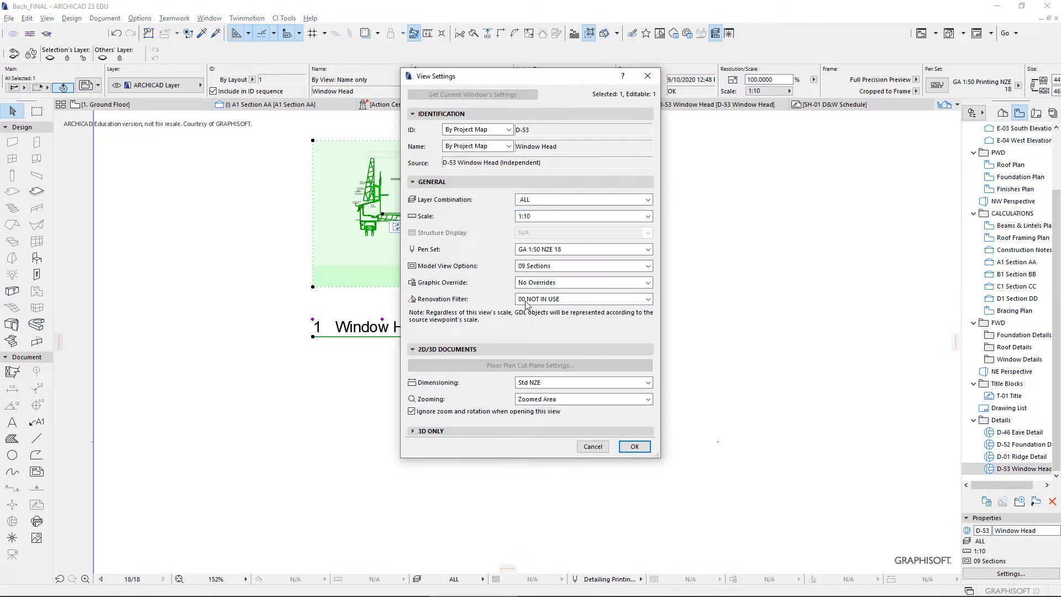
{"action": "left_click", "coordinate": [530, 217]}
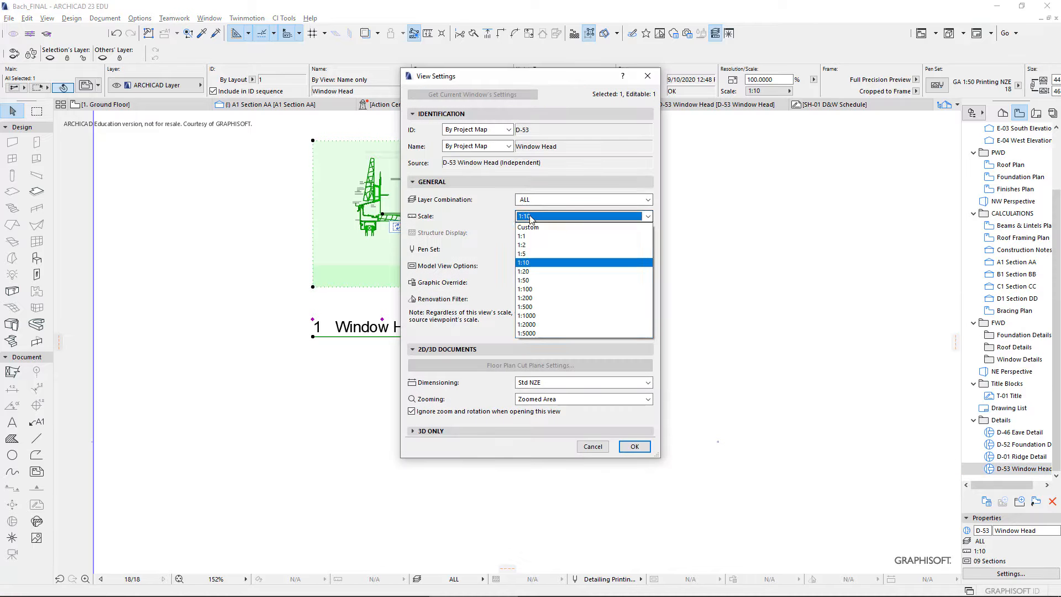
{"action": "left_click", "coordinate": [529, 254]}
{"action": "left_click", "coordinate": [635, 447]}
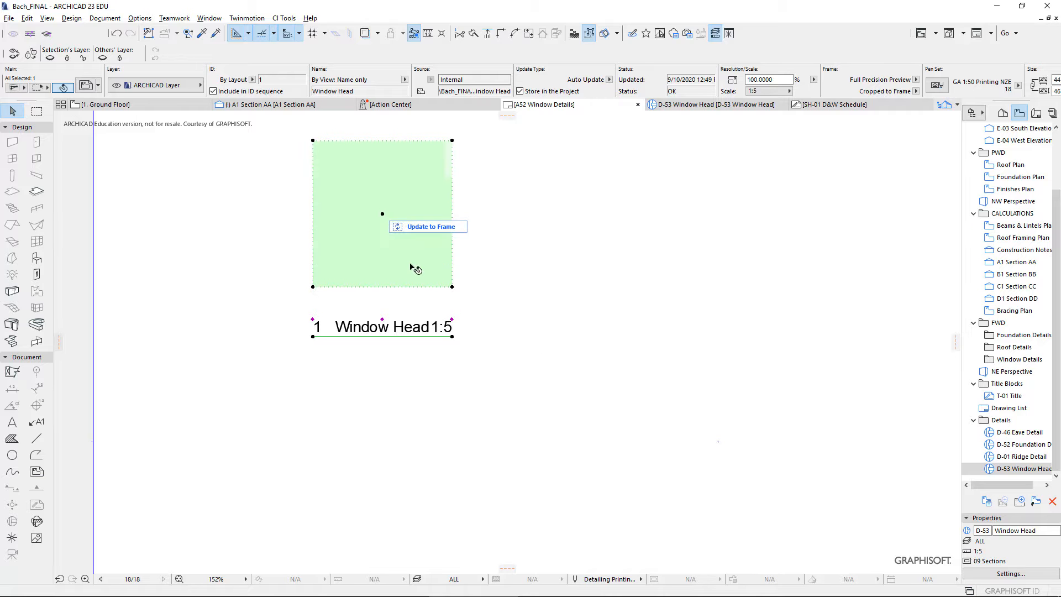
Step: Delete the cropped drawing and place the 1:5 Window Head view again near the sheet's upper-left corner, leaving it deselected
{"action": "key", "text": "Delete"}
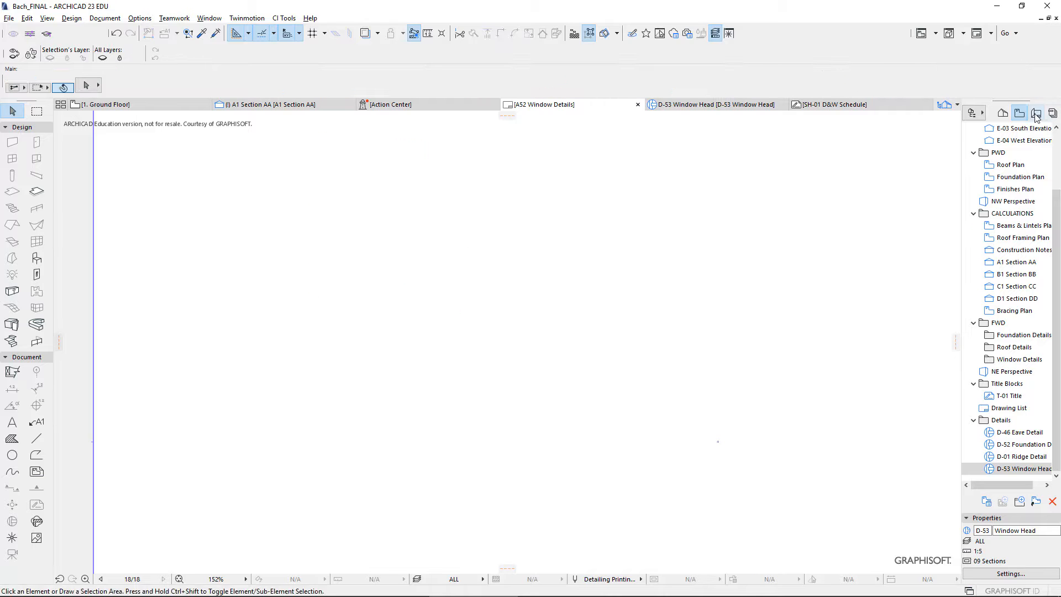
{"action": "left_click", "coordinate": [1036, 113]}
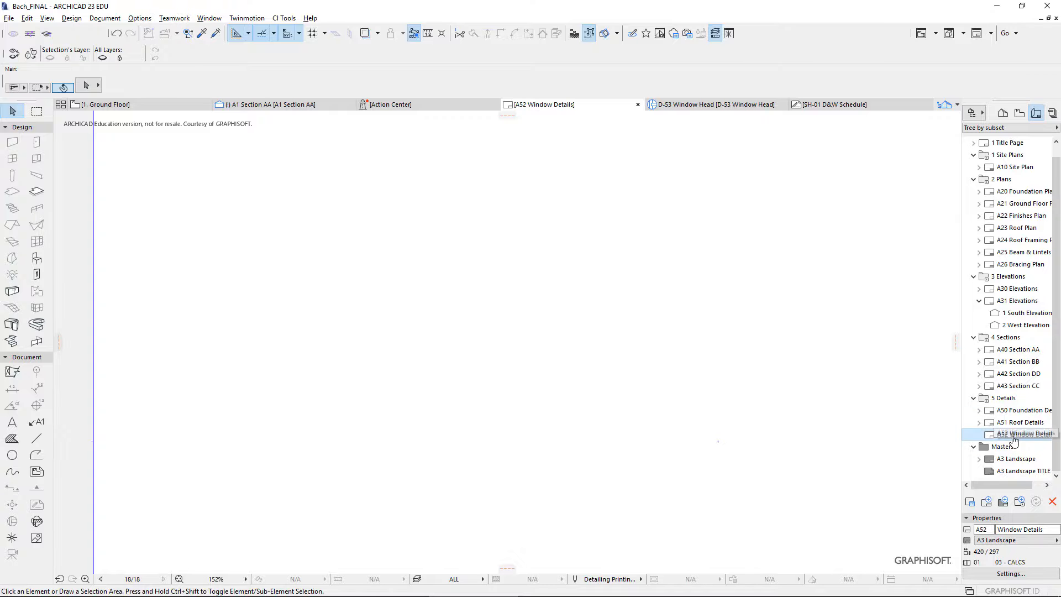
{"action": "left_click", "coordinate": [1019, 114]}
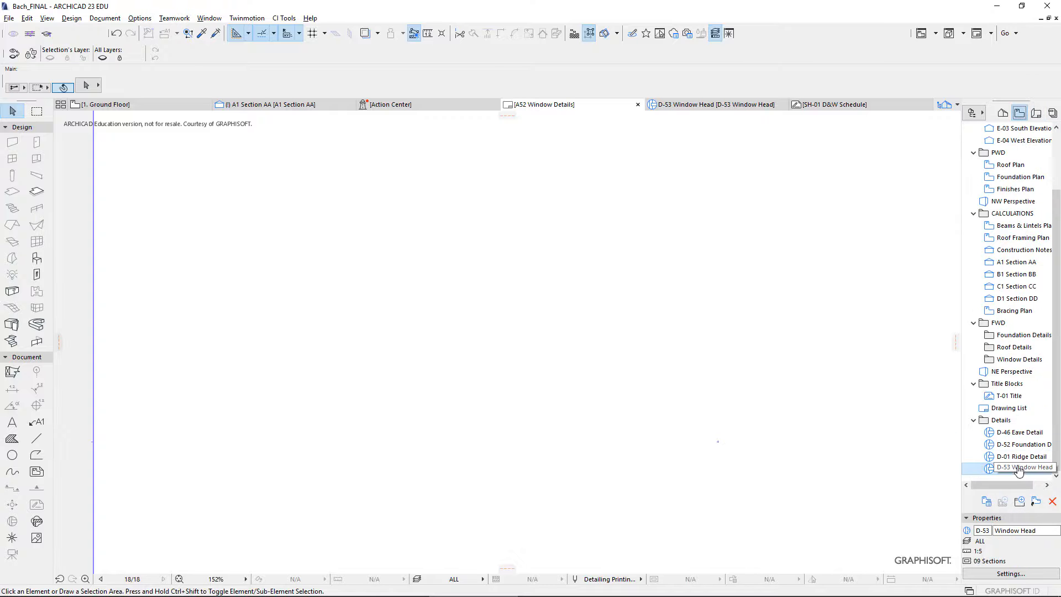
{"action": "mouse_move", "coordinate": [1019, 472]}
{"action": "left_mouse_down"}
{"action": "mouse_move", "coordinate": [505, 272]}
{"action": "mouse_move", "coordinate": [326, 279]}
{"action": "mouse_move", "coordinate": [381, 235]}
{"action": "mouse_move", "coordinate": [366, 232]}
{"action": "left_mouse_up"}
{"action": "scroll", "coordinate": [341, 280], "scroll_direction": "down", "scroll_amount": 2}
{"action": "left_click", "coordinate": [338, 279]}
{"action": "left_click", "coordinate": [366, 232]}
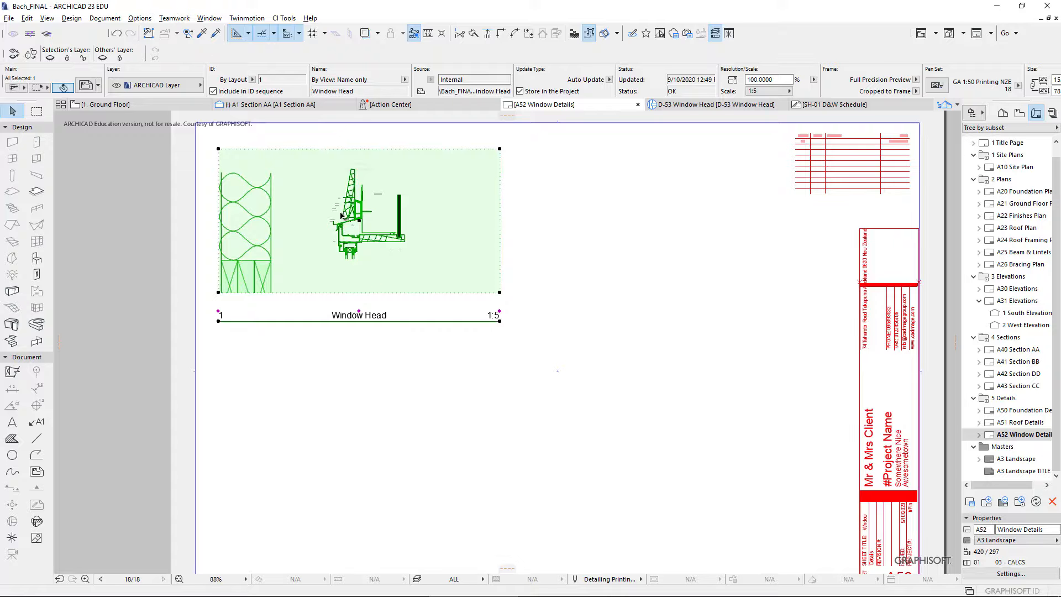
{"action": "scroll", "coordinate": [341, 215], "scroll_direction": "up", "scroll_amount": 3}
{"action": "scroll", "coordinate": [338, 216], "scroll_direction": "up", "scroll_amount": 3}
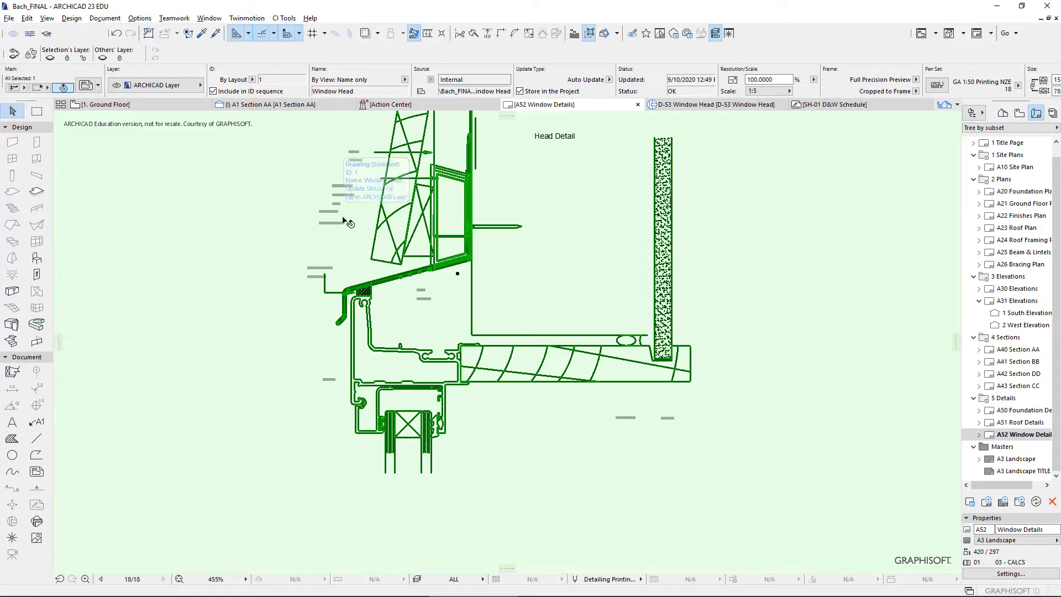
{"action": "scroll", "coordinate": [340, 219], "scroll_direction": "down", "scroll_amount": 6}
{"action": "scroll", "coordinate": [343, 219], "scroll_direction": "down", "scroll_amount": 1}
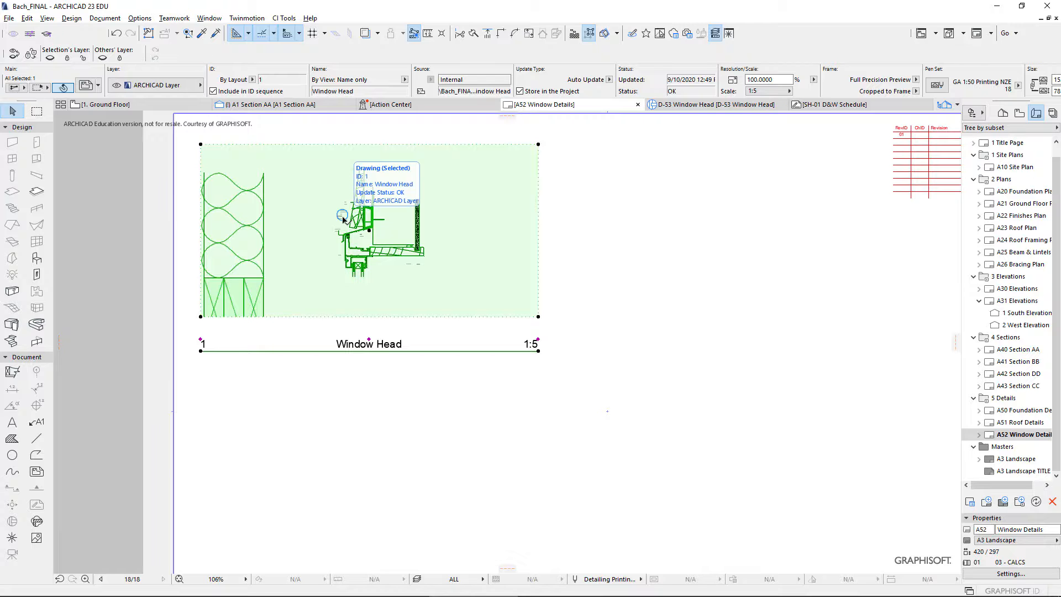
{"action": "left_click", "coordinate": [637, 204]}
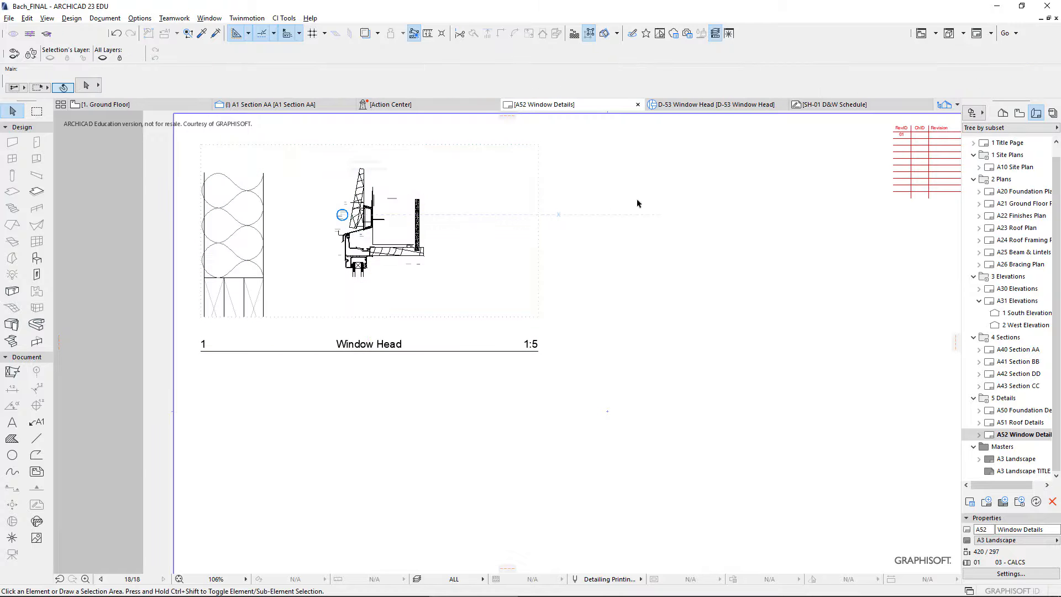
Step: Switch to the Altus details page in Chrome, open the Jamb Detail / Chair Frame PDF and save it to the Desktop
{"action": "key", "text": "alt+Tab"}
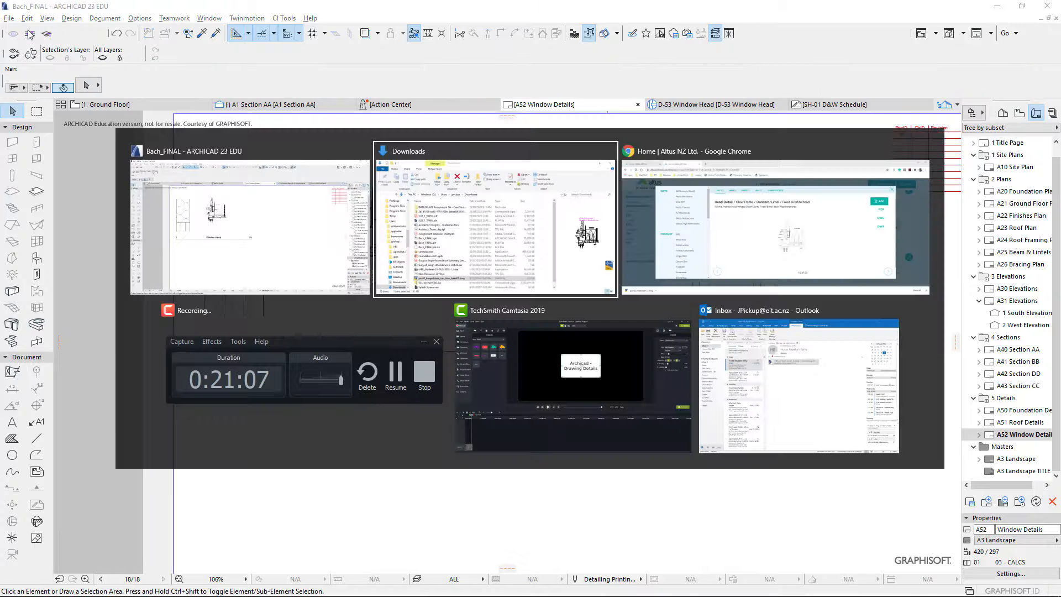
{"action": "key", "text": "alt+Tab"}
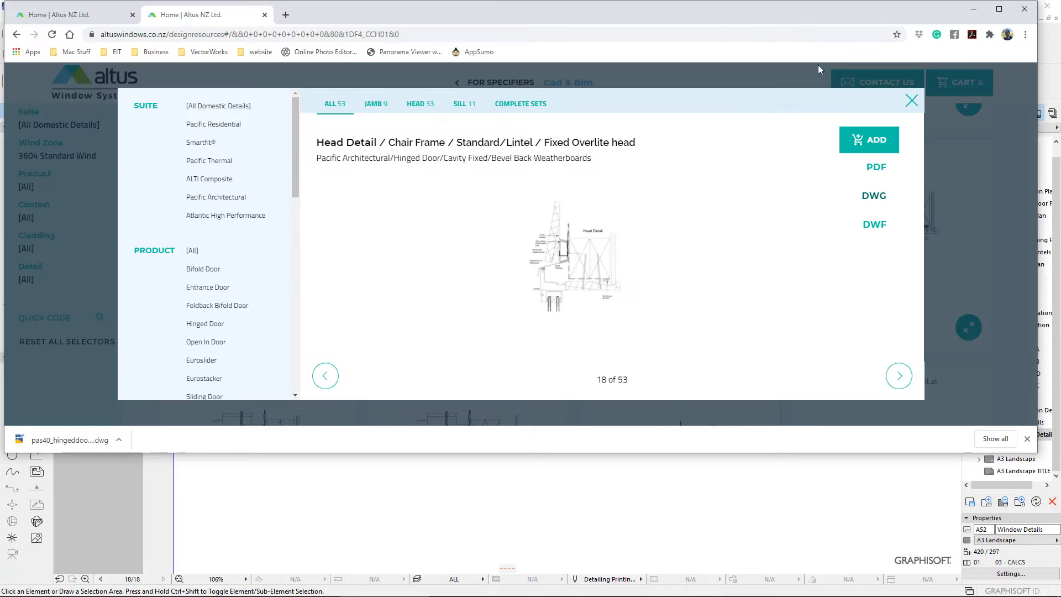
{"action": "left_click", "coordinate": [912, 100]}
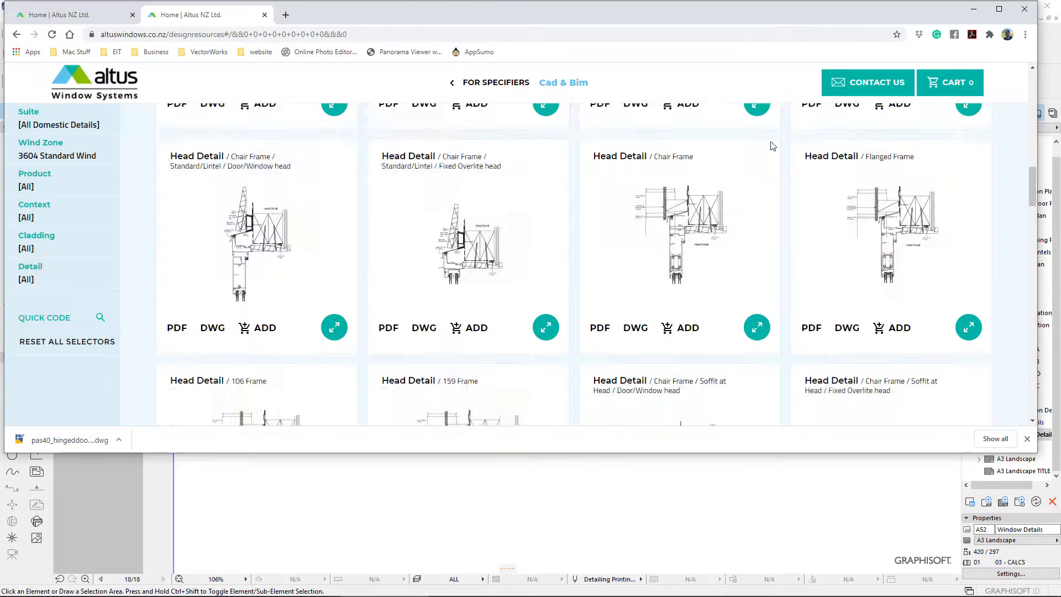
{"action": "scroll", "coordinate": [529, 243], "scroll_direction": "down", "scroll_amount": 2}
{"action": "scroll", "coordinate": [529, 243], "scroll_direction": "down", "scroll_amount": 6}
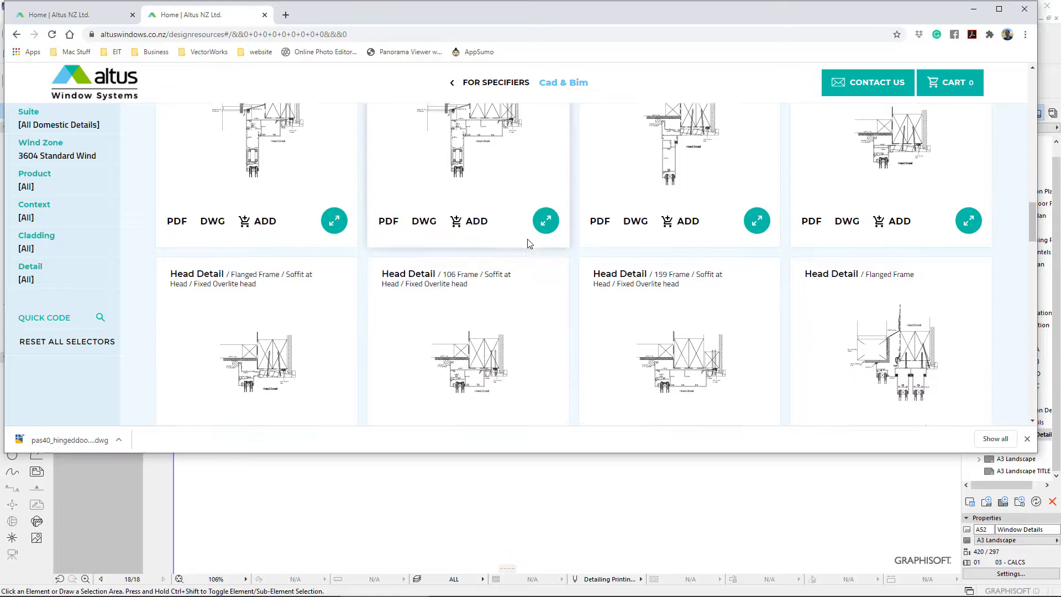
{"action": "scroll", "coordinate": [529, 244], "scroll_direction": "down", "scroll_amount": 5}
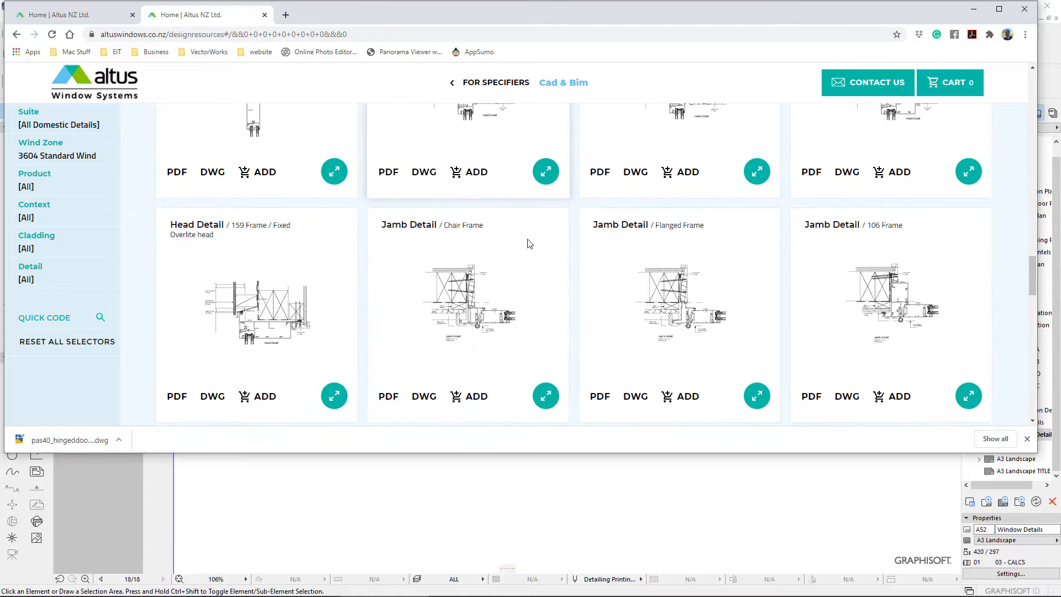
{"action": "scroll", "coordinate": [529, 244], "scroll_direction": "down", "scroll_amount": 2}
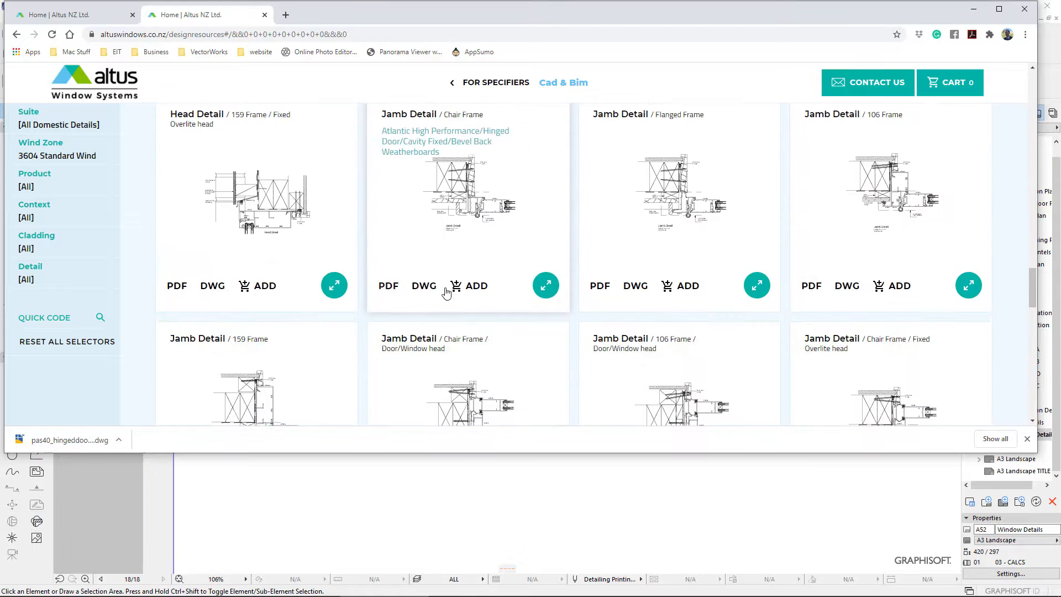
{"action": "left_click", "coordinate": [391, 292]}
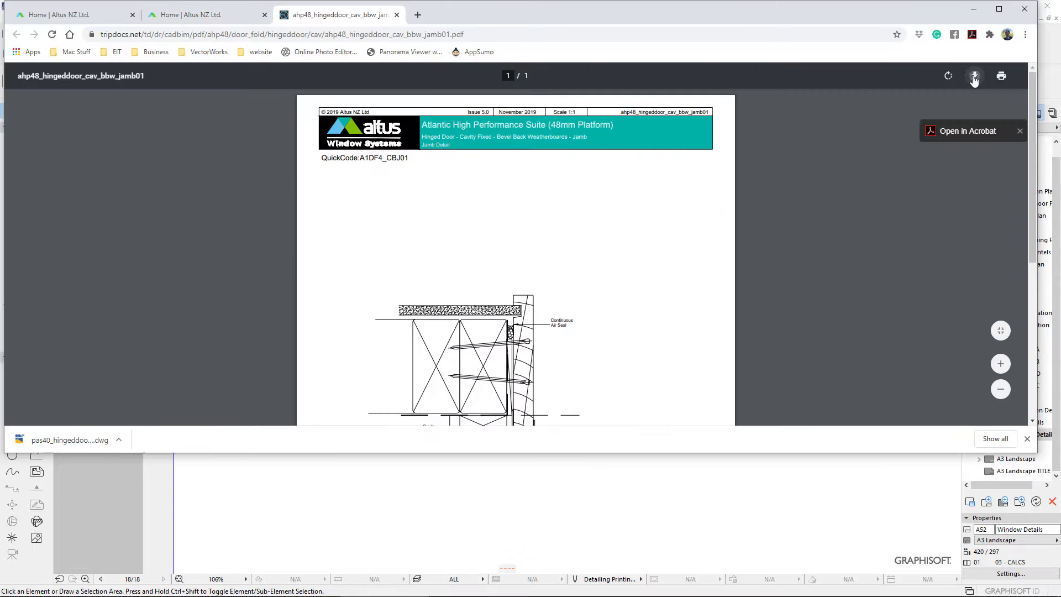
{"action": "left_click", "coordinate": [974, 77]}
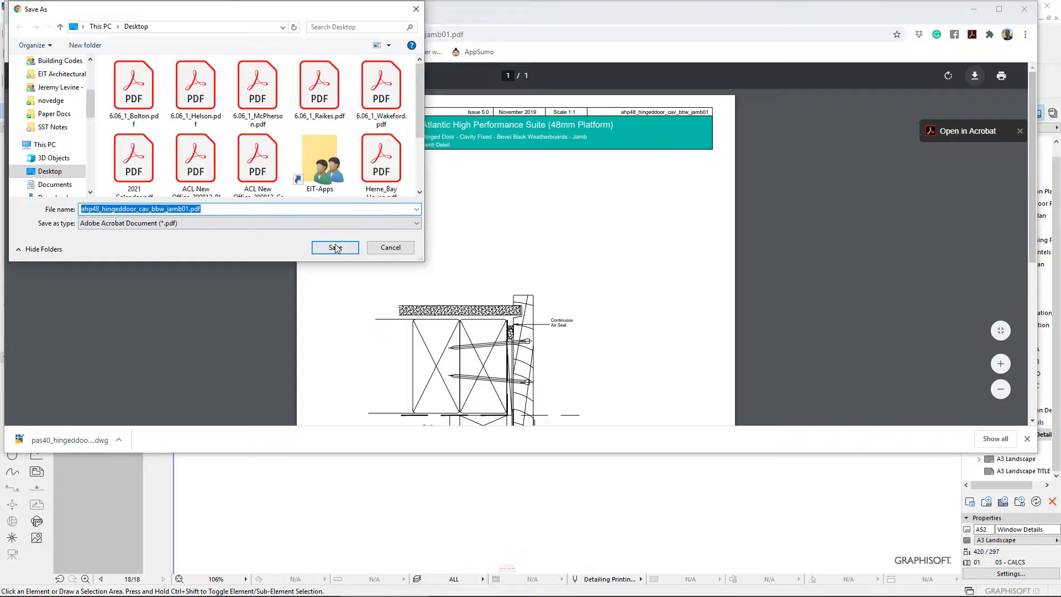
{"action": "left_click", "coordinate": [341, 250]}
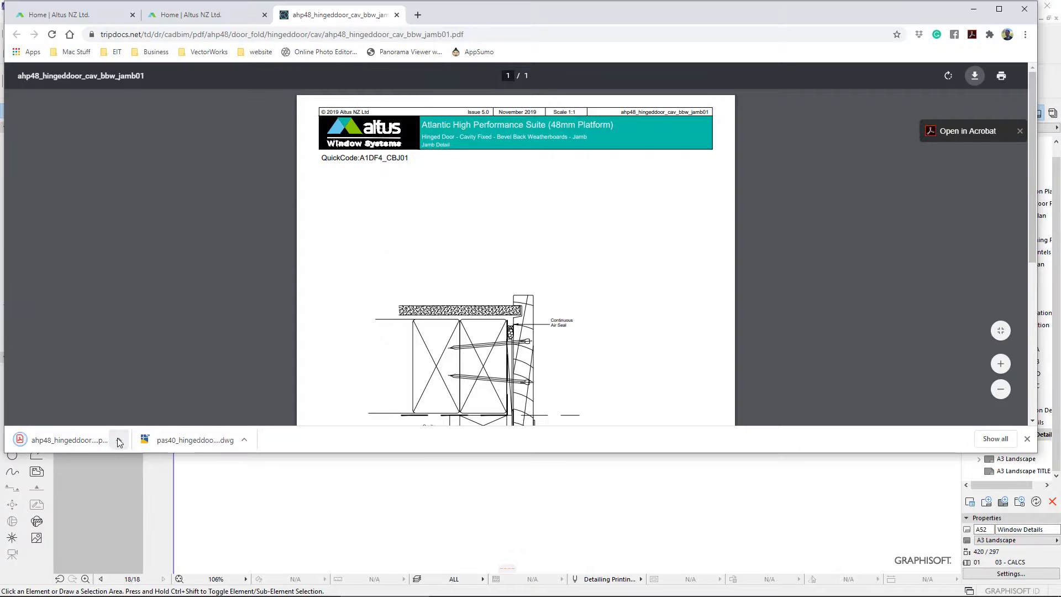
Step: Show the saved jamb PDF in its folder, place it on the A52 sheet and shift it right, away from the Window Head drawing
{"action": "left_click", "coordinate": [118, 440]}
{"action": "left_click", "coordinate": [143, 504]}
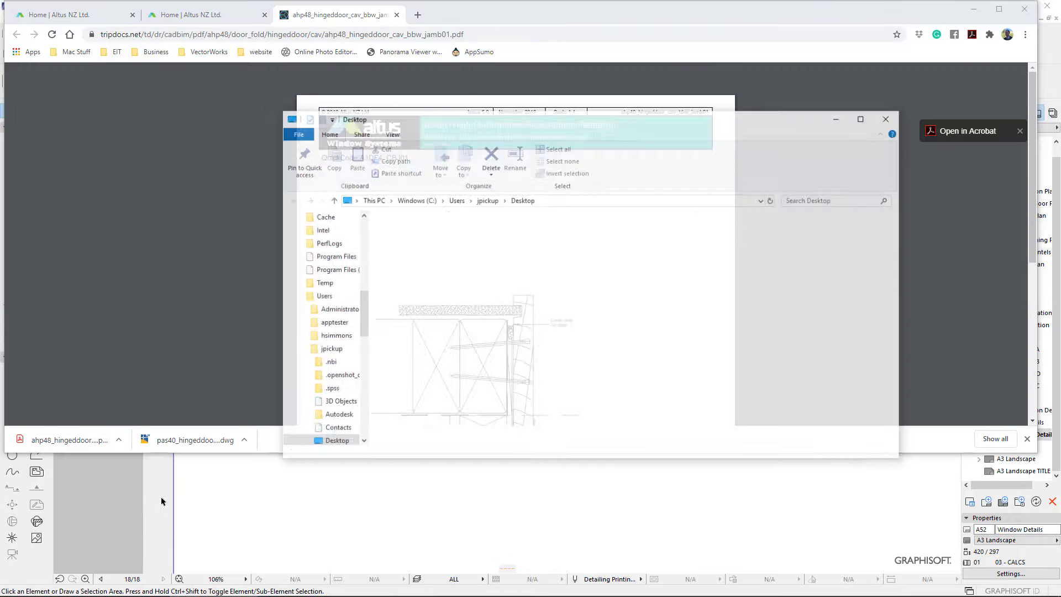
{"action": "left_click_drag", "start_coordinate": [406, 374], "coordinate": [473, 520]}
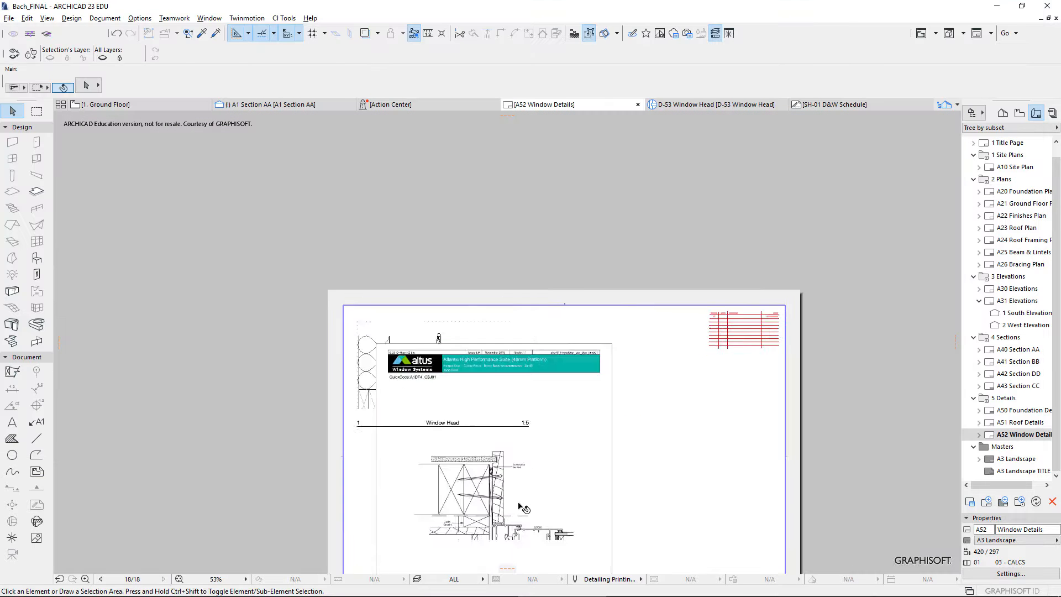
{"action": "left_click", "coordinate": [469, 479]}
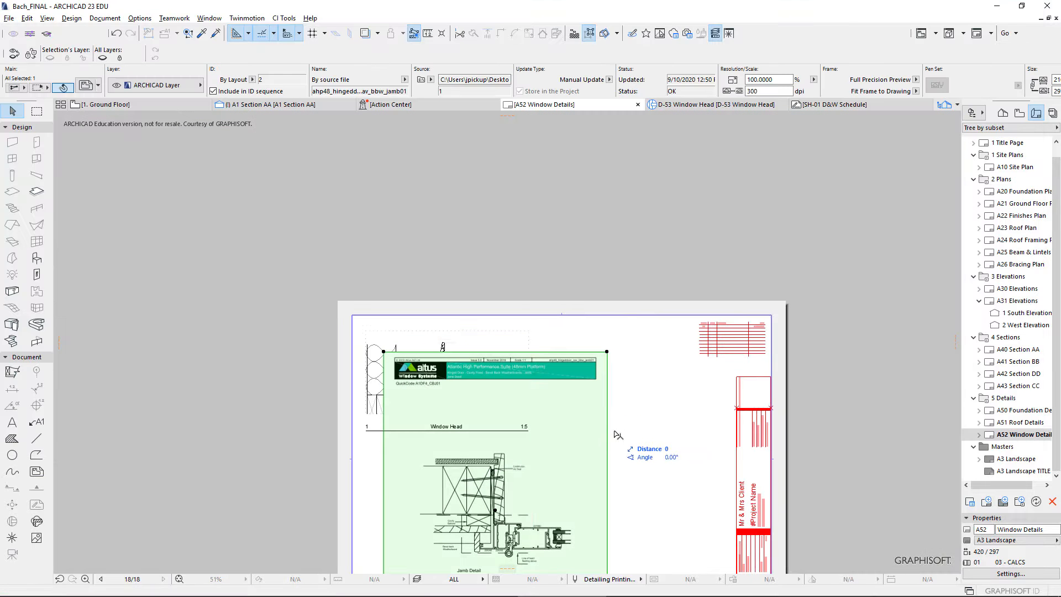
{"action": "mouse_move", "coordinate": [467, 480]}
{"action": "left_mouse_down"}
{"action": "mouse_move", "coordinate": [552, 433]}
{"action": "mouse_move", "coordinate": [574, 447]}
{"action": "left_mouse_up"}
{"action": "middle_click_drag", "start_coordinate": [576, 448], "coordinate": [302, 284]}
Step: Crop the placed jamb PDF's left, bottom and top edges in around the jamb detail, excluding the Altus header and footer
{"action": "left_click", "coordinate": [287, 276]}
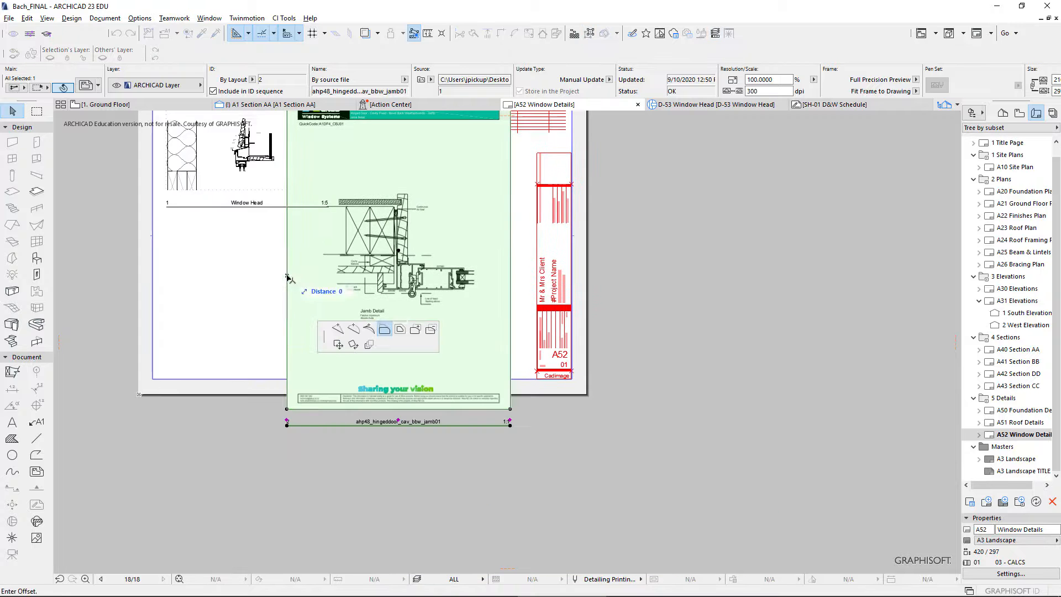
{"action": "left_click", "coordinate": [315, 286]}
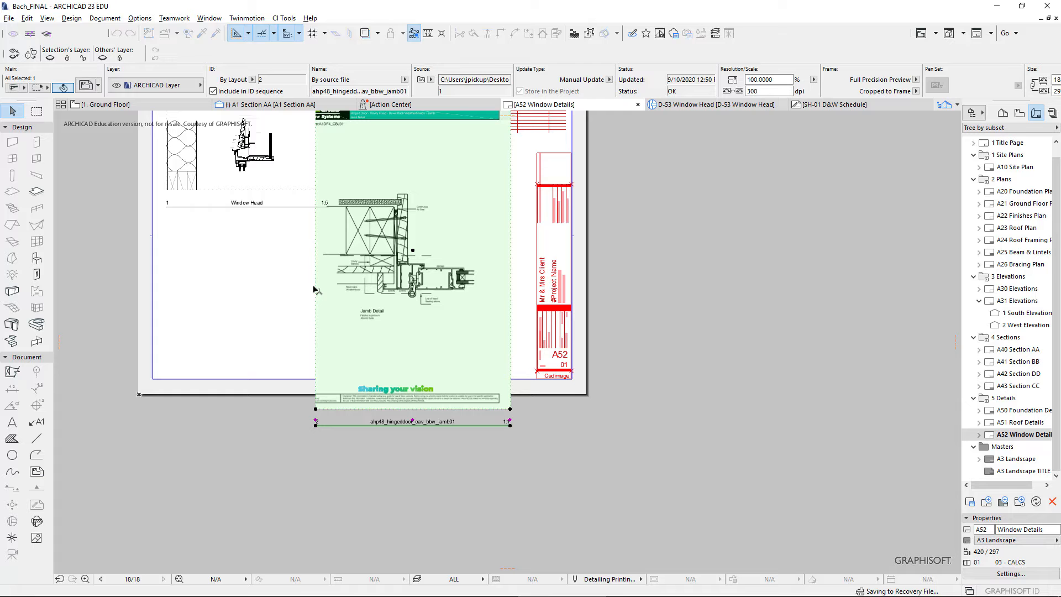
{"action": "left_click", "coordinate": [372, 409]}
{"action": "left_click", "coordinate": [412, 334]}
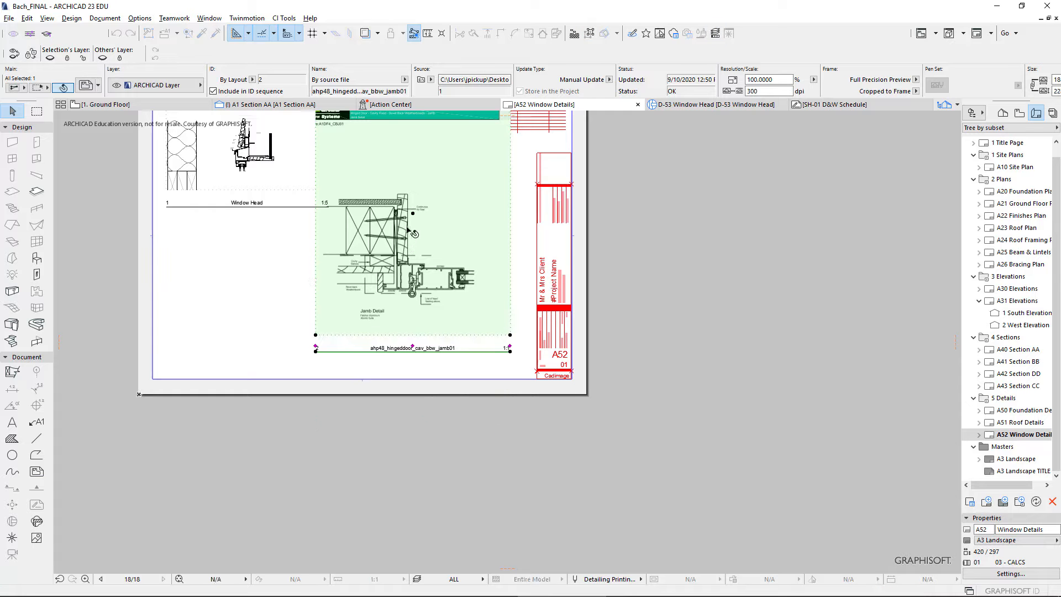
{"action": "middle_click_drag", "start_coordinate": [409, 232], "coordinate": [419, 337]}
{"action": "left_click", "coordinate": [420, 197]}
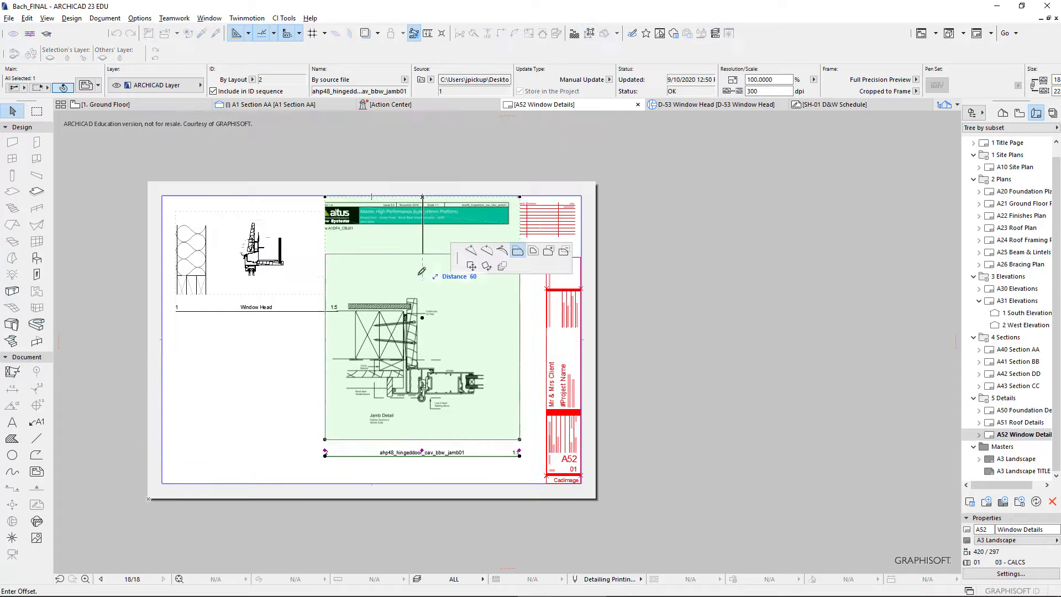
{"action": "left_click", "coordinate": [467, 250]}
{"action": "left_click", "coordinate": [497, 285]}
Step: Crop the jamb drawing's right edge inward and move the drawing up about 65 mm, level with the Window Head drawing
{"action": "left_click", "coordinate": [516, 356]}
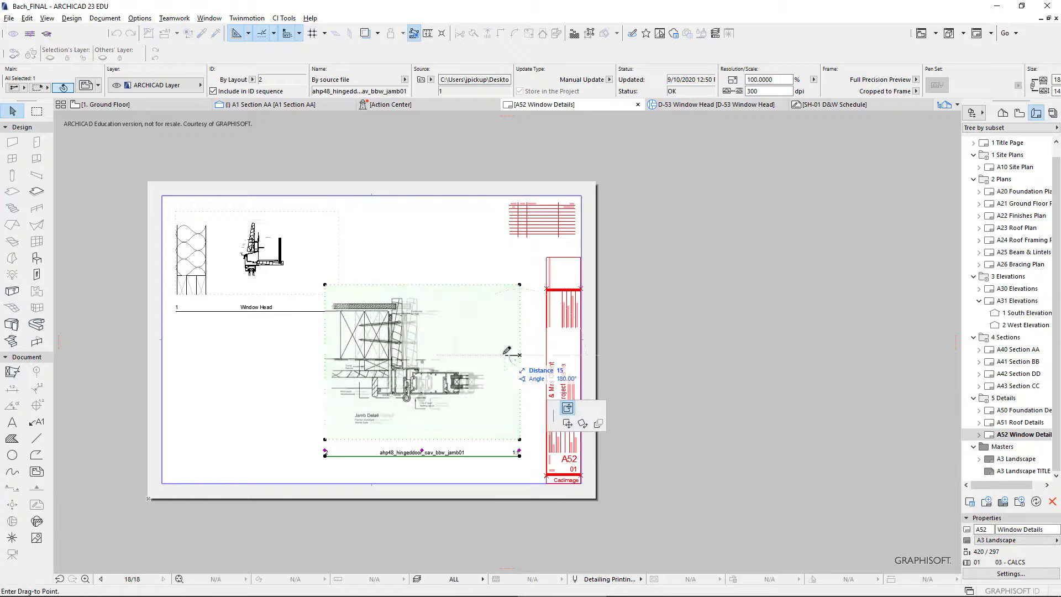
{"action": "key", "text": "Escape"}
{"action": "left_click", "coordinate": [523, 343]}
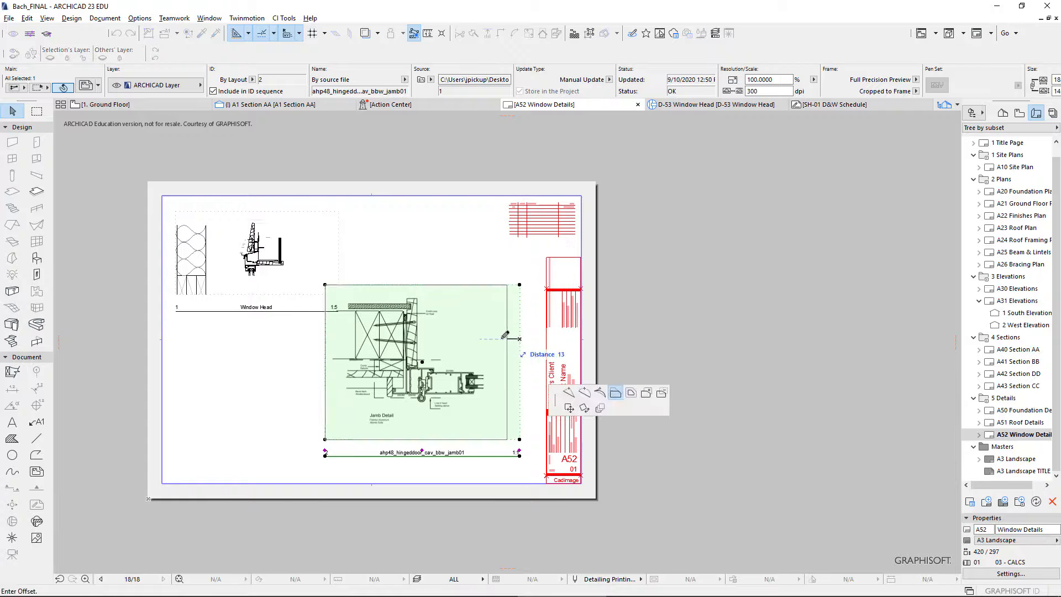
{"action": "left_click", "coordinate": [495, 345]}
{"action": "left_click", "coordinate": [417, 359]}
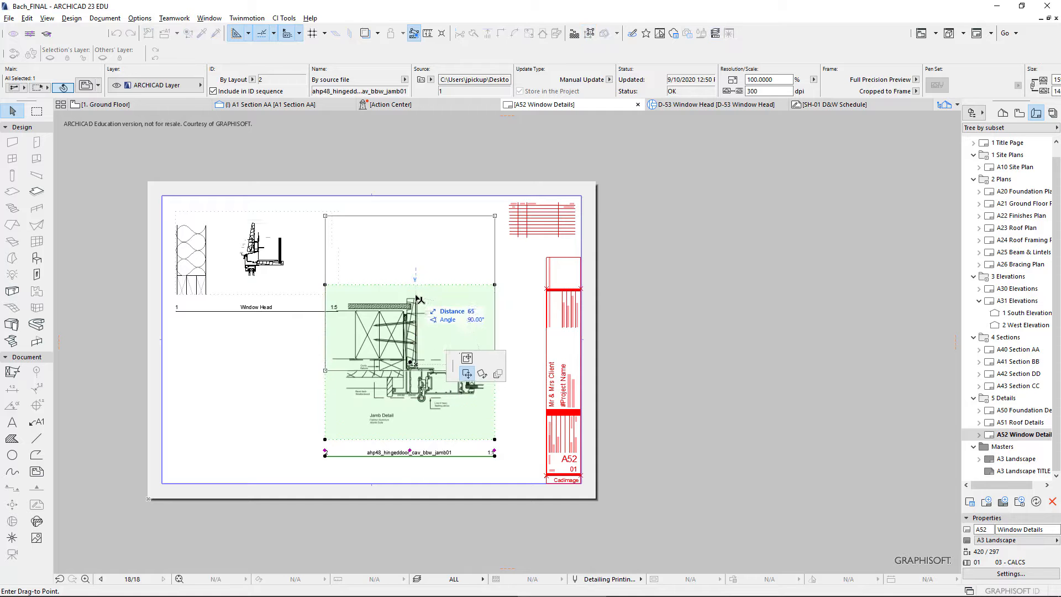
{"action": "left_click", "coordinate": [418, 289]}
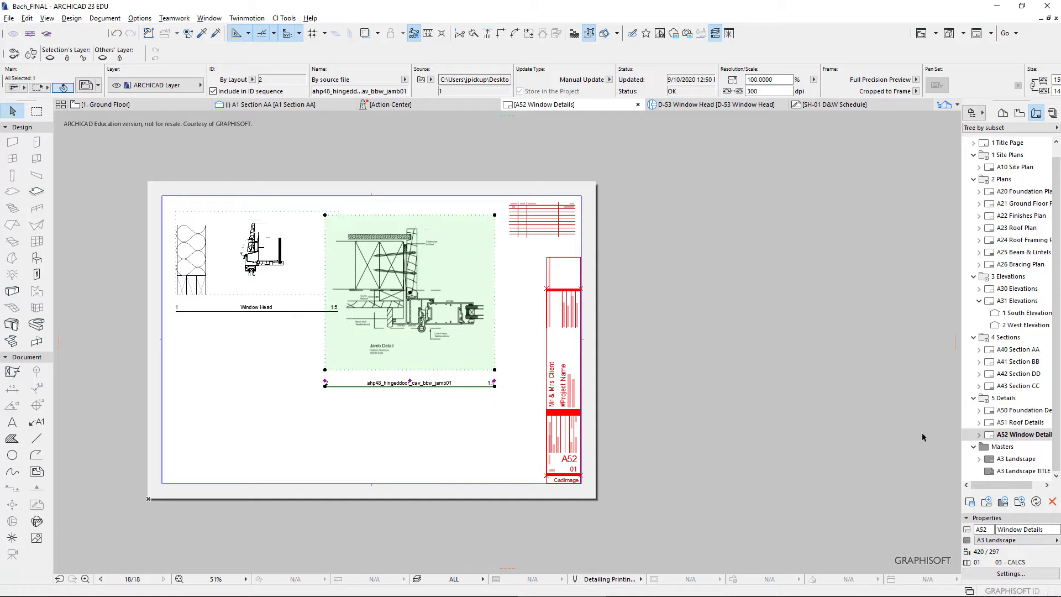
Step: Create a new independent detail with reference ID D-54 and the name Window Jamb
{"action": "left_click", "coordinate": [1020, 113]}
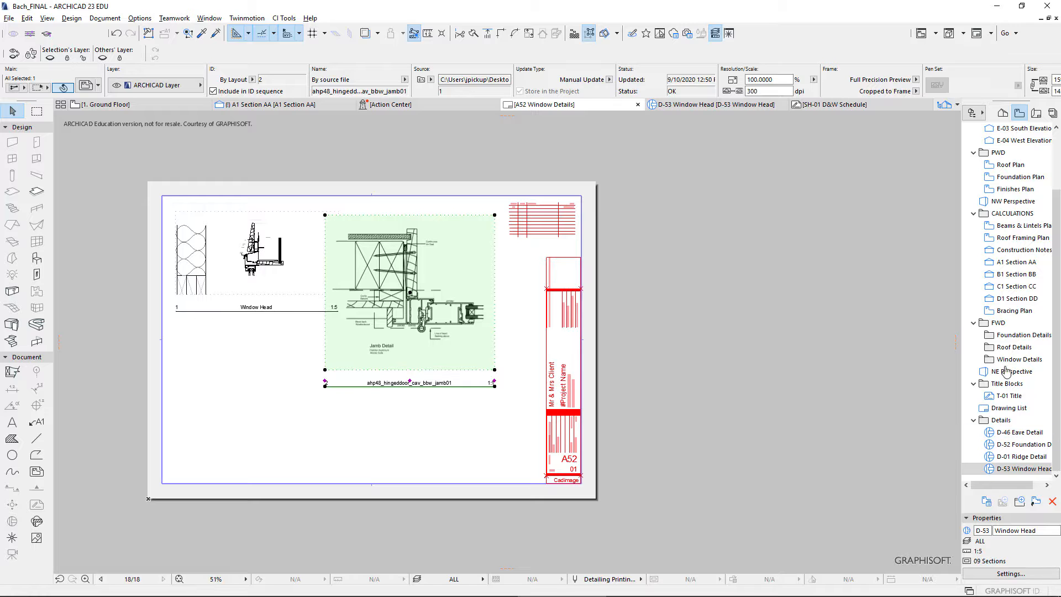
{"action": "left_click", "coordinate": [1003, 113]}
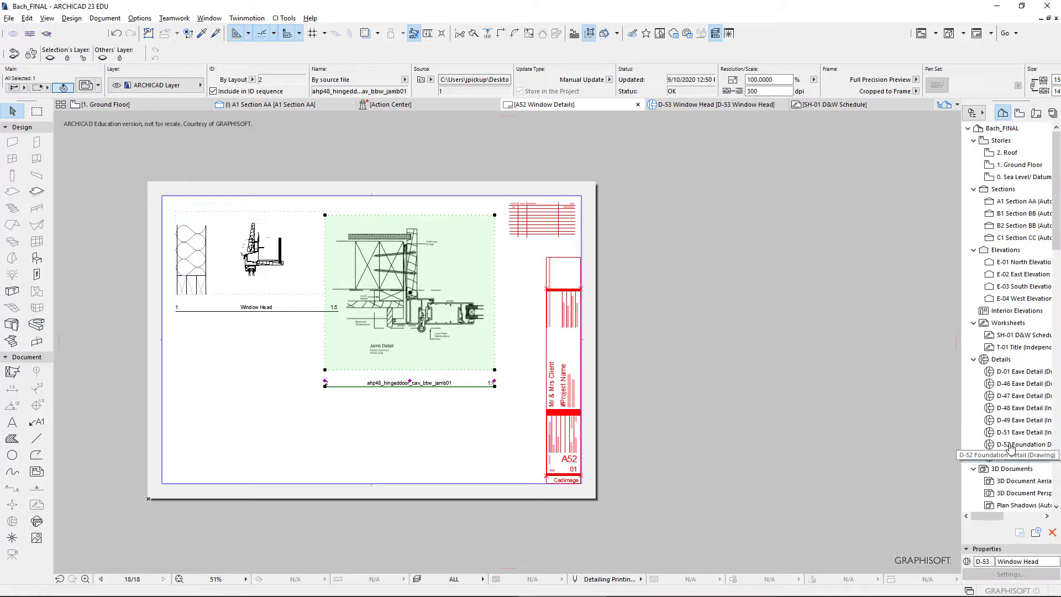
{"action": "right_click", "coordinate": [1001, 360]}
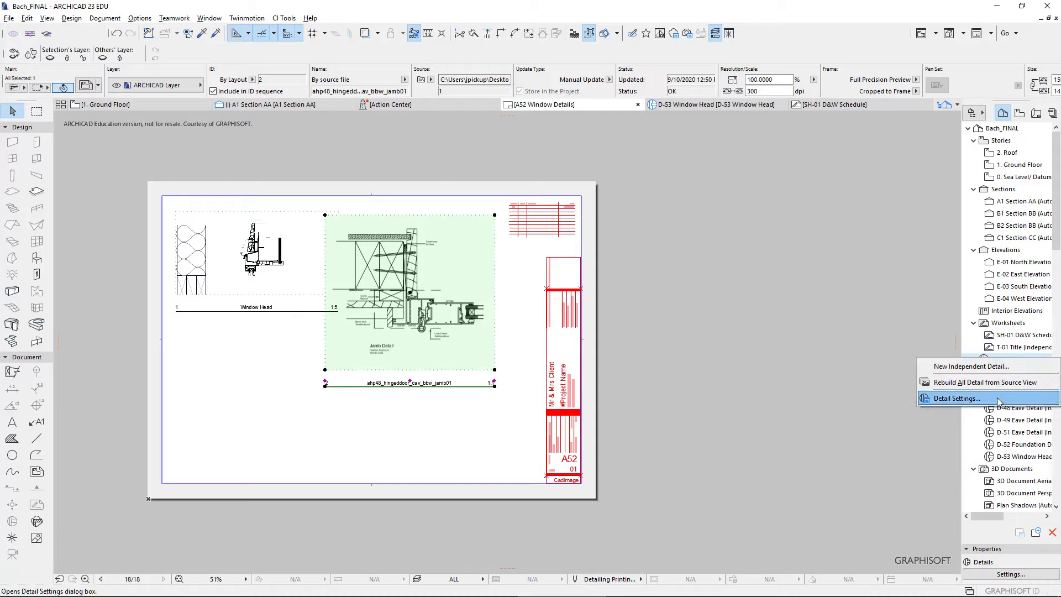
{"action": "left_click", "coordinate": [998, 367]}
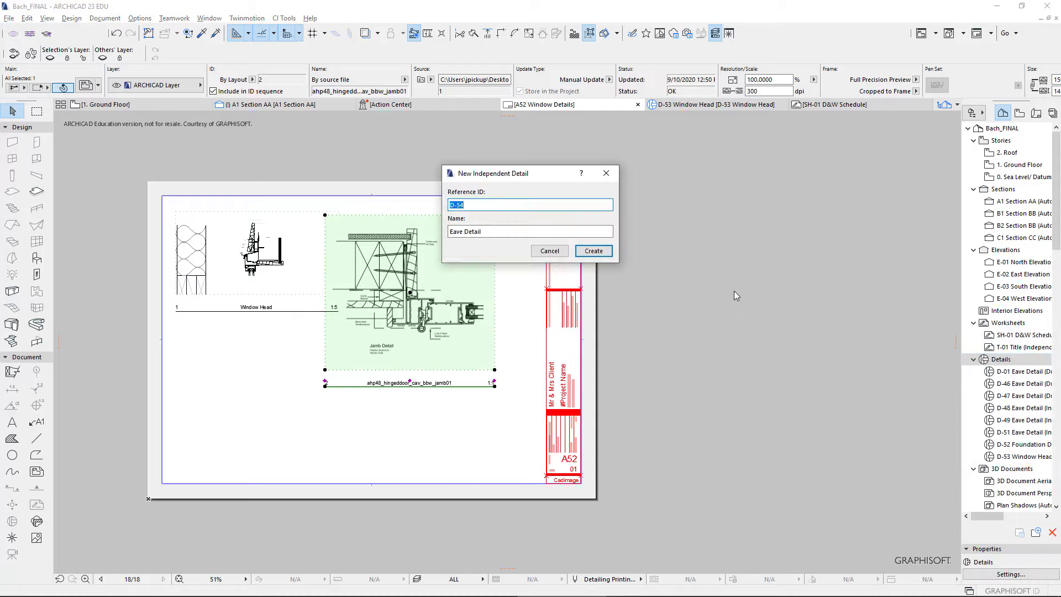
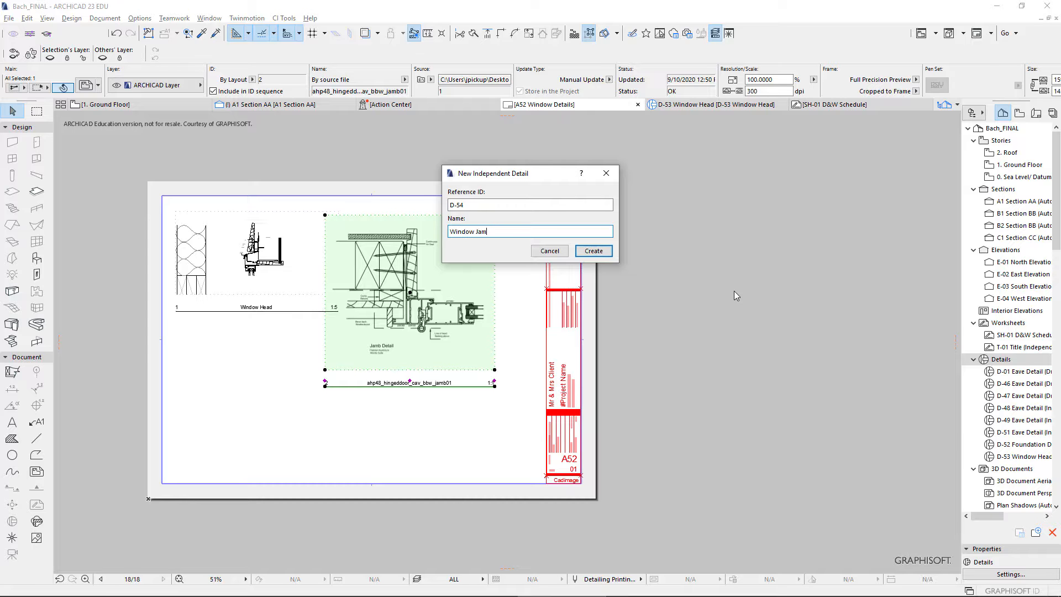
{"action": "key", "text": "Return"}
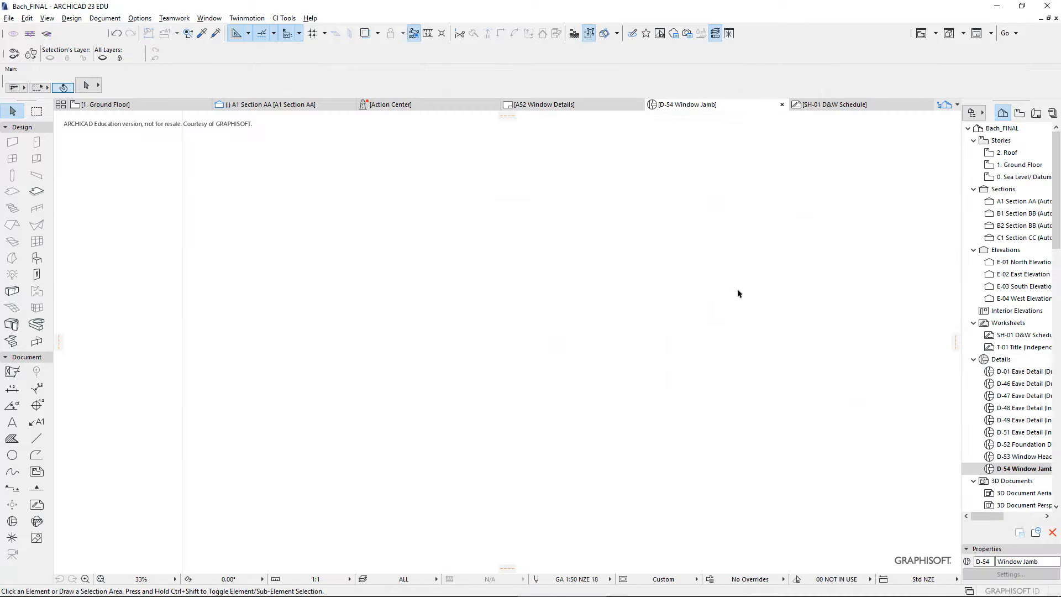
Step: Switch to the Desktop folder window and place ahp48_hingeddoor_cav_bbw_jamb01.pdf in the empty D-54 Window Jamb detail, leaving it deselected
{"action": "key", "text": "alt+Tab"}
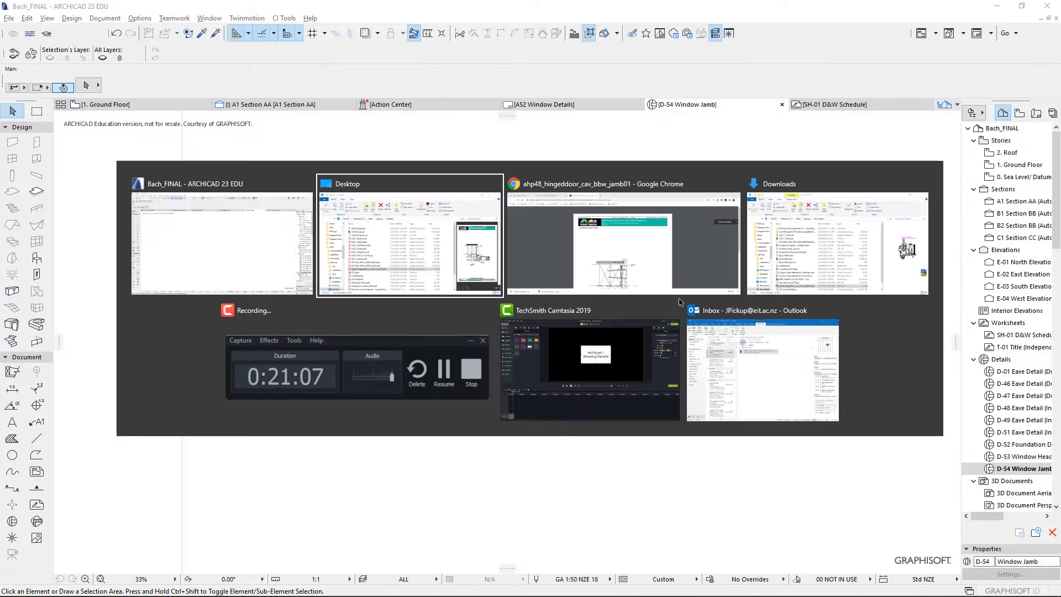
{"action": "key", "text": "Tab"}
{"action": "key", "text": "Tab"}
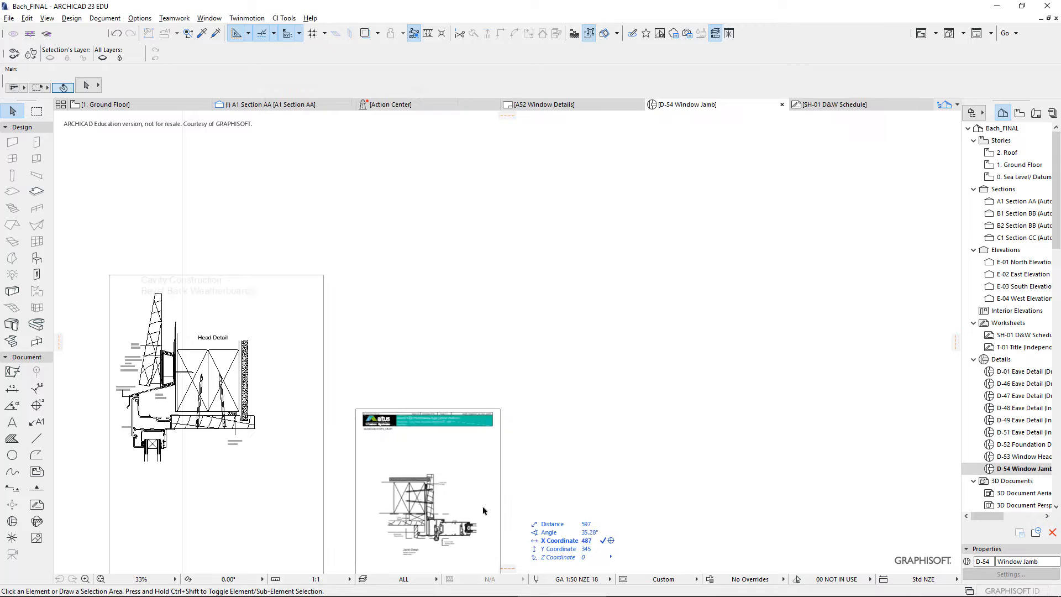
{"action": "mouse_move", "coordinate": [417, 500]}
{"action": "left_mouse_down"}
{"action": "mouse_move", "coordinate": [473, 327]}
{"action": "mouse_move", "coordinate": [366, 327]}
{"action": "left_mouse_up"}
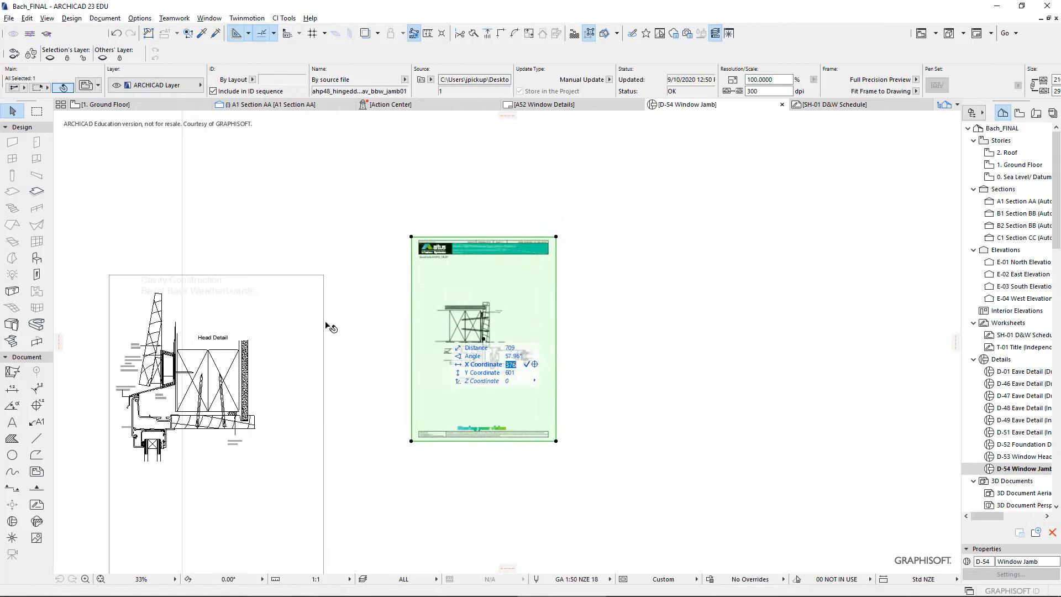
{"action": "key", "text": "Escape"}
{"action": "key", "text": "Escape"}
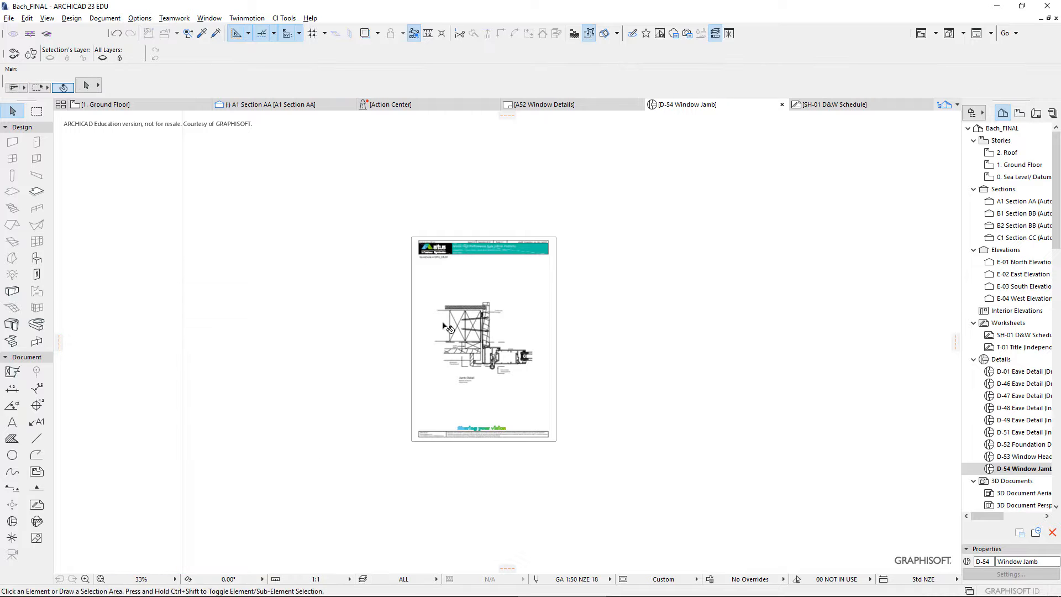
Step: Crop the left and top edges of the jamb PDF in the D-54 detail inward, excluding the Altus header
{"action": "scroll", "coordinate": [445, 326], "scroll_direction": "up", "scroll_amount": 4}
{"action": "left_click", "coordinate": [485, 337]}
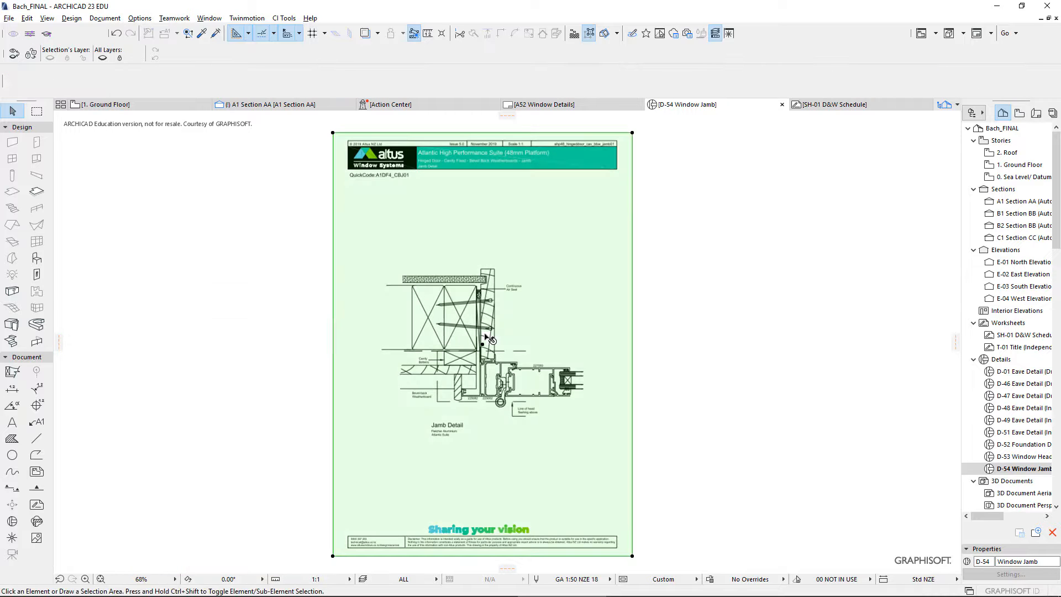
{"action": "left_click", "coordinate": [336, 324]}
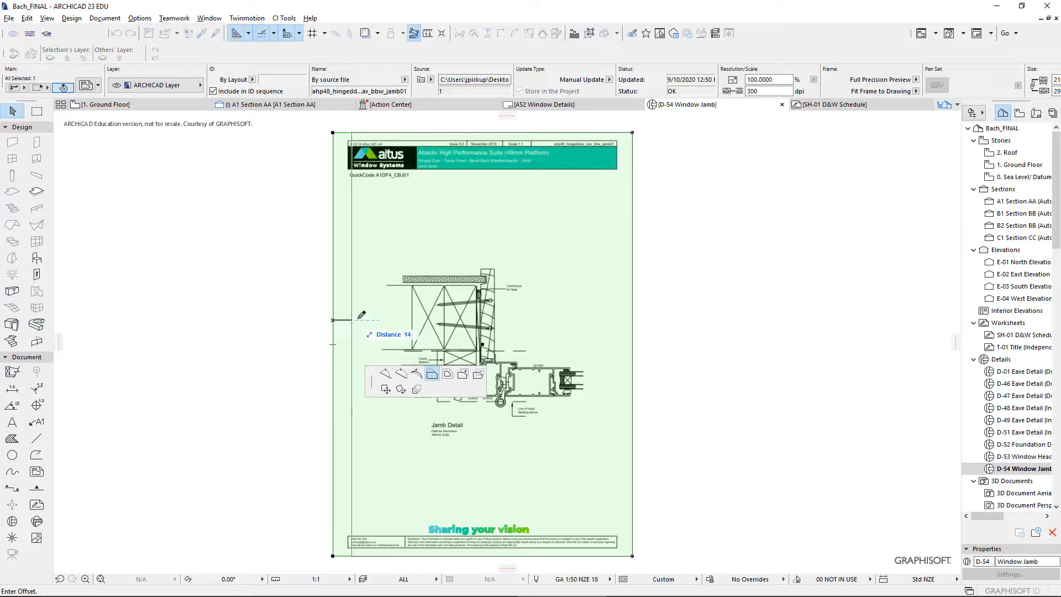
{"action": "left_click", "coordinate": [375, 314]}
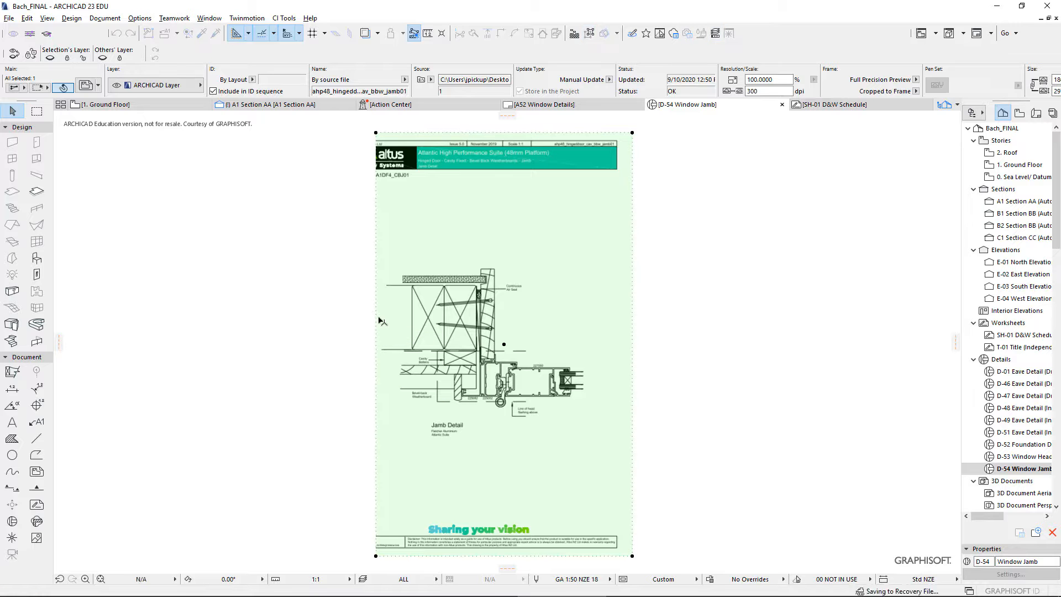
{"action": "left_click", "coordinate": [501, 135]}
{"action": "left_click", "coordinate": [502, 257]}
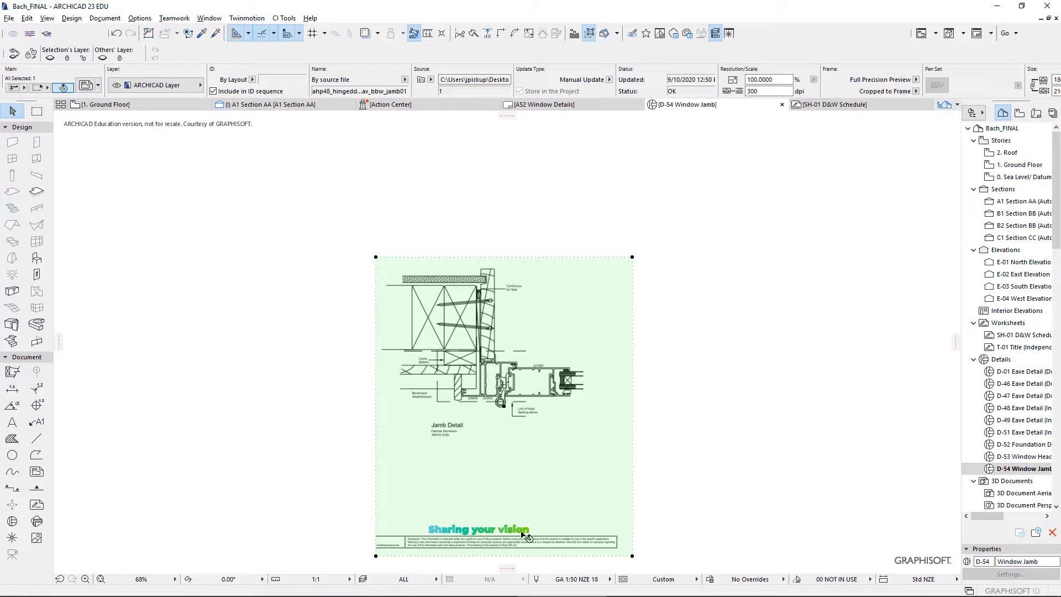
Step: Crop the jamb PDF's bottom and right edges in around the detail linework, excluding the Jamb Detail title and the footer
{"action": "left_click", "coordinate": [514, 556]}
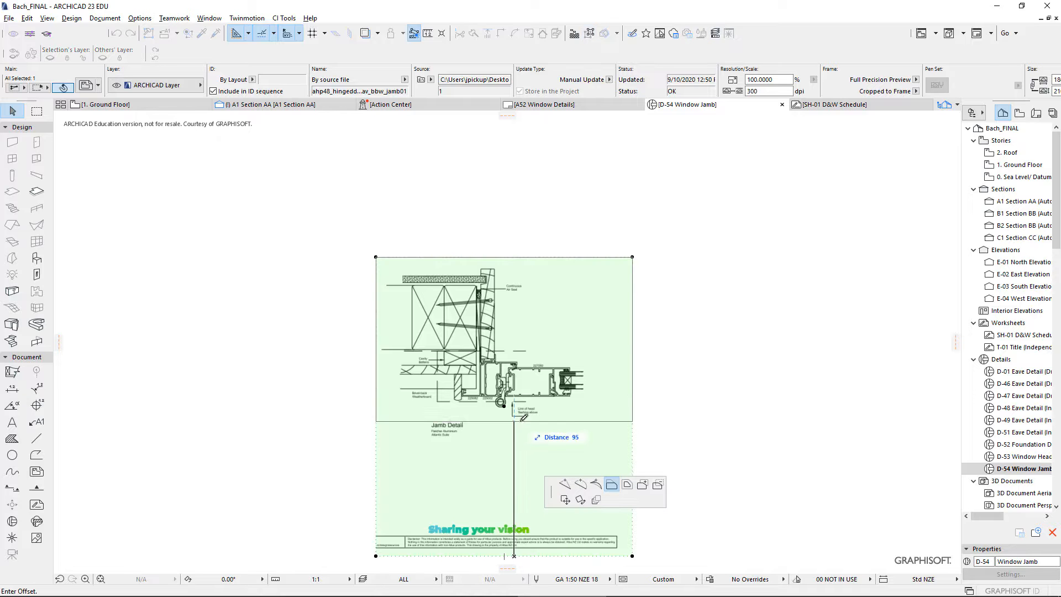
{"action": "left_click", "coordinate": [544, 420]}
{"action": "left_click", "coordinate": [632, 342]}
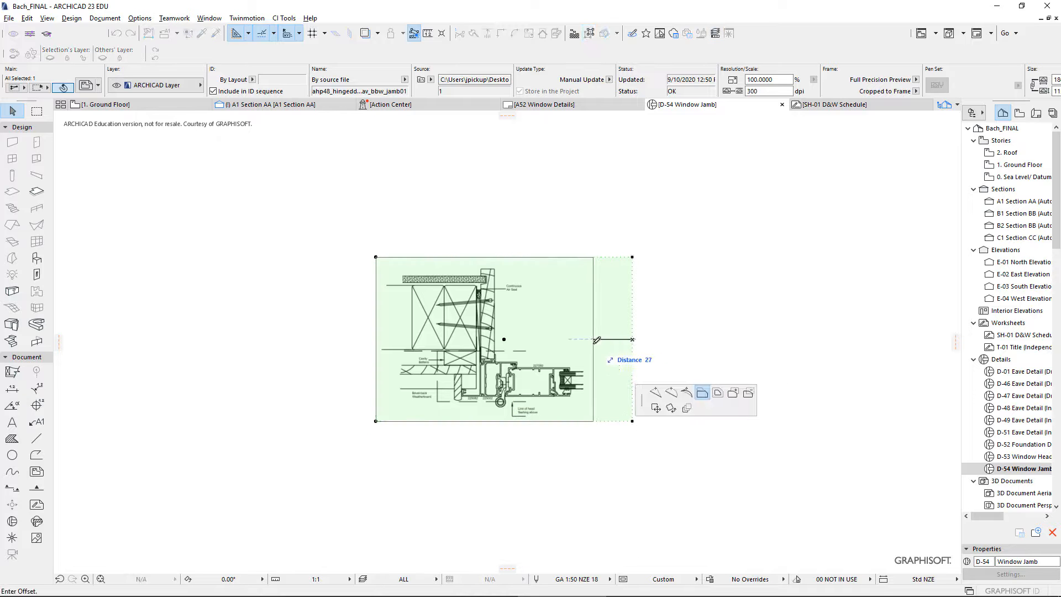
{"action": "left_click", "coordinate": [593, 367]}
{"action": "scroll", "coordinate": [487, 369], "scroll_direction": "up", "scroll_amount": 3}
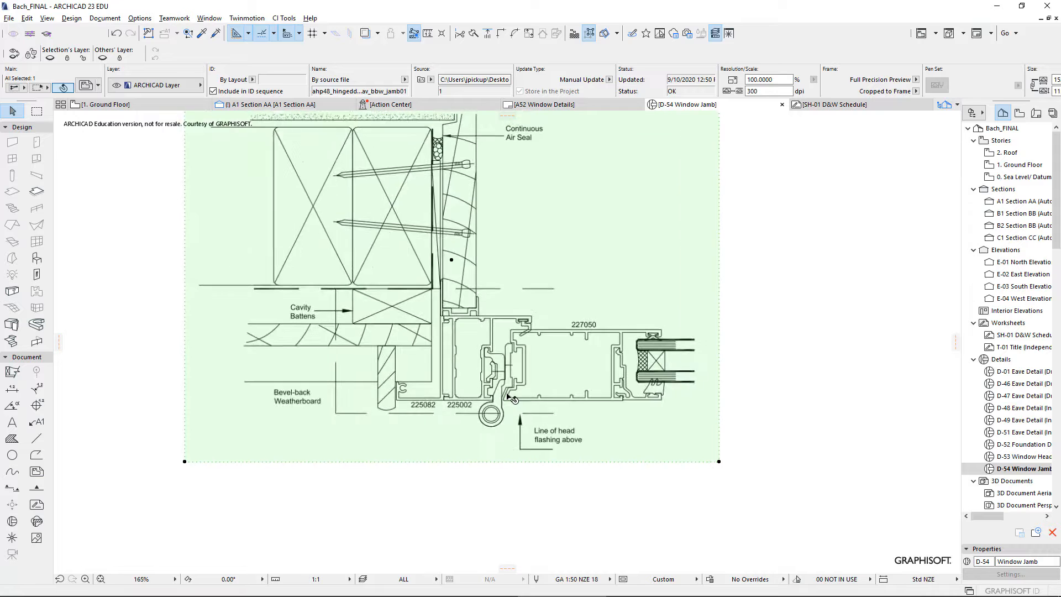
{"action": "scroll", "coordinate": [503, 393], "scroll_direction": "down", "scroll_amount": 3}
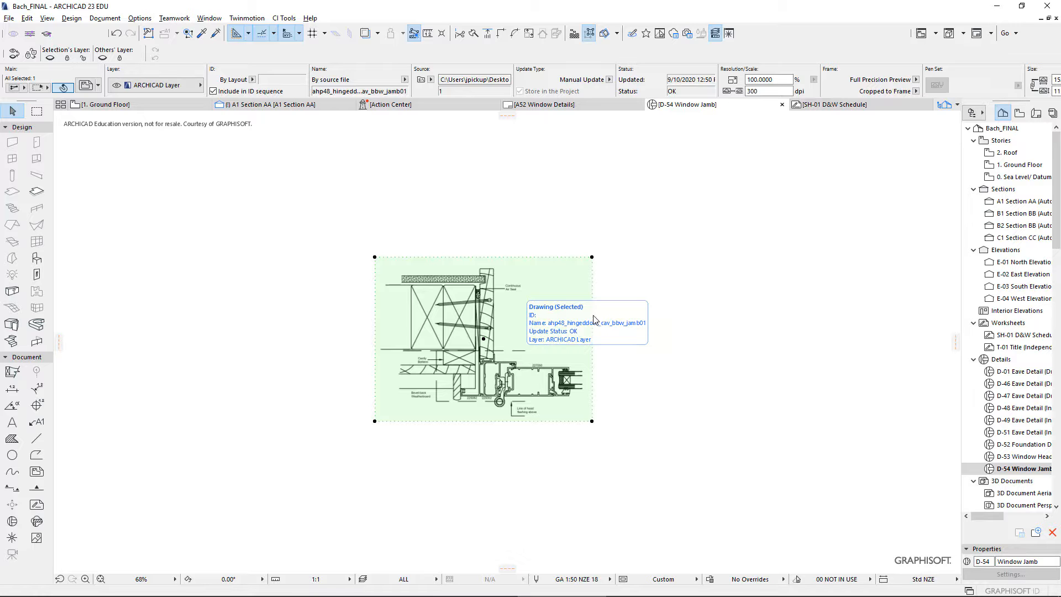
{"action": "scroll", "coordinate": [580, 332], "scroll_direction": "up", "scroll_amount": 5}
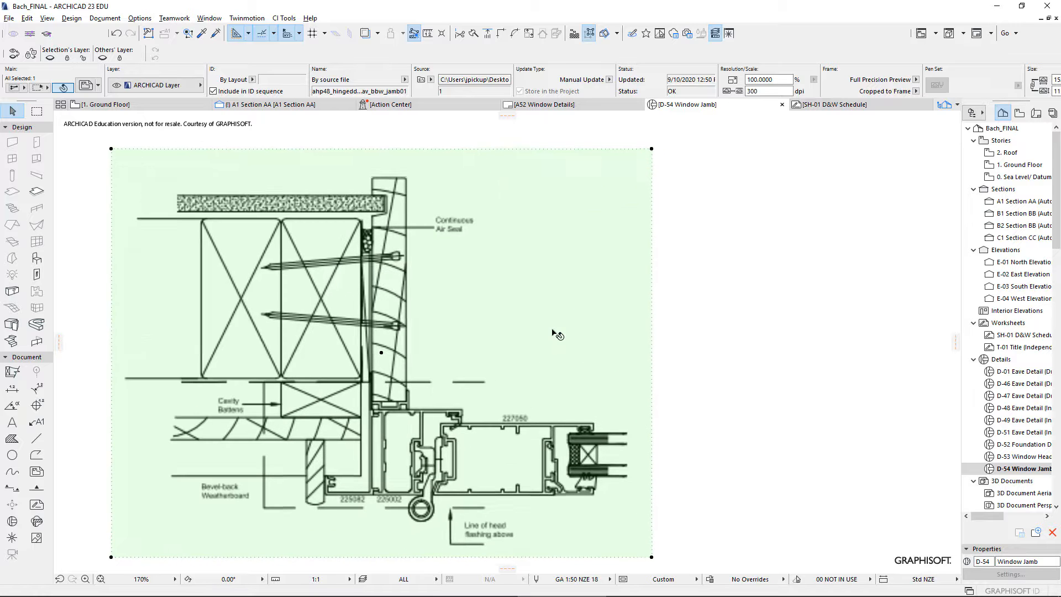
Step: Set the scale of the D-54 Window Jamb detail to 1:10
{"action": "left_click", "coordinate": [349, 579]}
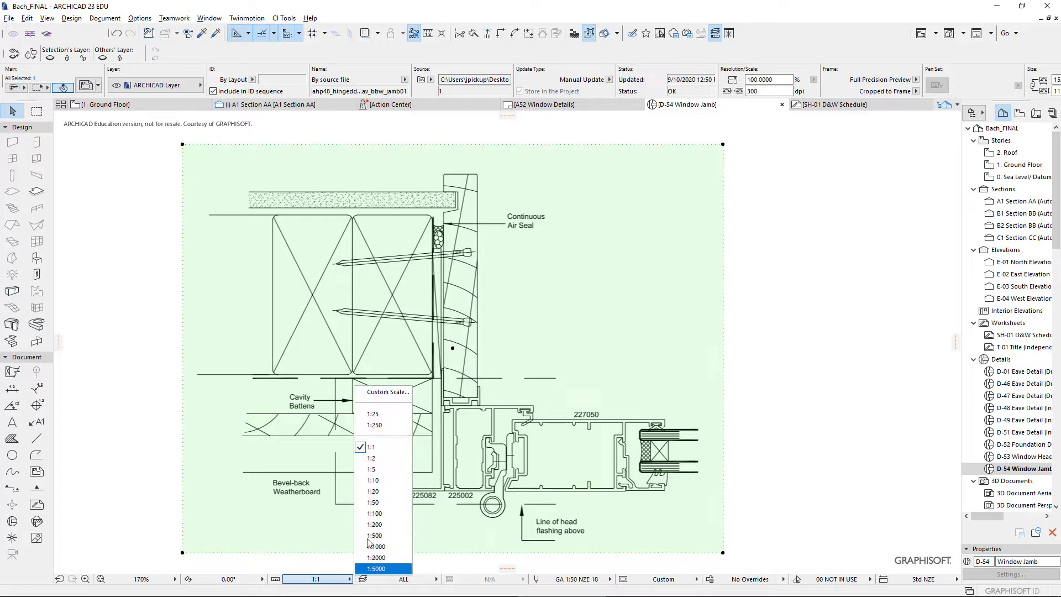
{"action": "left_click", "coordinate": [388, 485]}
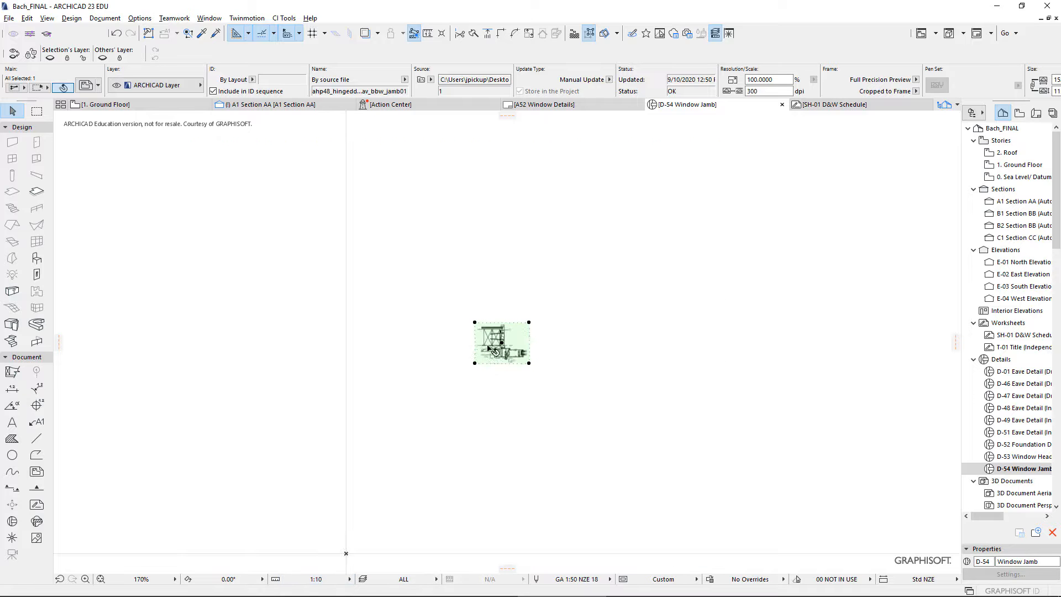
{"action": "scroll", "coordinate": [488, 347], "scroll_direction": "up", "scroll_amount": 10}
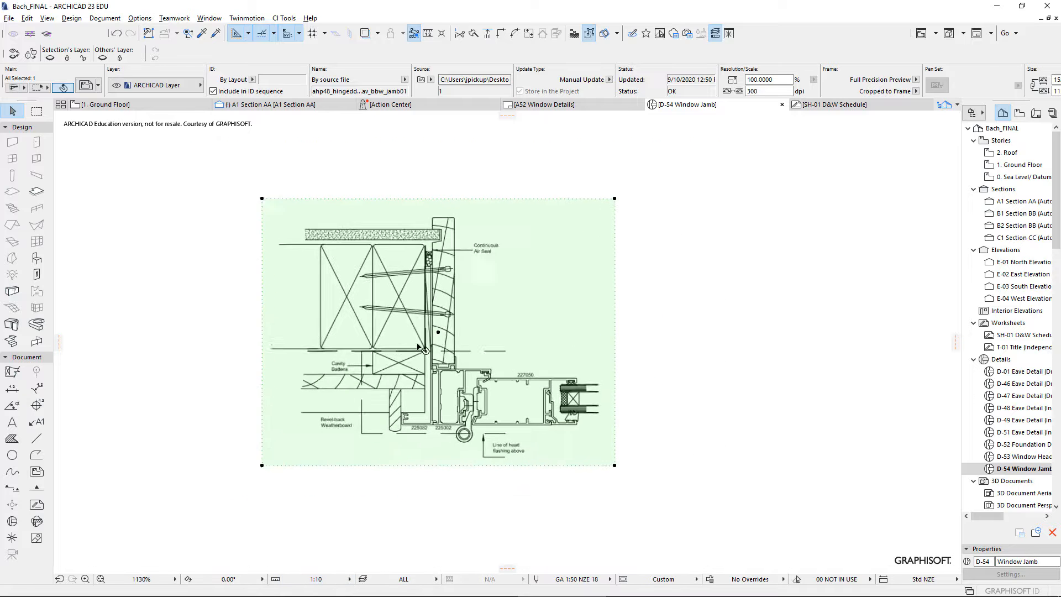
{"action": "scroll", "coordinate": [422, 348], "scroll_direction": "up", "scroll_amount": 3}
{"action": "scroll", "coordinate": [403, 309], "scroll_direction": "down", "scroll_amount": 2}
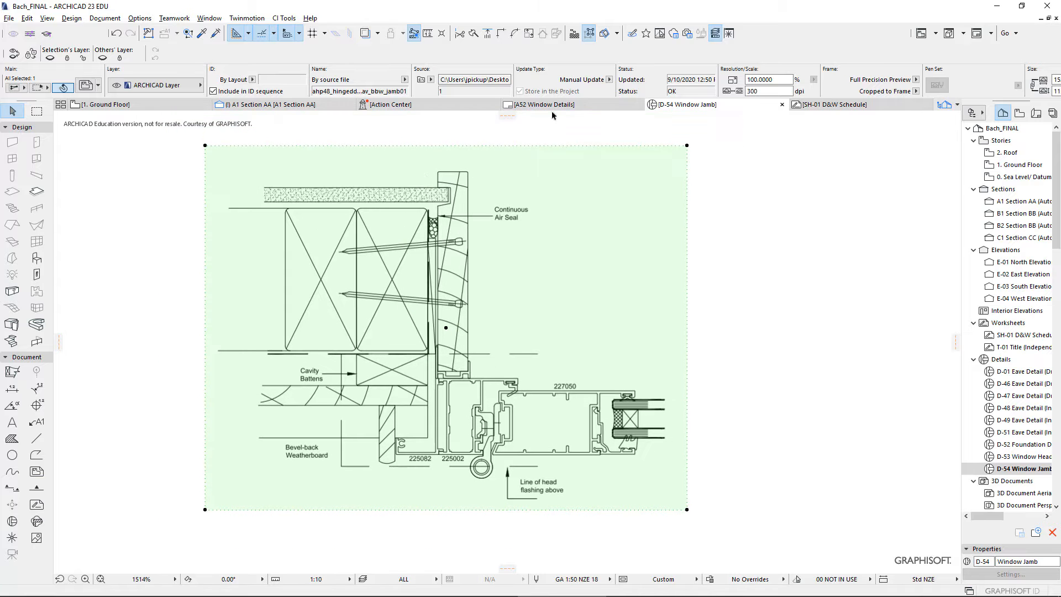
Step: Save the D-54 Window Jamb detail as a view at 1:10, with ID and name taken from the project map
{"action": "right_click", "coordinate": [735, 105]}
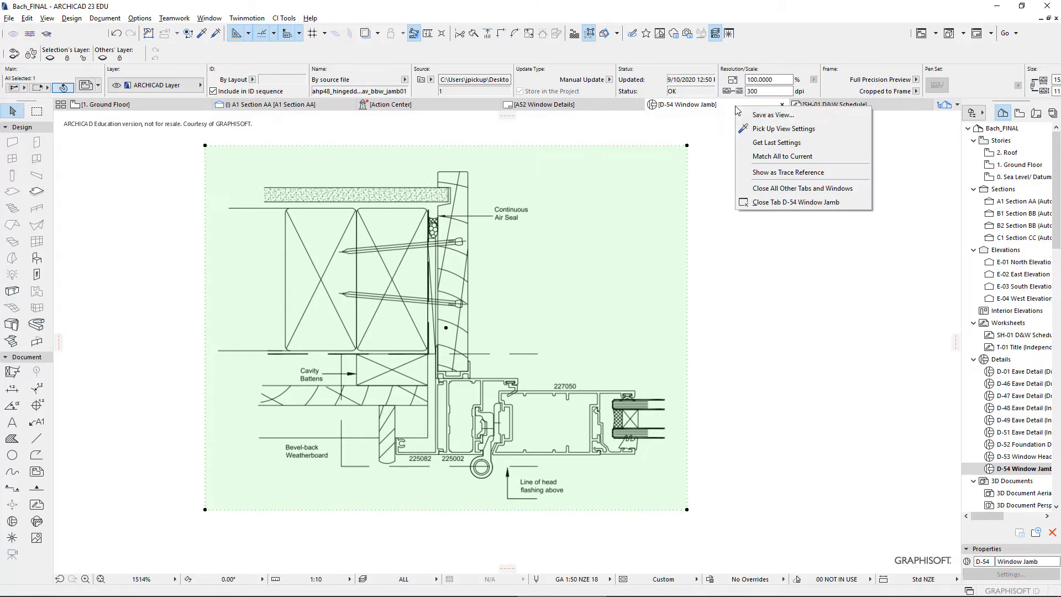
{"action": "left_click", "coordinate": [763, 116]}
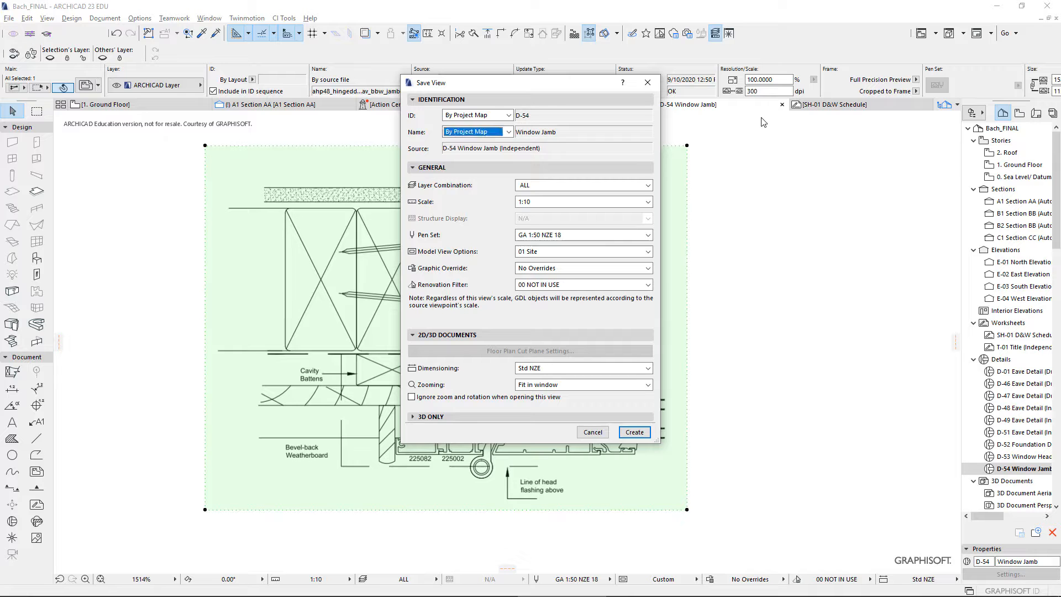
{"action": "left_click", "coordinate": [635, 432]}
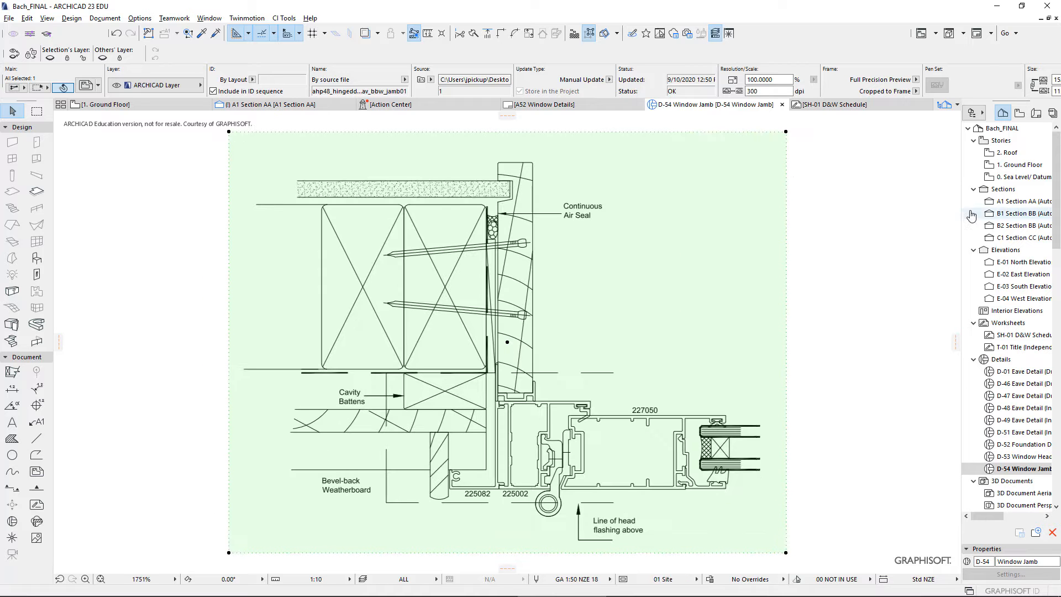
Step: Open layout A52 Window Details and place the saved D-54 Window Jamb view below the existing jamb PDF
{"action": "left_click", "coordinate": [1037, 114]}
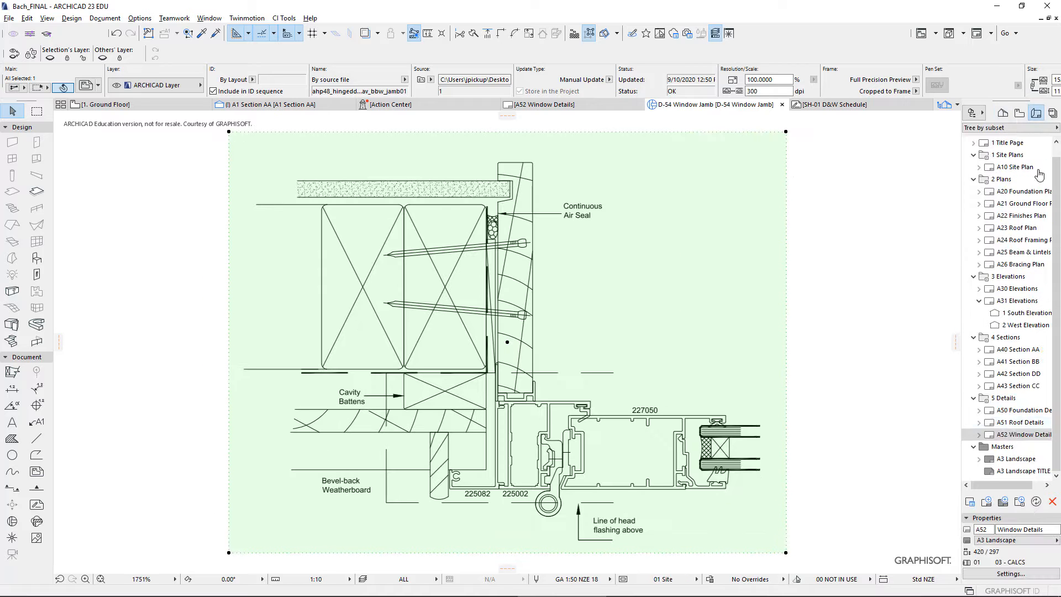
{"action": "double_click", "coordinate": [1011, 434]}
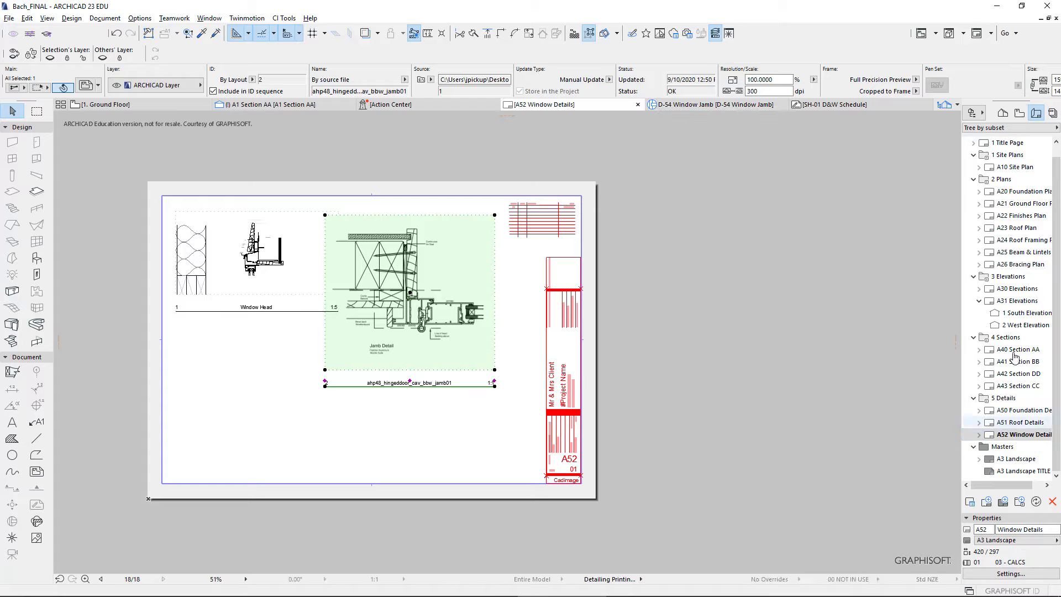
{"action": "left_click", "coordinate": [1019, 113]}
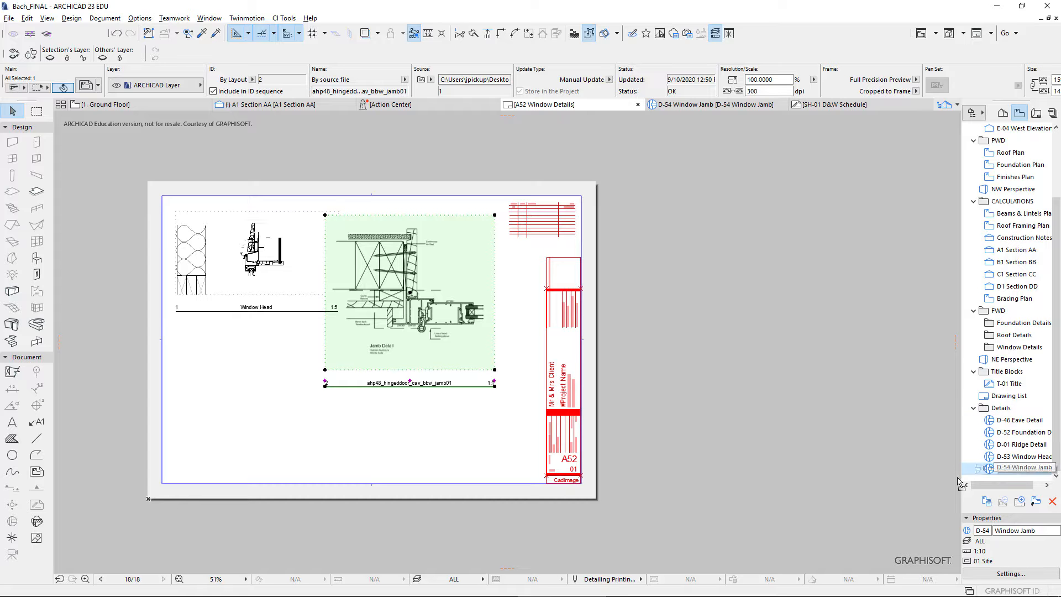
{"action": "left_click_drag", "start_coordinate": [959, 482], "coordinate": [417, 449]}
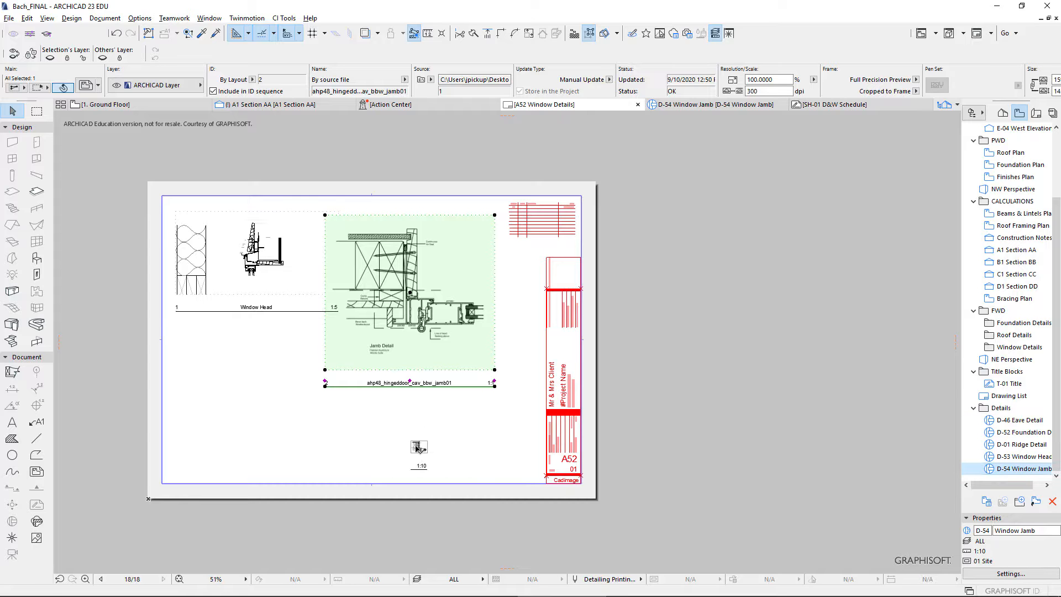
Step: Delete the directly placed ahp48_hingeddoor_cav_bbw_jamb01 PDF drawing, including its title, from layout A52
{"action": "left_click", "coordinate": [437, 330]}
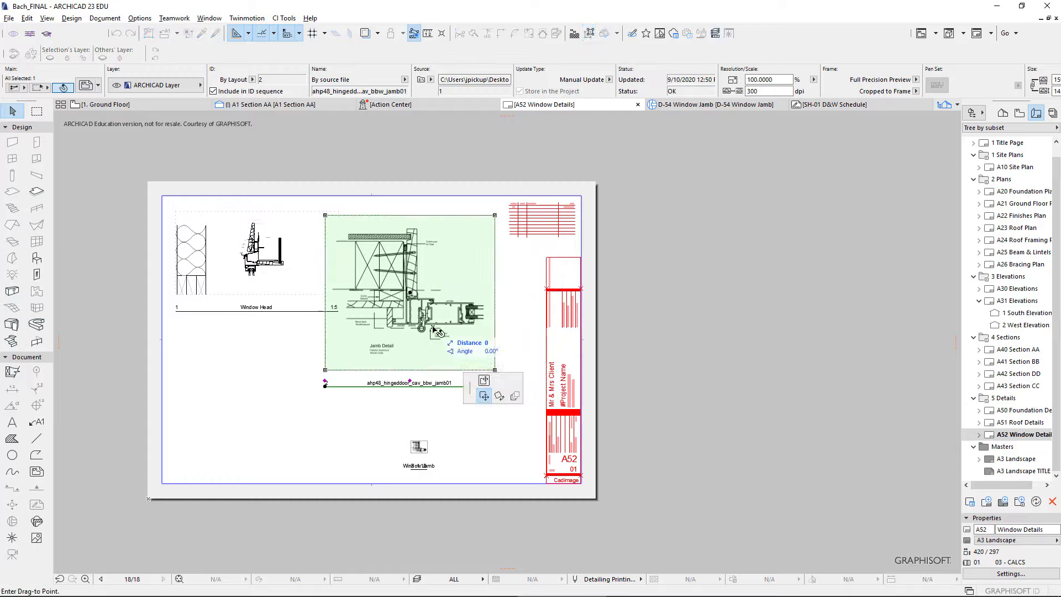
{"action": "left_click", "coordinate": [433, 330]}
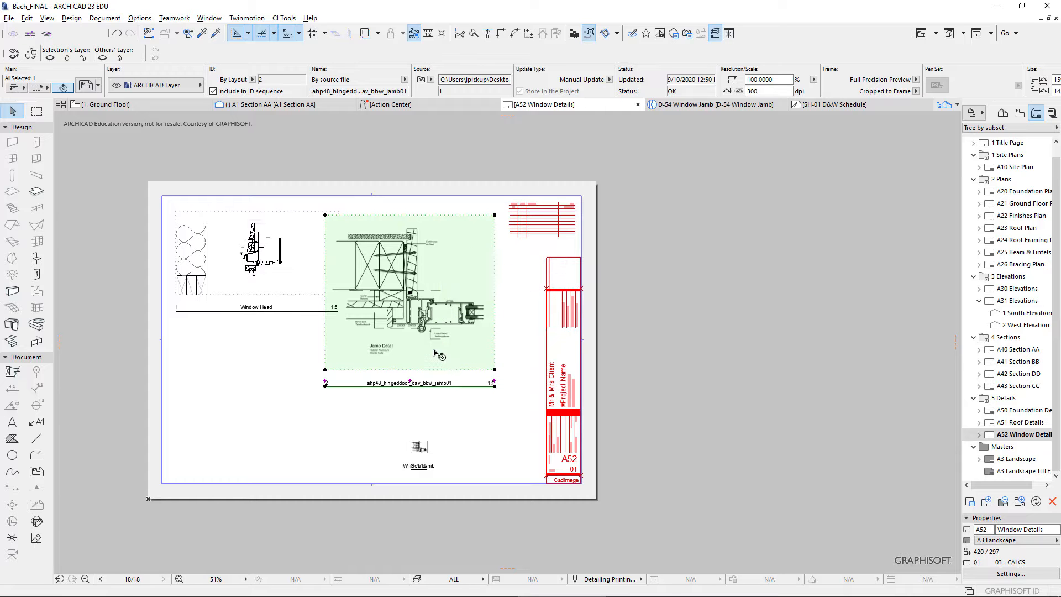
{"action": "left_click", "coordinate": [435, 352]}
{"action": "key", "text": "Escape"}
{"action": "key", "text": "Escape"}
{"action": "left_click", "coordinate": [438, 386]}
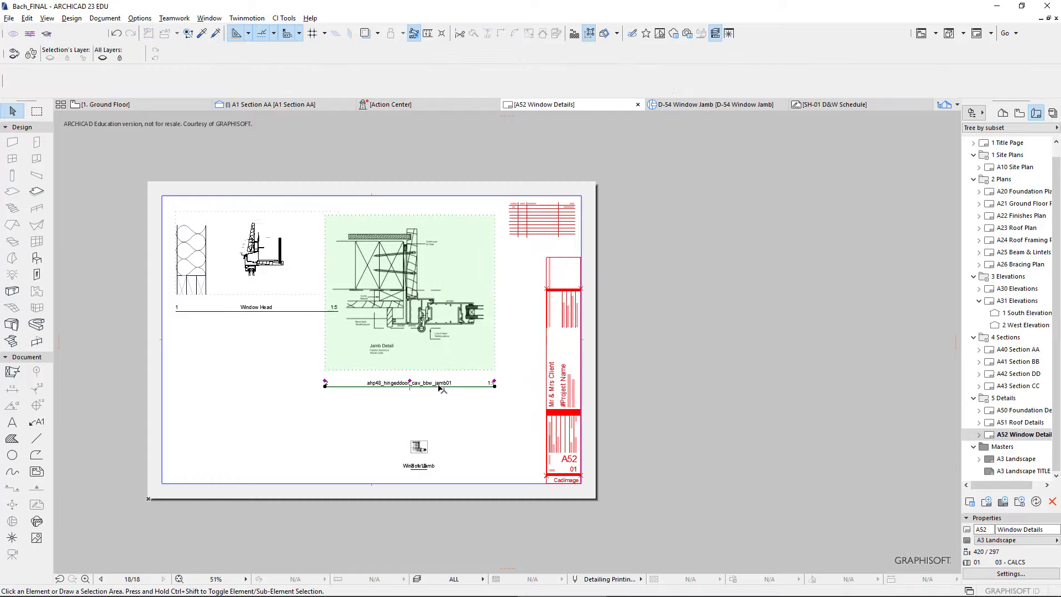
{"action": "key", "text": "Delete"}
Step: Move the small 1:10 Window Jamb drawing up the A52 sheet and delete it
{"action": "left_click", "coordinate": [420, 456]}
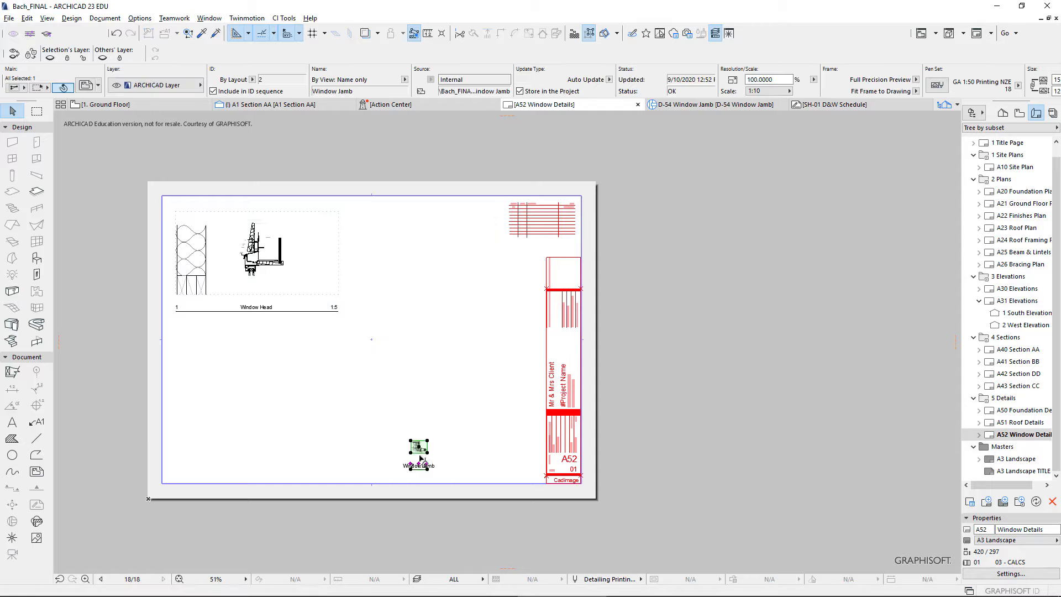
{"action": "scroll", "coordinate": [421, 459], "scroll_direction": "up", "scroll_amount": 8}
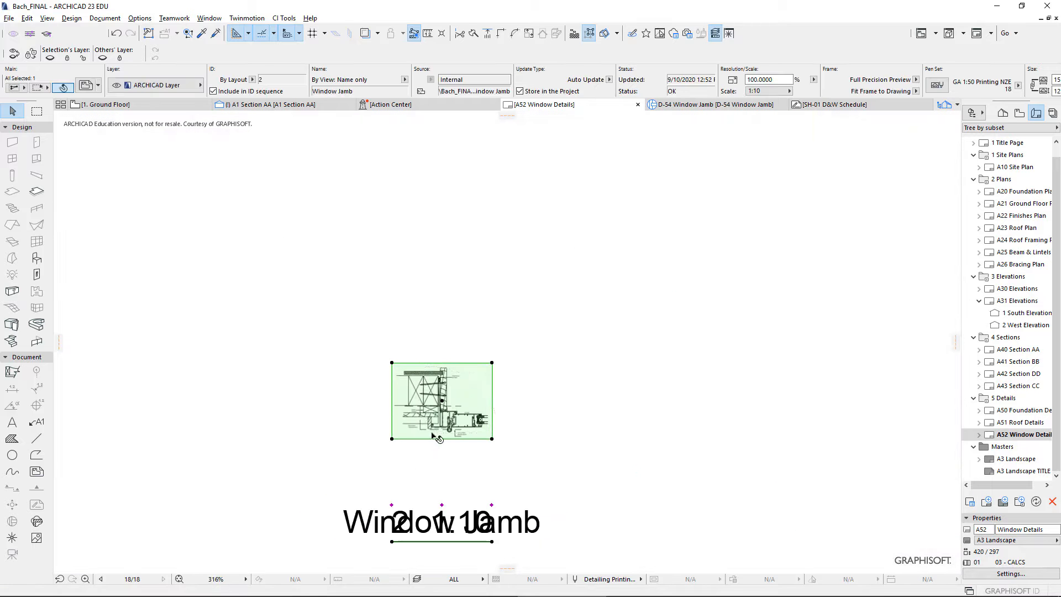
{"action": "mouse_move", "coordinate": [437, 438]}
{"action": "left_mouse_down"}
{"action": "mouse_move", "coordinate": [405, 226]}
{"action": "mouse_move", "coordinate": [412, 212]}
{"action": "left_mouse_up"}
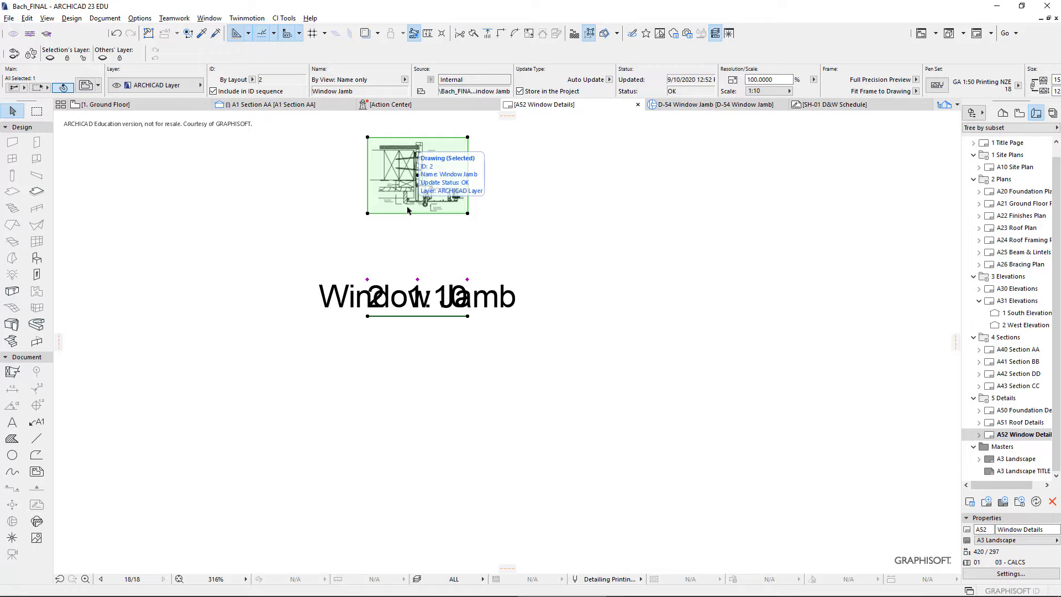
{"action": "key", "text": "Delete"}
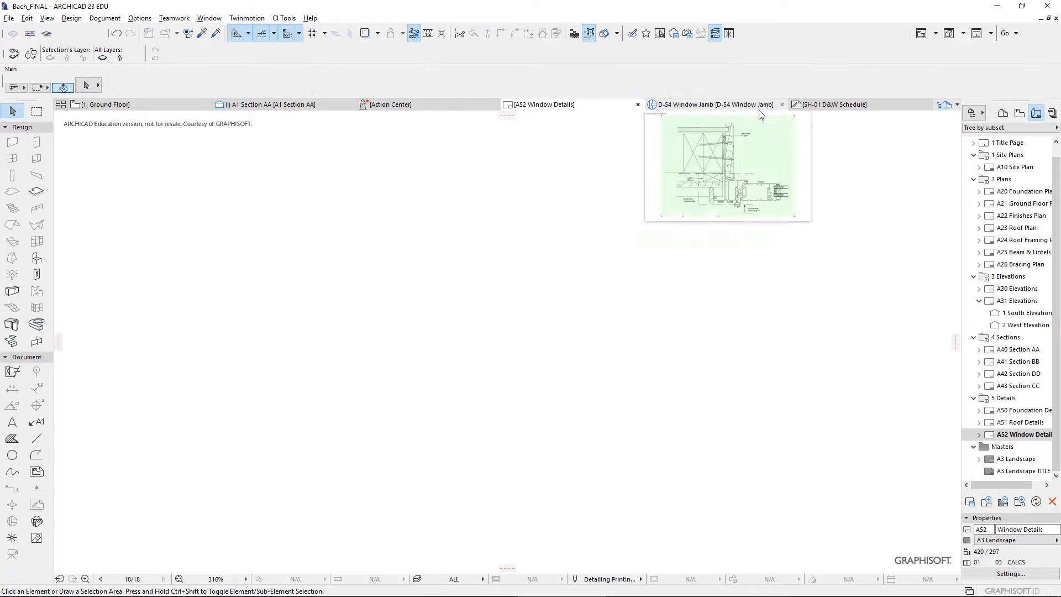
Step: Return to the D-54 Window Jamb detail and delete the cropped jamb PDF from it
{"action": "left_click", "coordinate": [744, 107]}
{"action": "left_click", "coordinate": [535, 378]}
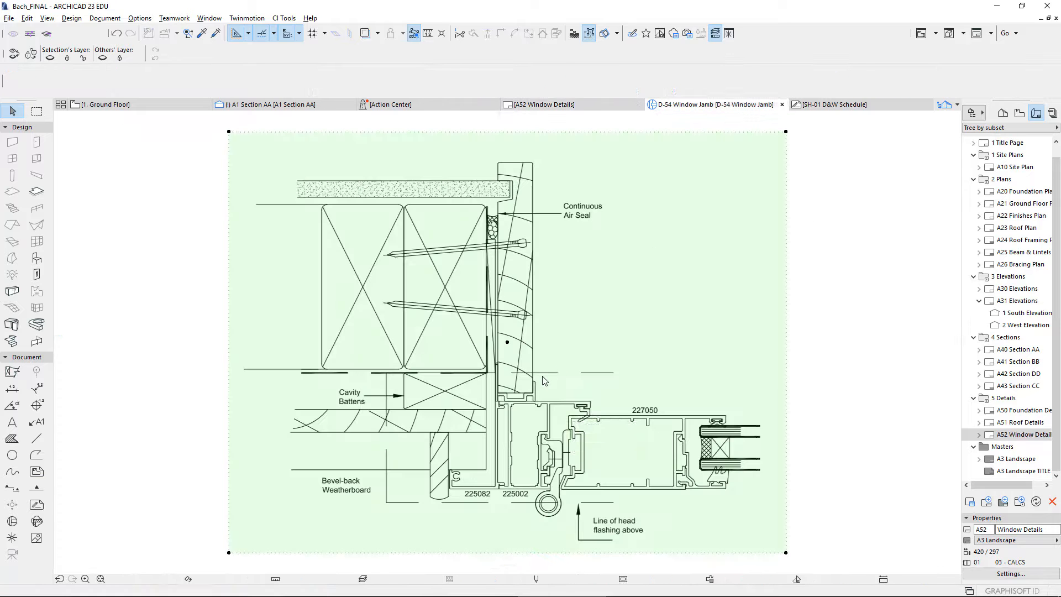
{"action": "left_click", "coordinate": [535, 378]}
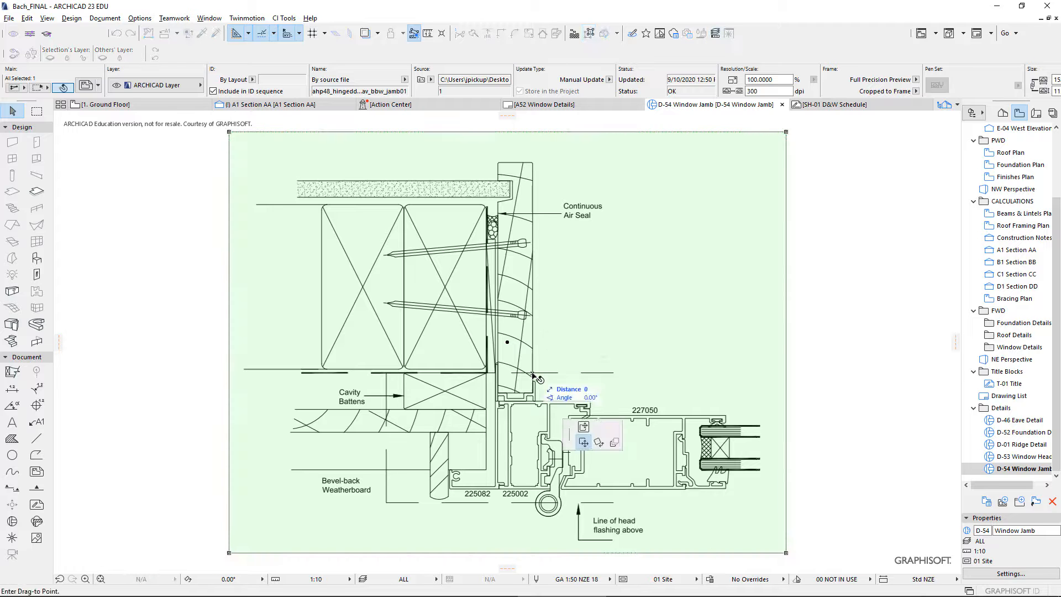
{"action": "key", "text": "Escape"}
{"action": "key", "text": "Delete"}
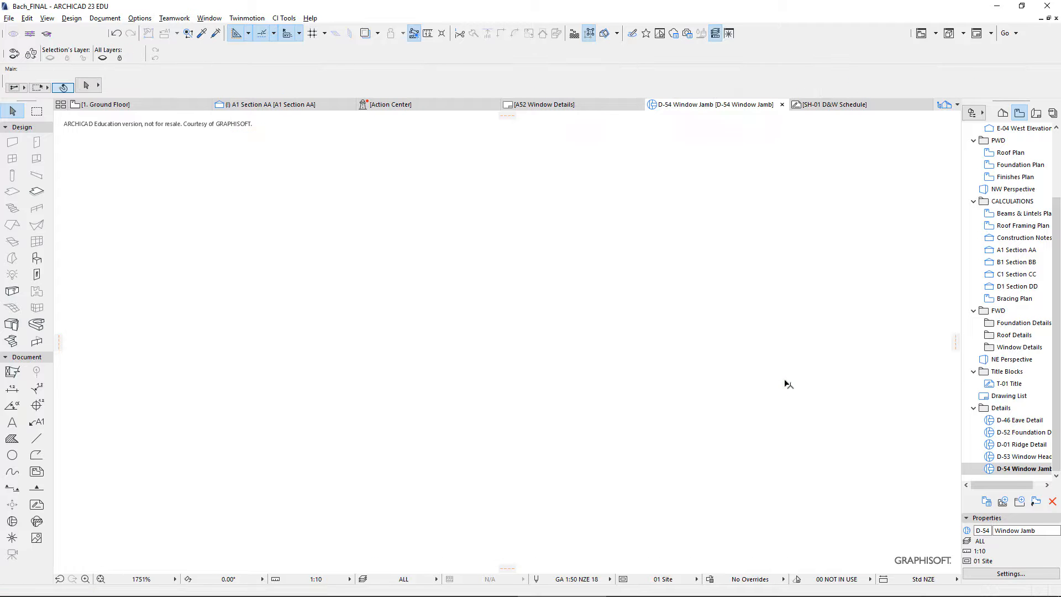
{"action": "scroll", "coordinate": [774, 376], "scroll_direction": "down", "scroll_amount": 5}
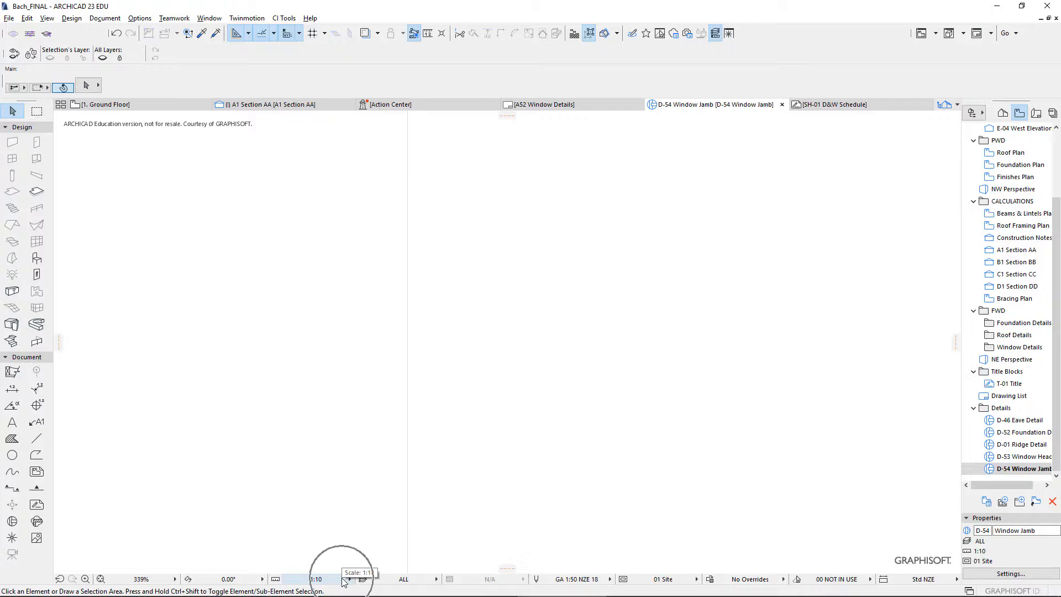
Step: Switch to the Desktop folder window and place ahp48_hingeddoor_cav_bbw_jamb01.pdf in the emptied D-54 detail at 1:10 scale
{"action": "key", "text": "alt+Tab"}
{"action": "key", "text": "alt+Tab"}
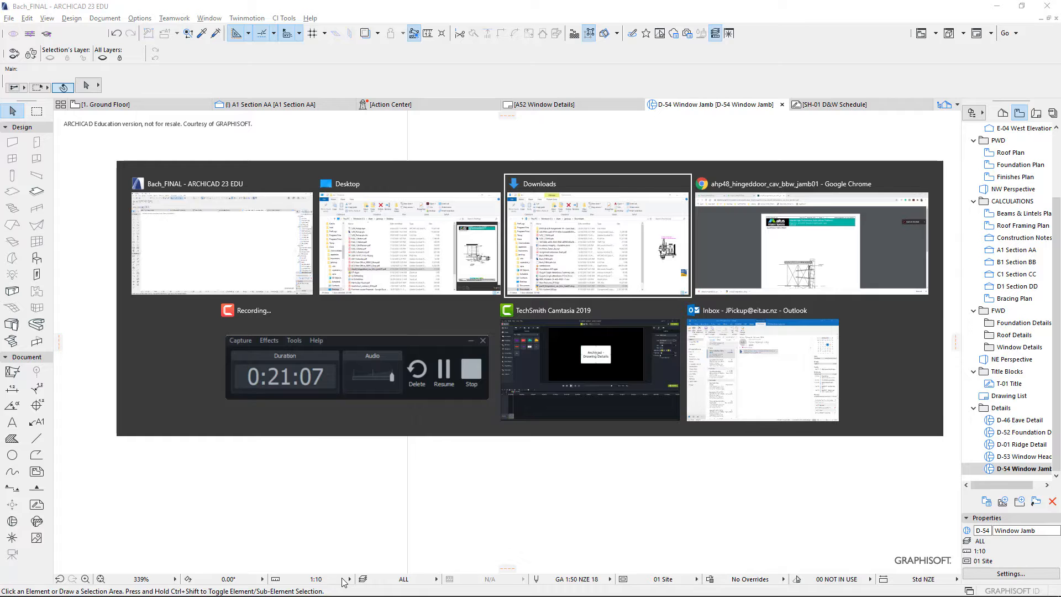
{"action": "left_click", "coordinate": [386, 287]}
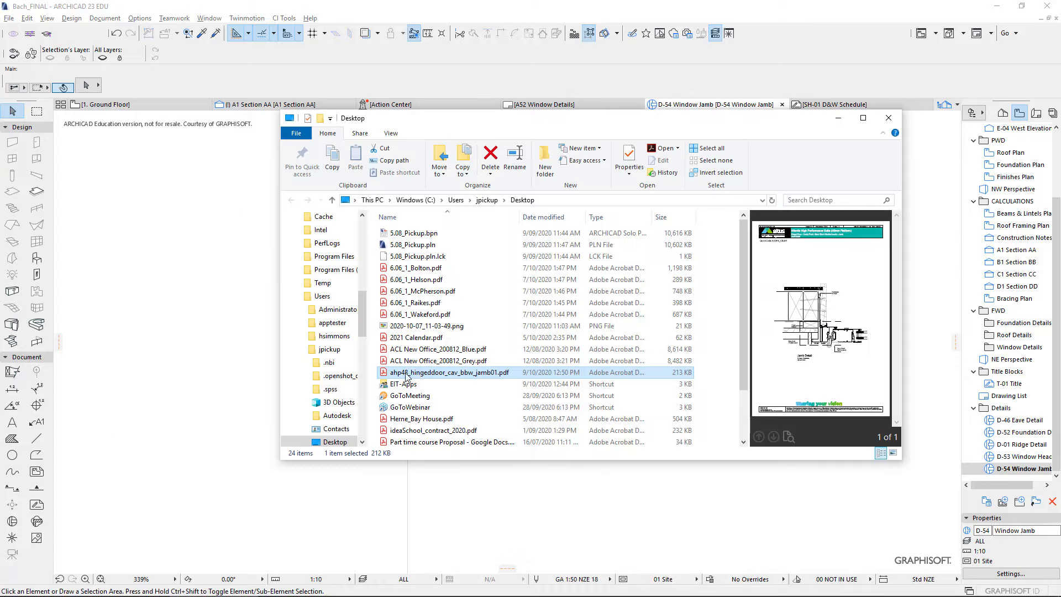
{"action": "mouse_move", "coordinate": [406, 373]}
{"action": "left_mouse_down"}
{"action": "mouse_move", "coordinate": [434, 353]}
{"action": "mouse_move", "coordinate": [430, 507]}
{"action": "left_mouse_up"}
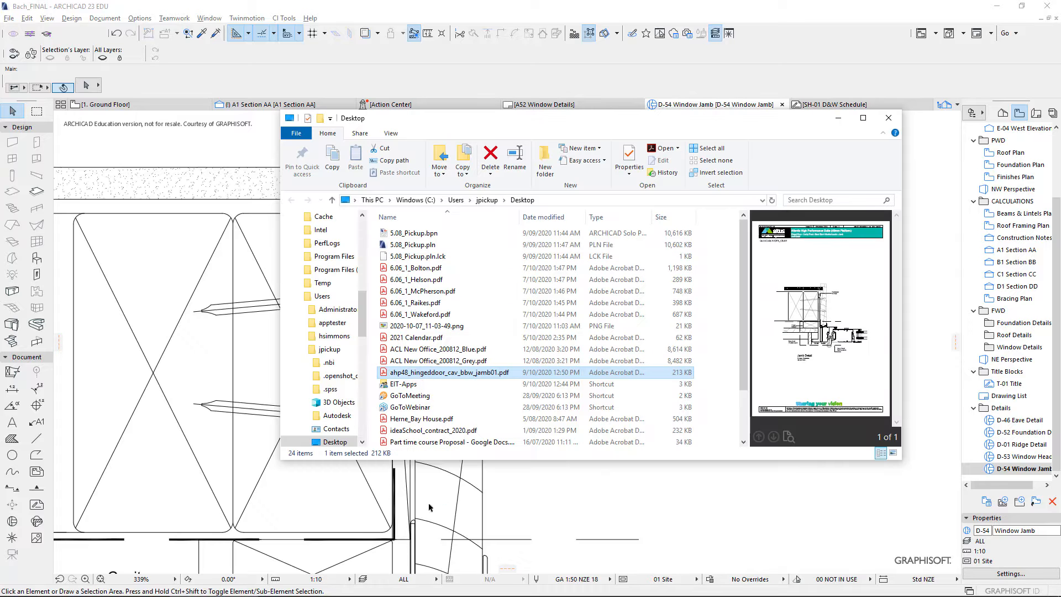
{"action": "left_click", "coordinate": [514, 501]}
{"action": "scroll", "coordinate": [509, 450], "scroll_direction": "down", "scroll_amount": 5}
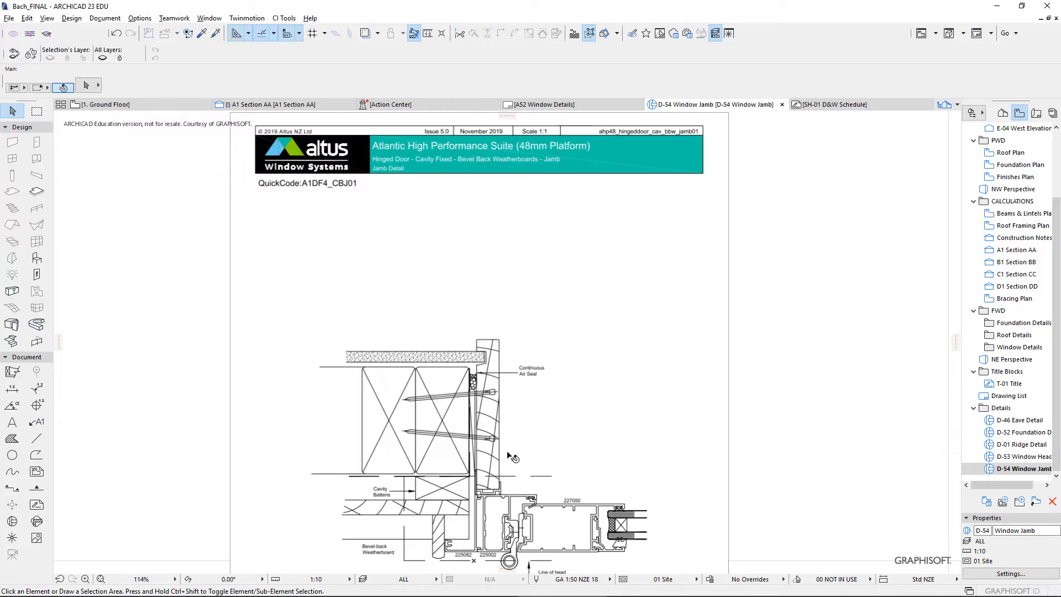
{"action": "middle_click_drag", "start_coordinate": [509, 455], "coordinate": [473, 309]}
{"action": "left_click", "coordinate": [191, 316]}
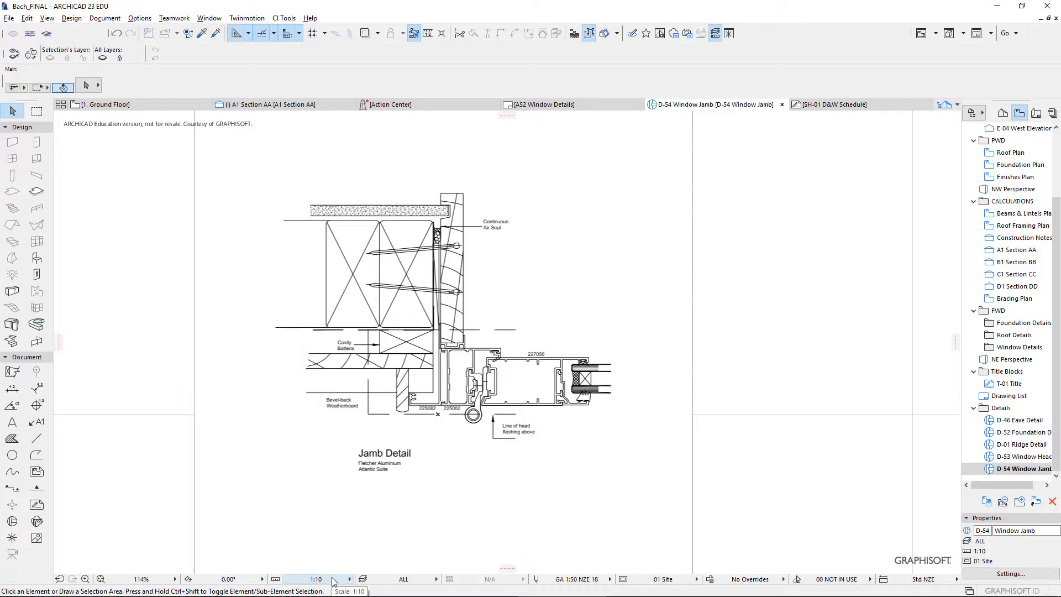
{"action": "left_click", "coordinate": [322, 335]}
{"action": "left_click", "coordinate": [196, 319]}
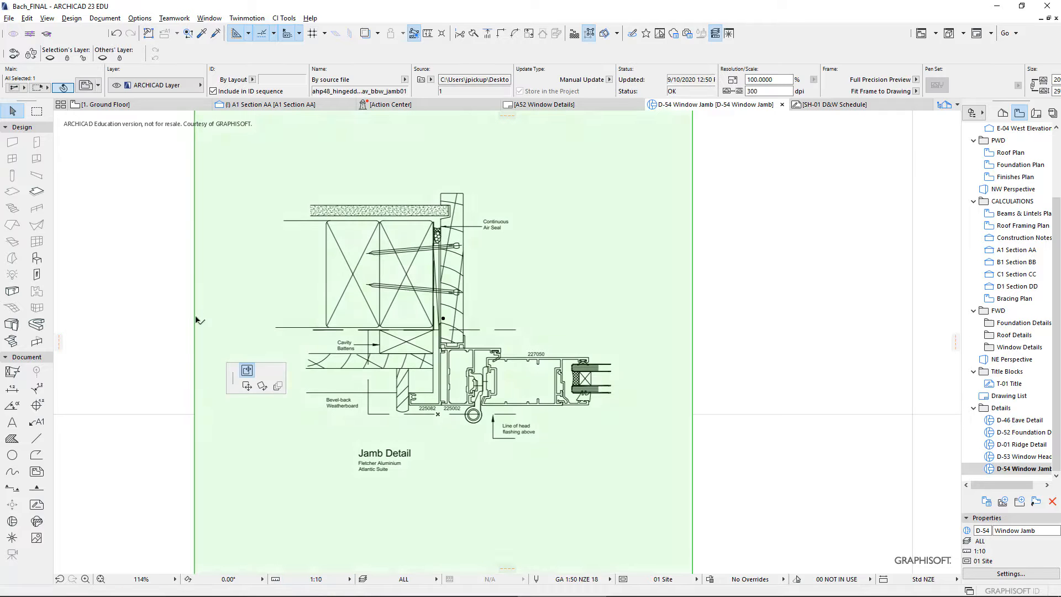
{"action": "key", "text": "Escape"}
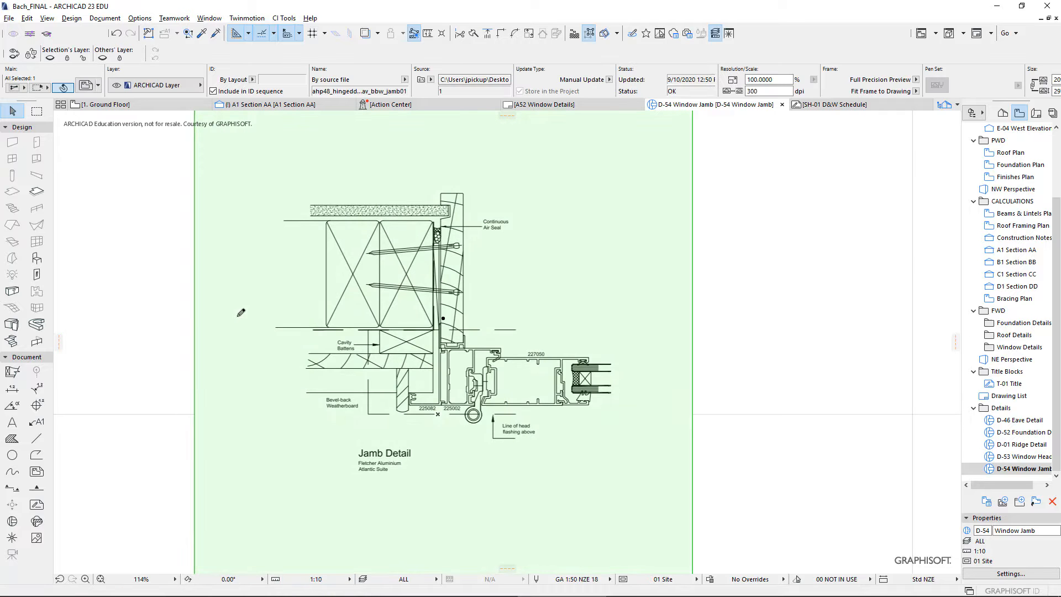
{"action": "left_click", "coordinate": [200, 319]}
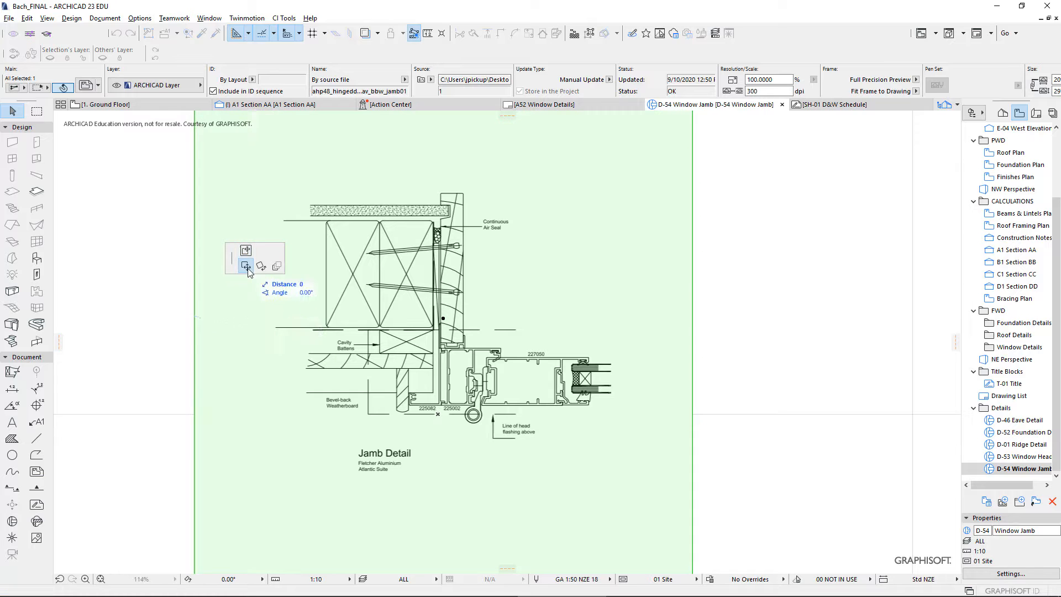
{"action": "key", "text": "Escape"}
{"action": "left_click", "coordinate": [182, 296]}
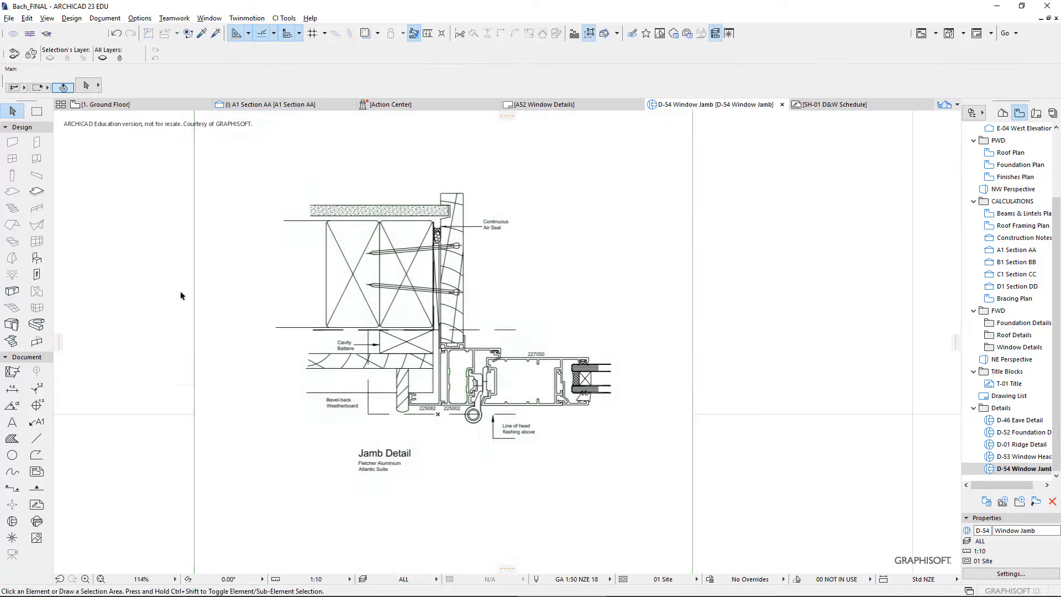
Step: Crop the jamb PDF's frame on all four sides to the drawing itself, cutting off the Altus header, Jamb Detail caption and footer
{"action": "scroll", "coordinate": [250, 293], "scroll_direction": "down", "scroll_amount": 4}
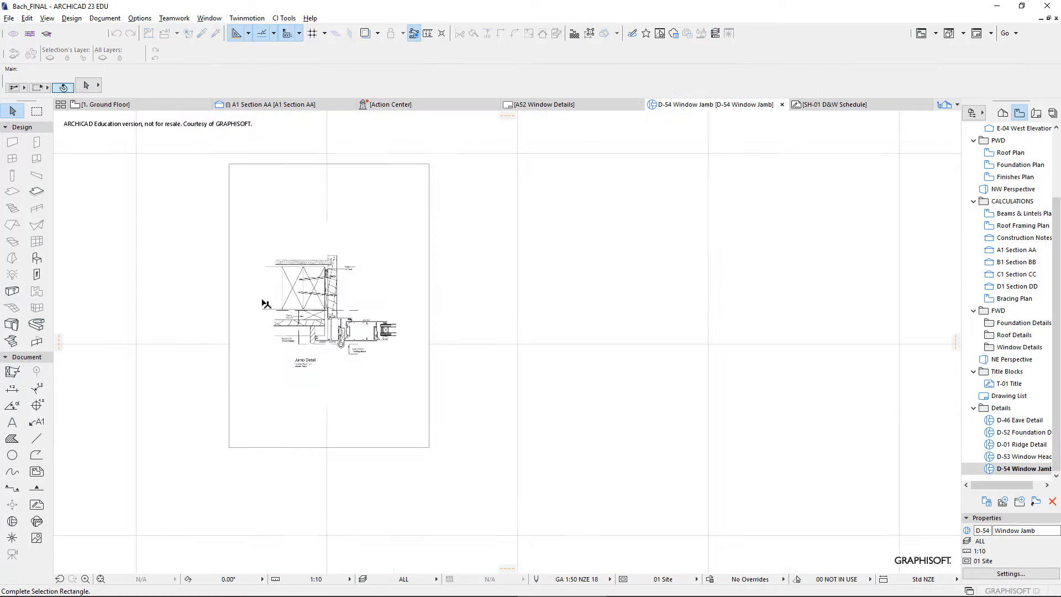
{"action": "left_click", "coordinate": [305, 313]}
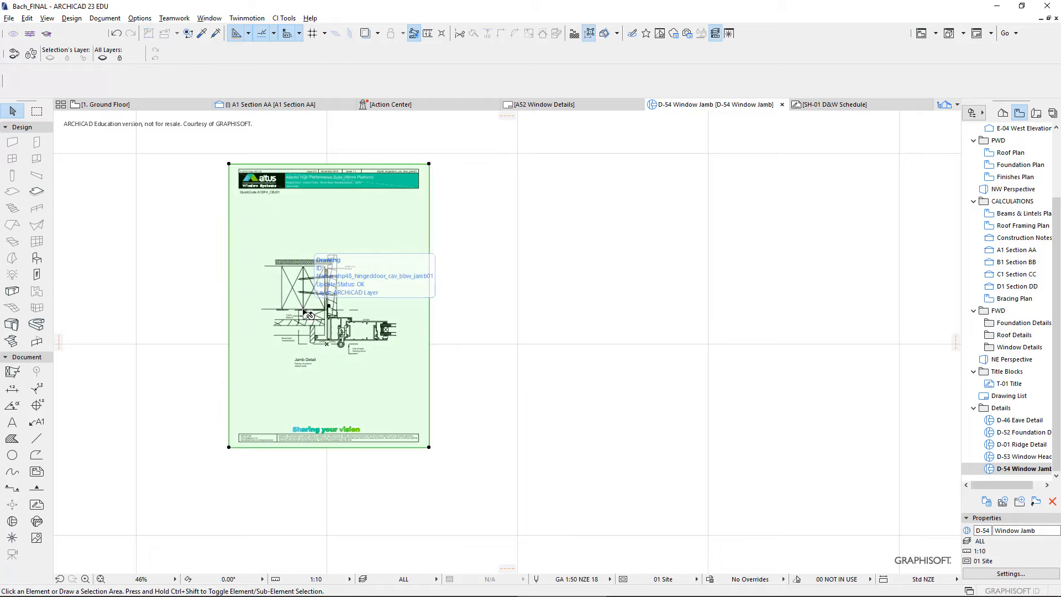
{"action": "left_click", "coordinate": [431, 228]}
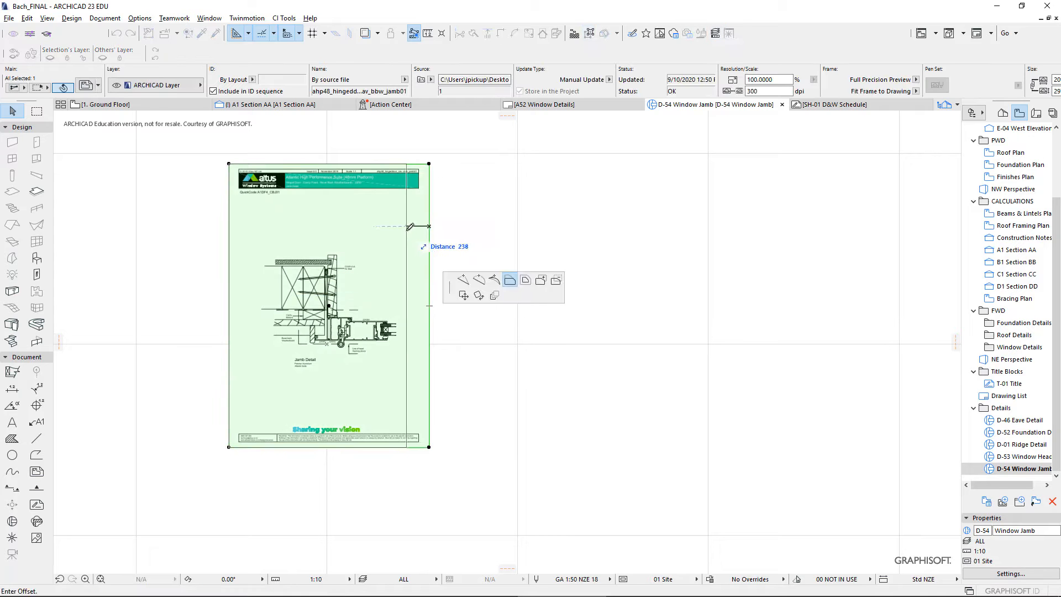
{"action": "left_click", "coordinate": [408, 228]}
{"action": "left_click", "coordinate": [358, 163]}
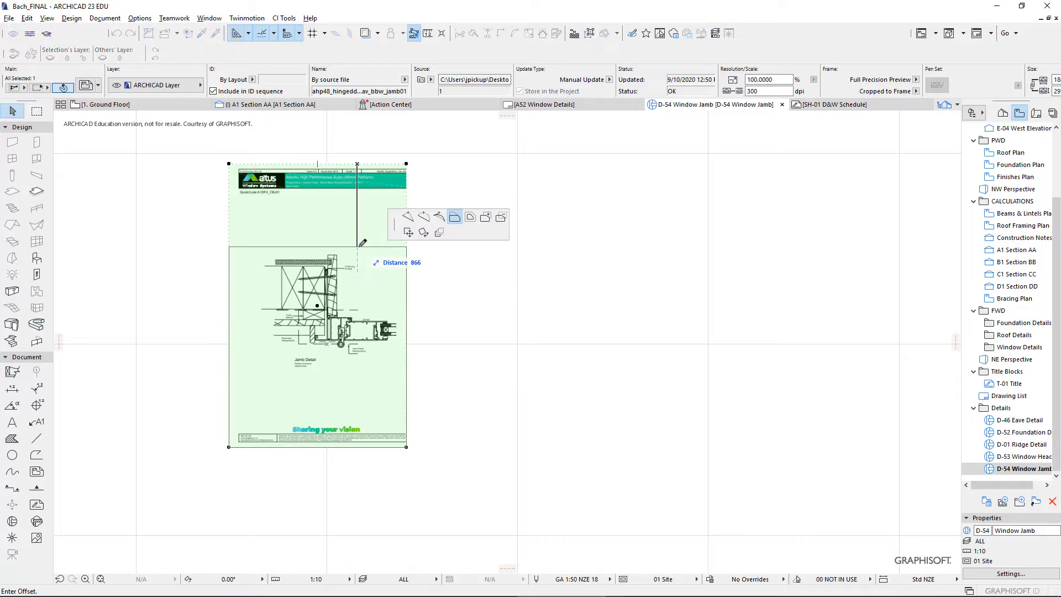
{"action": "left_click", "coordinate": [362, 247]}
{"action": "left_click", "coordinate": [342, 446]}
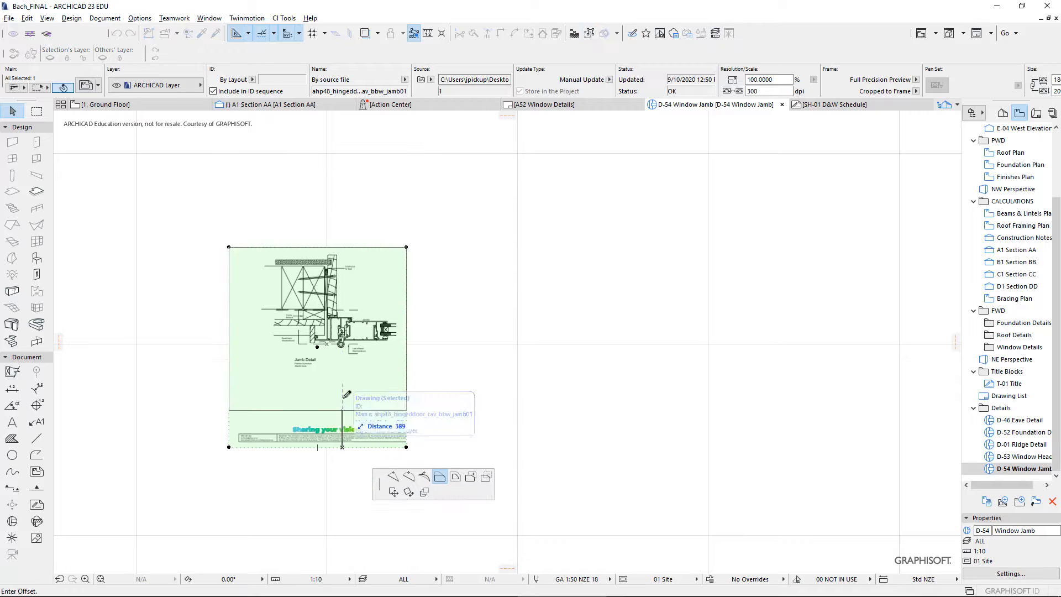
{"action": "left_click", "coordinate": [345, 355]}
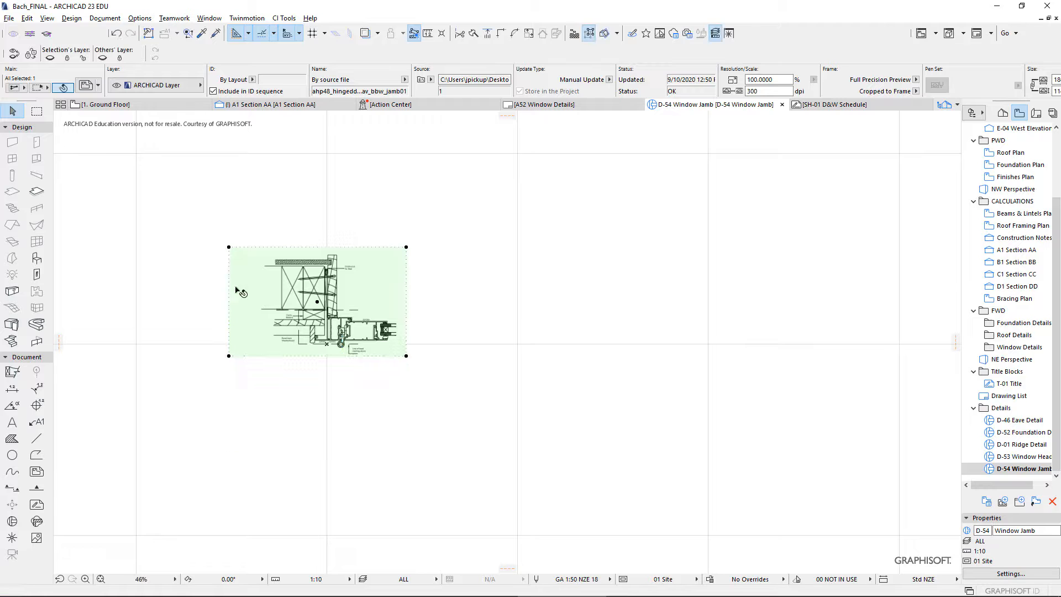
{"action": "left_click", "coordinate": [229, 296]}
{"action": "left_click", "coordinate": [255, 292]}
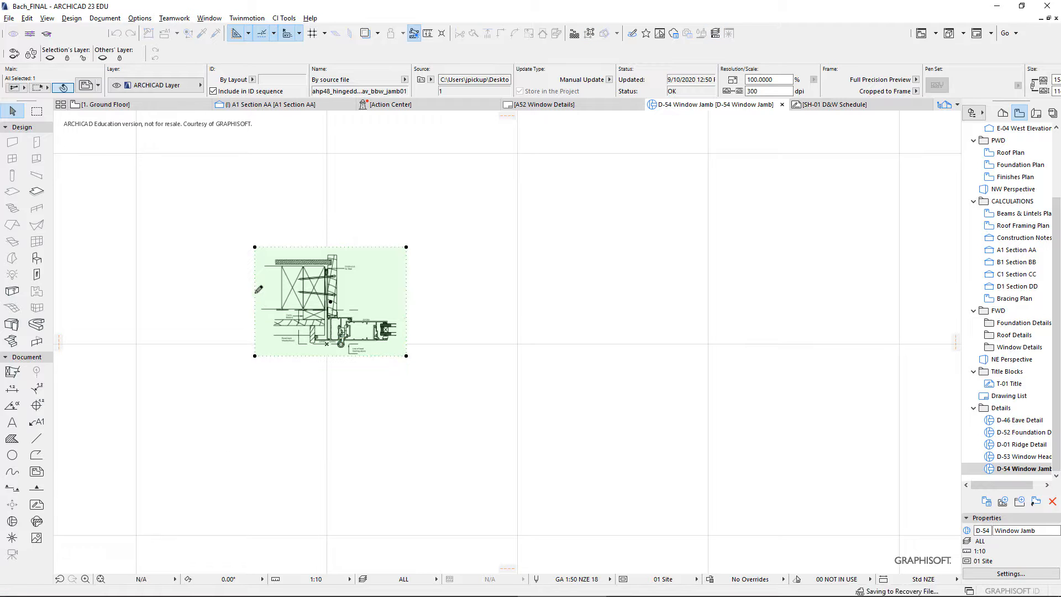
{"action": "left_click", "coordinate": [418, 322]}
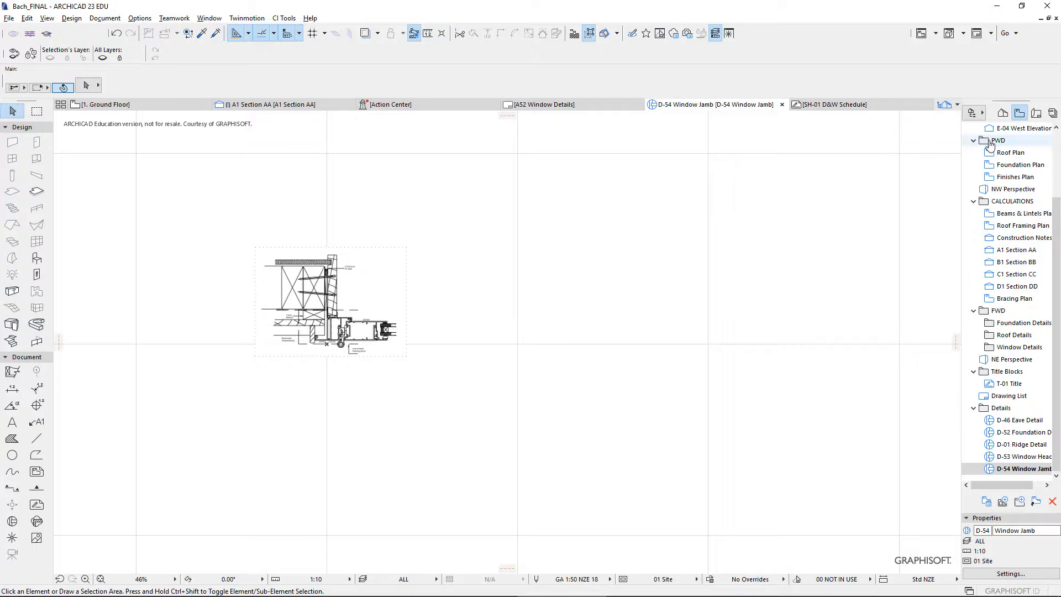
Step: Open layout A52 Window Details, fit the sheet in view, and place the D-54 Window Jamb view below the Window Head drawing
{"action": "left_click", "coordinate": [1036, 113]}
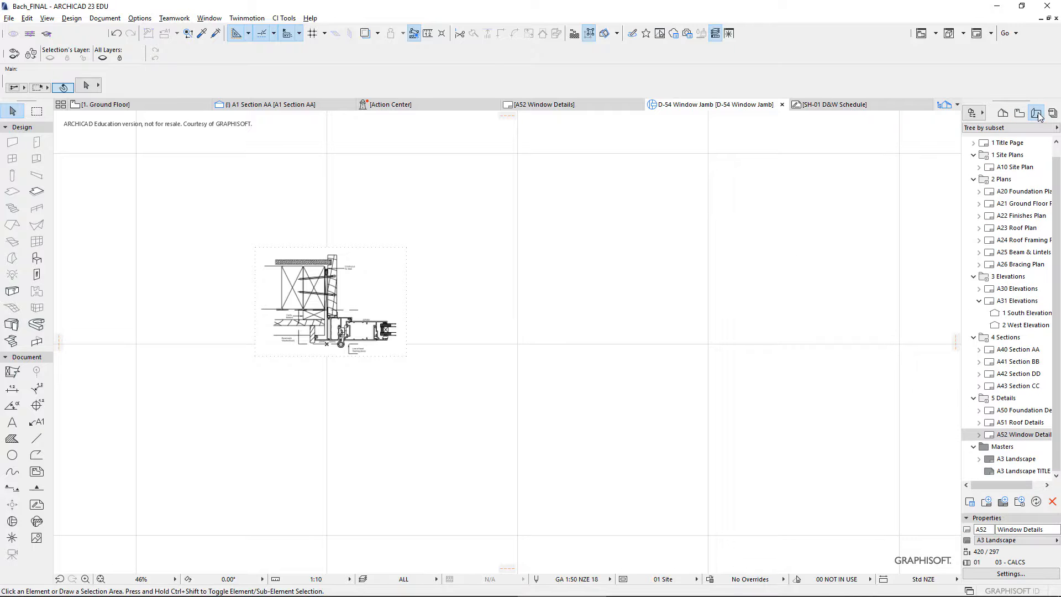
{"action": "double_click", "coordinate": [1013, 436]}
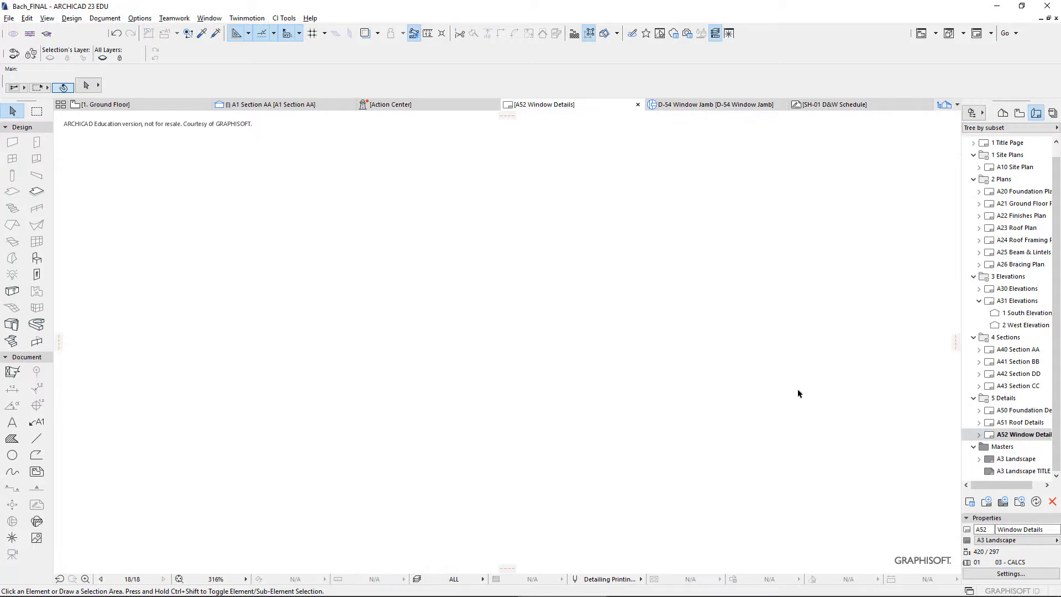
{"action": "key", "text": "ctrl+apostrophe"}
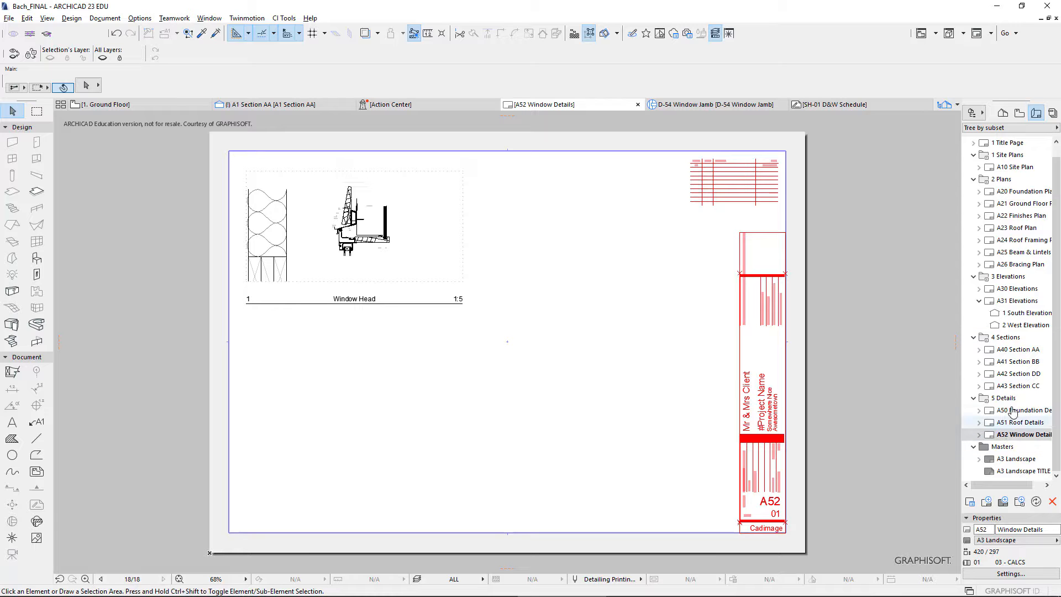
{"action": "left_click", "coordinate": [1020, 112]}
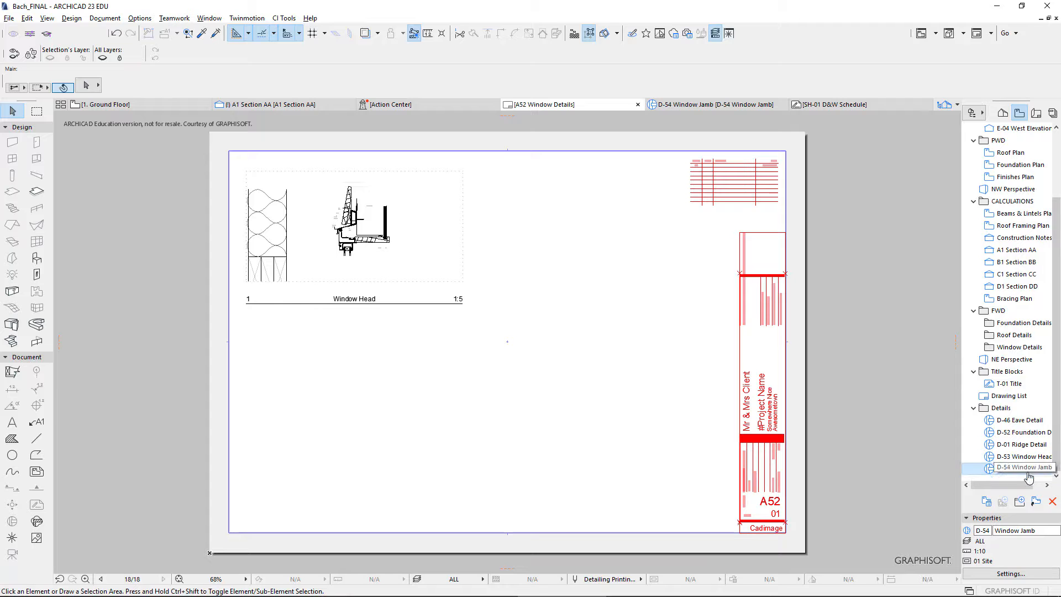
{"action": "mouse_move", "coordinate": [964, 467]}
{"action": "left_mouse_down"}
{"action": "mouse_move", "coordinate": [532, 423]}
{"action": "mouse_move", "coordinate": [473, 406]}
{"action": "left_mouse_up"}
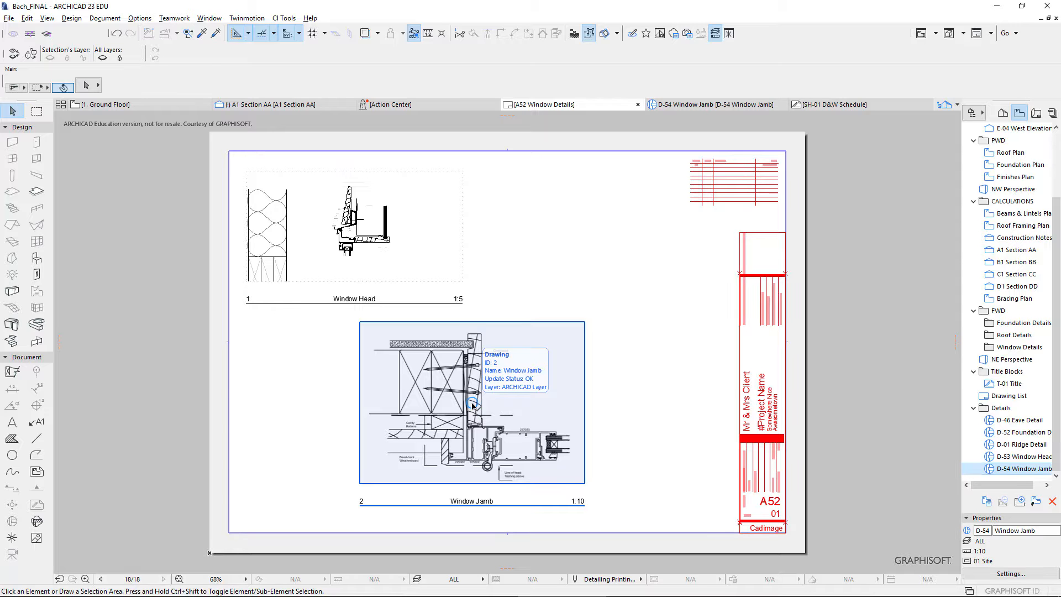
Step: Move the Window Jamb drawing up beside the Window Head drawing on the A52 sheet and check its linework up close
{"action": "left_click", "coordinate": [472, 405]}
{"action": "left_click_drag", "start_coordinate": [470, 404], "coordinate": [557, 259]}
{"action": "left_click", "coordinate": [557, 259]}
{"action": "scroll", "coordinate": [529, 182], "scroll_direction": "up", "scroll_amount": 5}
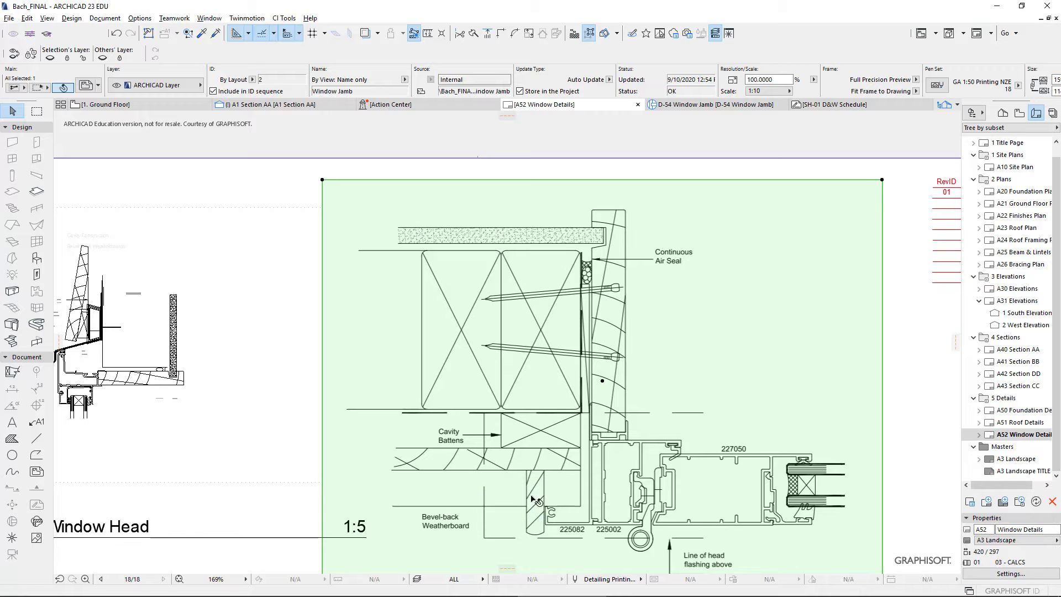
{"action": "scroll", "coordinate": [620, 499], "scroll_direction": "down", "scroll_amount": 2}
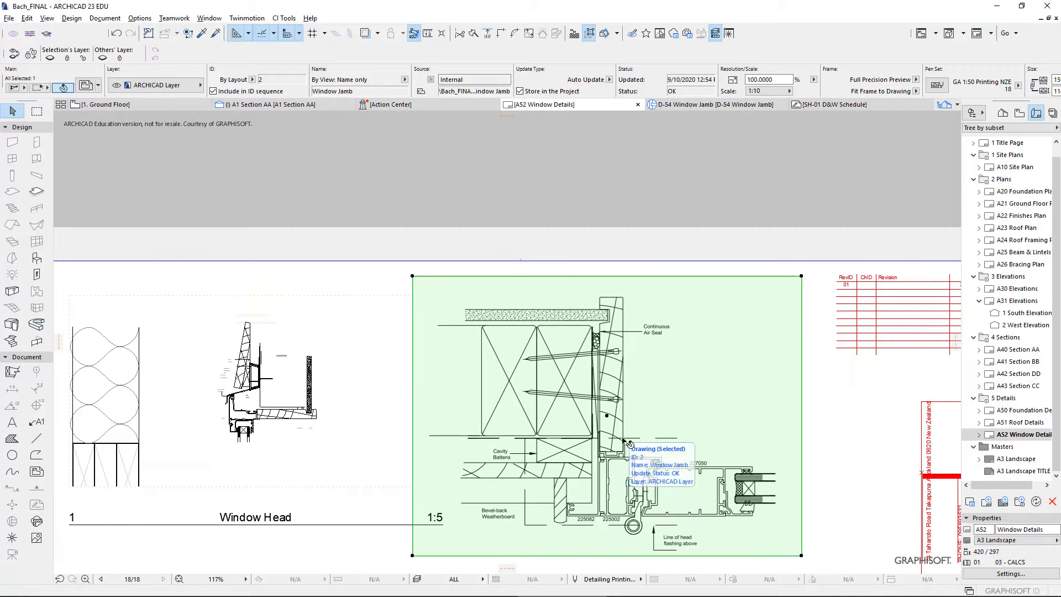
{"action": "scroll", "coordinate": [448, 221], "scroll_direction": "down", "scroll_amount": 3}
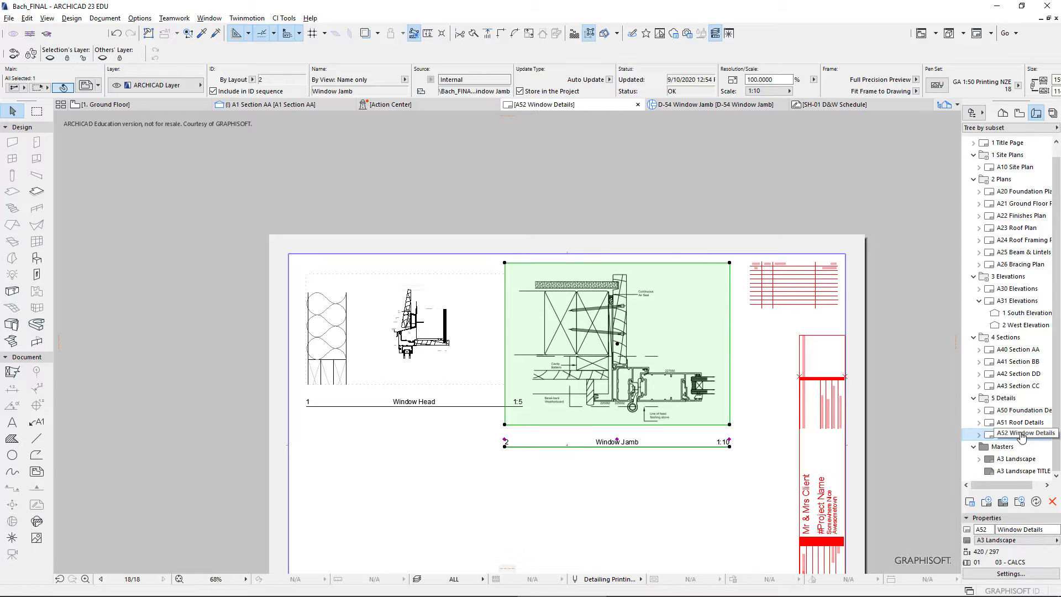
Step: Open the D-53 Window Head detail from the project's details and bring the imported head drawing into view
{"action": "left_click", "coordinate": [1004, 114]}
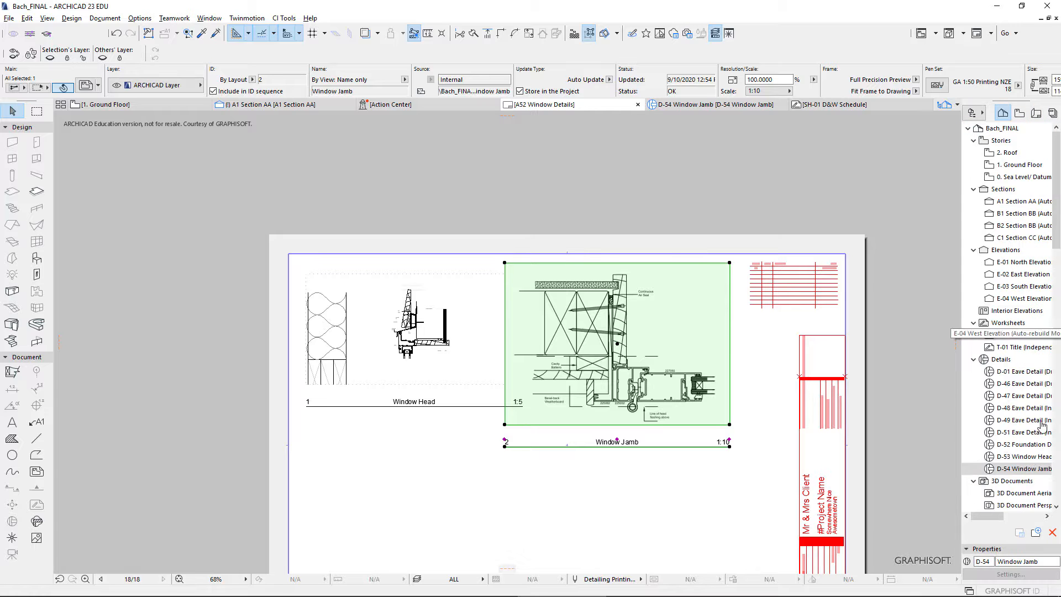
{"action": "double_click", "coordinate": [1022, 457]}
{"action": "scroll", "coordinate": [464, 296], "scroll_direction": "up", "scroll_amount": 3}
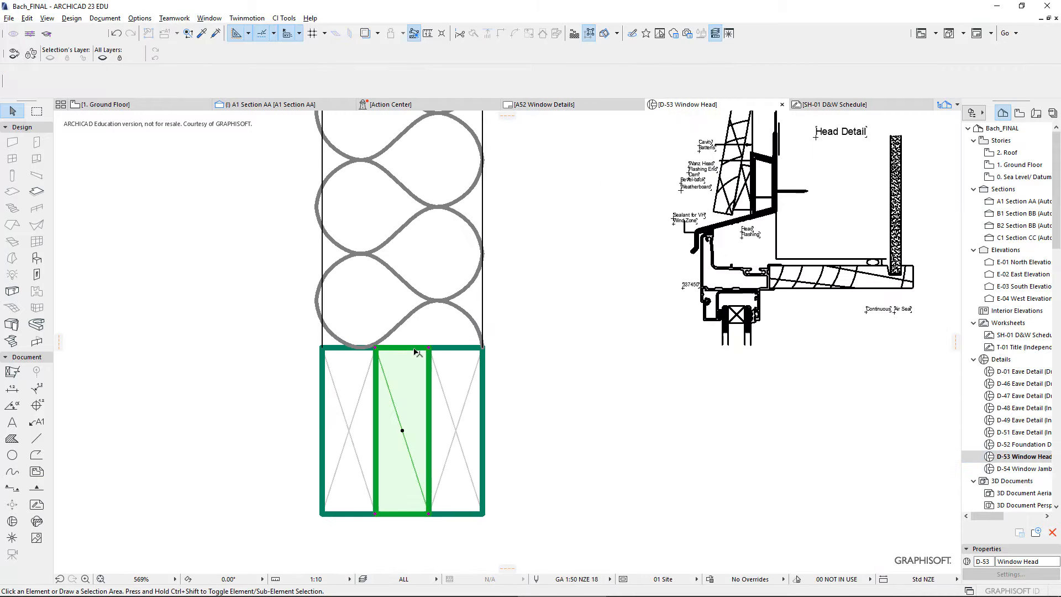
{"action": "scroll", "coordinate": [713, 282], "scroll_direction": "down", "scroll_amount": 1}
Step: Select the window frame profiles of the head detail one after another to examine which polylines they consist of
{"action": "left_click", "coordinate": [712, 282]}
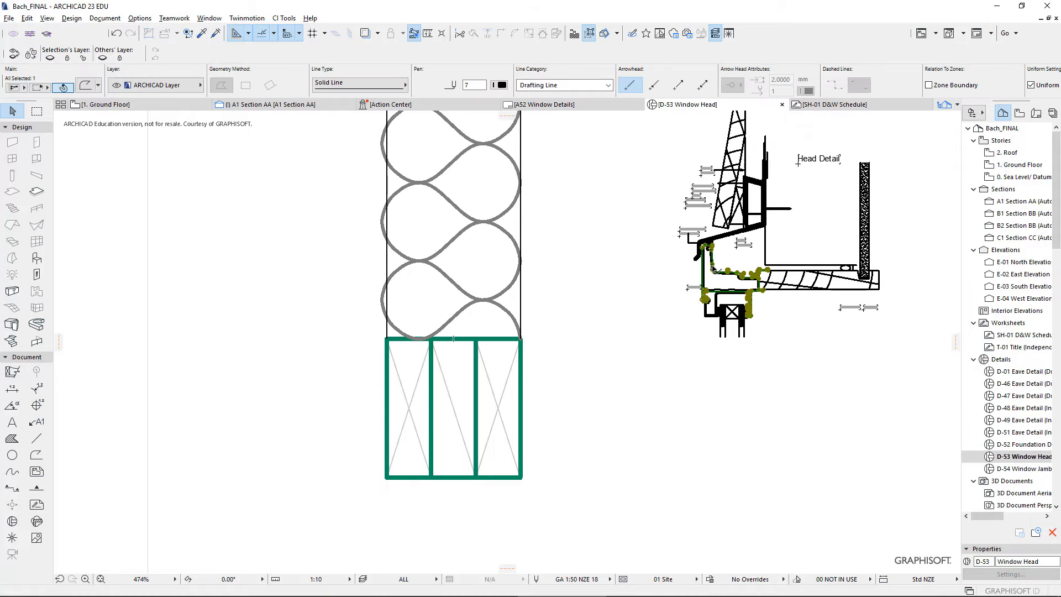
{"action": "scroll", "coordinate": [717, 321], "scroll_direction": "up", "scroll_amount": 1}
{"action": "scroll", "coordinate": [716, 321], "scroll_direction": "up", "scroll_amount": 6}
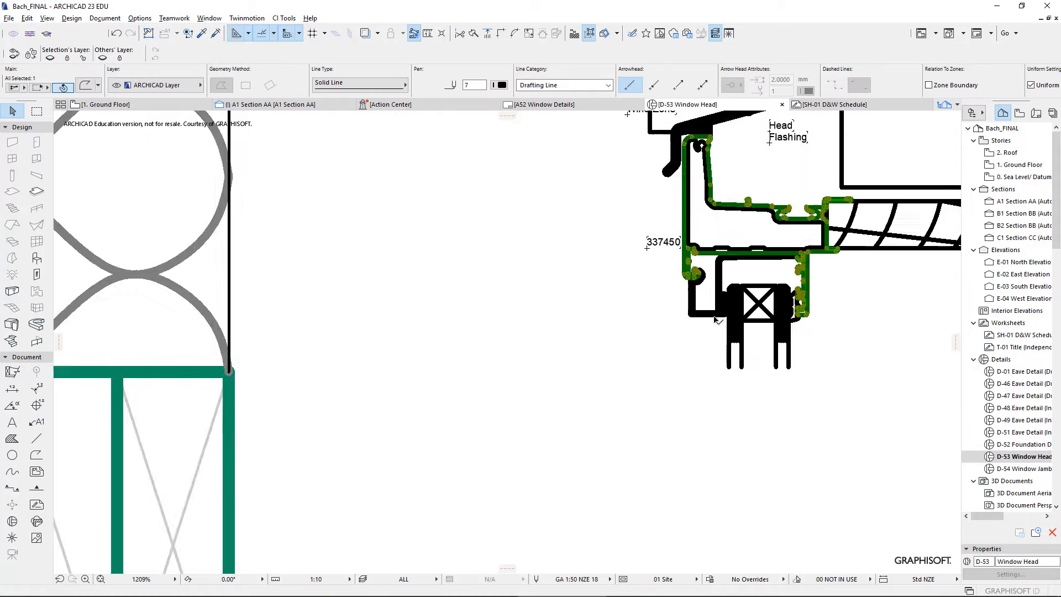
{"action": "left_click", "coordinate": [657, 304], "text": "shift"}
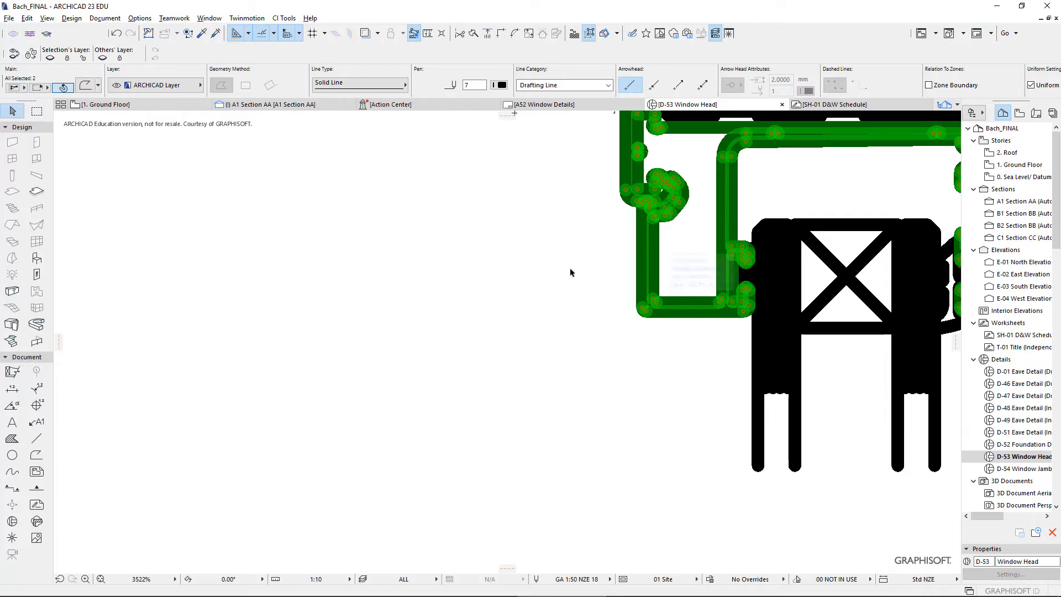
{"action": "scroll", "coordinate": [568, 269], "scroll_direction": "down", "scroll_amount": 4}
{"action": "scroll", "coordinate": [564, 273], "scroll_direction": "down", "scroll_amount": 1}
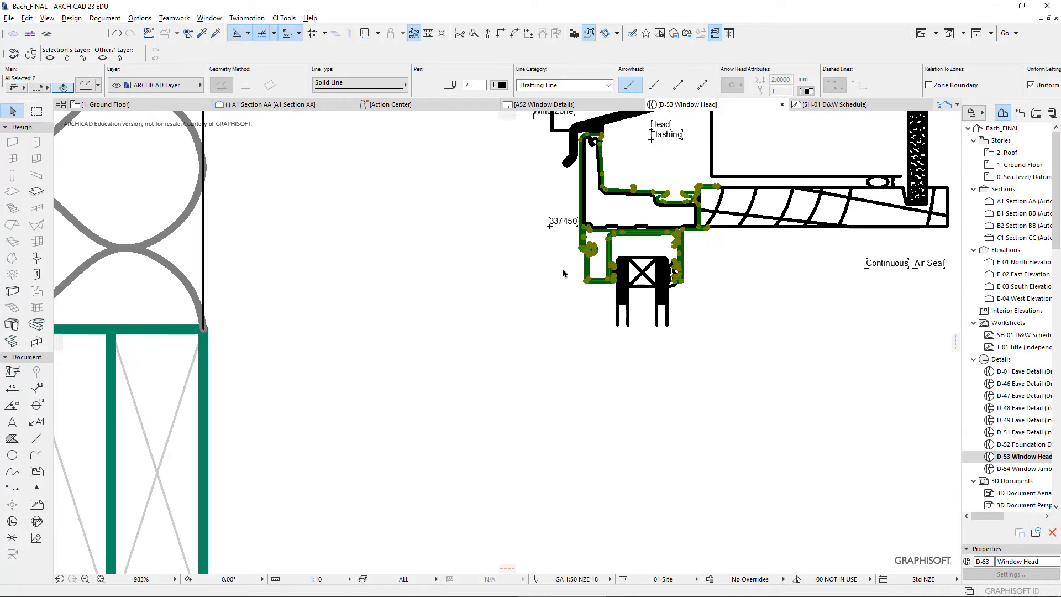
{"action": "left_click", "coordinate": [612, 199], "text": "shift"}
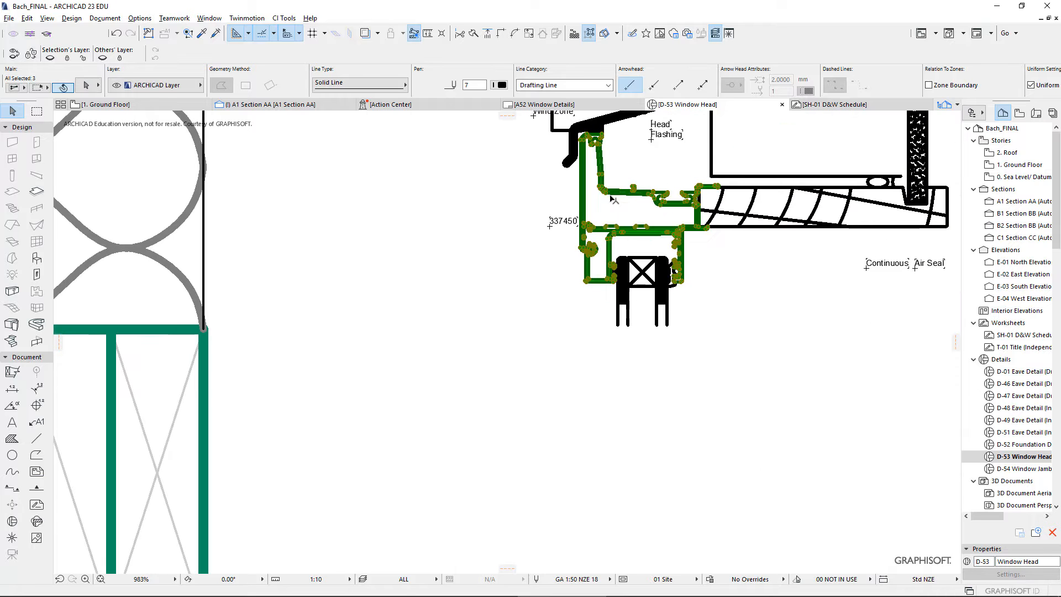
{"action": "left_click", "coordinate": [490, 227]}
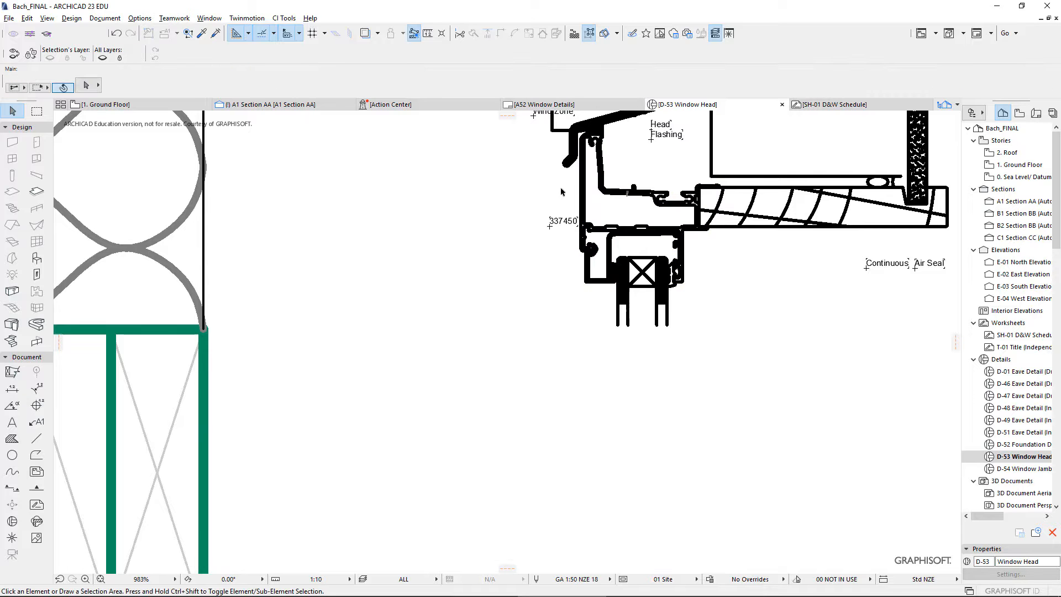
Step: Try moving the three window frame profile polylines out of the head detail separately, and undo all three moves
{"action": "left_click", "coordinate": [582, 188]}
{"action": "left_click_drag", "start_coordinate": [582, 188], "coordinate": [442, 213]}
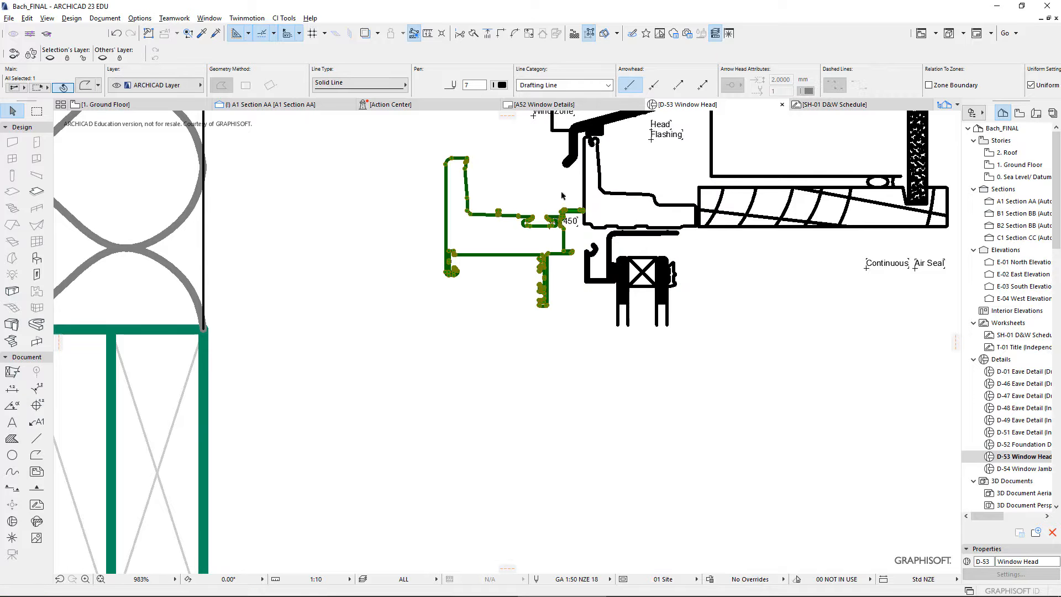
{"action": "left_click", "coordinate": [586, 188]}
{"action": "left_click_drag", "start_coordinate": [586, 188], "coordinate": [507, 211]}
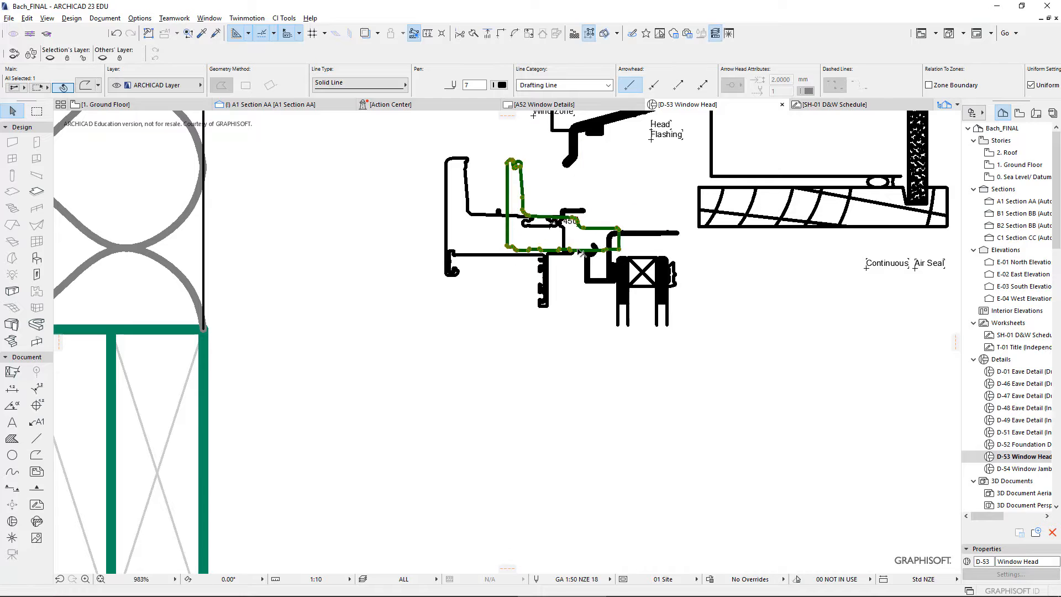
{"action": "left_click", "coordinate": [588, 273]}
{"action": "left_click_drag", "start_coordinate": [589, 272], "coordinate": [480, 346]}
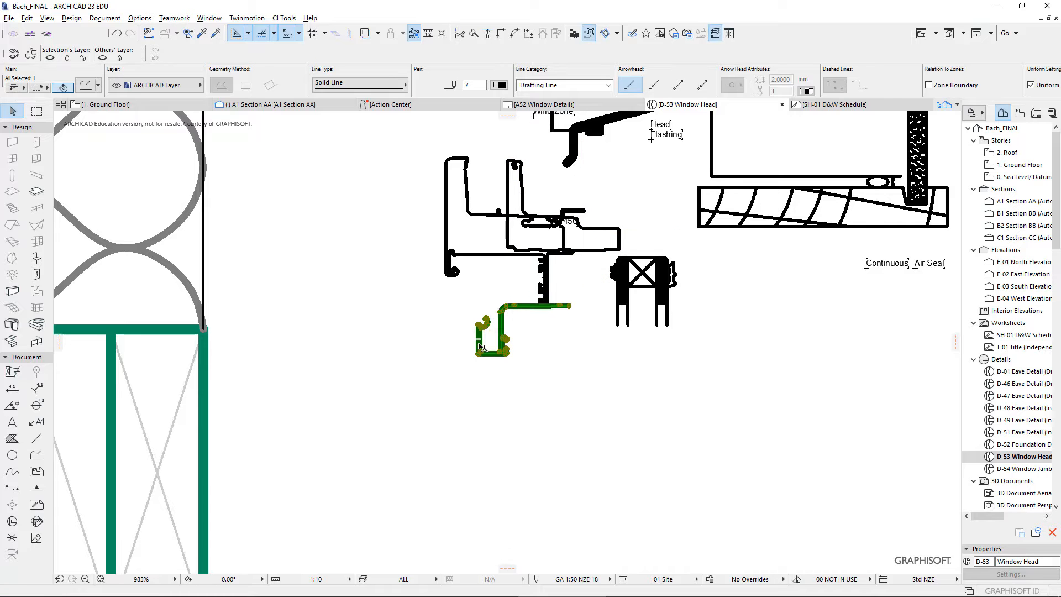
{"action": "key", "text": "ctrl+z"}
{"action": "key", "text": "ctrl+z"}
{"action": "key", "text": "ctrl+z"}
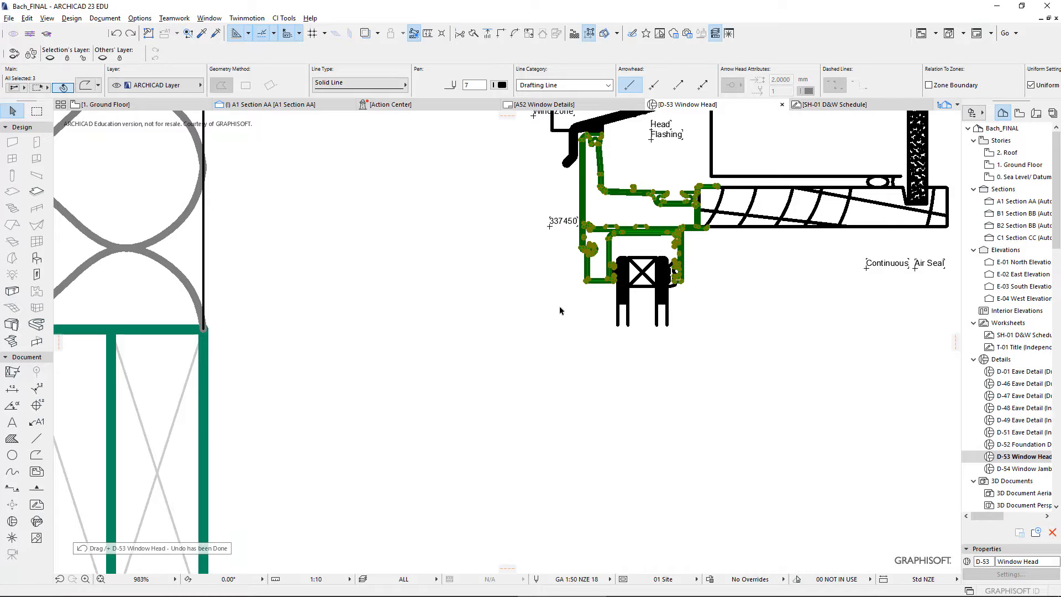
Step: Group the head flashing, the window frame profiles and the glazing of the imported head detail together
{"action": "scroll", "coordinate": [560, 311], "scroll_direction": "down", "scroll_amount": 4}
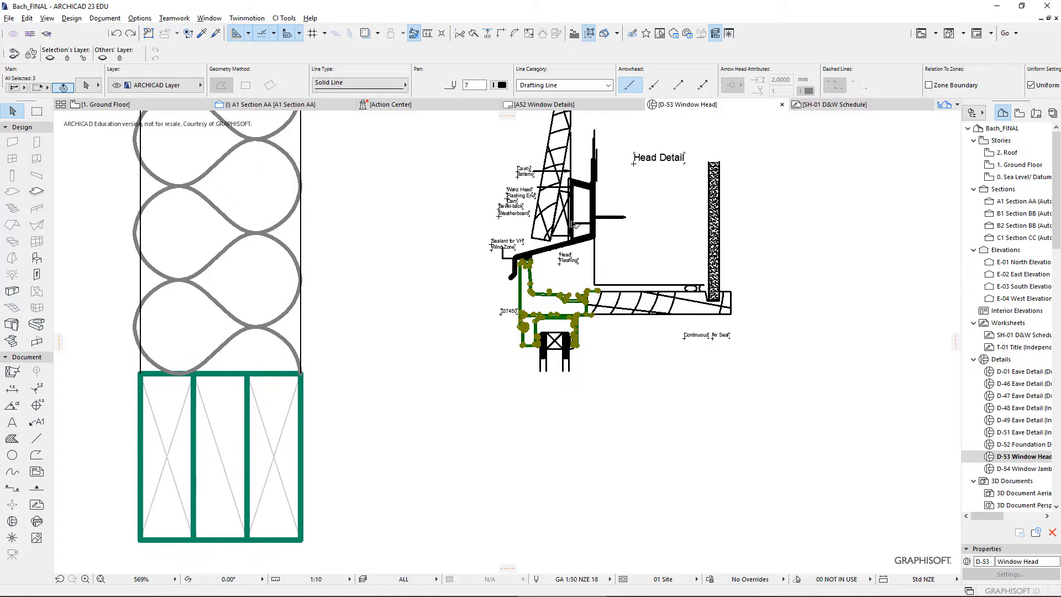
{"action": "left_click", "coordinate": [545, 250]}
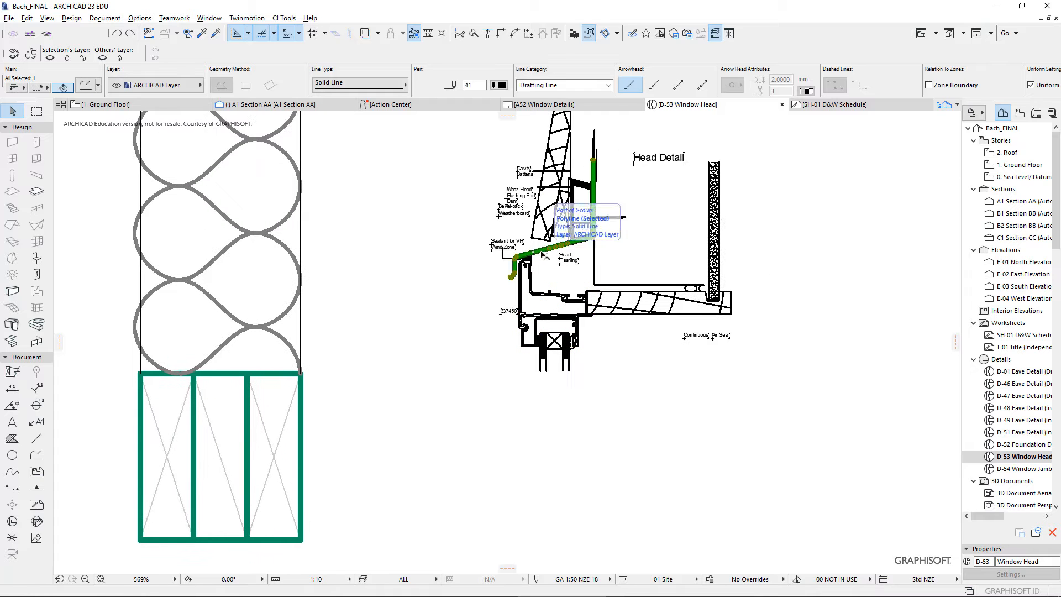
{"action": "left_click", "coordinate": [522, 307], "text": "shift"}
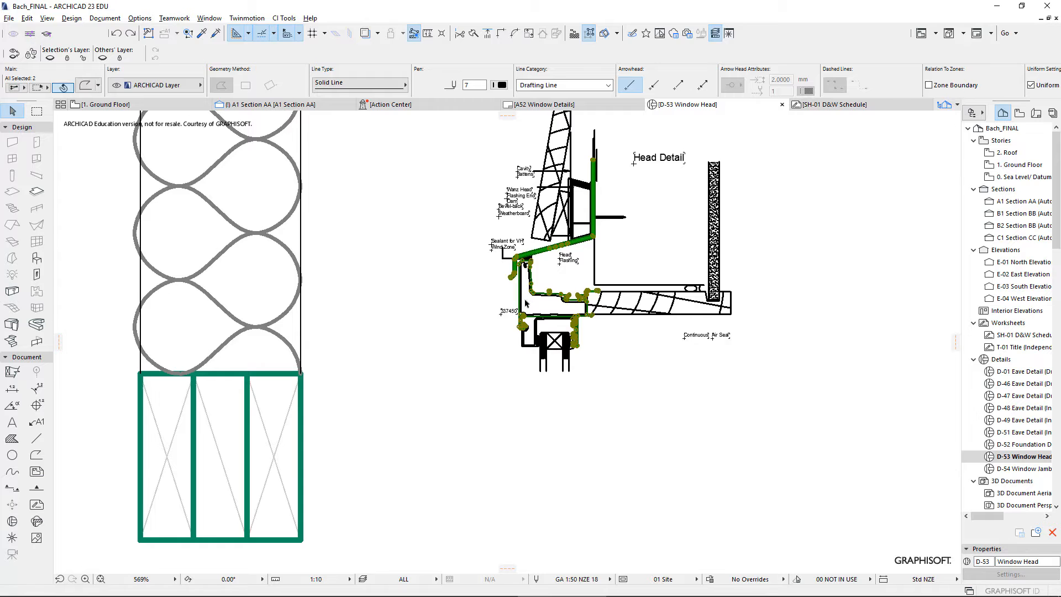
{"action": "scroll", "coordinate": [524, 301], "scroll_direction": "up", "scroll_amount": 4}
{"action": "left_click", "coordinate": [547, 293], "text": "shift"}
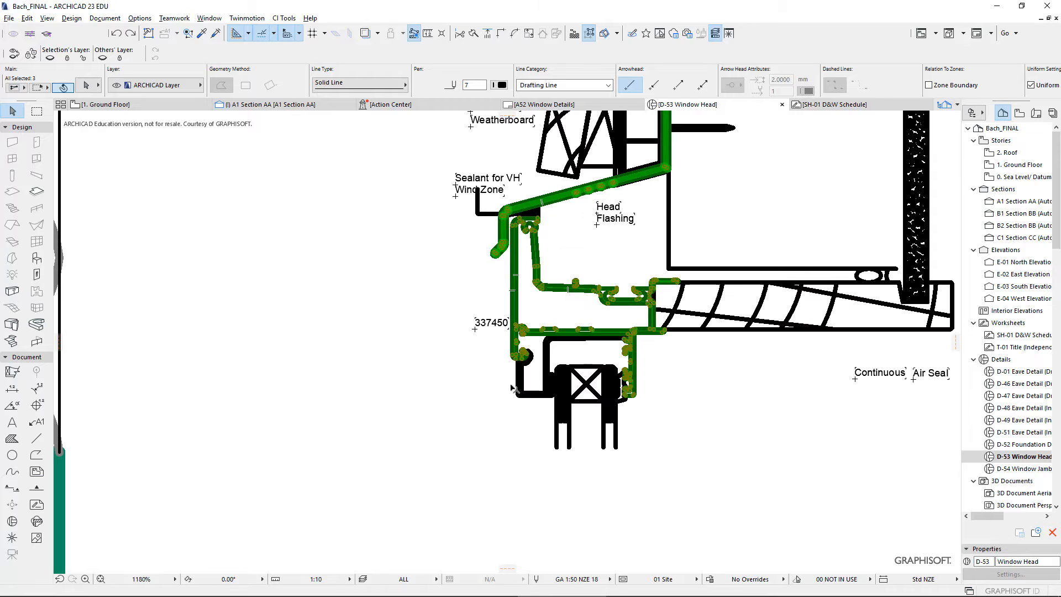
{"action": "left_click_drag", "start_coordinate": [466, 498], "coordinate": [688, 327]}
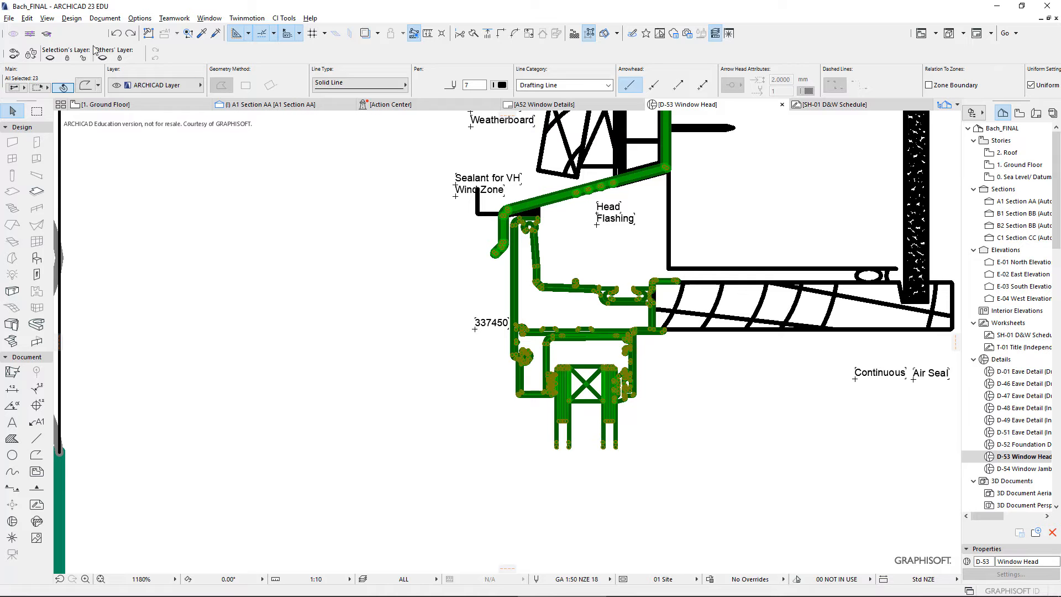
{"action": "left_click", "coordinate": [29, 19]}
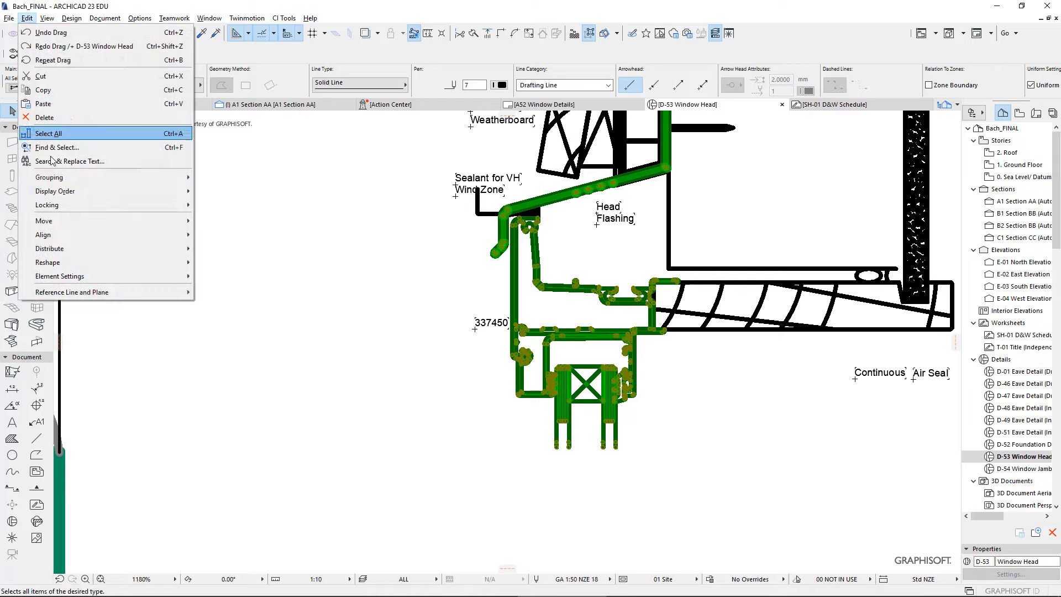
{"action": "mouse_move", "coordinate": [55, 178]}
{"action": "left_click", "coordinate": [215, 177]}
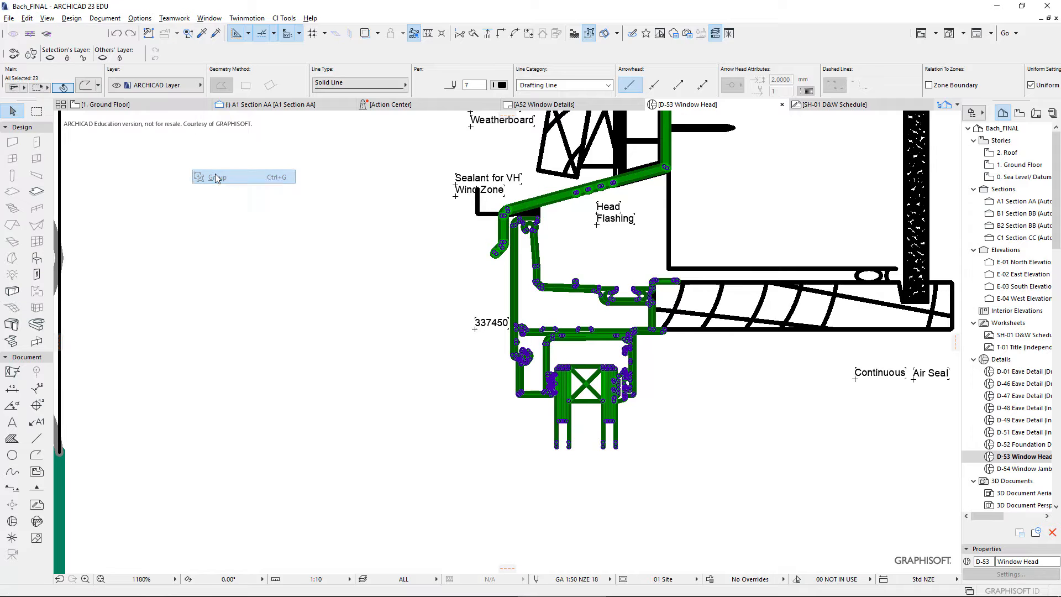
{"action": "scroll", "coordinate": [288, 181], "scroll_direction": "down", "scroll_amount": 3}
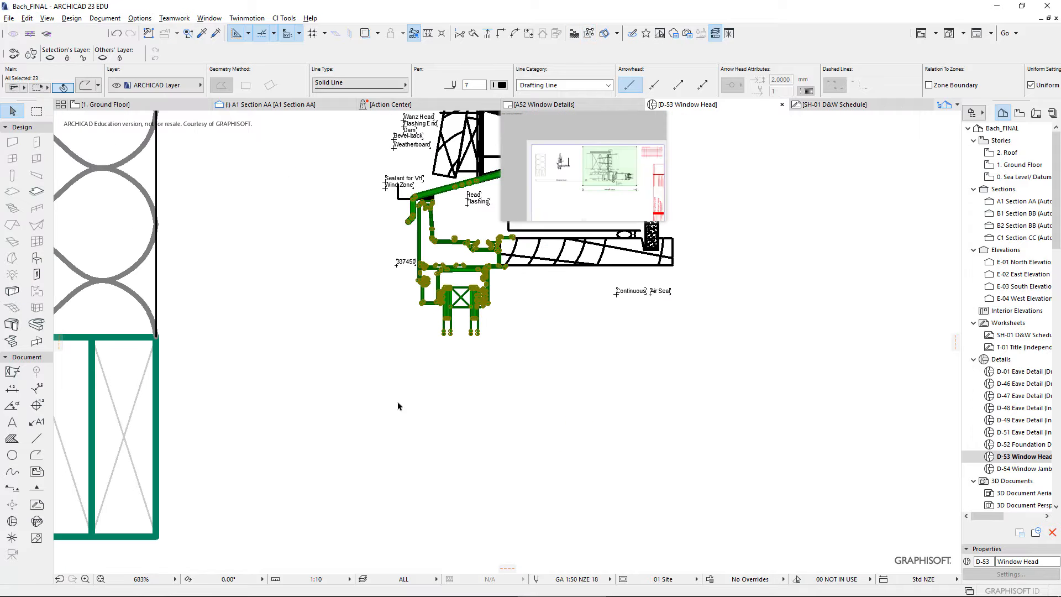
{"action": "left_click", "coordinate": [397, 320]}
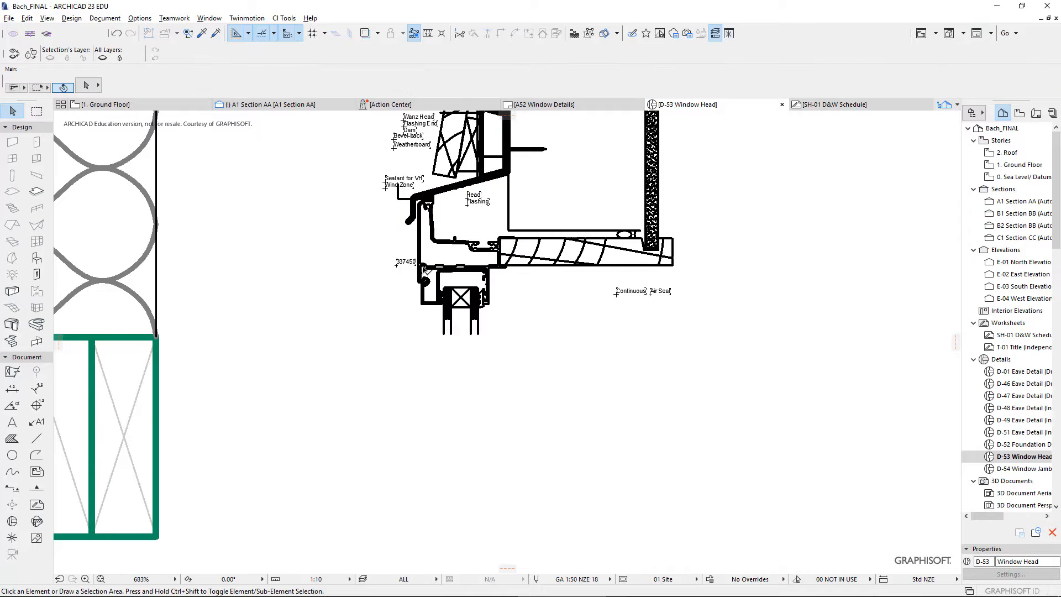
Step: Move the grouped flashing and window assembly to the outer side of the timber lintel, leaving a small gap beside the framing
{"action": "left_click_drag", "start_coordinate": [424, 270], "coordinate": [84, 444]}
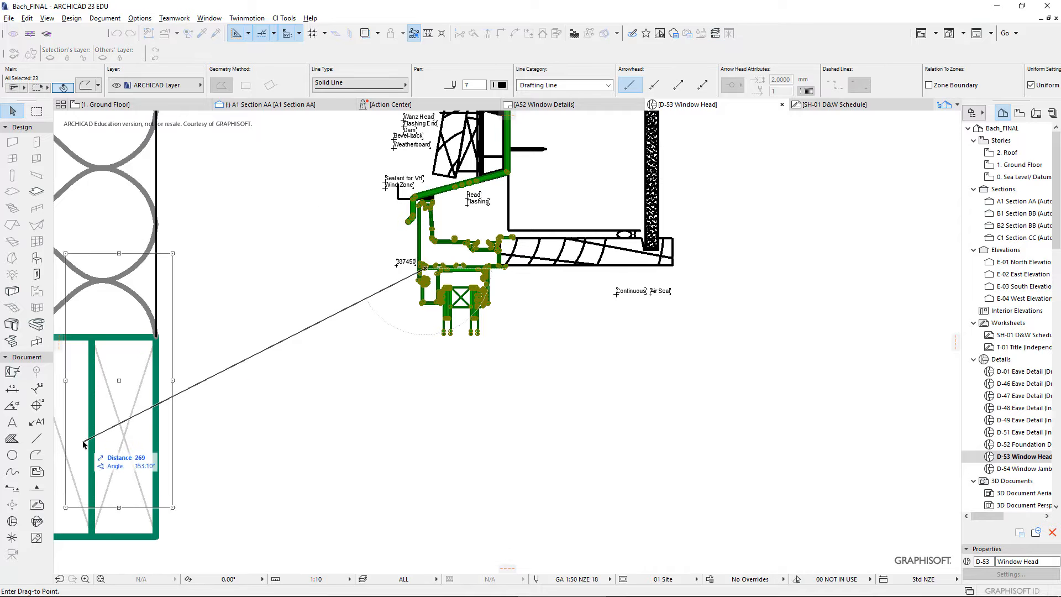
{"action": "left_click", "coordinate": [84, 444]}
{"action": "middle_click_drag", "start_coordinate": [203, 397], "coordinate": [670, 299]}
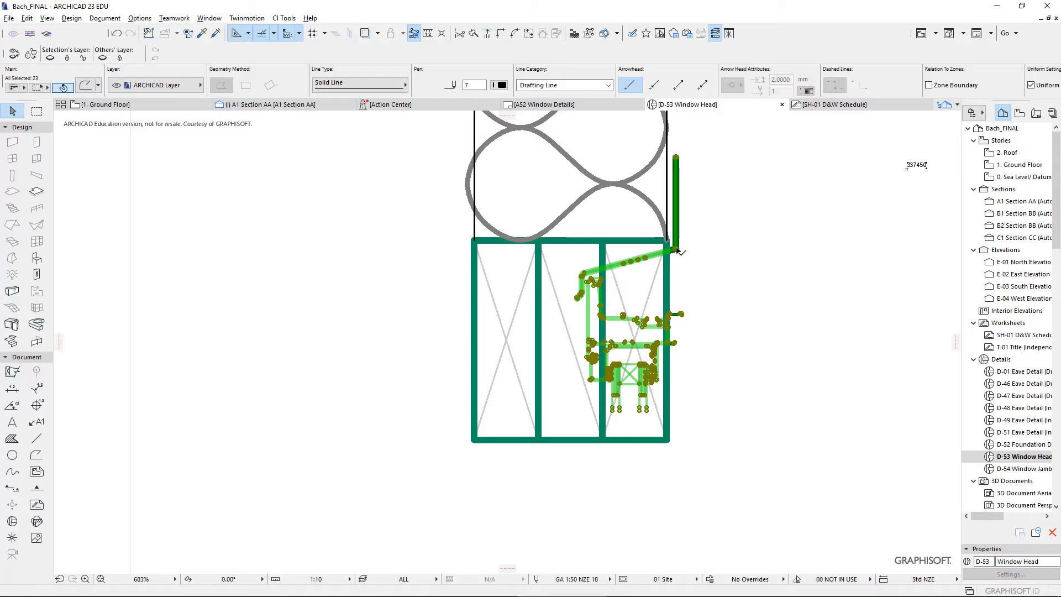
{"action": "left_click_drag", "start_coordinate": [677, 251], "coordinate": [452, 418]}
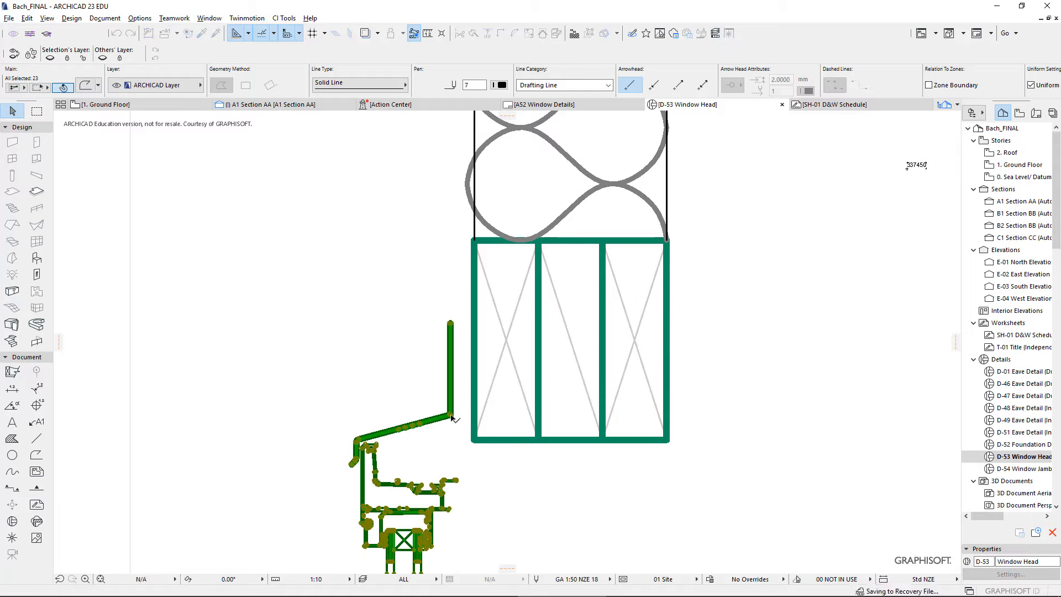
{"action": "left_click_drag", "start_coordinate": [456, 488], "coordinate": [468, 456]}
{"action": "mouse_move", "coordinate": [516, 467]}
{"action": "middle_mouse_down"}
{"action": "mouse_move", "coordinate": [415, 421]}
{"action": "mouse_move", "coordinate": [346, 328]}
{"action": "middle_mouse_up"}
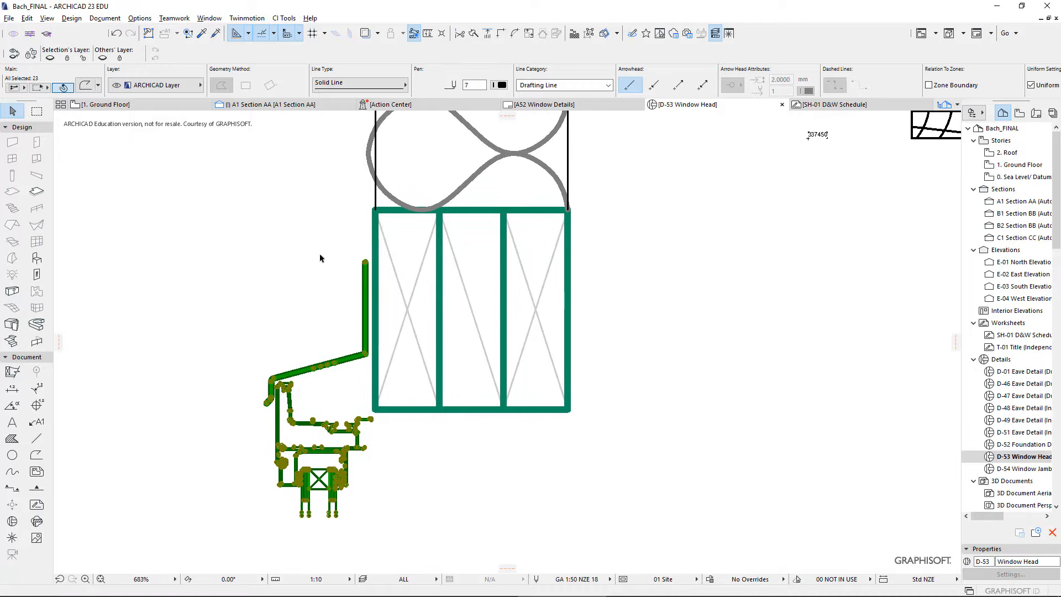
{"action": "left_click_drag", "start_coordinate": [368, 356], "coordinate": [351, 355]}
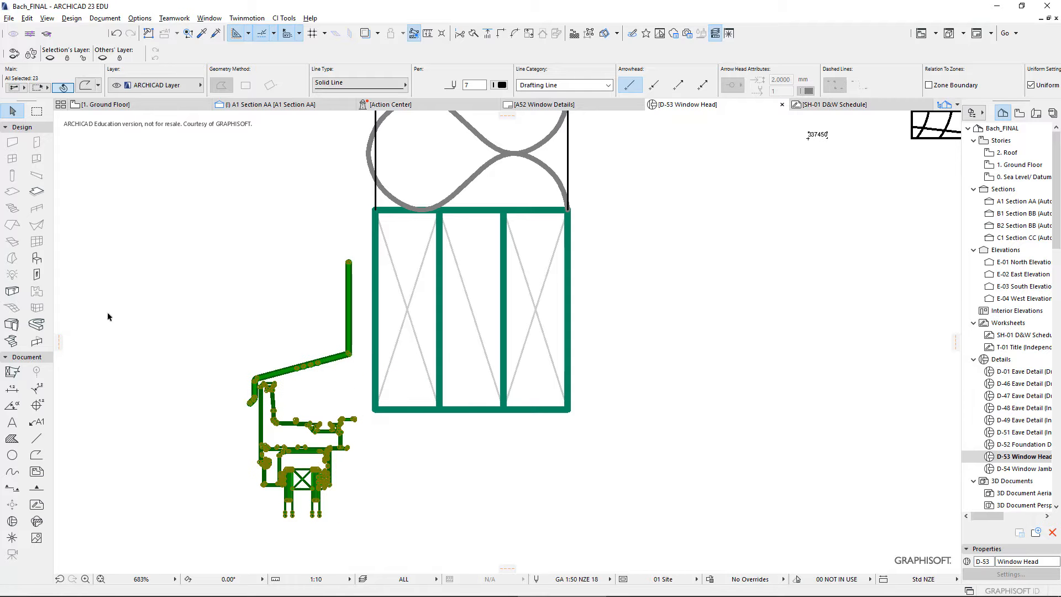
Step: Configure the default detail element as a CI Tools Timber Member of 150 by 19 with 0° rotation
{"action": "left_click", "coordinate": [12, 373]}
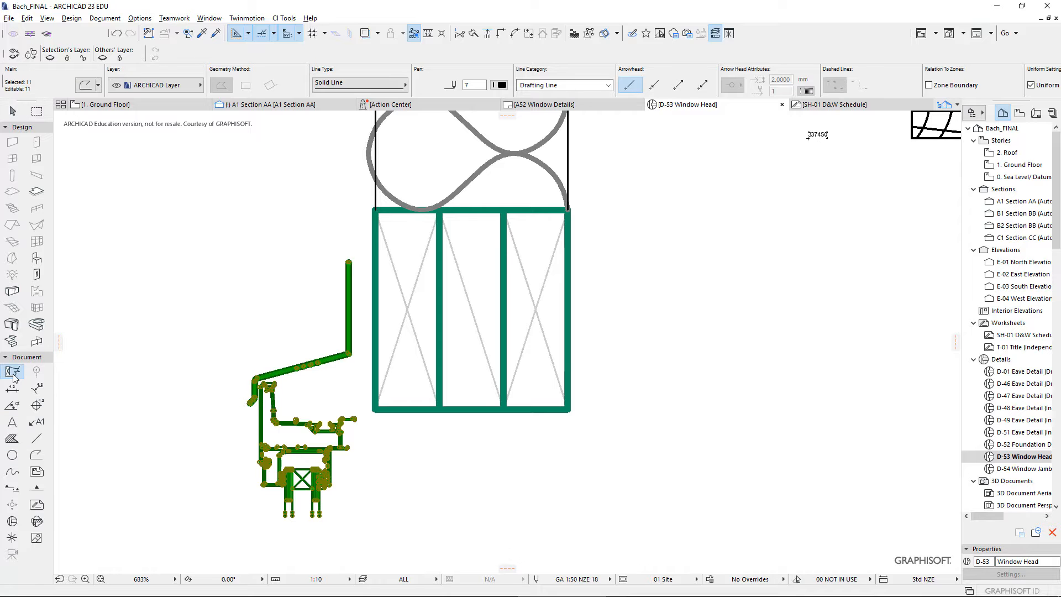
{"action": "double_click", "coordinate": [12, 374]}
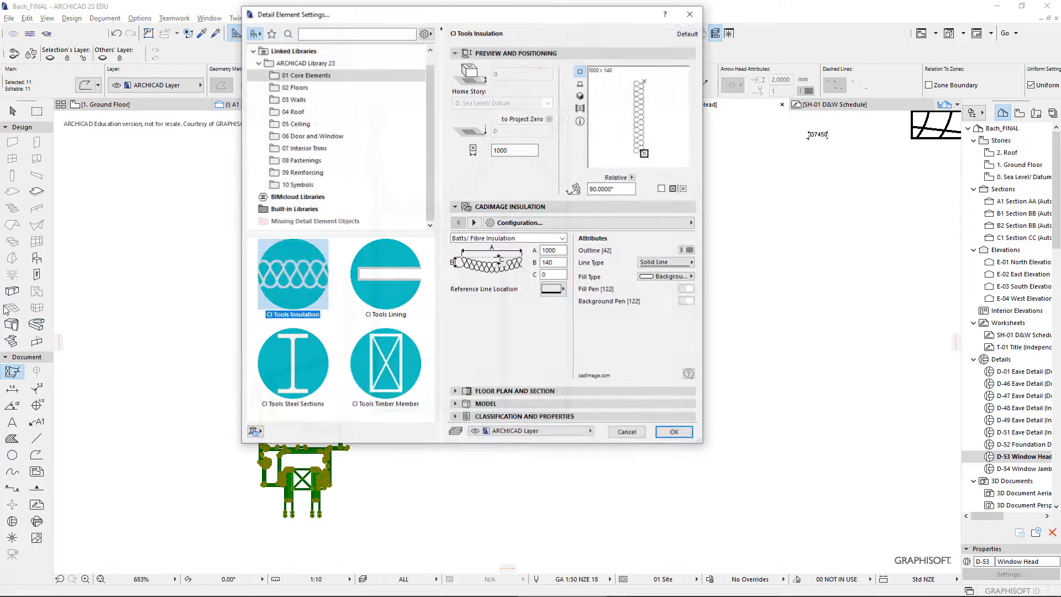
{"action": "left_click", "coordinate": [385, 368]}
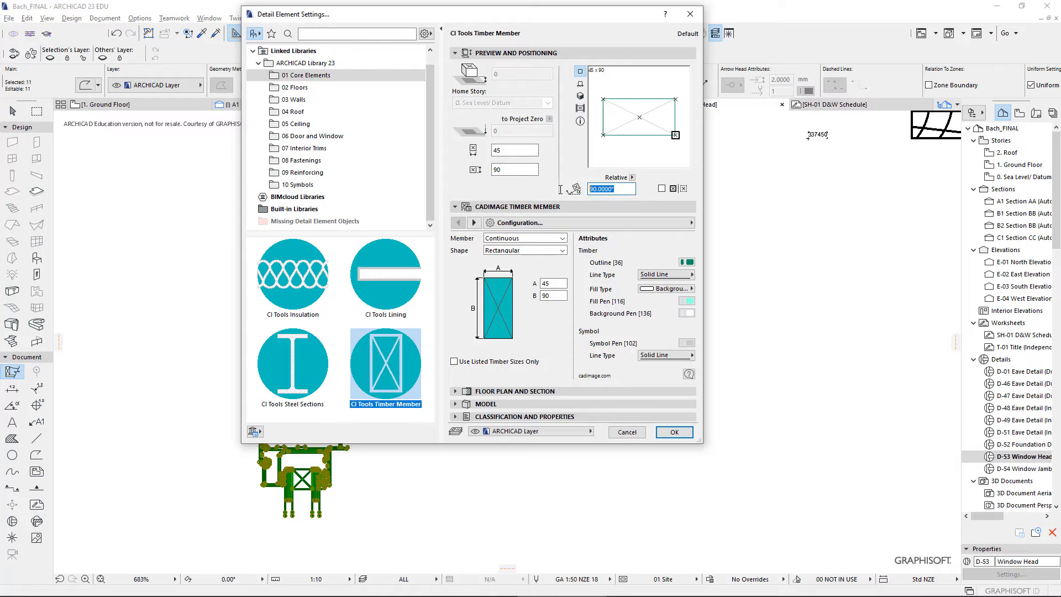
{"action": "key", "text": "Tab"}
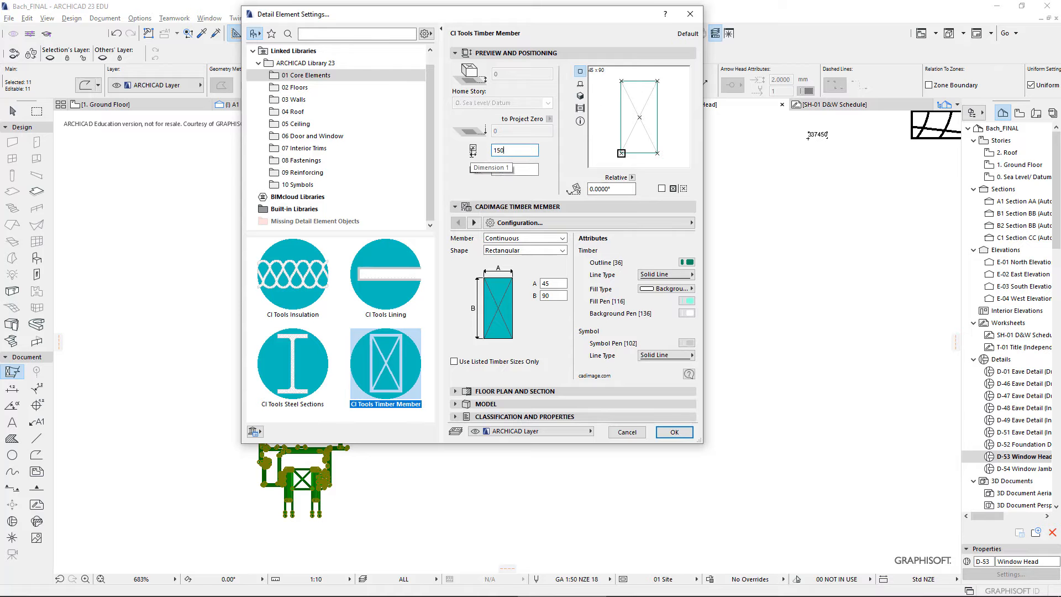
{"action": "type", "text": "150"}
{"action": "key", "text": "Tab"}
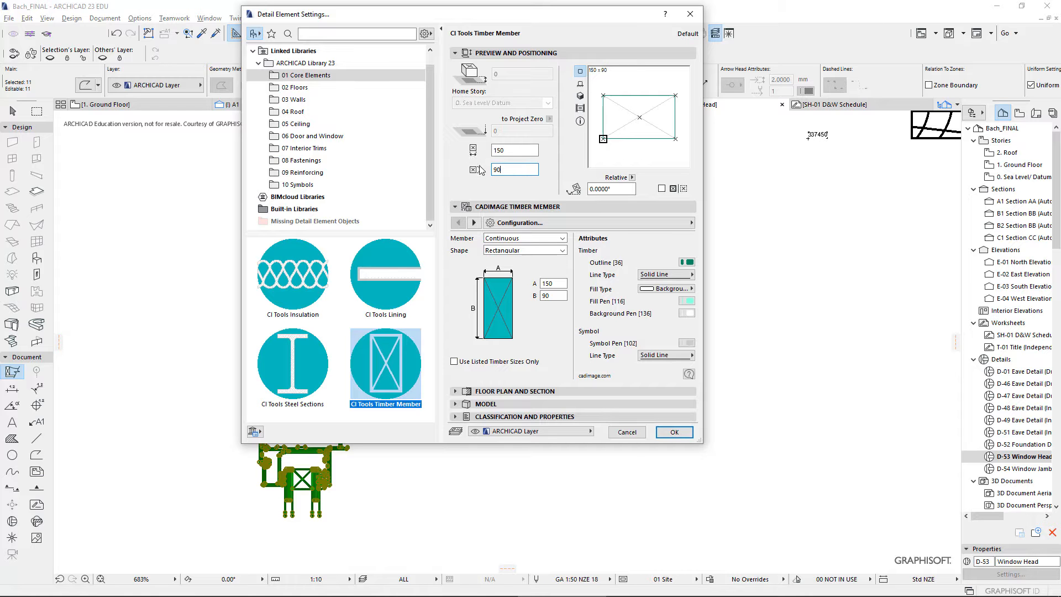
{"action": "type", "text": "19"}
{"action": "key", "text": "Tab"}
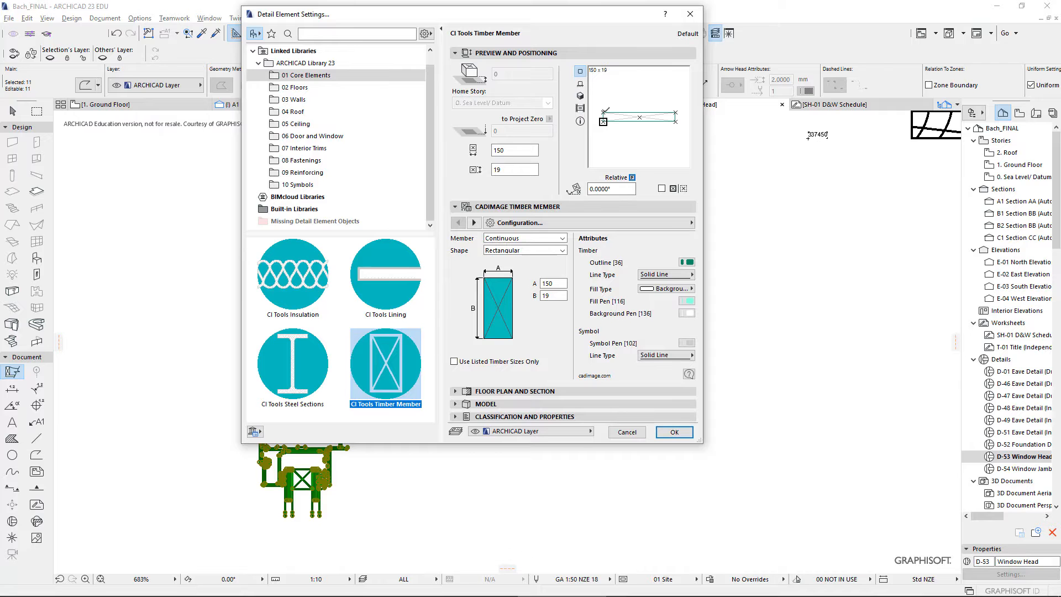
{"action": "left_click", "coordinate": [676, 432]}
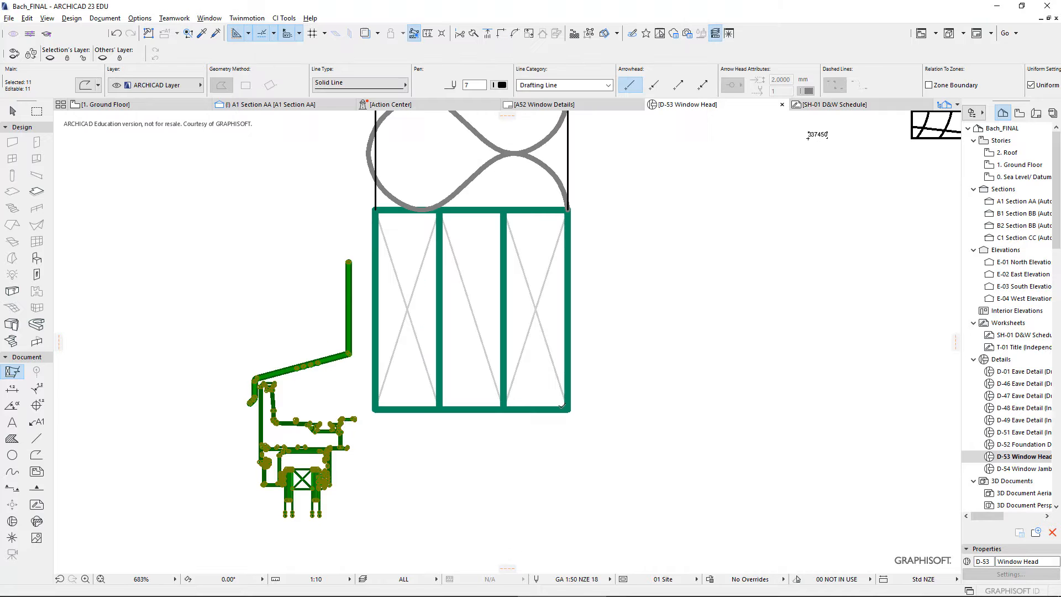
Step: Place the 150 by 19 timber member as a reveal against the window frame, just below the lintel
{"action": "scroll", "coordinate": [347, 421], "scroll_direction": "up", "scroll_amount": 5}
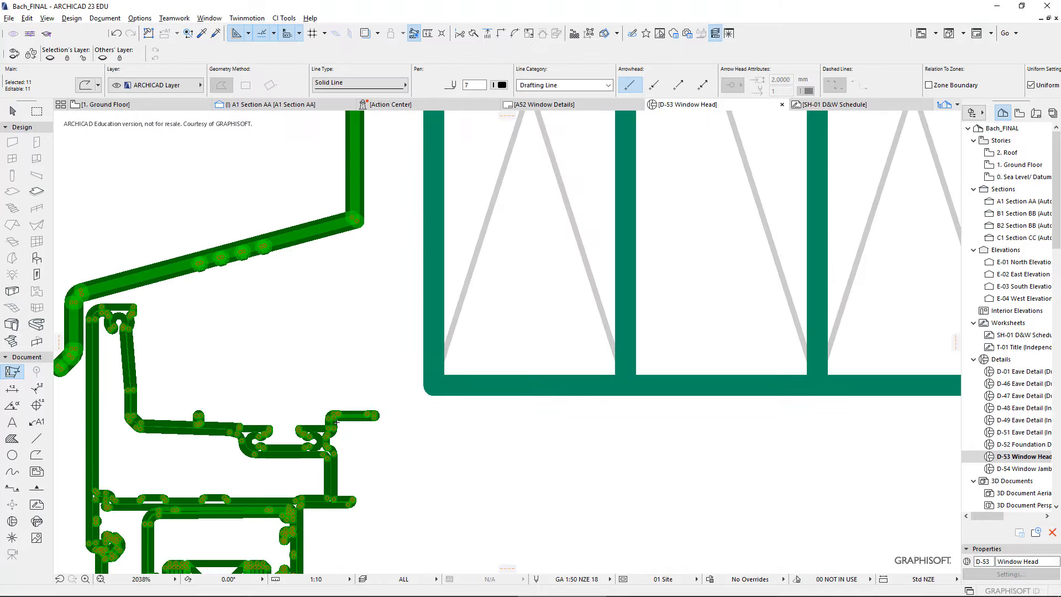
{"action": "key", "text": "Escape"}
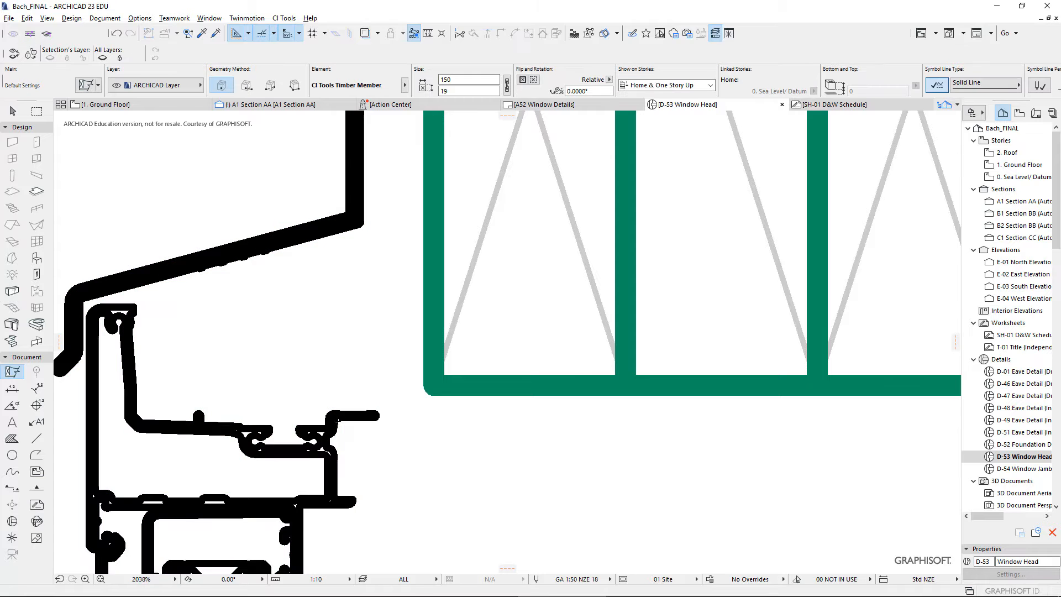
{"action": "scroll", "coordinate": [409, 437], "scroll_direction": "down", "scroll_amount": 4}
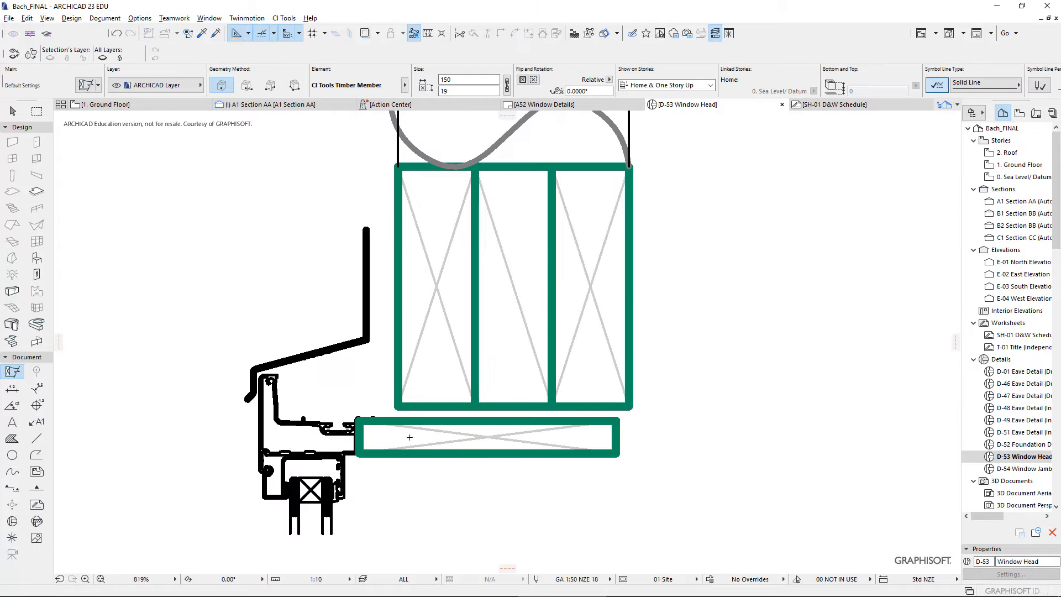
Step: Change the member type of the timber reveal to Dressed Timber
{"action": "left_click", "coordinate": [419, 440], "text": "shift"}
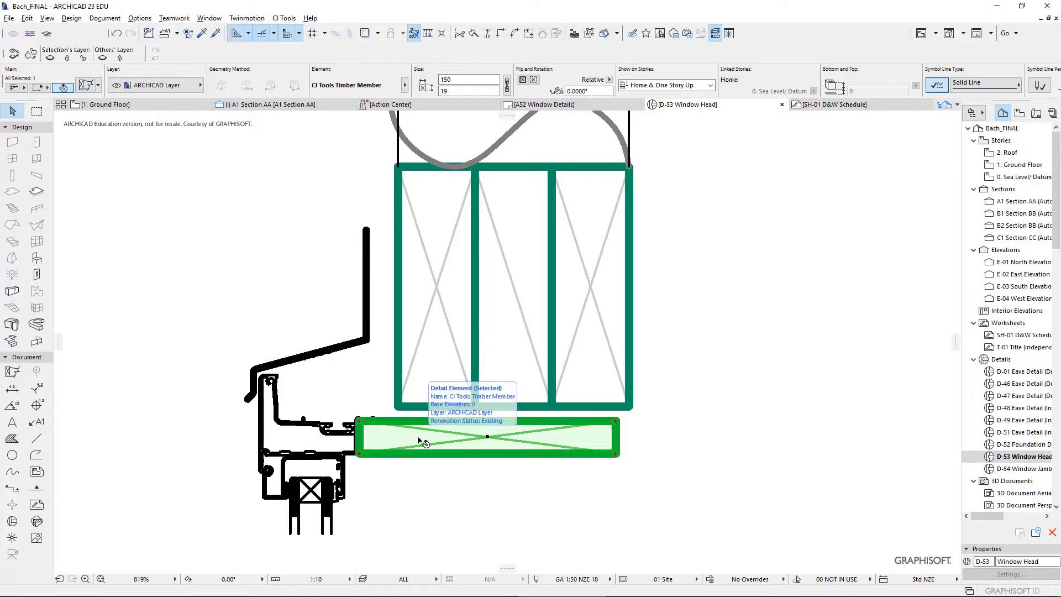
{"action": "key", "text": "ctrl+t"}
{"action": "left_click", "coordinate": [527, 240]}
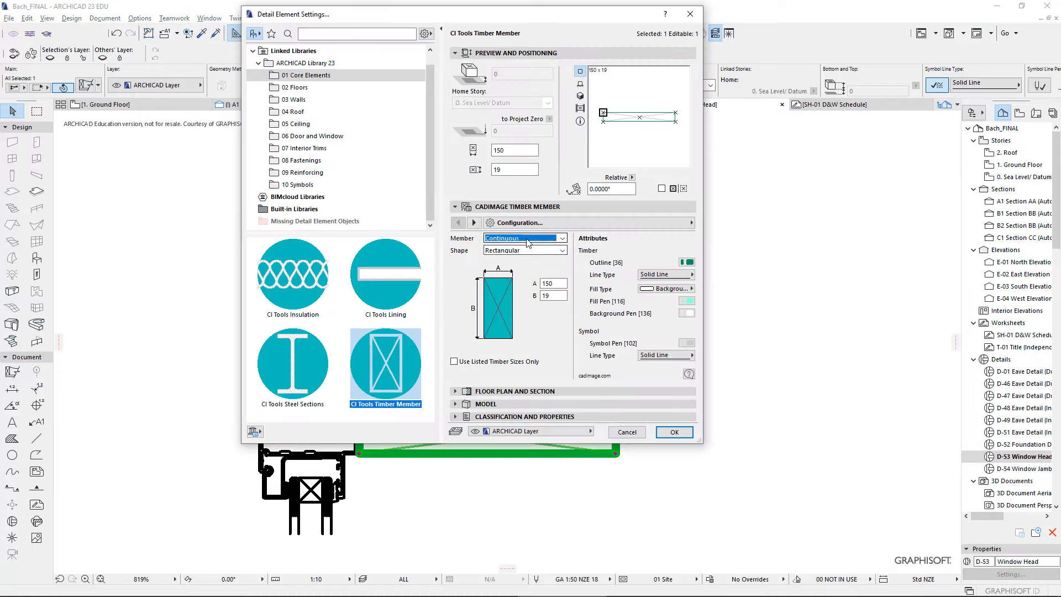
{"action": "left_click", "coordinate": [528, 269]}
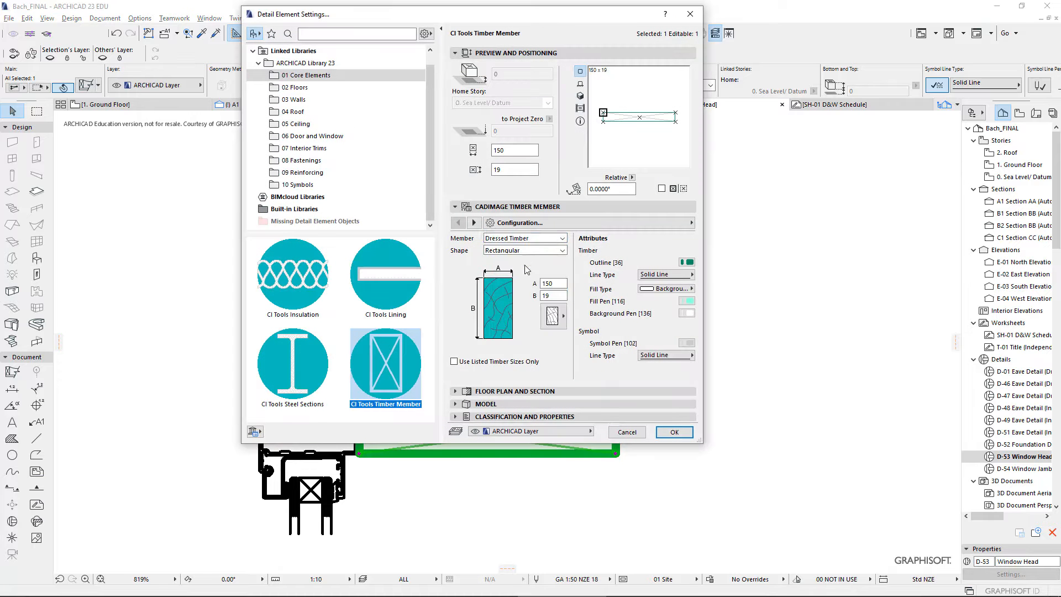
{"action": "left_click", "coordinate": [673, 432]}
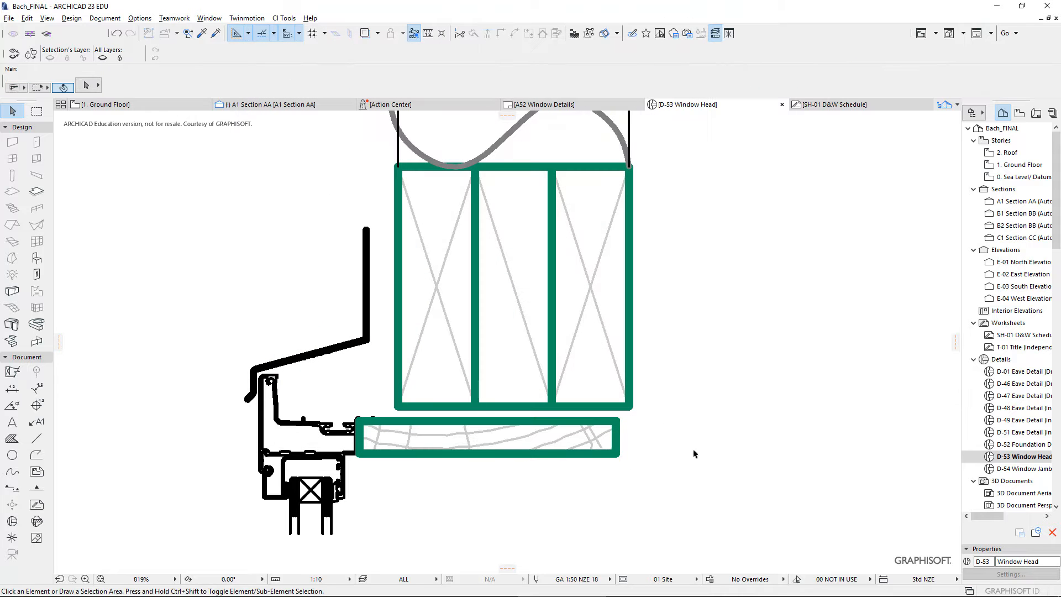
{"action": "left_click", "coordinate": [621, 439]}
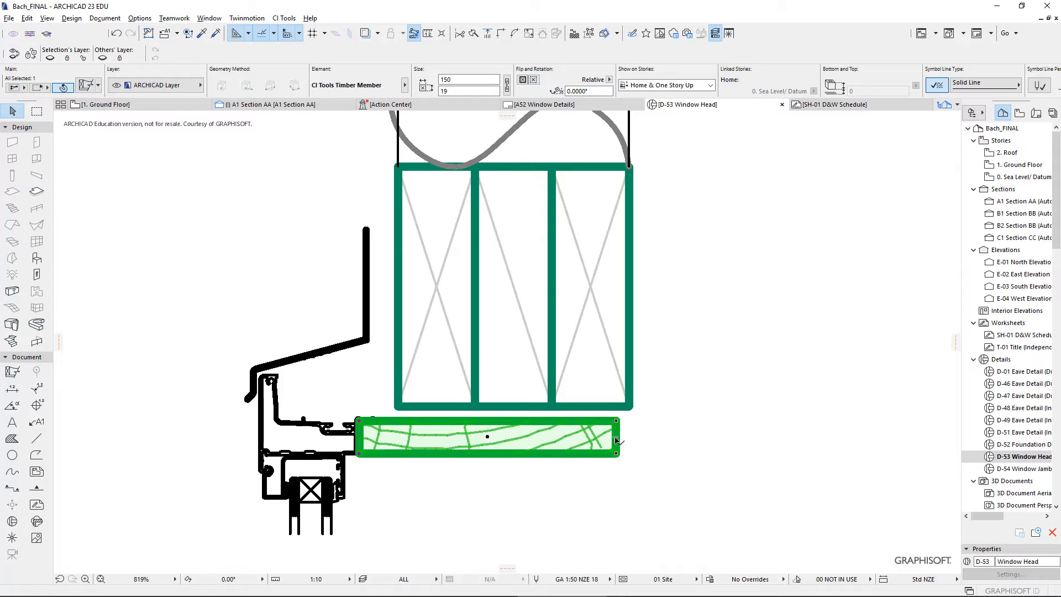
{"action": "left_click", "coordinate": [618, 438]}
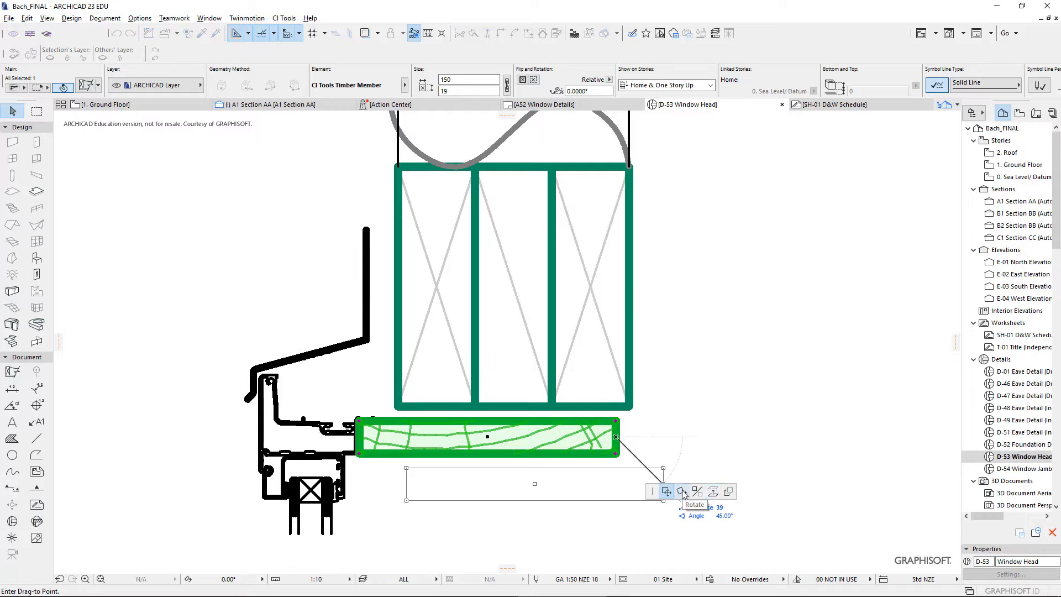
{"action": "key", "text": "Escape"}
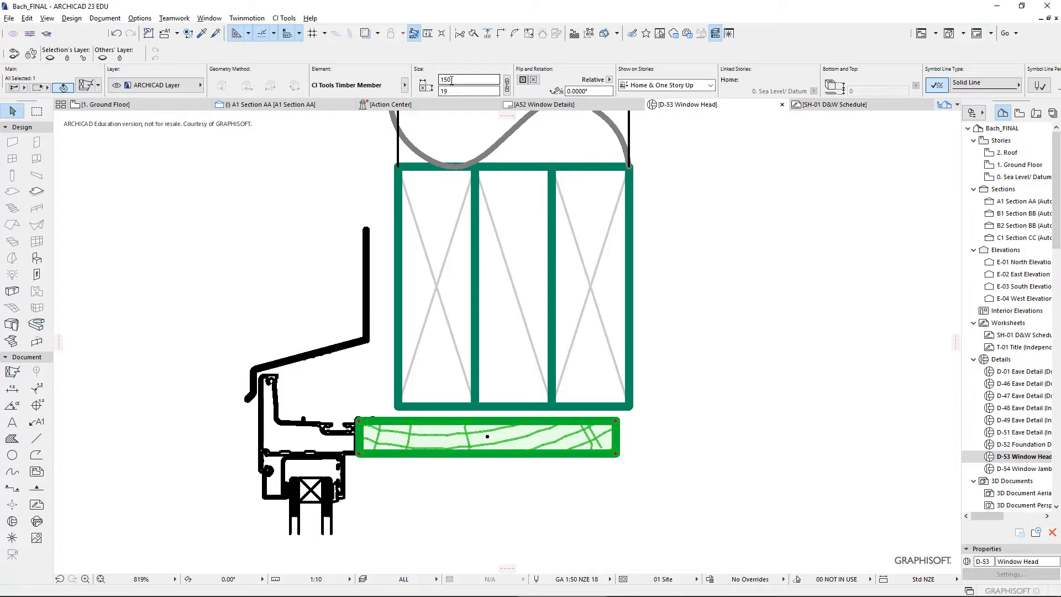
{"action": "left_click", "coordinate": [638, 368]}
Step: Search the detail element library for "gib" and set the default timber member's type to Existing Framing
{"action": "middle_click_drag", "start_coordinate": [631, 146], "coordinate": [511, 180]}
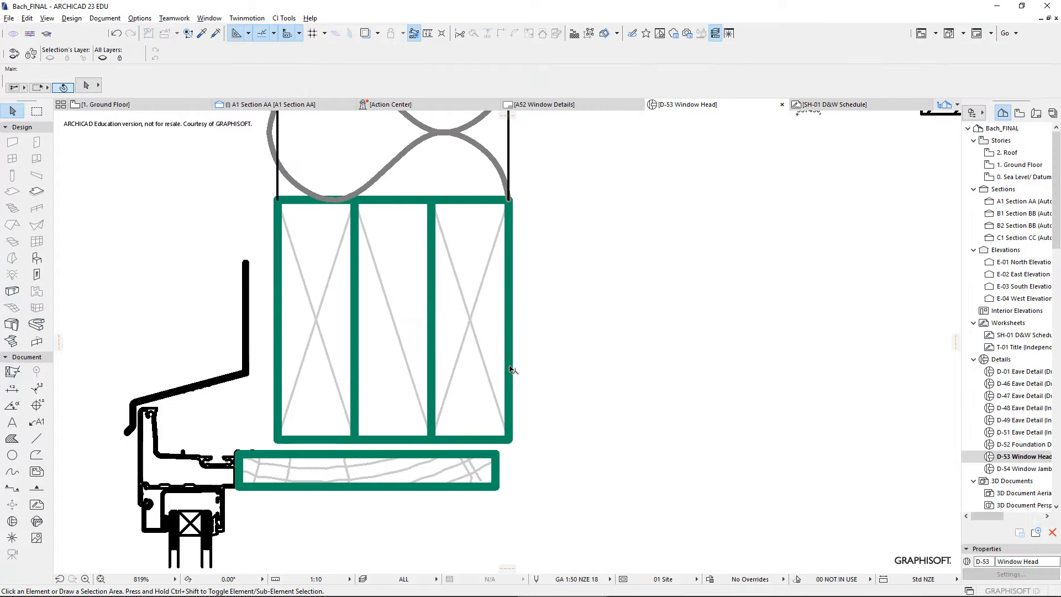
{"action": "double_click", "coordinate": [14, 371]}
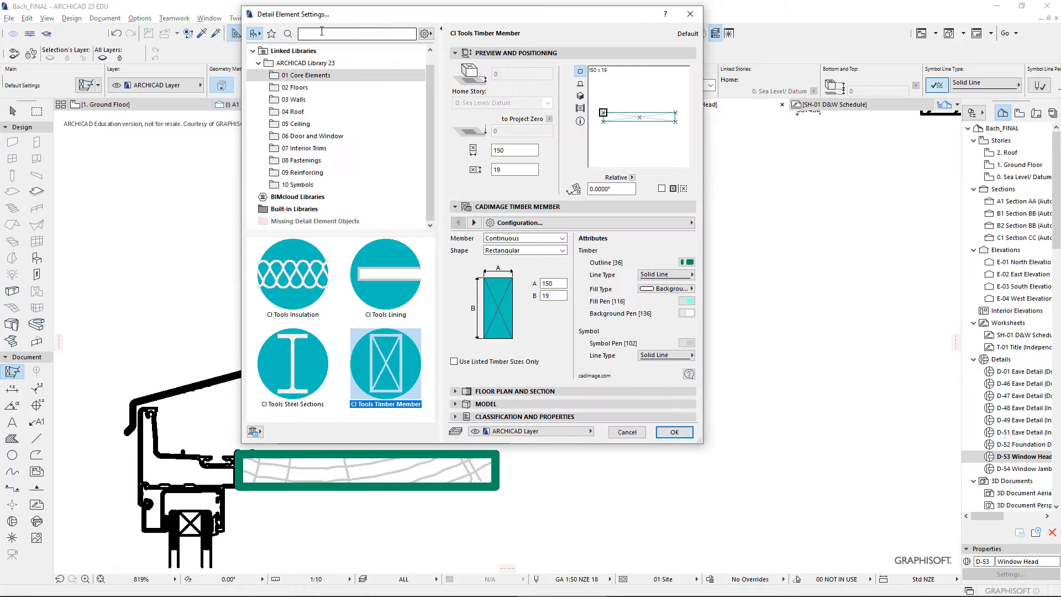
{"action": "left_click", "coordinate": [321, 33]}
{"action": "type", "text": "gib"}
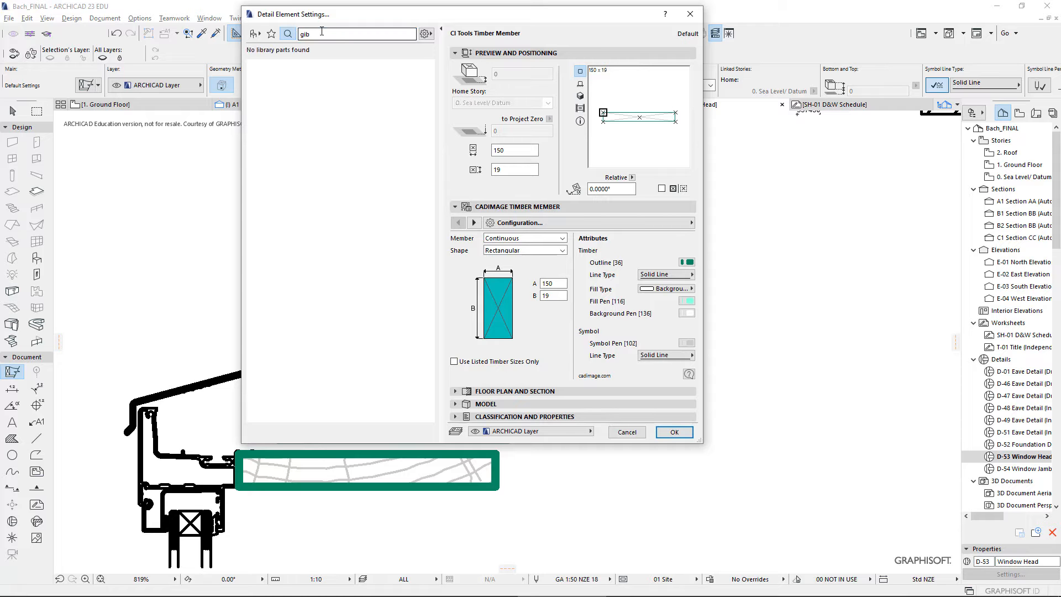
{"action": "left_click", "coordinate": [517, 239]}
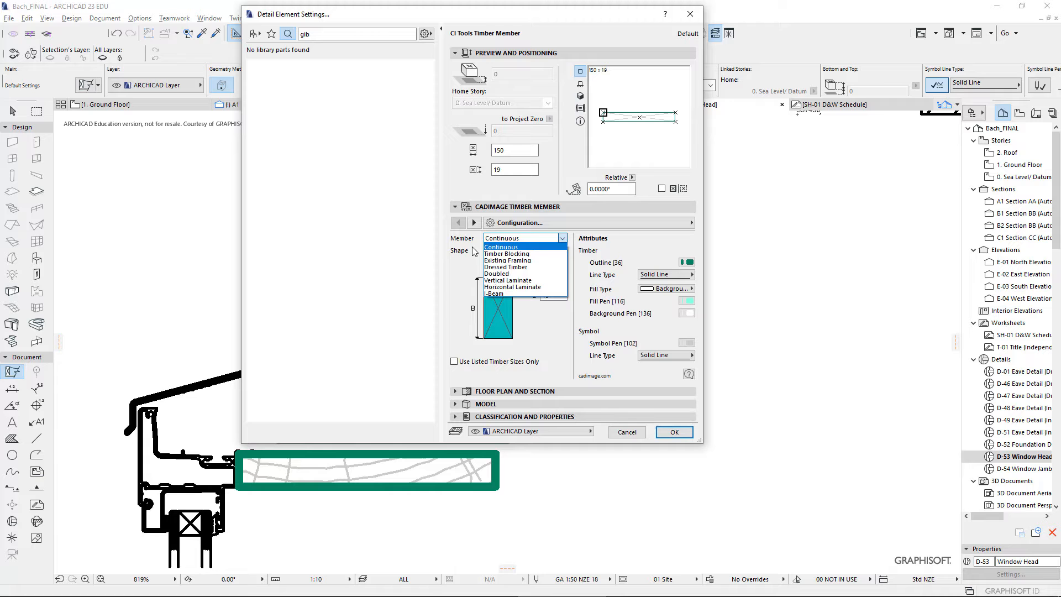
{"action": "left_click", "coordinate": [532, 260]}
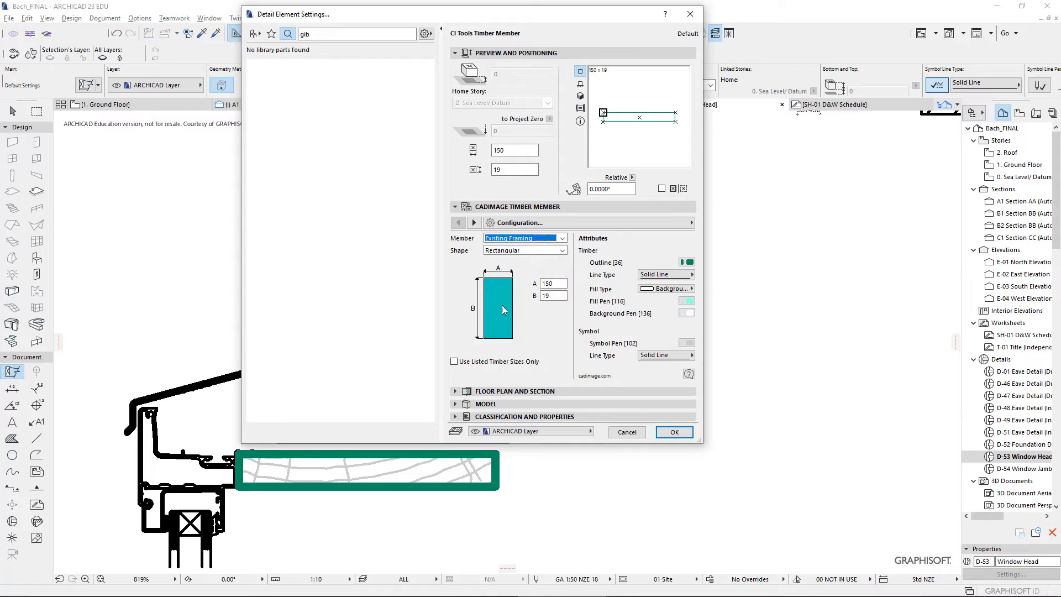
{"action": "left_click", "coordinate": [674, 432]}
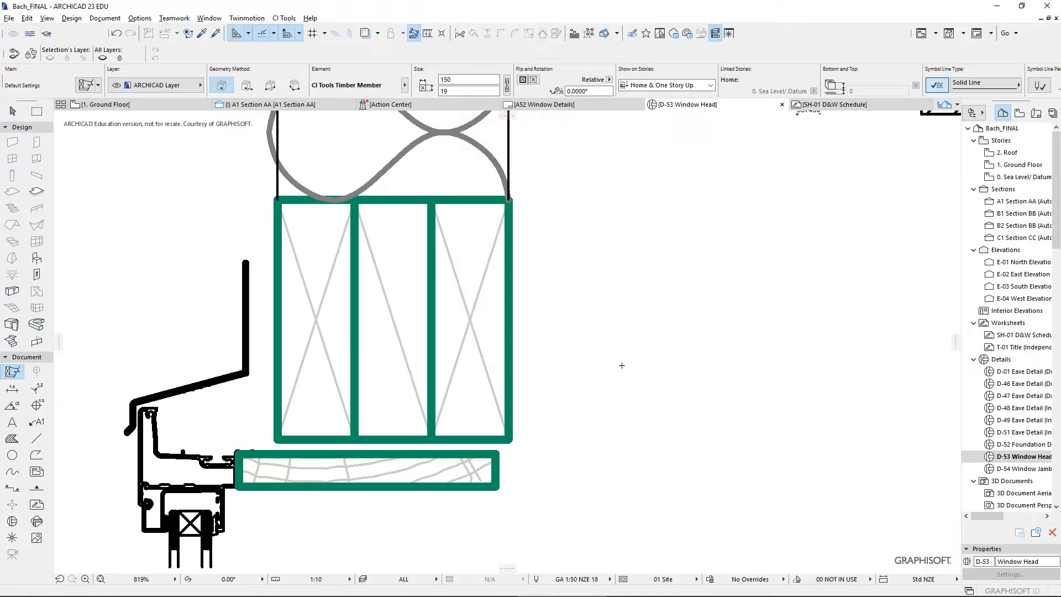
Step: Place the 150 by 19 member at the lintel's lower inner corner and delete the stray copy beside it
{"action": "left_click", "coordinate": [509, 438]}
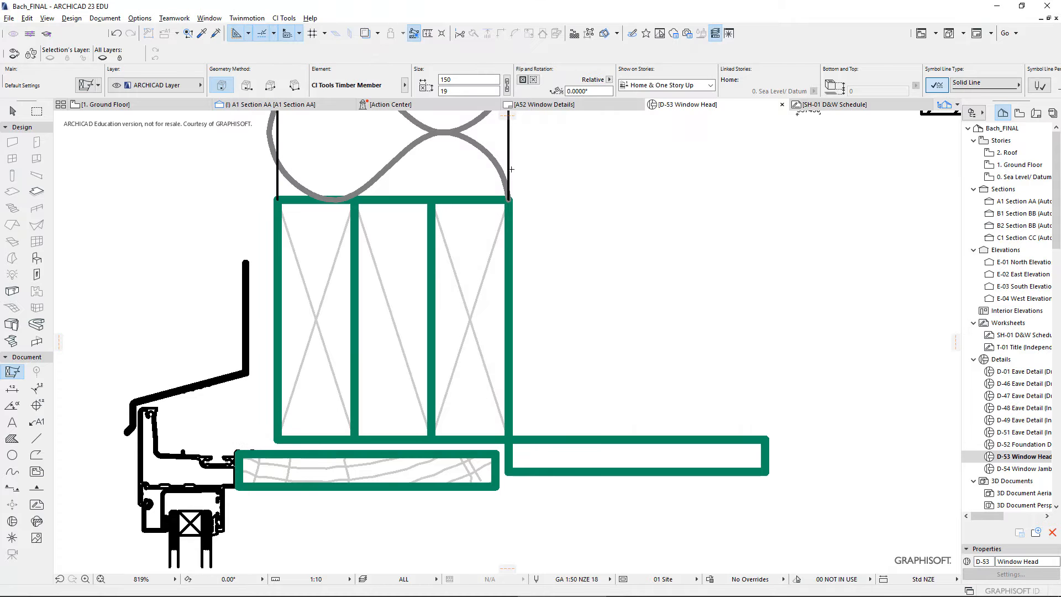
{"action": "left_click", "coordinate": [605, 443]}
{"action": "key", "text": "Escape"}
{"action": "left_click", "coordinate": [613, 456]}
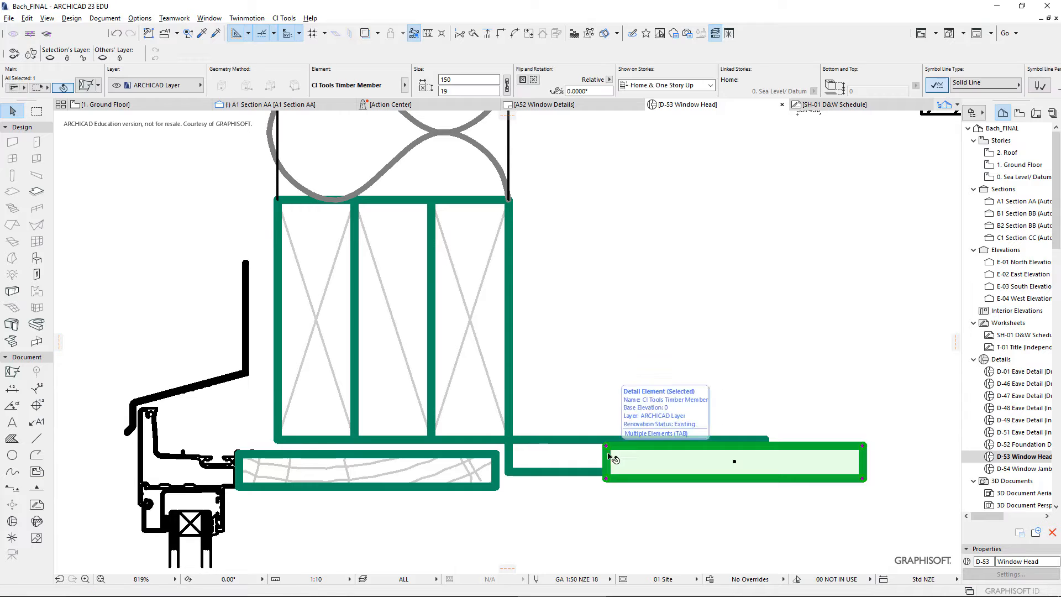
{"action": "key", "text": "Delete"}
Step: Rotate the lining member 90° about the lintel's lower inner corner and shift it slightly away from the framing
{"action": "left_click", "coordinate": [575, 444]}
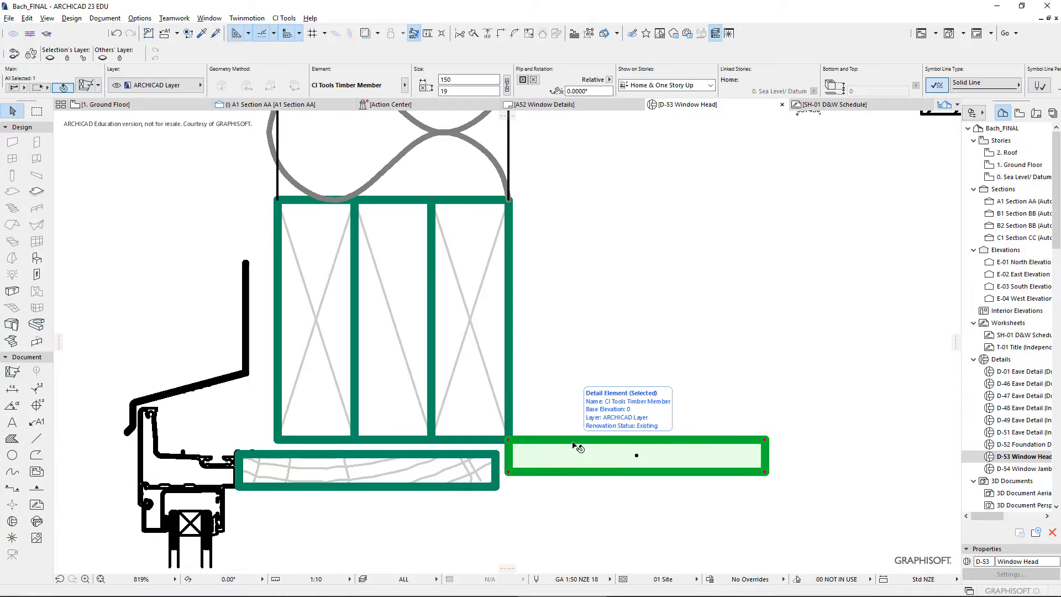
{"action": "key", "text": "ctrl+e"}
{"action": "left_click", "coordinate": [508, 440]}
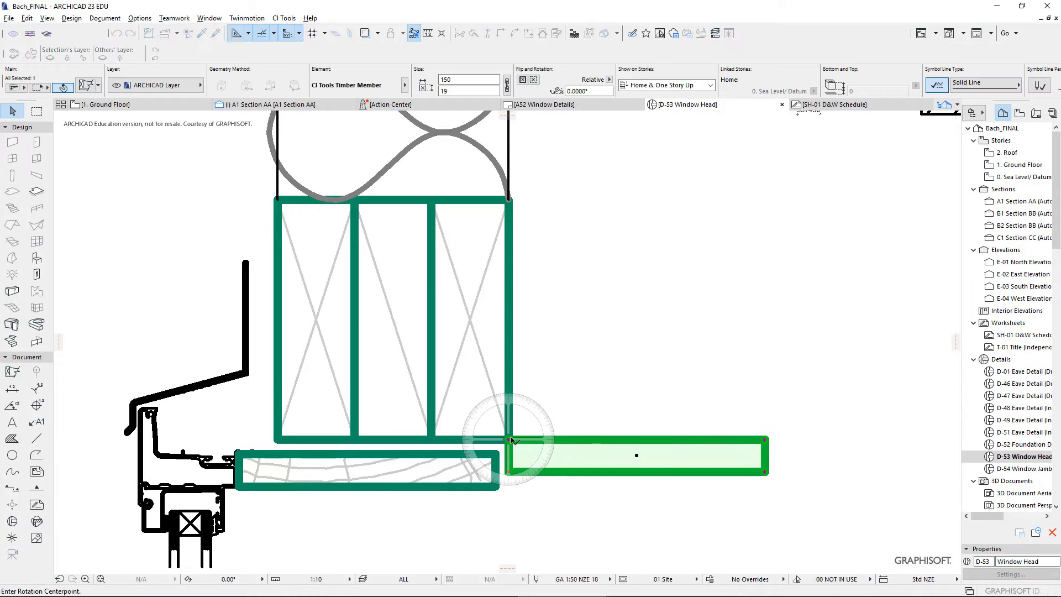
{"action": "left_click", "coordinate": [600, 440]}
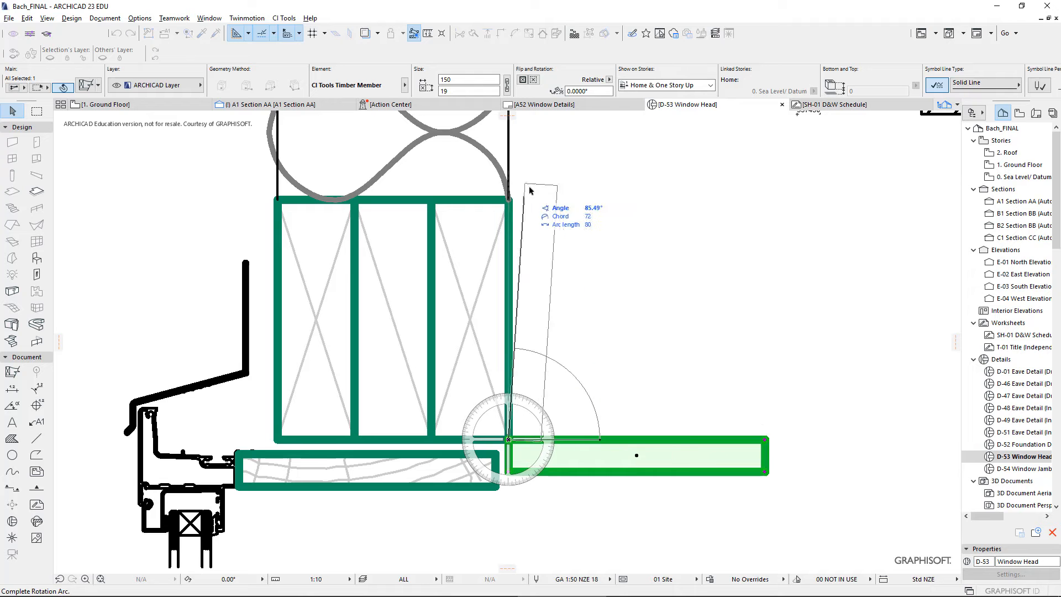
{"action": "left_click", "coordinate": [509, 189]}
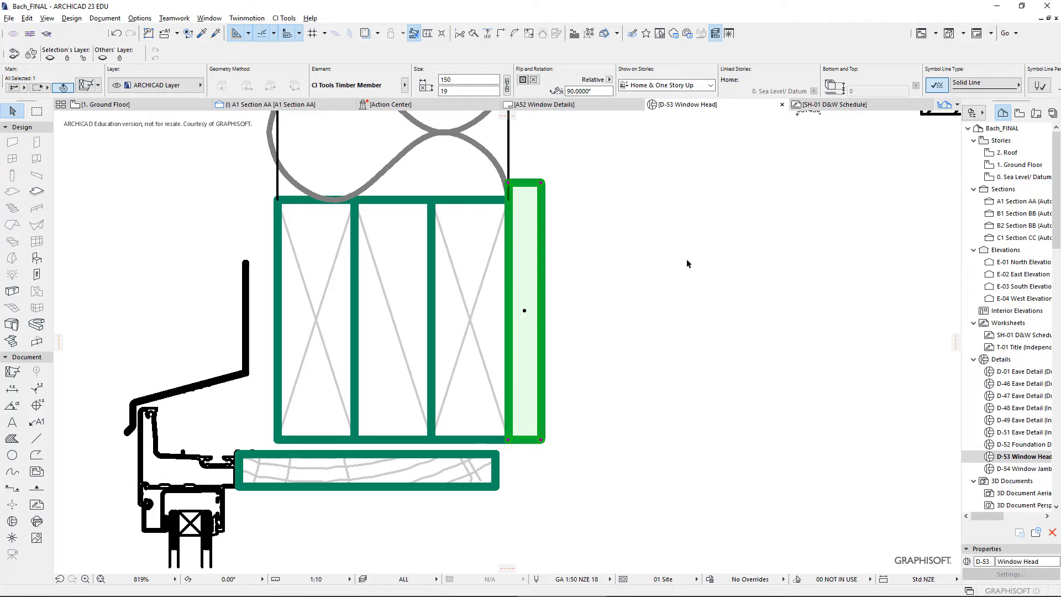
{"action": "key", "text": "ctrl+d"}
{"action": "left_click", "coordinate": [542, 298]}
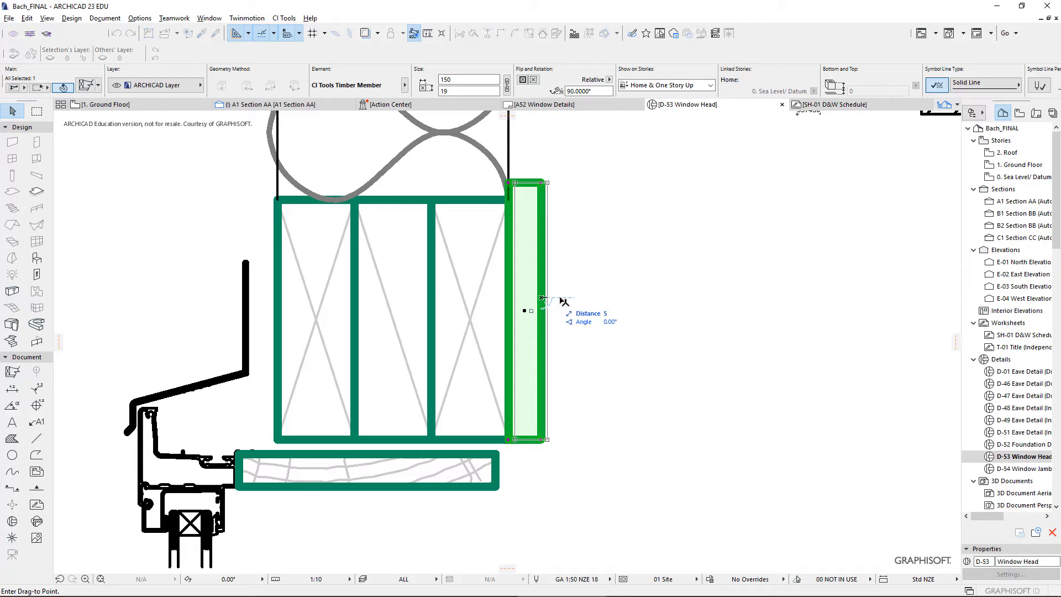
{"action": "left_click", "coordinate": [588, 301]}
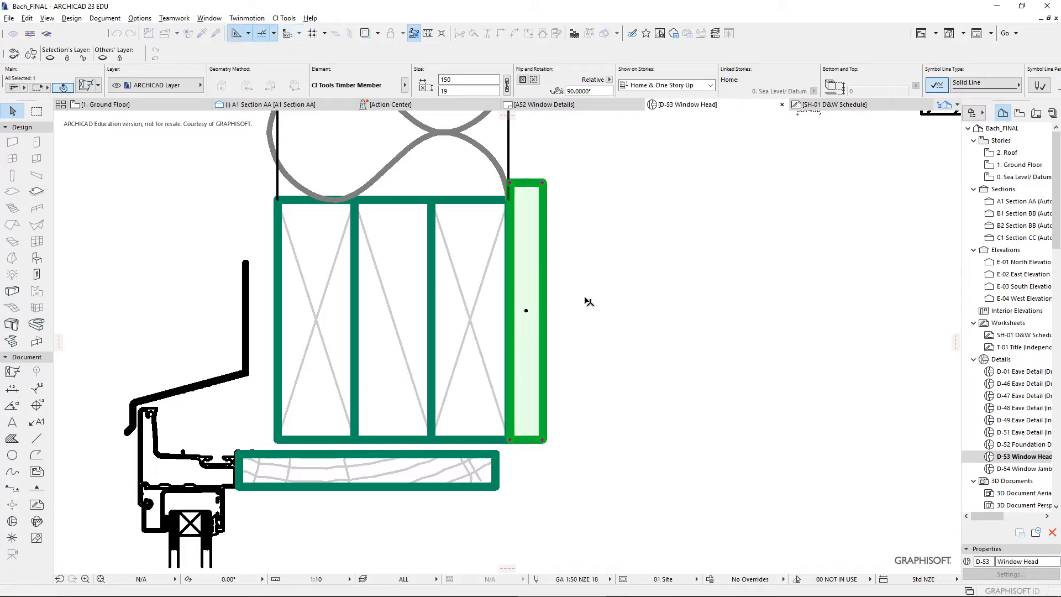
Step: Turn off the True Line Weight display so the detail is drawn in thin lines
{"action": "left_click", "coordinate": [71, 18]}
{"action": "mouse_move", "coordinate": [48, 19]}
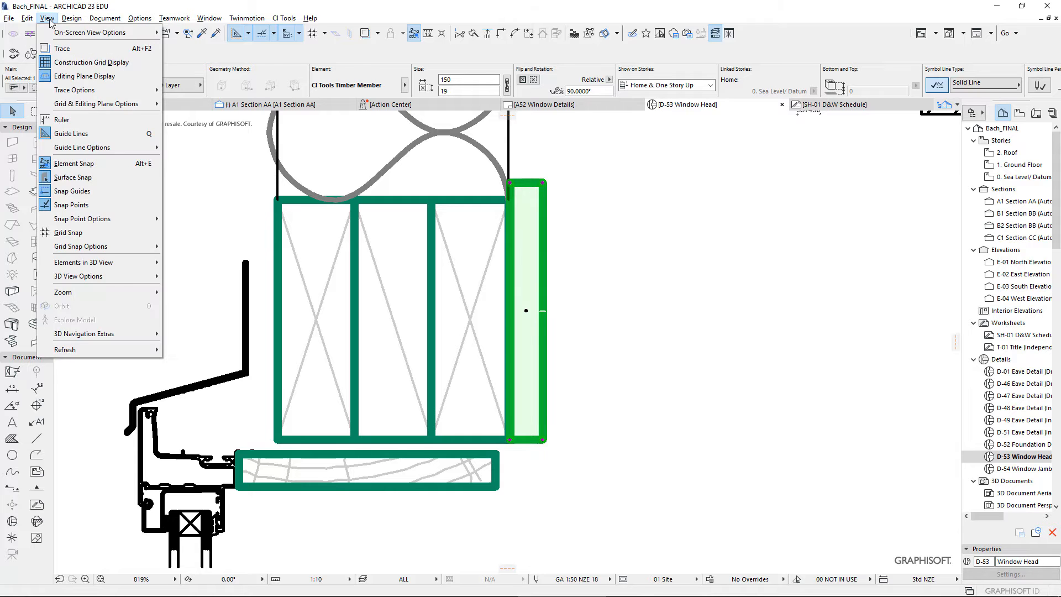
{"action": "mouse_move", "coordinate": [78, 37]}
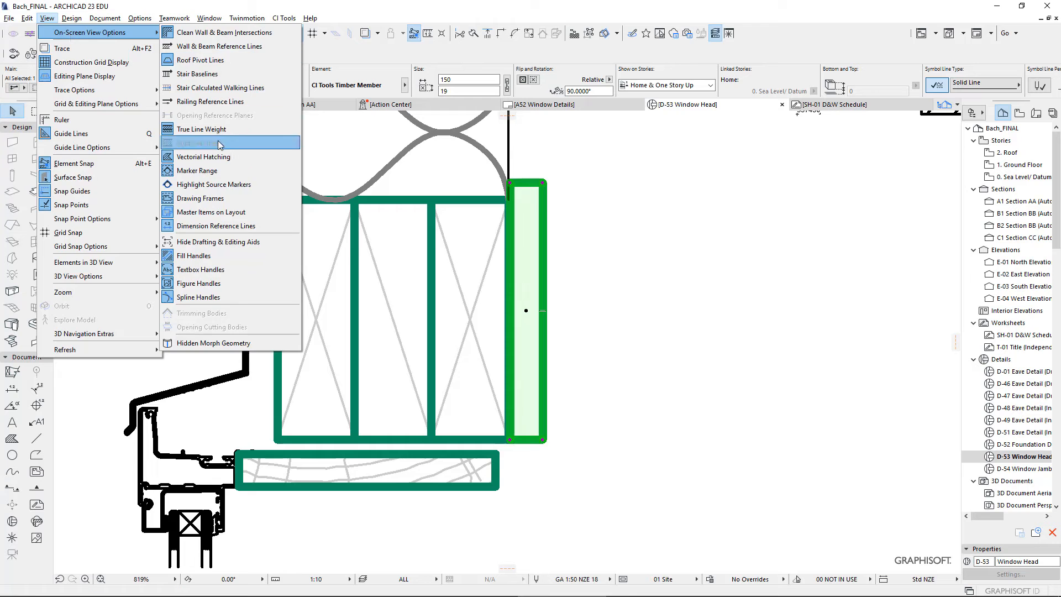
{"action": "left_click", "coordinate": [220, 144]}
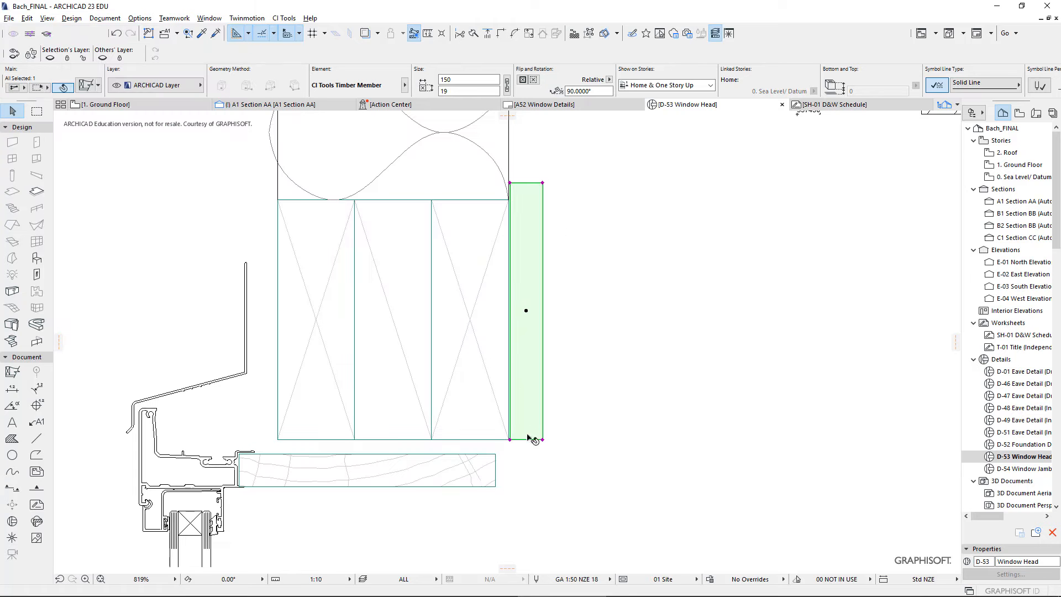
Step: Set the thickness of the upright lining member beside the lintel to 10
{"action": "left_click", "coordinate": [469, 90]}
{"action": "type", "text": "10"}
{"action": "key", "text": "Return"}
Step: Stretch the timber reveal to a length of 169, flush with the room-side face of the lining
{"action": "left_click", "coordinate": [490, 475]}
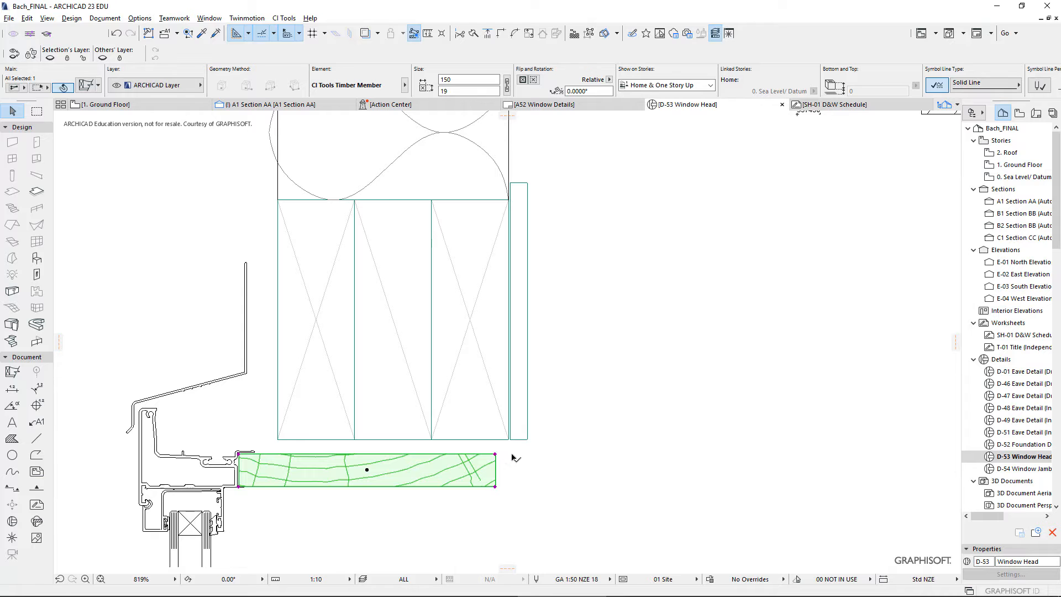
{"action": "left_click", "coordinate": [495, 454]}
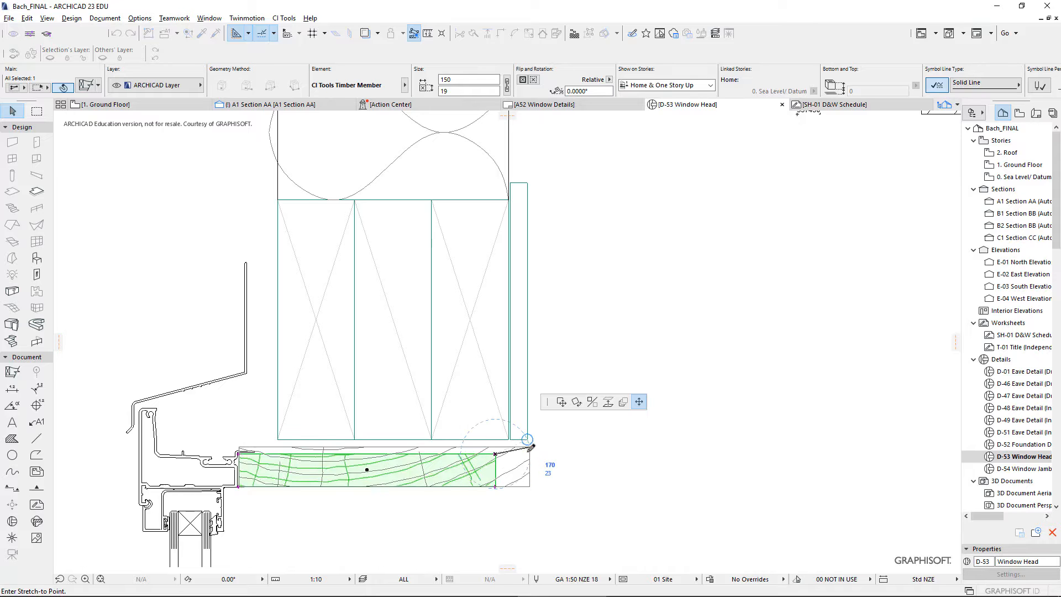
{"action": "left_click", "coordinate": [527, 454]}
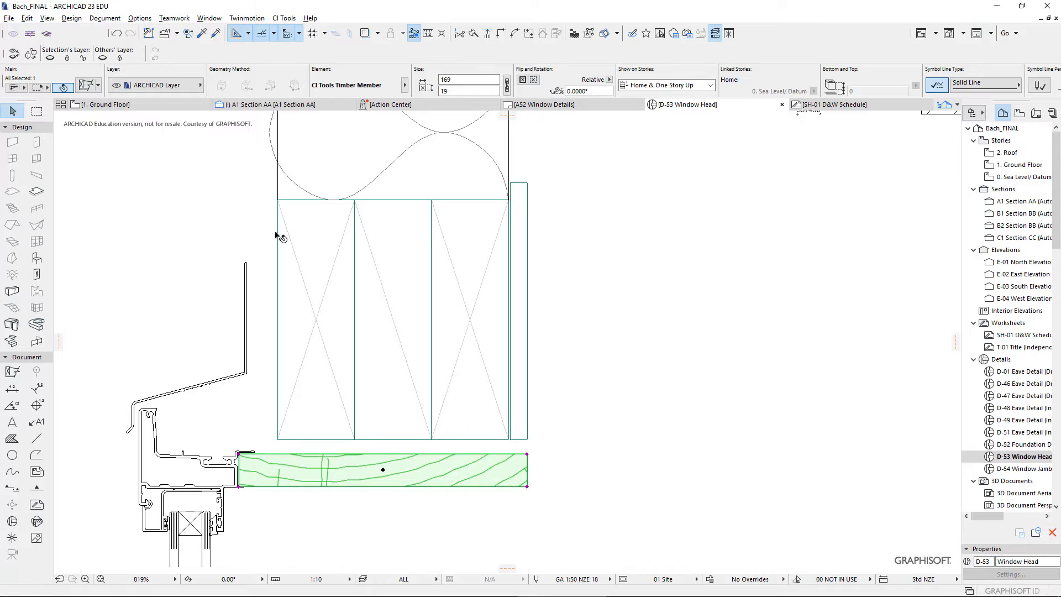
{"action": "double_click", "coordinate": [12, 372]}
{"action": "type", "text": "gib"}
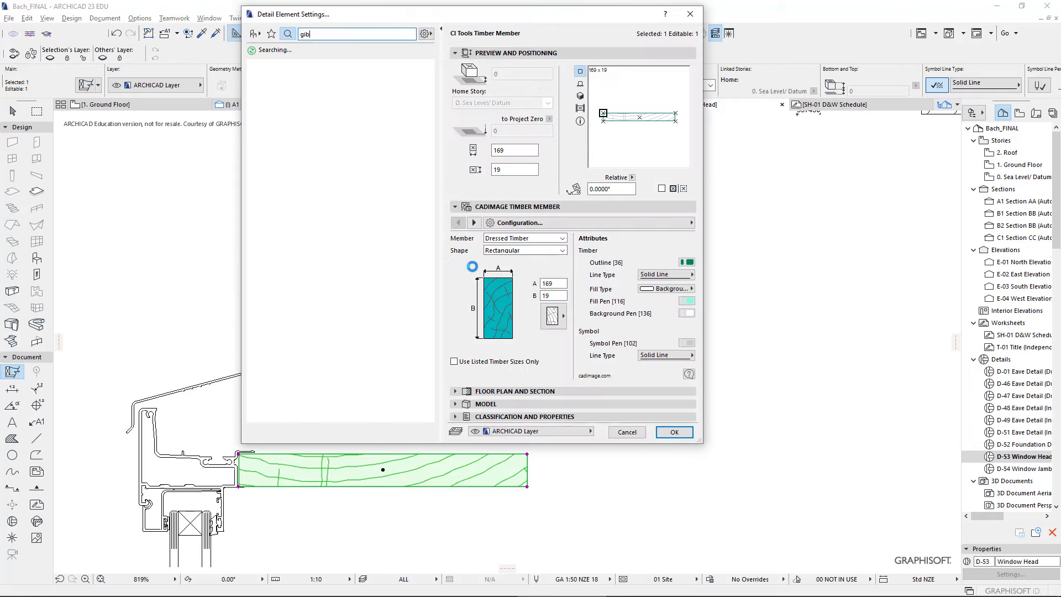
{"action": "left_click", "coordinate": [553, 324]}
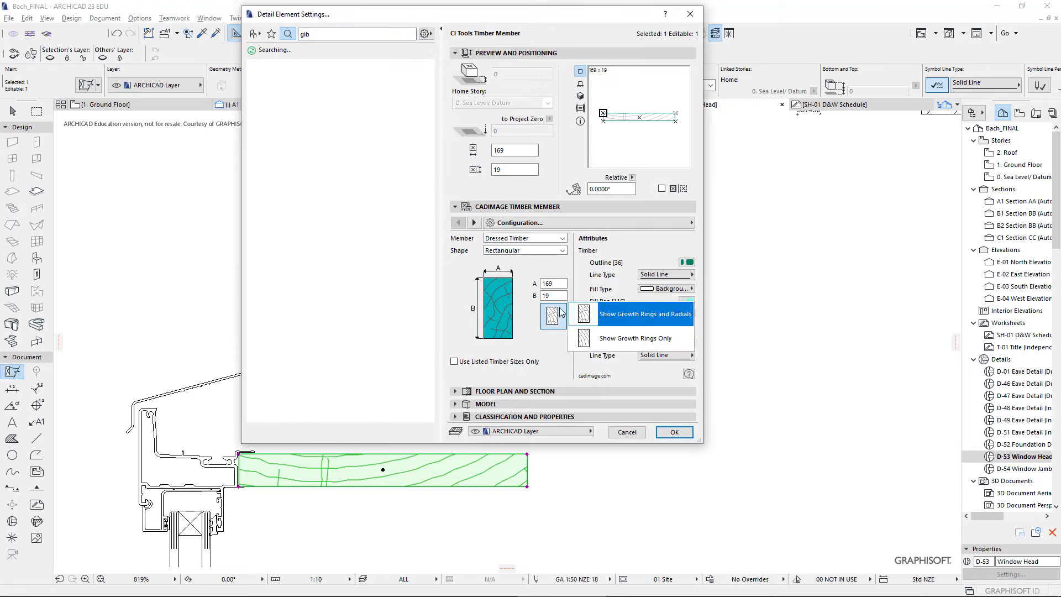
{"action": "left_click", "coordinate": [545, 276]}
{"action": "left_click", "coordinate": [511, 150]}
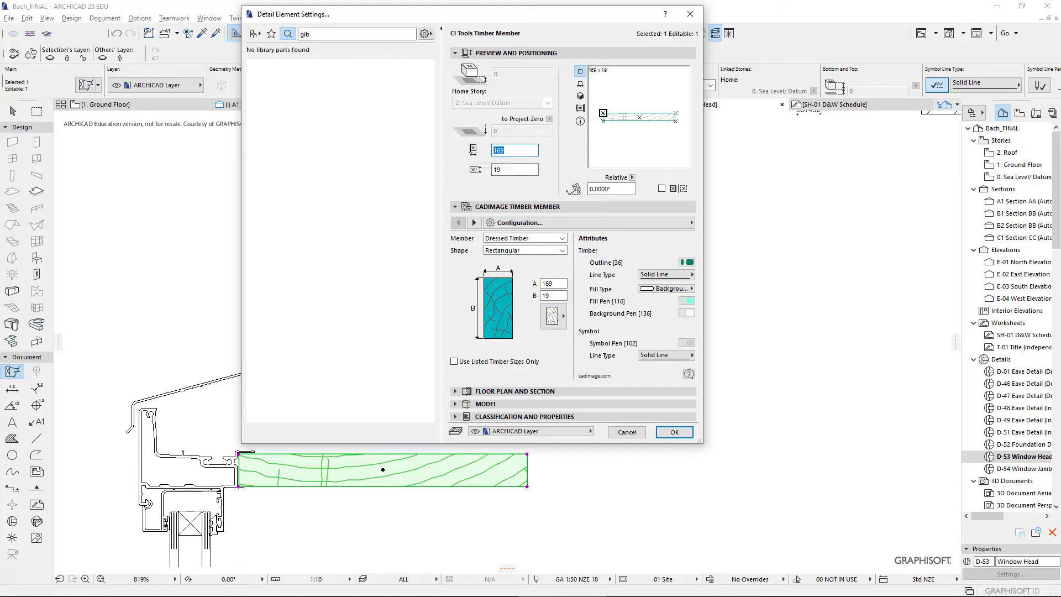
{"action": "type", "text": "150"}
{"action": "key", "text": "Return"}
{"action": "key", "text": "Escape"}
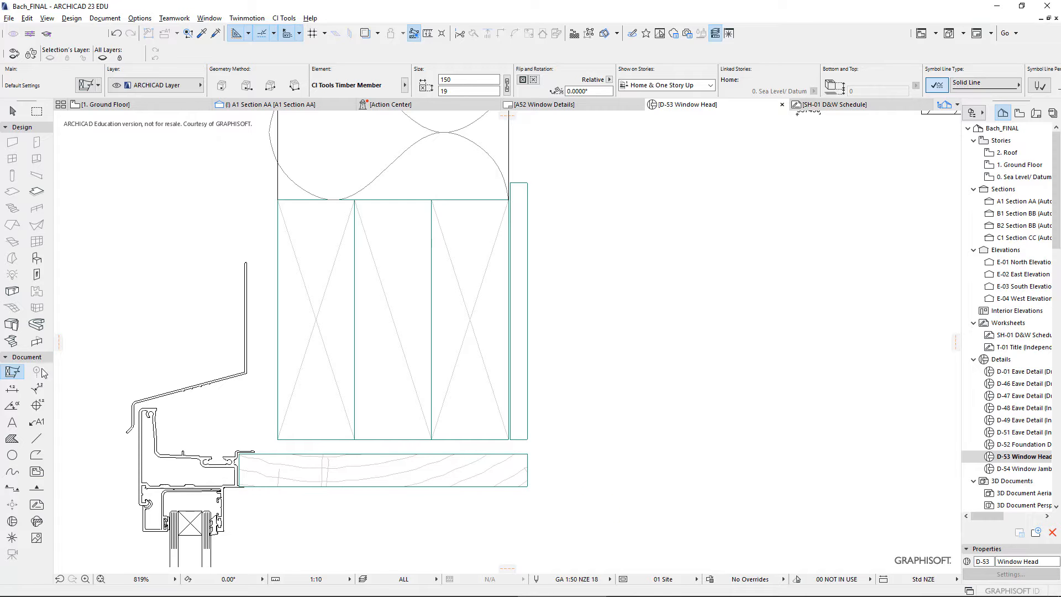
Step: Configure the default timber member as Dressed Timber, 19 by 40, anchored at its lower-left corner
{"action": "double_click", "coordinate": [13, 371]}
{"action": "left_click", "coordinate": [524, 238]}
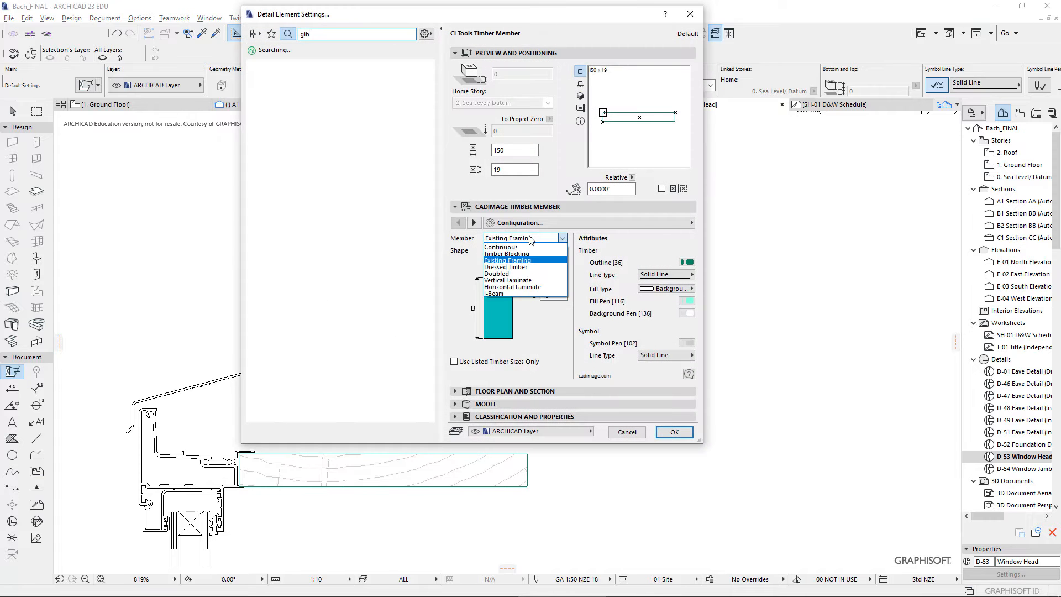
{"action": "left_click", "coordinate": [523, 267]}
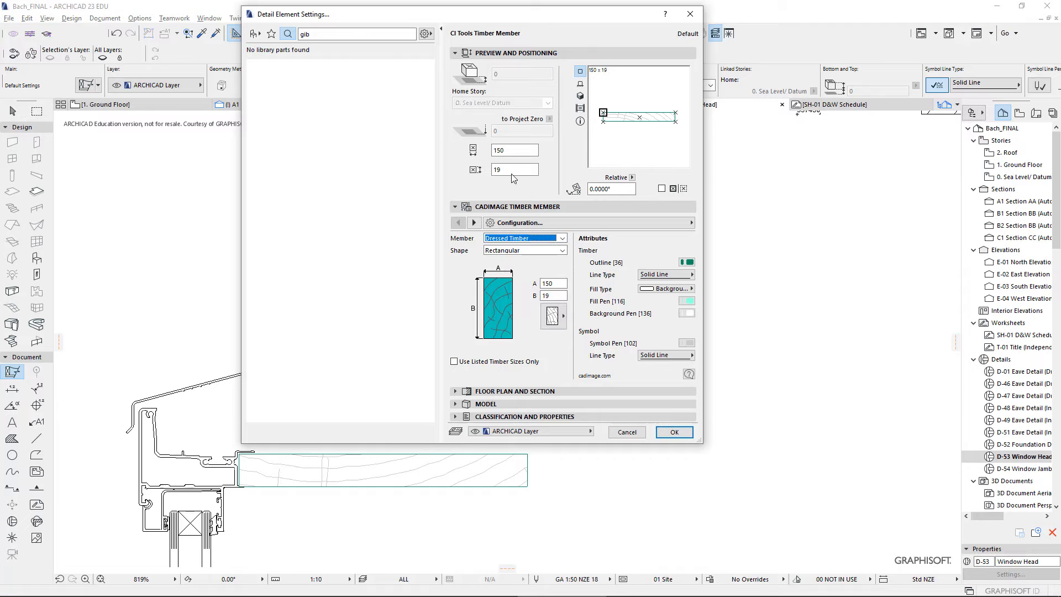
{"action": "left_click", "coordinate": [512, 151]}
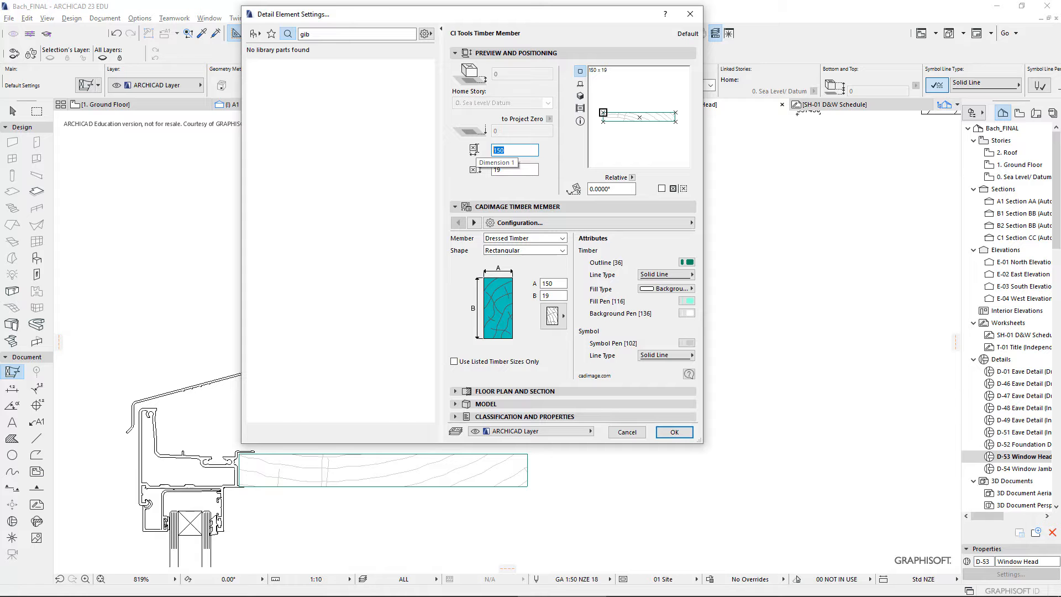
{"action": "key", "text": "Tab"}
{"action": "type", "text": "19"}
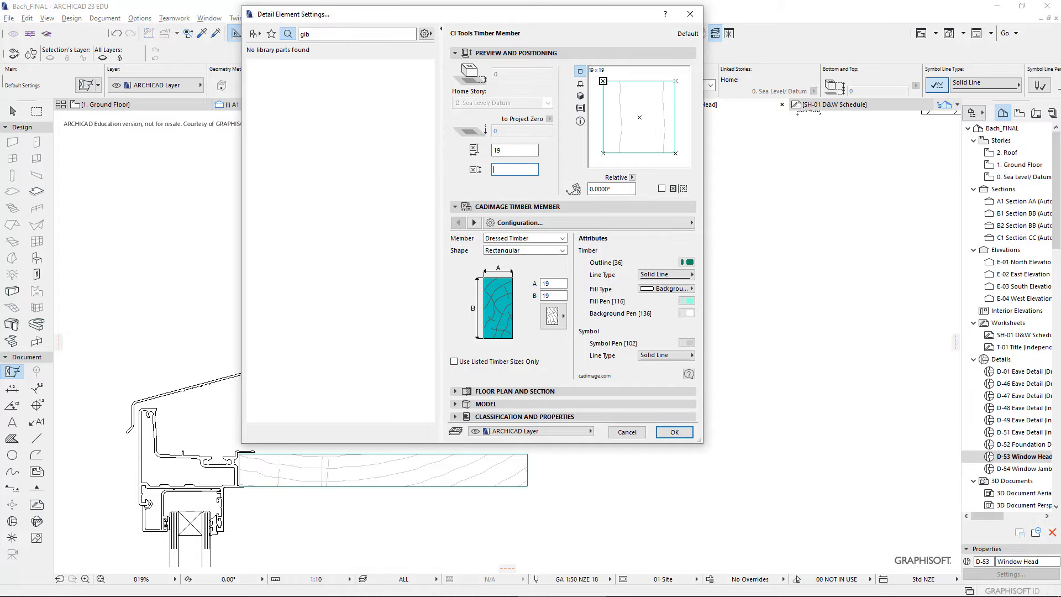
{"action": "type", "text": "440"}
{"action": "key", "text": "Tab"}
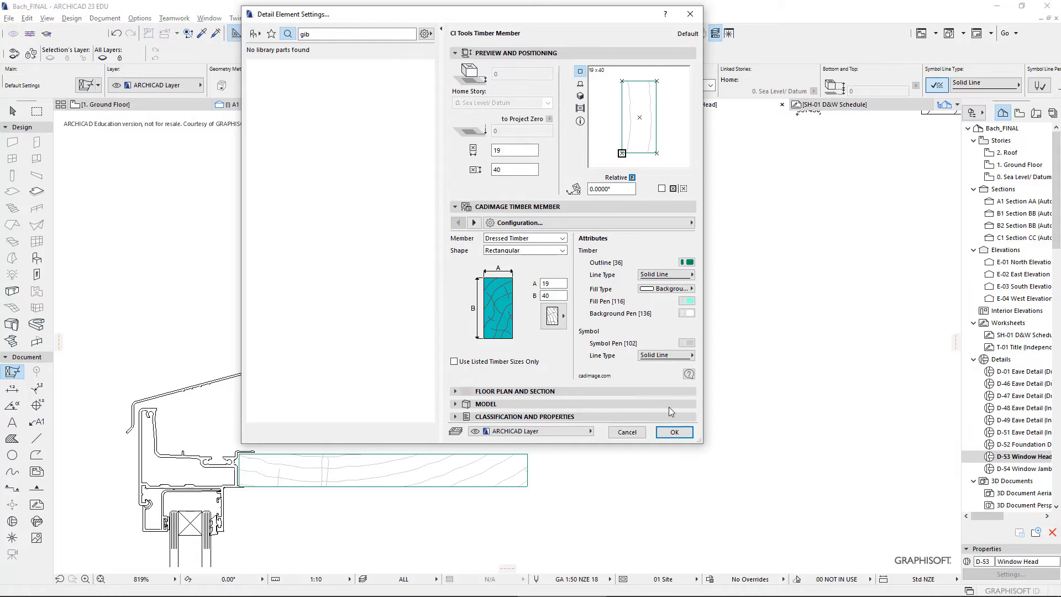
{"action": "left_click", "coordinate": [674, 432]}
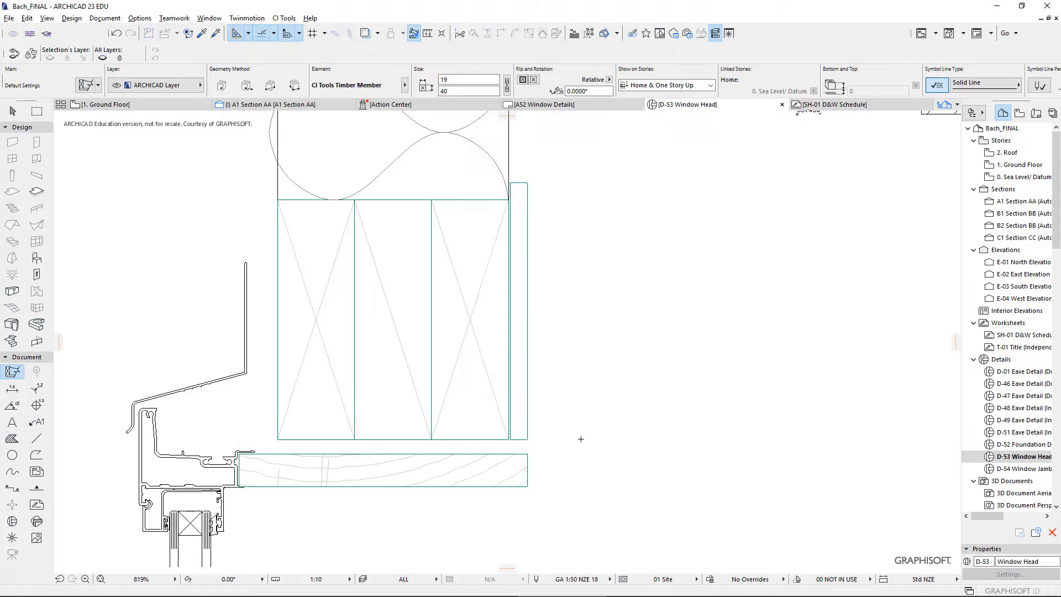
Step: Place the 19 by 40 dressed timber as an architrave against the room-side end of the reveal
{"action": "left_click", "coordinate": [528, 468]}
{"action": "key", "text": "x"}
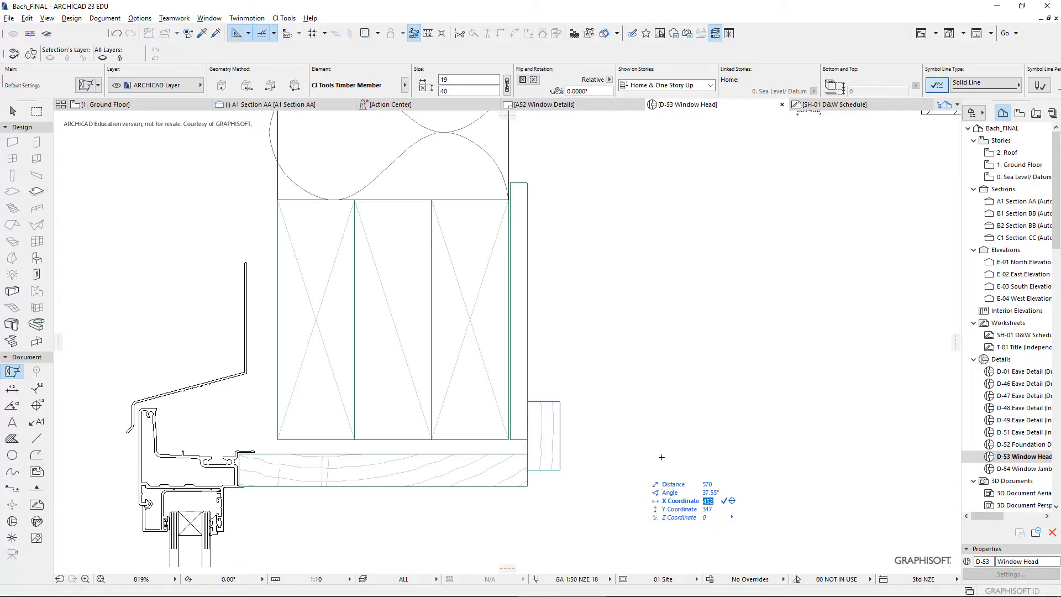
{"action": "key", "text": "Escape"}
Step: Draw a Double Dashed polyline down the outer face of the wall framing and along the underside of the lintel
{"action": "scroll", "coordinate": [459, 441], "scroll_direction": "up", "scroll_amount": 4}
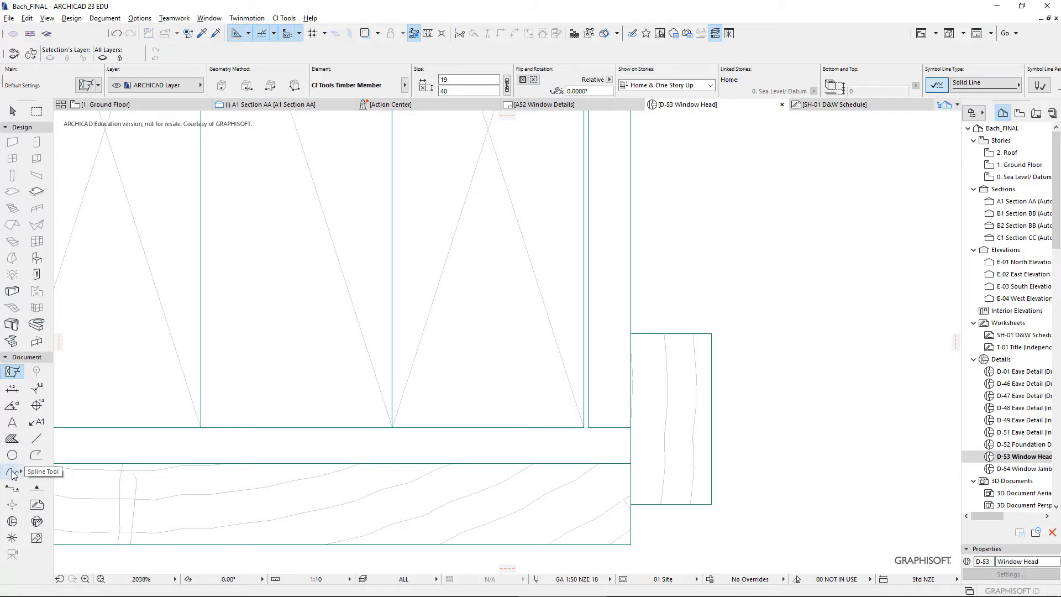
{"action": "scroll", "coordinate": [164, 439], "scroll_direction": "down", "scroll_amount": 6}
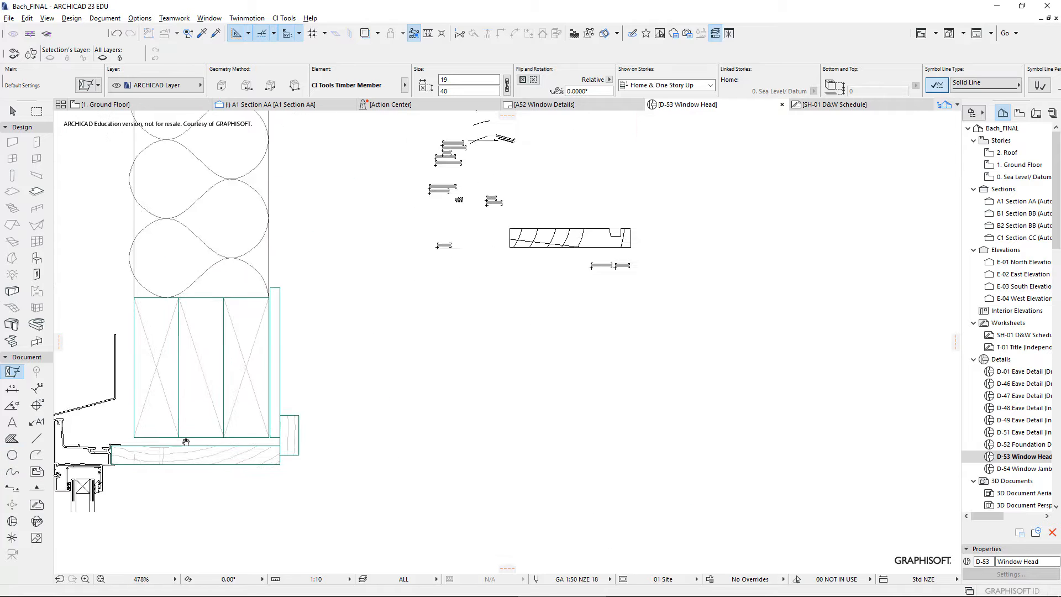
{"action": "middle_click_drag", "start_coordinate": [244, 440], "coordinate": [332, 447]}
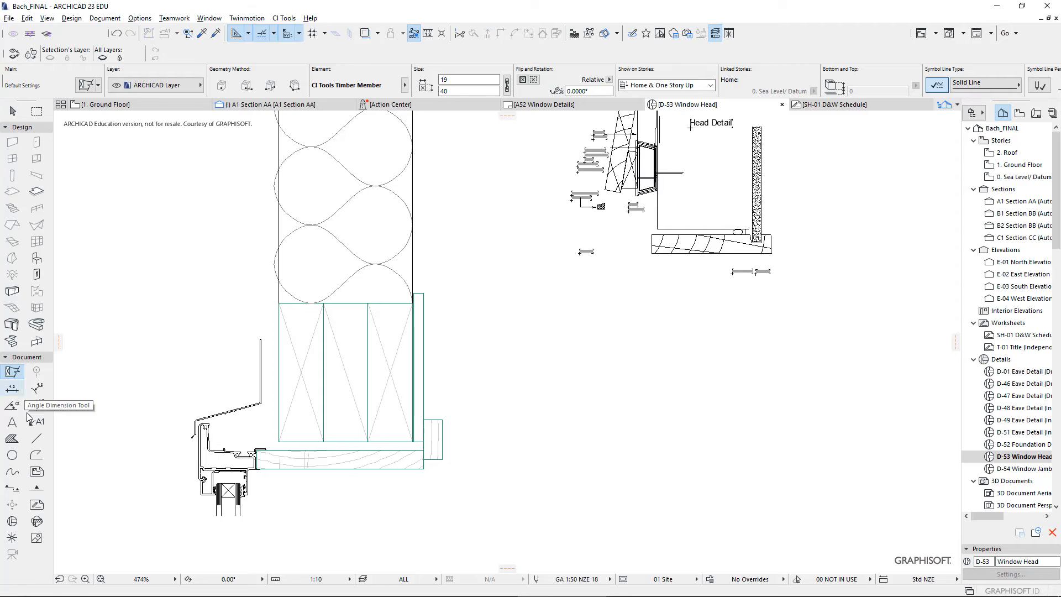
{"action": "left_click", "coordinate": [37, 457]}
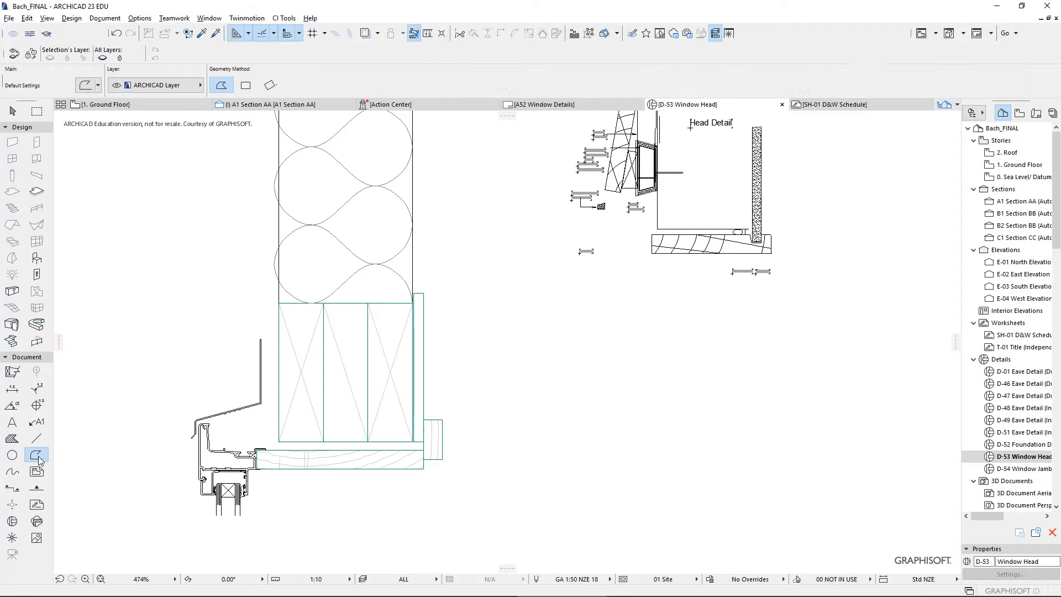
{"action": "left_click", "coordinate": [278, 114]}
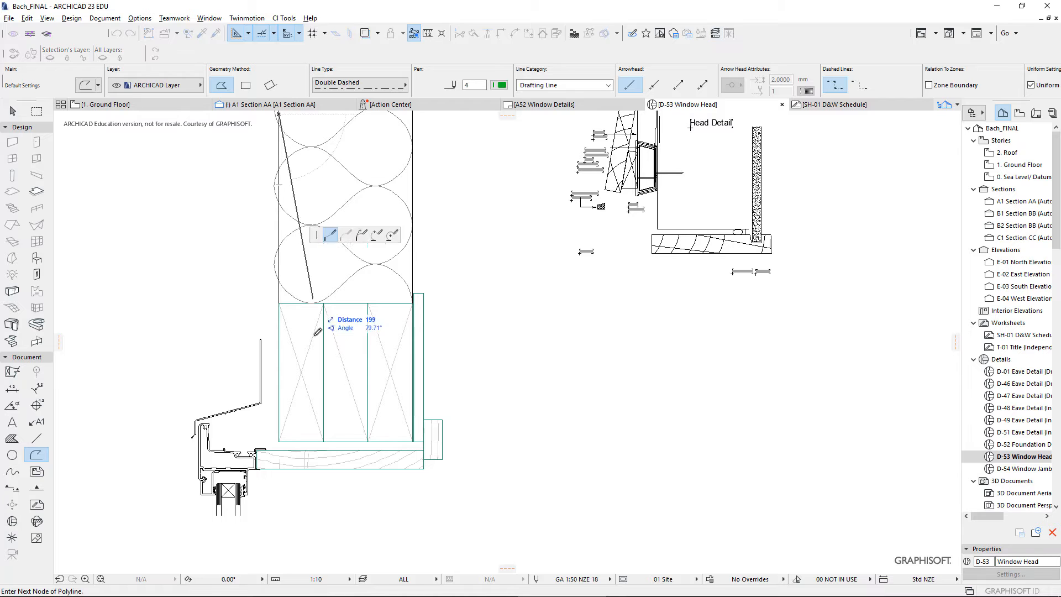
{"action": "left_click", "coordinate": [279, 441]}
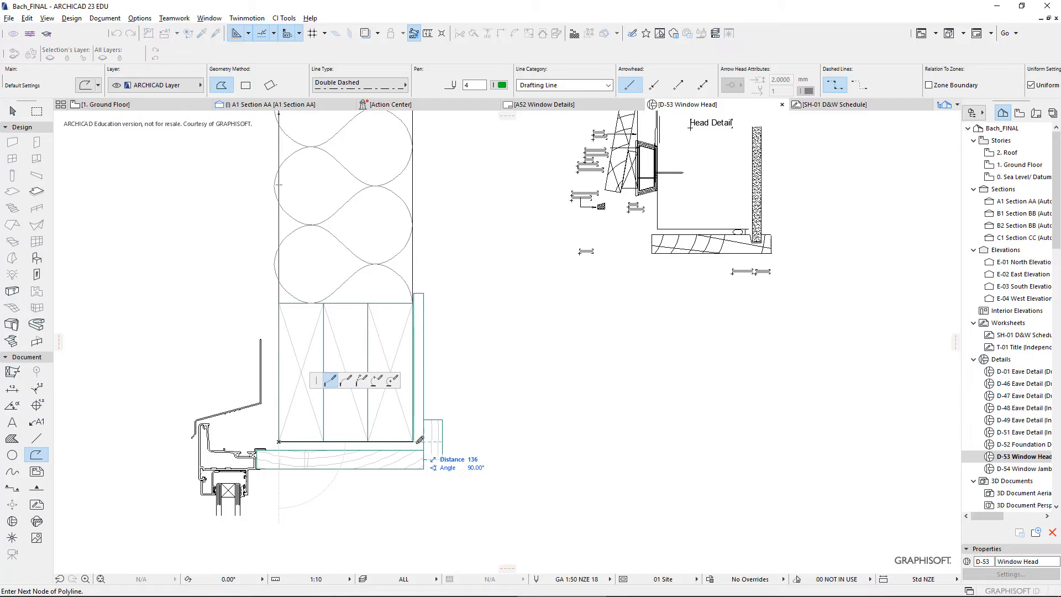
{"action": "double_click", "coordinate": [415, 442]}
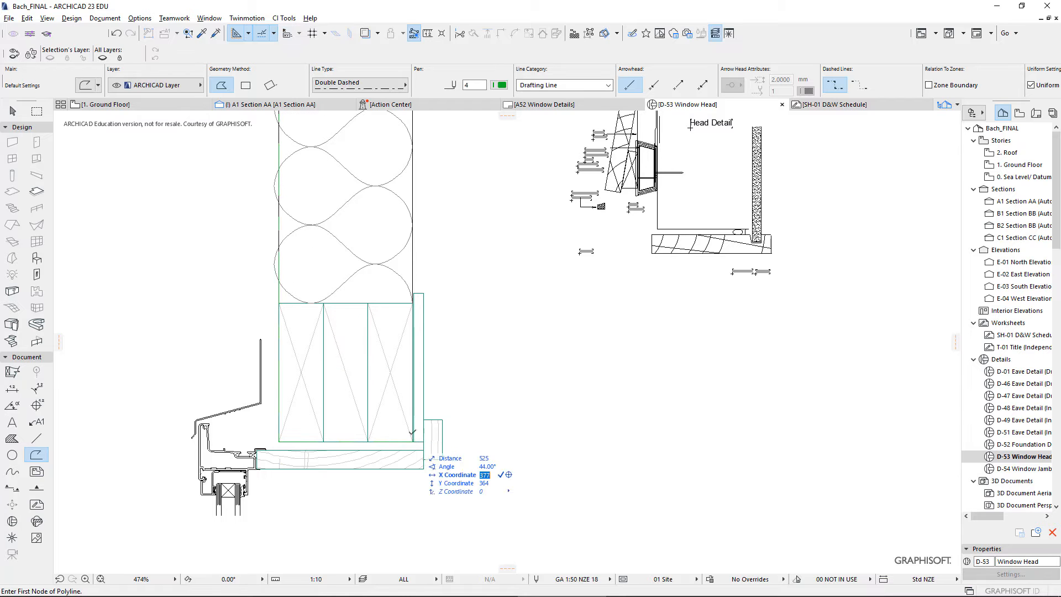
Step: Offset all edges of the dashed polyline slightly outward, clear of the framing and lintel
{"action": "left_click", "coordinate": [13, 111]}
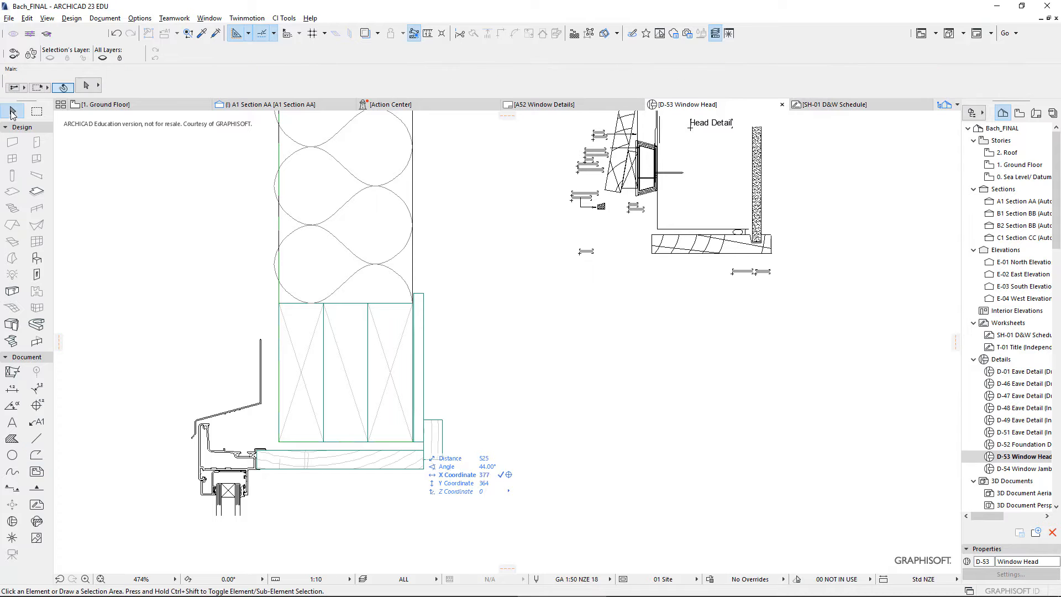
{"action": "left_click", "coordinate": [278, 229]}
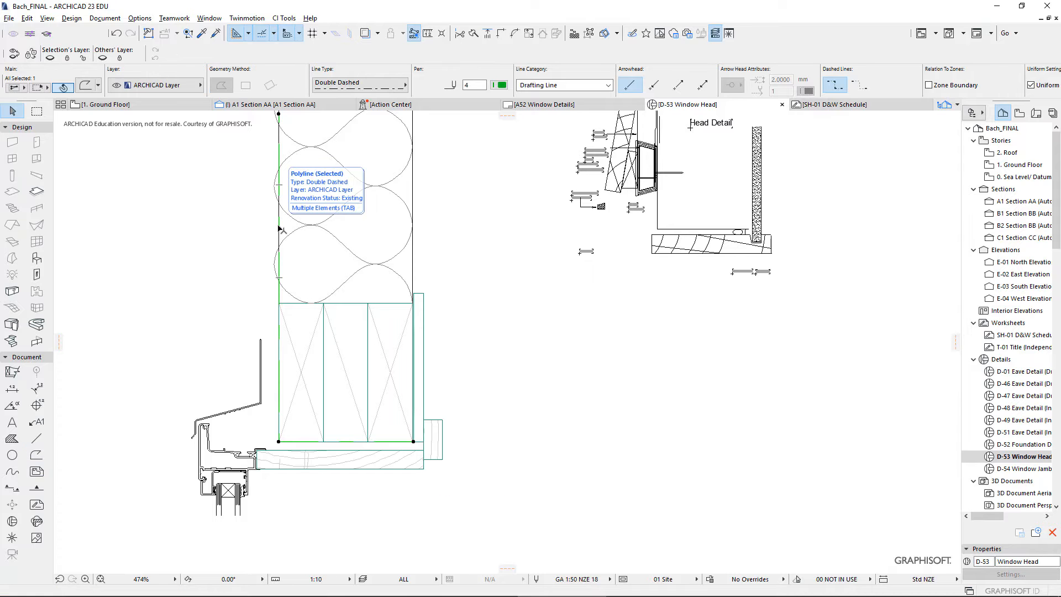
{"action": "left_click", "coordinate": [278, 226]}
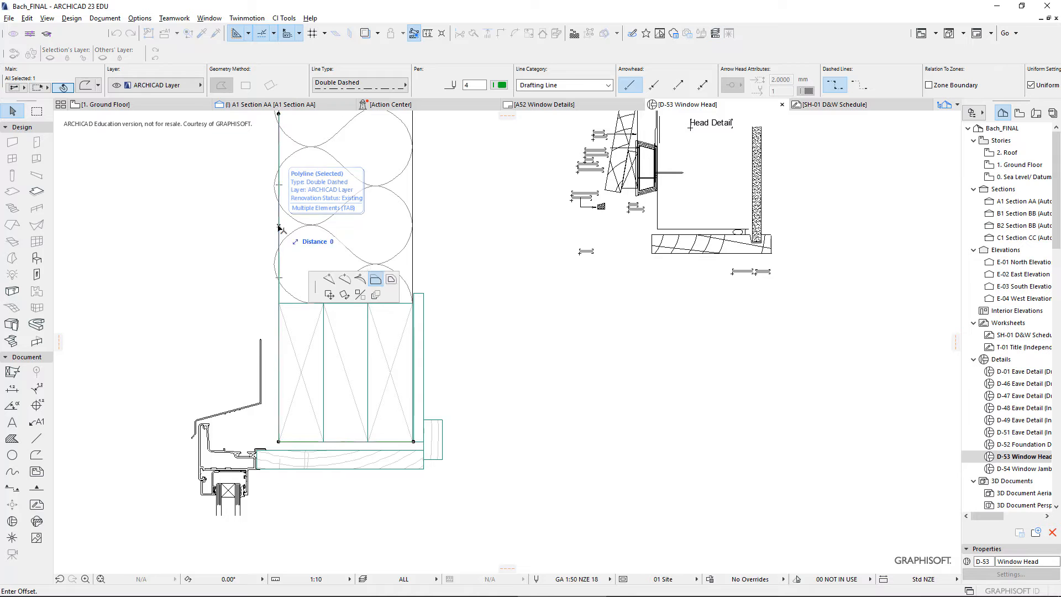
{"action": "left_click", "coordinate": [390, 279]}
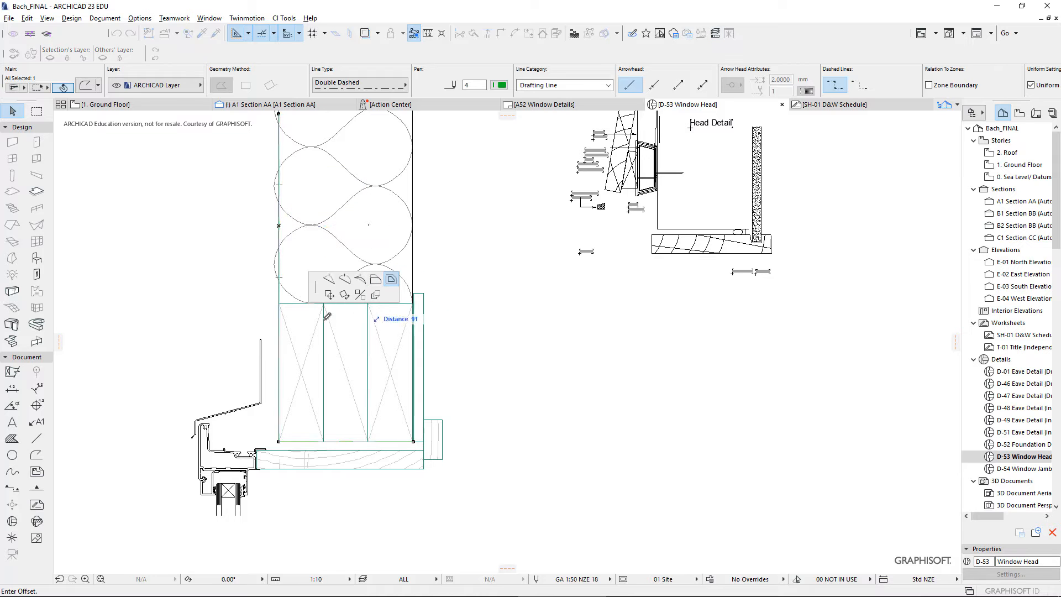
{"action": "left_click", "coordinate": [276, 341]}
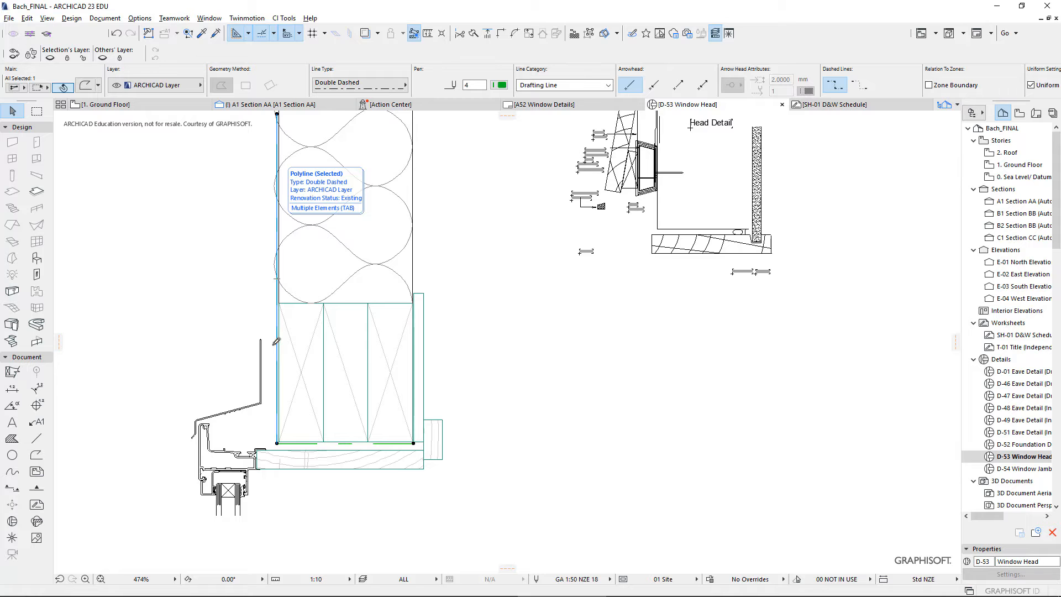
Step: Create a second parallel polyline by offsetting a copy of the dashed line slightly further outward
{"action": "scroll", "coordinate": [268, 383], "scroll_direction": "up", "scroll_amount": 2}
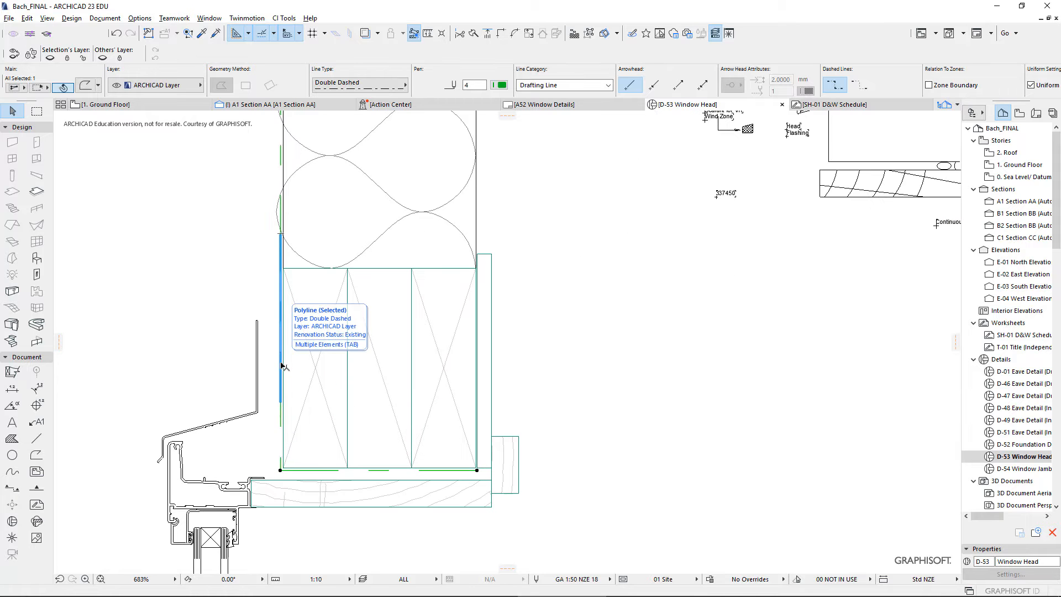
{"action": "left_click", "coordinate": [282, 366]}
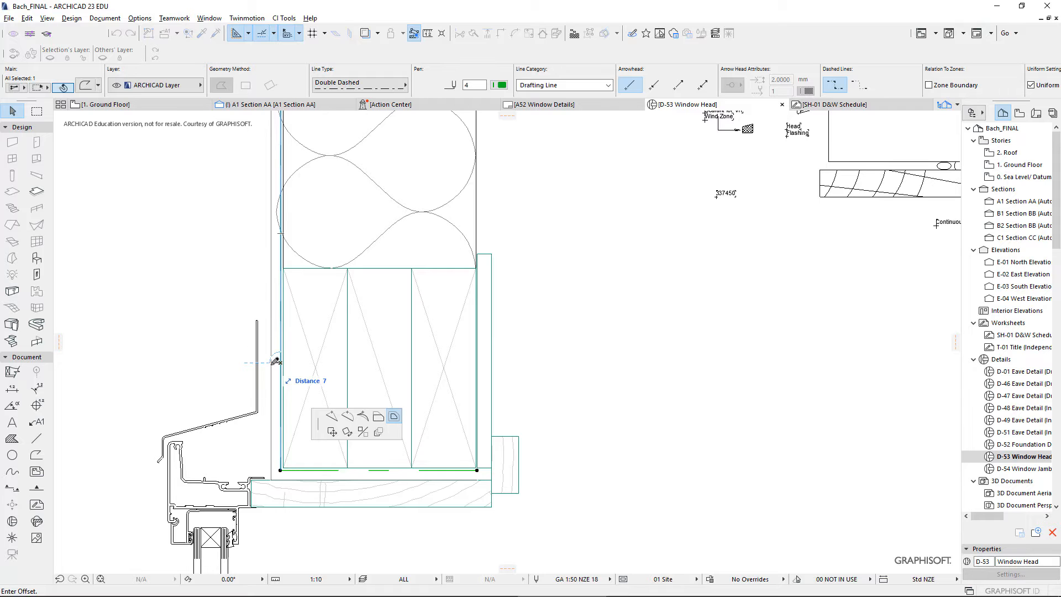
{"action": "left_click", "coordinate": [278, 370]}
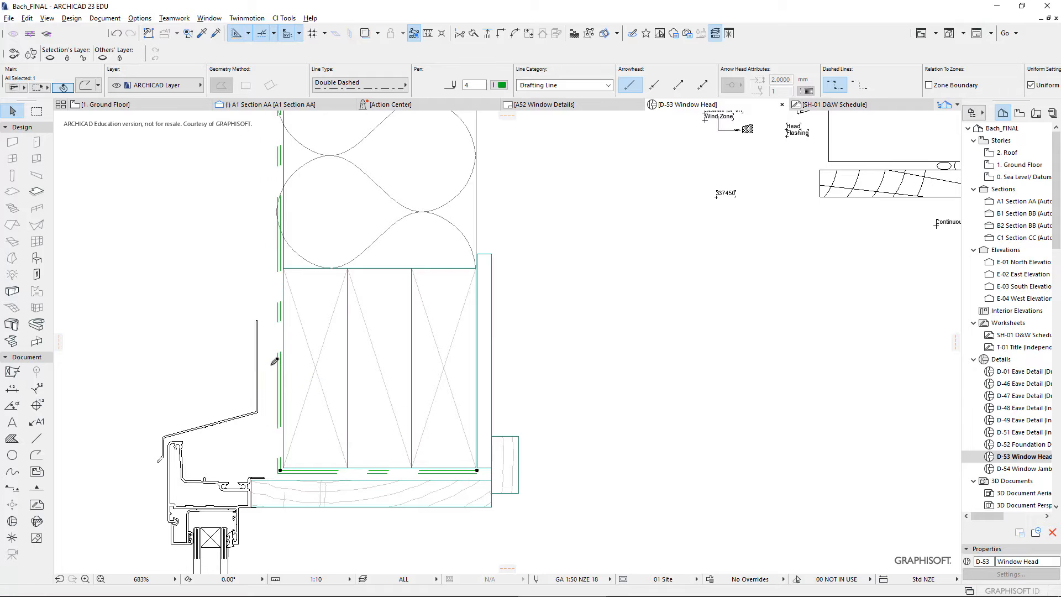
Step: Shorten the outer dashed polyline by moving its upper end node down to about mid-height of the lintel
{"action": "scroll", "coordinate": [292, 347], "scroll_direction": "down", "scroll_amount": 4}
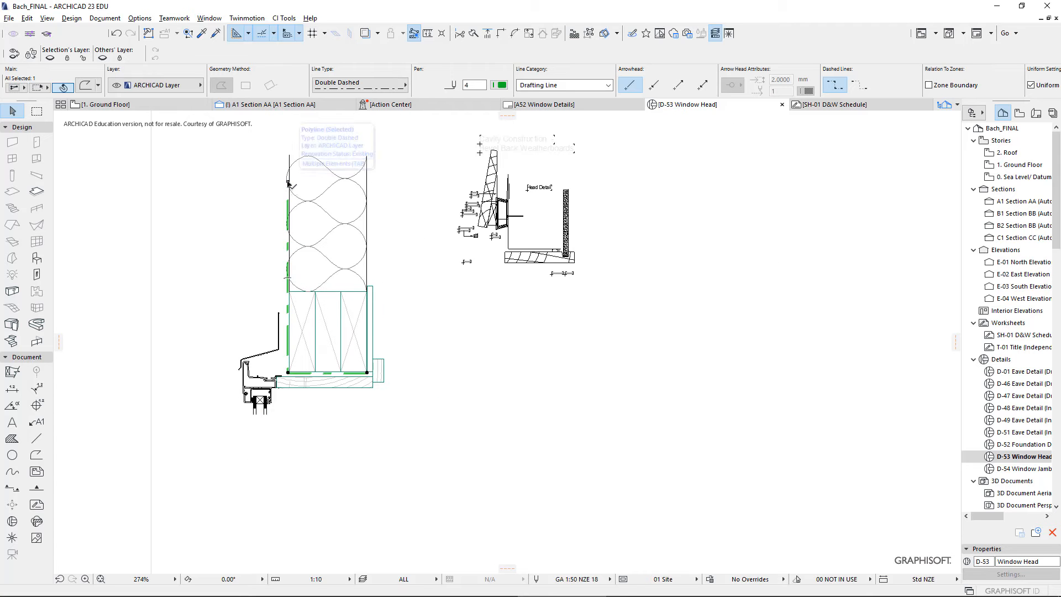
{"action": "left_click", "coordinate": [287, 182]}
{"action": "scroll", "coordinate": [288, 309], "scroll_direction": "up", "scroll_amount": 5}
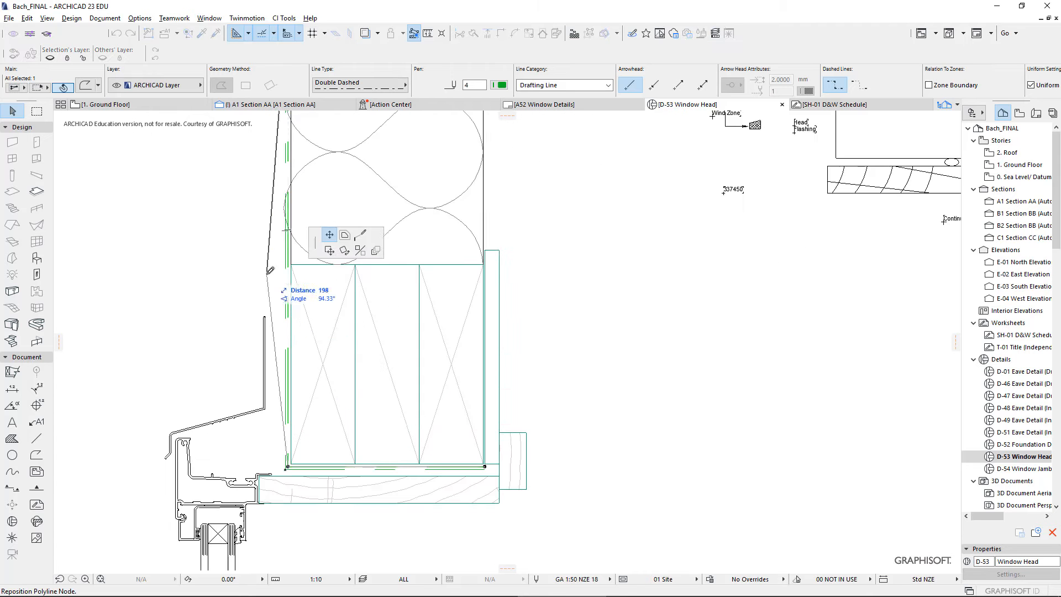
{"action": "scroll", "coordinate": [234, 296], "scroll_direction": "down", "scroll_amount": 4}
{"action": "left_click", "coordinate": [256, 326]}
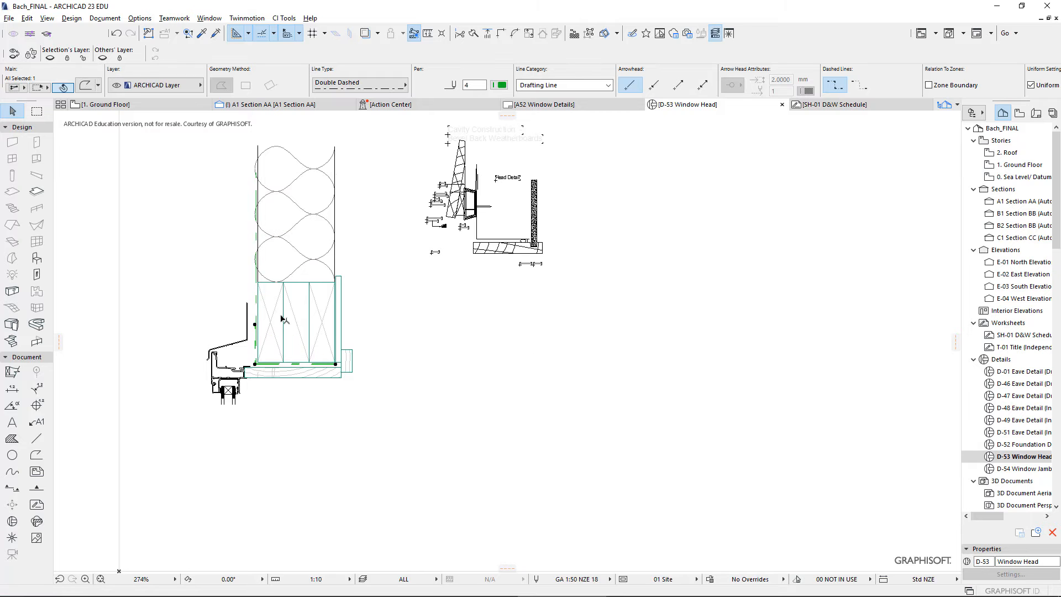
Step: Change the line type of the shortened outer polyline to Dashed
{"action": "scroll", "coordinate": [265, 350], "scroll_direction": "up", "scroll_amount": 6}
{"action": "scroll", "coordinate": [267, 351], "scroll_direction": "down", "scroll_amount": 4}
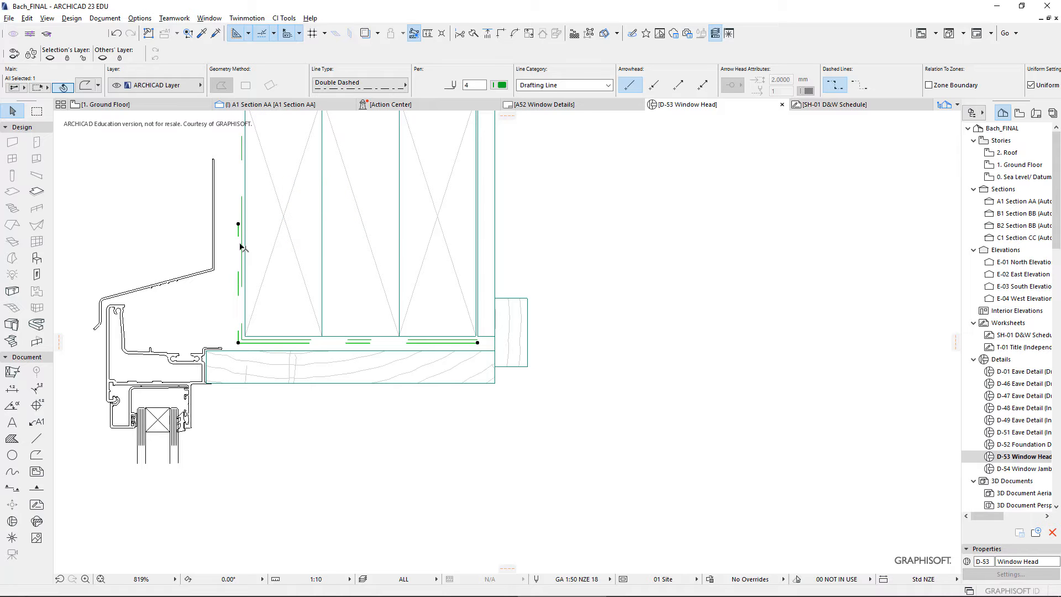
{"action": "left_click", "coordinate": [356, 89]}
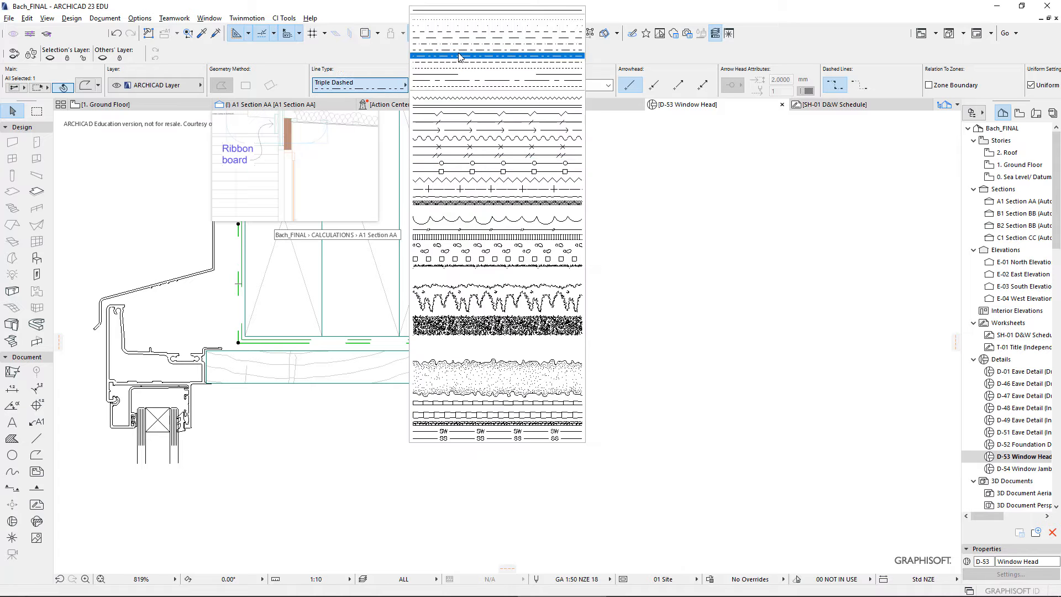
{"action": "left_click", "coordinate": [442, 34]}
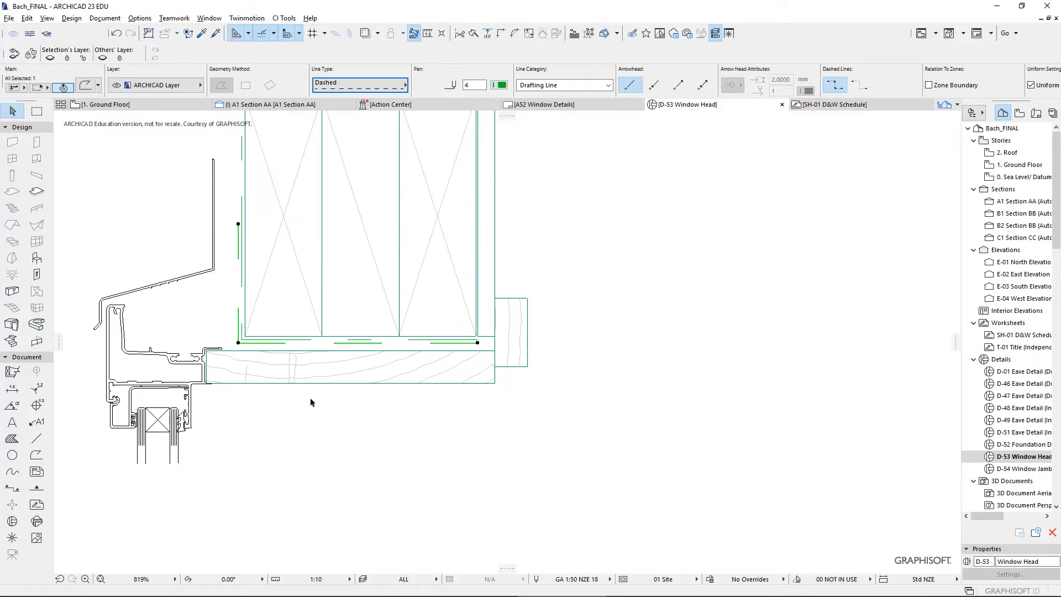
Step: On layout A52 Window Details, enlarge the Window Head drawing frame on all sides and update the drawing to the frame
{"action": "scroll", "coordinate": [304, 401], "scroll_direction": "down", "scroll_amount": 5}
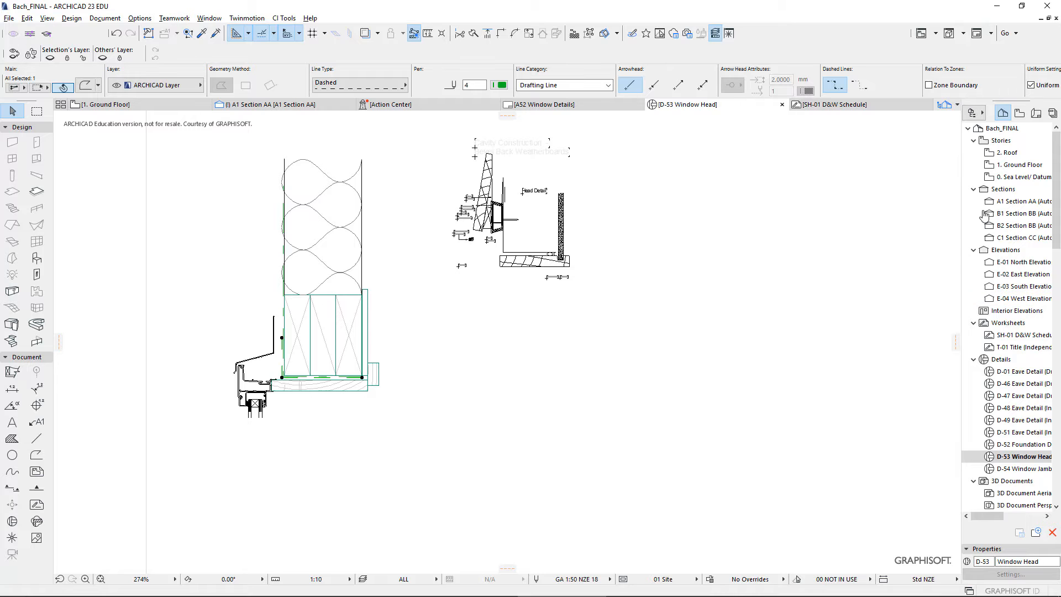
{"action": "left_click", "coordinate": [1039, 113]}
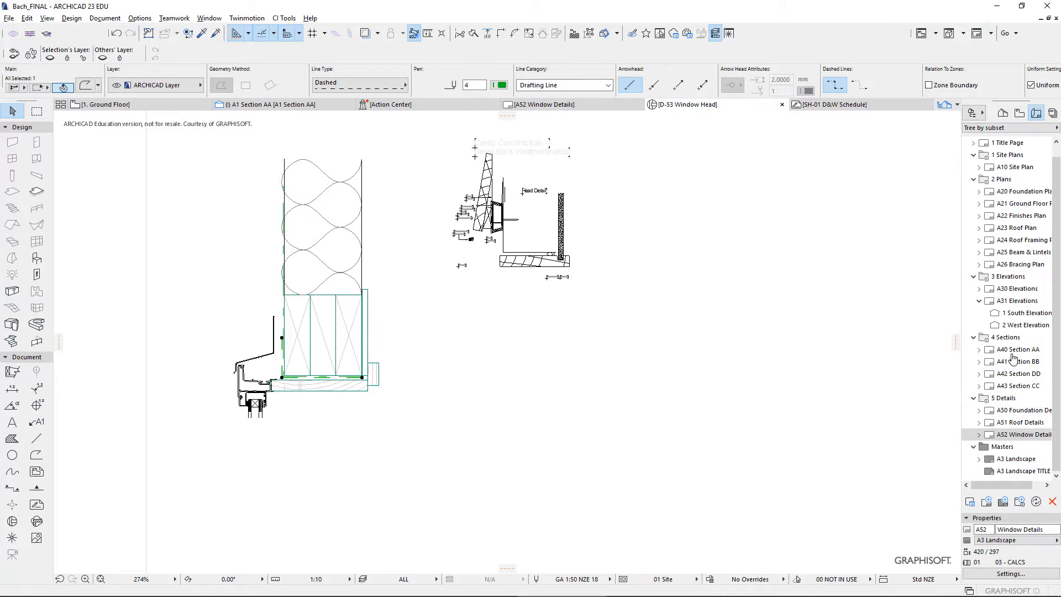
{"action": "double_click", "coordinate": [1023, 434]}
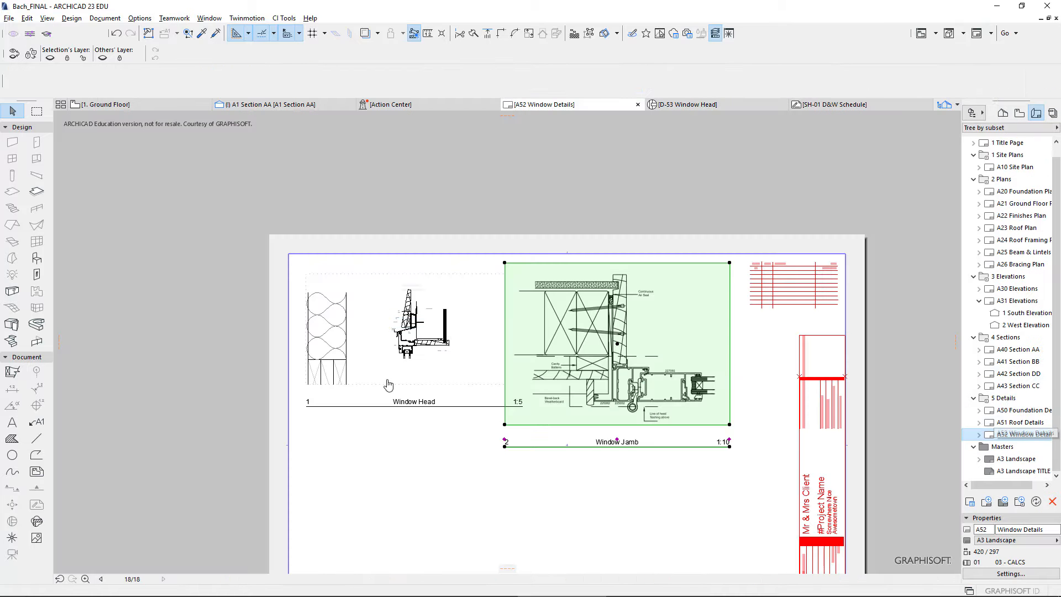
{"action": "left_click", "coordinate": [351, 362]}
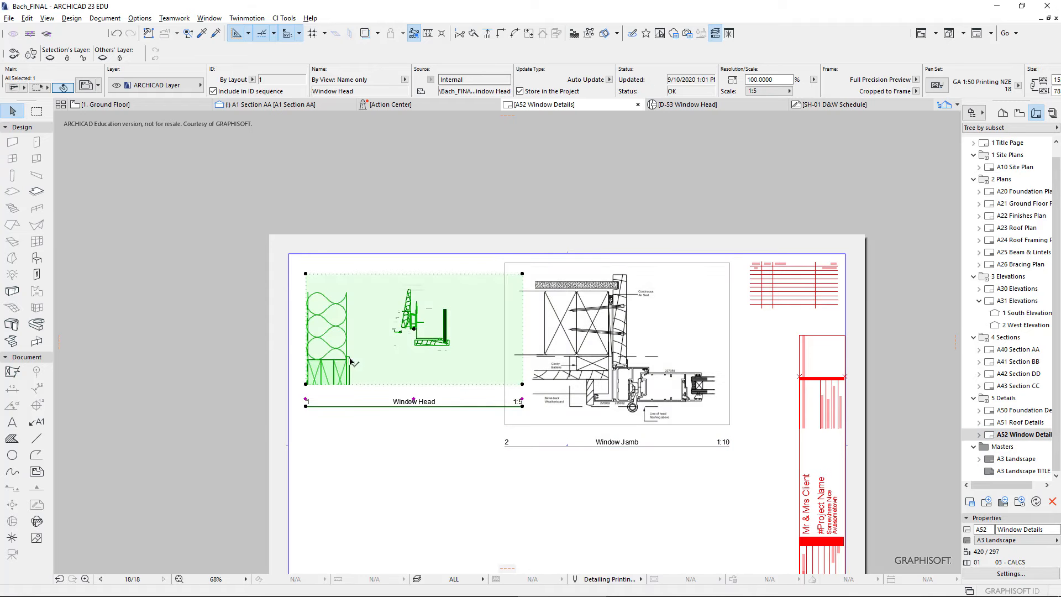
{"action": "left_click", "coordinate": [306, 347]}
{"action": "left_click", "coordinate": [354, 419]}
{"action": "left_click", "coordinate": [270, 344]}
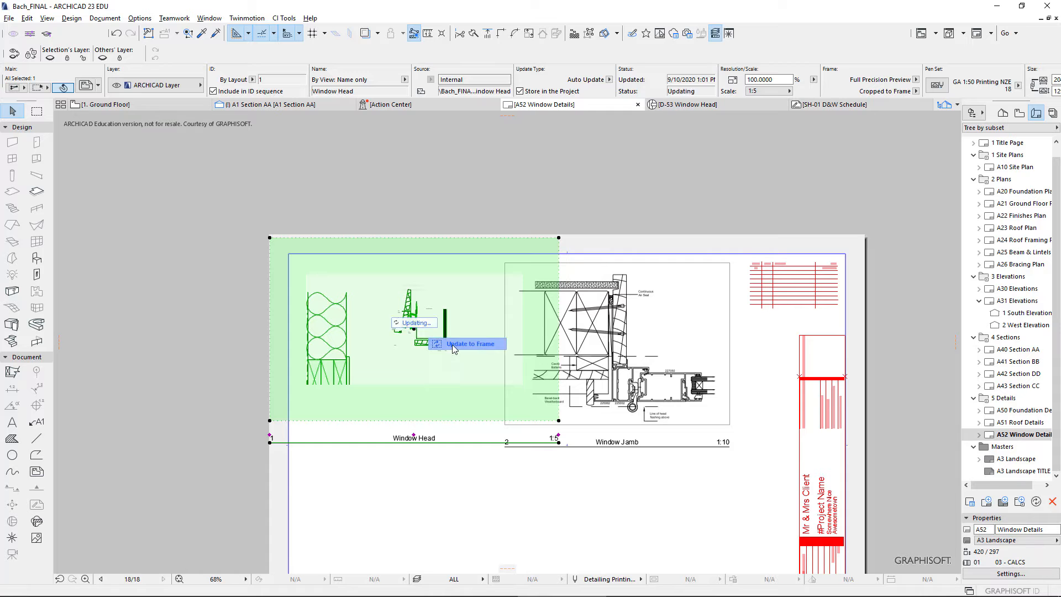
{"action": "left_click", "coordinate": [453, 344]}
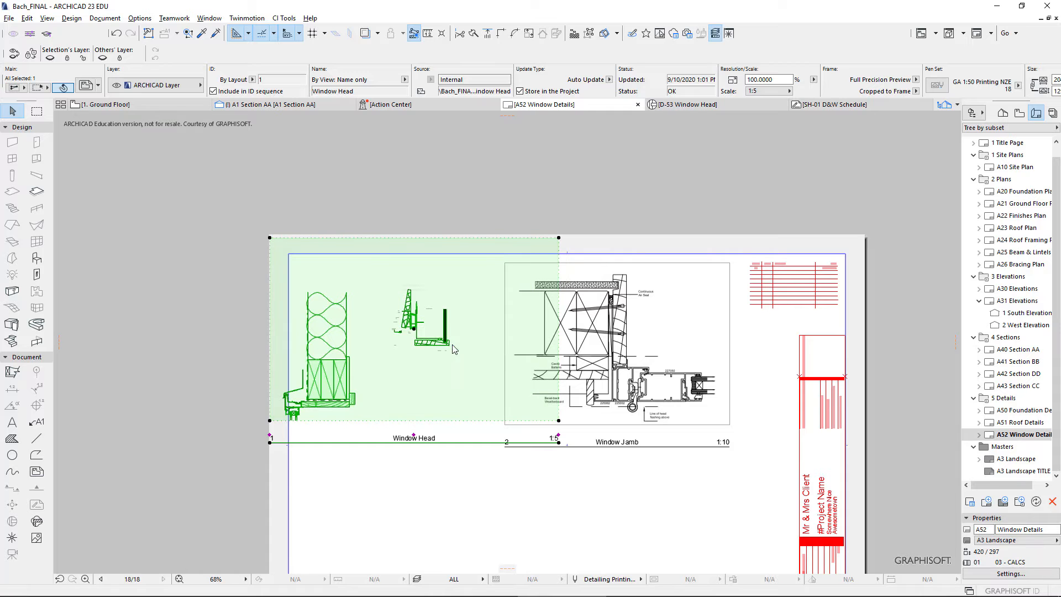
Step: Crop the Window Head frame's right and upper edges to the head assembly and extend its lower edge below the window frame
{"action": "left_click", "coordinate": [559, 267]}
{"action": "left_click", "coordinate": [657, 321]}
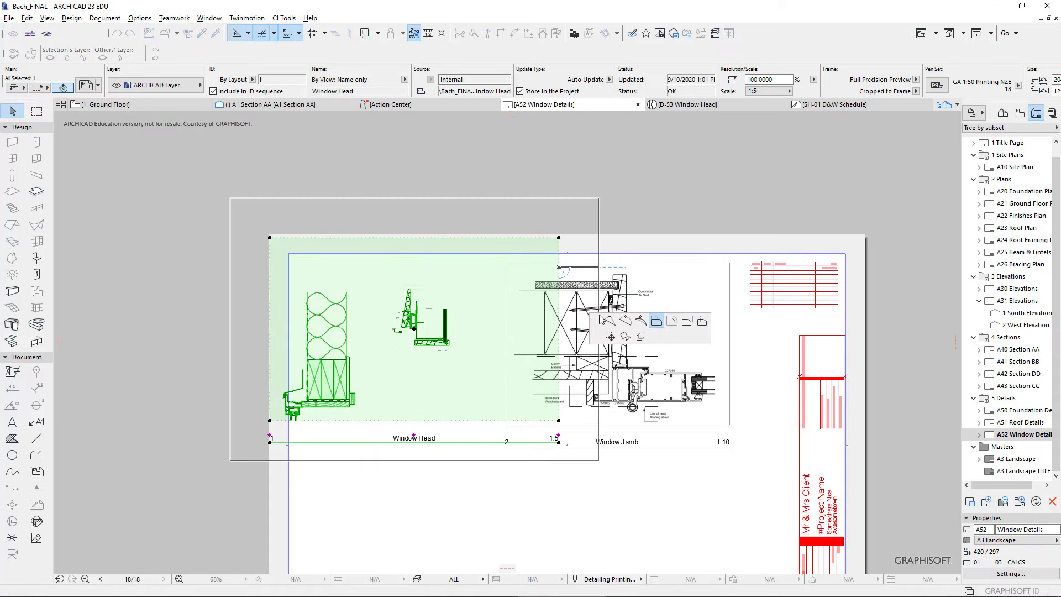
{"action": "left_click", "coordinate": [390, 326]}
{"action": "left_click", "coordinate": [344, 237]}
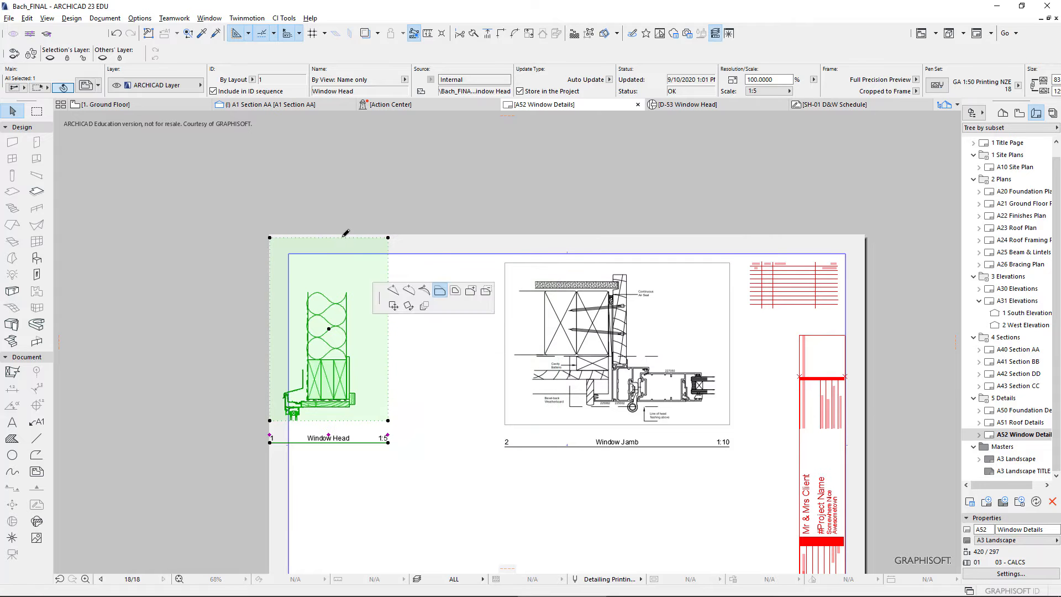
{"action": "left_click", "coordinate": [341, 292]}
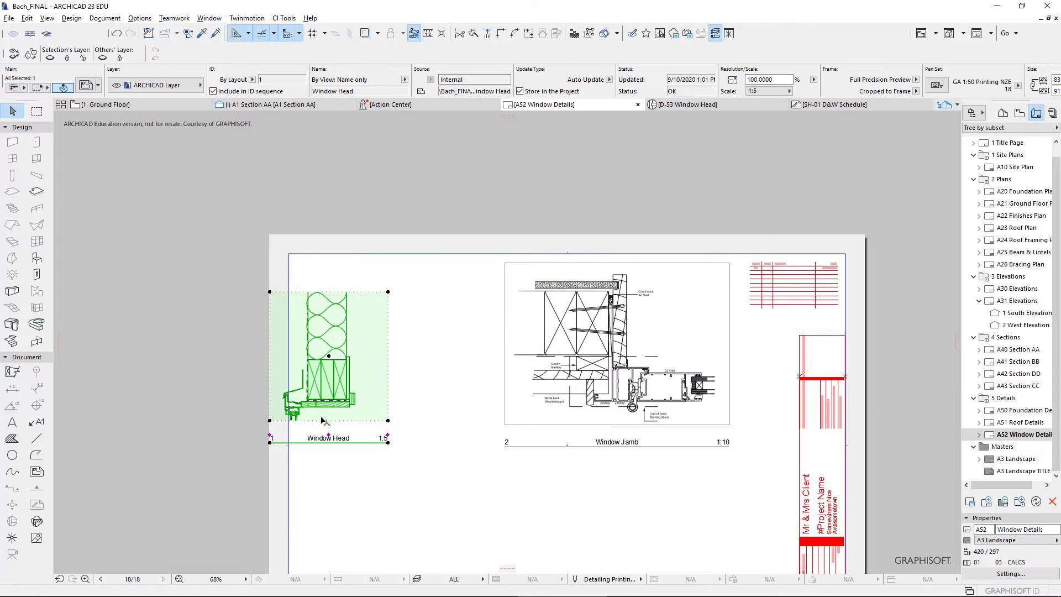
{"action": "left_click", "coordinate": [324, 421]}
{"action": "left_click", "coordinate": [423, 482]}
{"action": "left_click", "coordinate": [359, 437]}
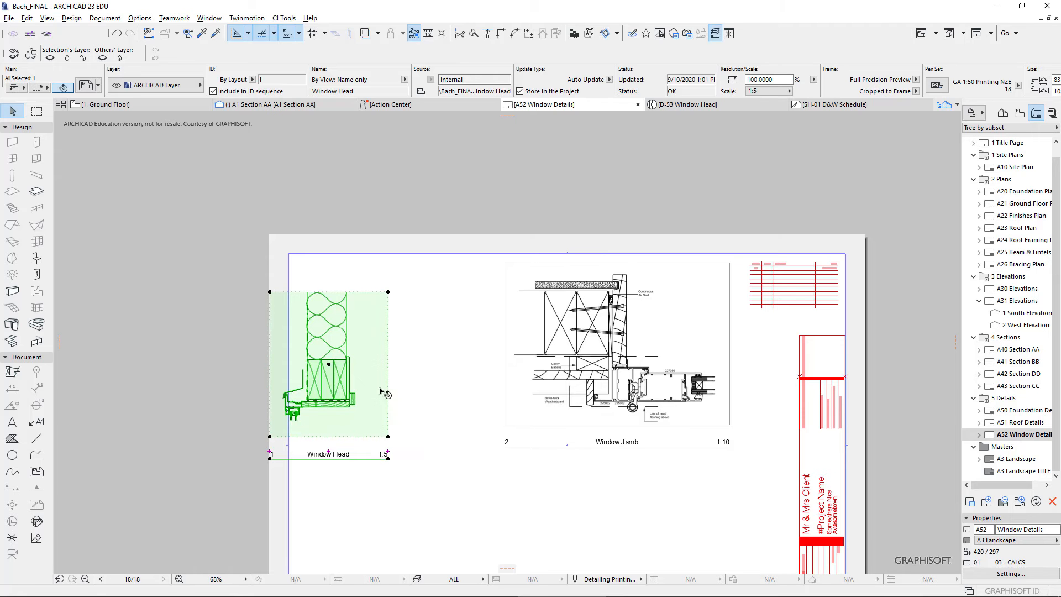
{"action": "left_click", "coordinate": [319, 346]}
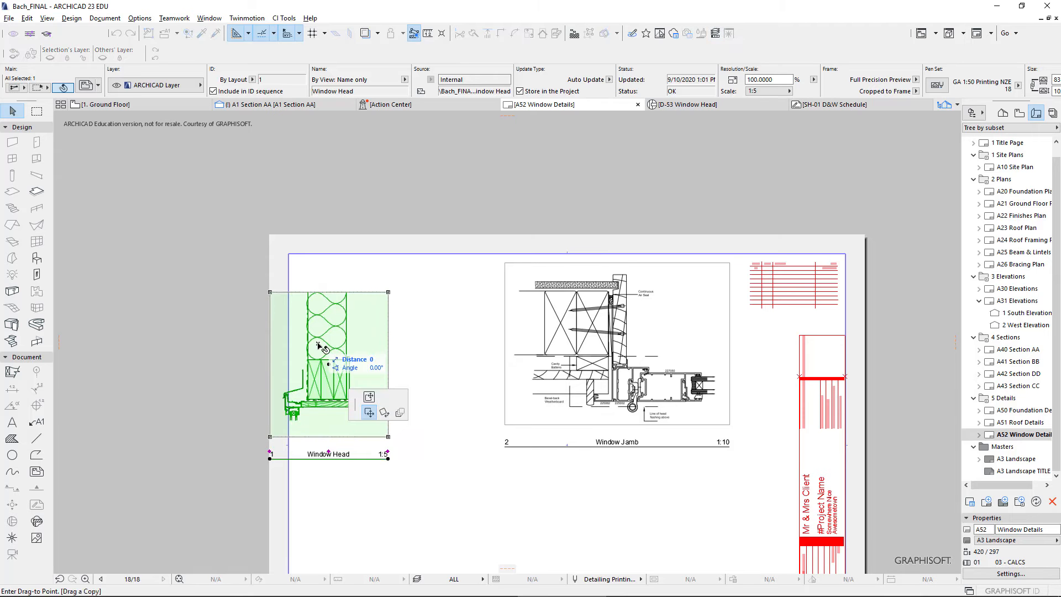
{"action": "left_click_drag", "start_coordinate": [368, 353], "coordinate": [408, 348]}
{"action": "left_click", "coordinate": [440, 377]}
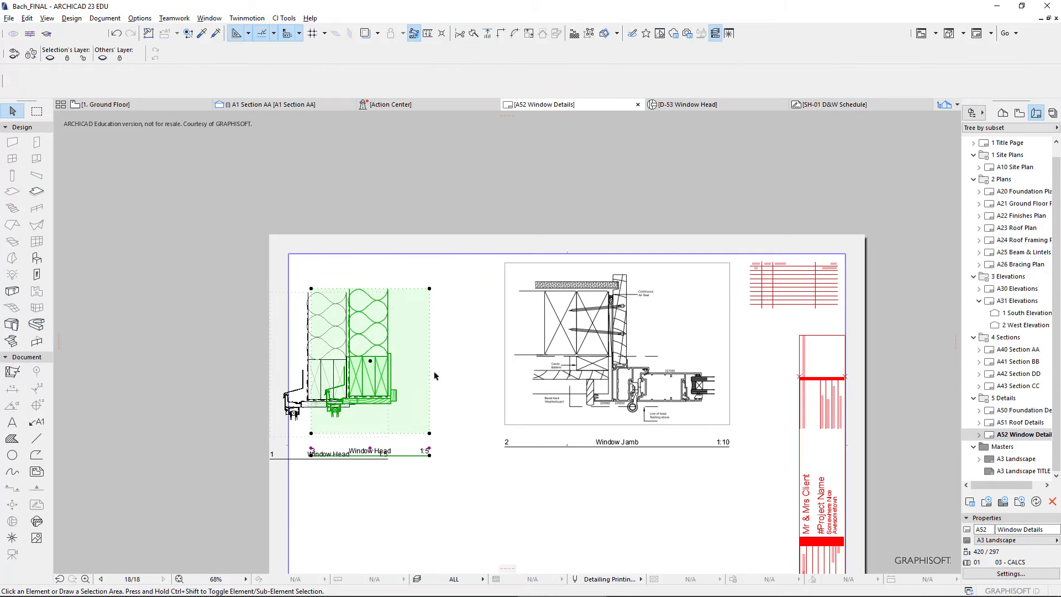
{"action": "left_click", "coordinate": [330, 357]}
{"action": "key", "text": "ctrl+z"}
{"action": "key", "text": "ctrl+z"}
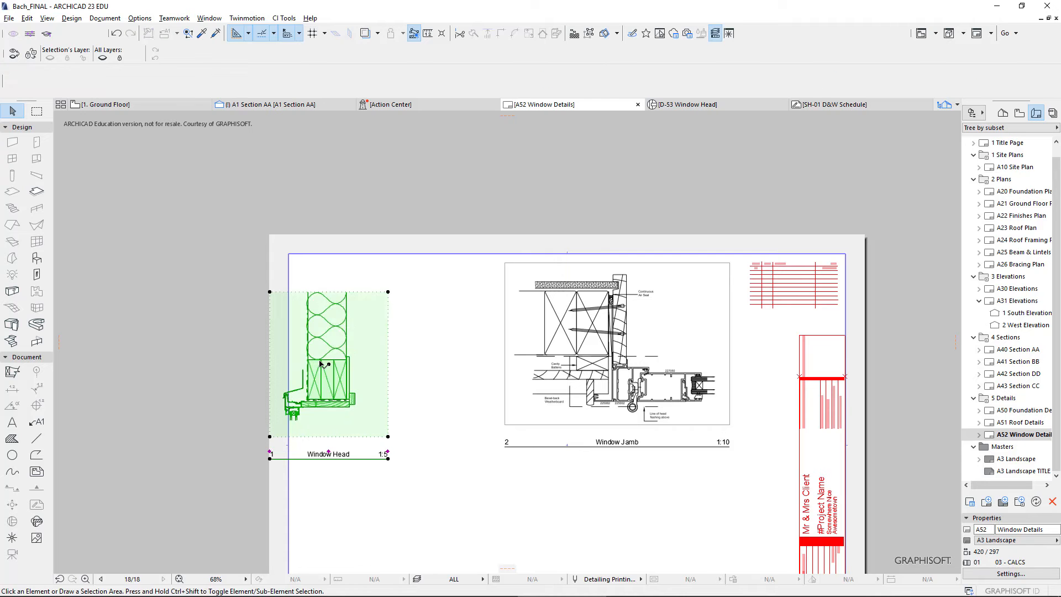
Step: Move the Window Head drawing inside the sheet border, beside the Window Jamb drawing, and deselect it
{"action": "left_click_drag", "start_coordinate": [321, 364], "coordinate": [365, 360]}
{"action": "left_click", "coordinate": [380, 473]}
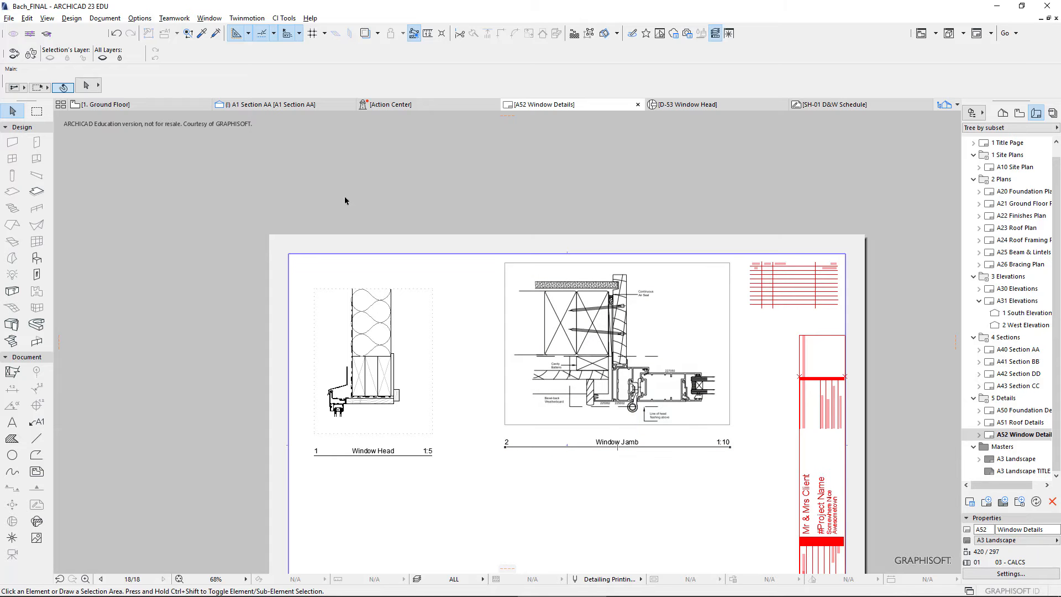
Step: In Section AA, place a rectangular detail marker around the window head below the ribbon board, with its label bubble inside the room
{"action": "left_click", "coordinate": [299, 106]}
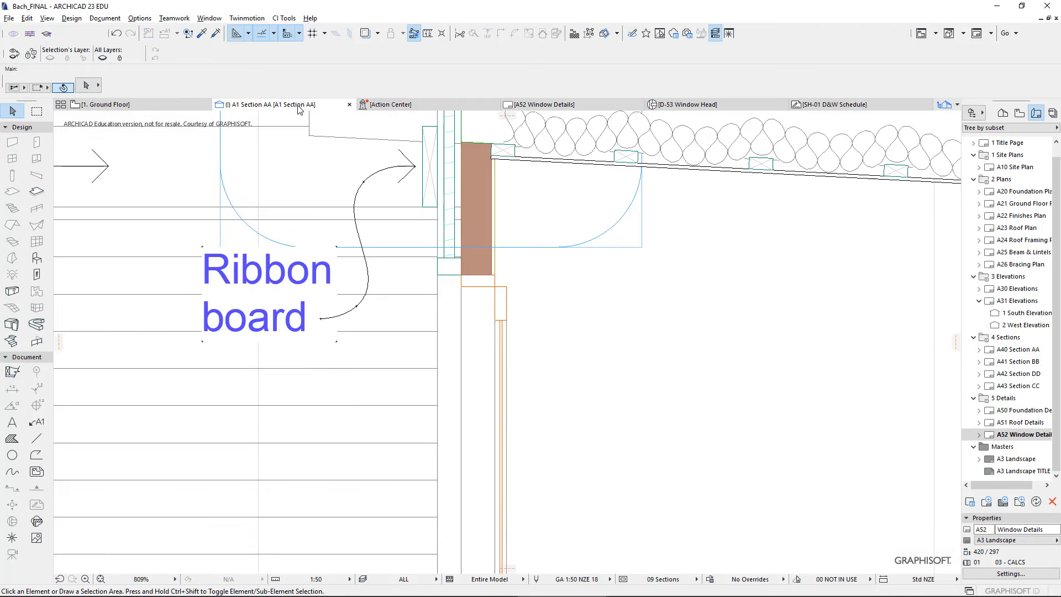
{"action": "scroll", "coordinate": [480, 283], "scroll_direction": "down", "scroll_amount": 8}
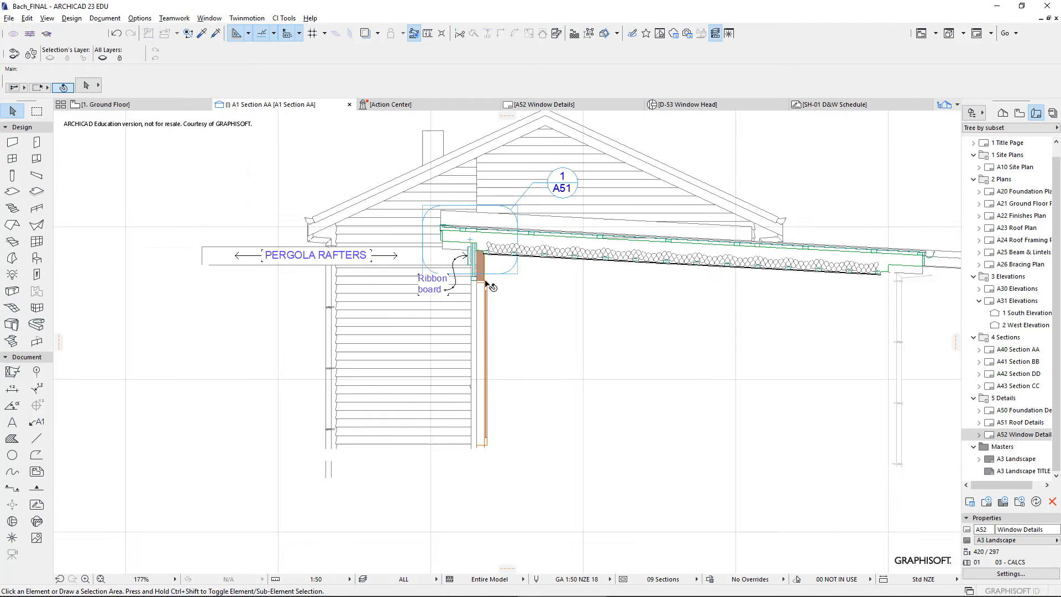
{"action": "scroll", "coordinate": [489, 284], "scroll_direction": "down", "scroll_amount": 1}
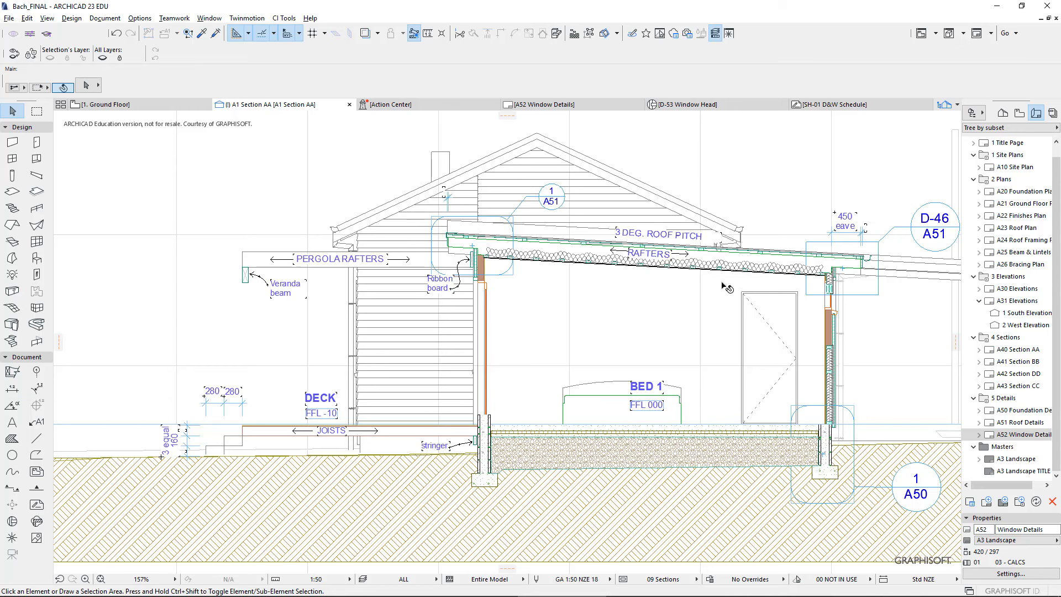
{"action": "left_click", "coordinate": [918, 234]}
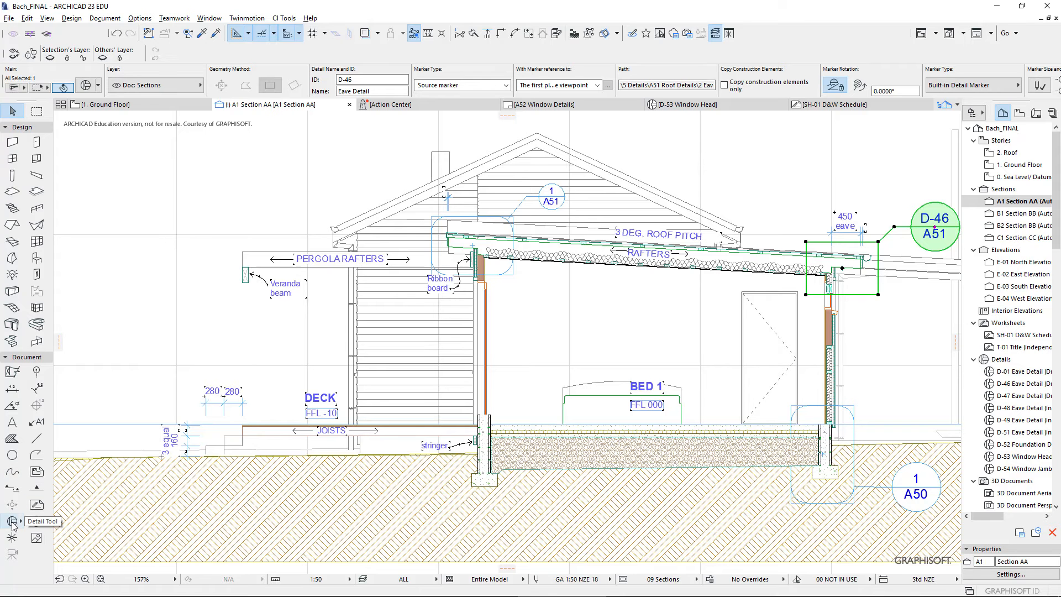
{"action": "left_click", "coordinate": [12, 522]}
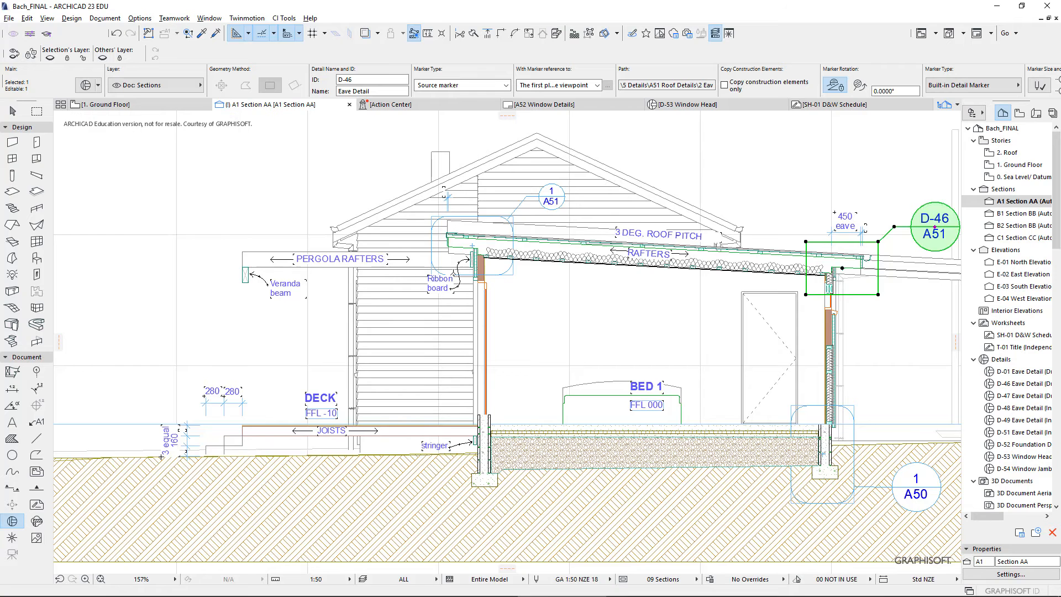
{"action": "scroll", "coordinate": [464, 260], "scroll_direction": "up", "scroll_amount": 1}
{"action": "scroll", "coordinate": [472, 243], "scroll_direction": "up", "scroll_amount": 3}
{"action": "key", "text": "Escape"}
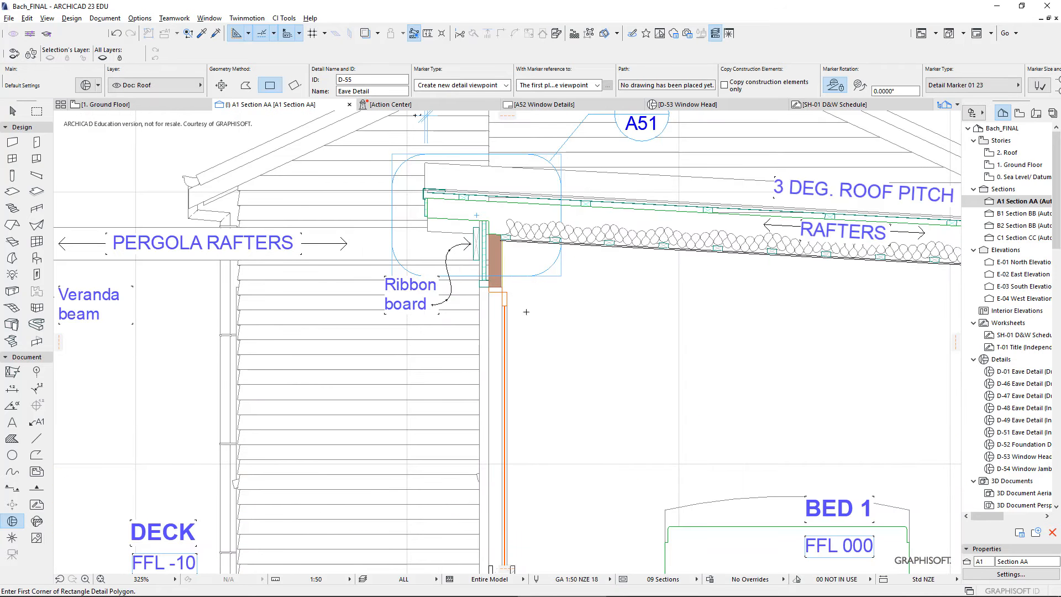
{"action": "left_click", "coordinate": [537, 329]}
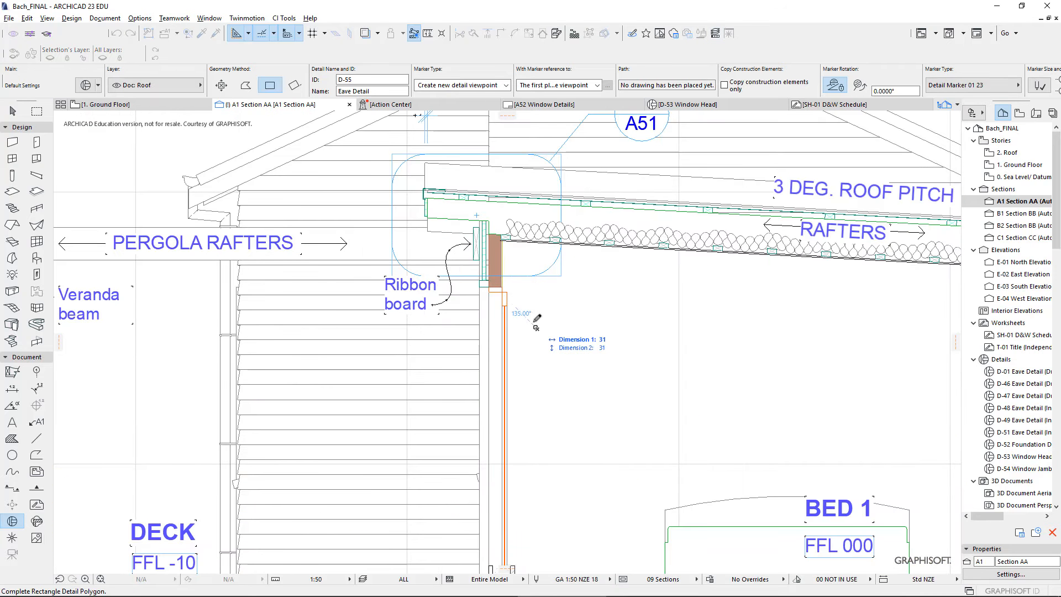
{"action": "left_click", "coordinate": [464, 254]}
{"action": "left_click", "coordinate": [554, 351]}
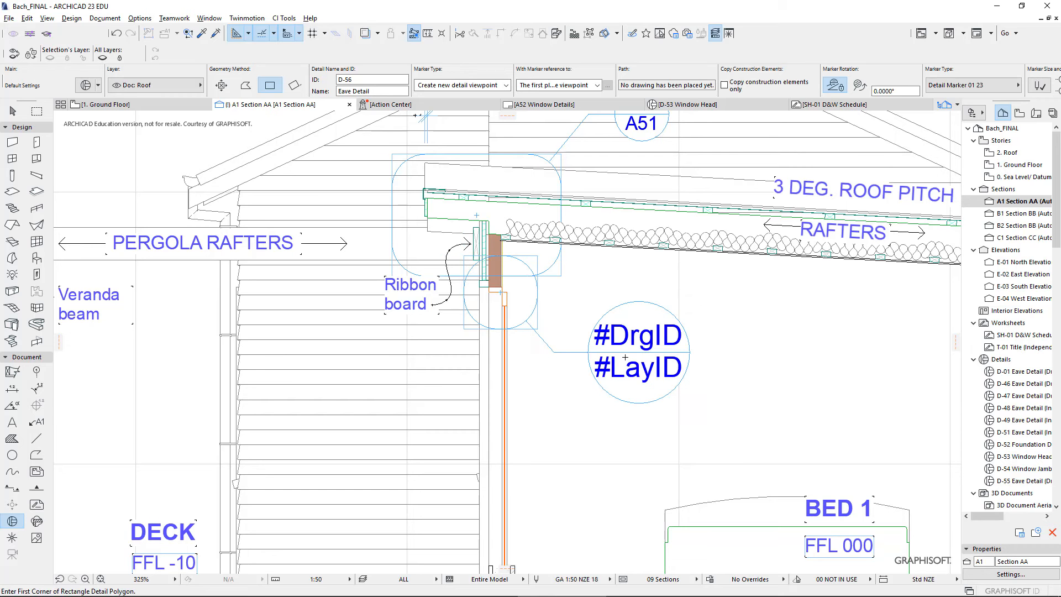
{"action": "key", "text": "Escape"}
Step: Change the new window head marker to a linked marker referring to the first drawing of D-53 Window Head
{"action": "left_click", "coordinate": [634, 358]}
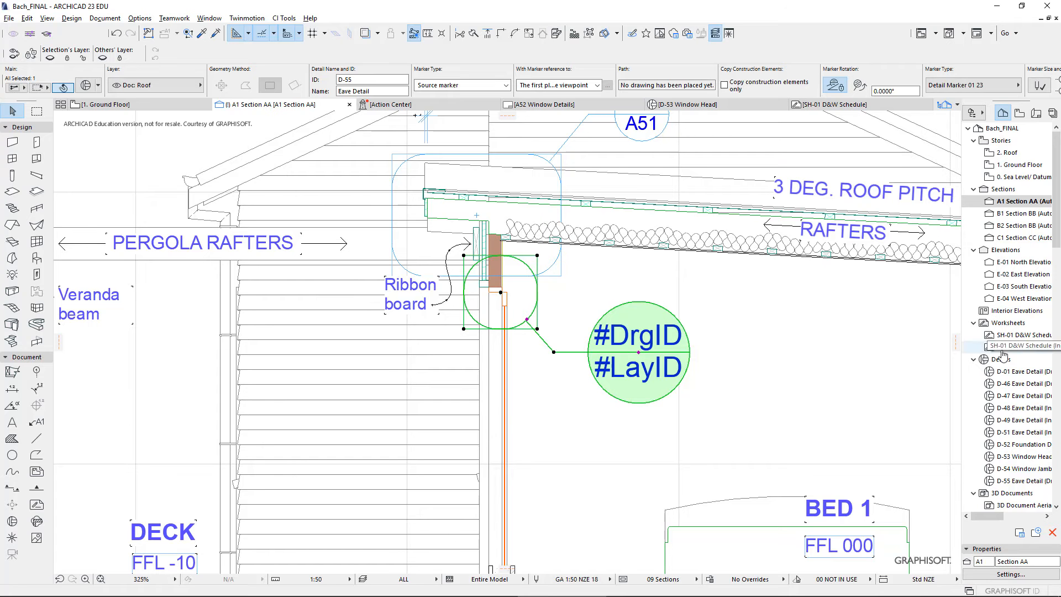
{"action": "left_click", "coordinate": [1024, 479]}
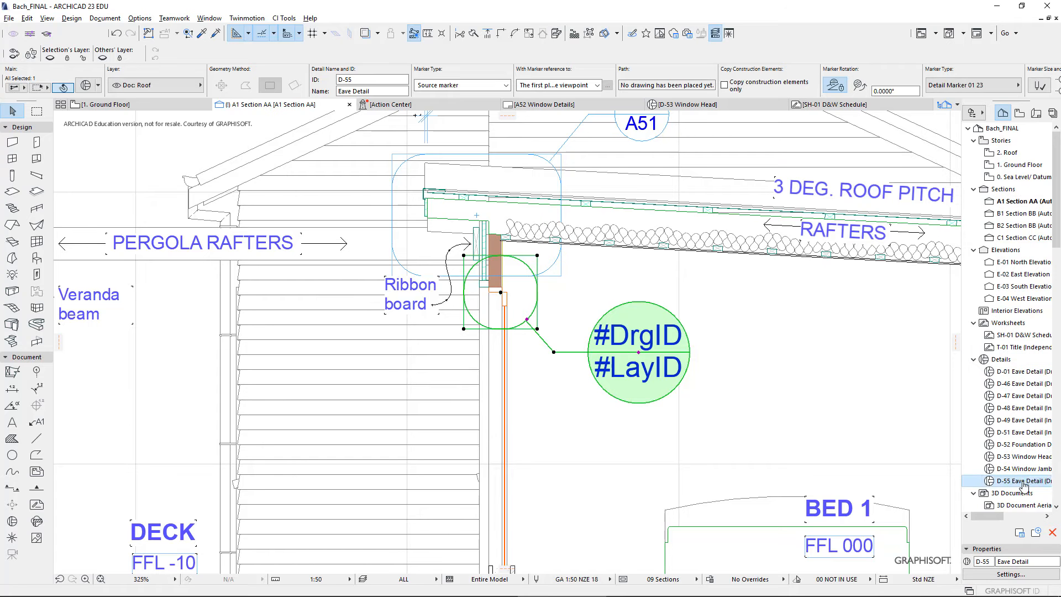
{"action": "right_click", "coordinate": [1024, 480]}
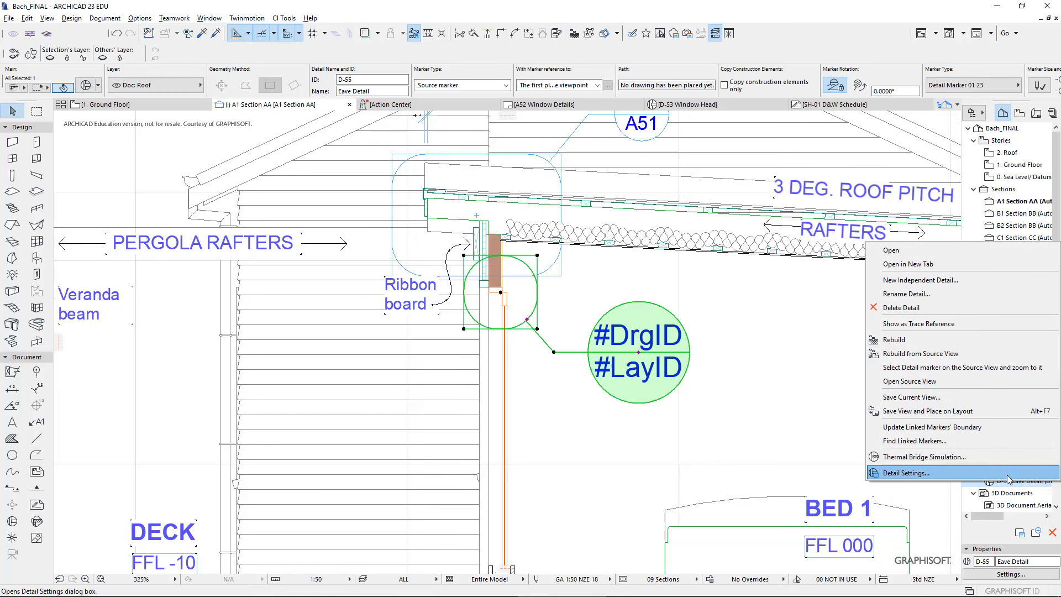
{"action": "left_click", "coordinate": [906, 473]}
{"action": "right_click", "coordinate": [630, 363]}
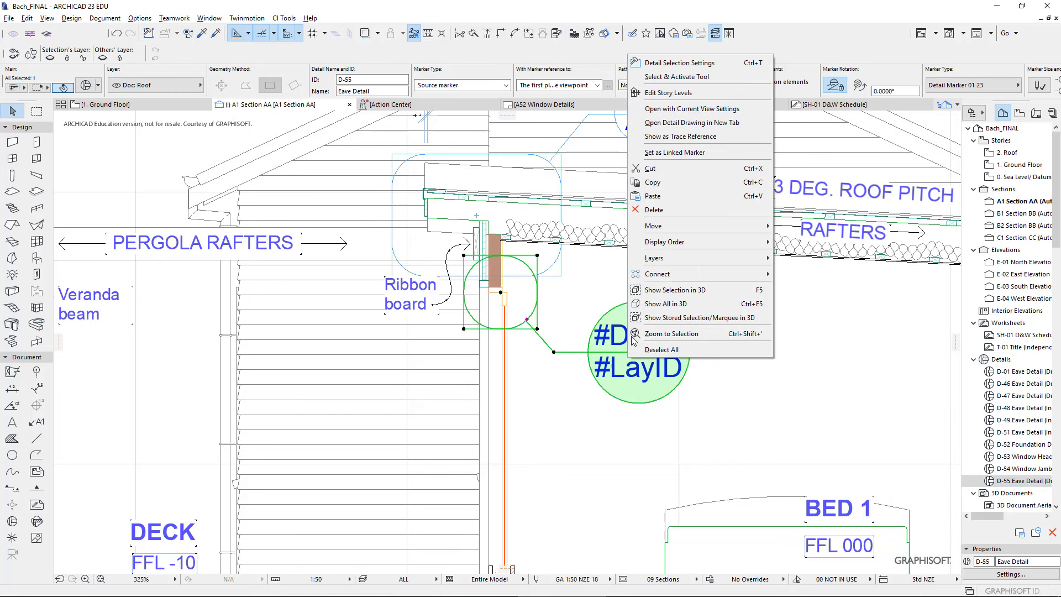
{"action": "left_click", "coordinate": [652, 64]}
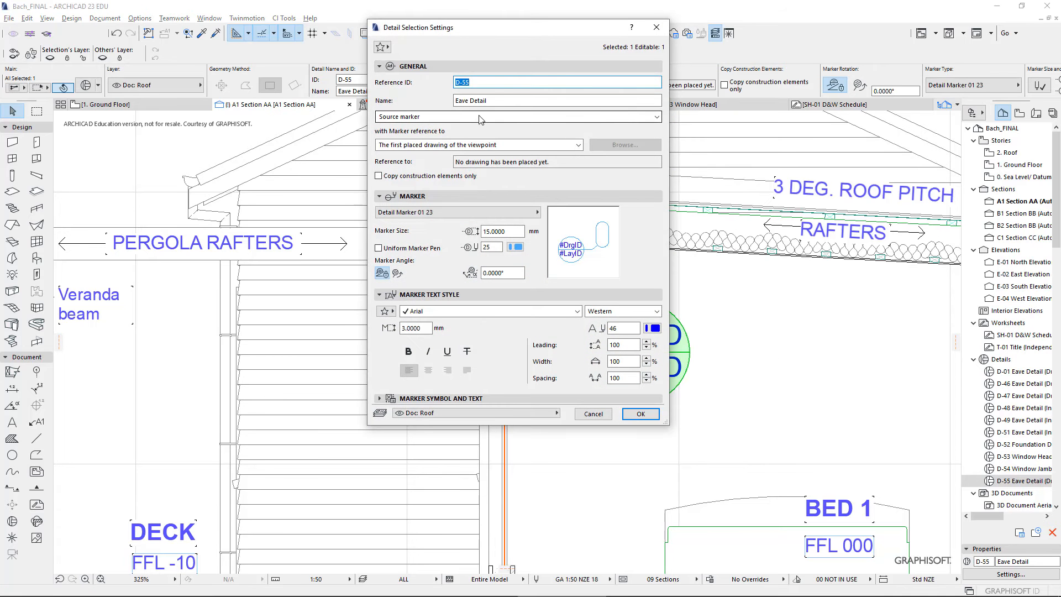
{"action": "left_click", "coordinate": [656, 117]}
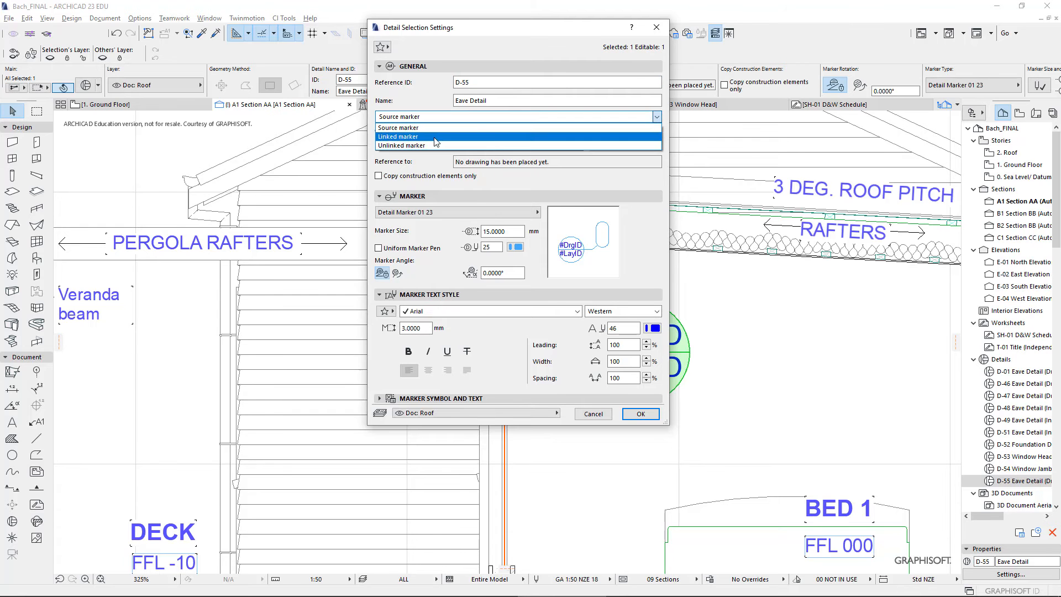
{"action": "left_click", "coordinate": [512, 138]}
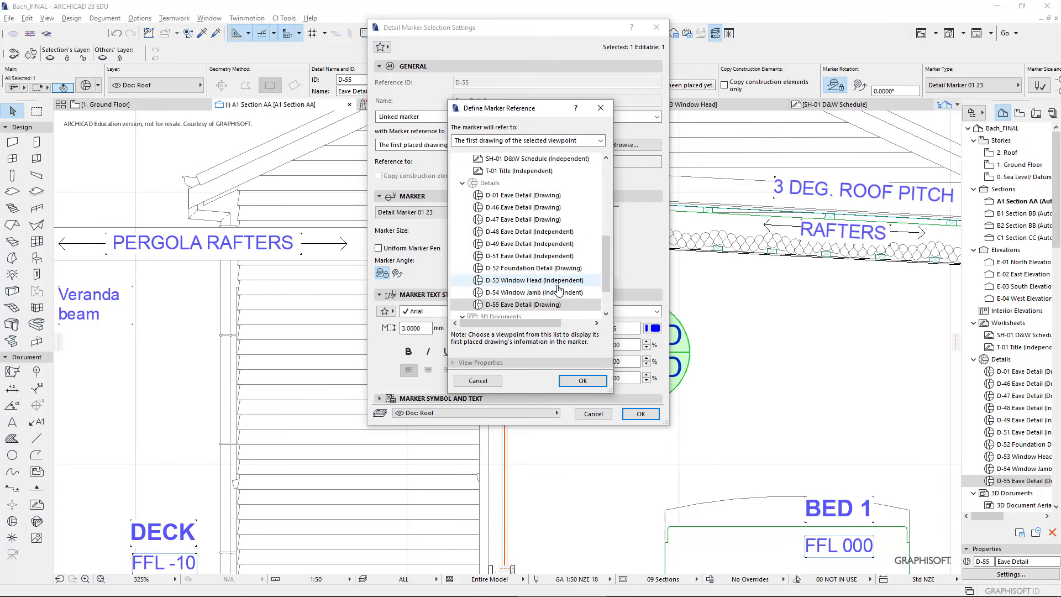
{"action": "left_click", "coordinate": [534, 281]}
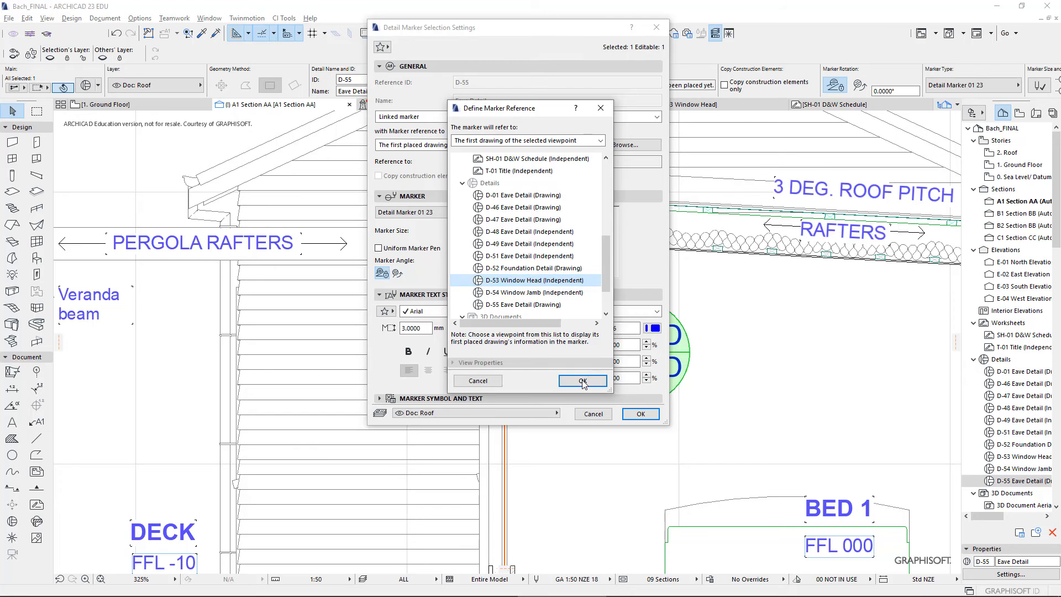
{"action": "left_click", "coordinate": [581, 381]}
{"action": "left_click", "coordinate": [641, 415]}
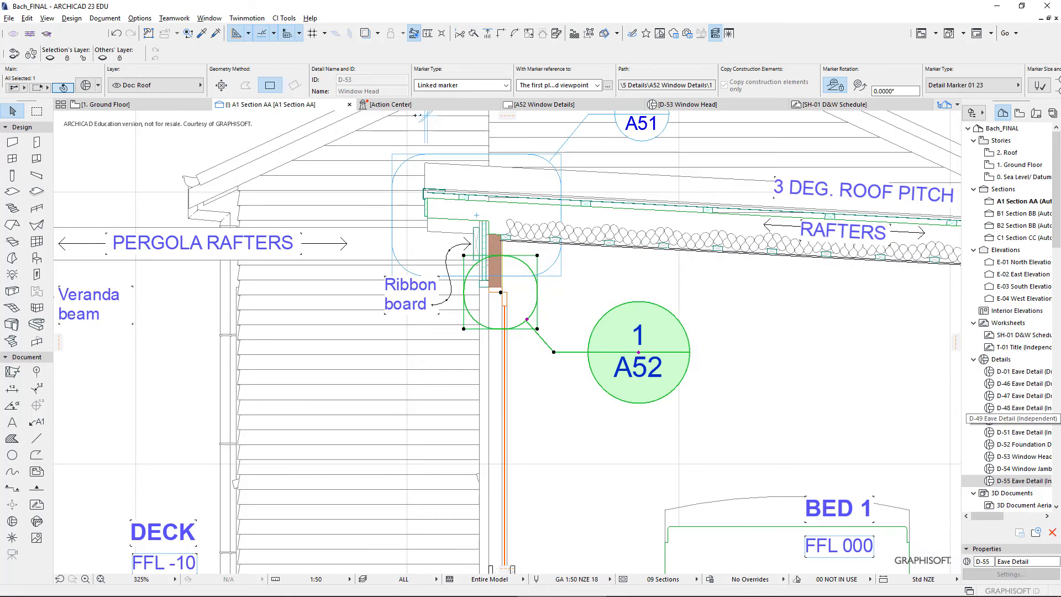
Step: On layout A52 Window Details, set the Window Head drawing's ID to custom H-01, and return to Section AA with the project map shown
{"action": "left_click", "coordinate": [1021, 459]}
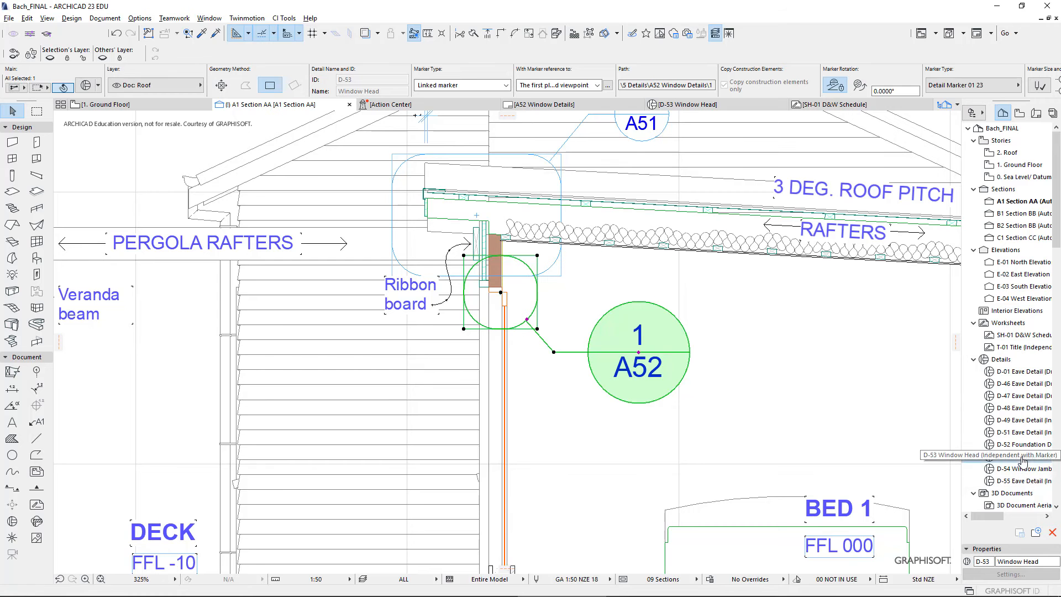
{"action": "left_click", "coordinate": [1041, 117]}
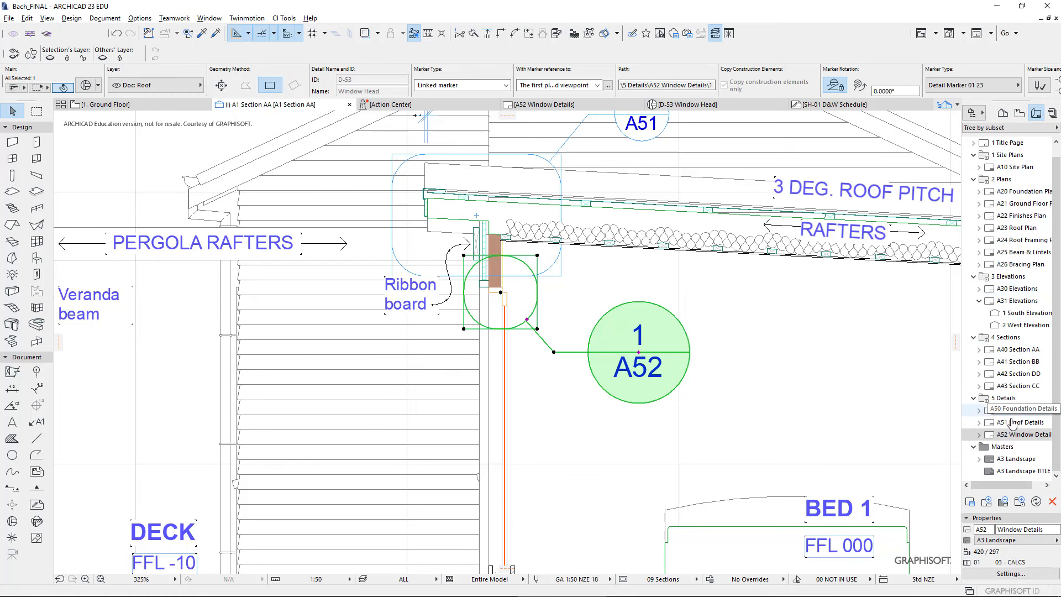
{"action": "double_click", "coordinate": [1008, 436]}
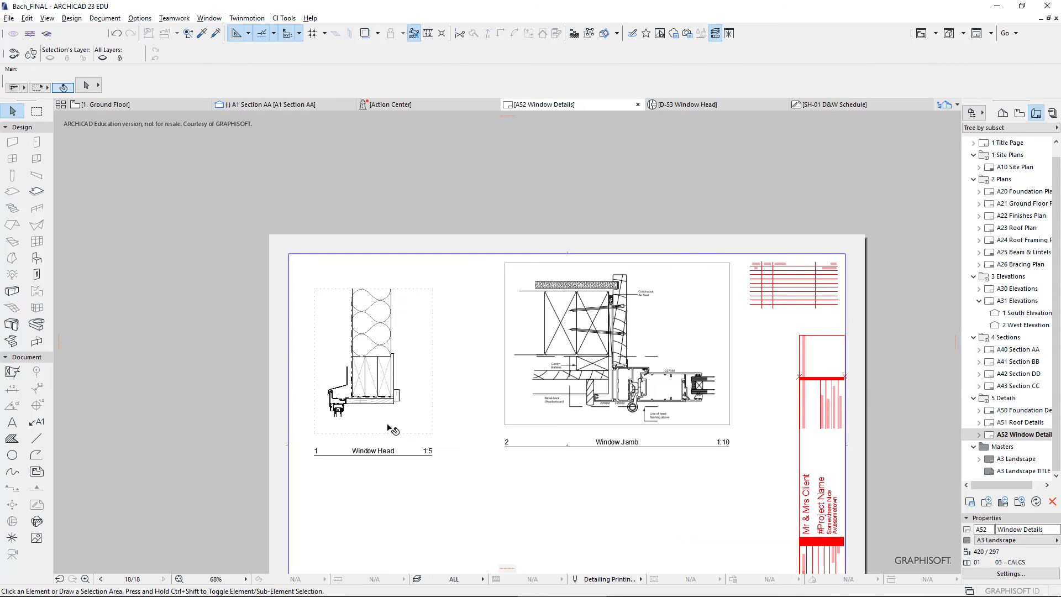
{"action": "left_click", "coordinate": [373, 411]}
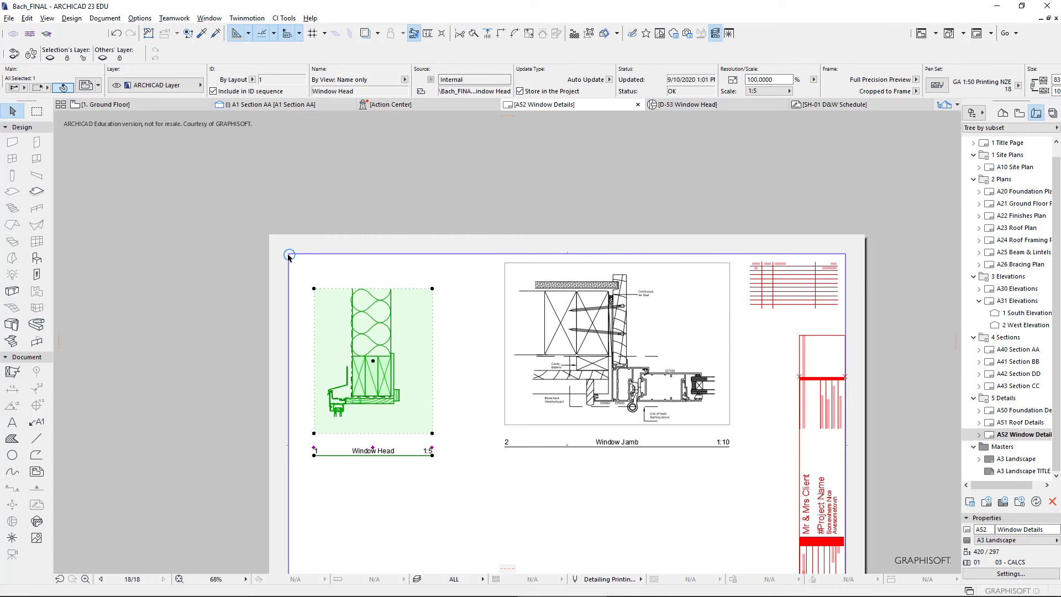
{"action": "key", "text": "ctrl+t"}
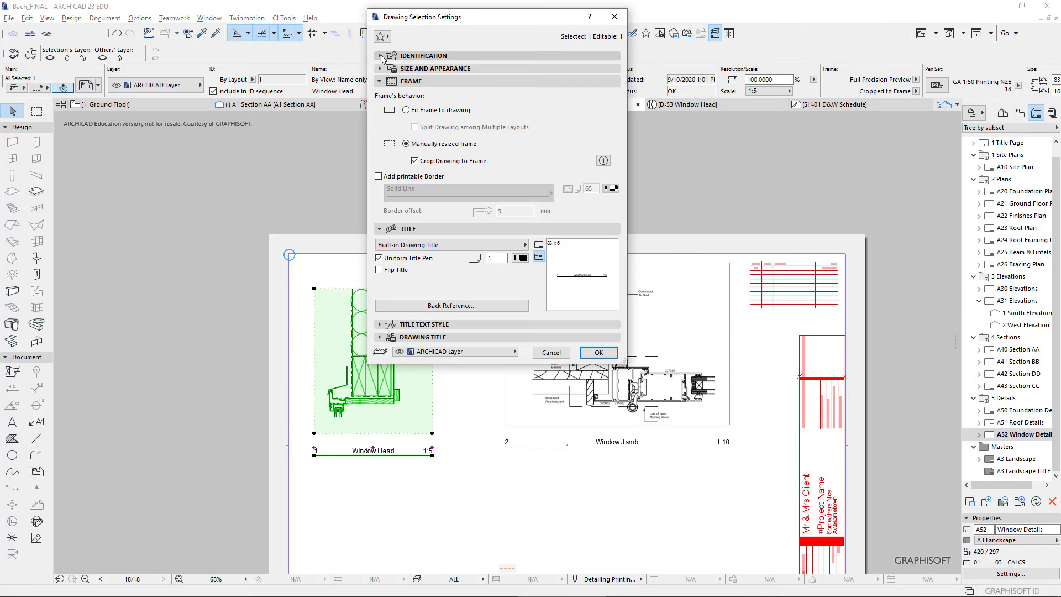
{"action": "left_click", "coordinate": [380, 56]}
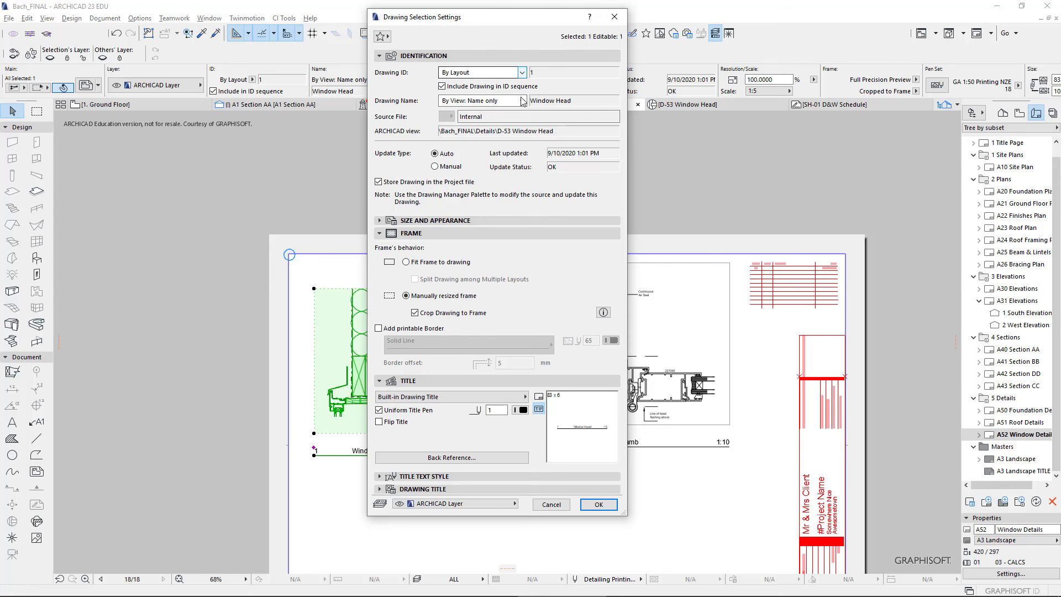
{"action": "left_click", "coordinate": [520, 72]}
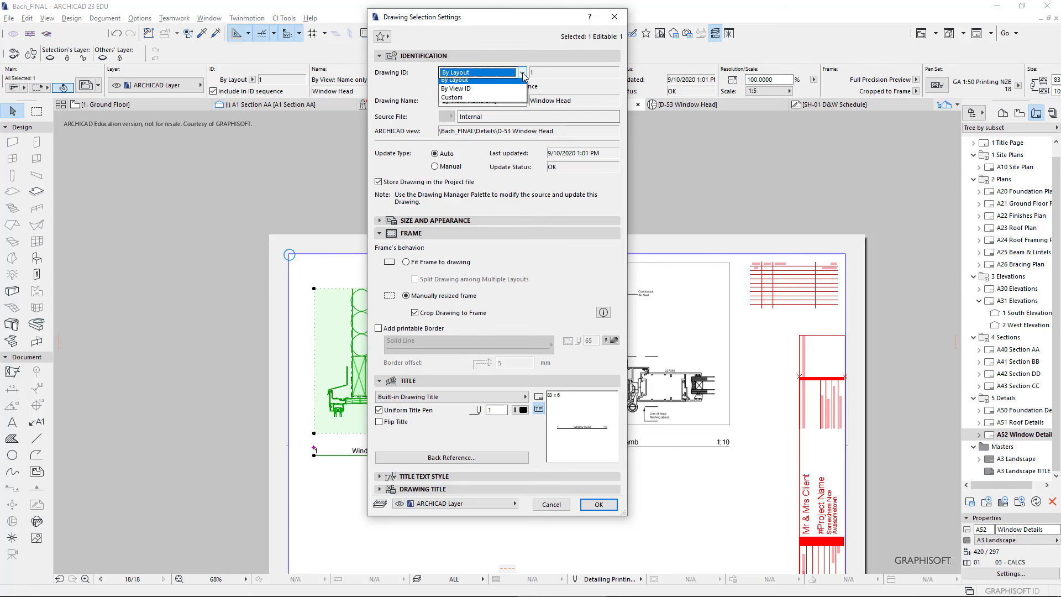
{"action": "left_click", "coordinate": [483, 102]}
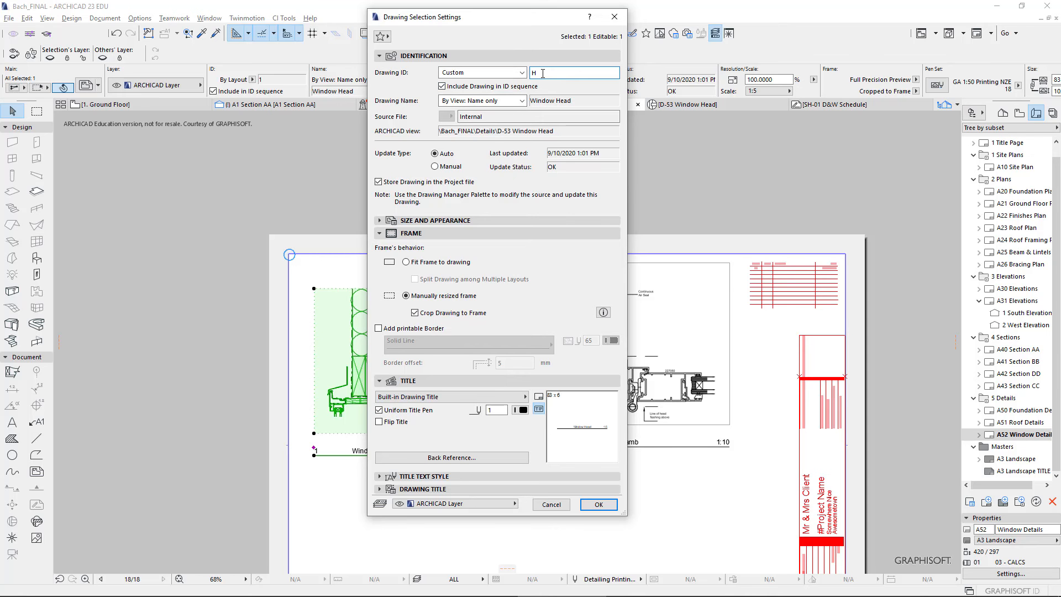
{"action": "type", "text": "H-01"}
{"action": "key", "text": "Return"}
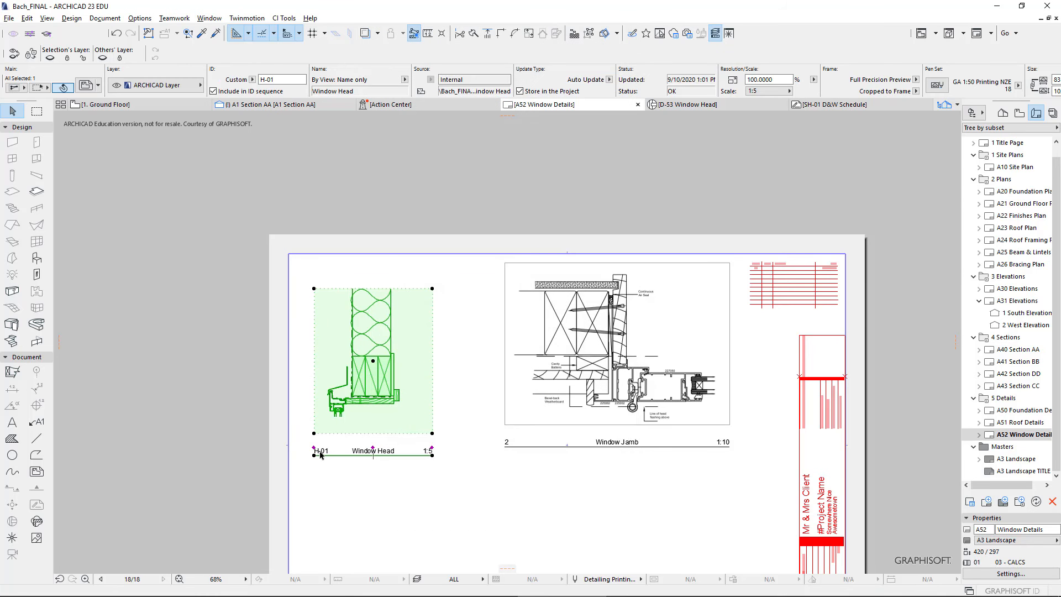
{"action": "left_click", "coordinate": [254, 107]}
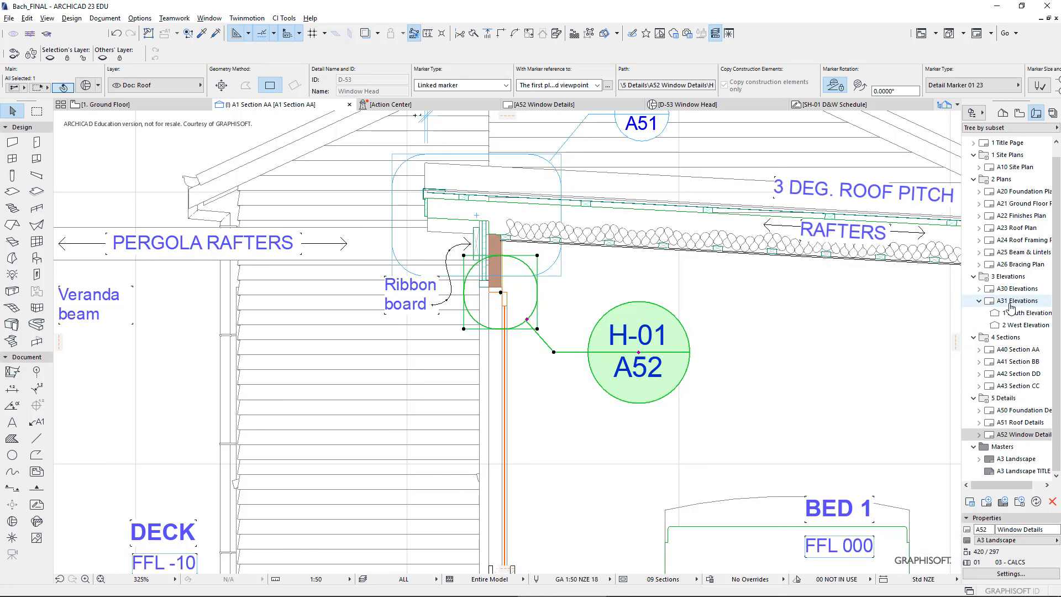
{"action": "left_click", "coordinate": [1003, 113]}
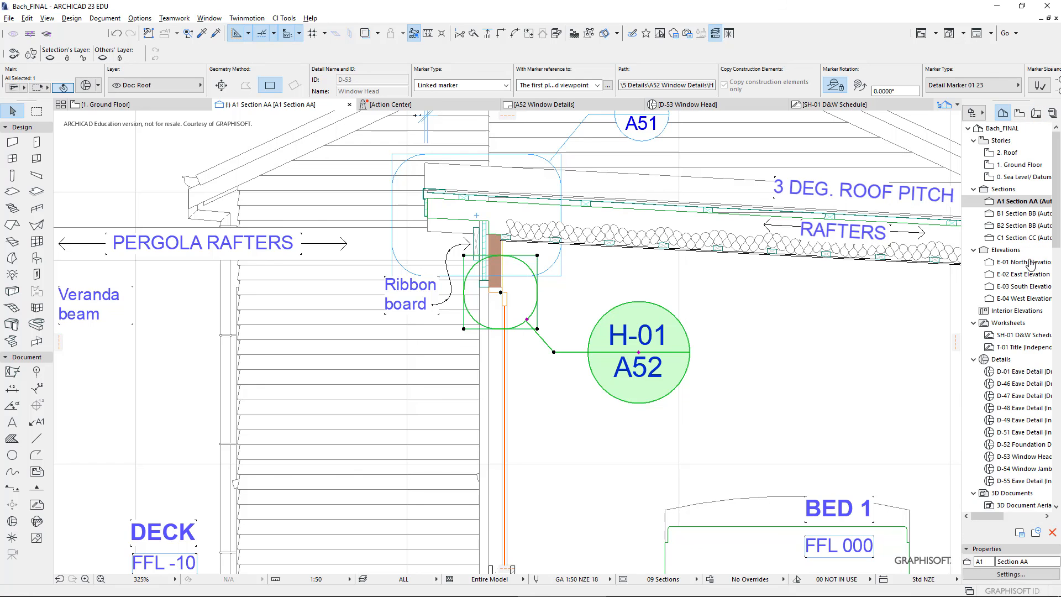